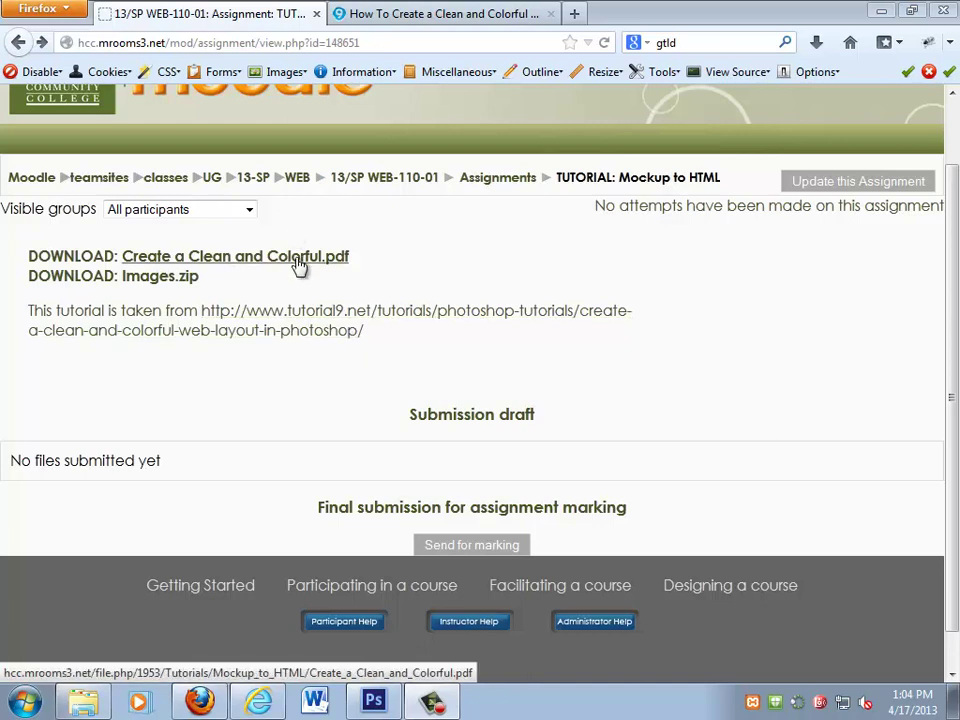
# - Leave the Images.zip link unsaved and minimise Firefox to reveal the jolorsit page in Internet Explorer
pyautogui.rightClick(186, 283)
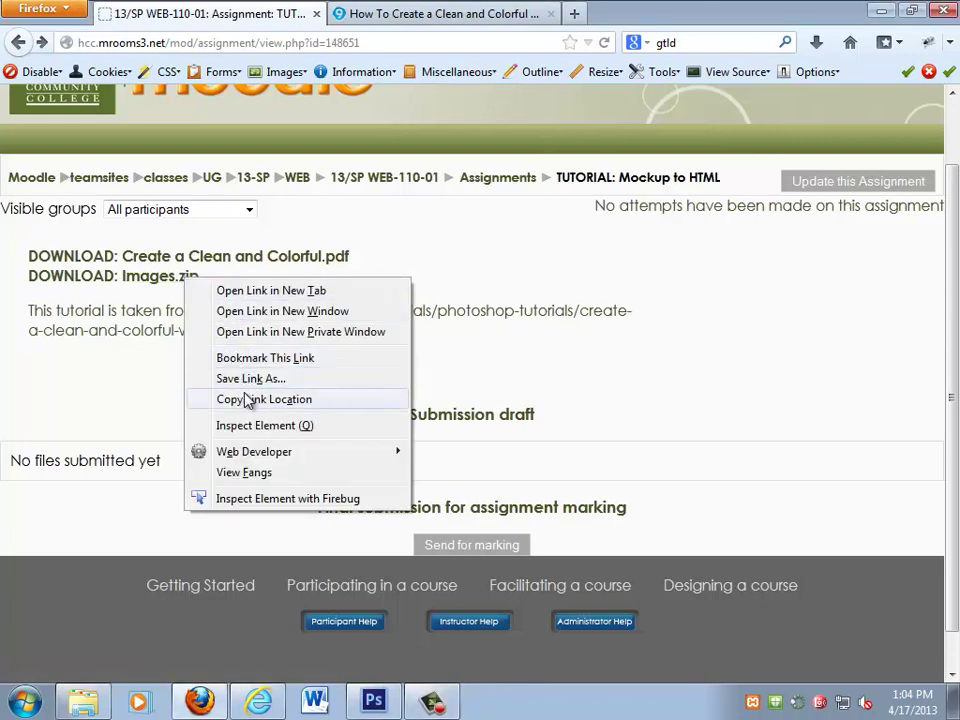
pyautogui.click(603, 120)
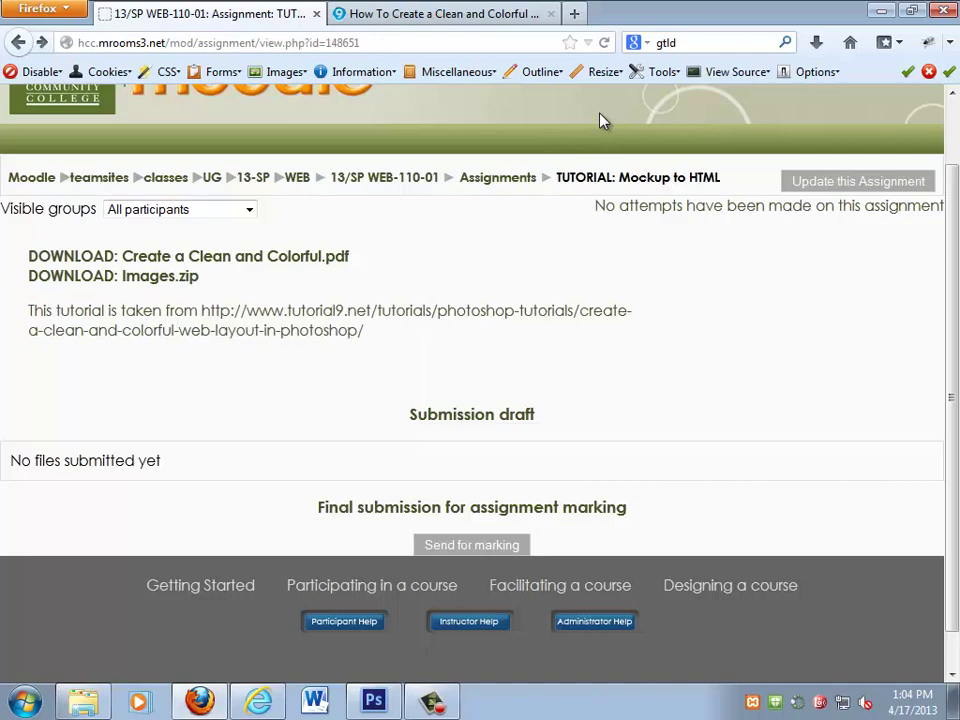
pyautogui.doubleClick(621, 17)
pyautogui.click(870, 18)
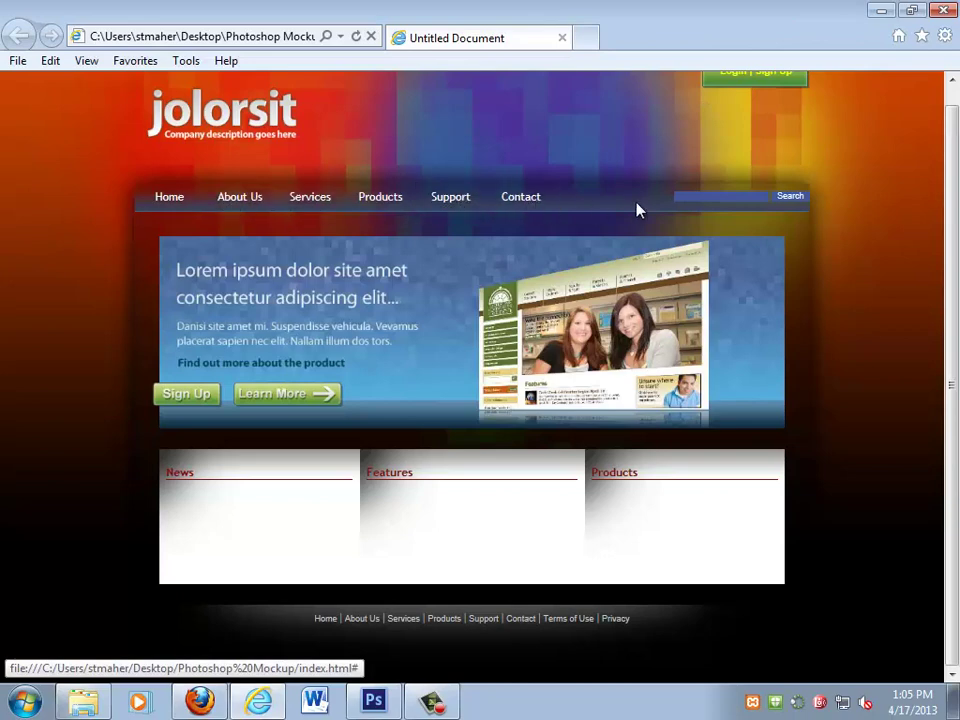
# - Look over the jolorsit page's search box and logo, then minimise Internet Explorer
pyautogui.click(728, 196)
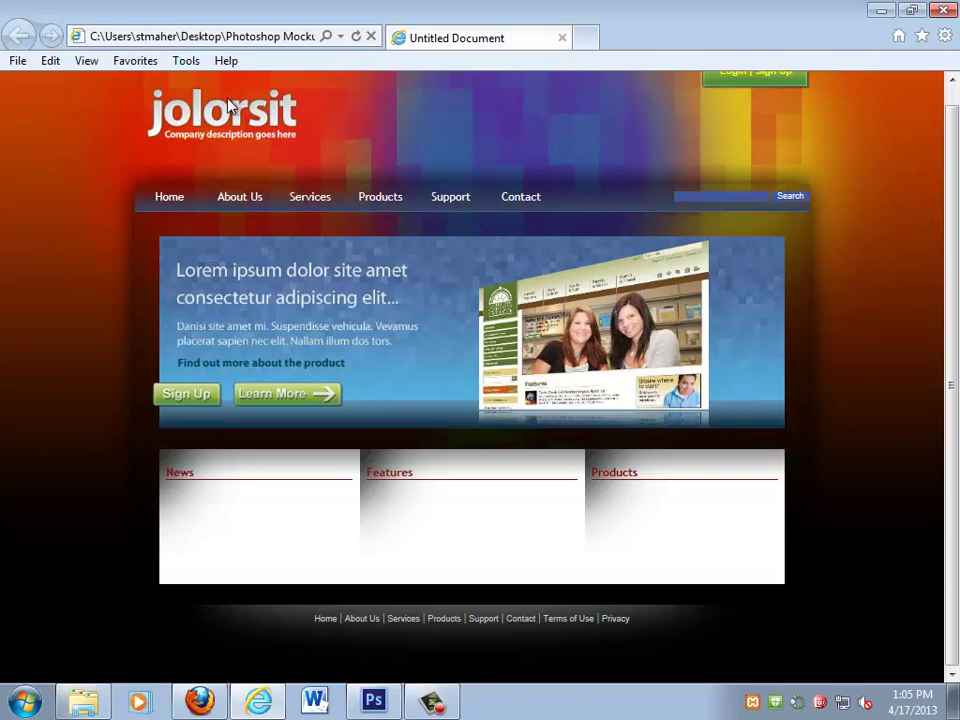
pyautogui.moveTo(228, 104); pyautogui.dragTo(206, 148)
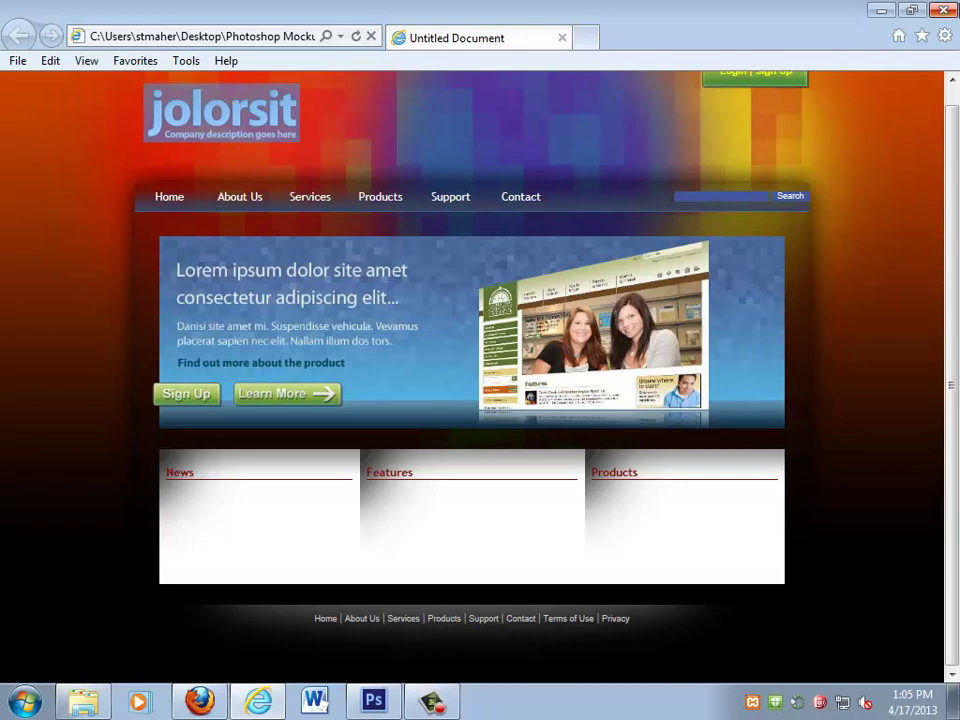
pyautogui.click(881, 10)
# - Open Mockup.psd from Photoshop Mockup > _work > Mockups on the desktop
pyautogui.doubleClick(328, 260)
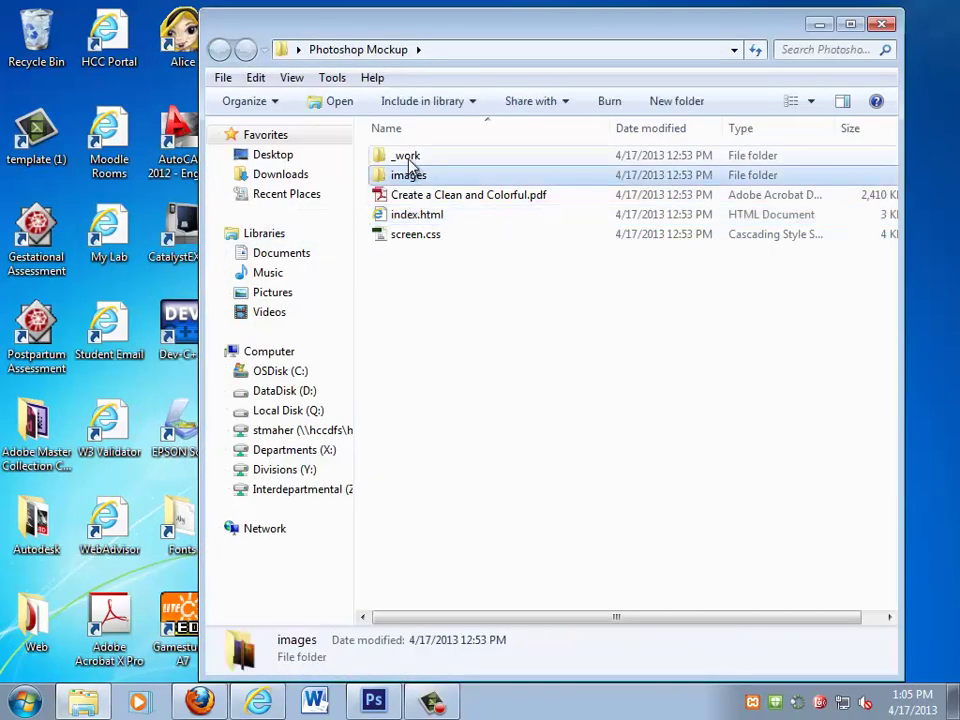
pyautogui.doubleClick(408, 158)
pyautogui.doubleClick(414, 196)
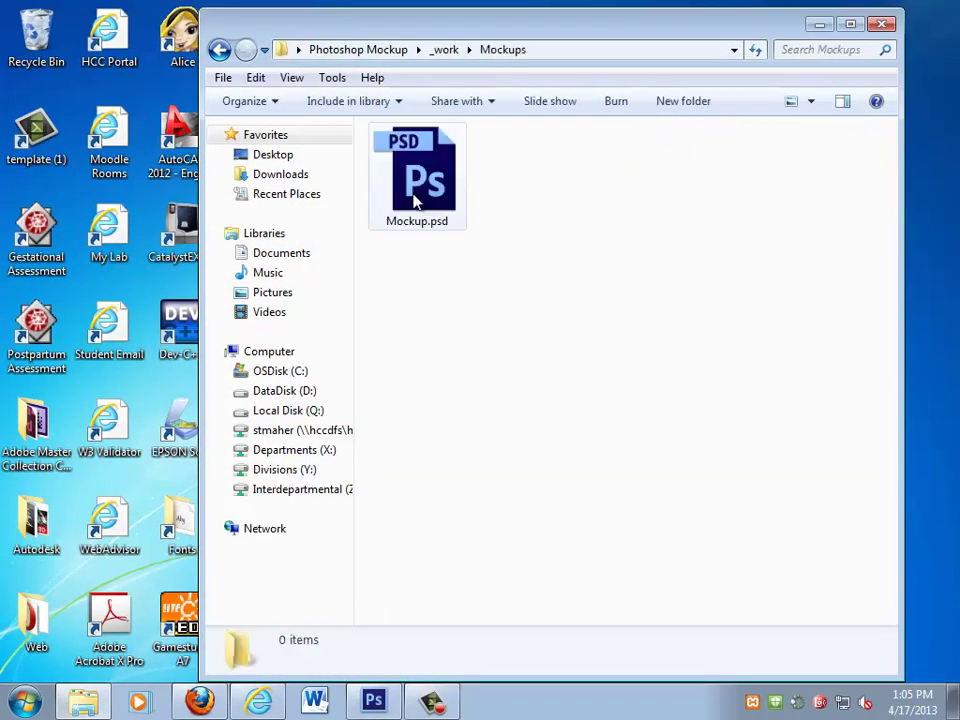
pyautogui.doubleClick(416, 202)
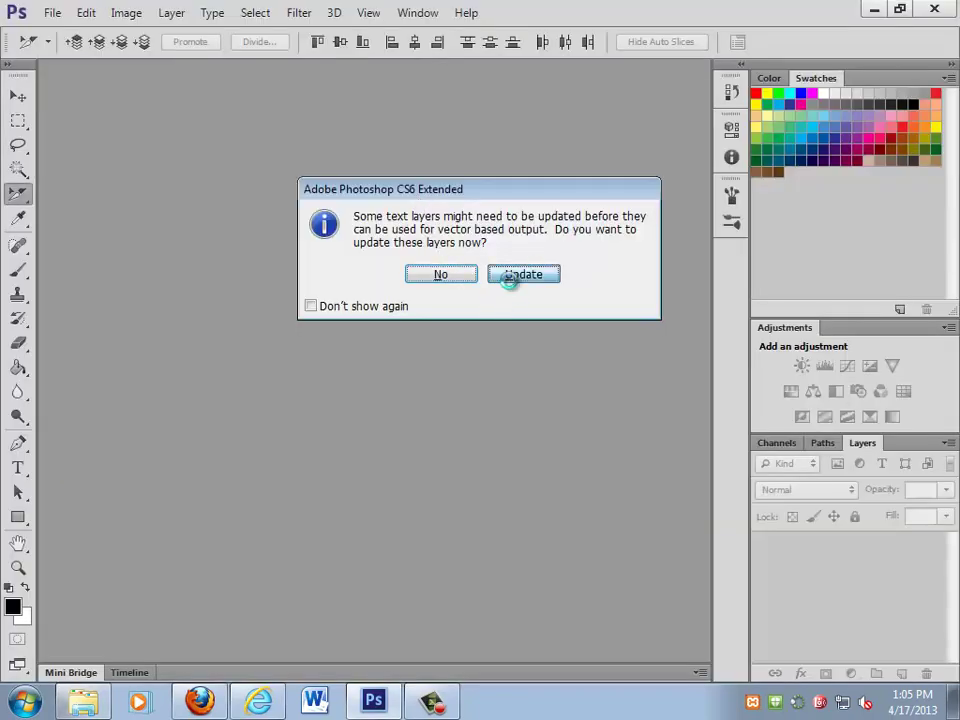
# - Update Mockup.psd's text layers, show all its layer groups, then close it without saving
pyautogui.click(509, 280)
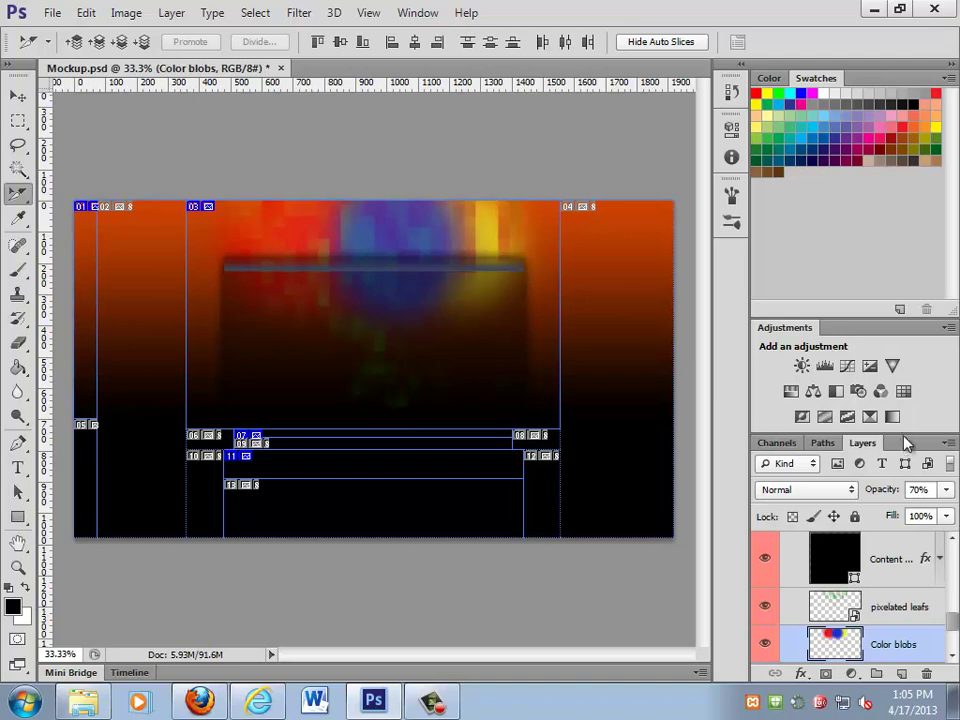
pyautogui.moveTo(904, 438); pyautogui.dragTo(903, 222)
pyautogui.scroll(8, 761, 596)
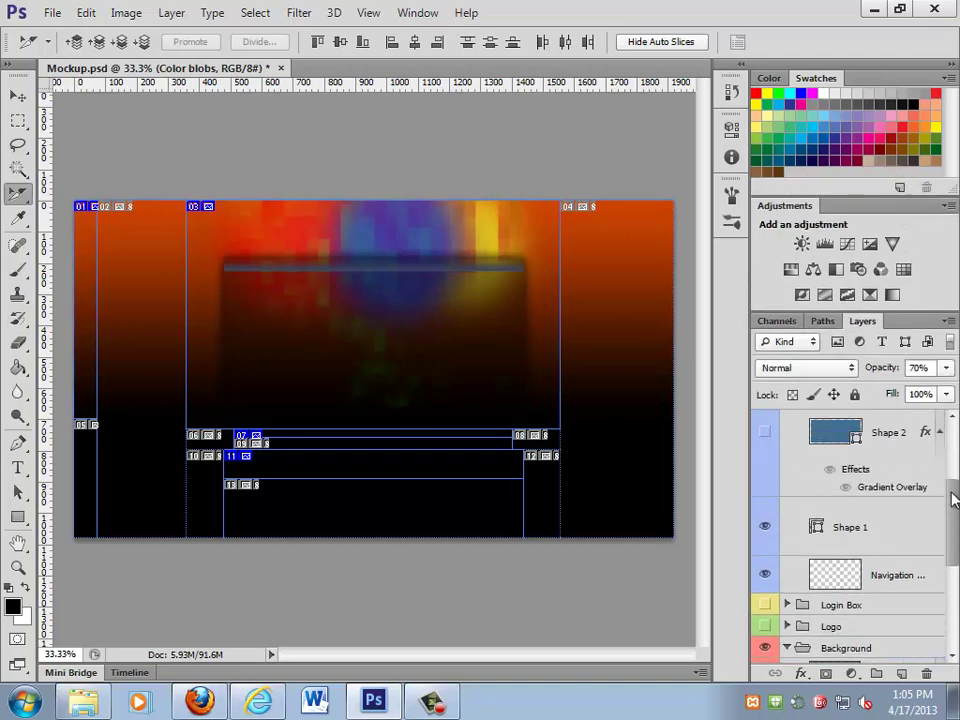
pyautogui.moveTo(764, 561); pyautogui.dragTo(764, 408)
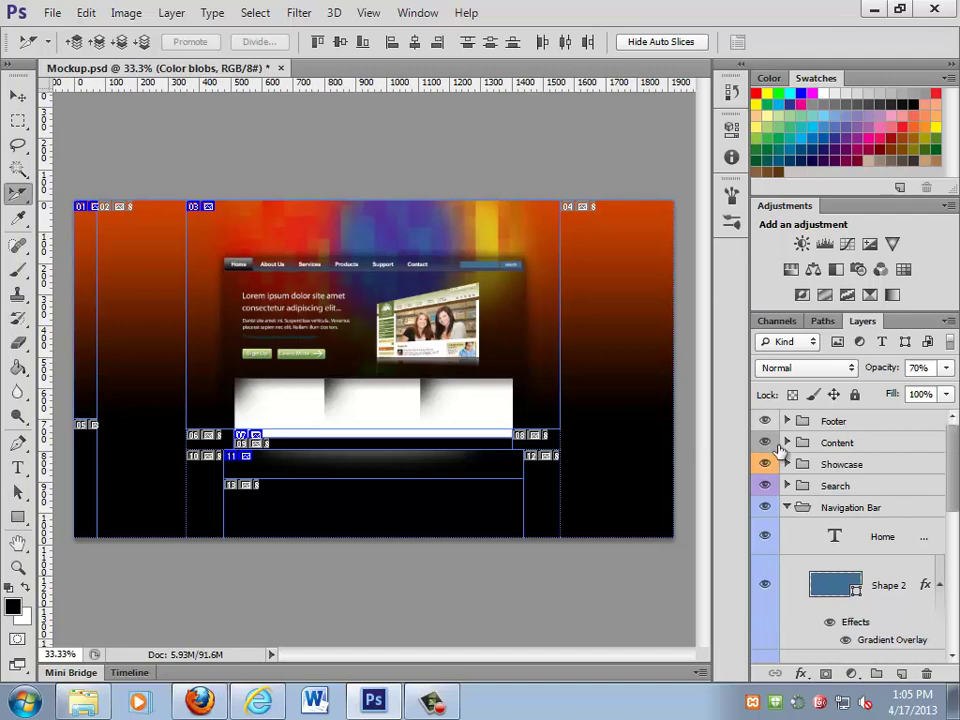
pyautogui.click(787, 507)
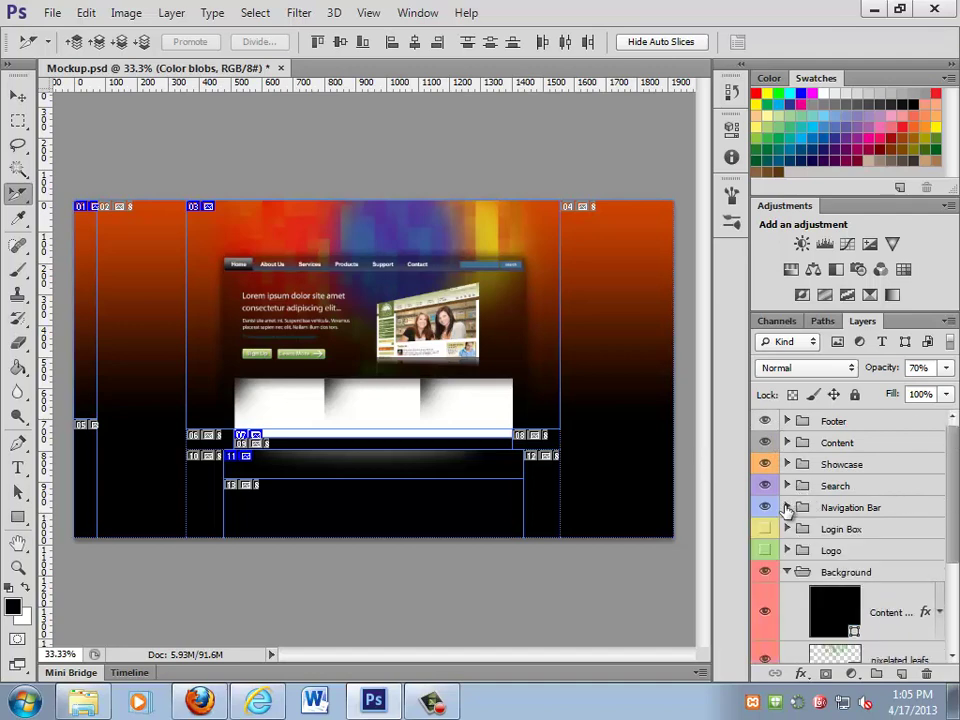
pyautogui.click(787, 572)
pyautogui.moveTo(764, 550); pyautogui.dragTo(764, 529)
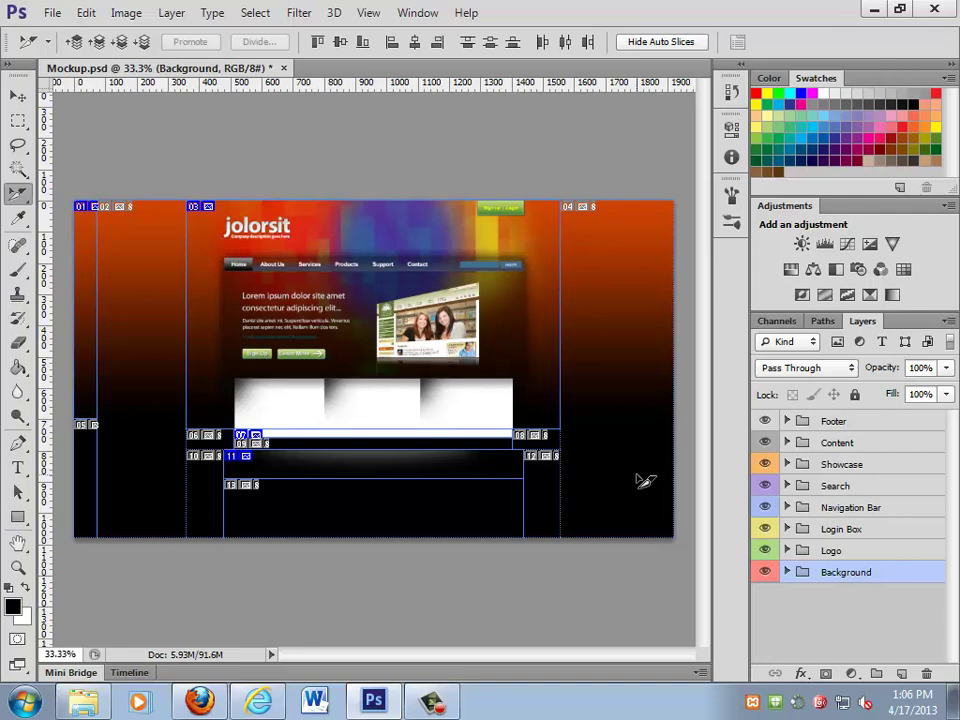
pyautogui.click(934, 8)
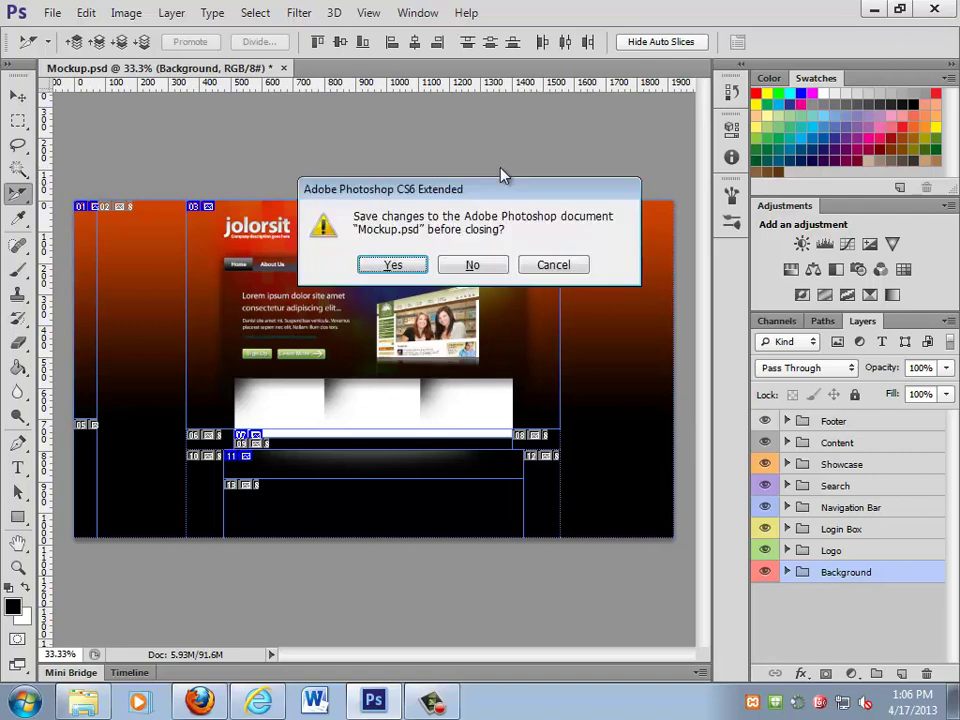
pyautogui.click(465, 265)
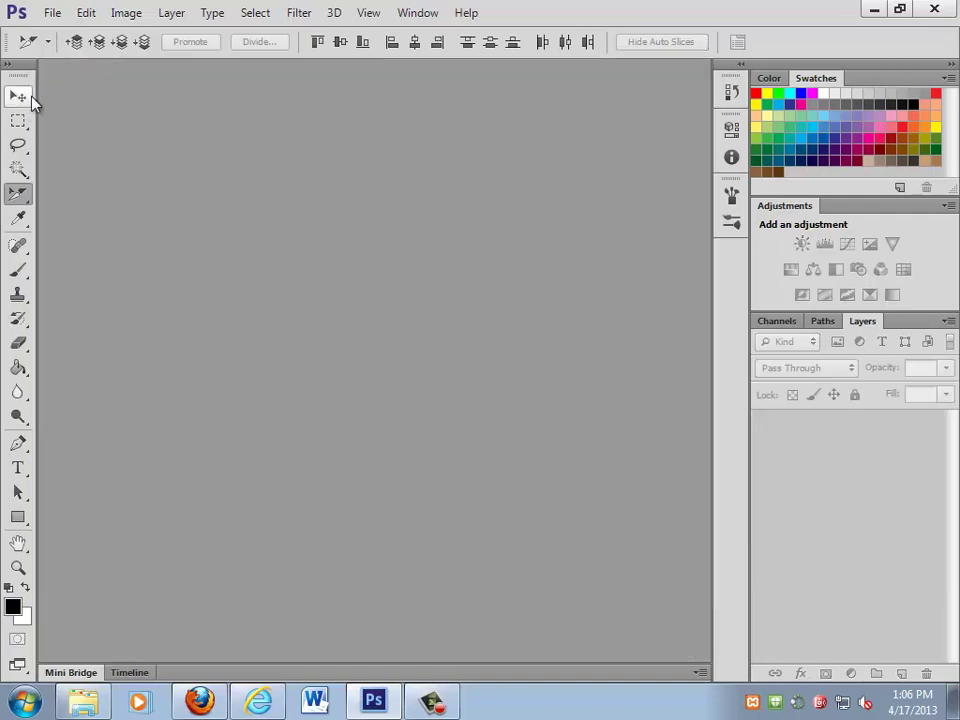
pyautogui.click(50, 12)
pyautogui.click(60, 34)
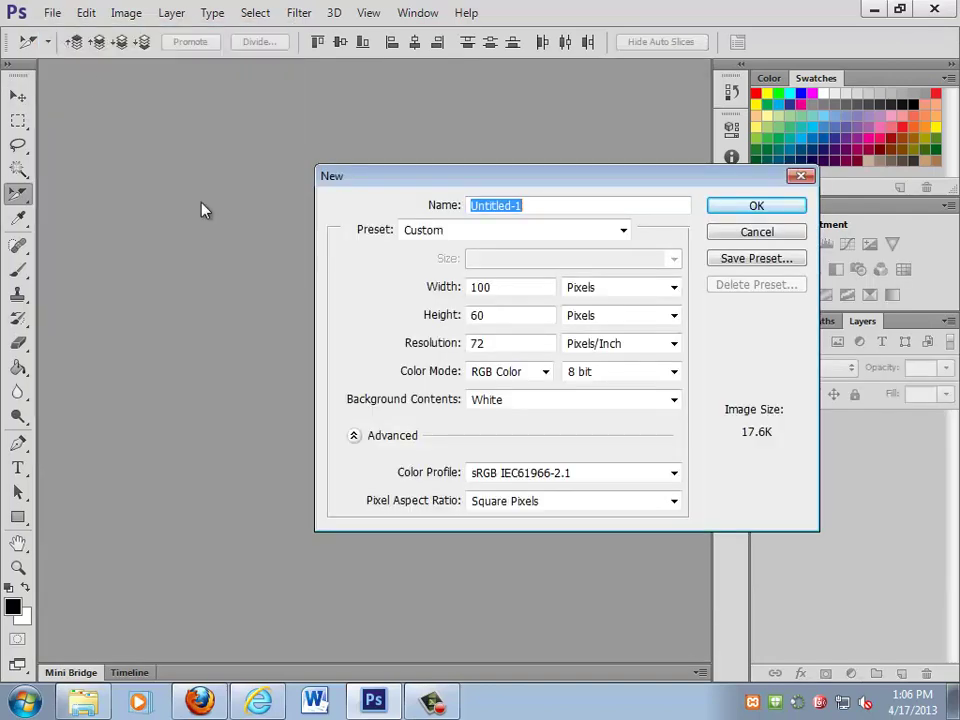
pyautogui.moveTo(499, 180); pyautogui.dragTo(360, 155)
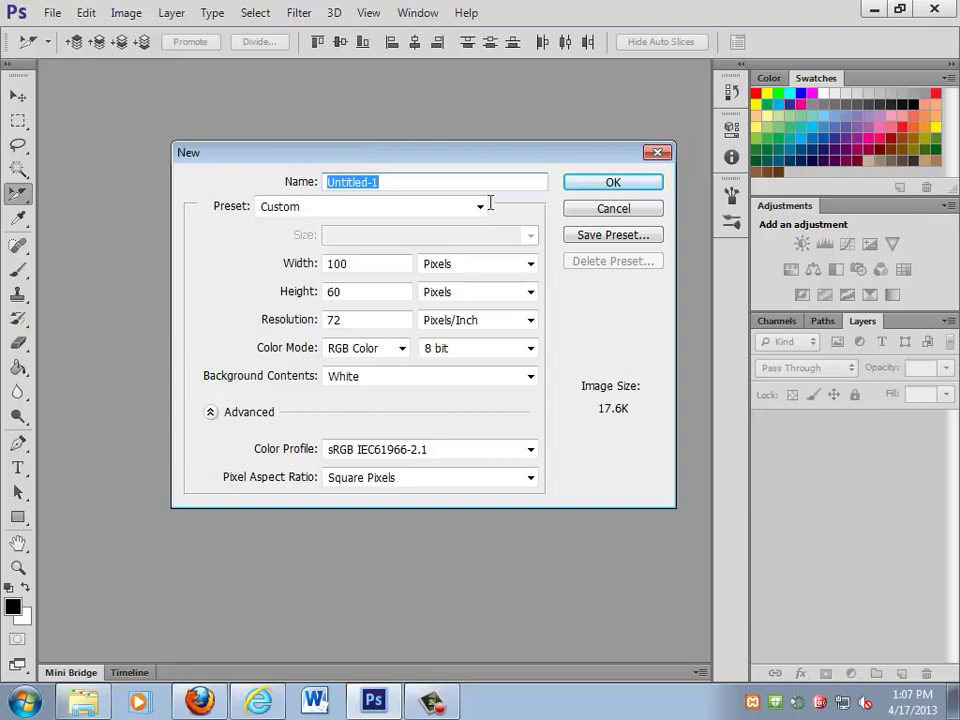
pyautogui.click(585, 208)
pyautogui.hotkey('ctrl', 'o')
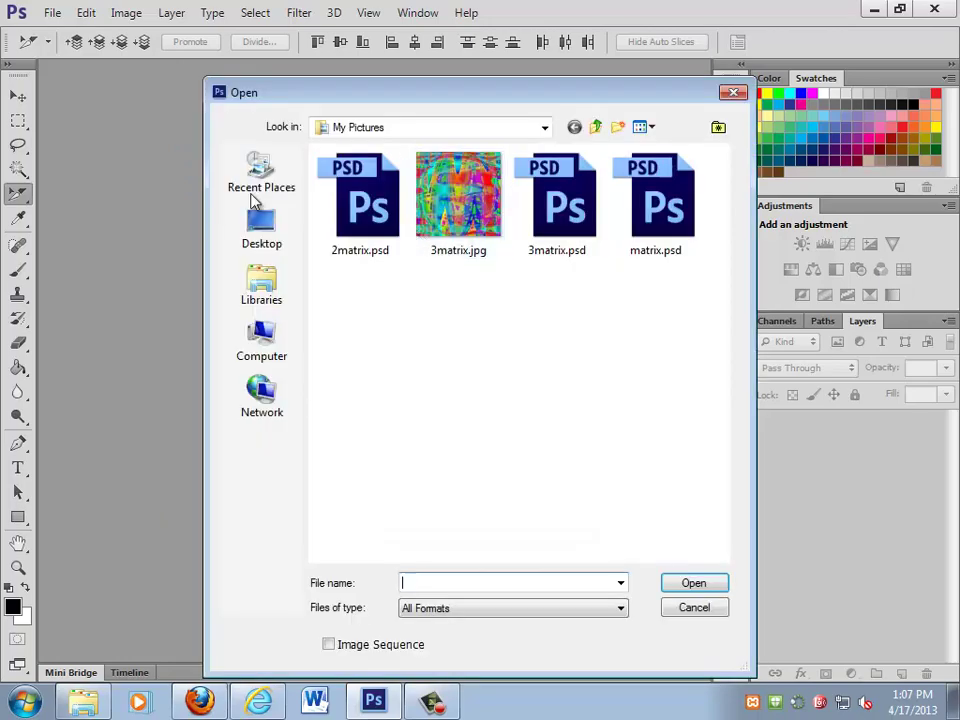
pyautogui.click(734, 92)
pyautogui.click(53, 13)
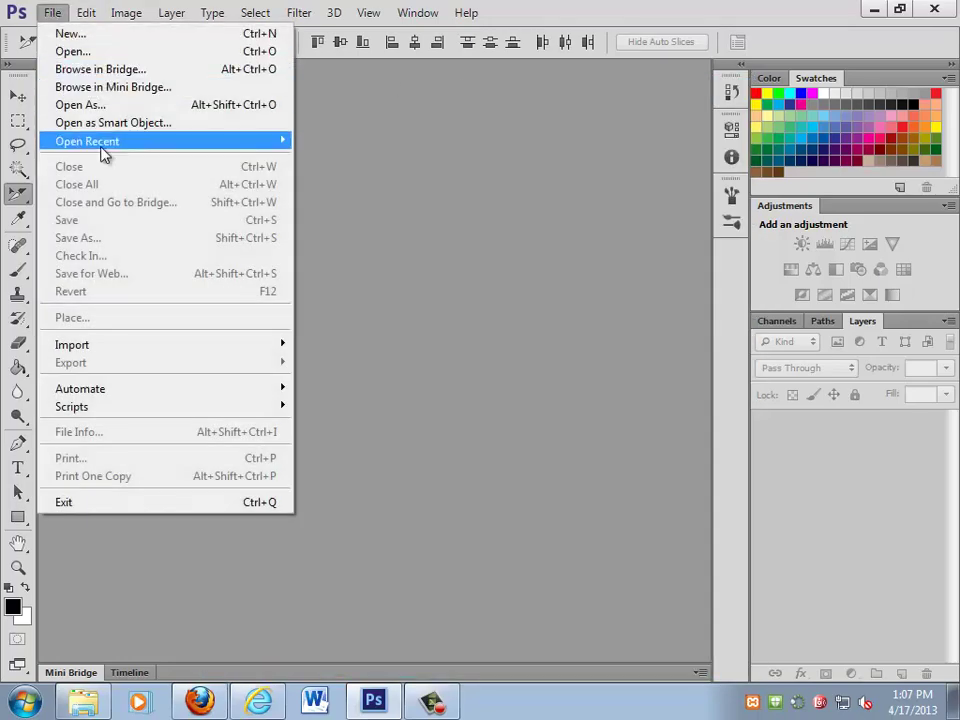
pyautogui.moveTo(103, 140)
pyautogui.click(388, 140)
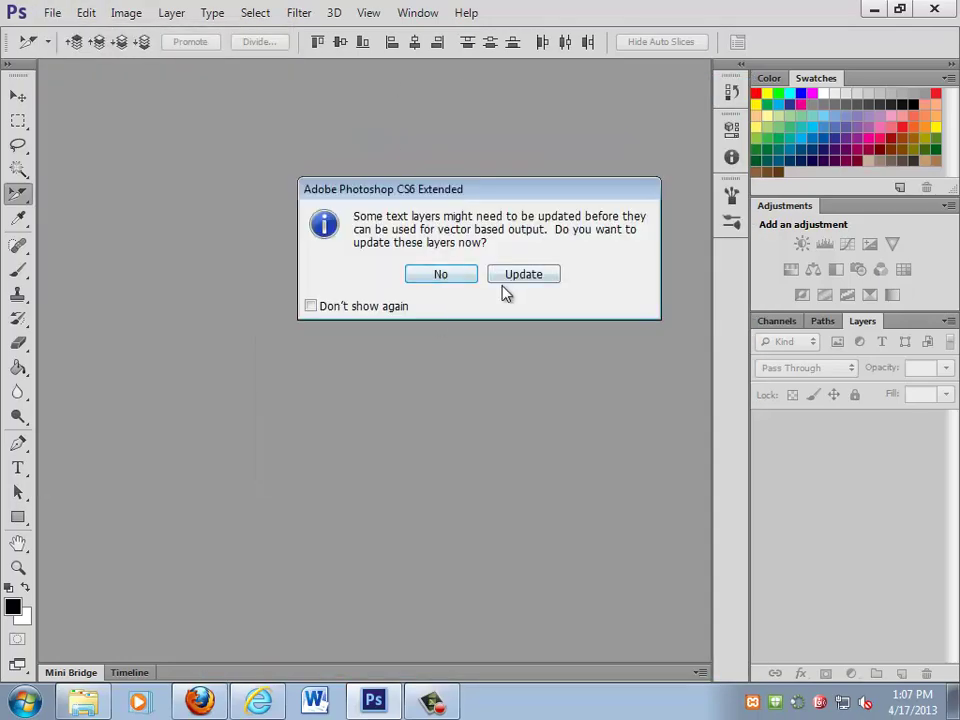
pyautogui.click(396, 306)
pyautogui.click(524, 276)
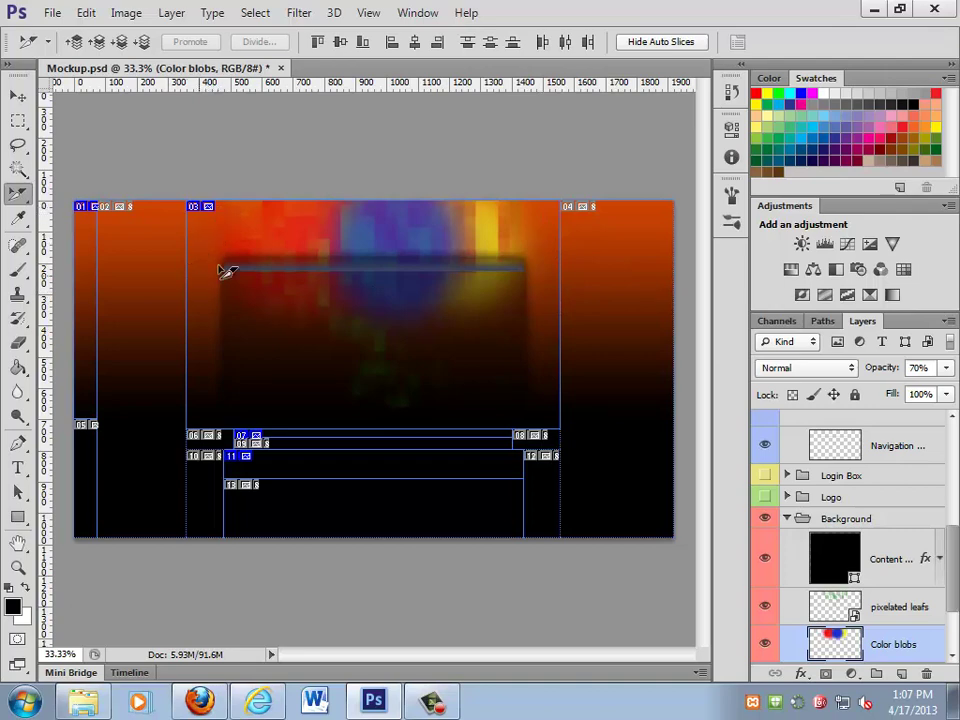
pyautogui.click(281, 68)
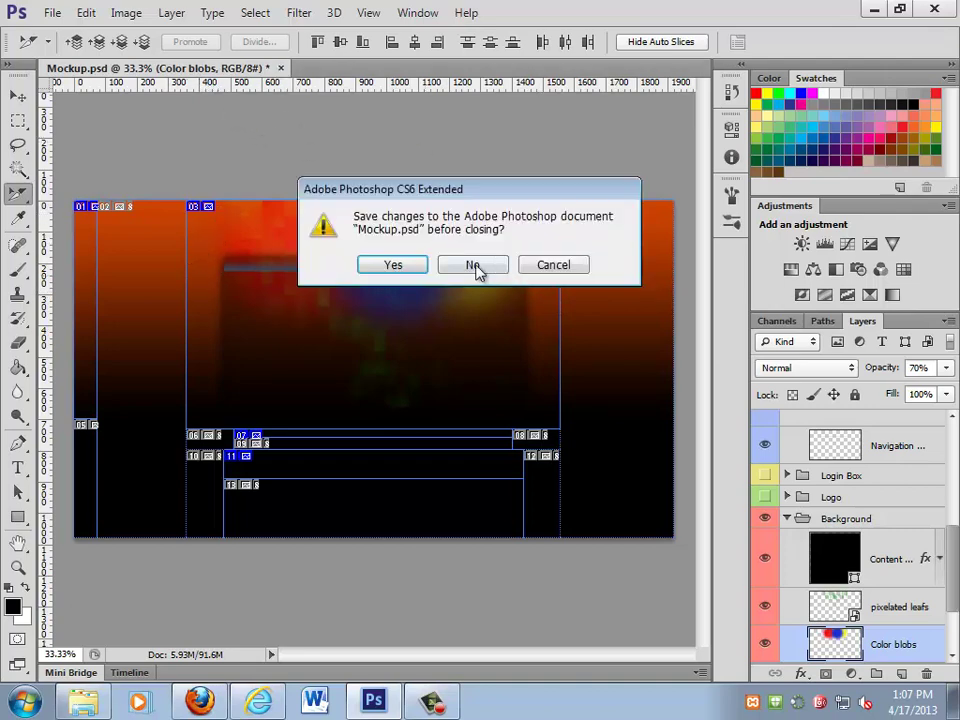
pyautogui.click(418, 265)
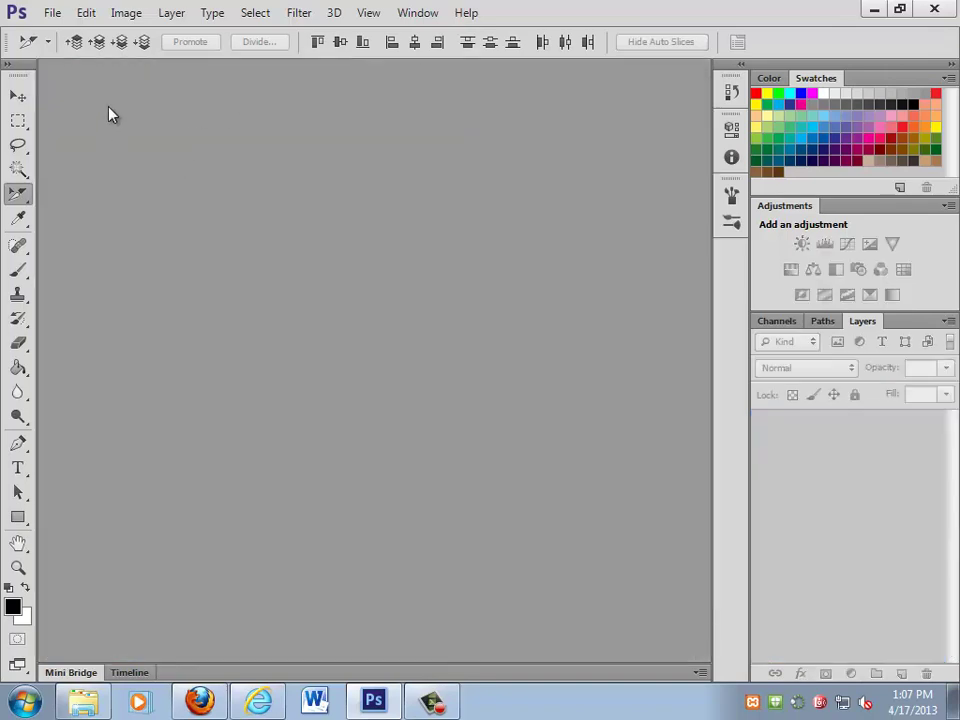
# - Create a new Untitled-1 document 2000 pixels wide by 1024 pixels high from File > New
pyautogui.click(52, 12)
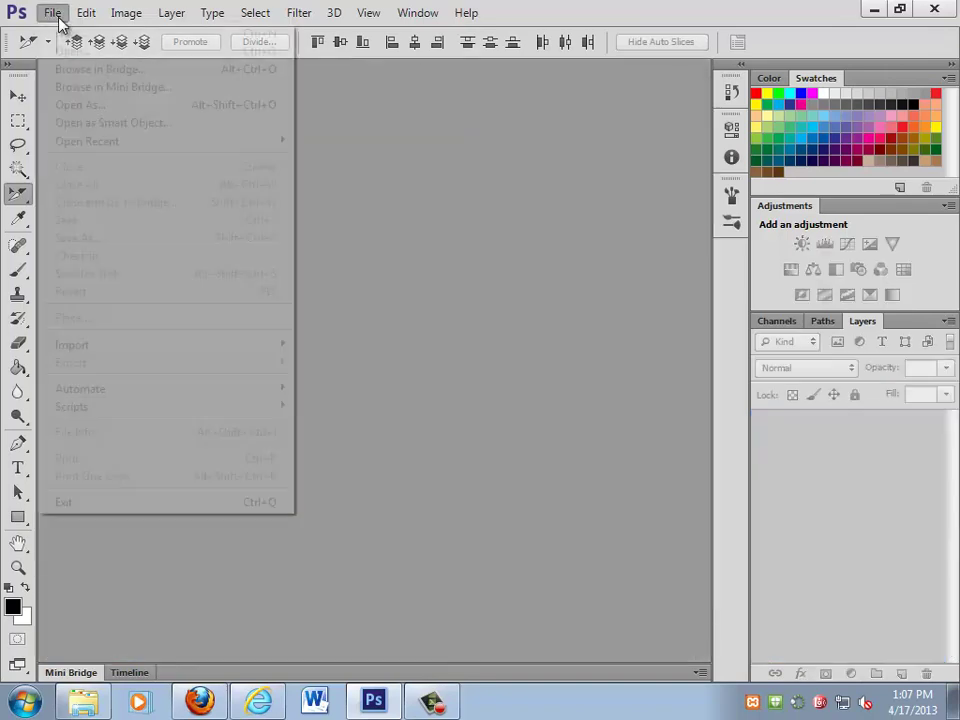
pyautogui.click(80, 31)
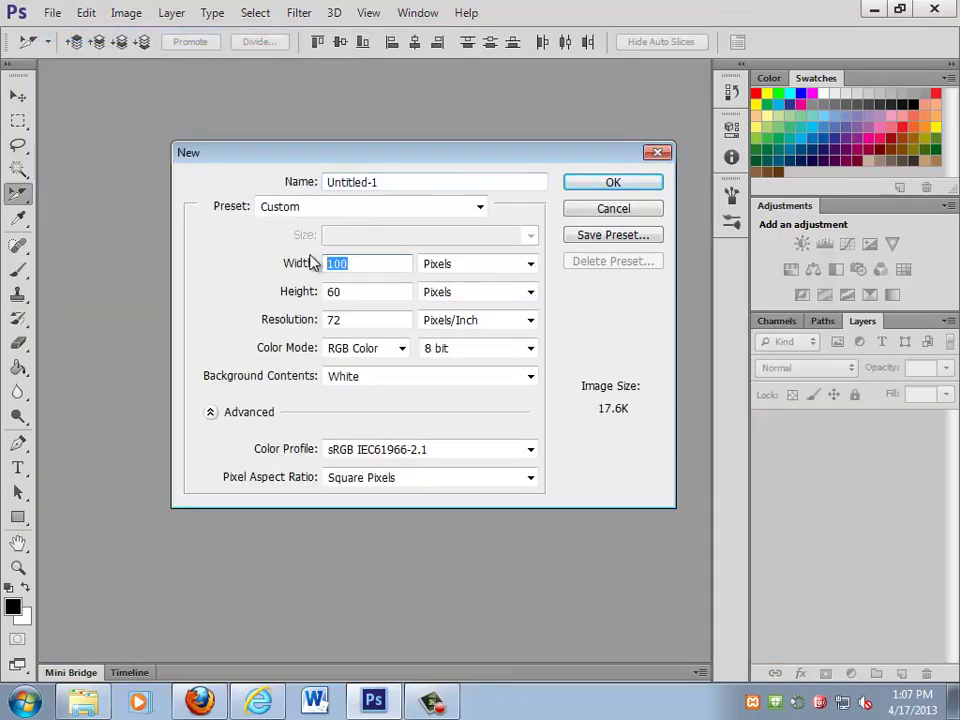
pyautogui.write('2000')
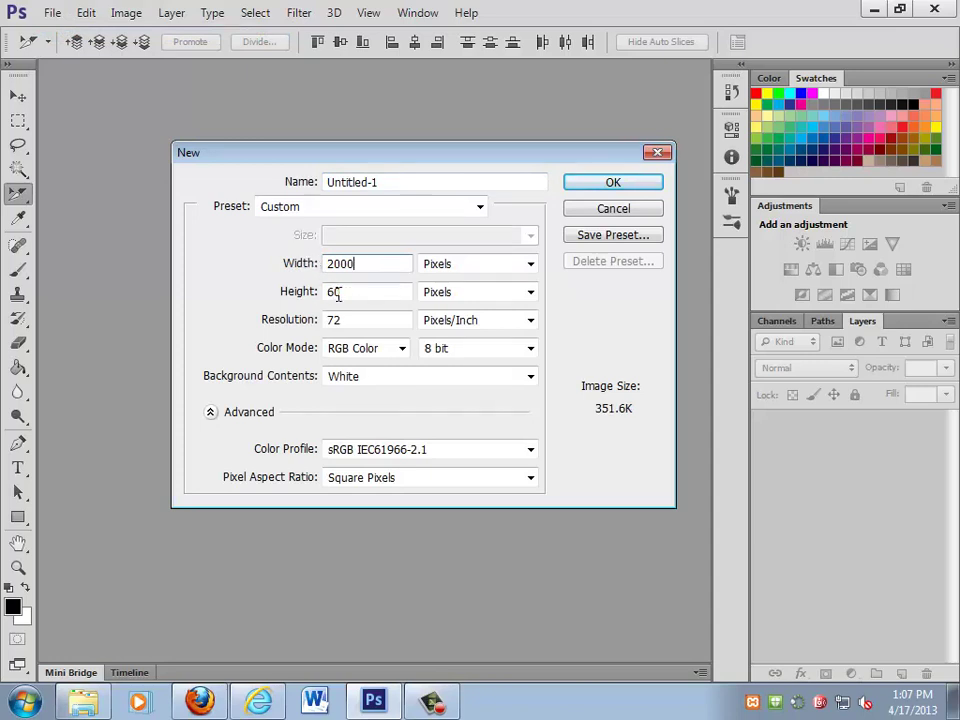
pyautogui.press('Tab')
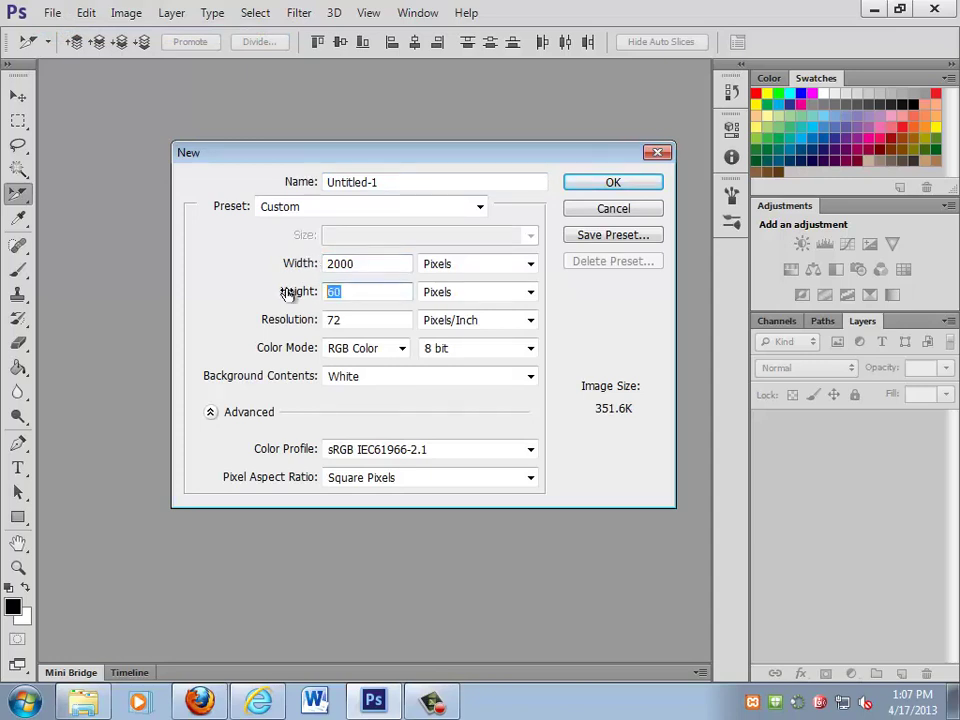
pyautogui.write('1024')
pyautogui.press('Return')
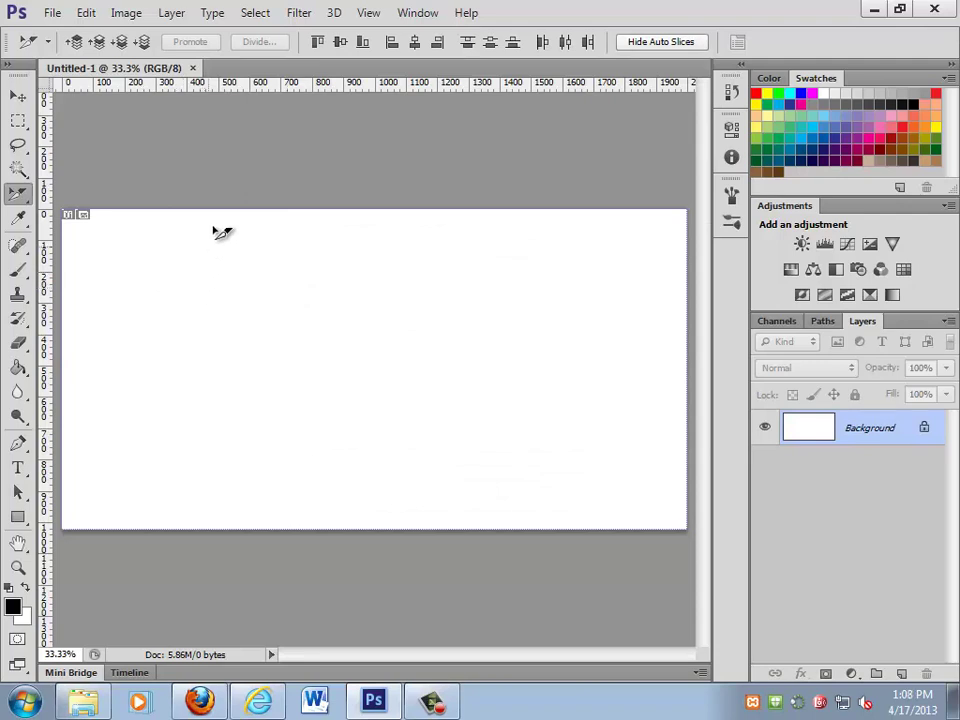
# - Compute (2000-960)/2 = 520 in Calculator and drag a vertical guide to about 520 px
pyautogui.click(24, 702)
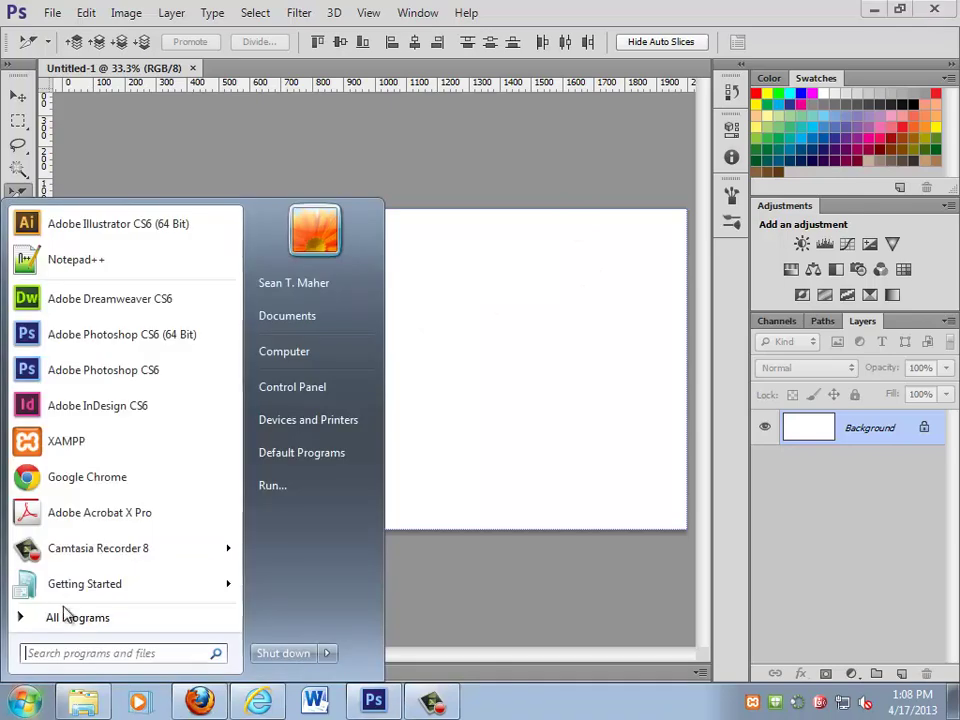
pyautogui.click(118, 619)
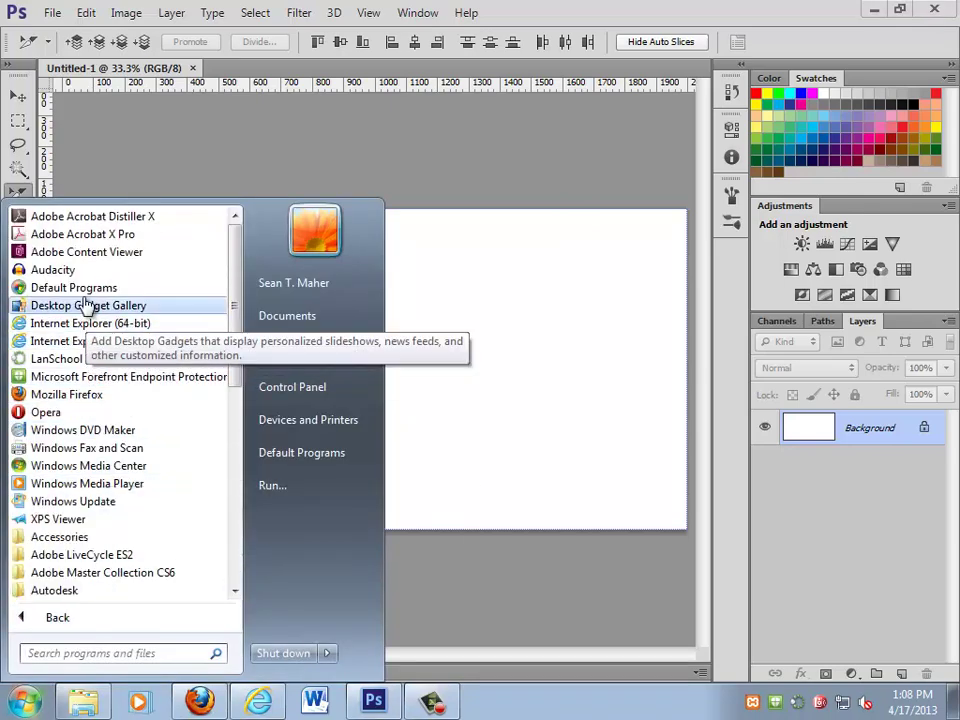
pyautogui.click(99, 540)
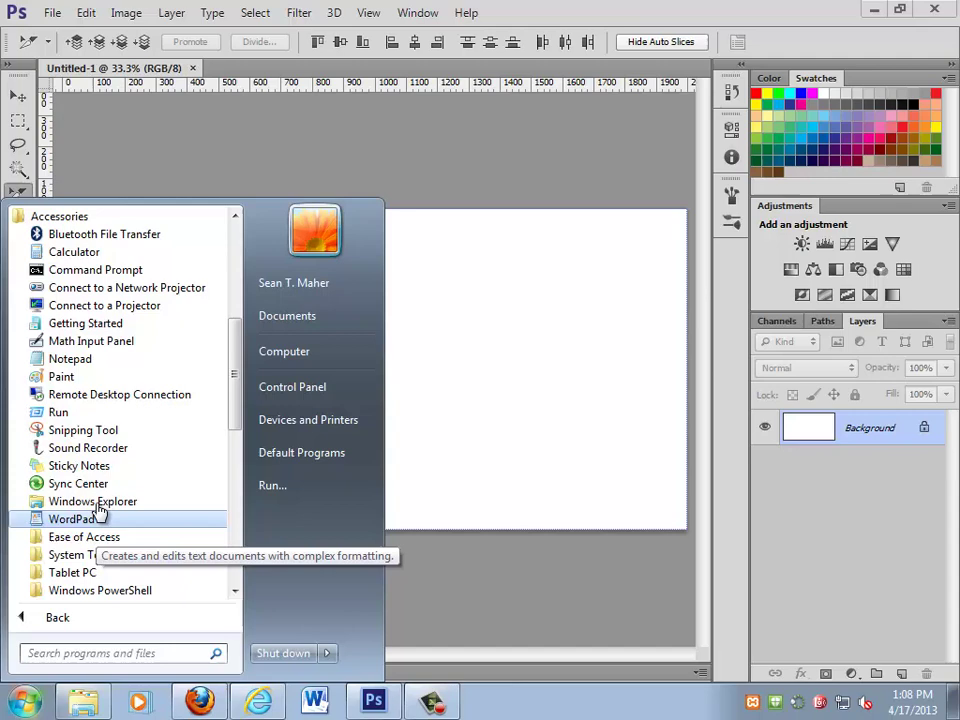
pyautogui.click(100, 264)
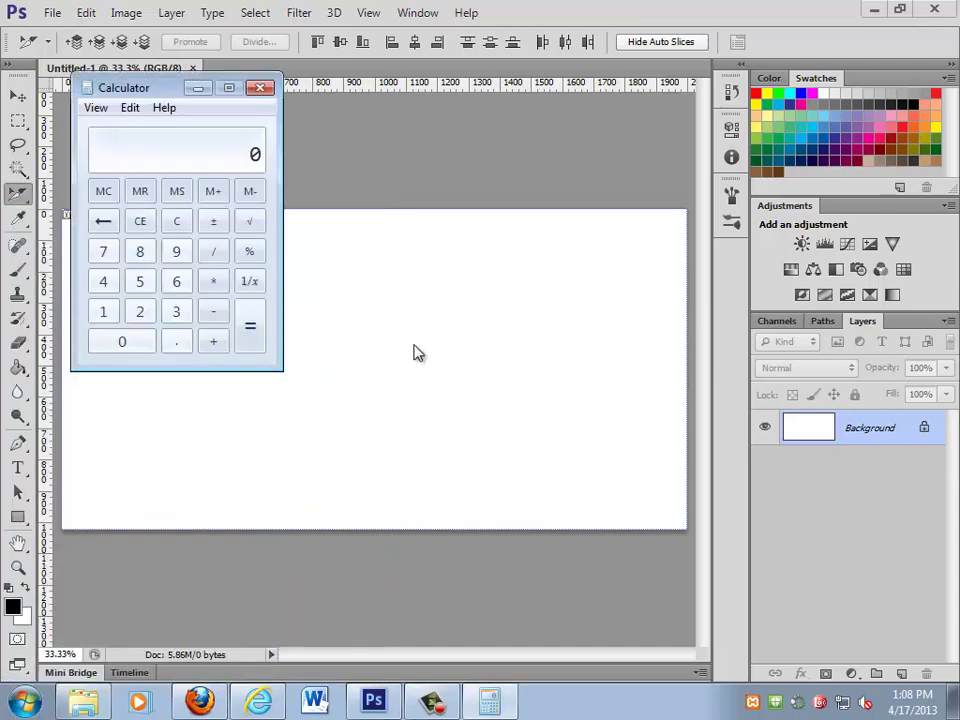
pyautogui.write('2000-96')
pyautogui.write('0')
pyautogui.press('Return')
pyautogui.write('/2')
pyautogui.press('Return')
pyautogui.moveTo(180, 88); pyautogui.dragTo(321, 226)
pyautogui.moveTo(43, 152); pyautogui.dragTo(223, 144)
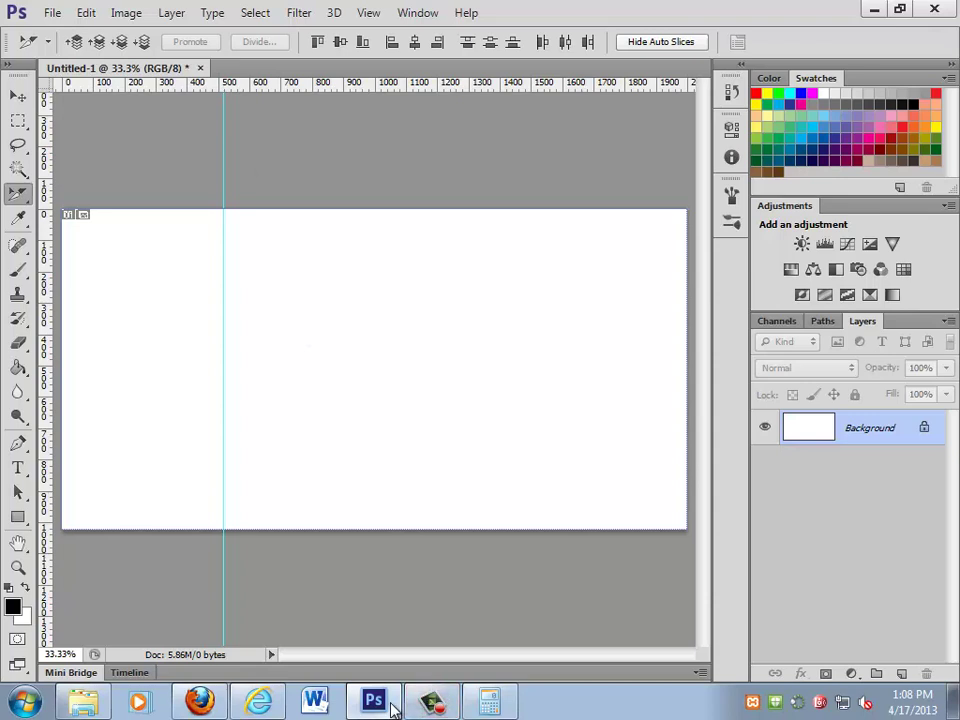
# - Add 960 to 520 in Calculator to get 1480, then go back to Photoshop
pyautogui.click(488, 700)
pyautogui.press('+')
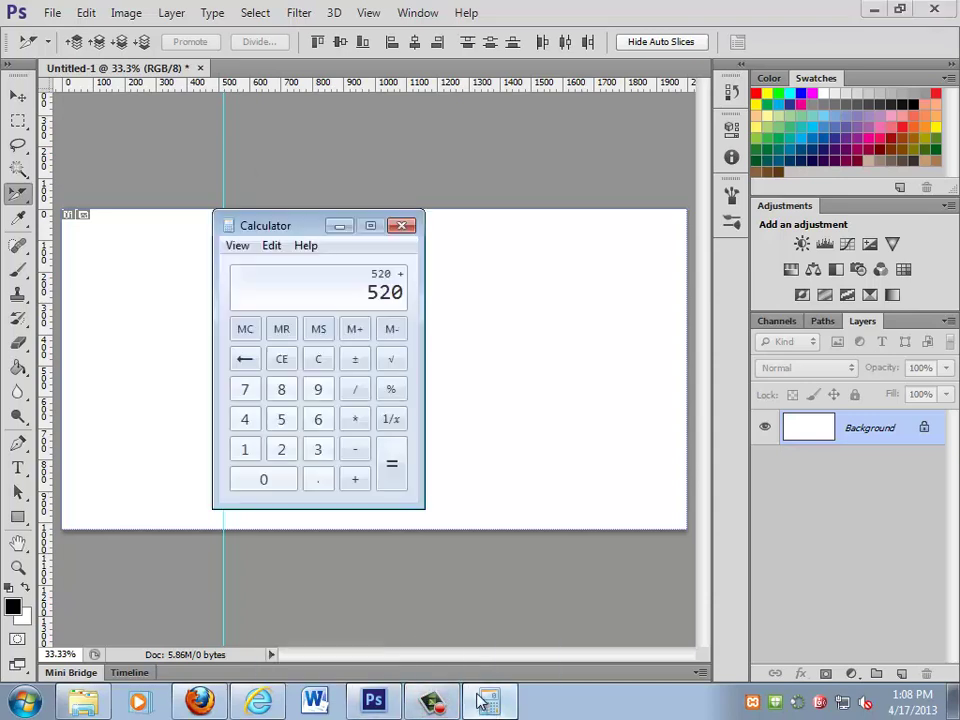
pyautogui.press('1')
pyautogui.press('0')
pyautogui.press('BackSpace')
pyautogui.press('BackSpace')
pyautogui.press('9')
pyautogui.press('6')
pyautogui.press('0')
pyautogui.press('Return')
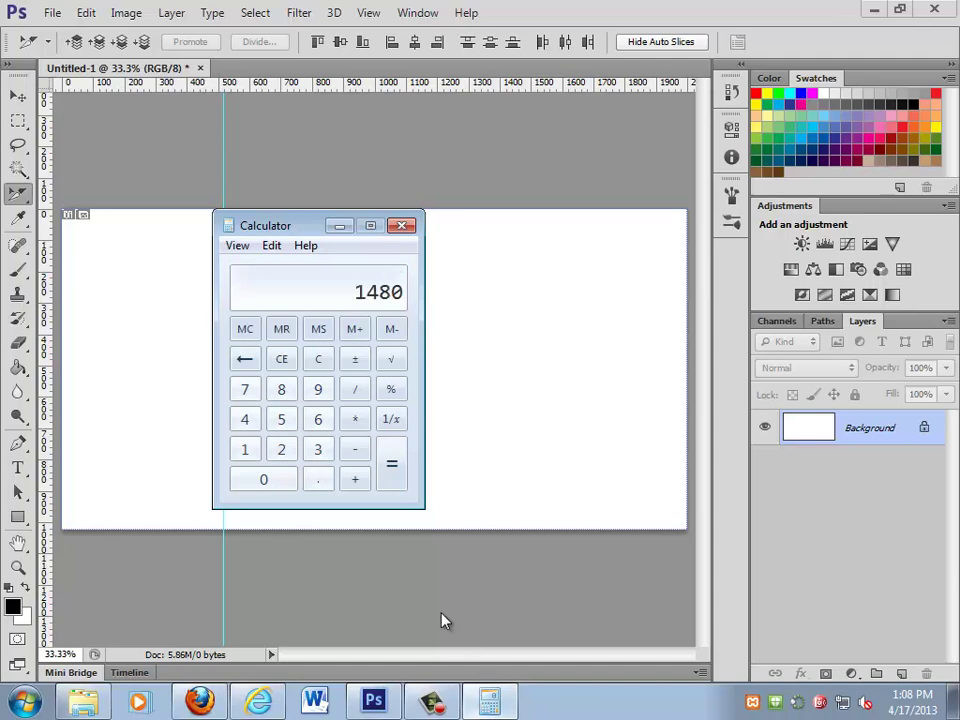
pyautogui.click(184, 294)
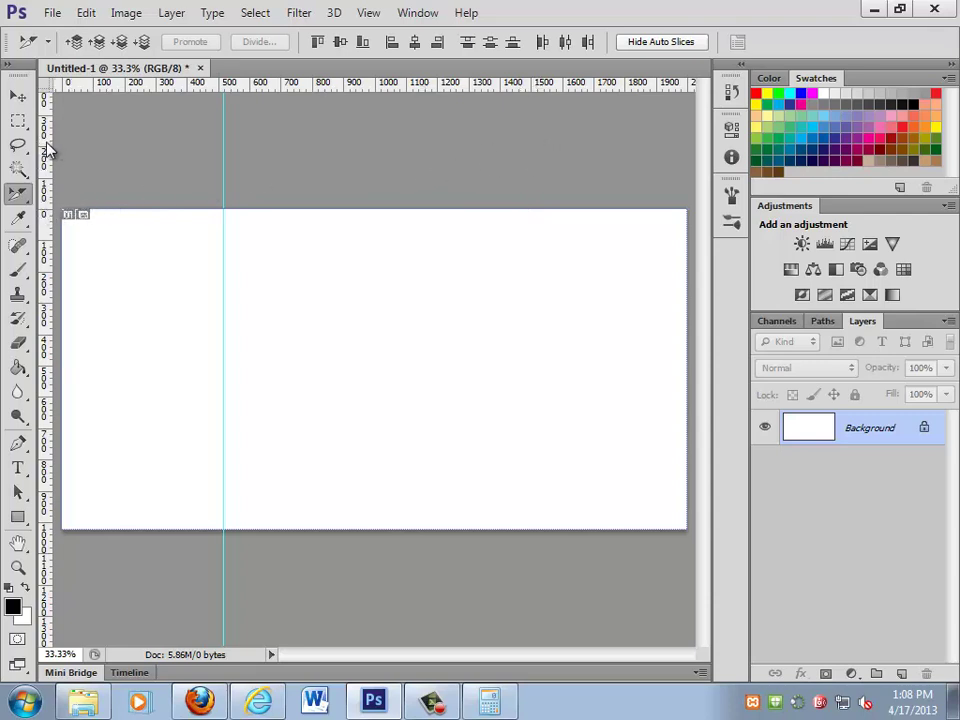
# - Place a vertical guide near 1480 px and verify the 960 px width with a test marquee selection
pyautogui.moveTo(43, 146); pyautogui.dragTo(524, 162)
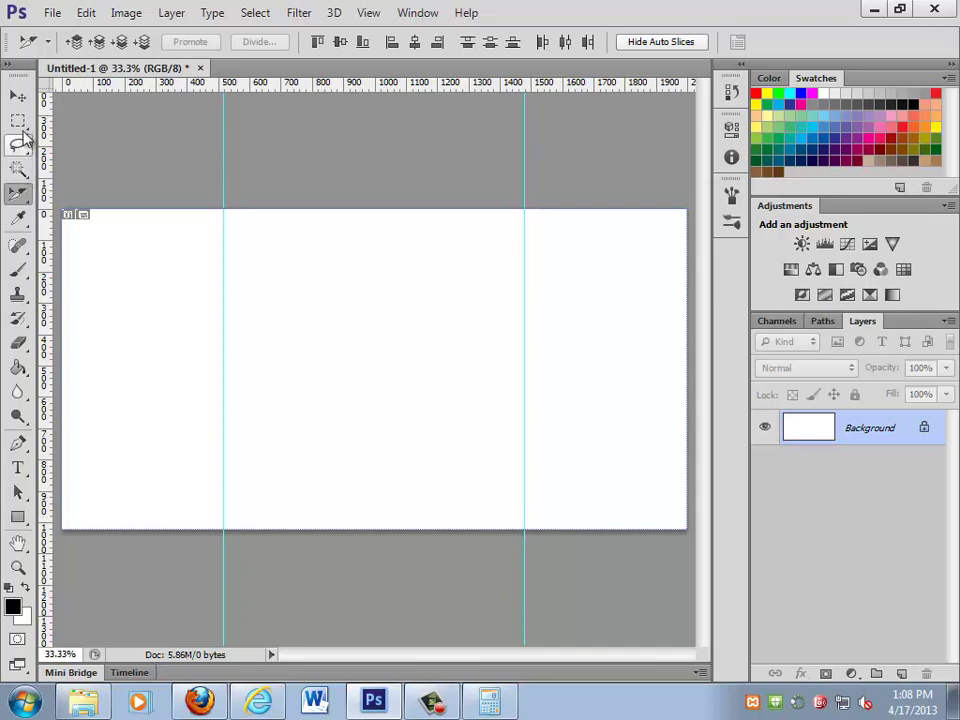
pyautogui.click(19, 124)
pyautogui.click(735, 62)
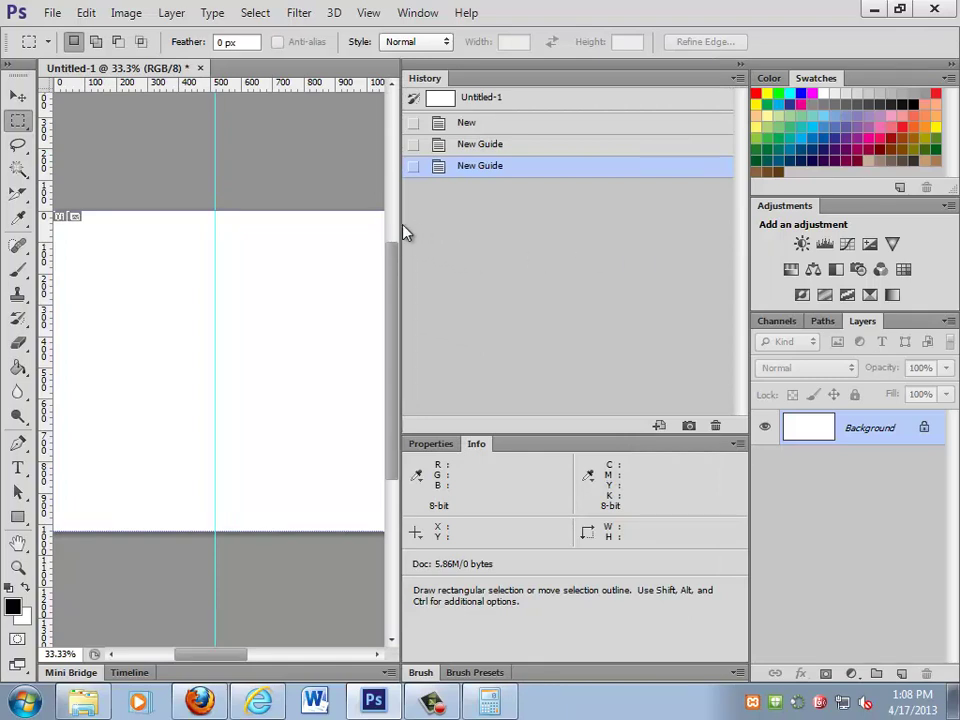
pyautogui.moveTo(403, 233)
pyautogui.mouseDown()
pyautogui.moveTo(332, 221)
pyautogui.moveTo(495, 221)
pyautogui.moveTo(403, 240)
pyautogui.mouseUp()
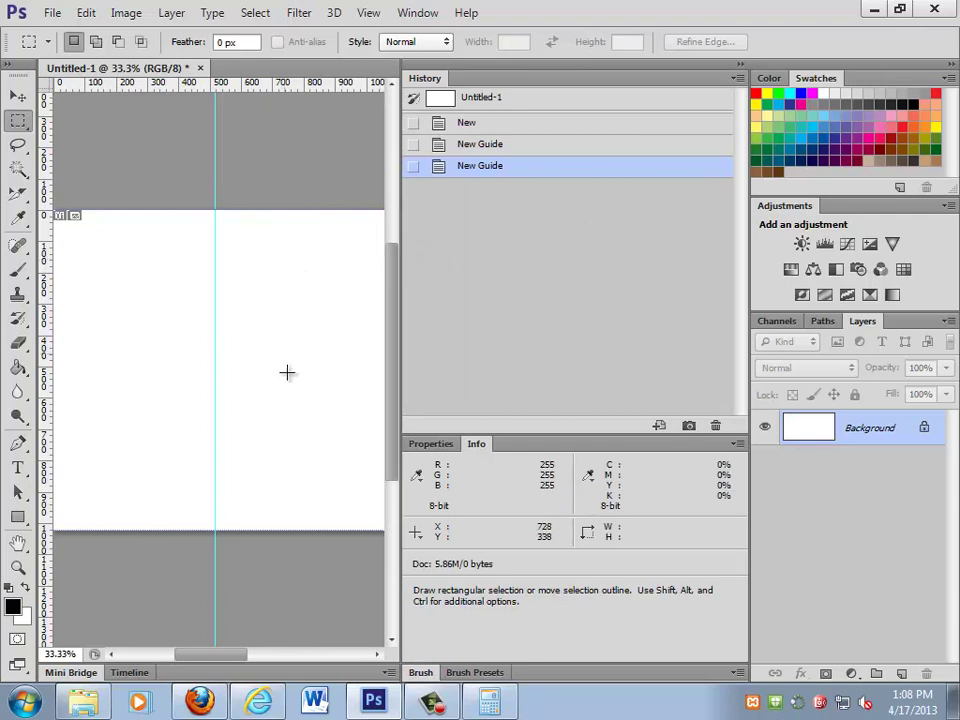
pyautogui.moveTo(289, 381); pyautogui.dragTo(111, 368)
pyautogui.moveTo(69, 244); pyautogui.dragTo(369, 386)
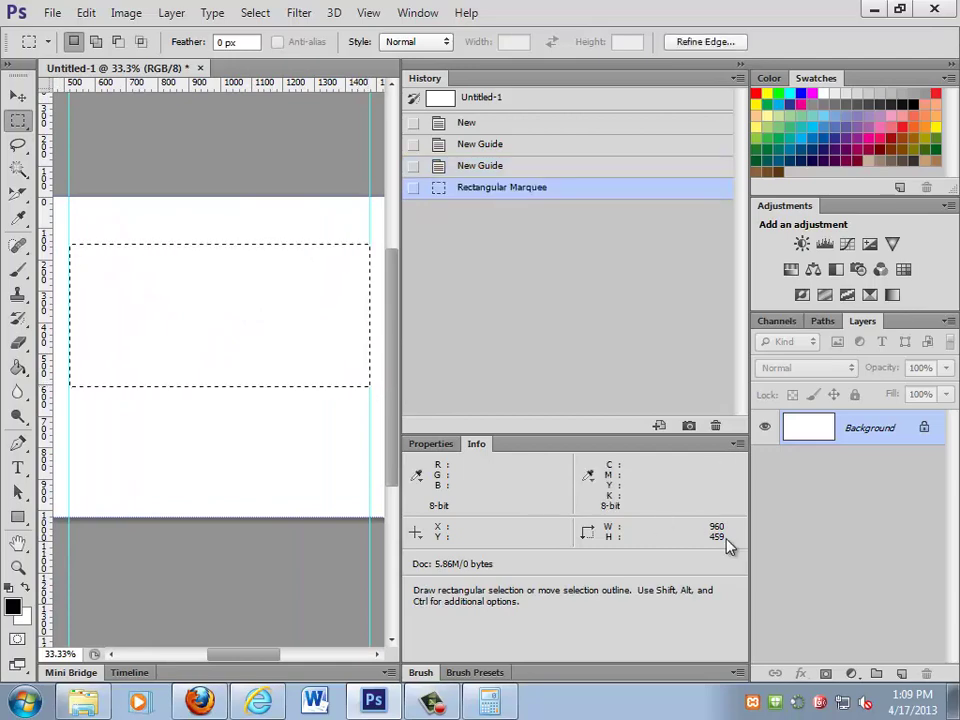
pyautogui.click(205, 338)
pyautogui.click(740, 64)
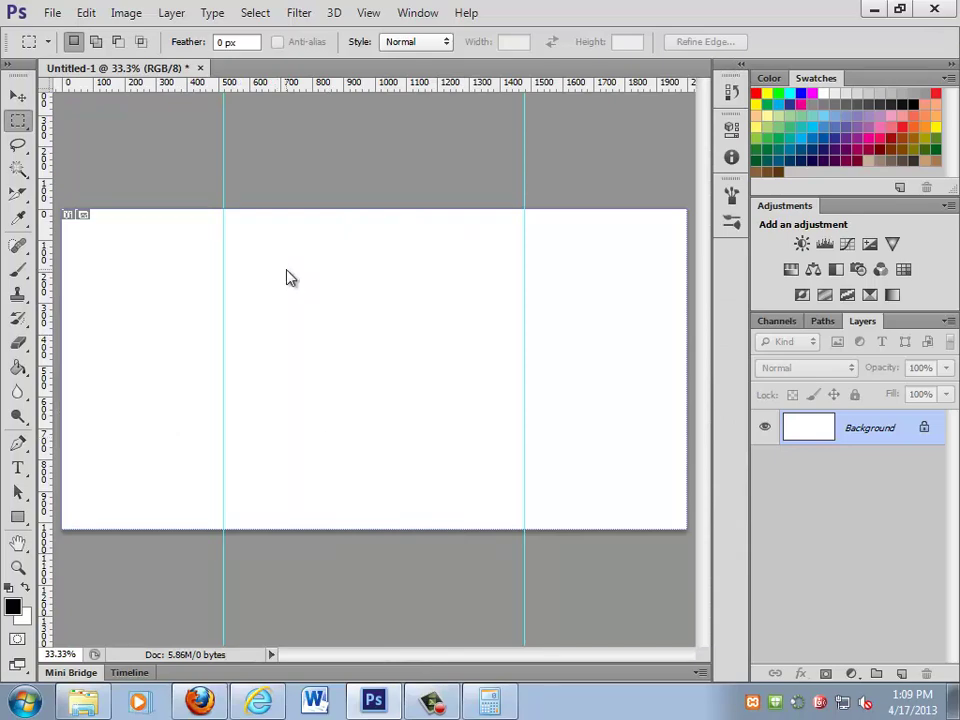
# - Save the document to the Desktop as Mockup.psd
pyautogui.hotkey('ctrl', 's')
pyautogui.click(258, 222)
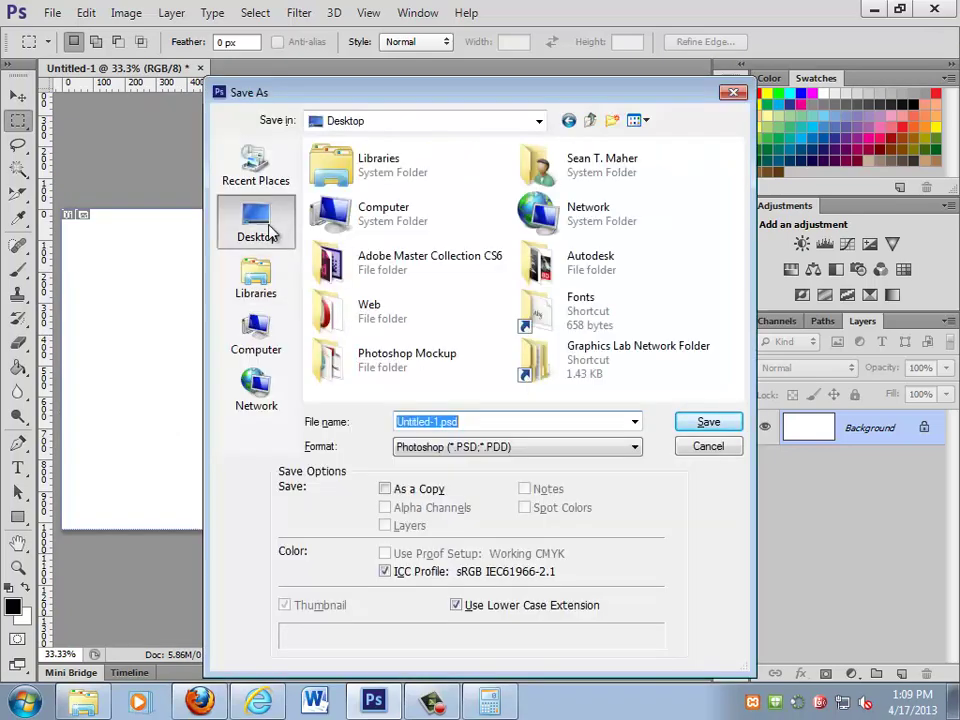
pyautogui.write('Mockup')
pyautogui.press('Return')
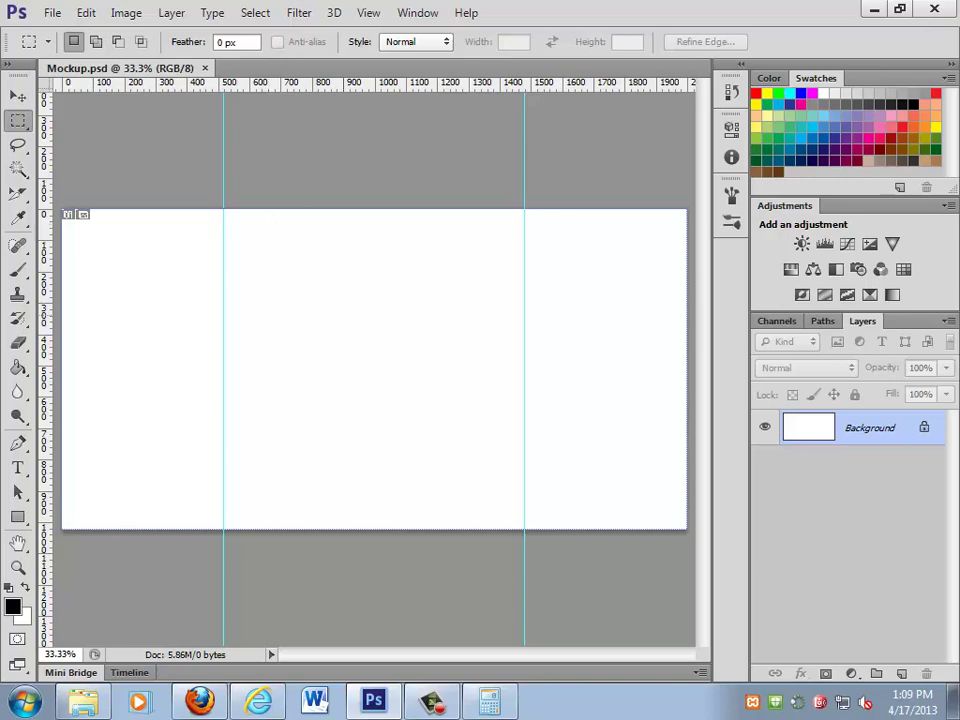
pyautogui.hotkey('alt', 'Tab')
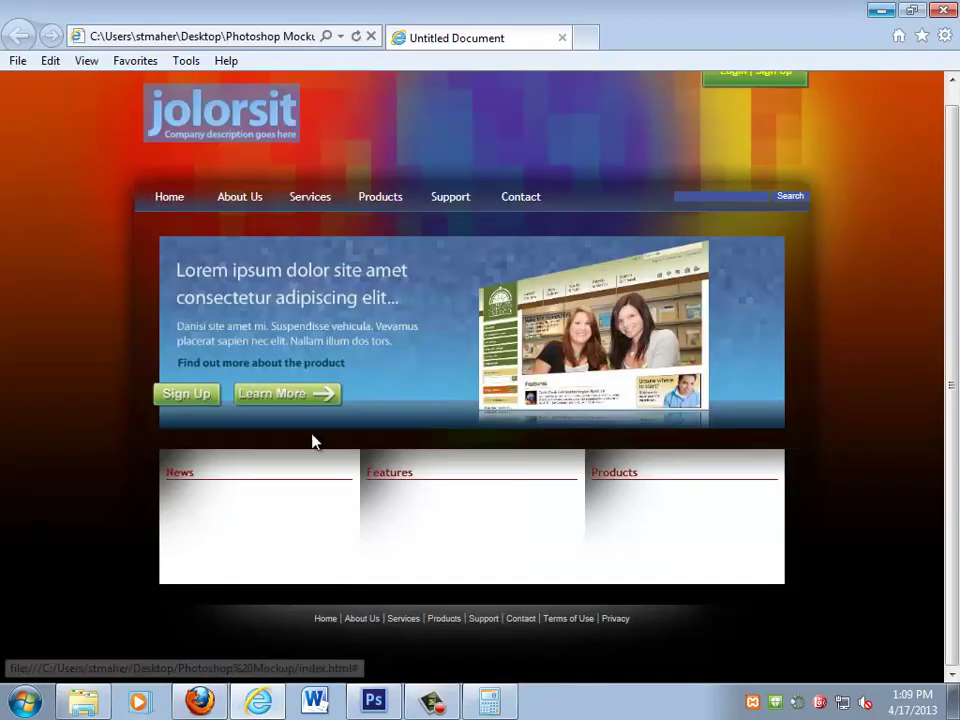
pyautogui.hotkey('alt', 'Tab')
pyautogui.click(485, 42)
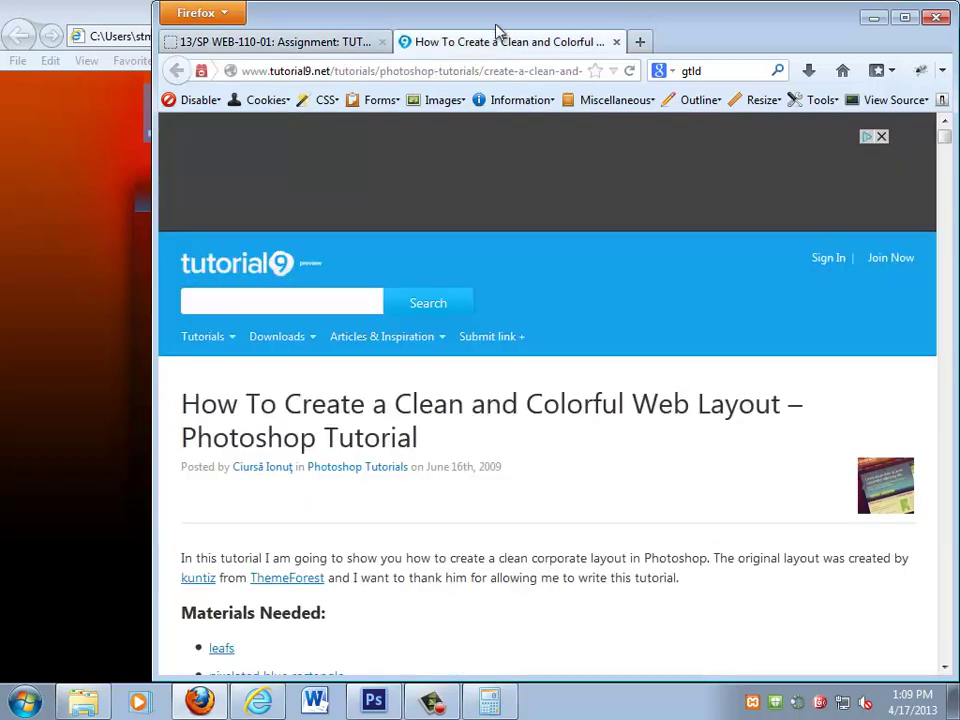
pyautogui.press('super+Up')
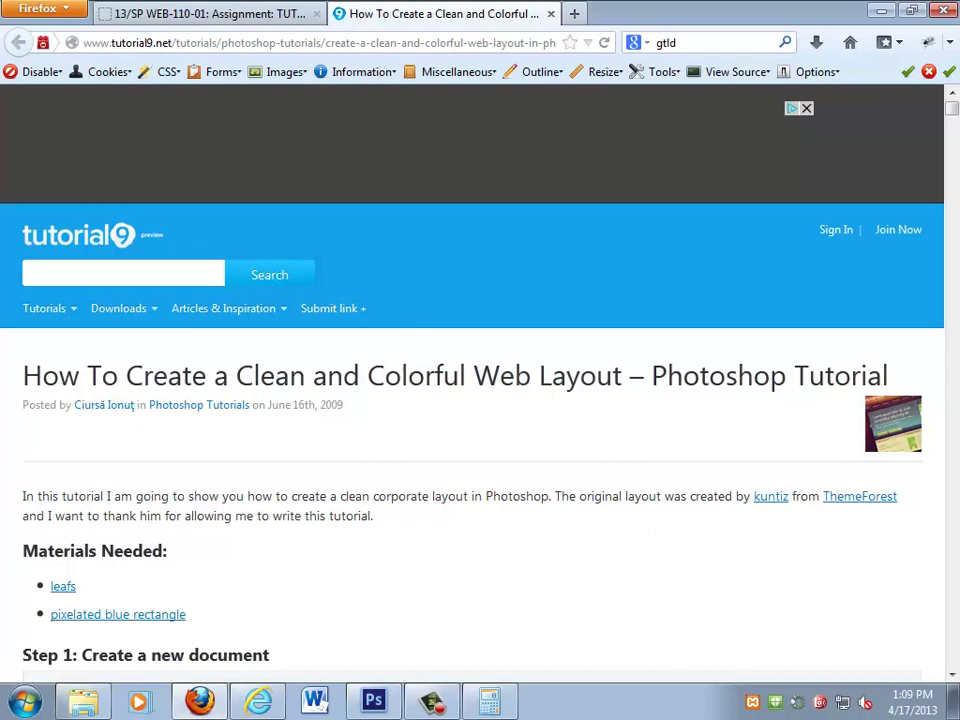
pyautogui.scroll(-7, 280, 643)
pyautogui.scroll(3, 284, 596)
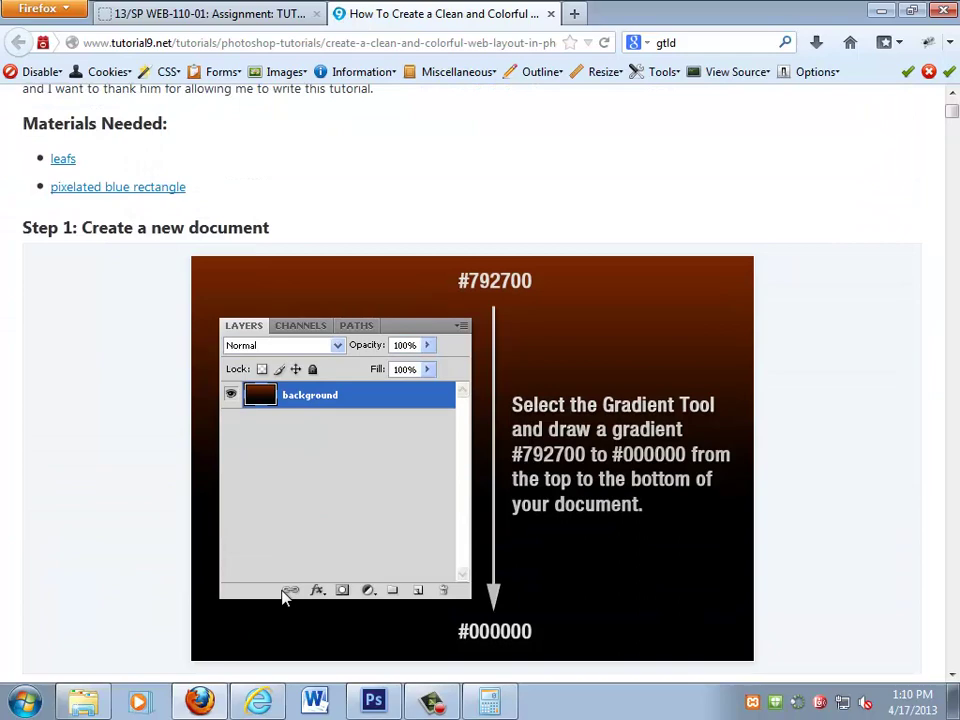
pyautogui.scroll(-2, 718, 386)
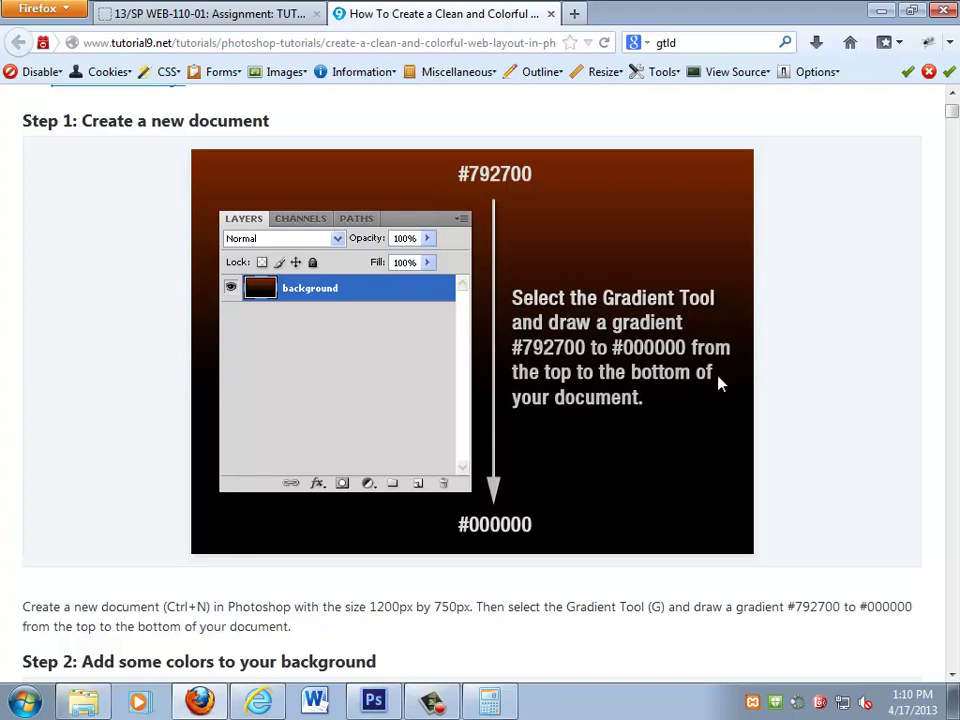
pyautogui.click(373, 700)
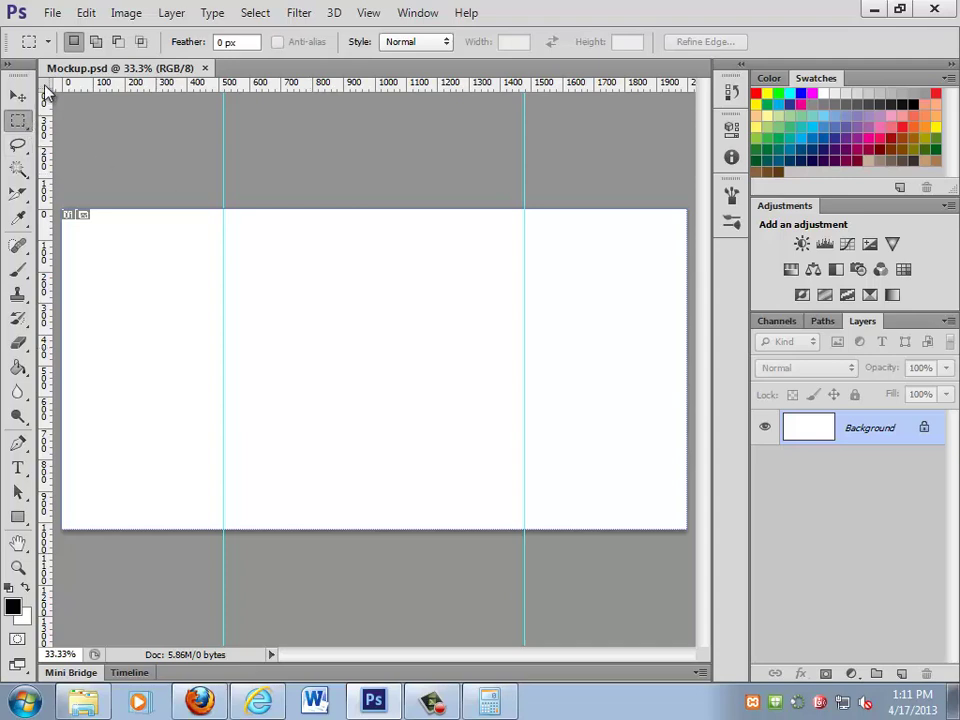
# - Move the ruler zero to the left guide's top corner and add a horizontal guide at 250 px
pyautogui.moveTo(49, 93); pyautogui.dragTo(223, 209)
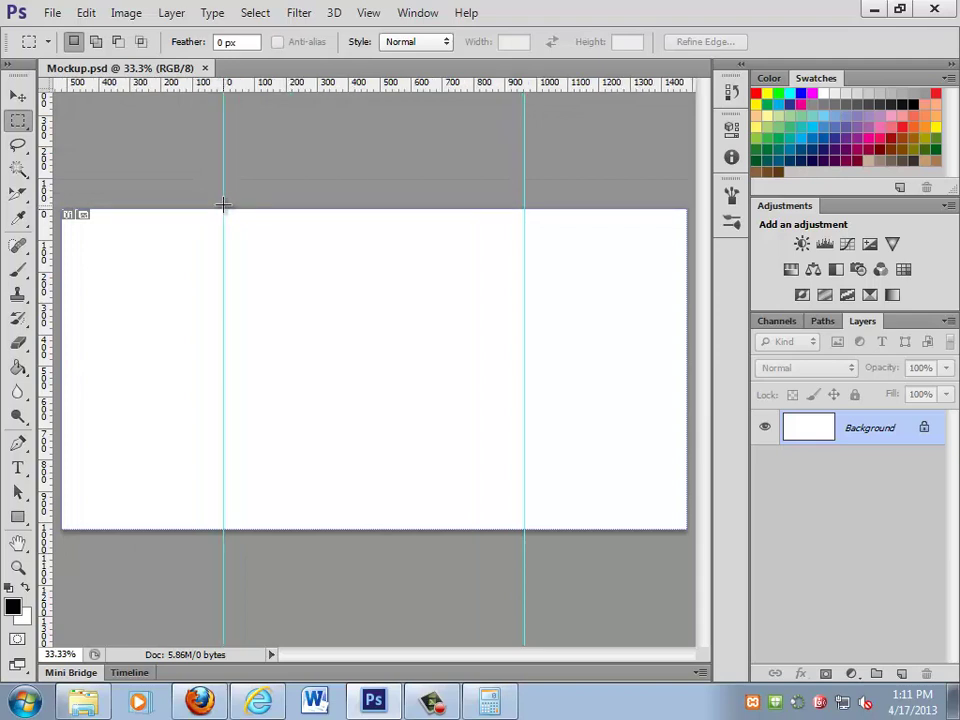
pyautogui.moveTo(47, 93); pyautogui.dragTo(224, 209)
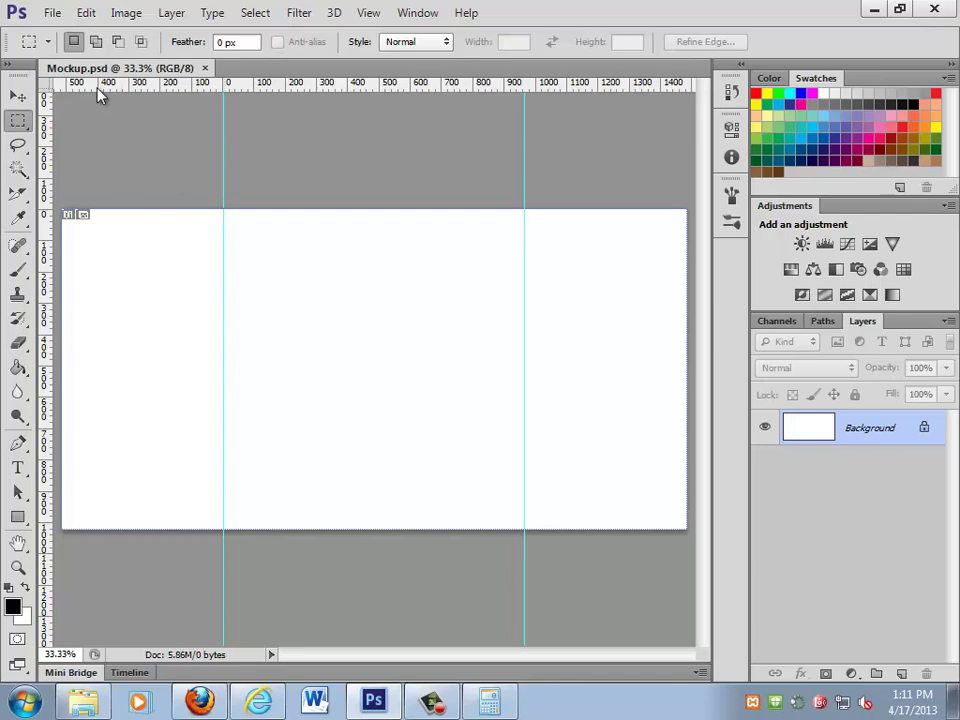
pyautogui.click(368, 16)
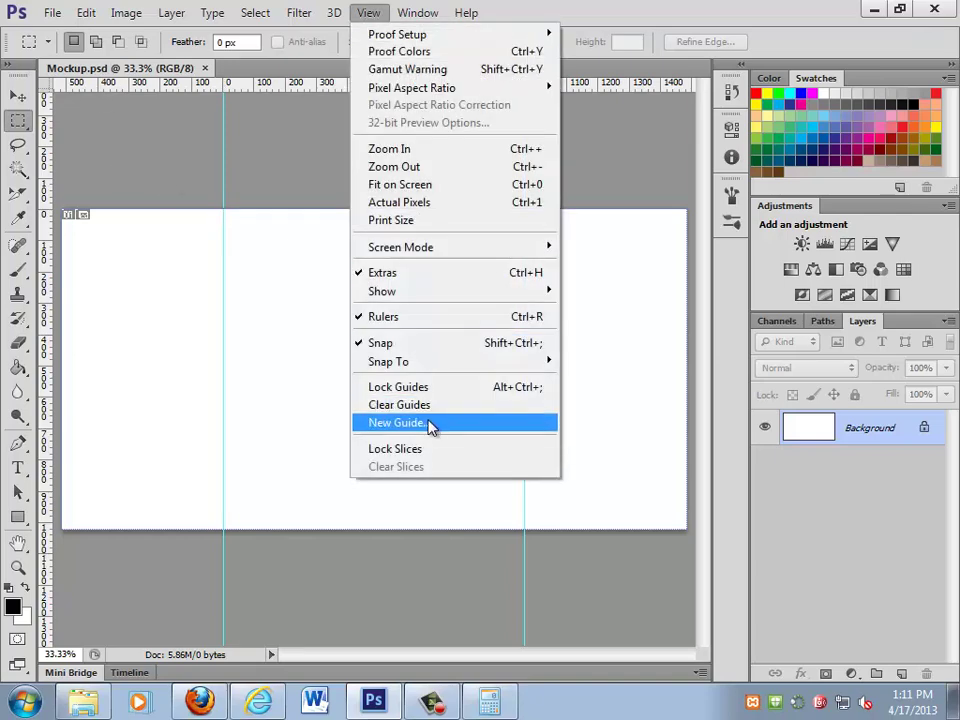
pyautogui.click(432, 426)
pyautogui.click(548, 321)
pyautogui.doubleClick(559, 372)
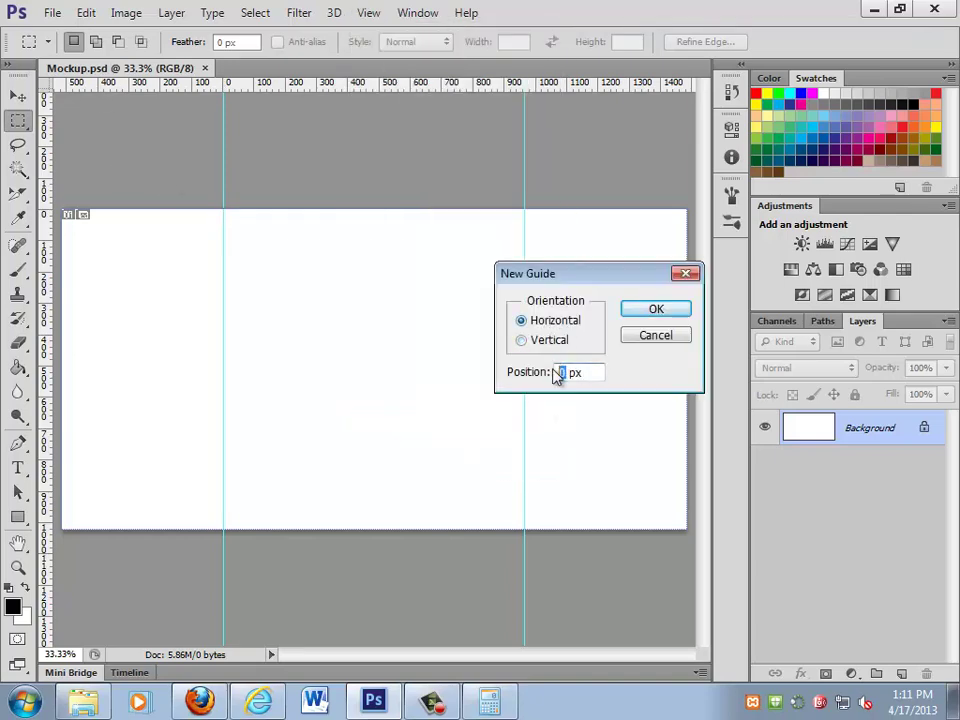
pyautogui.write('250')
pyautogui.press('Return')
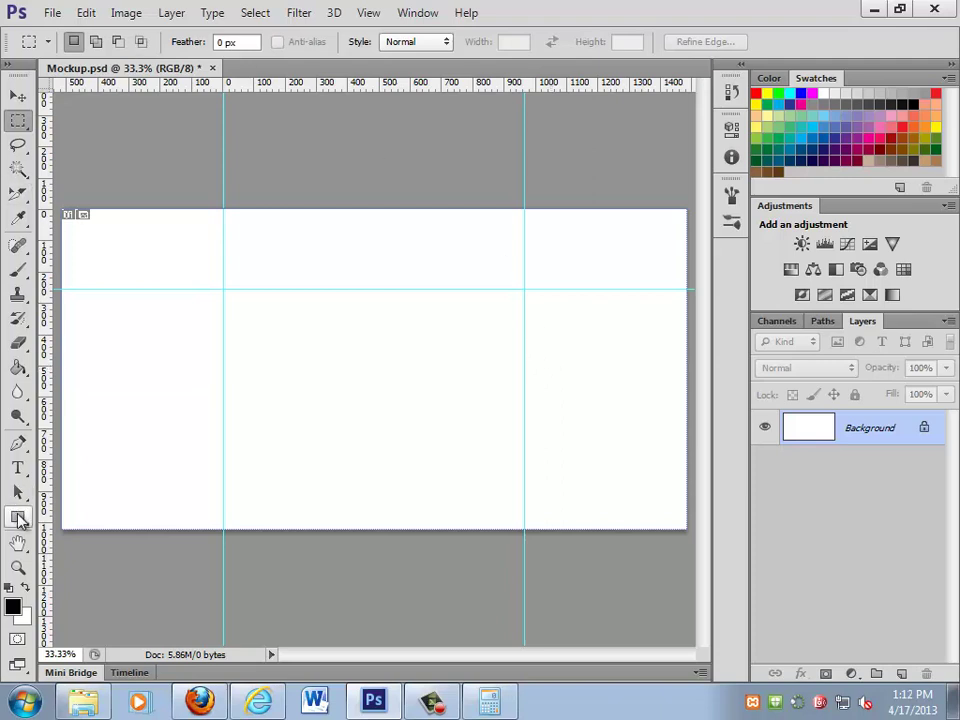
# - Select the Gradient Tool and set #792700 as foreground with black as background colour
pyautogui.click(17, 368)
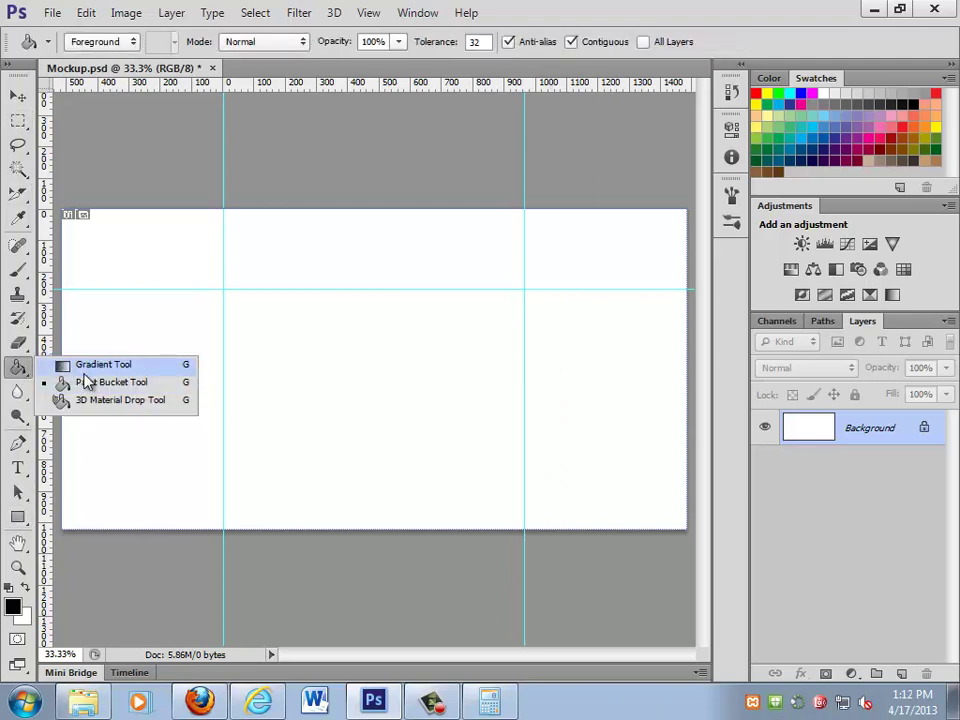
pyautogui.click(100, 365)
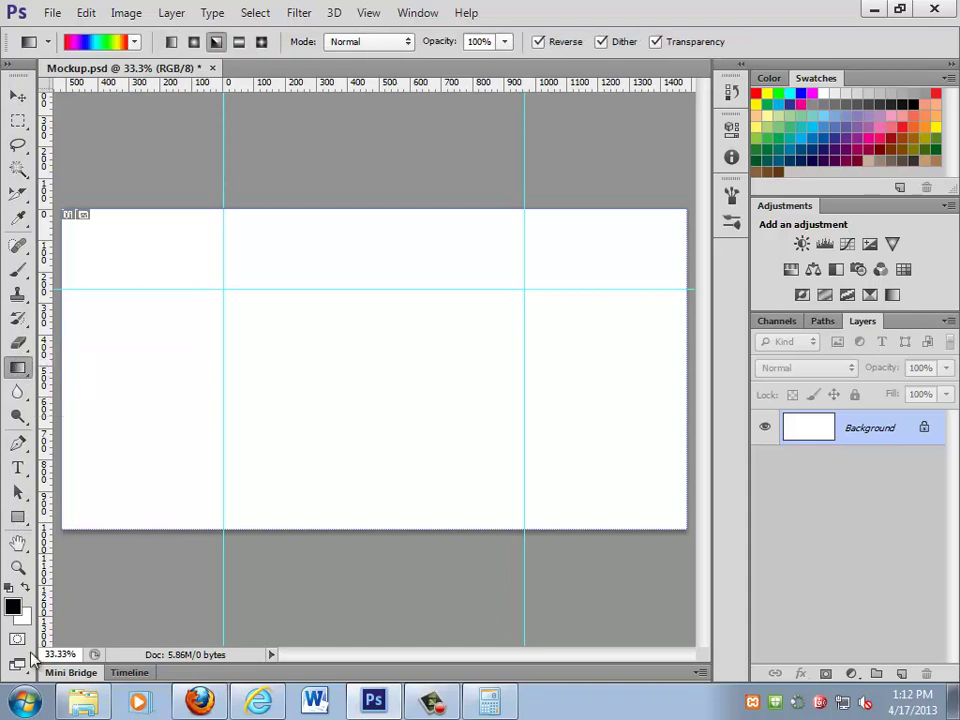
pyautogui.click(24, 615)
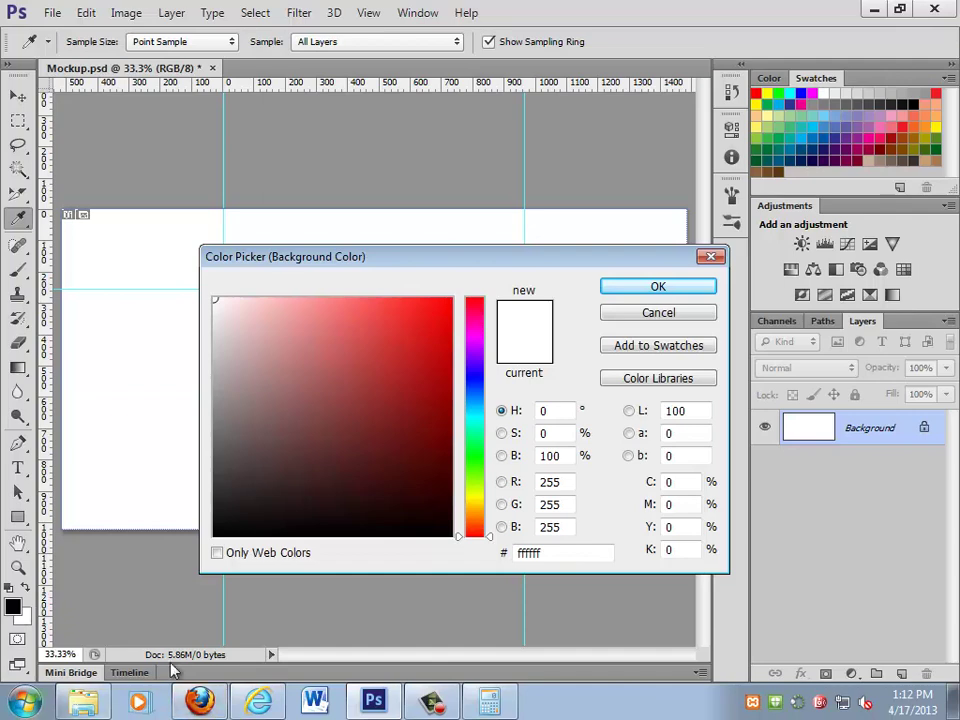
pyautogui.click(198, 703)
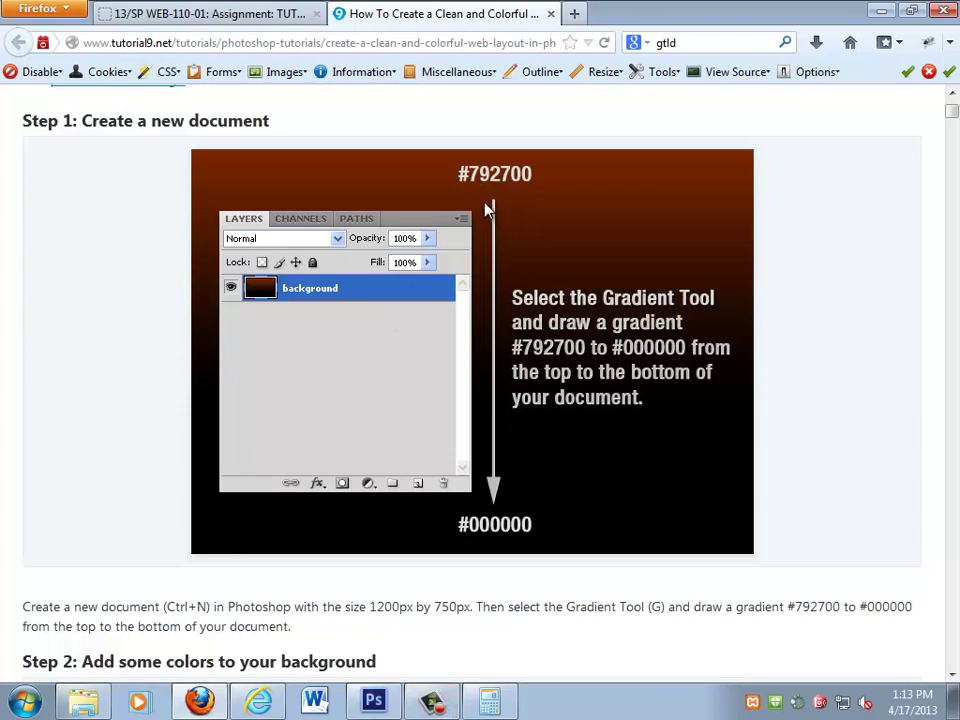
pyautogui.click(358, 704)
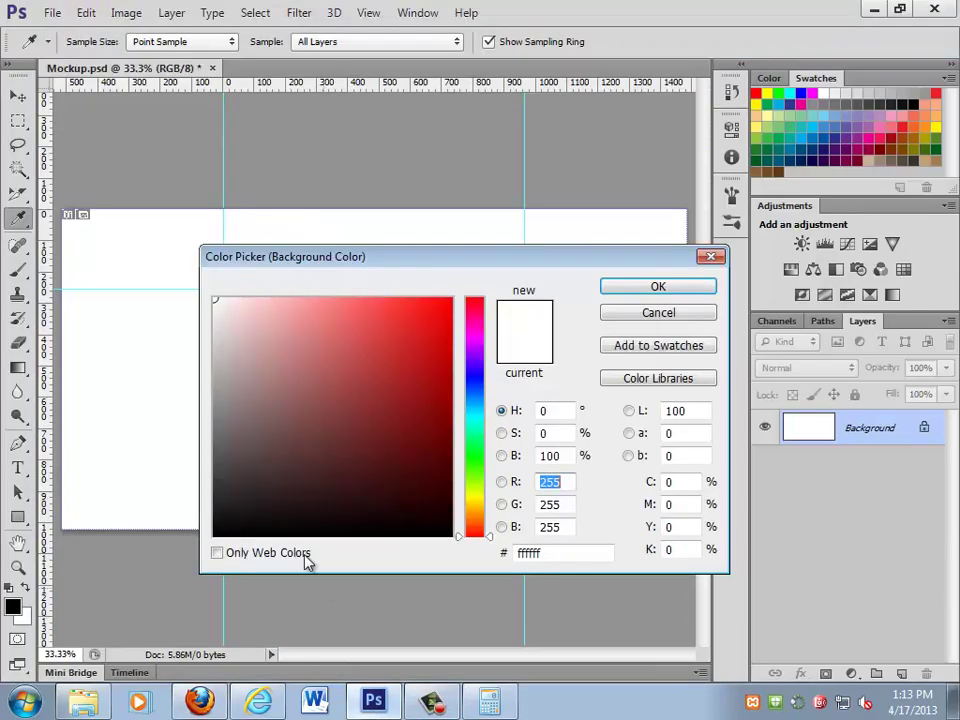
pyautogui.click(579, 551)
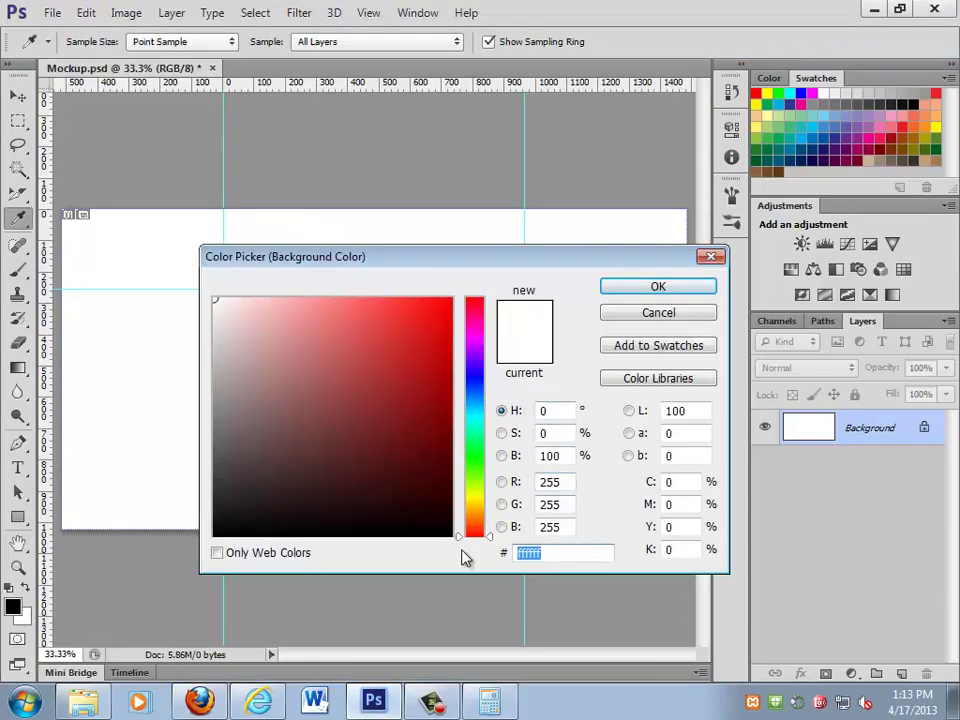
pyautogui.write('792700')
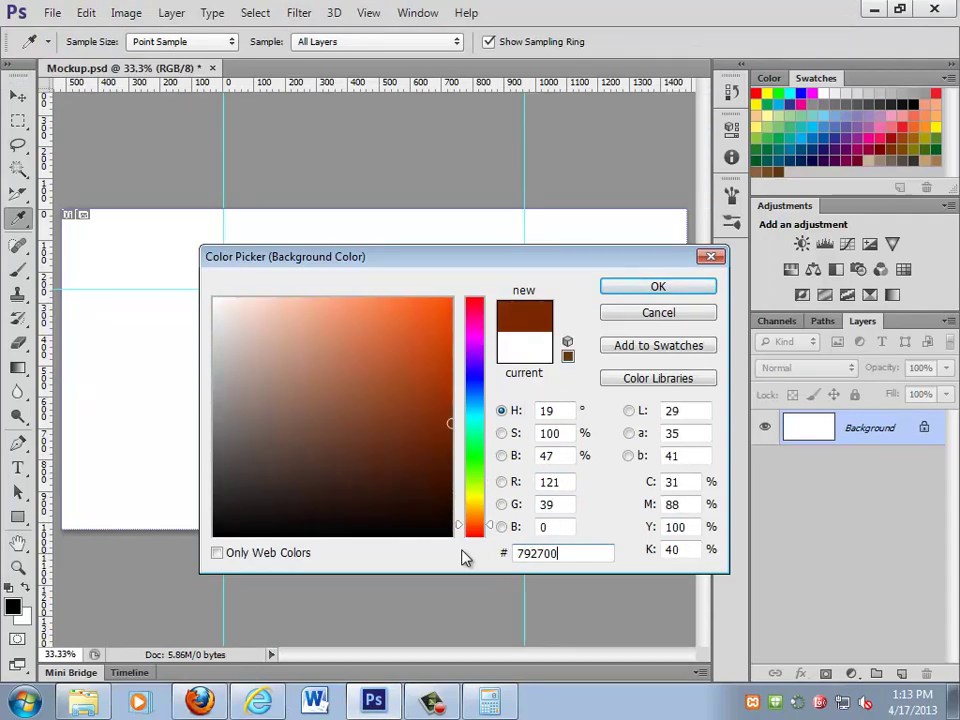
pyautogui.press('Return')
pyautogui.press('g')
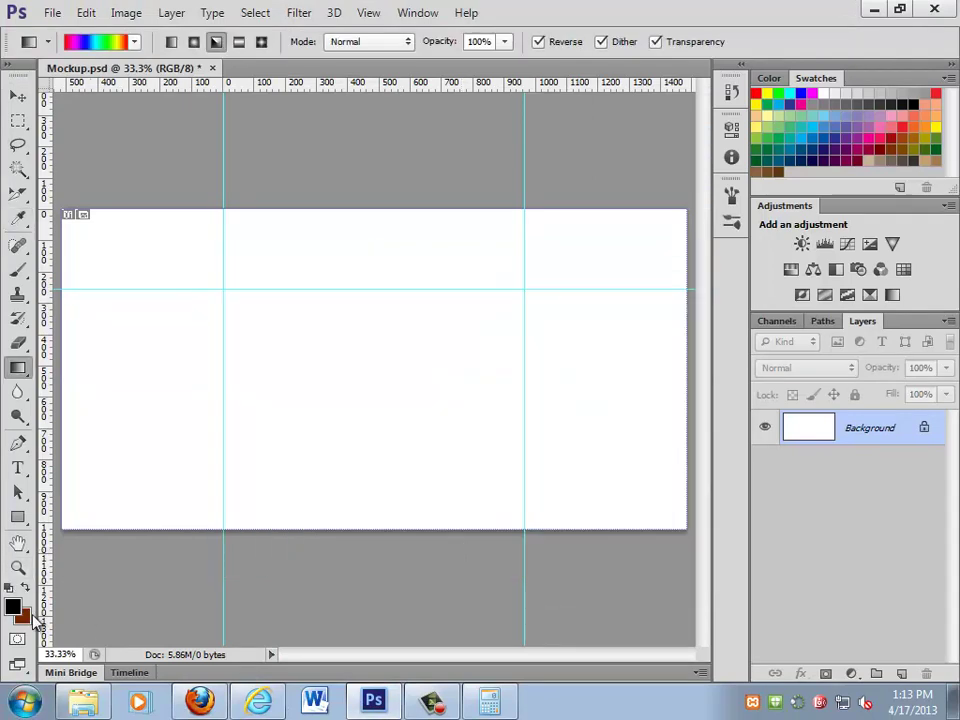
pyautogui.press('x')
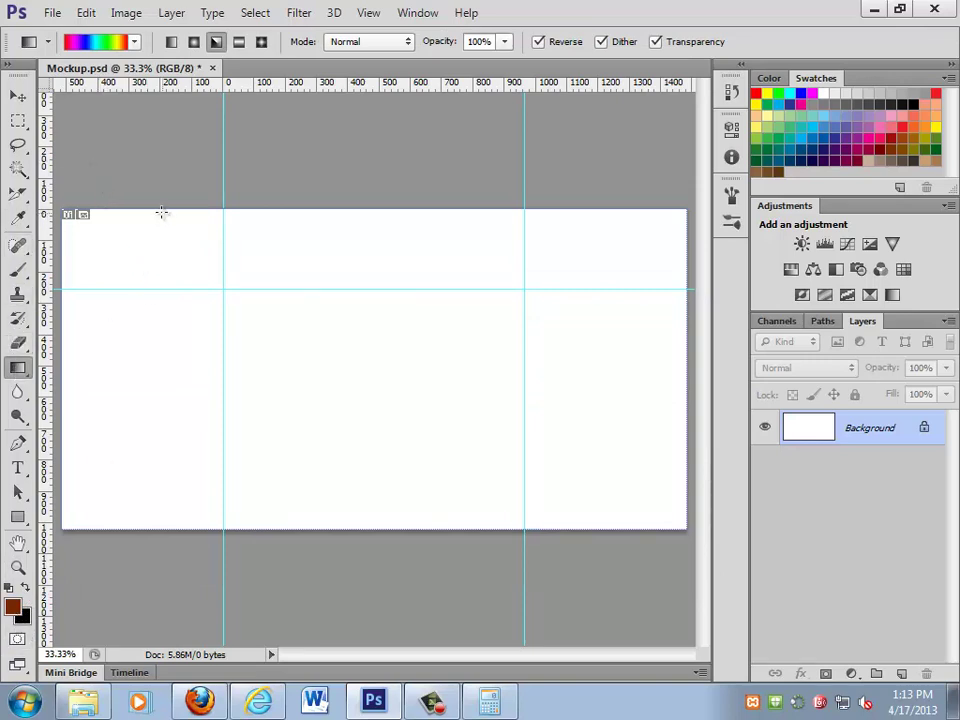
# - Pick the brown-to-black preset and drag a linear gradient from the canvas top to the horizontal guide
pyautogui.moveTo(161, 209); pyautogui.dragTo(171, 288)
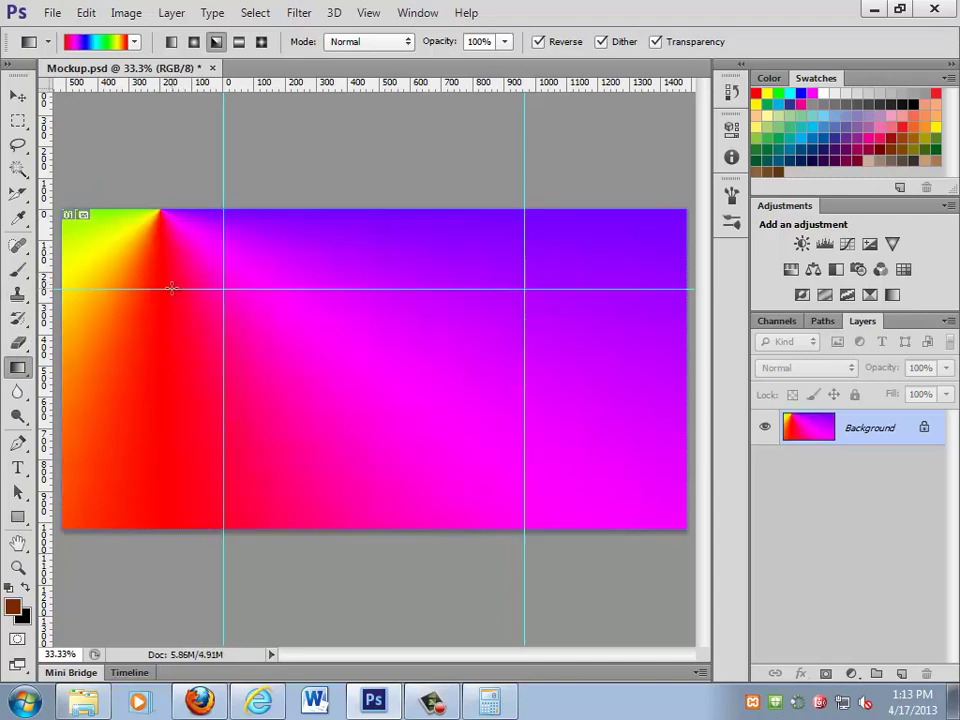
pyautogui.click(134, 41)
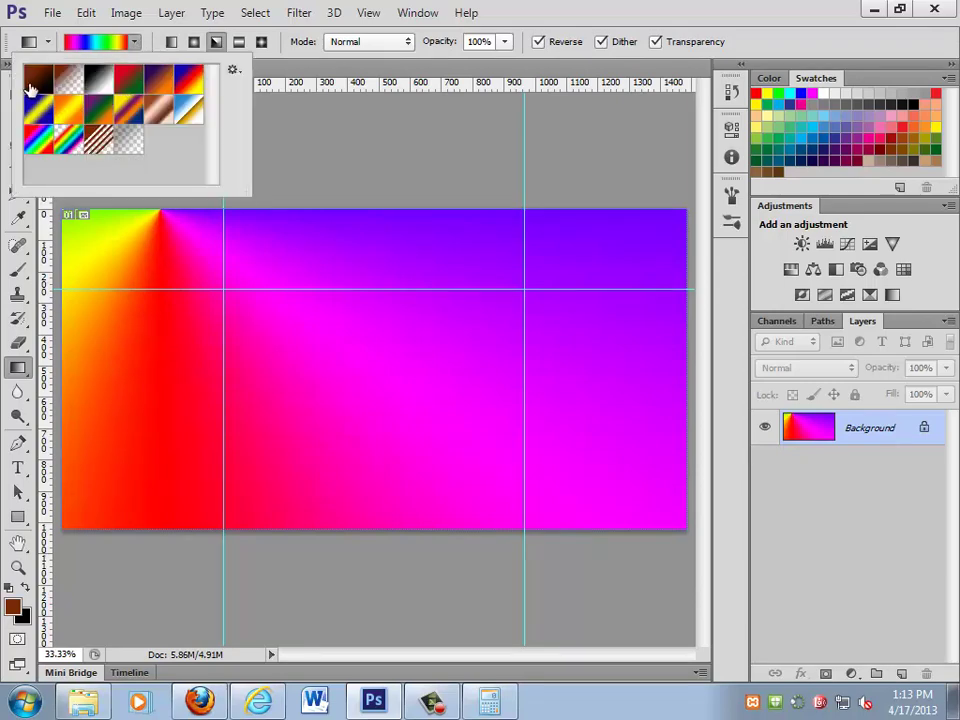
pyautogui.click(30, 86)
pyautogui.click(173, 42)
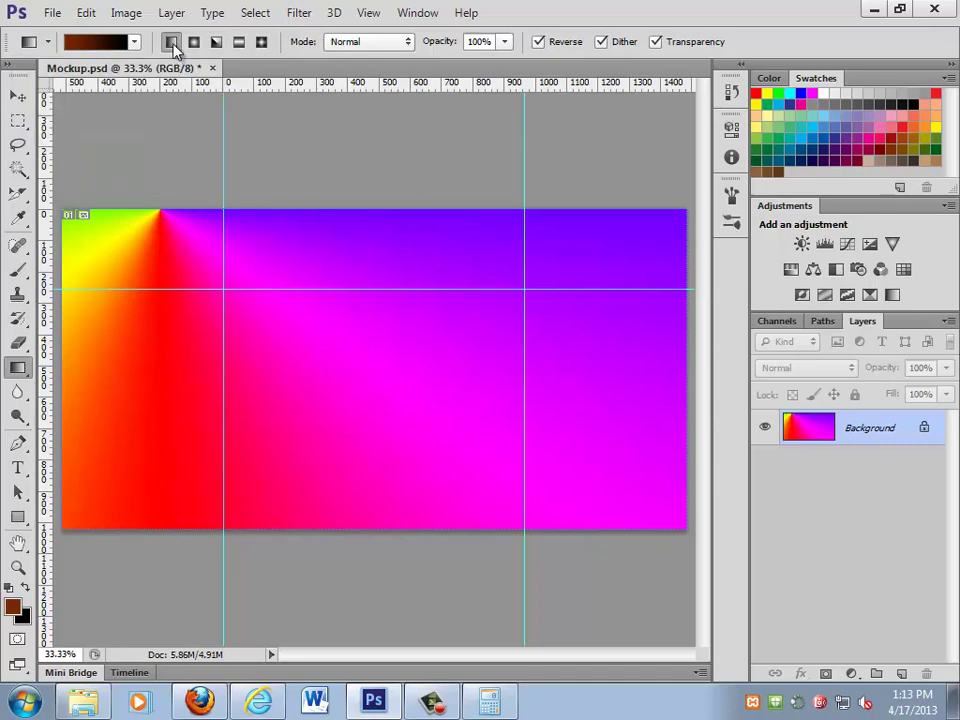
pyautogui.click(261, 42)
pyautogui.moveTo(308, 266); pyautogui.dragTo(463, 403)
pyautogui.click(171, 42)
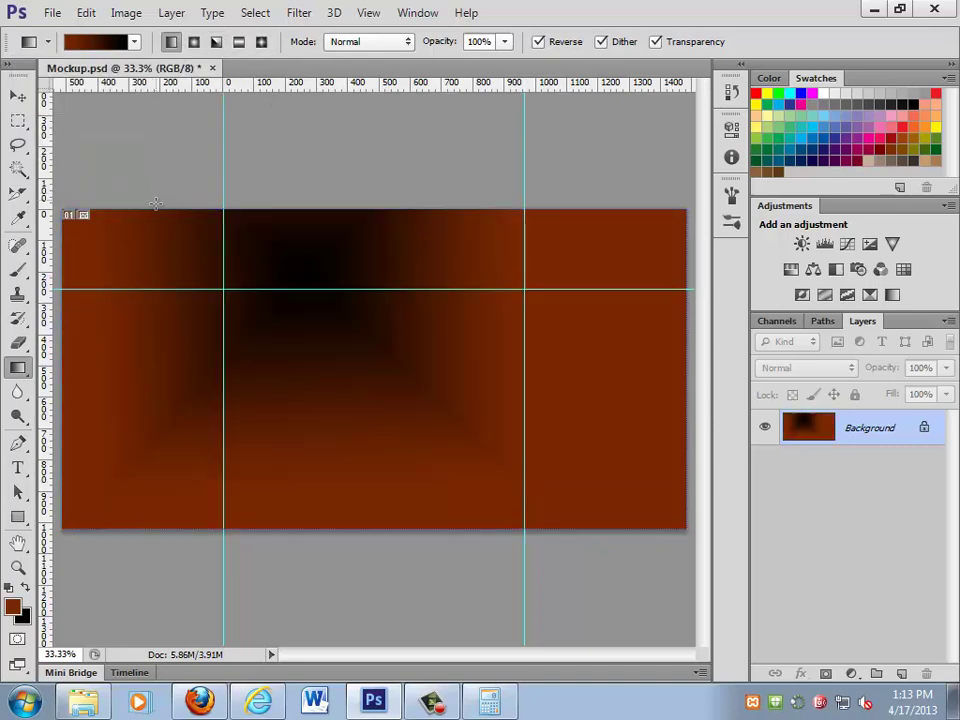
pyautogui.moveTo(159, 209)
pyautogui.mouseDown()
pyautogui.moveTo(172, 290)
pyautogui.moveTo(165, 209)
pyautogui.mouseUp()
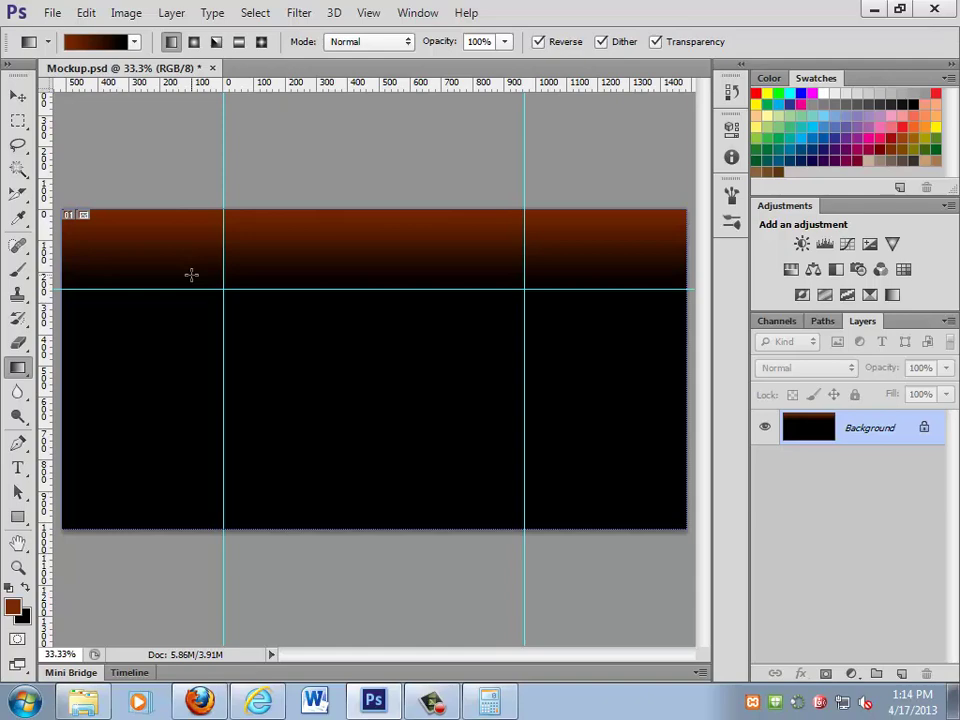
# - Choose the Slice Tool and zoom to 300% on the canvas's top-left corner
pyautogui.click(18, 192)
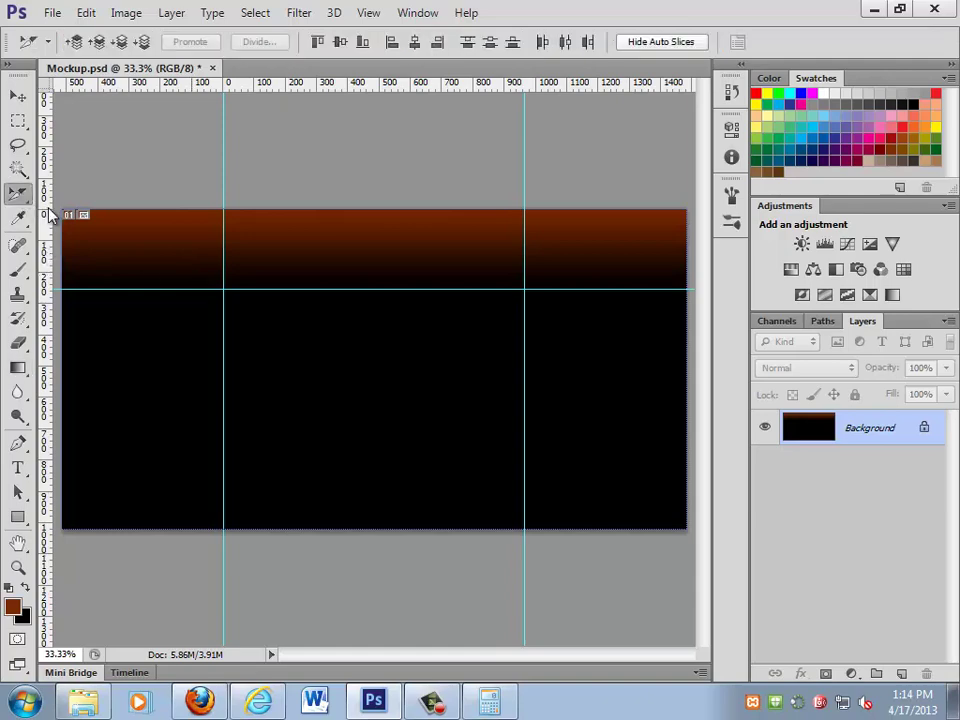
pyautogui.rightClick(30, 190)
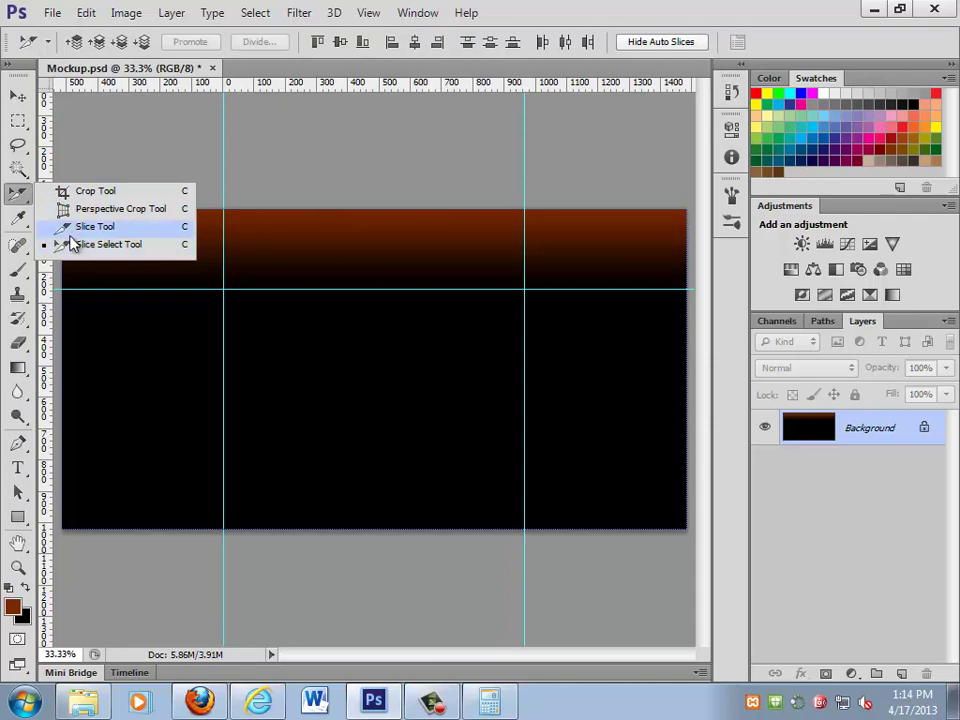
pyautogui.click(70, 226)
pyautogui.click(18, 567)
pyautogui.click(80, 254)
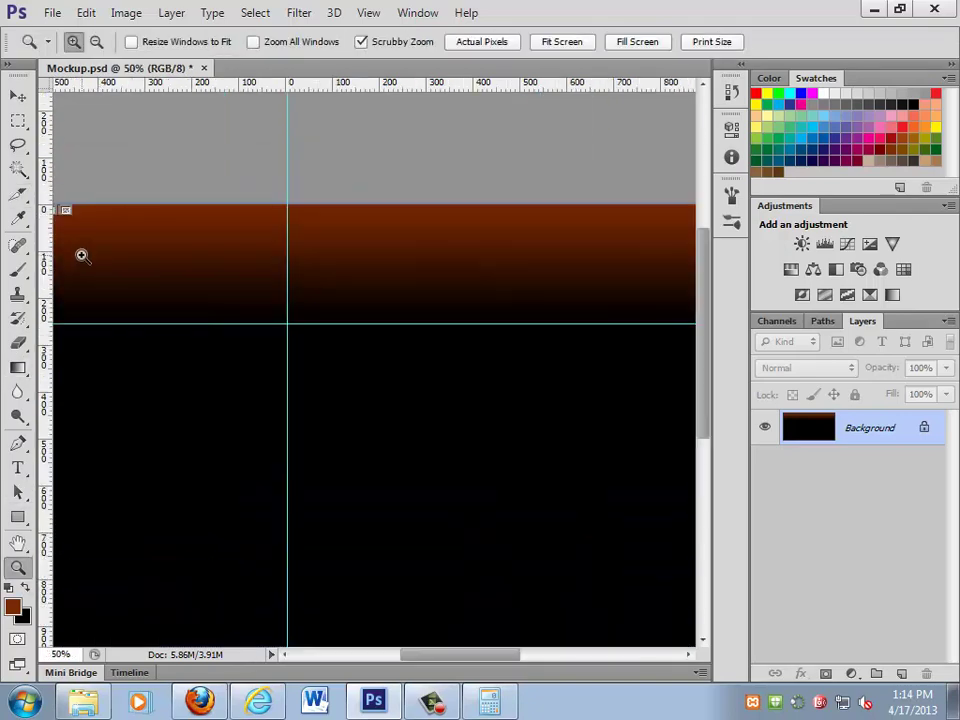
pyautogui.click(85, 249)
pyautogui.click(85, 249)
pyautogui.click(120, 289)
pyautogui.click(120, 289)
pyautogui.moveTo(392, 343); pyautogui.dragTo(437, 533)
# - Draw a 1 px slice down the canvas's left edge and name it for the body background
pyautogui.click(18, 193)
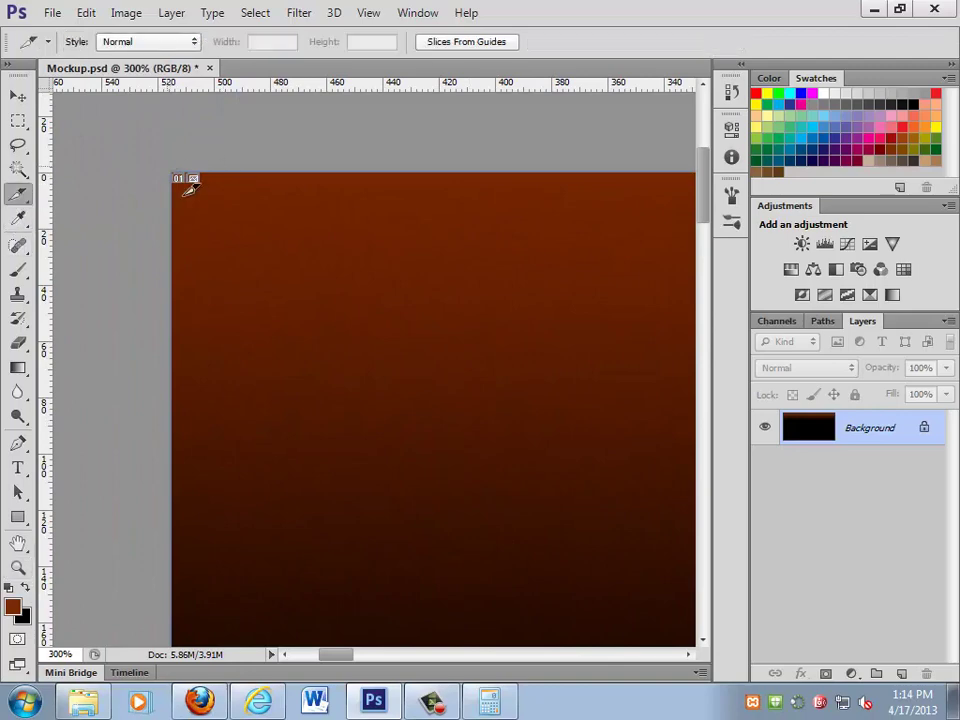
pyautogui.moveTo(180, 181); pyautogui.dragTo(185, 554)
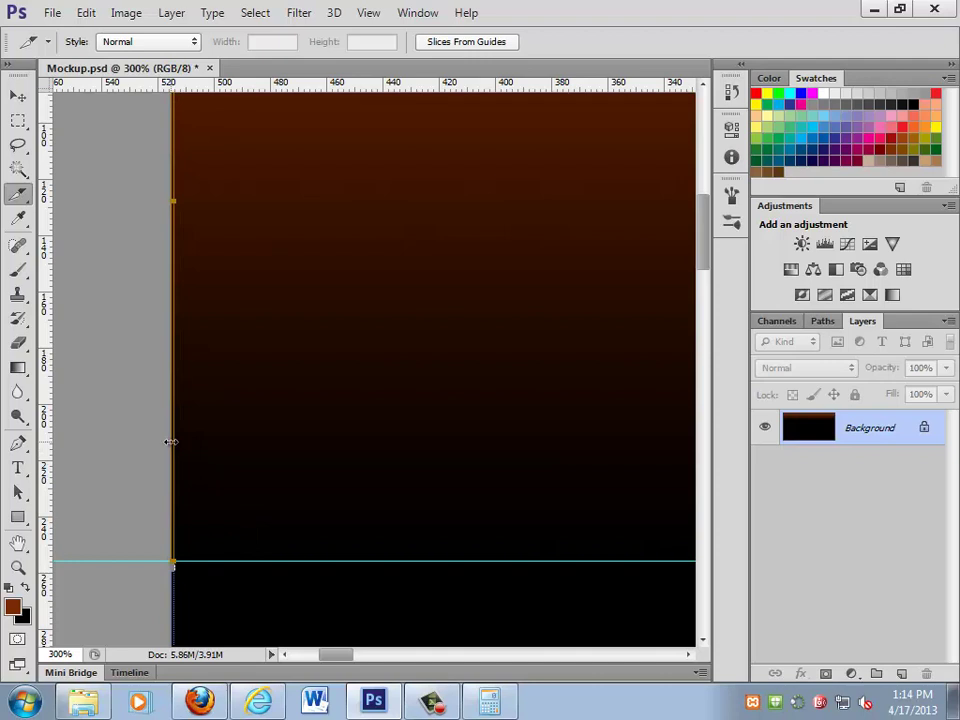
pyautogui.rightClick(18, 193)
pyautogui.click(86, 247)
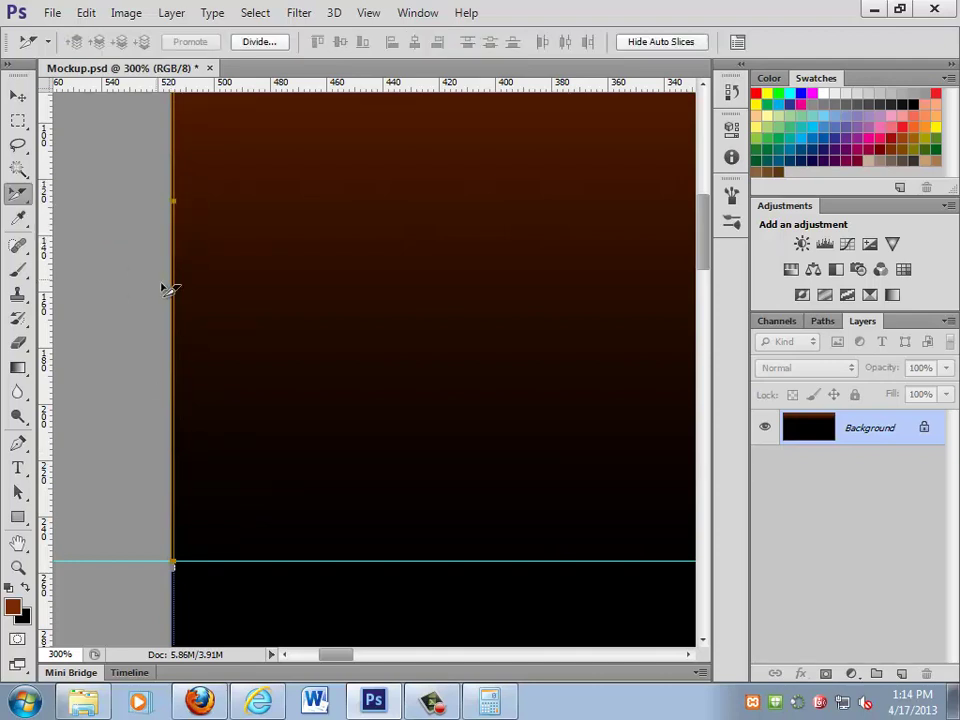
pyautogui.doubleClick(171, 288)
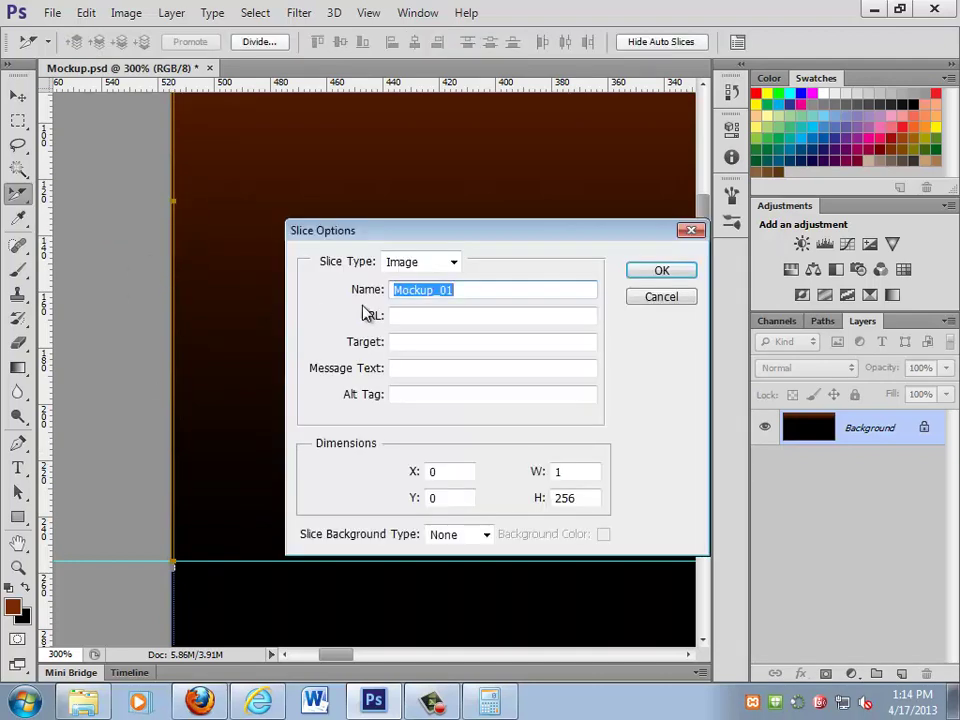
pyautogui.write('body_bg')
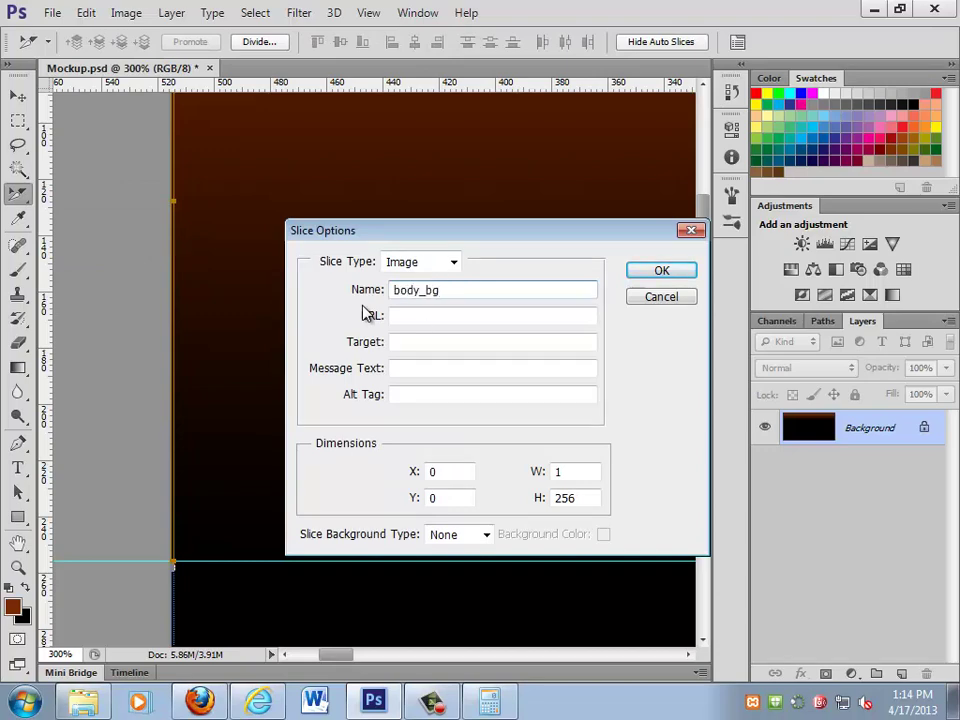
pyautogui.press('BackSpace')
pyautogui.press('Return')
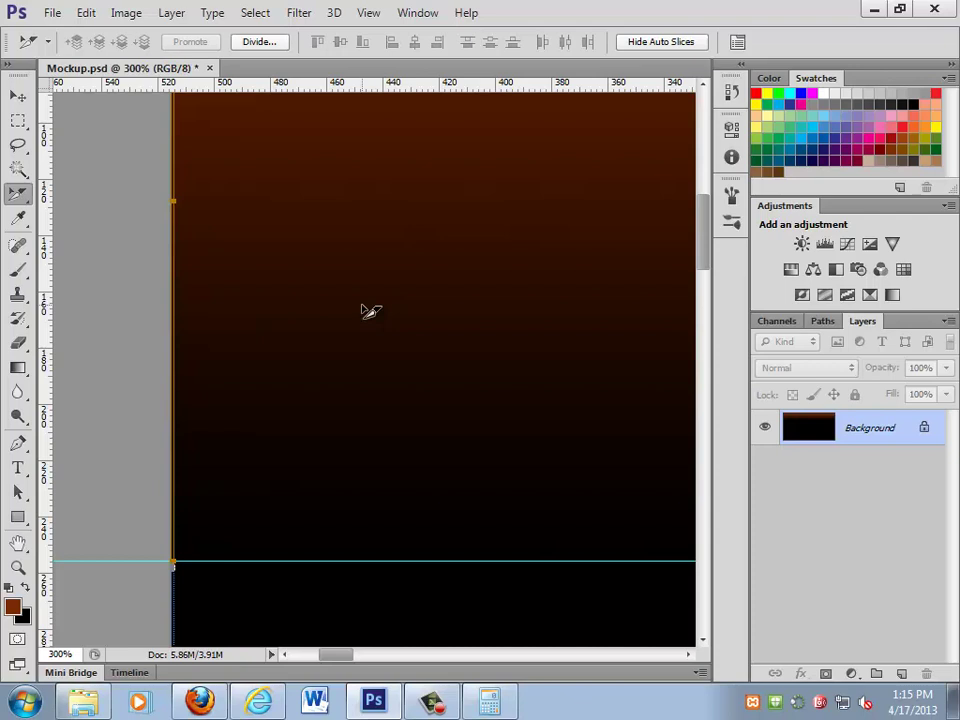
# - Fit the whole image in the window and save Mockup.psd
pyautogui.scroll(1, 288, 230)
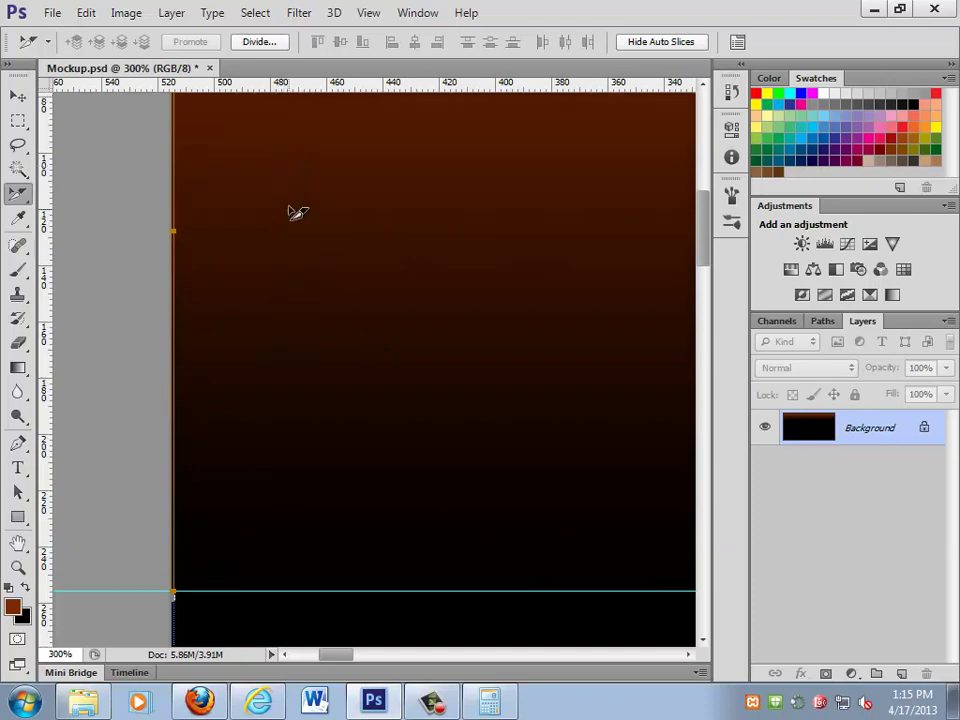
pyautogui.scroll(-3, 296, 200)
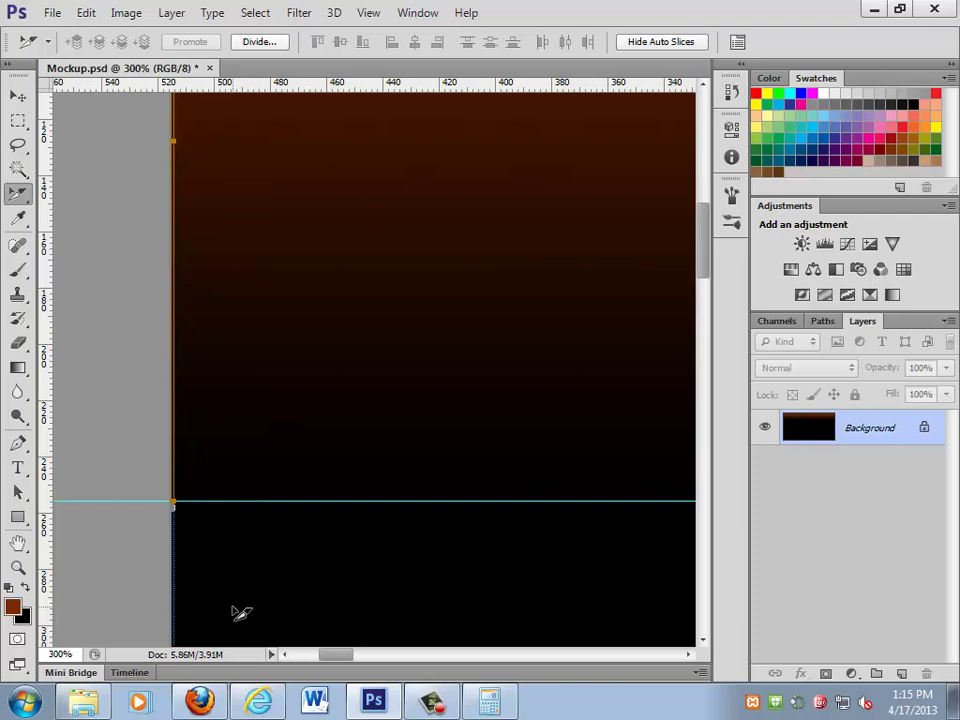
pyautogui.doubleClick(17, 567)
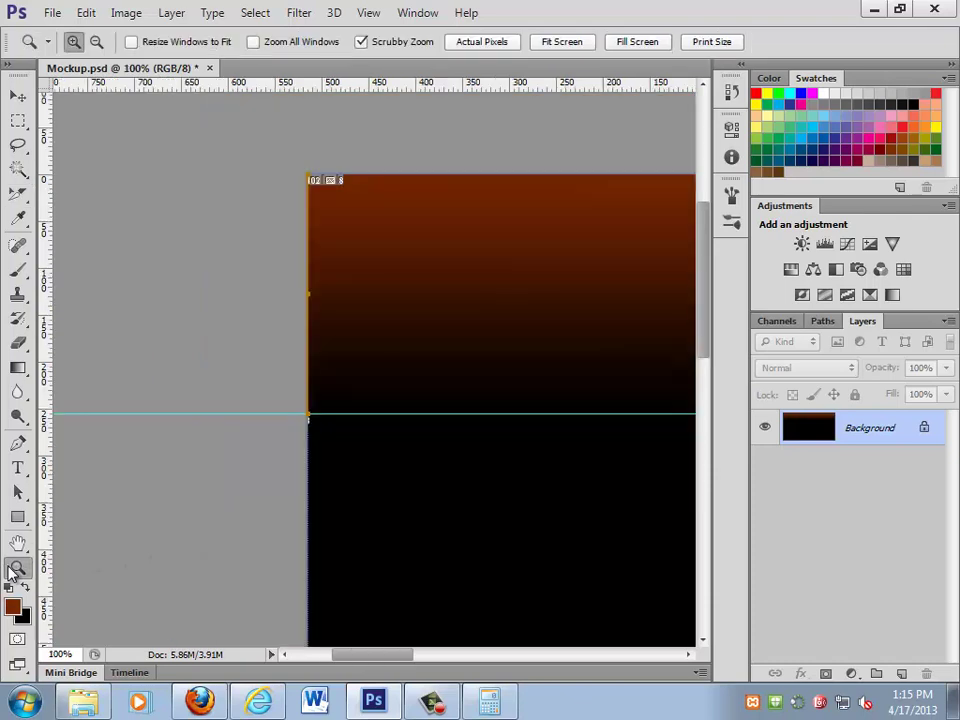
pyautogui.hotkey('ctrl', '0')
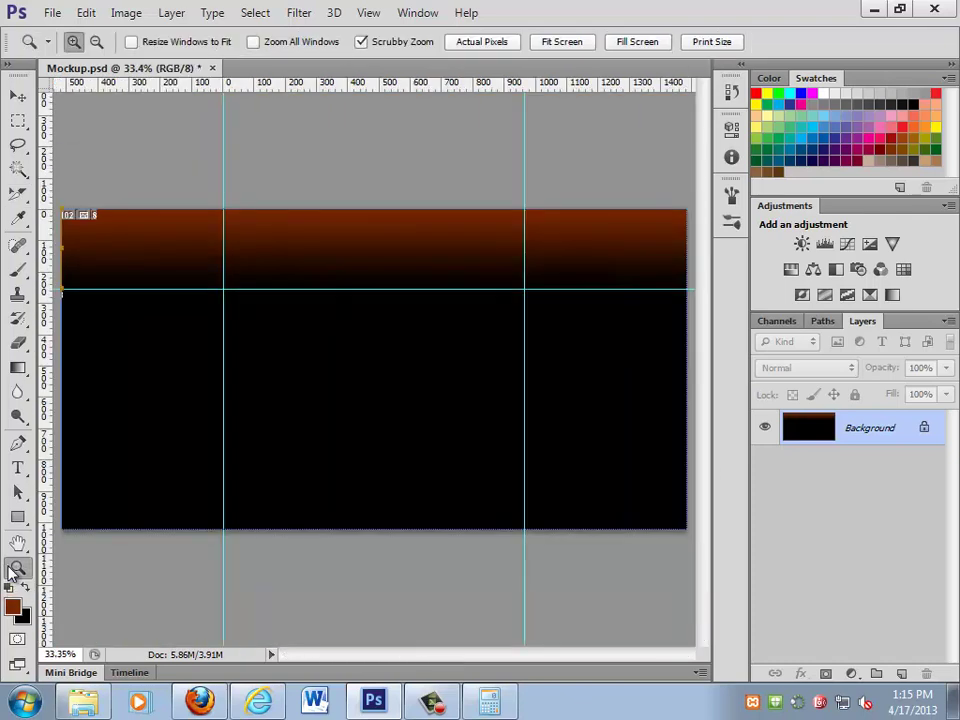
pyautogui.hotkey('ctrl', 's')
pyautogui.click(199, 700)
pyautogui.scroll(-5, 333, 288)
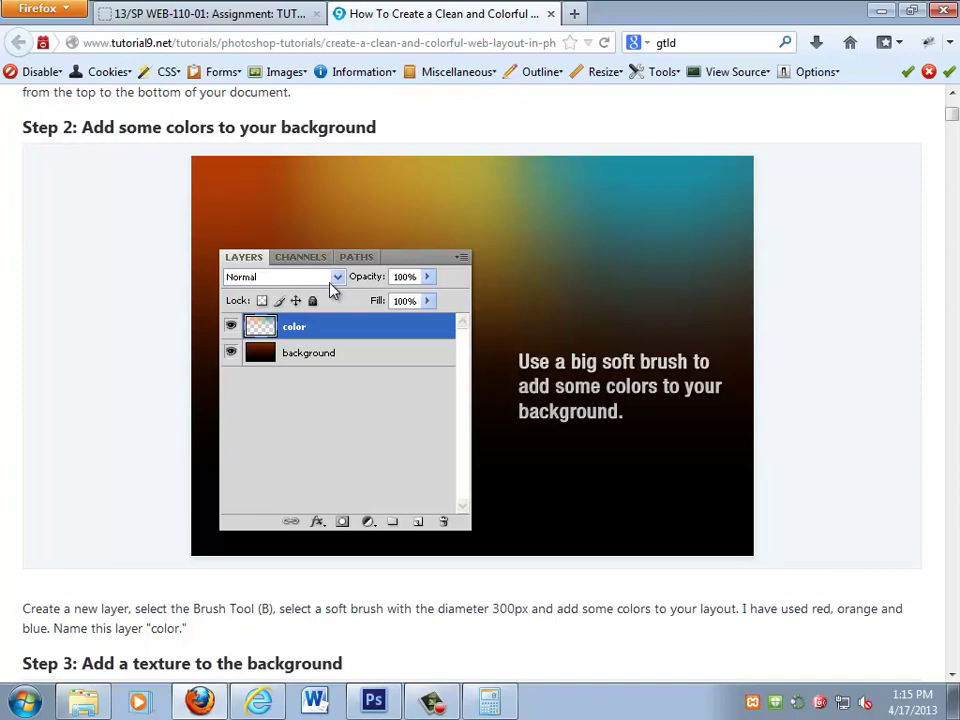
pyautogui.scroll(-7, 390, 540)
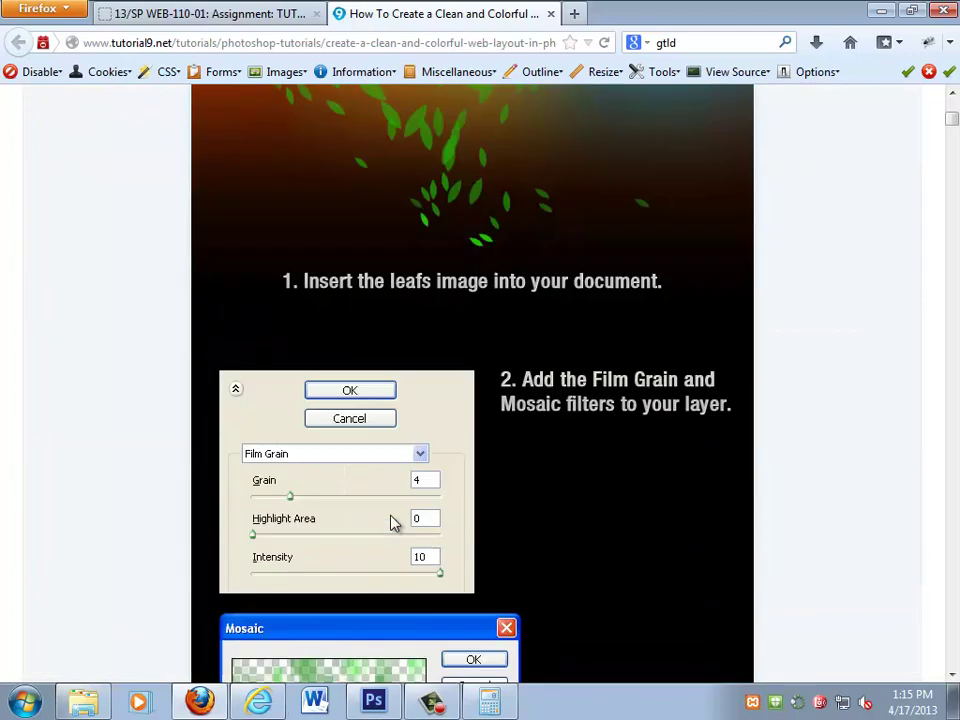
pyautogui.scroll(4, 392, 522)
pyautogui.scroll(-3, 392, 522)
pyautogui.scroll(1, 422, 379)
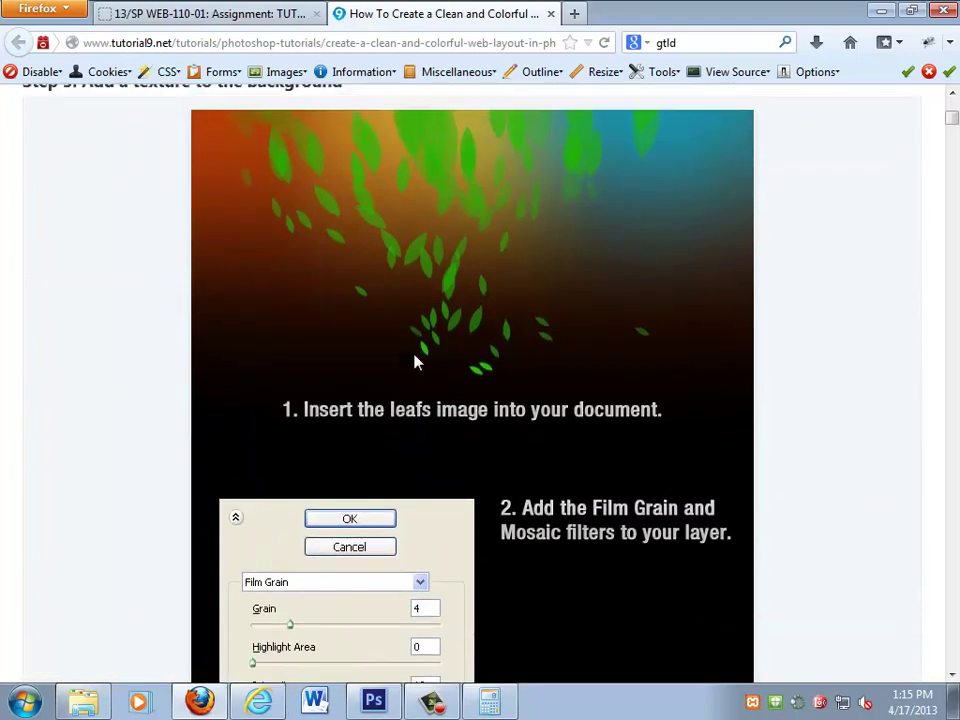
pyautogui.scroll(-6, 414, 354)
pyautogui.scroll(-5, 416, 354)
pyautogui.scroll(4, 400, 418)
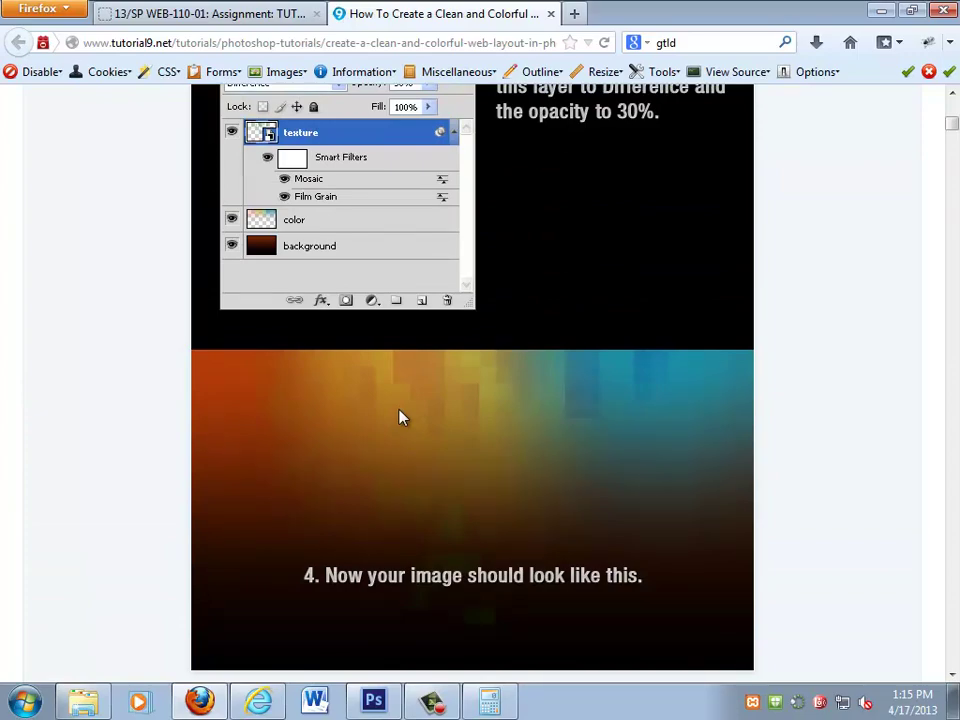
pyautogui.scroll(15, 369, 378)
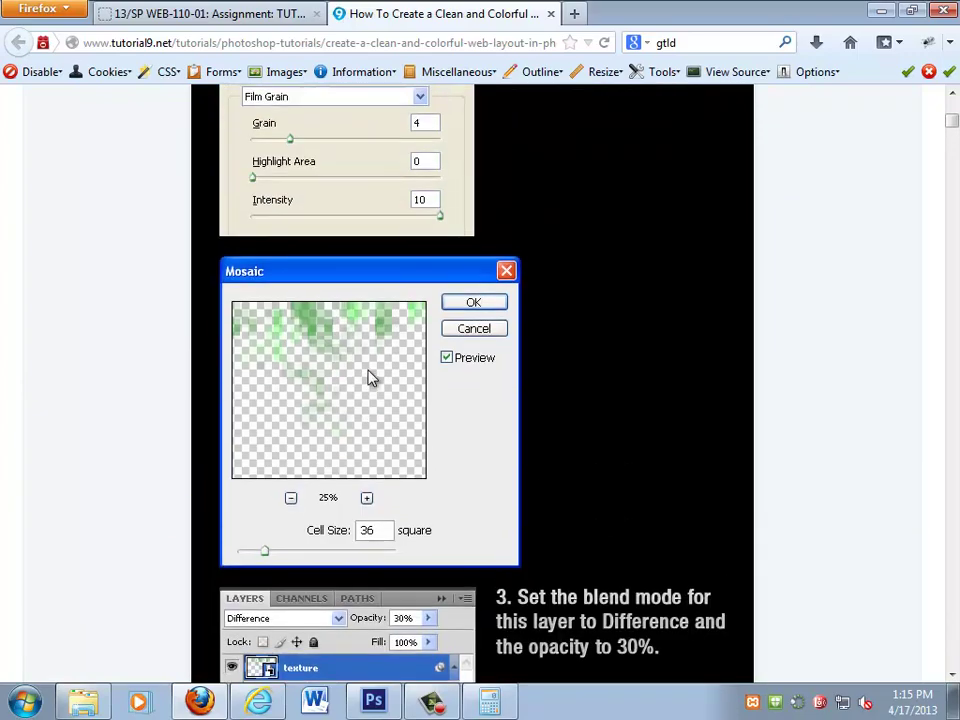
pyautogui.scroll(-8, 369, 378)
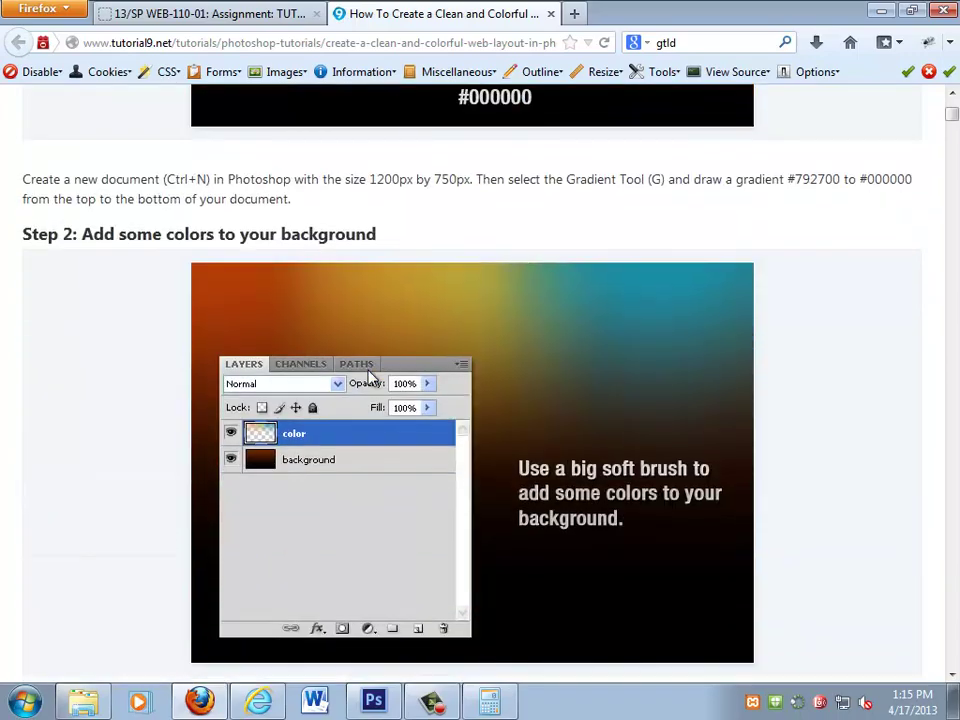
pyautogui.scroll(-4, 369, 376)
pyautogui.scroll(4, 369, 376)
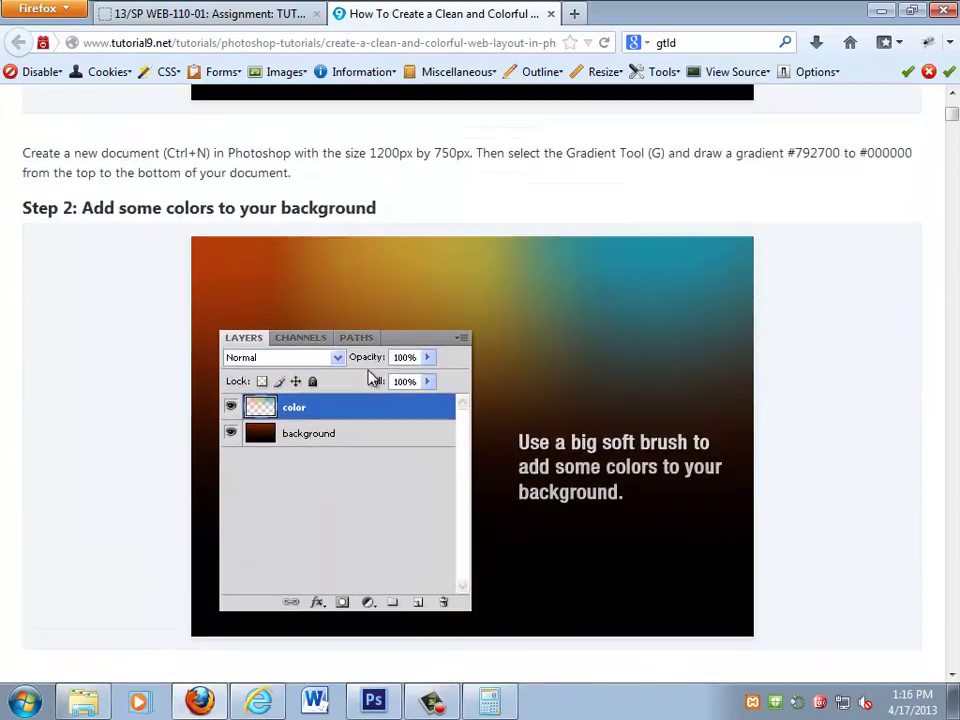
pyautogui.scroll(-2, 369, 376)
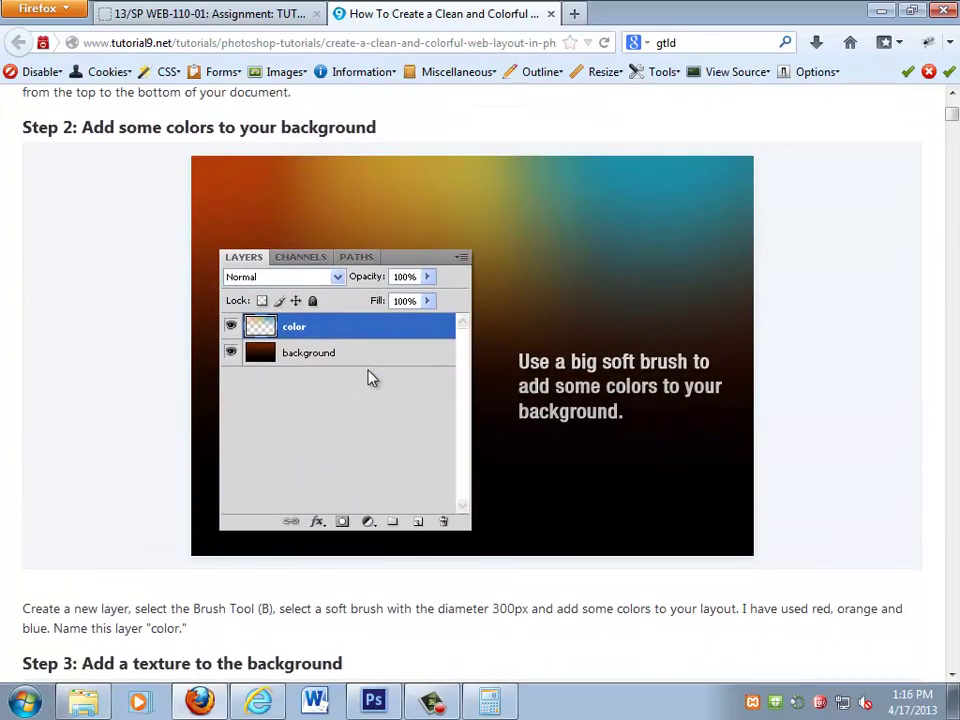
# - Select the Brush tool with a soft round 391 px tip at 0% hardness and a bright red foreground
pyautogui.click(373, 702)
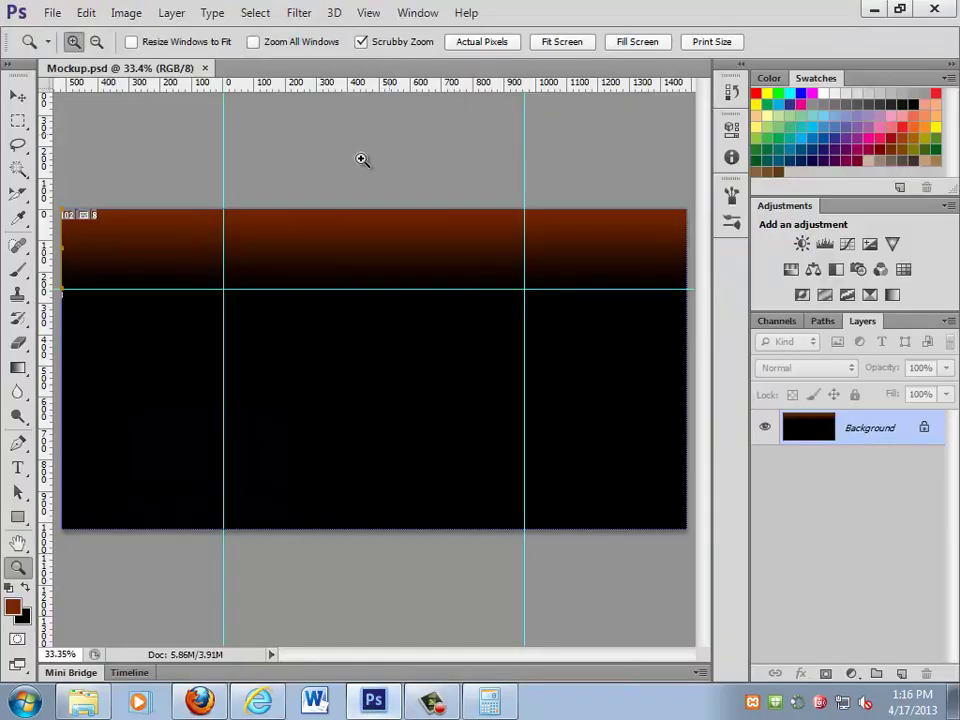
pyautogui.click(17, 245)
pyautogui.click(20, 270)
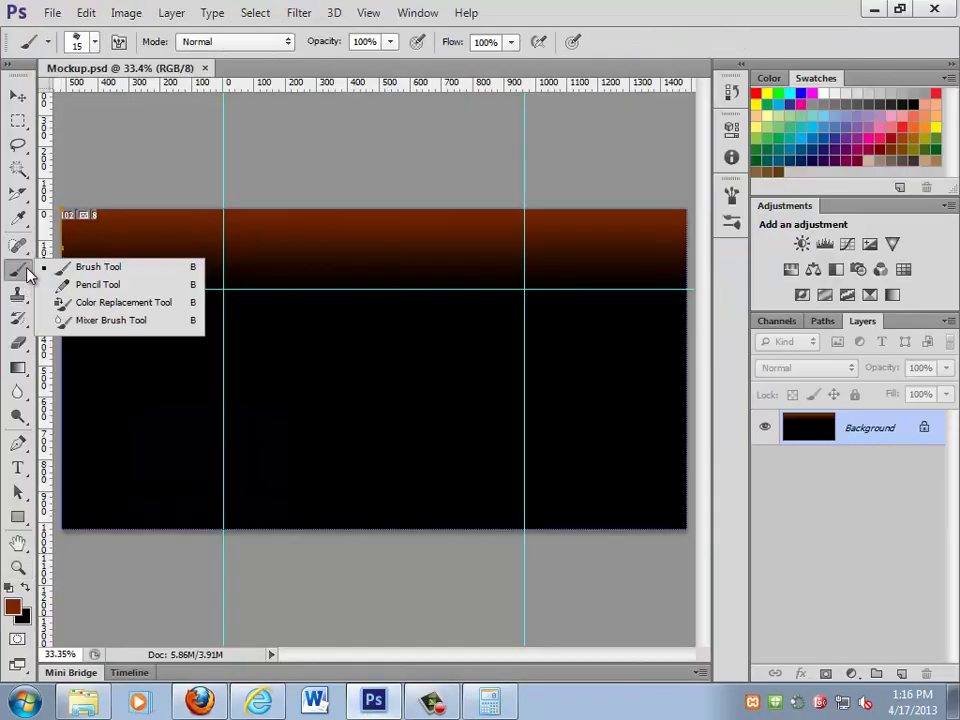
pyautogui.click(72, 266)
pyautogui.click(94, 41)
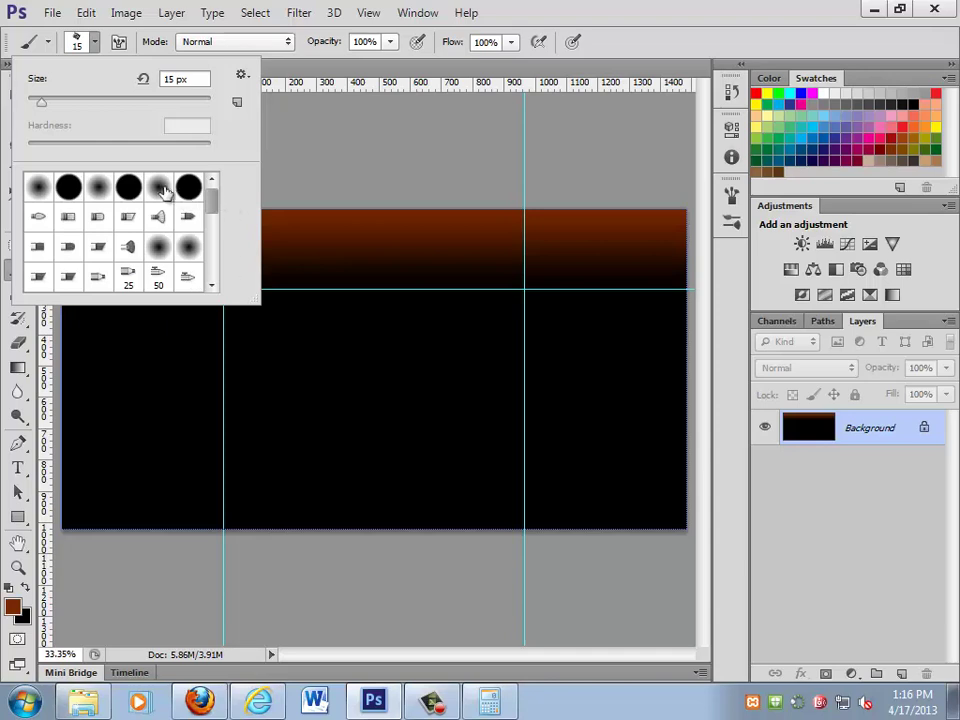
pyautogui.click(160, 187)
pyautogui.moveTo(41, 102)
pyautogui.mouseDown()
pyautogui.moveTo(204, 108)
pyautogui.moveTo(184, 105)
pyautogui.mouseUp()
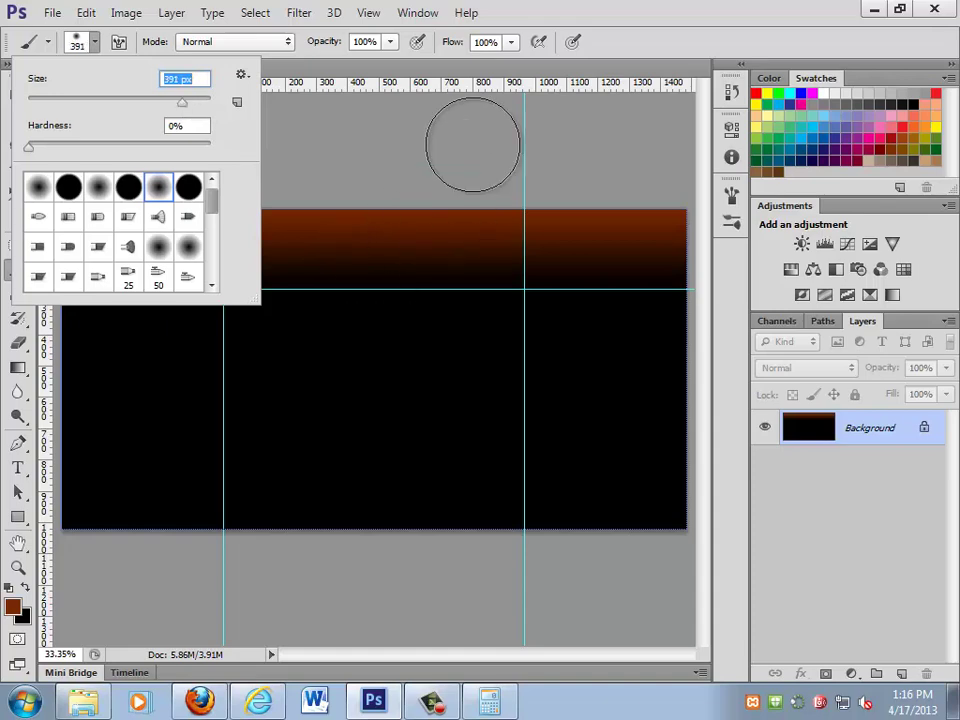
pyautogui.click(582, 163)
pyautogui.click(756, 92)
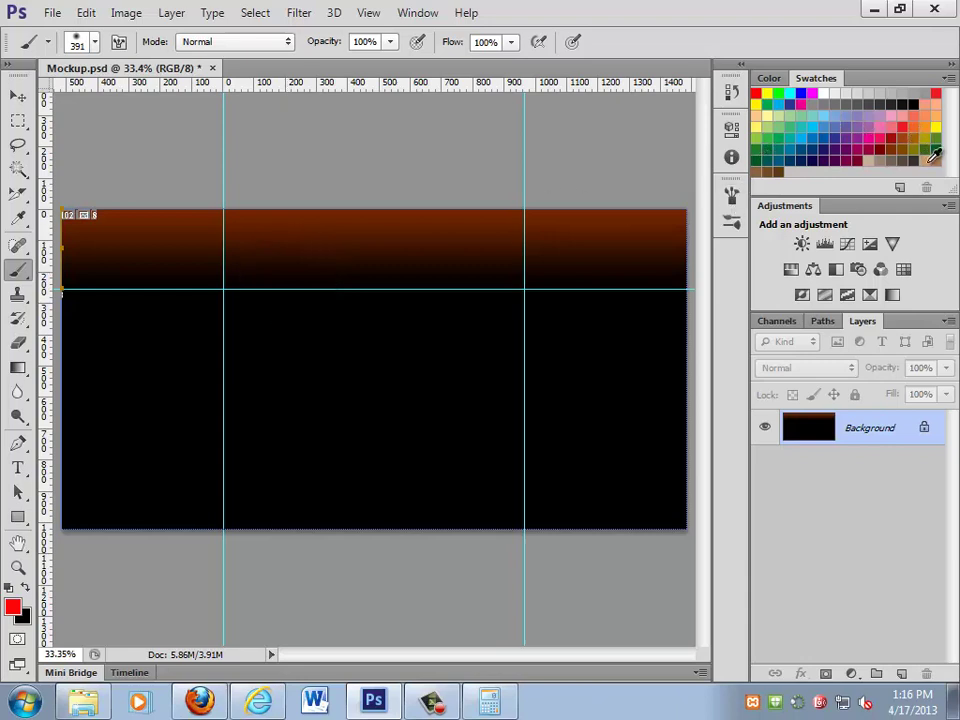
# - Paint soft salmon dabs over the header, then lighten the colour to peach and dab again
pyautogui.click(928, 108)
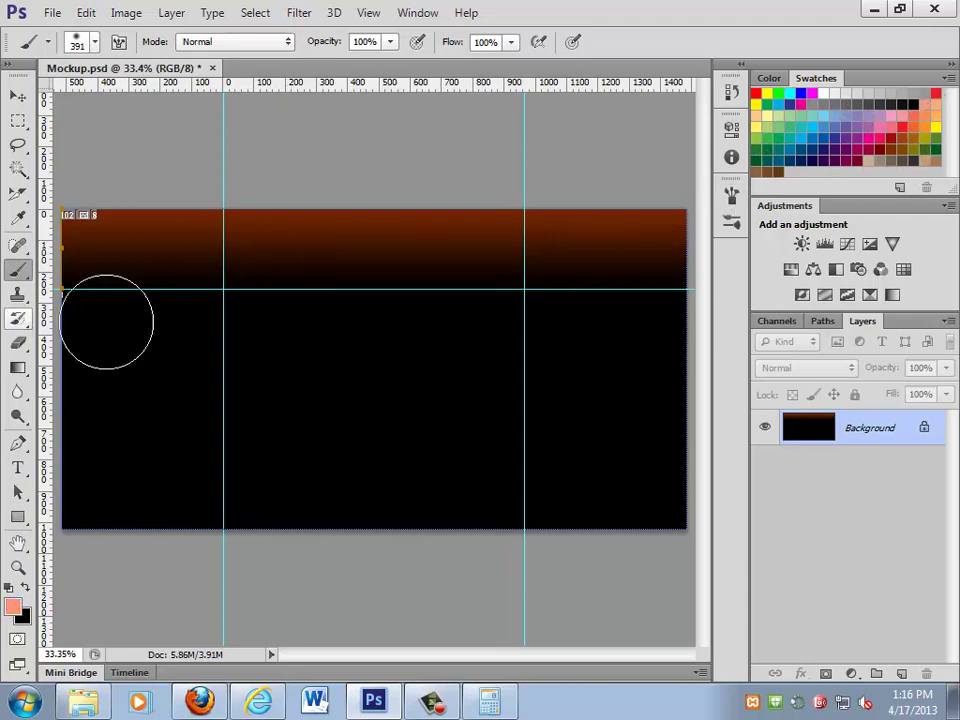
pyautogui.click(272, 292)
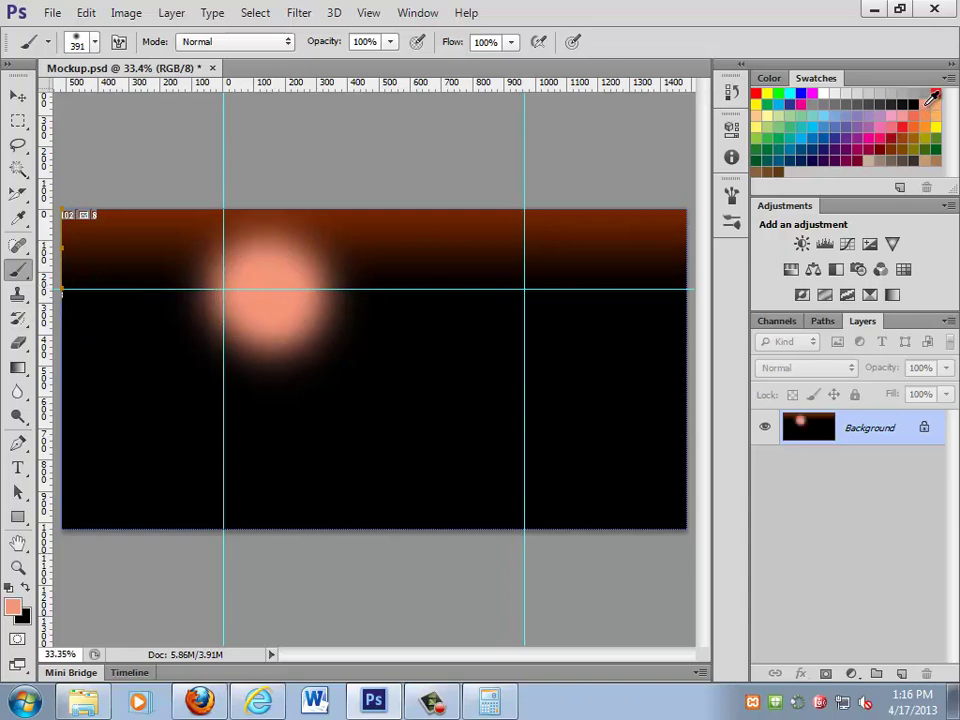
pyautogui.click(768, 78)
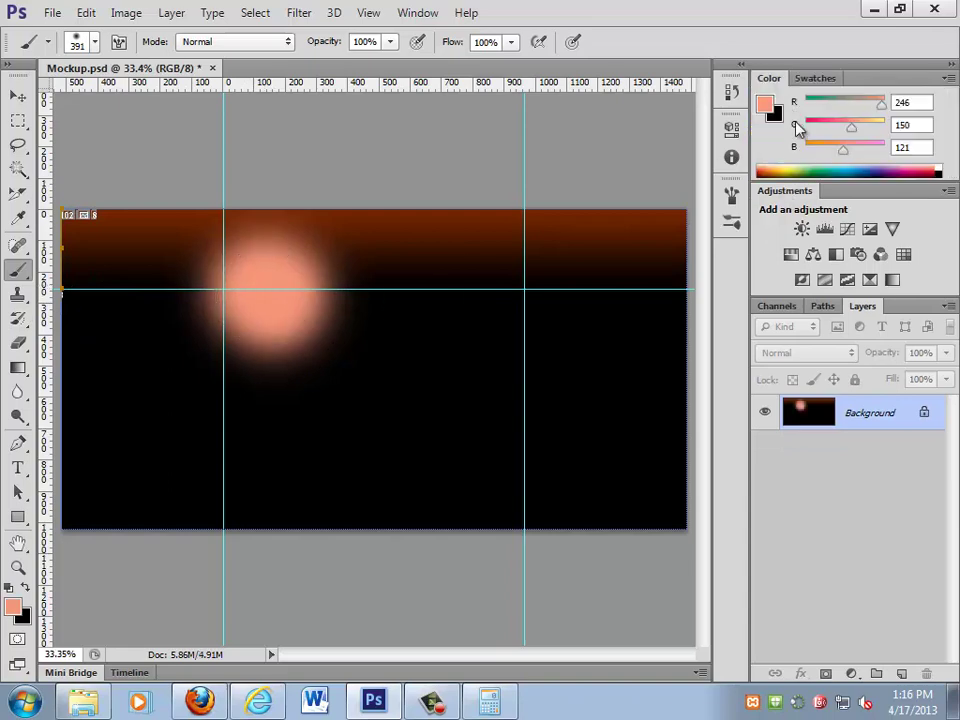
pyautogui.click(764, 166)
pyautogui.click(812, 78)
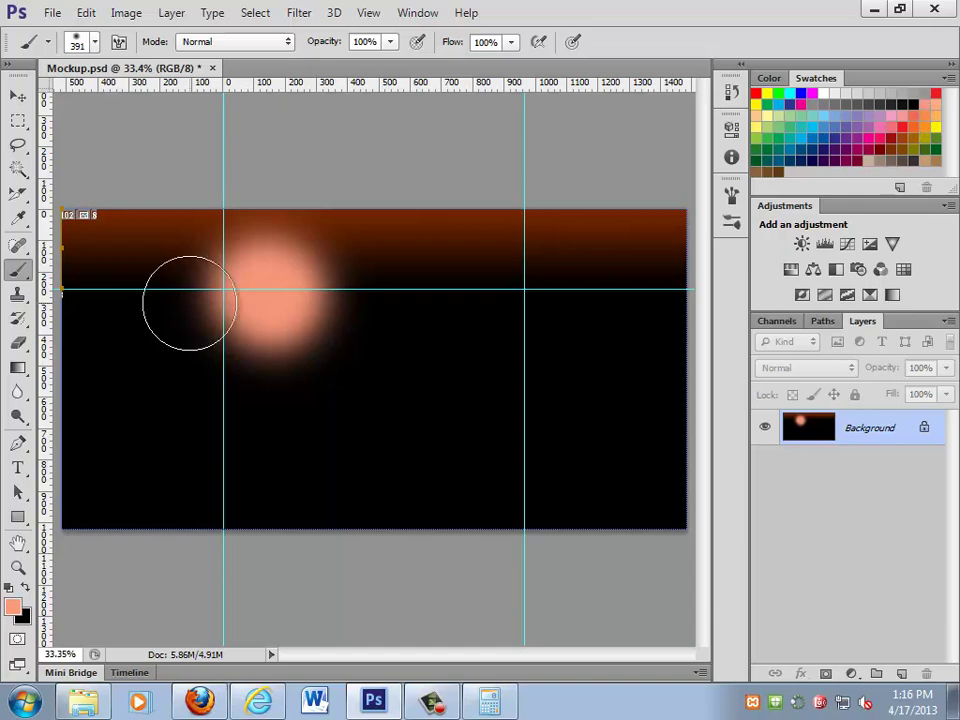
pyautogui.click(272, 294)
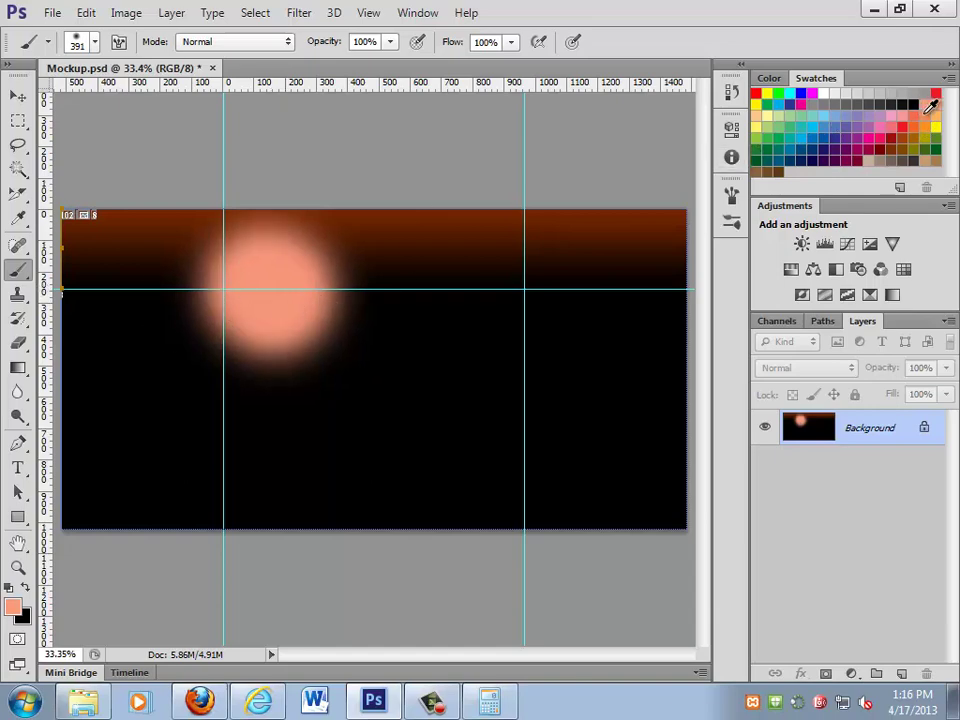
# - Brush pink, orange and light-blue soft glows across the header
pyautogui.click(885, 118)
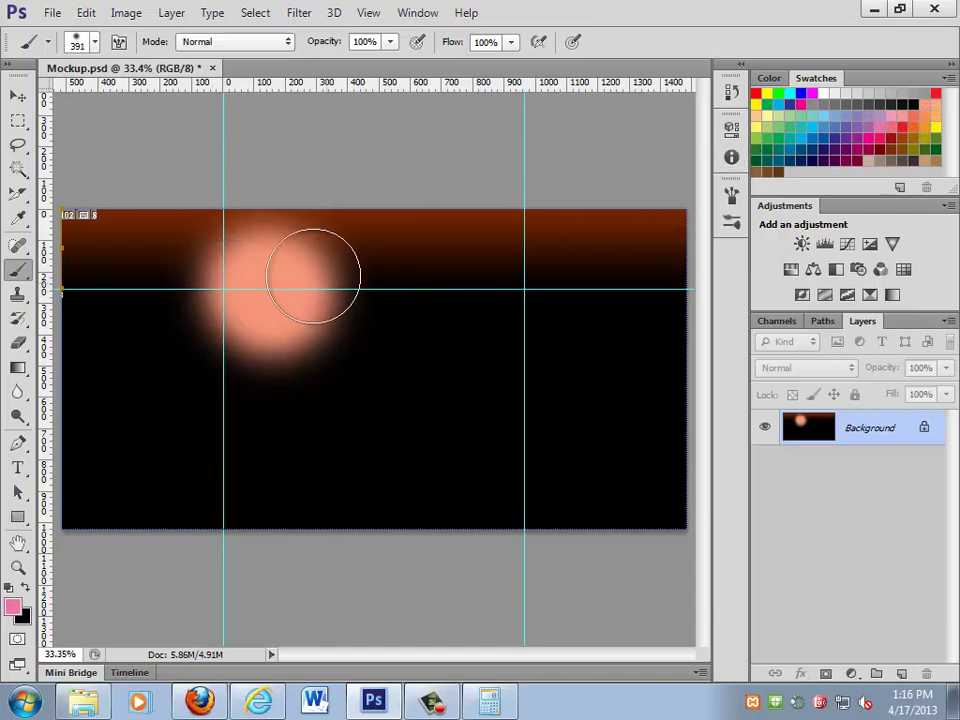
pyautogui.moveTo(313, 276)
pyautogui.mouseDown()
pyautogui.moveTo(238, 293)
pyautogui.moveTo(267, 277)
pyautogui.moveTo(269, 287)
pyautogui.moveTo(302, 257)
pyautogui.moveTo(350, 267)
pyautogui.moveTo(317, 259)
pyautogui.moveTo(345, 289)
pyautogui.moveTo(428, 272)
pyautogui.mouseUp()
pyautogui.click(914, 128)
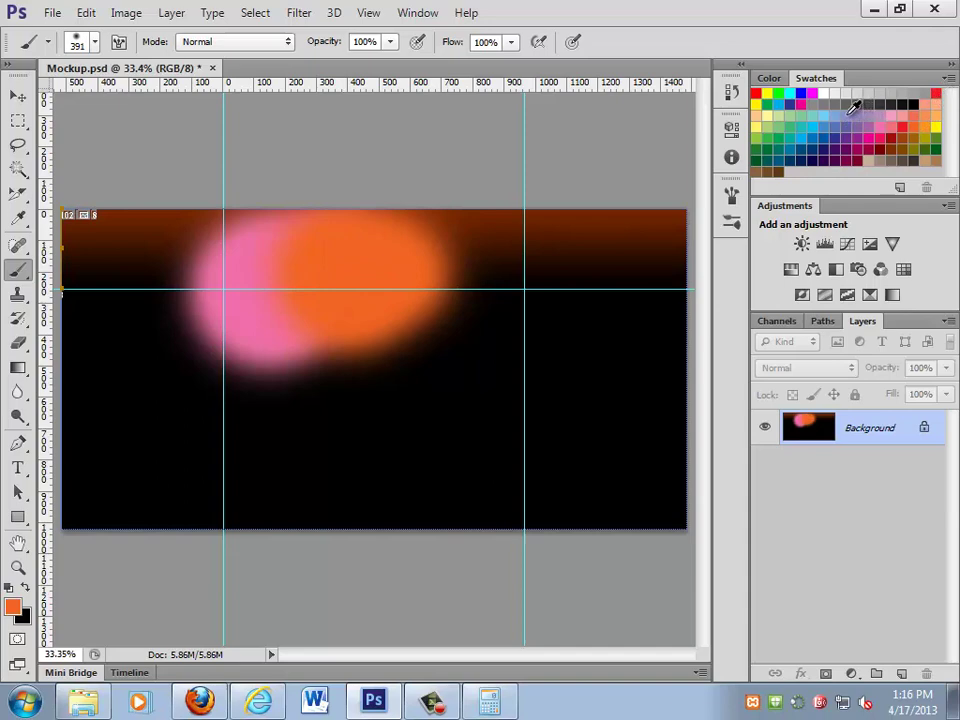
pyautogui.click(822, 117)
pyautogui.moveTo(485, 262)
pyautogui.mouseDown()
pyautogui.moveTo(421, 280)
pyautogui.moveTo(555, 365)
pyautogui.mouseUp()
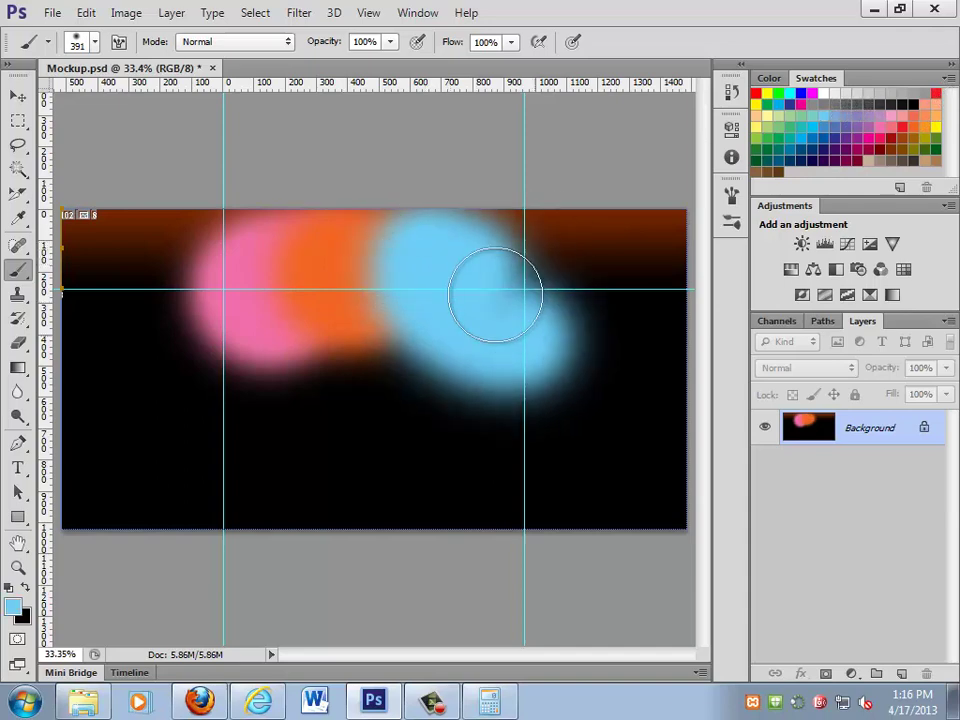
# - Apply a Gaussian Blur with a 33.2 px radius to the painted glows
pyautogui.click(298, 13)
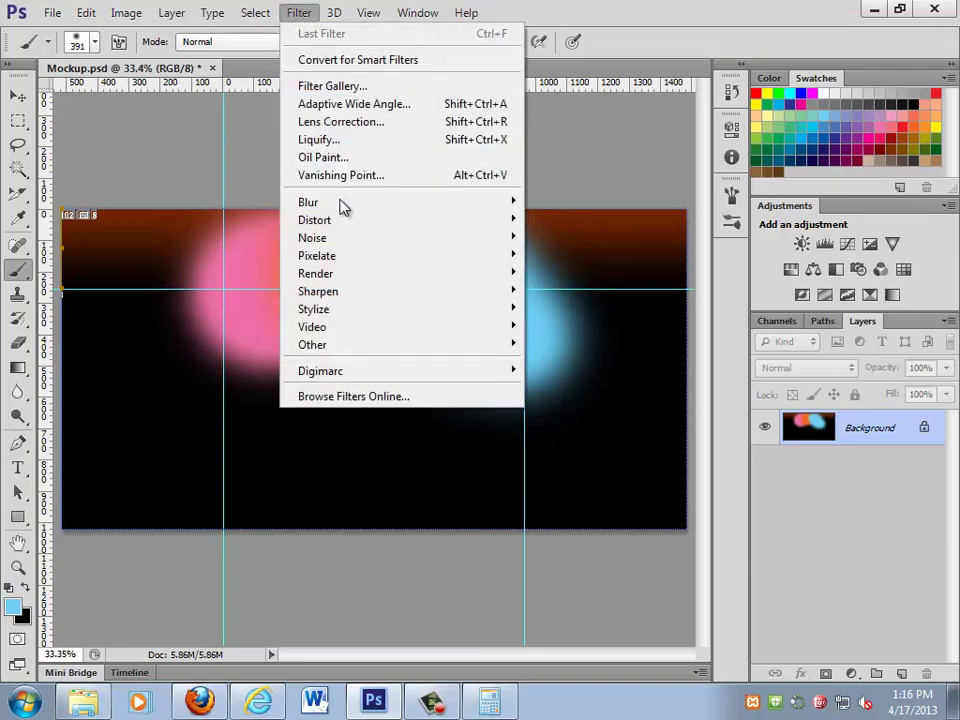
pyautogui.moveTo(340, 205)
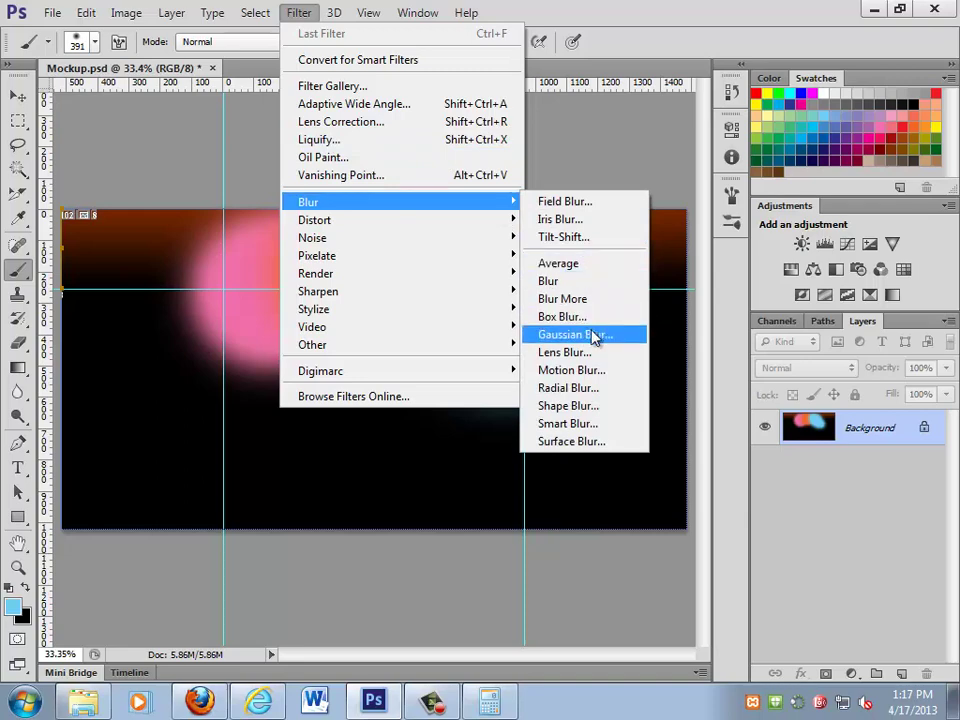
pyautogui.click(595, 337)
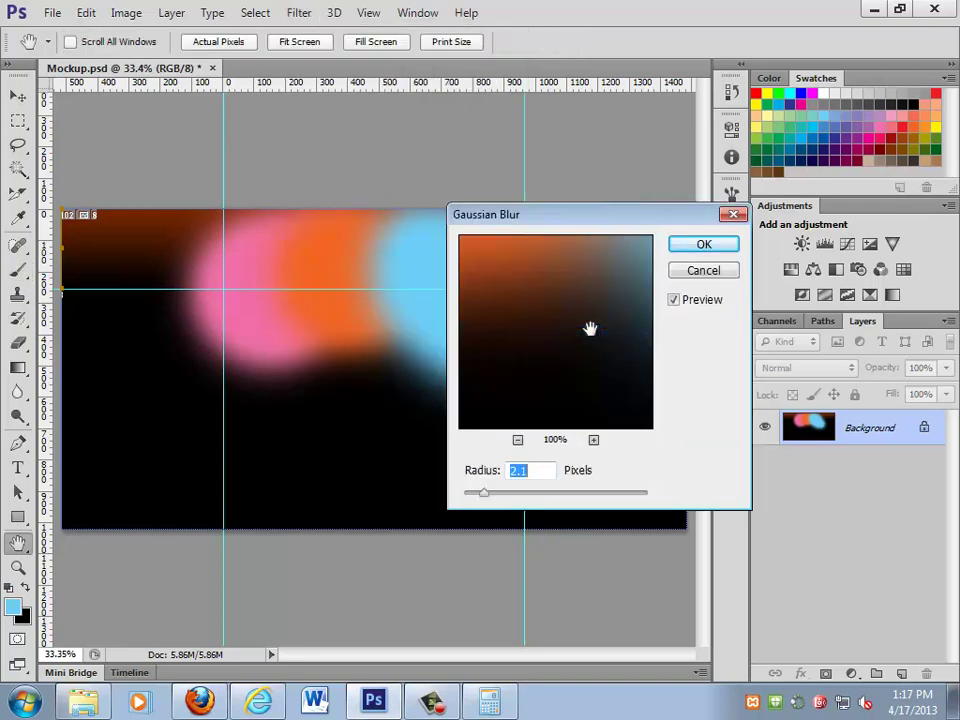
pyautogui.moveTo(484, 497); pyautogui.dragTo(536, 490)
pyautogui.click(704, 244)
pyautogui.press('b')
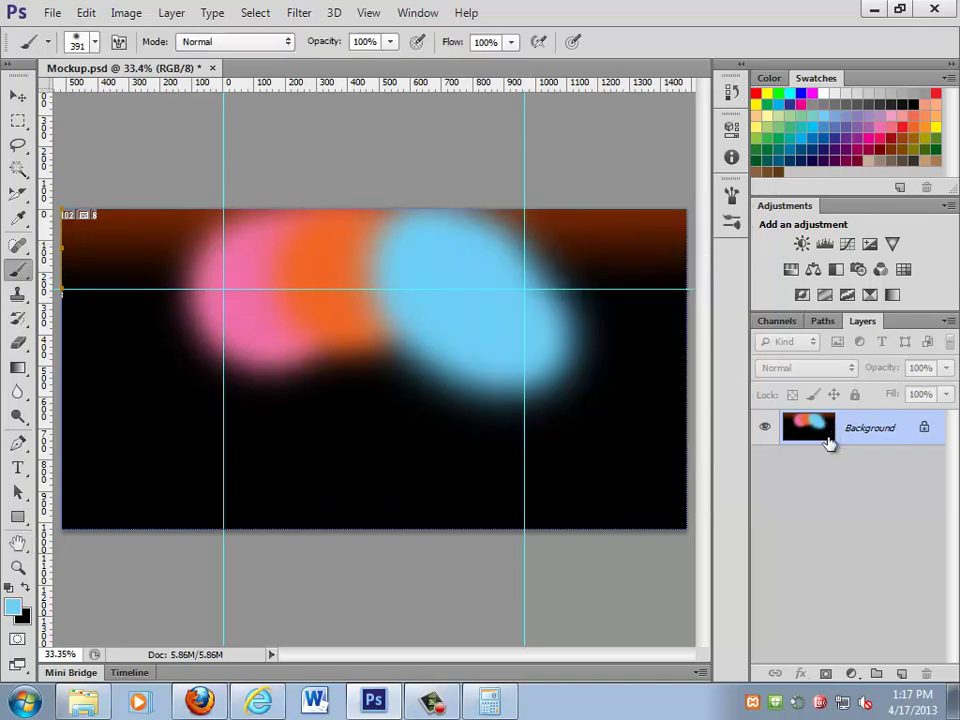
# - Undo the blur and the painted strokes with repeated Ctrl+Alt+Z
pyautogui.hotkey('ctrl', 'alt', 'z')
pyautogui.hotkey('ctrl', 'alt', 'z')
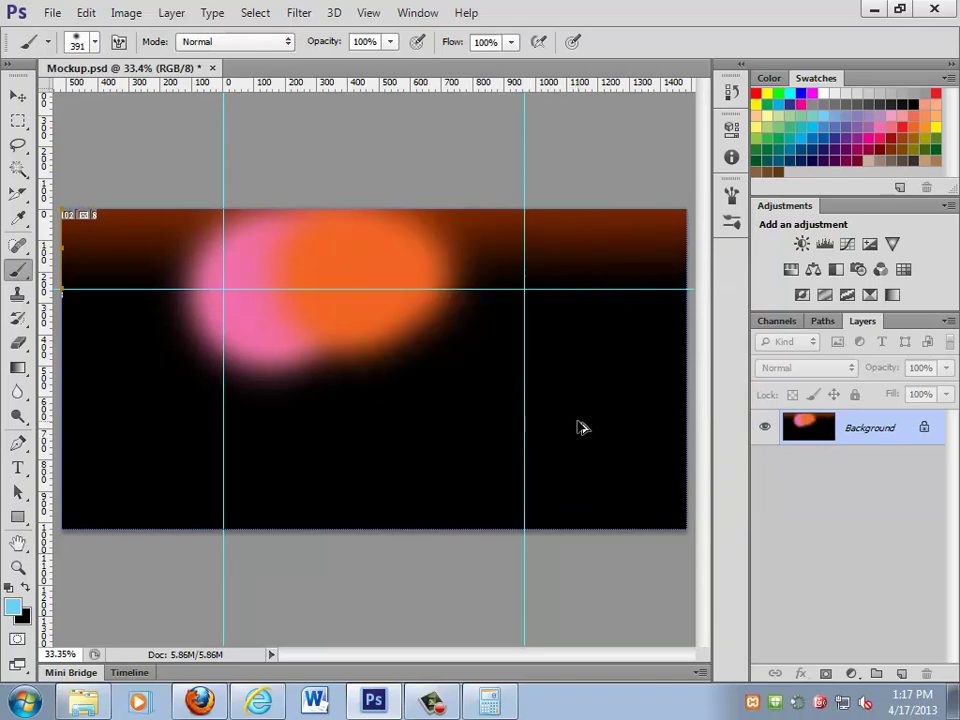
pyautogui.hotkey('ctrl', 'alt', 'z')
pyautogui.hotkey('ctrl', 'alt', 'z')
pyautogui.hotkey('ctrl', 'alt', 'z')
pyautogui.hotkey('ctrl', 'alt', 'z')
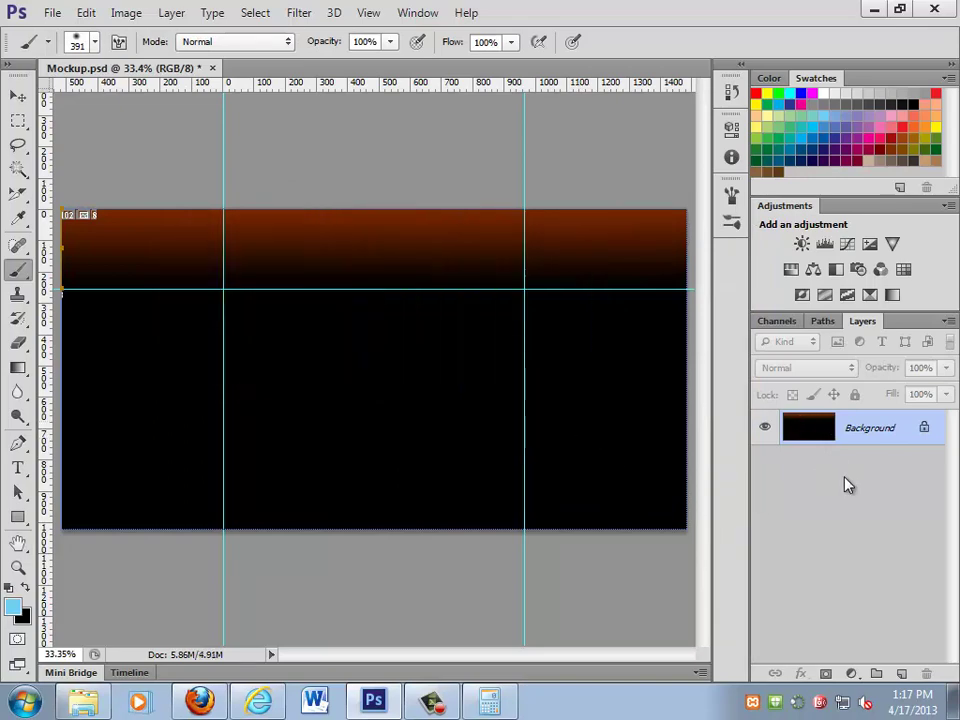
pyautogui.rightClick(924, 702)
# - Add a new Layer 1 and paint overlapping pink and orange glows on it
pyautogui.click(879, 456)
pyautogui.click(901, 673)
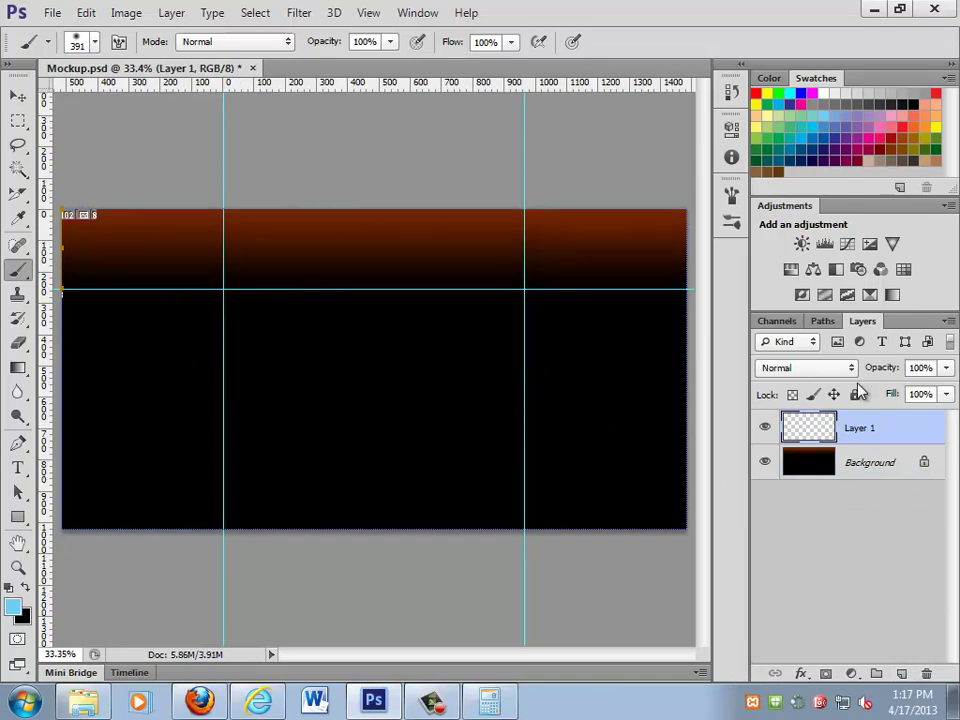
pyautogui.click(905, 127)
pyautogui.moveTo(230, 330)
pyautogui.mouseDown()
pyautogui.moveTo(246, 264)
pyautogui.moveTo(271, 251)
pyautogui.moveTo(277, 276)
pyautogui.moveTo(330, 278)
pyautogui.mouseUp()
pyautogui.click(921, 112)
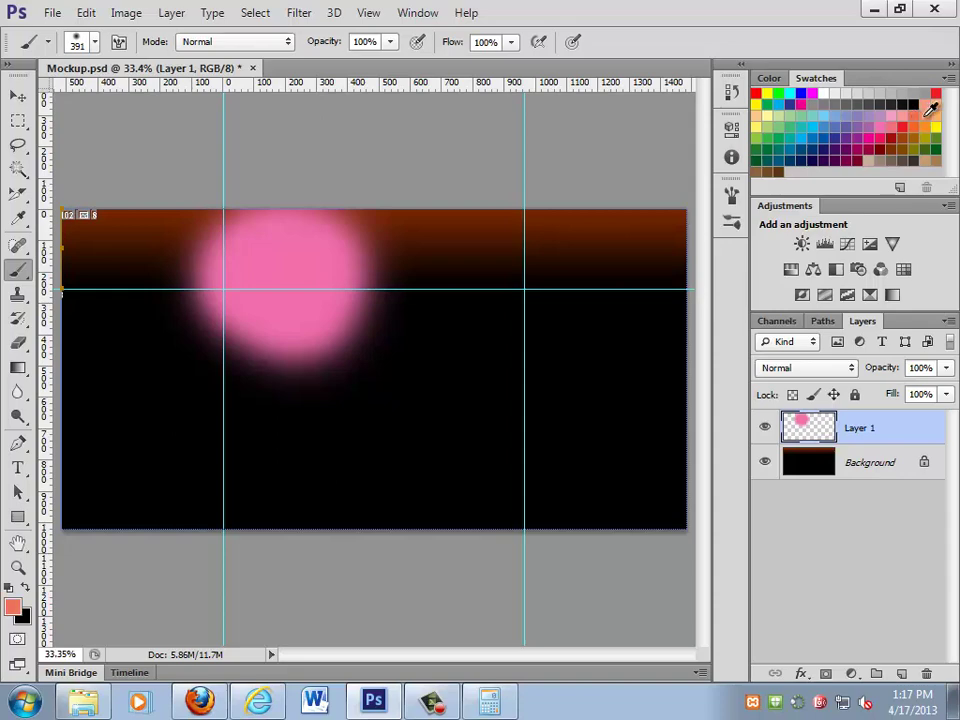
pyautogui.moveTo(345, 262)
pyautogui.mouseDown()
pyautogui.moveTo(375, 253)
pyautogui.moveTo(393, 270)
pyautogui.moveTo(422, 262)
pyautogui.mouseUp()
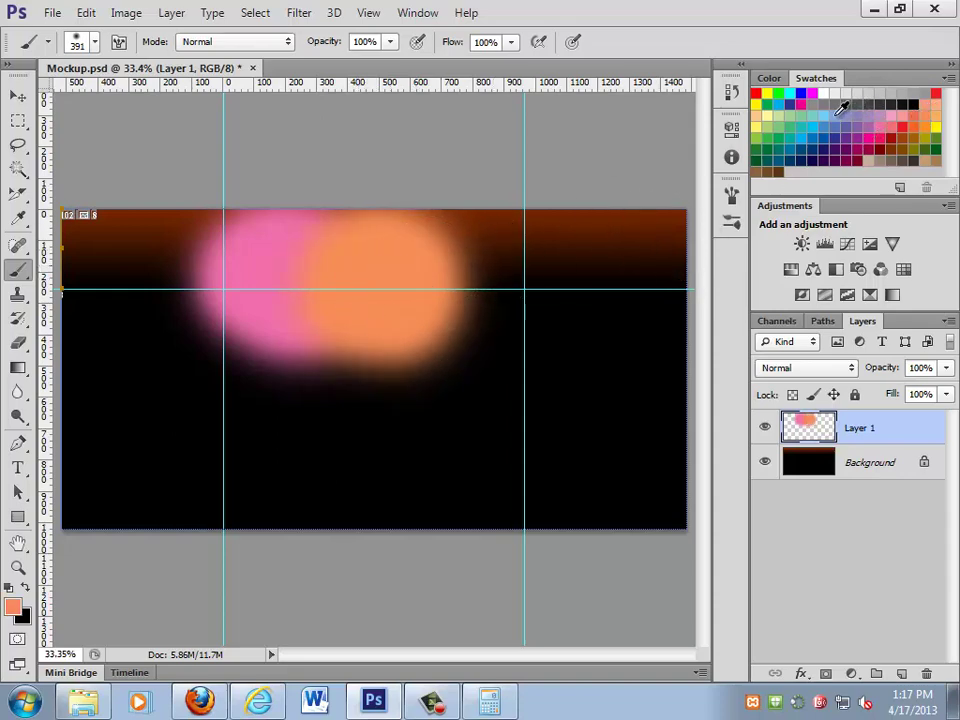
# - Replace a light-blue stroke with a yellow glow right of the orange, then save Mockup.psd
pyautogui.click(835, 110)
pyautogui.moveTo(474, 281)
pyautogui.mouseDown()
pyautogui.moveTo(462, 258)
pyautogui.moveTo(501, 313)
pyautogui.moveTo(493, 285)
pyautogui.moveTo(545, 300)
pyautogui.mouseUp()
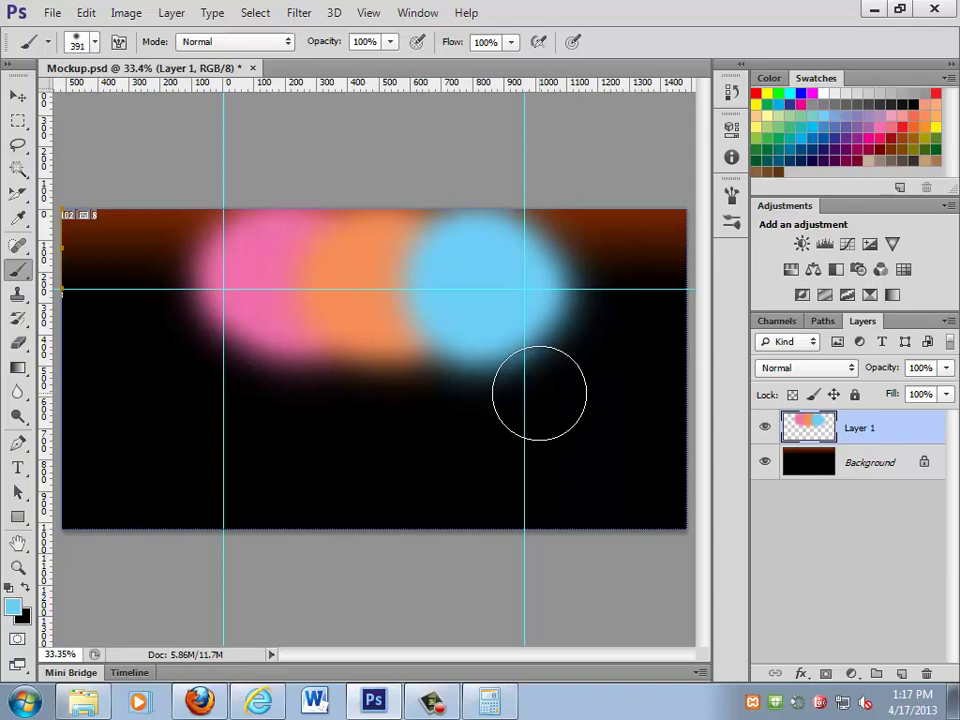
pyautogui.hotkey('ctrl', 'z')
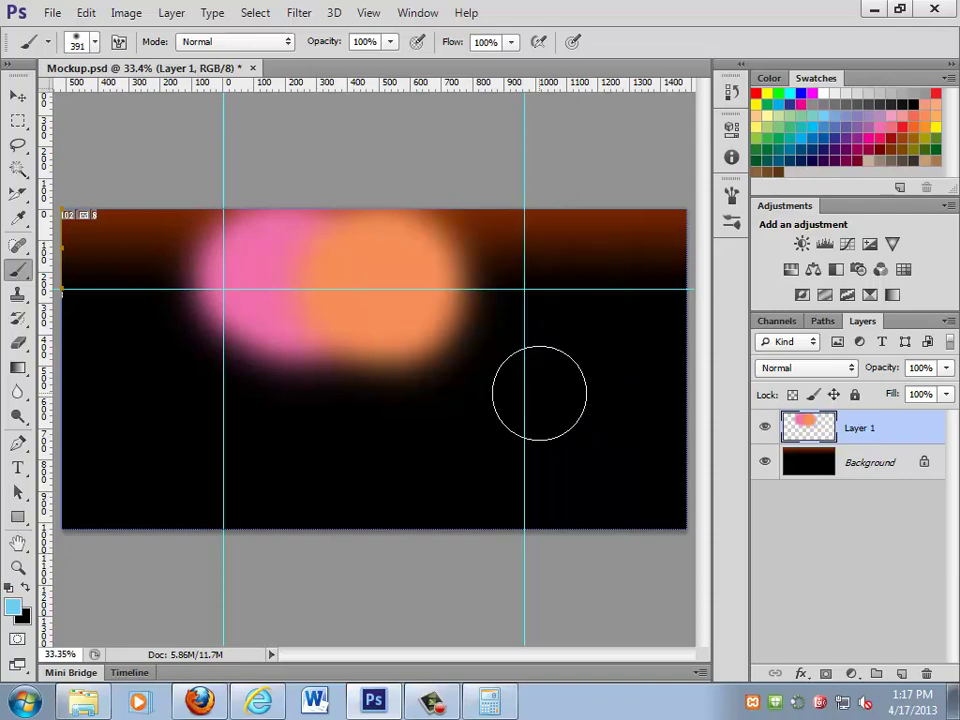
pyautogui.click(768, 93)
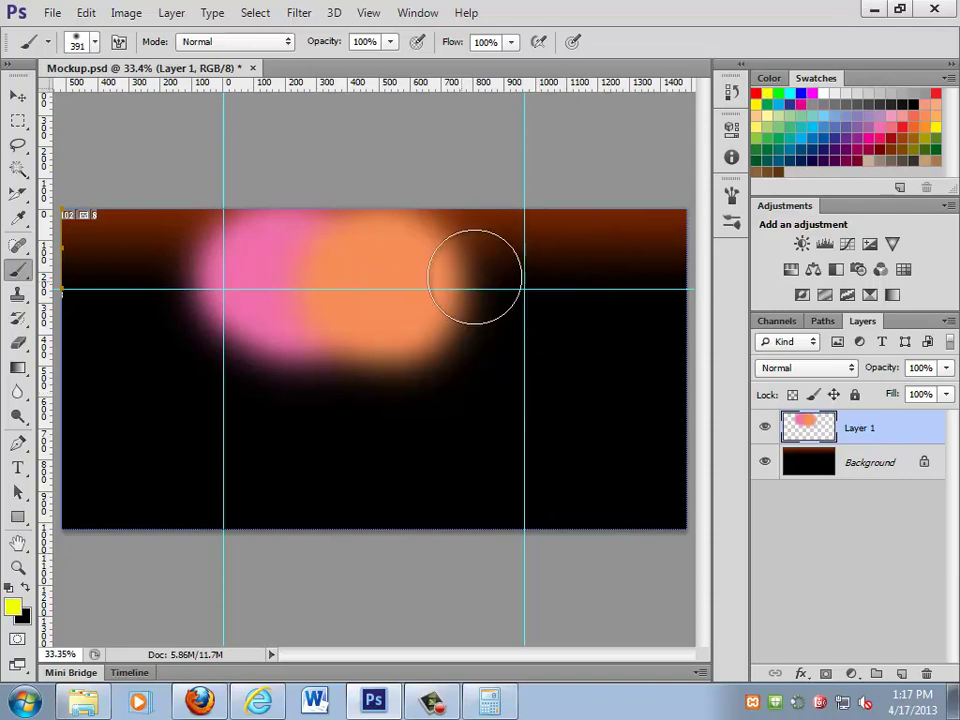
pyautogui.moveTo(476, 280)
pyautogui.mouseDown()
pyautogui.moveTo(484, 306)
pyautogui.moveTo(480, 257)
pyautogui.moveTo(480, 281)
pyautogui.mouseUp()
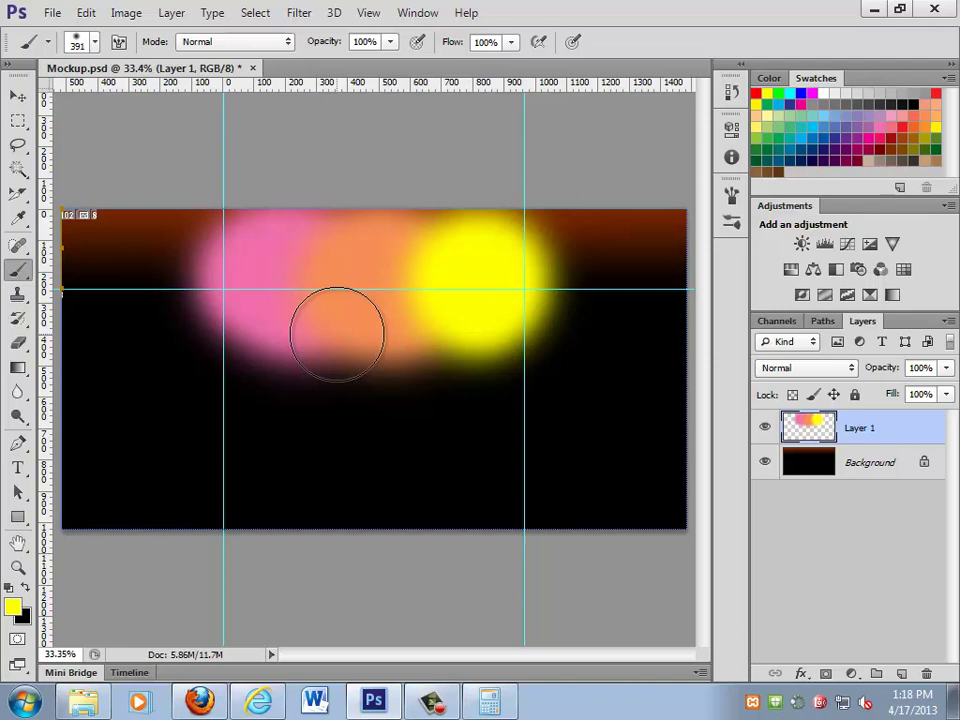
pyautogui.hotkey('ctrl', 's')
pyautogui.click(792, 270)
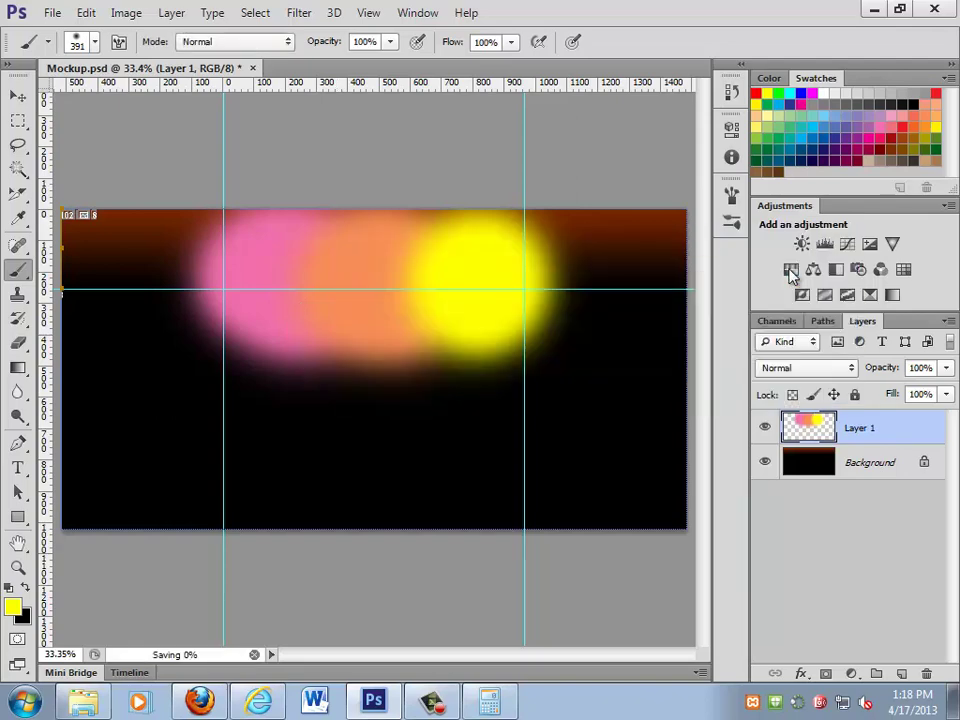
# - Review the mockup web page in Internet Explorer, scrolling down and back up
pyautogui.click(256, 704)
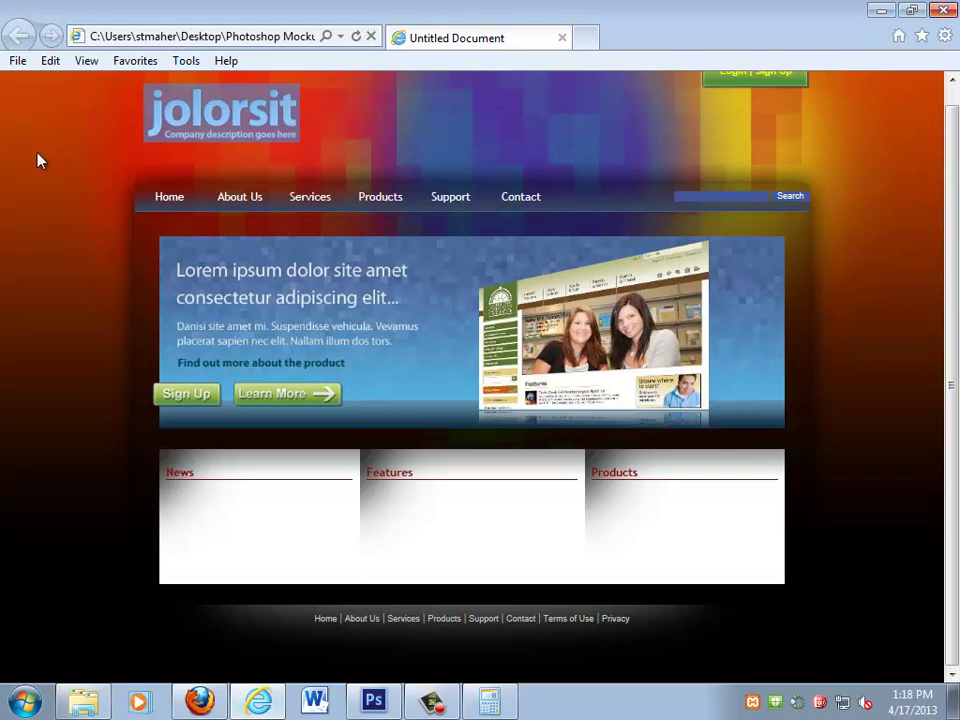
pyautogui.keyDown('ctrl'); pyautogui.scroll(-7, 848, 196); pyautogui.keyUp('ctrl')
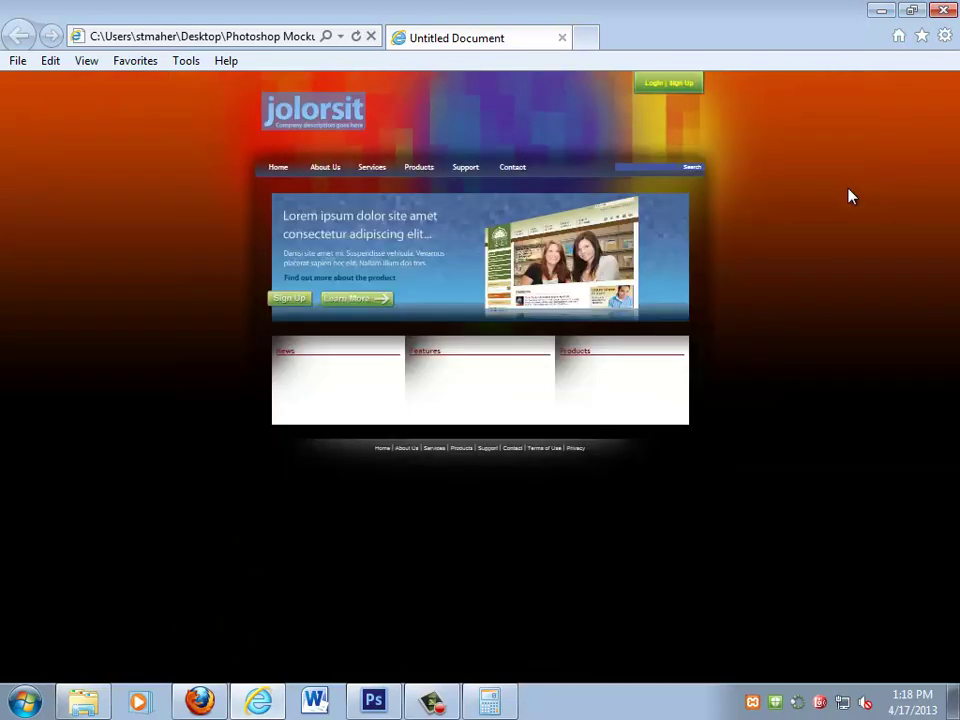
pyautogui.keyDown('ctrl'); pyautogui.scroll(7, 848, 196); pyautogui.keyUp('ctrl')
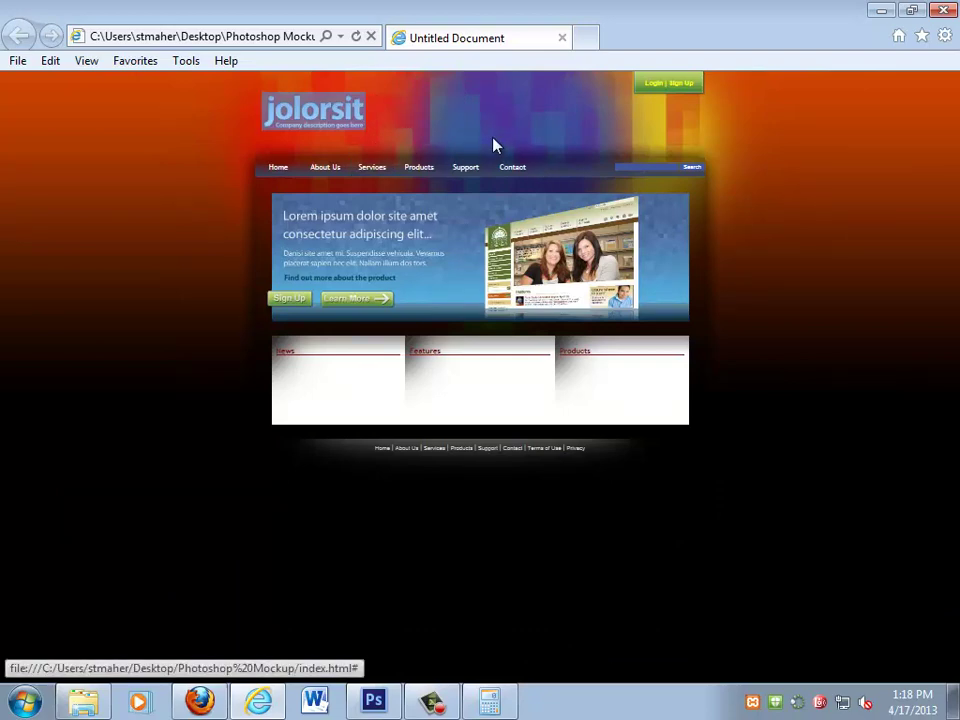
# - Minimize IE, Photoshop and Firefox, close the Mockups folder and Calculator, and bring back Photoshop
pyautogui.click(908, 10)
pyautogui.click(874, 10)
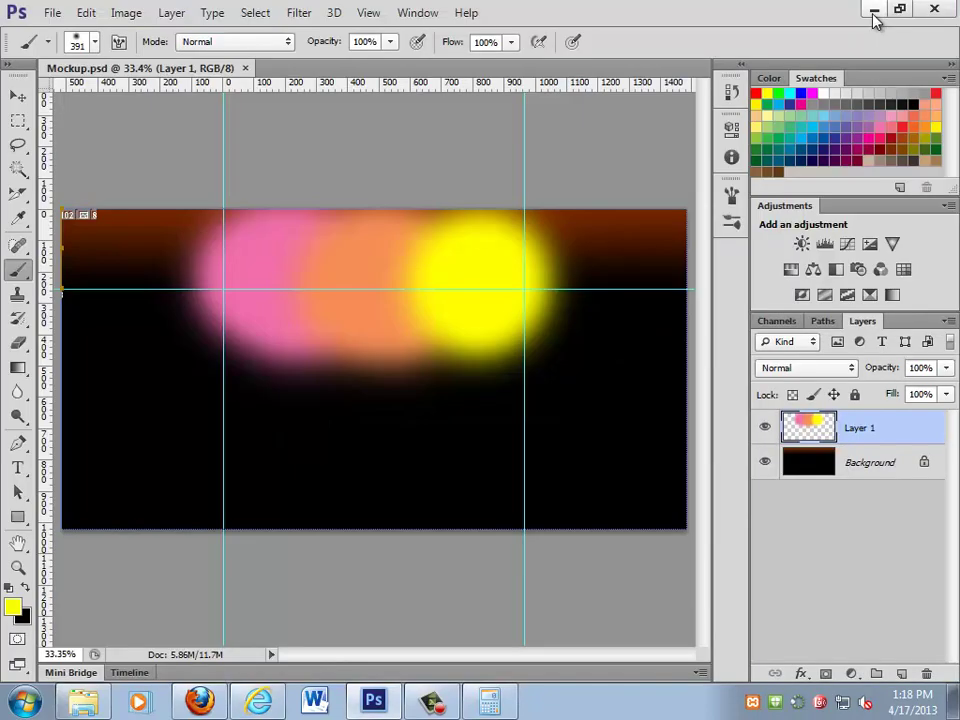
pyautogui.click(874, 10)
pyautogui.click(882, 10)
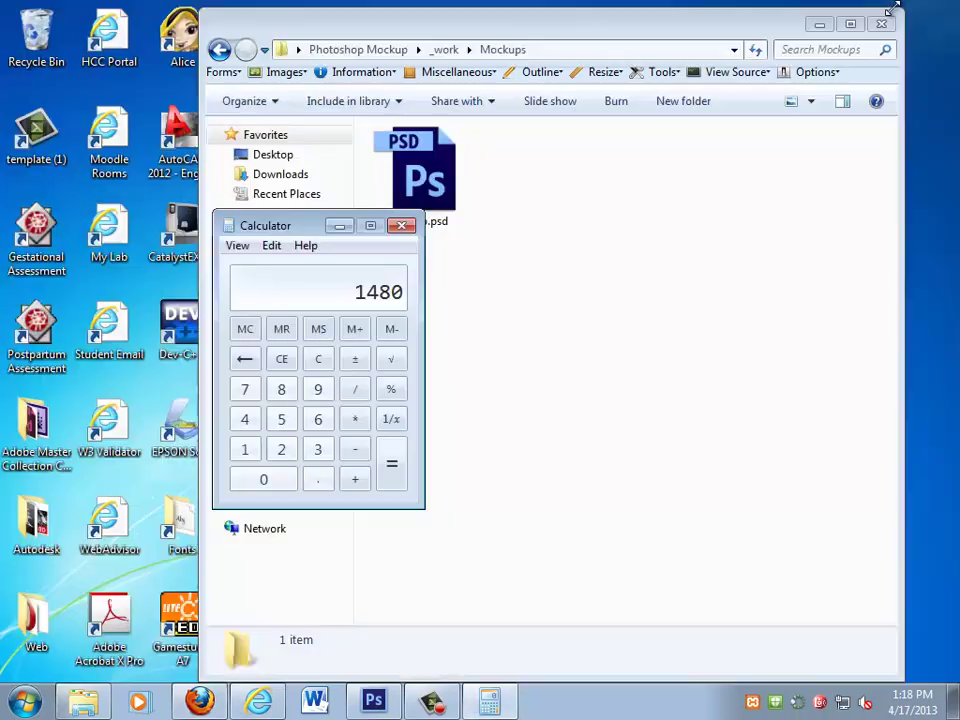
pyautogui.hotkey('alt', 'F4')
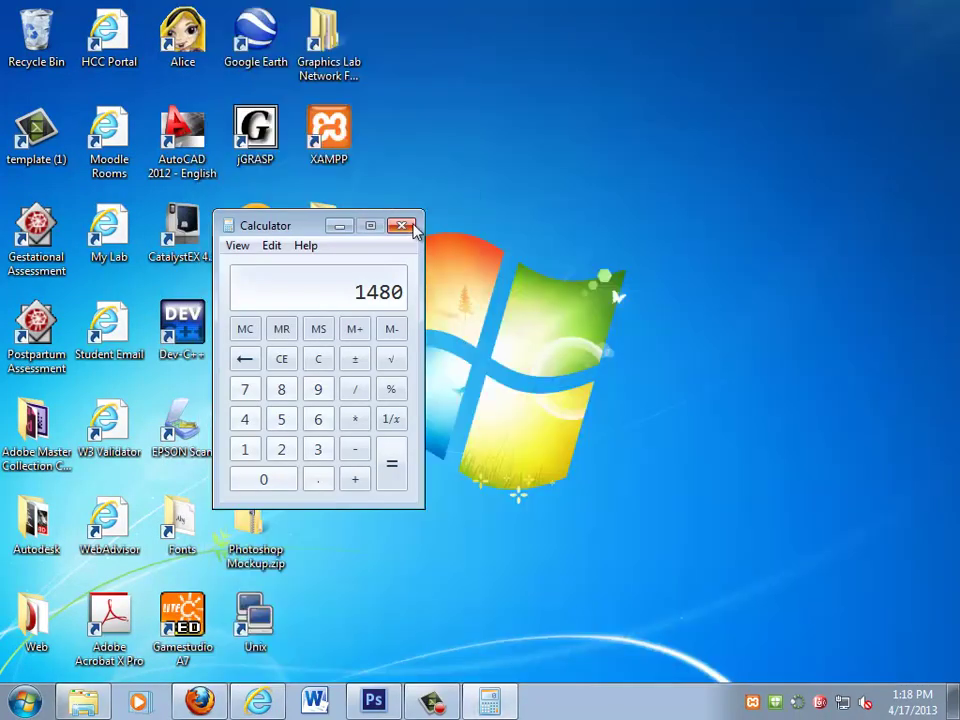
pyautogui.click(401, 225)
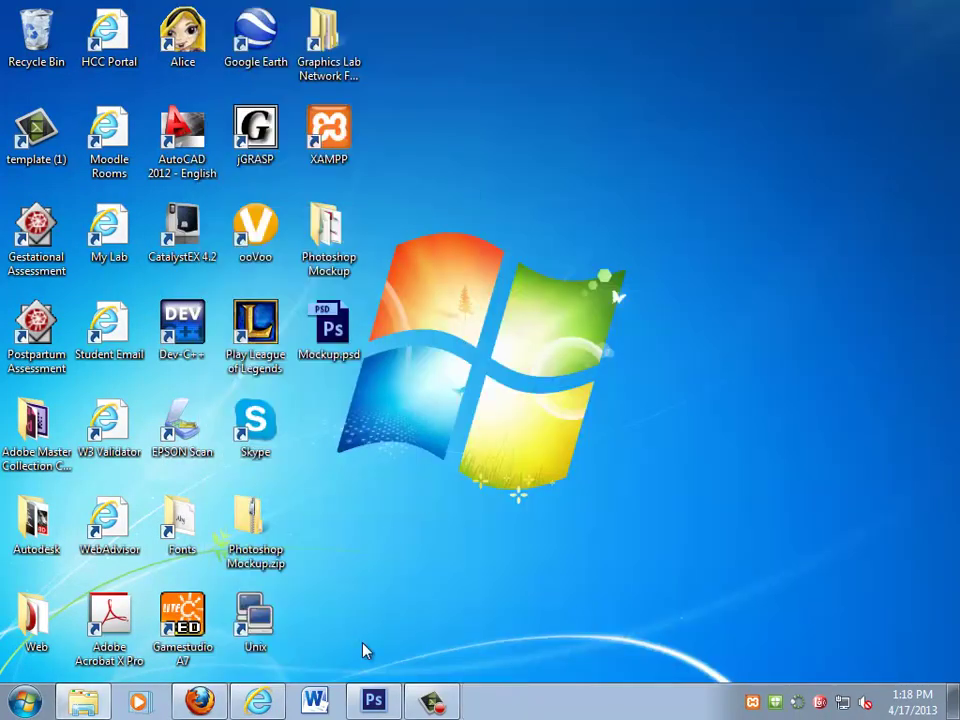
pyautogui.click(375, 705)
# - Try to reapply the last blur to the glow layer from the Filter menu
pyautogui.click(272, 12)
pyautogui.moveTo(296, 12)
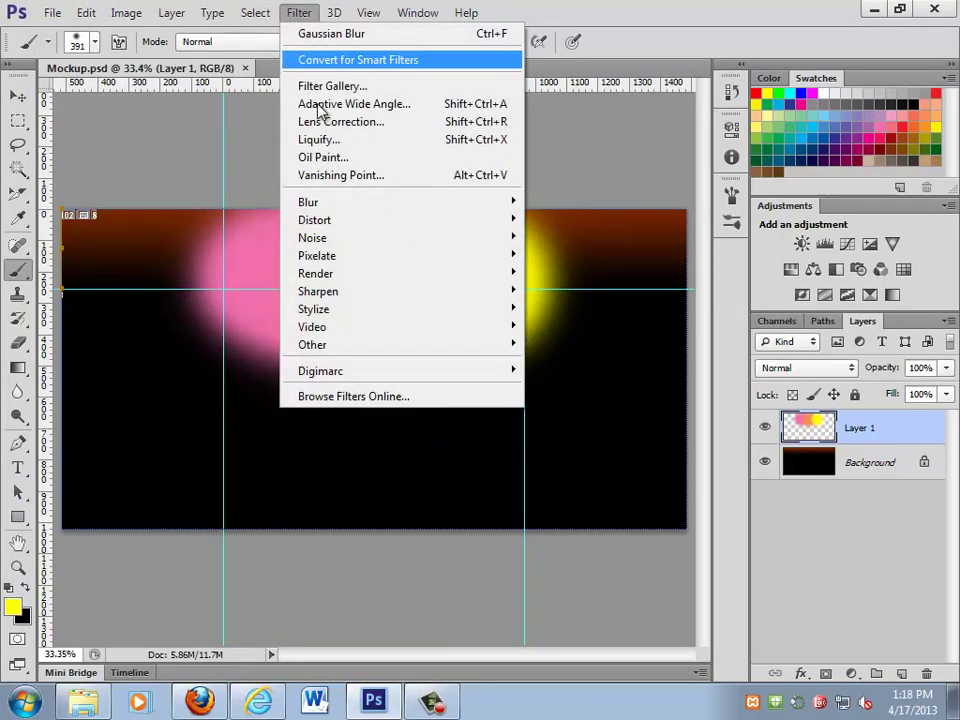
pyautogui.click(330, 36)
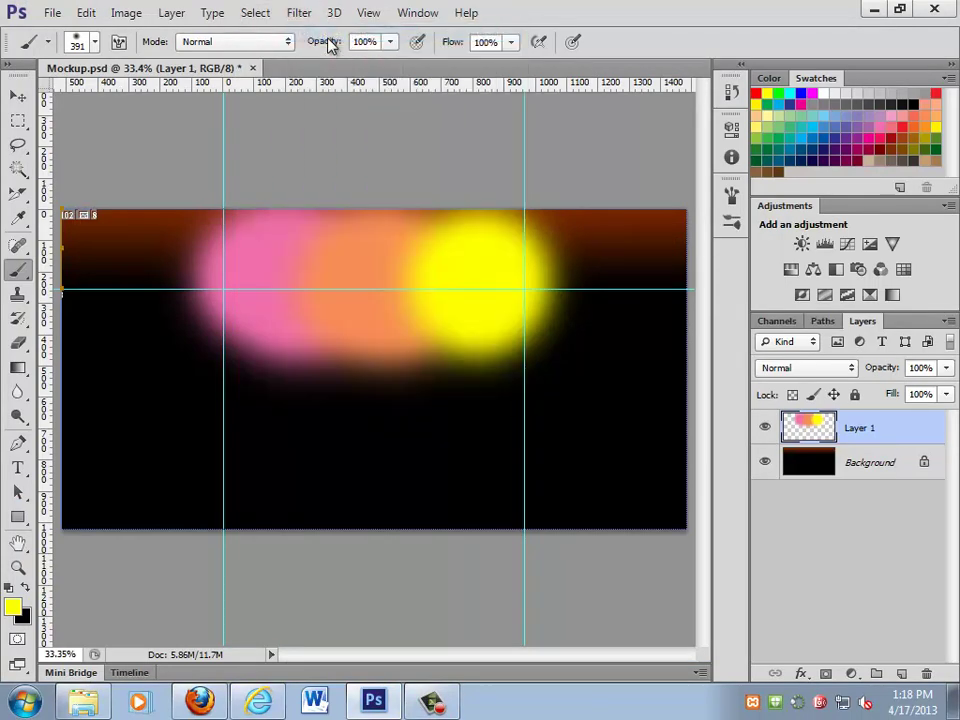
pyautogui.click(305, 13)
pyautogui.click(315, 34)
pyautogui.click(299, 15)
pyautogui.click(298, 15)
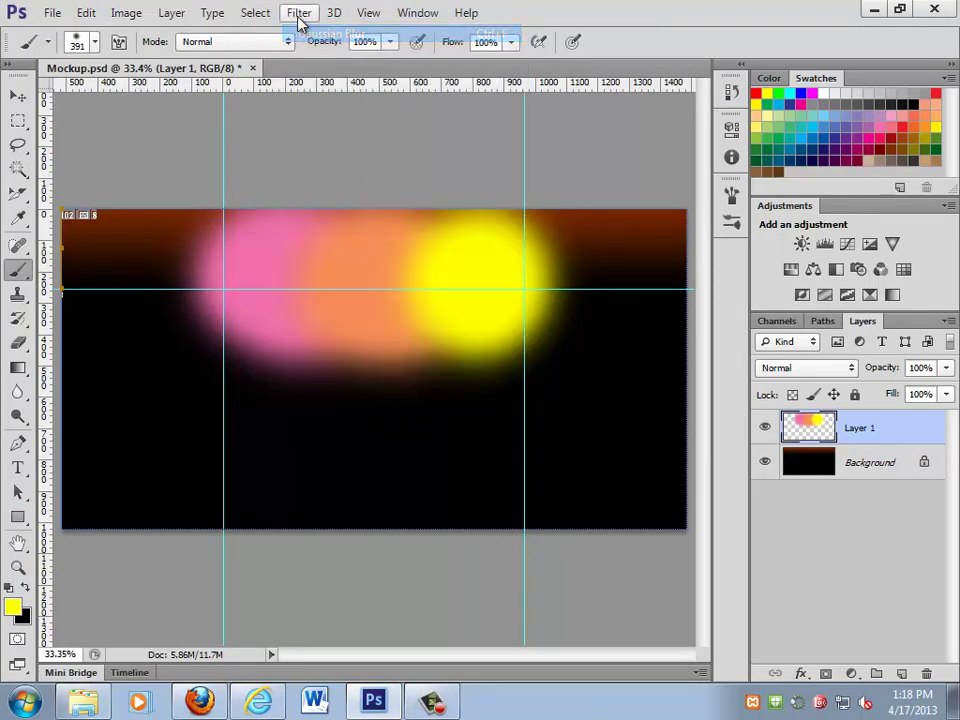
pyautogui.click(299, 14)
pyautogui.click(301, 35)
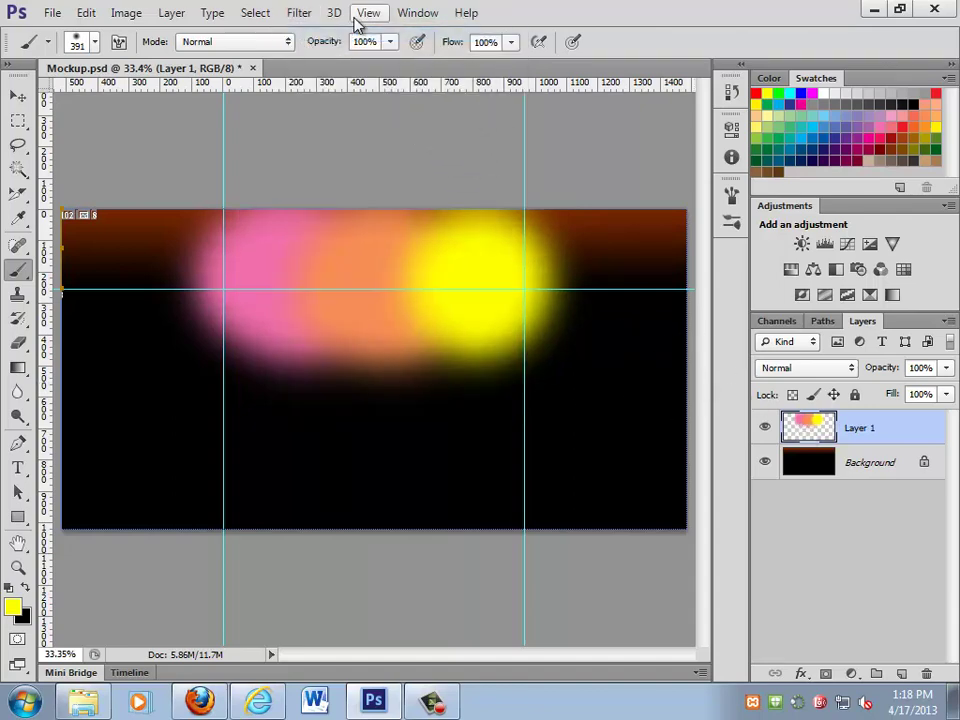
# - Blur Layer 1 with a 63.5 px Gaussian Blur and lower its opacity to 76%
pyautogui.click(299, 13)
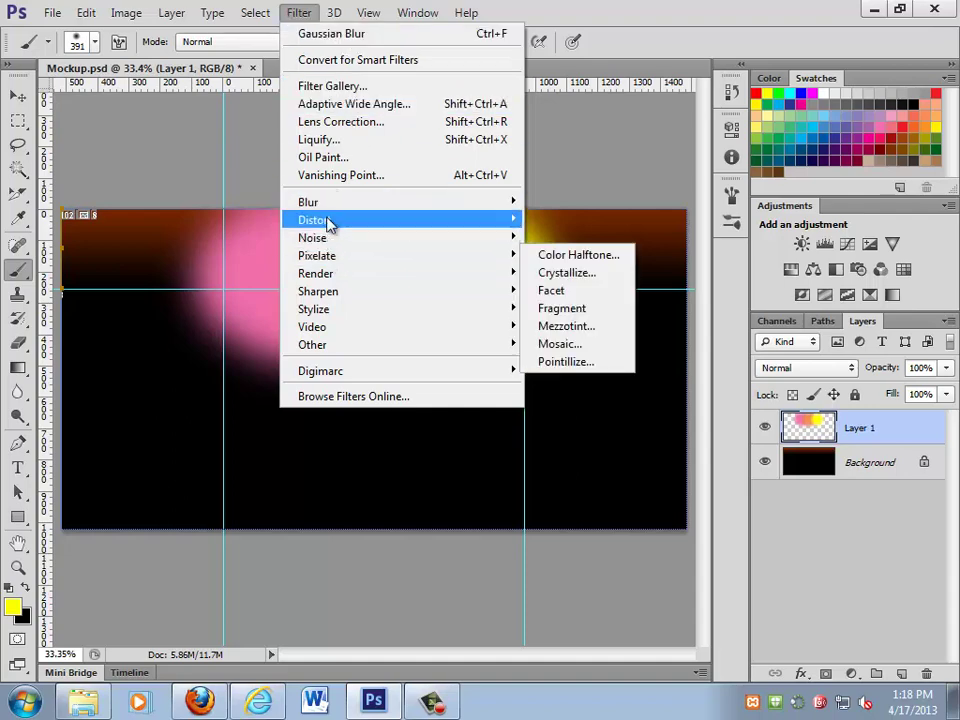
pyautogui.moveTo(460, 205)
pyautogui.click(580, 334)
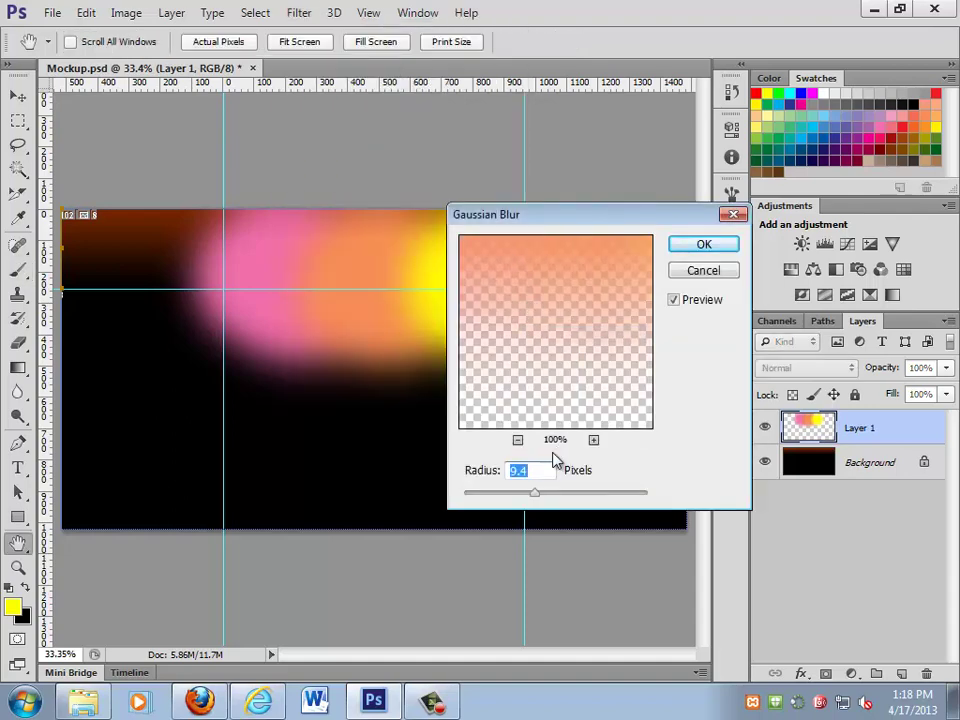
pyautogui.moveTo(553, 500); pyautogui.dragTo(572, 499)
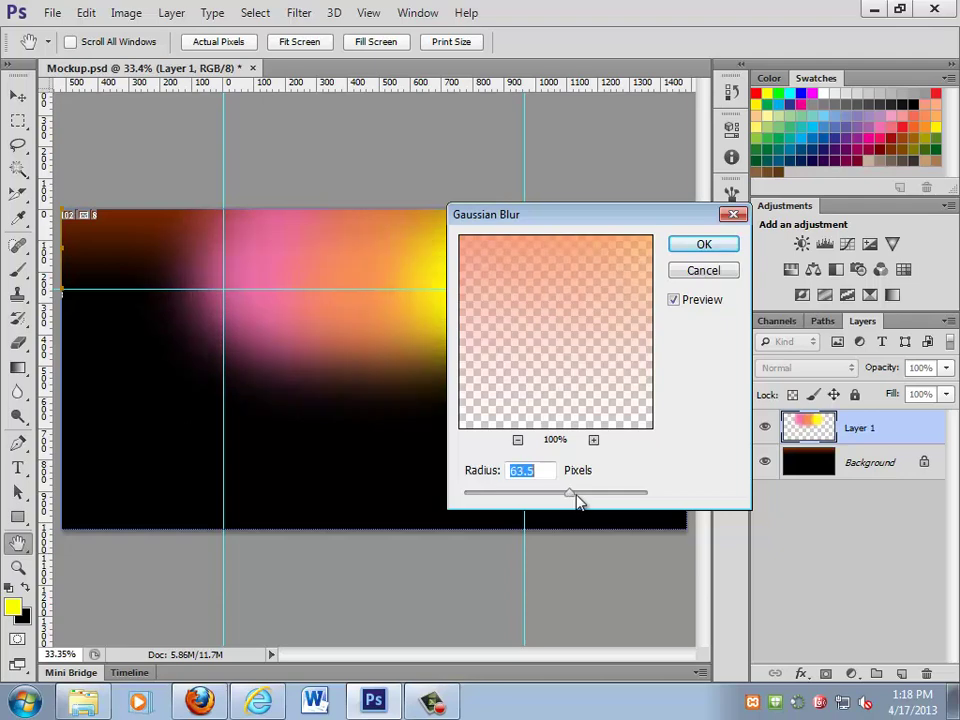
pyautogui.click(680, 246)
pyautogui.press('b')
pyautogui.click(945, 368)
pyautogui.moveTo(945, 389); pyautogui.dragTo(923, 397)
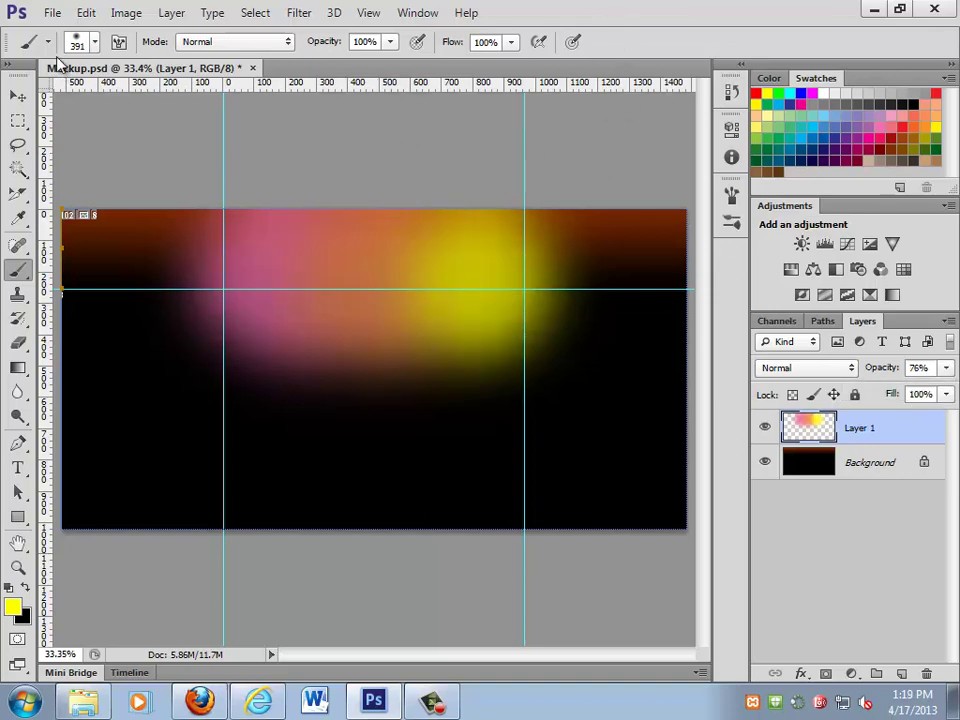
# - Cancel the File > Place dialog and minimize Photoshop to the desktop
pyautogui.click(56, 12)
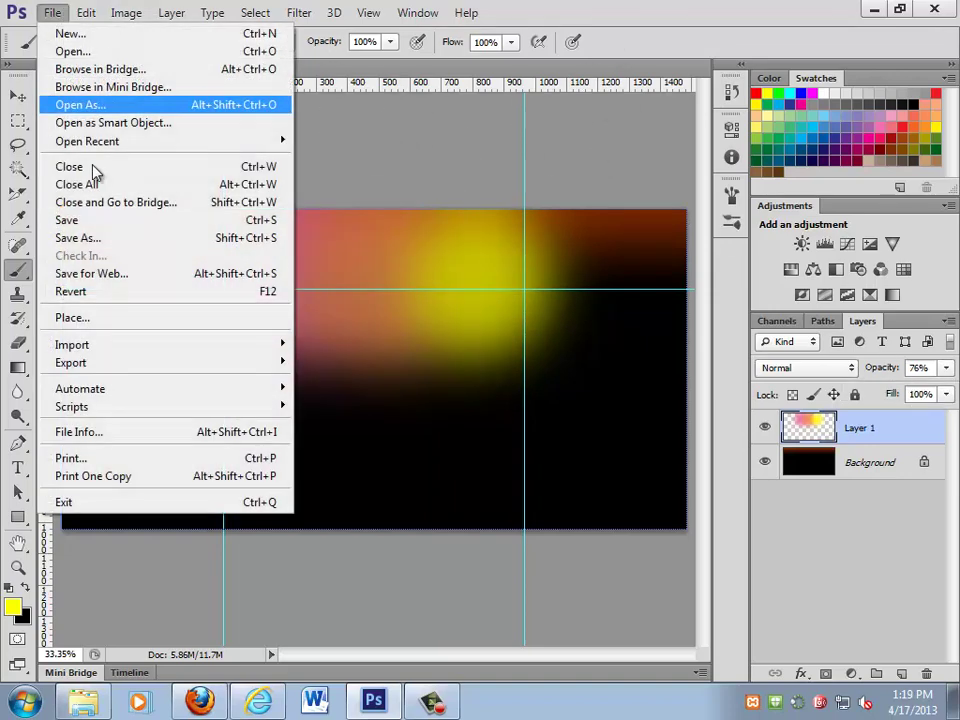
pyautogui.click(114, 320)
pyautogui.scroll(-2, 568, 456)
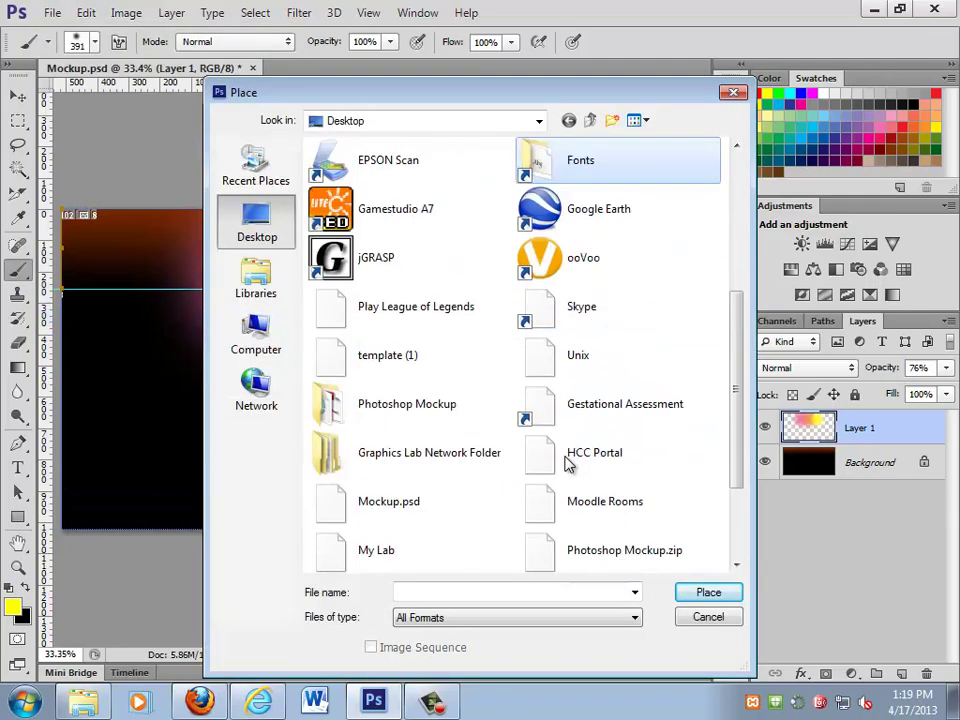
pyautogui.press('Escape')
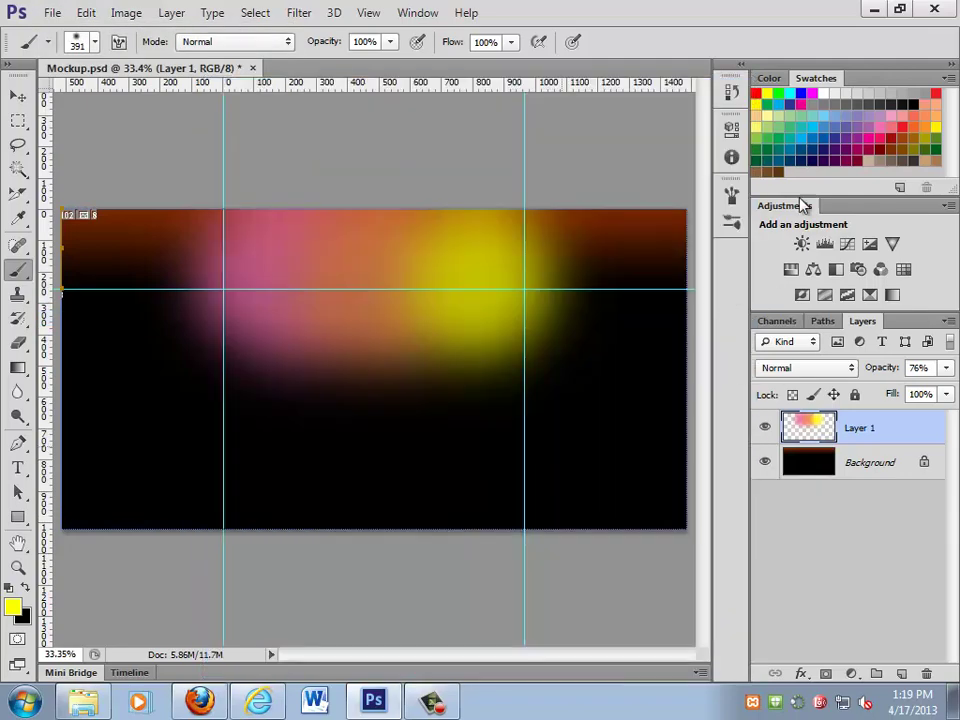
pyautogui.click(874, 8)
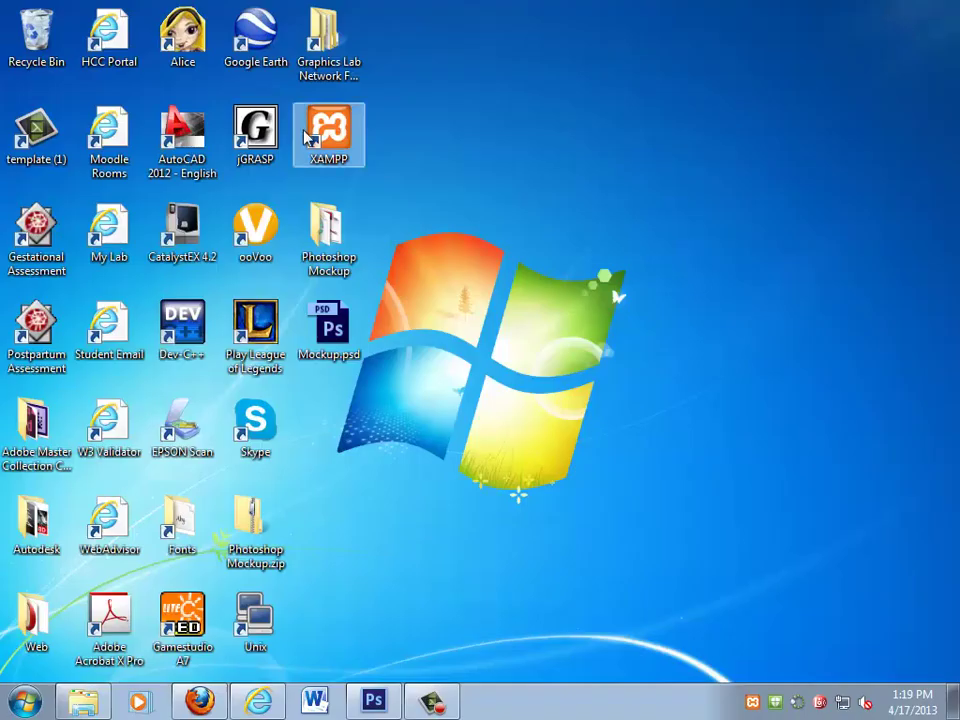
# - Open the Photoshop Mockup > _work > images folder in Explorer
pyautogui.doubleClick(334, 234)
pyautogui.doubleClick(383, 258)
pyautogui.moveTo(422, 113); pyautogui.dragTo(649, 113)
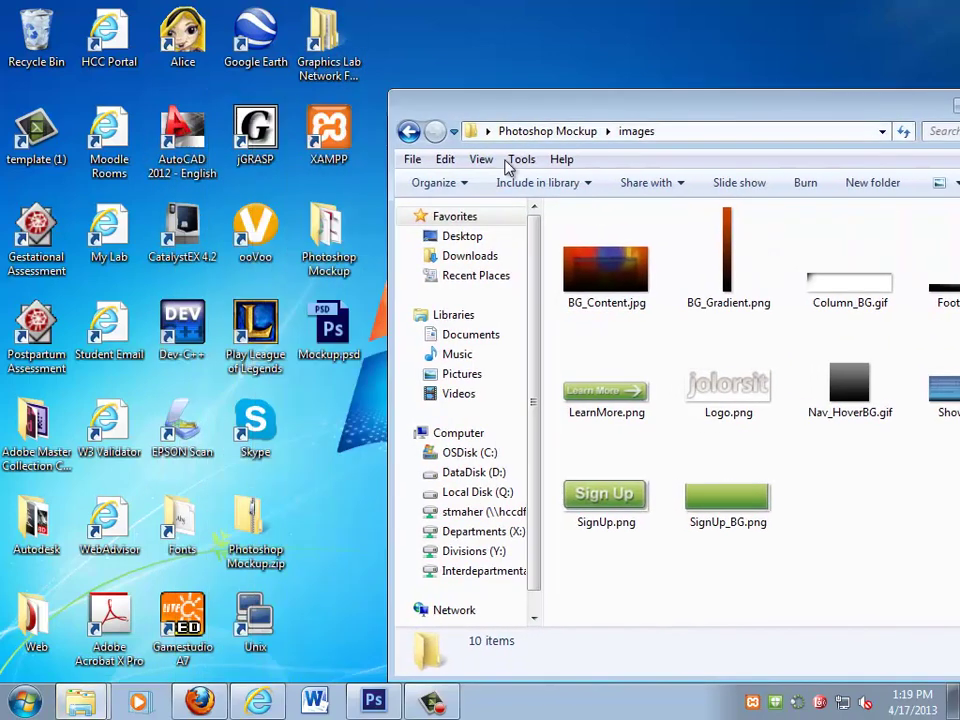
pyautogui.press('BackSpace')
pyautogui.doubleClick(580, 240)
pyautogui.doubleClick(600, 257)
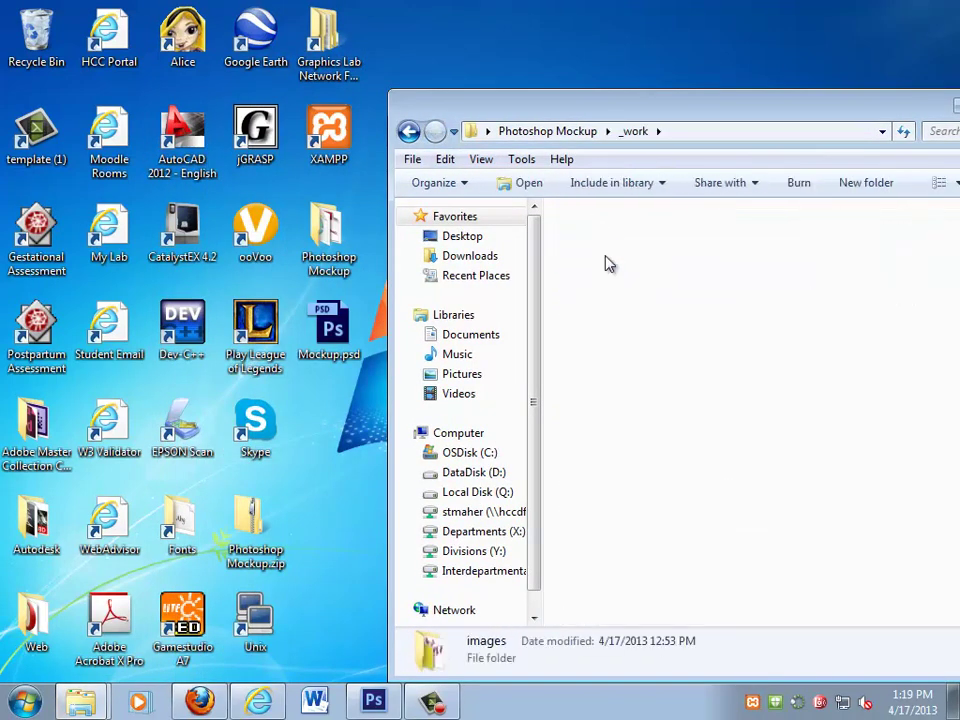
# - Drag leafs.png and pixelated blue rectangle.png onto the desktop and minimize Explorer
pyautogui.moveTo(720, 318); pyautogui.dragTo(848, 278)
pyautogui.moveTo(728, 250); pyautogui.dragTo(375, 412)
pyautogui.moveTo(802, 112); pyautogui.dragTo(645, 116)
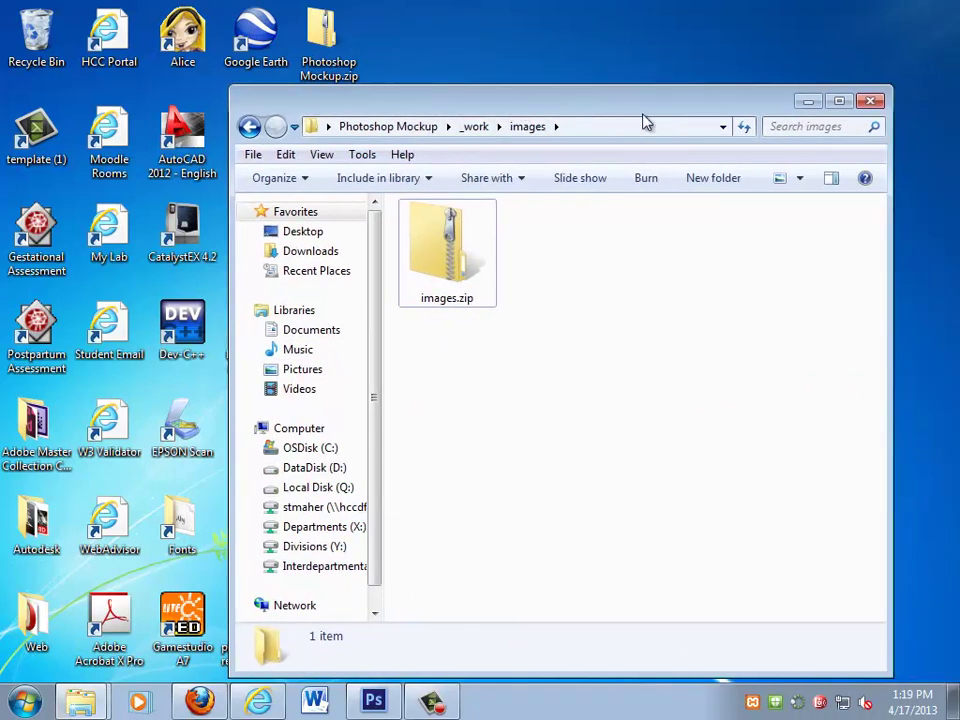
pyautogui.click(808, 102)
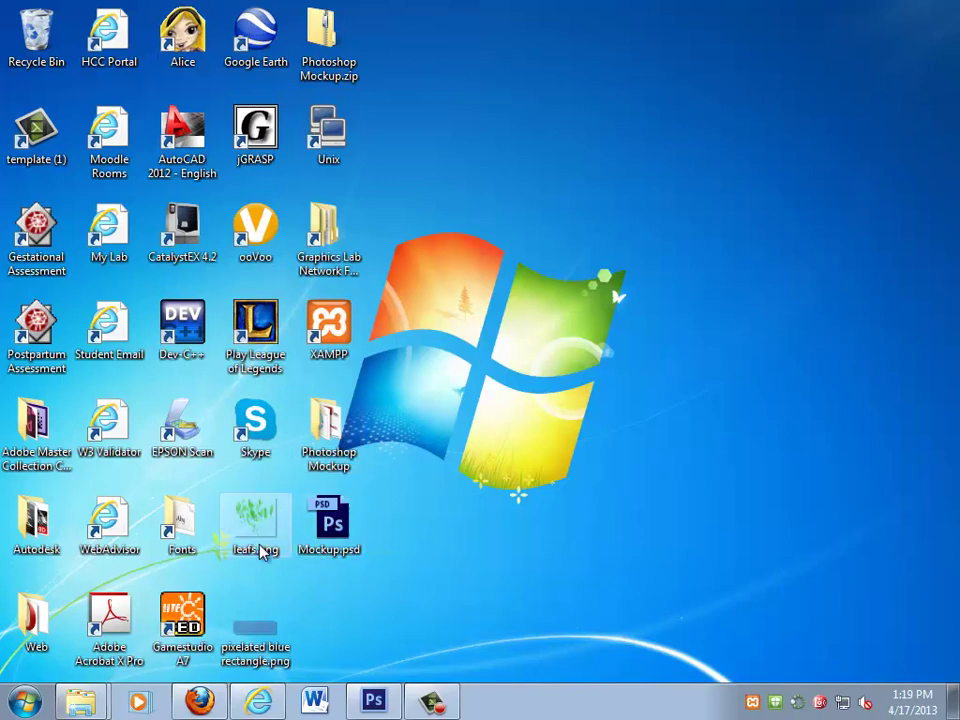
pyautogui.click(268, 632)
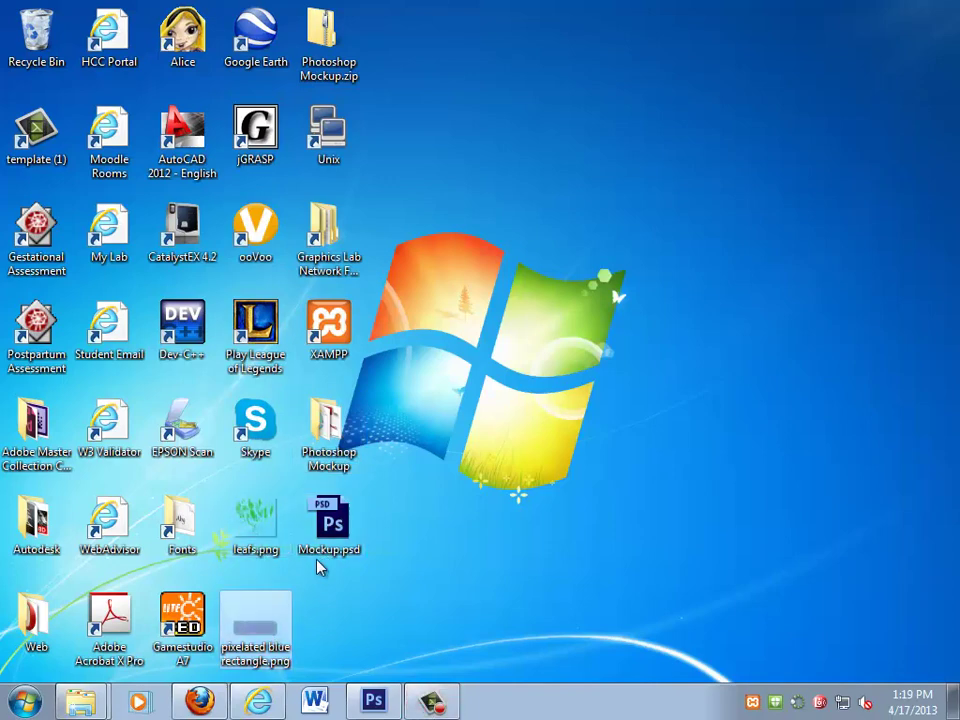
pyautogui.click(390, 701)
# - Place leafs.png from the Desktop into Mockup.psd via File > Place
pyautogui.click(52, 12)
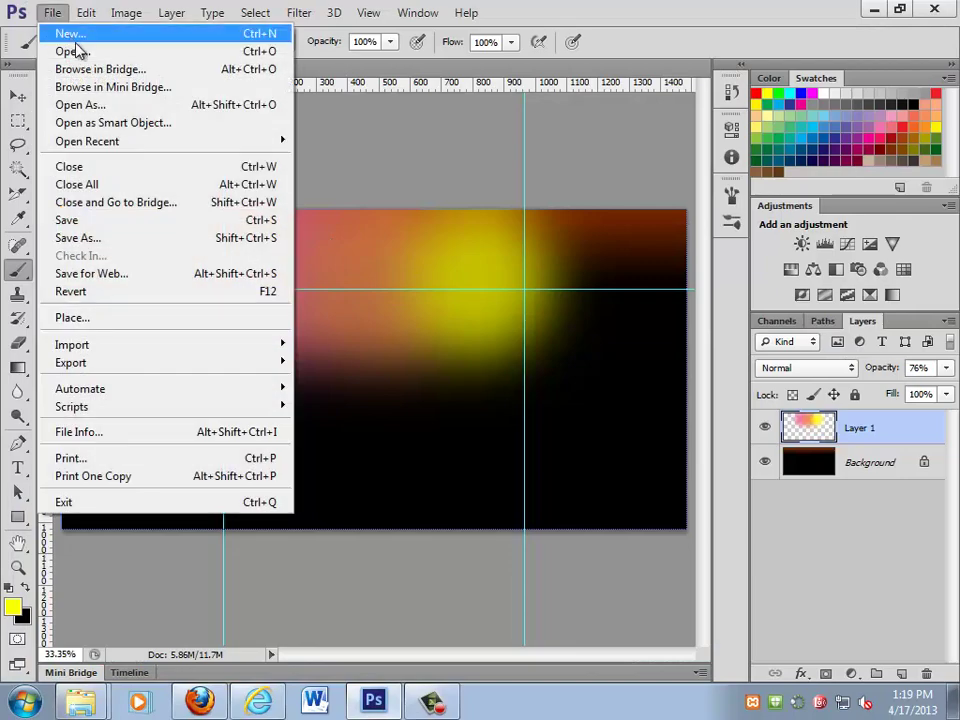
pyautogui.click(79, 319)
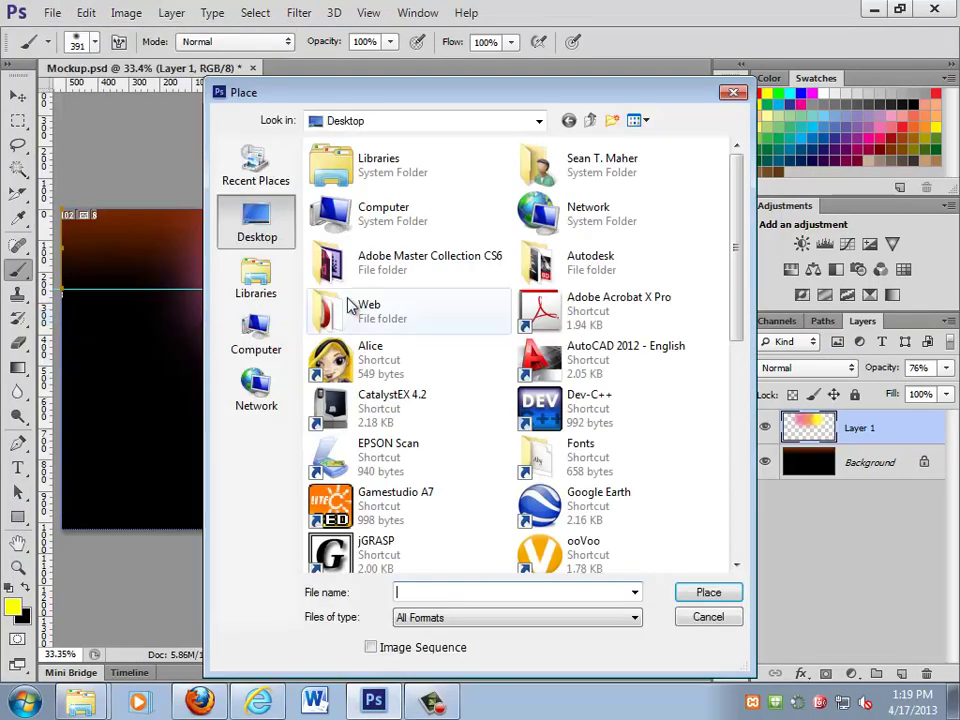
pyautogui.click(400, 487)
pyautogui.scroll(-3, 510, 424)
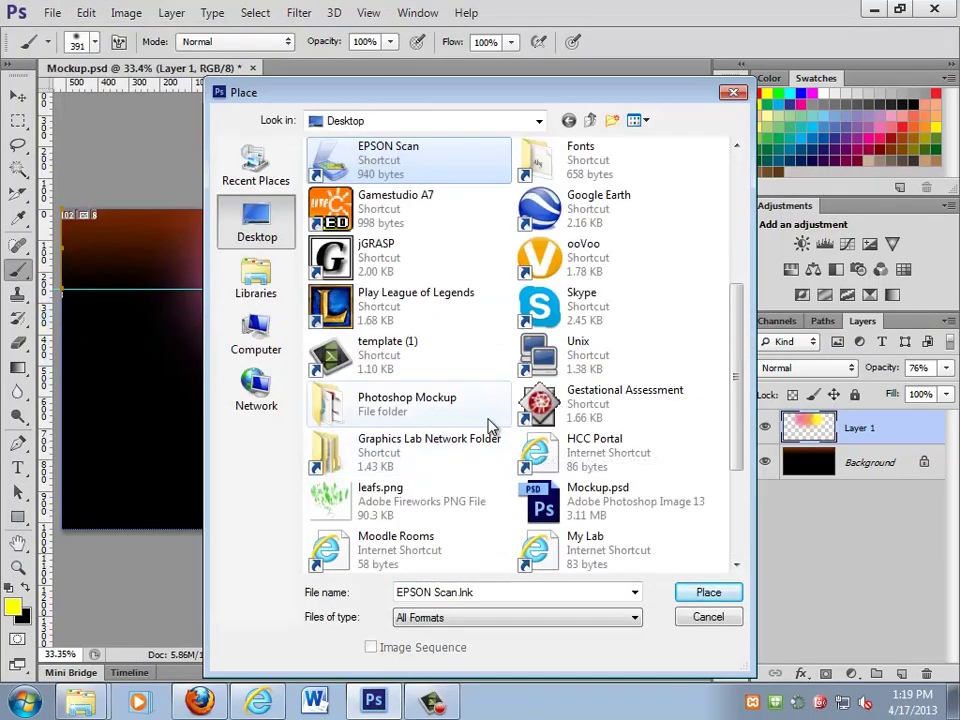
pyautogui.scroll(-3, 495, 450)
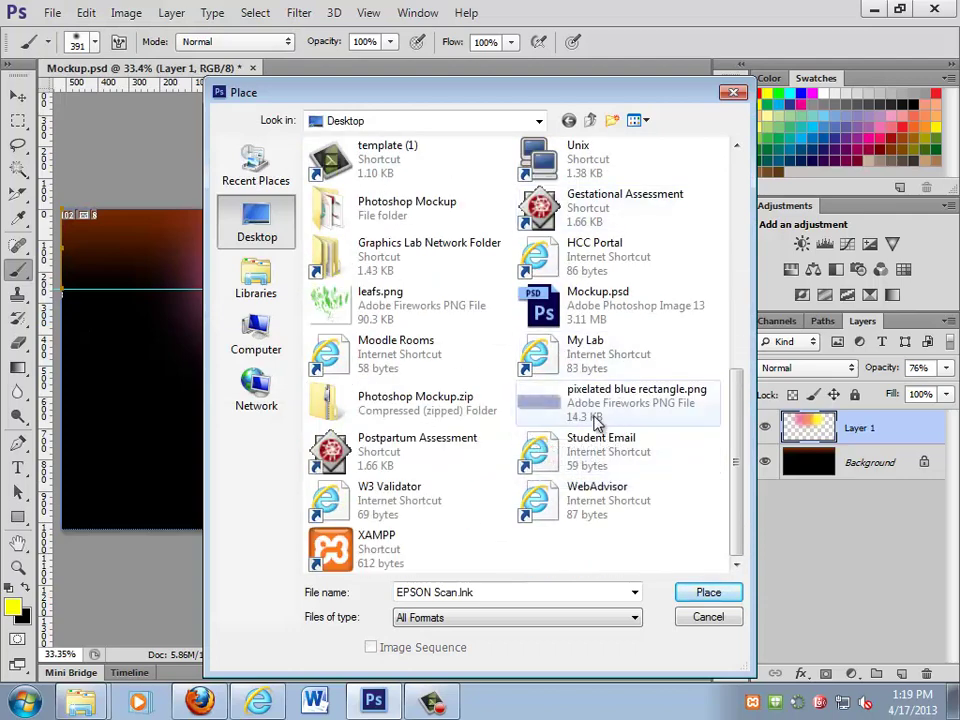
pyautogui.click(590, 412)
pyautogui.doubleClick(375, 300)
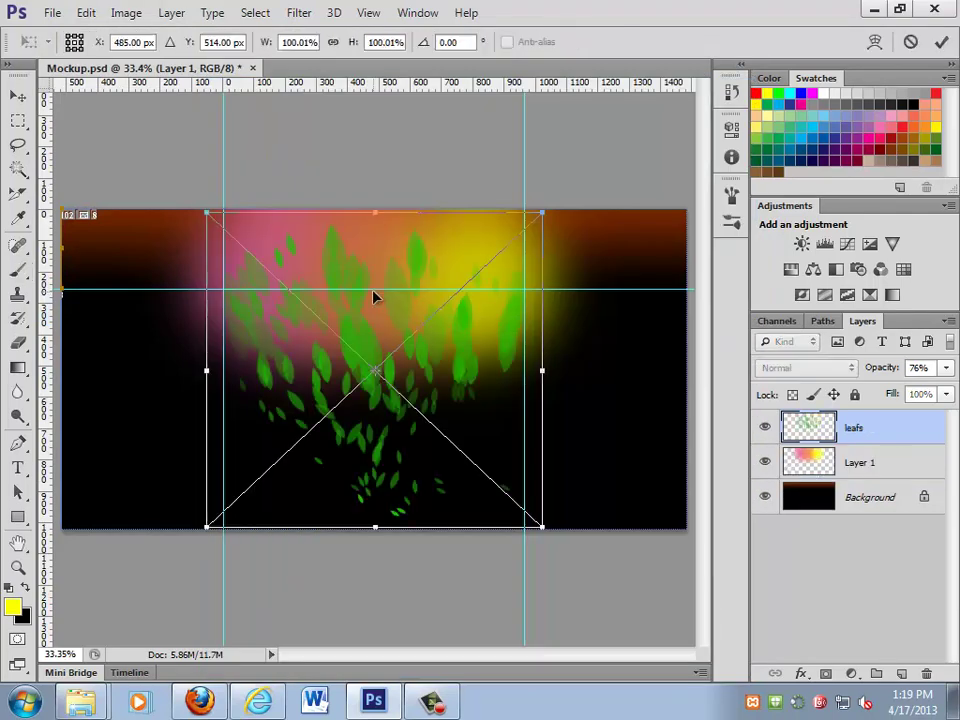
# - Nudge the placed leaves up and left and commit the placement
pyautogui.moveTo(429, 461); pyautogui.dragTo(415, 432)
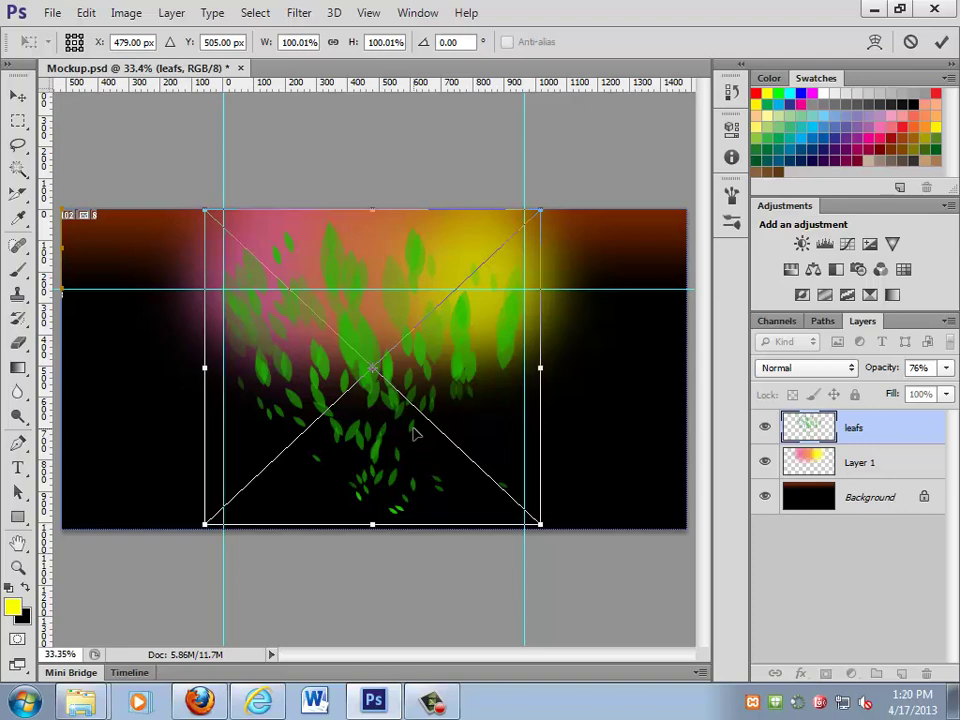
pyautogui.press('Escape')
pyautogui.hotkey('ctrl', 't')
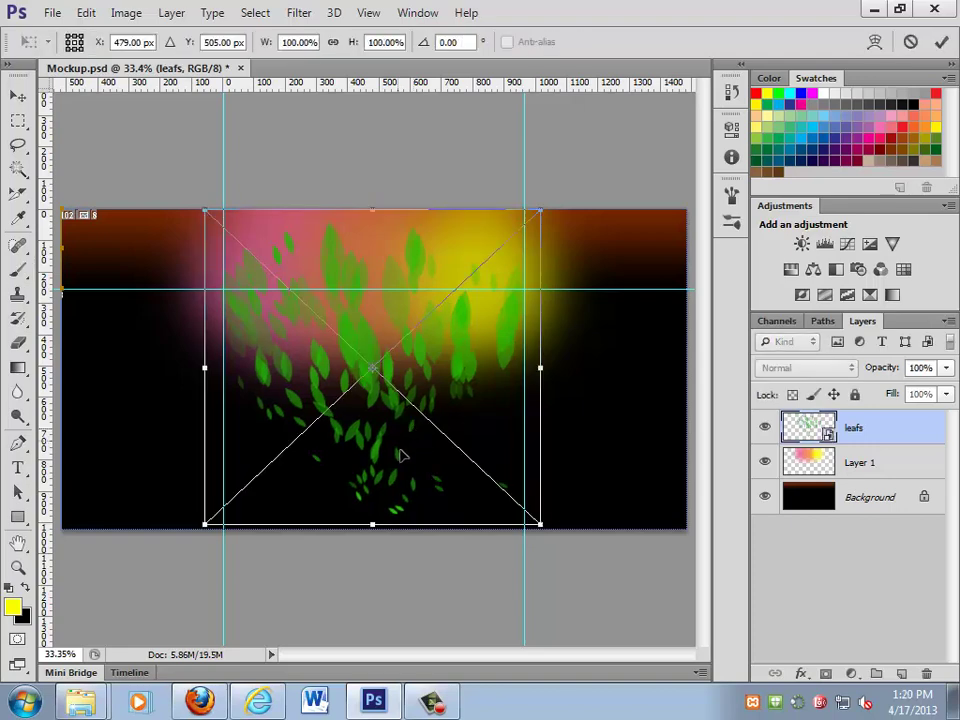
pyautogui.press('Return')
# - Rasterize the leafs layer from its layer context menu
pyautogui.rightClick(808, 428)
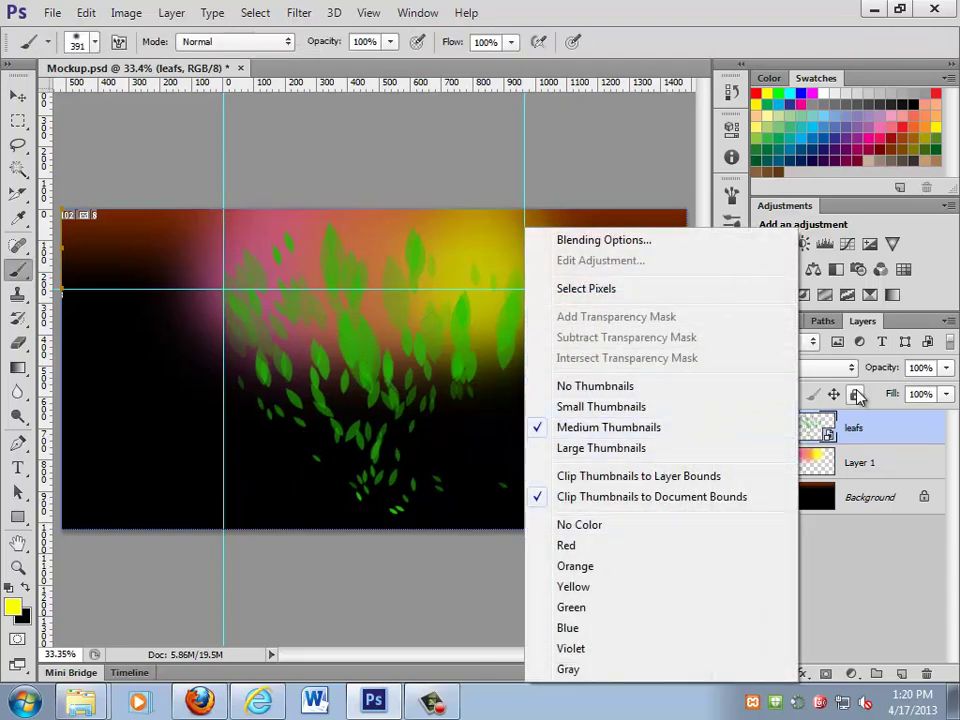
pyautogui.rightClick(856, 429)
pyautogui.click(530, 264)
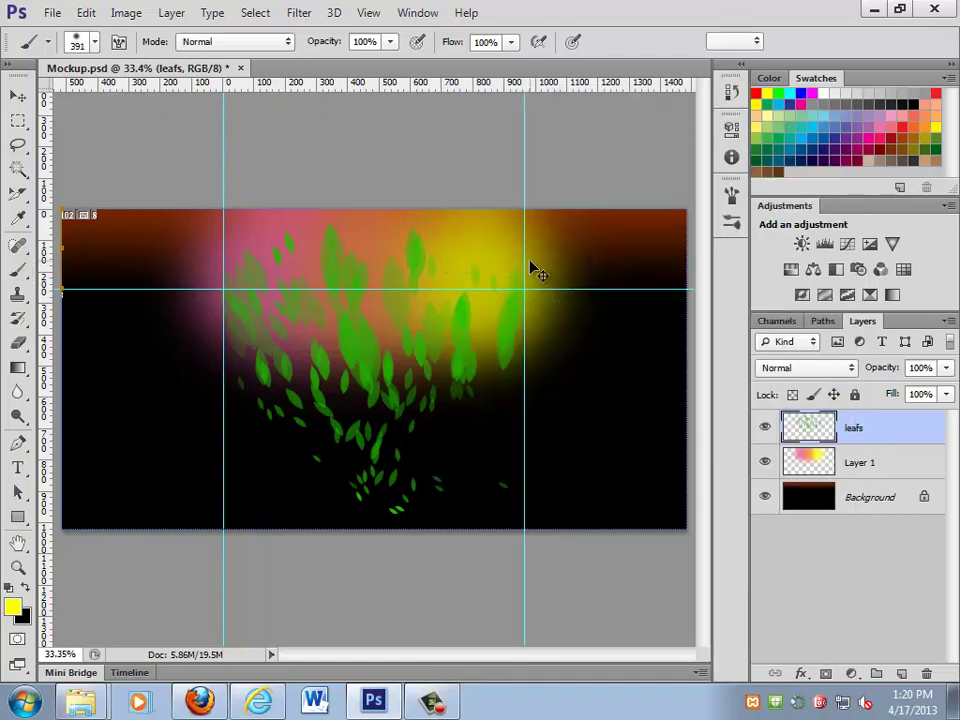
pyautogui.hotkey('ctrl', 't')
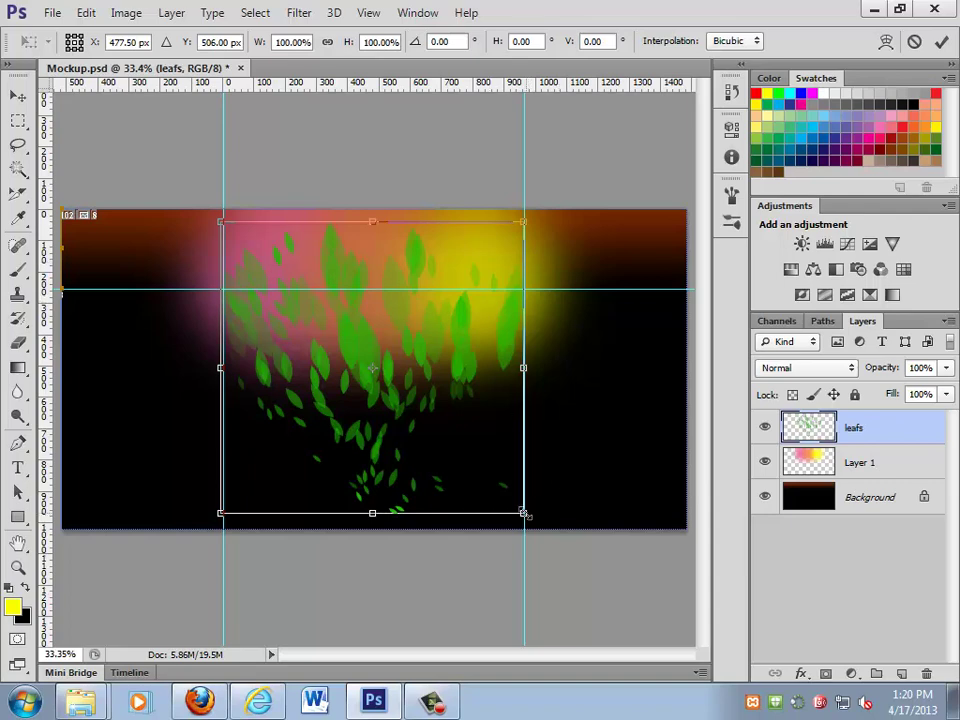
pyautogui.moveTo(523, 513); pyautogui.dragTo(265, 251)
pyautogui.press('Return')
pyautogui.press('b')
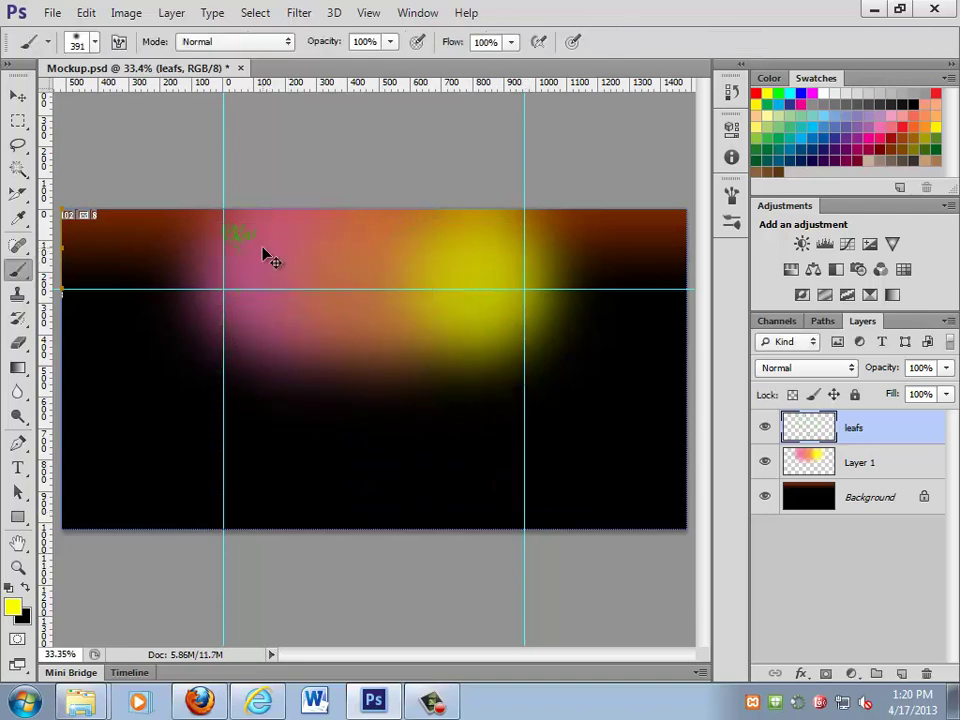
pyautogui.hotkey('ctrl', 't')
pyautogui.moveTo(266, 260); pyautogui.dragTo(575, 490)
pyautogui.press('Return')
pyautogui.press('b')
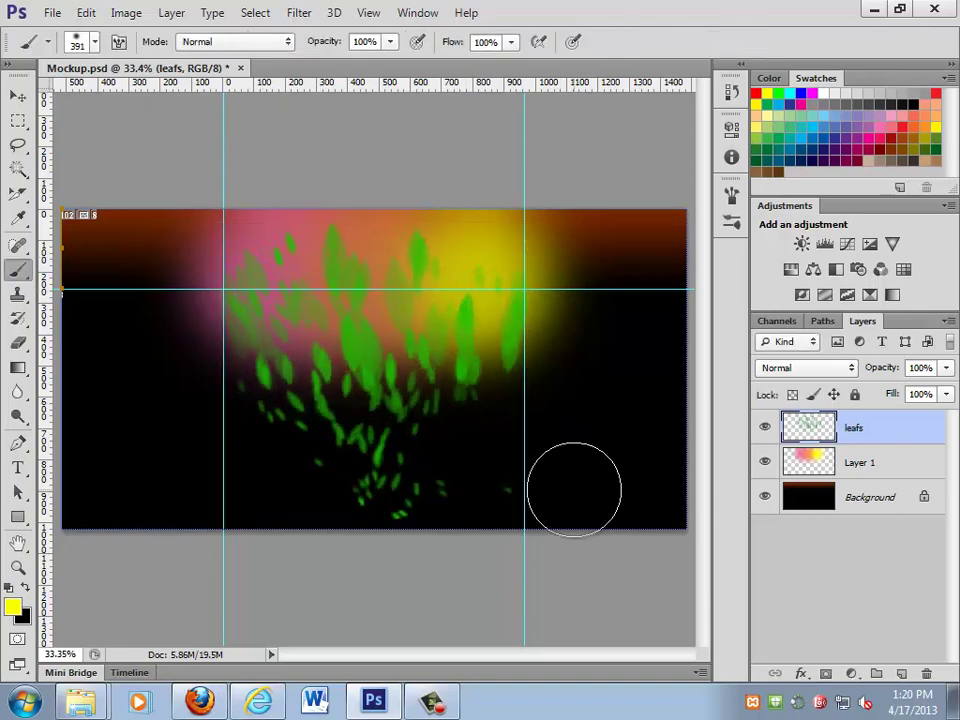
pyautogui.click(764, 462)
pyautogui.click(764, 500)
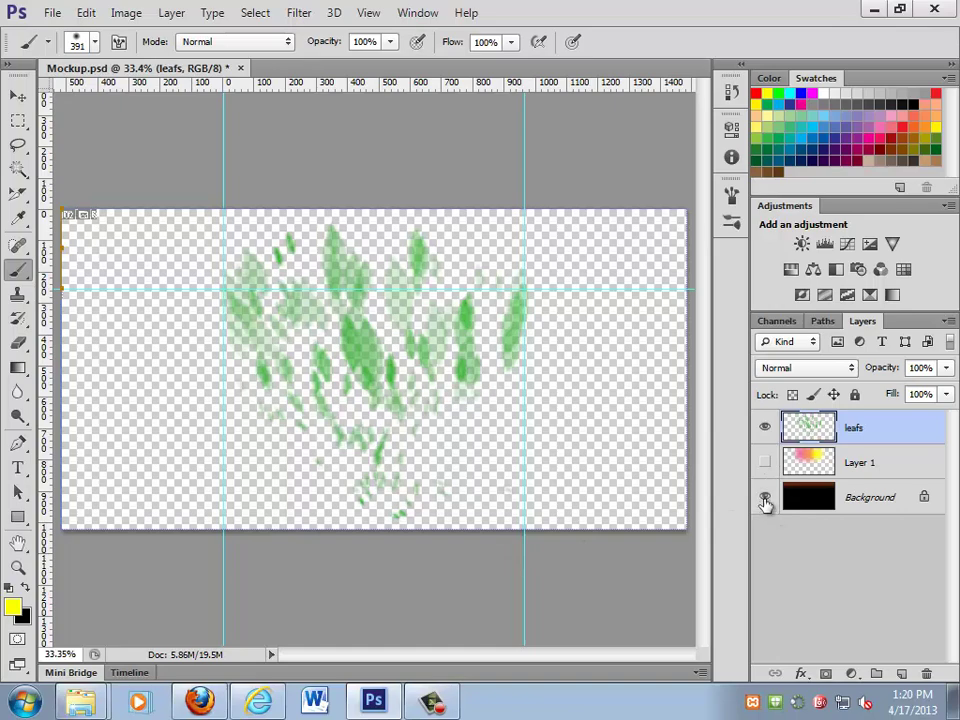
pyautogui.click(764, 499)
pyautogui.press('z')
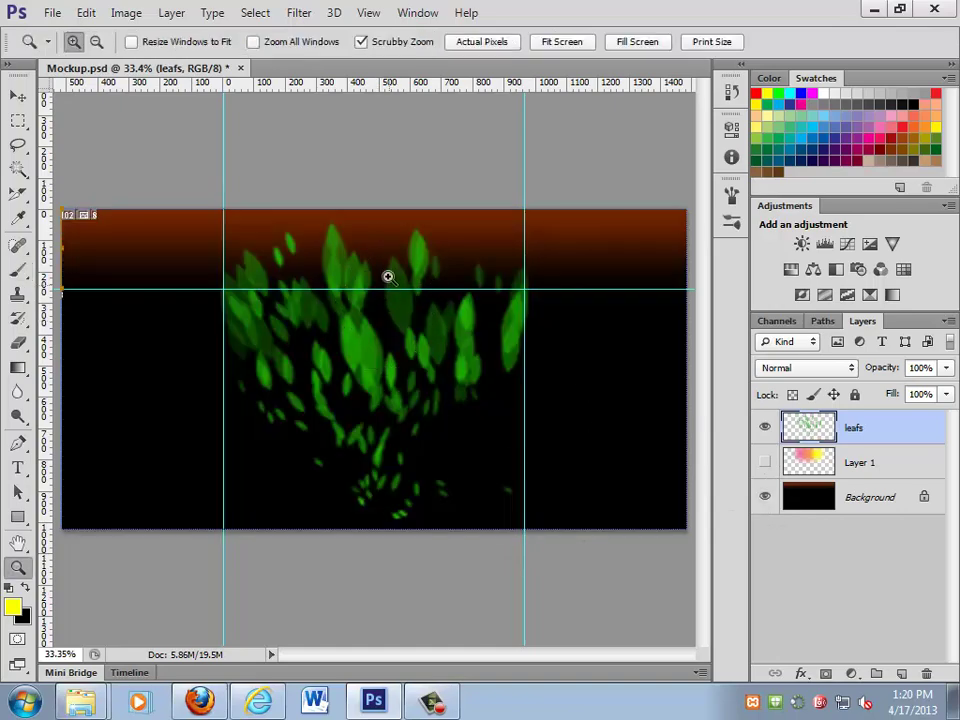
pyautogui.click(403, 272)
pyautogui.click(403, 272)
pyautogui.click(336, 279)
pyautogui.click(399, 261)
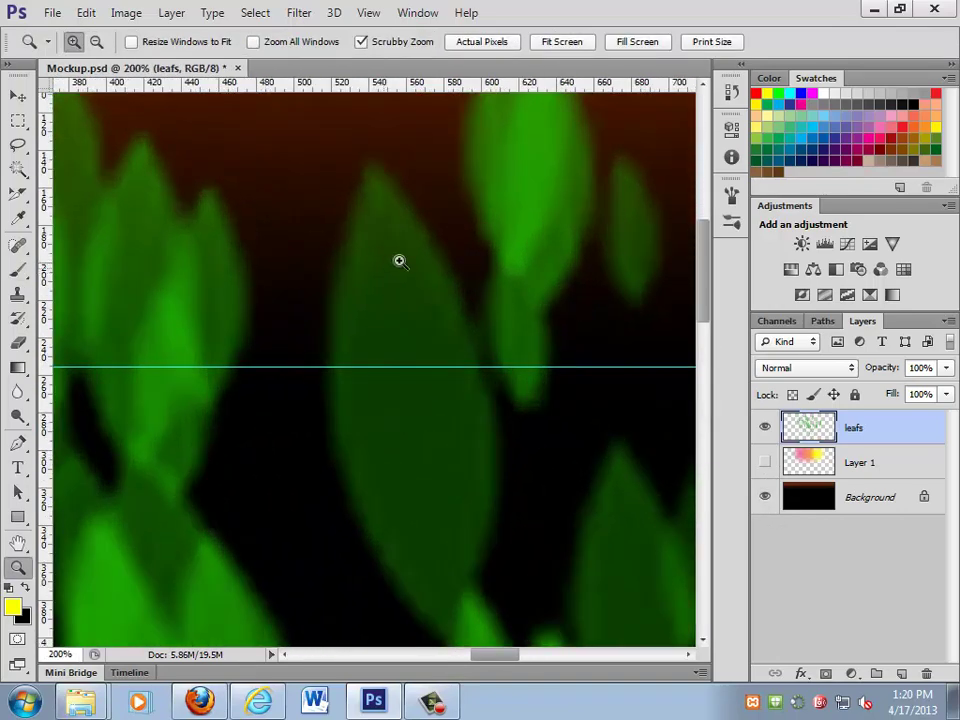
pyautogui.hotkey('ctrl', '0')
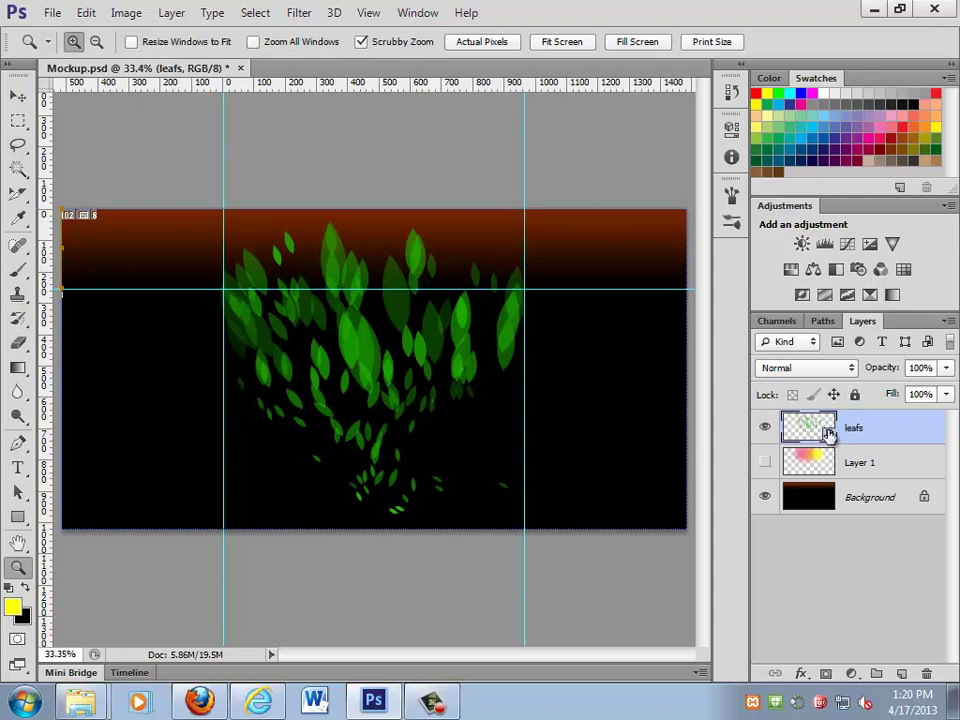
# - Open the leafs smart object, brush yellow over the upper-left leaves, and save it
pyautogui.hotkey('ctrl', 't')
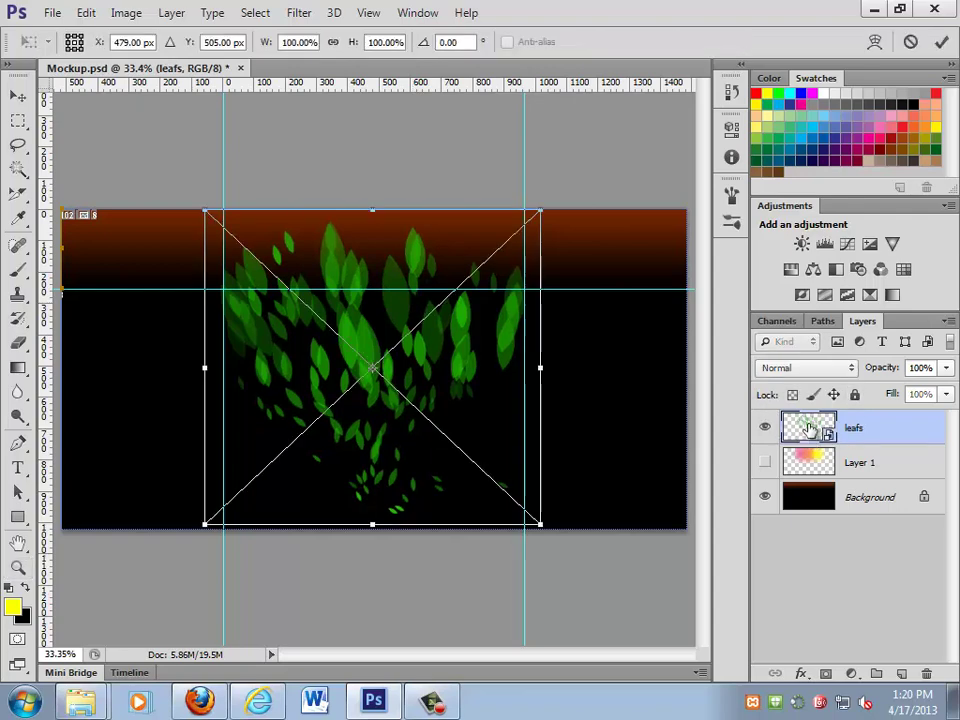
pyautogui.press('Return')
pyautogui.doubleClick(808, 428)
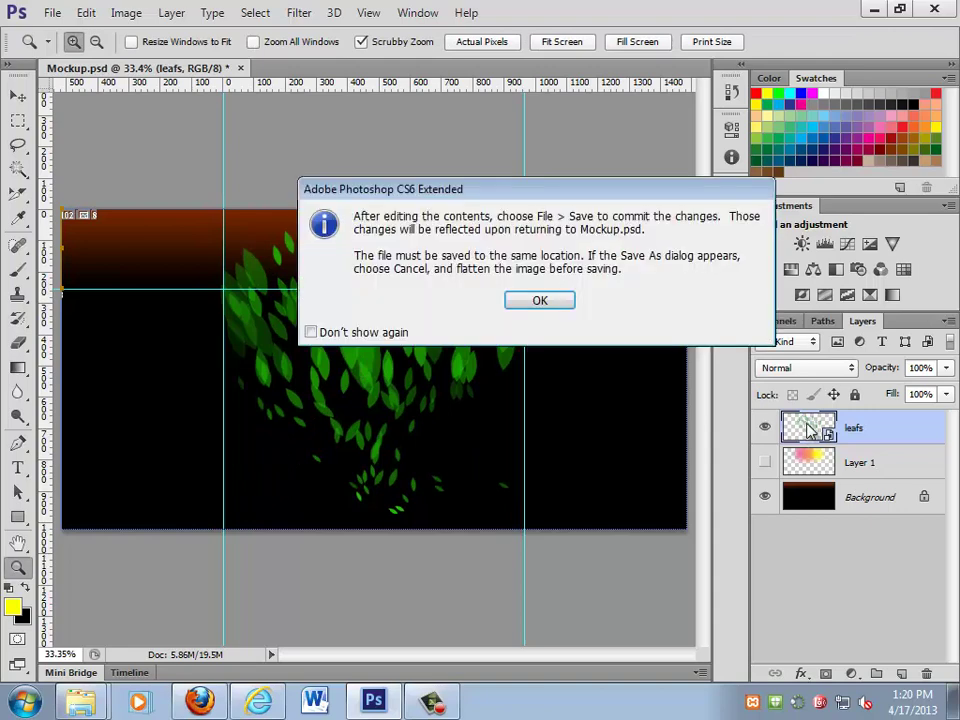
pyautogui.click(558, 300)
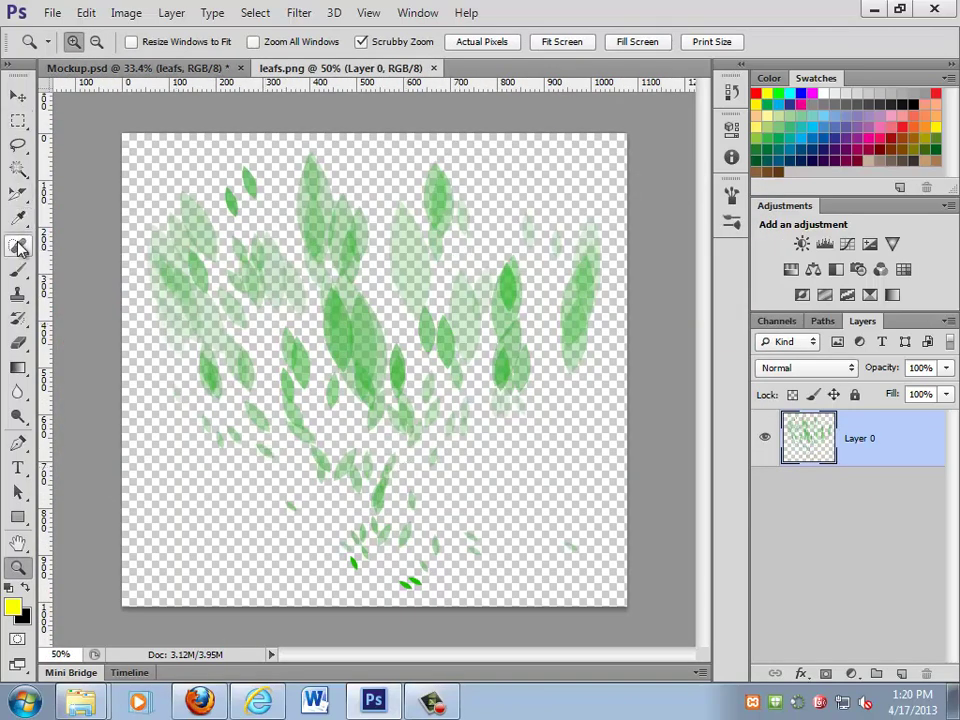
pyautogui.press('b')
pyautogui.moveTo(268, 246)
pyautogui.mouseDown()
pyautogui.moveTo(338, 253)
pyautogui.moveTo(452, 366)
pyautogui.moveTo(450, 435)
pyautogui.mouseUp()
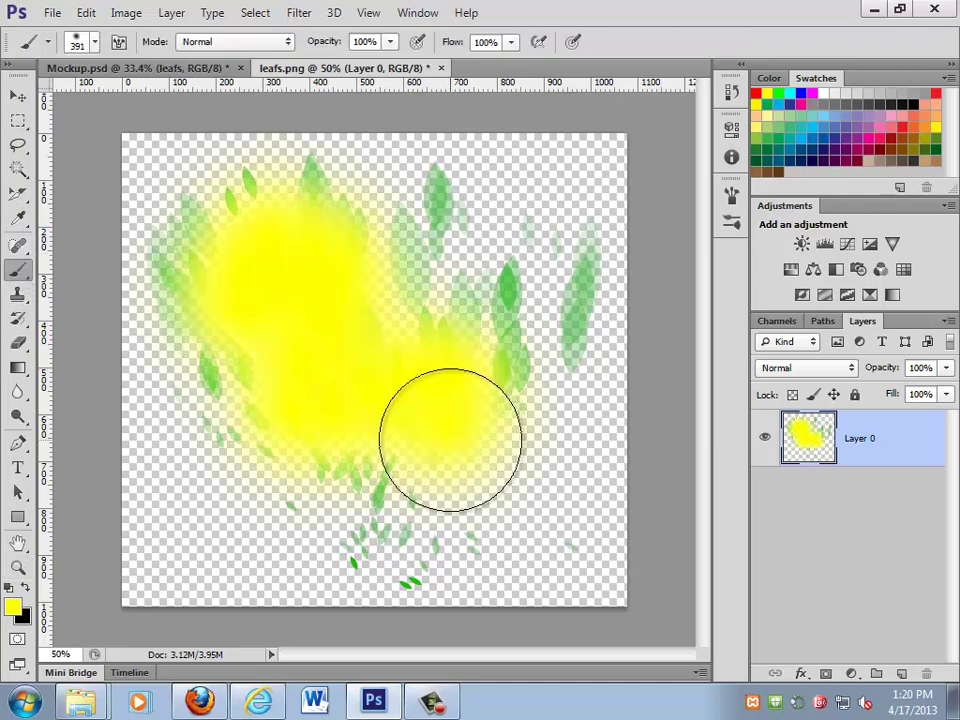
pyautogui.hotkey('ctrl', 's')
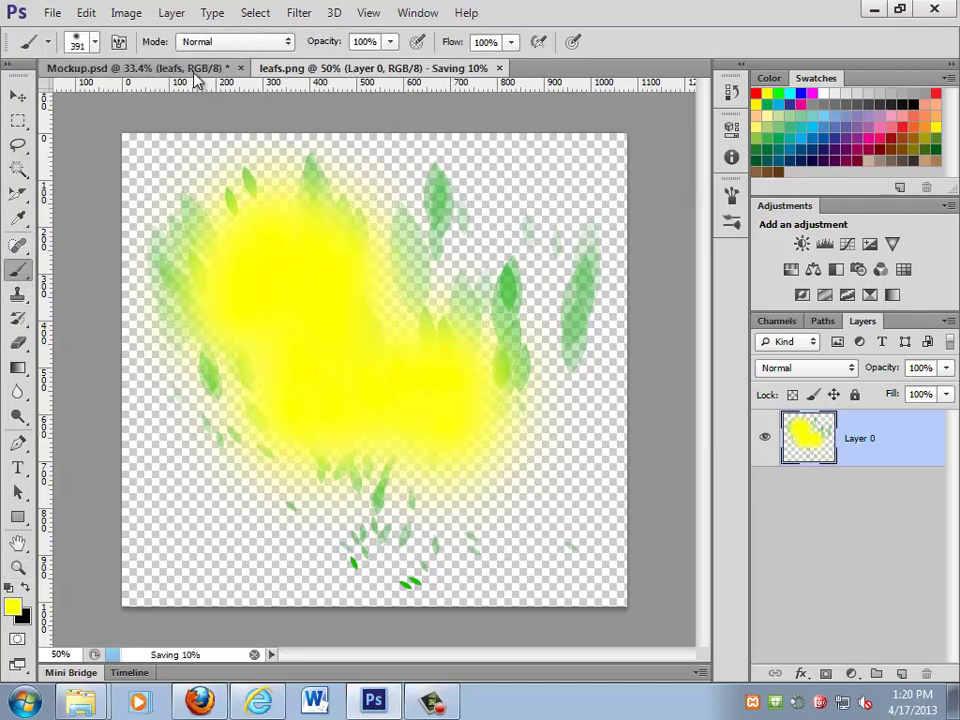
pyautogui.click(148, 66)
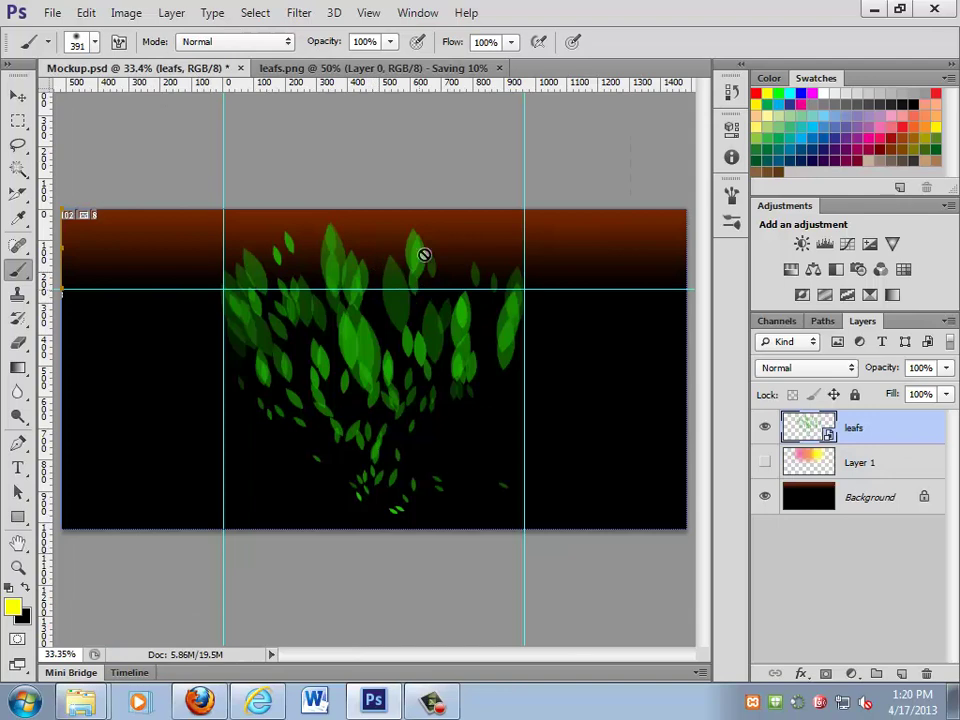
# - Back in Mockup.psd, slightly shrink the leafs layer with Free Transform
pyautogui.click(380, 68)
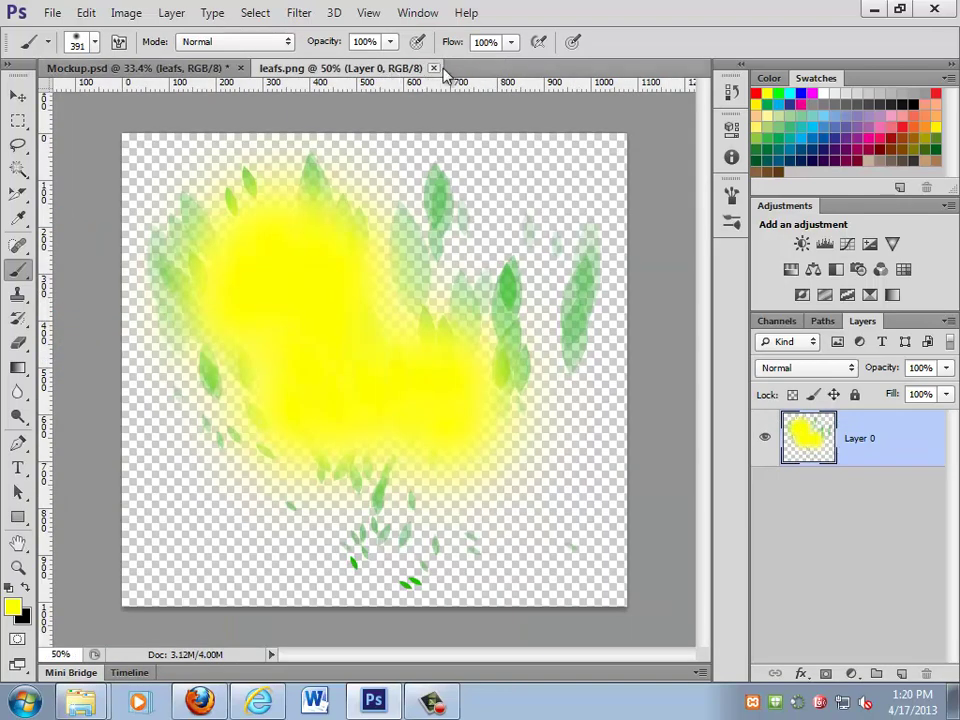
pyautogui.click(205, 68)
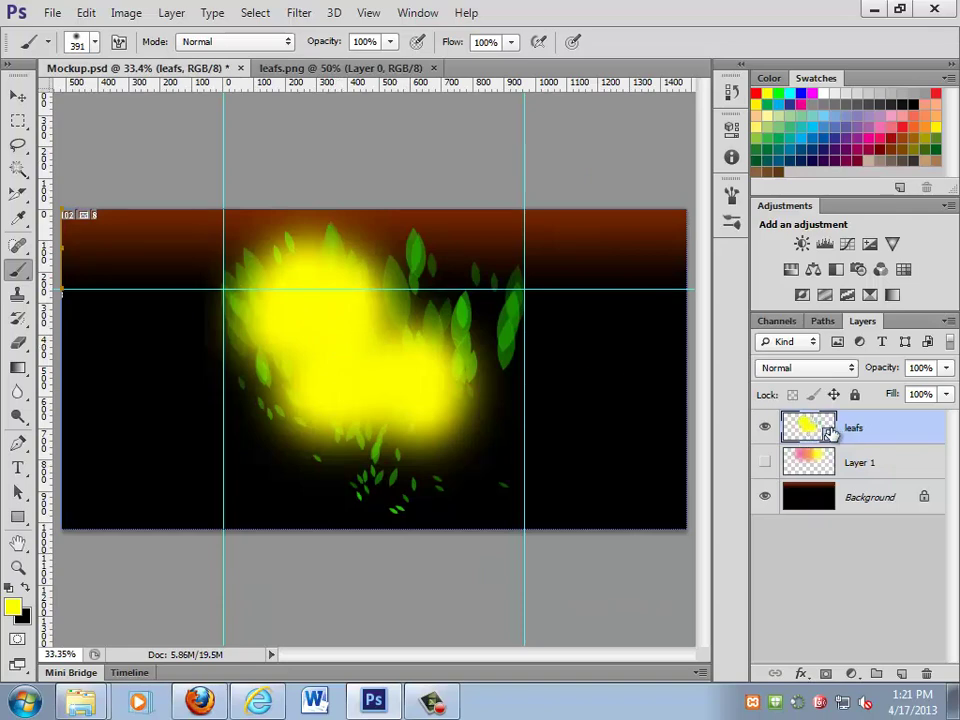
pyautogui.hotkey('ctrl', 't')
pyautogui.moveTo(545, 535)
pyautogui.mouseDown()
pyautogui.moveTo(364, 315)
pyautogui.moveTo(268, 272)
pyautogui.moveTo(524, 506)
pyautogui.mouseUp()
pyautogui.press('Return')
pyautogui.press('b')
pyautogui.hotkey('ctrl', 't')
pyautogui.press('Return')
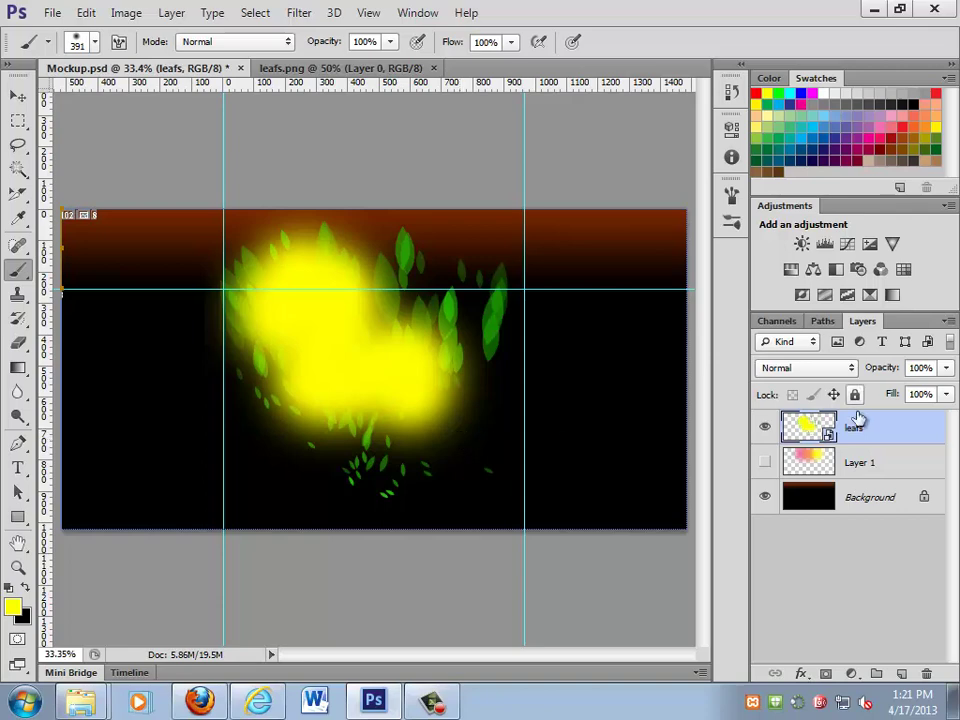
# - Undo the yellow glow painting and rasterize the leafs layer
pyautogui.moveTo(825, 425); pyautogui.dragTo(828, 430)
pyautogui.hotkey('ctrl', 'z')
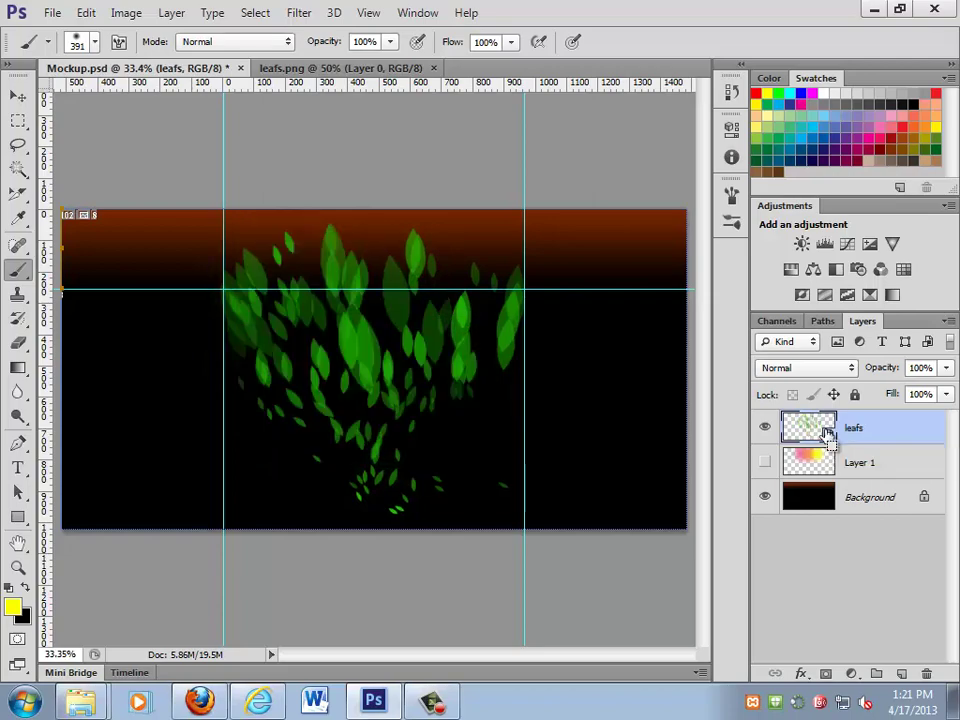
pyautogui.rightClick(822, 430)
pyautogui.rightClick(870, 428)
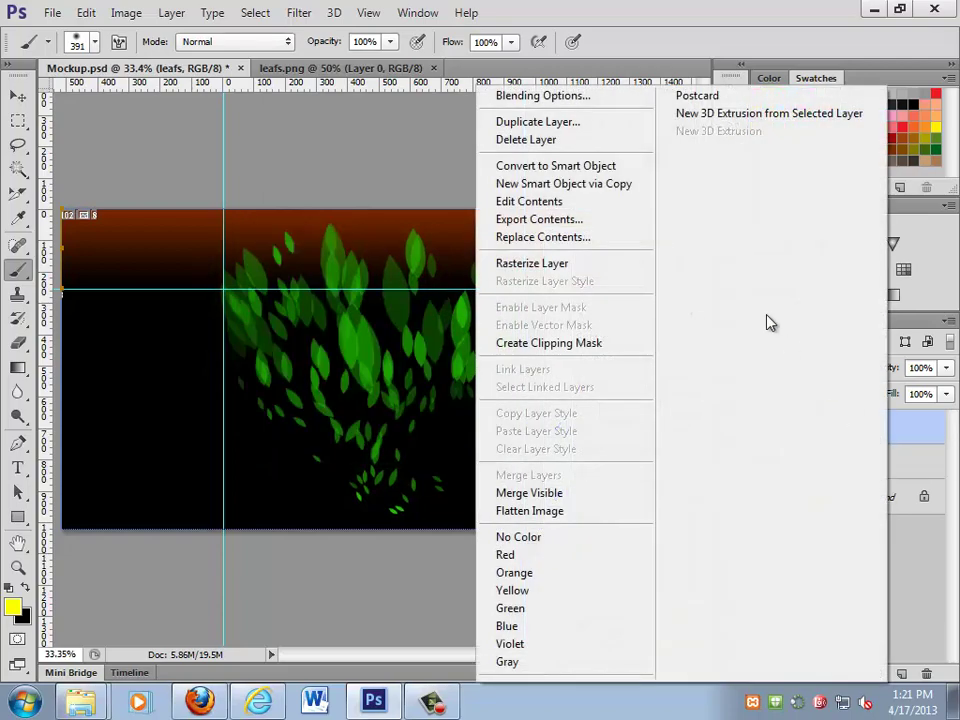
pyautogui.click(567, 263)
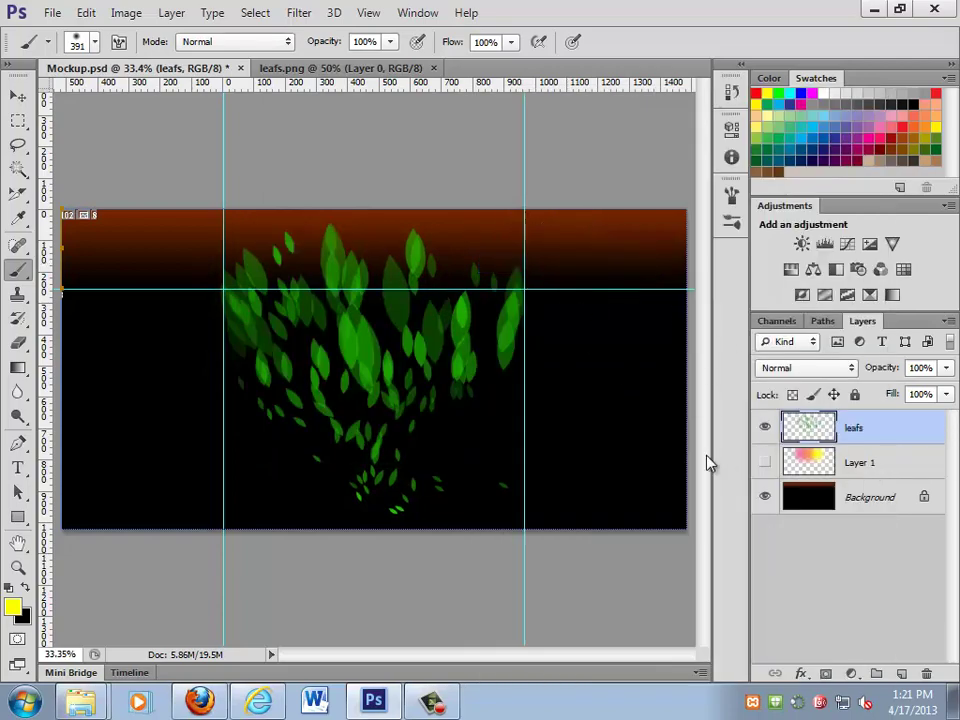
# - Rotate the leaves about 8 degrees and shrink them to about 93% with Free Transform
pyautogui.hotkey('ctrl', 't')
pyautogui.moveTo(535, 520); pyautogui.dragTo(546, 489)
pyautogui.press('Return')
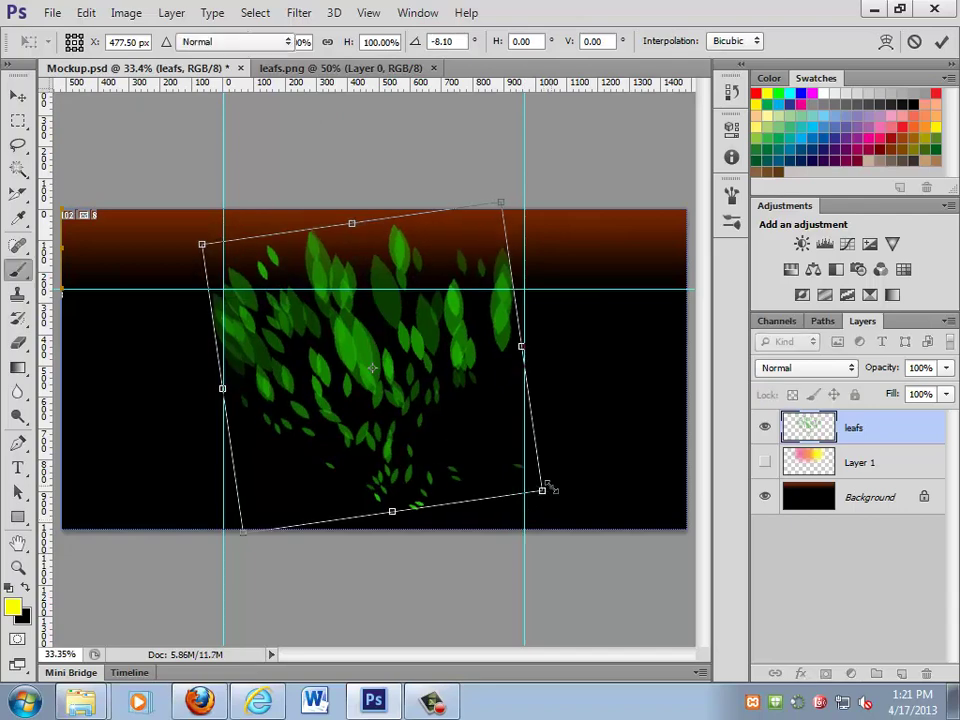
pyautogui.hotkey('ctrl', 't')
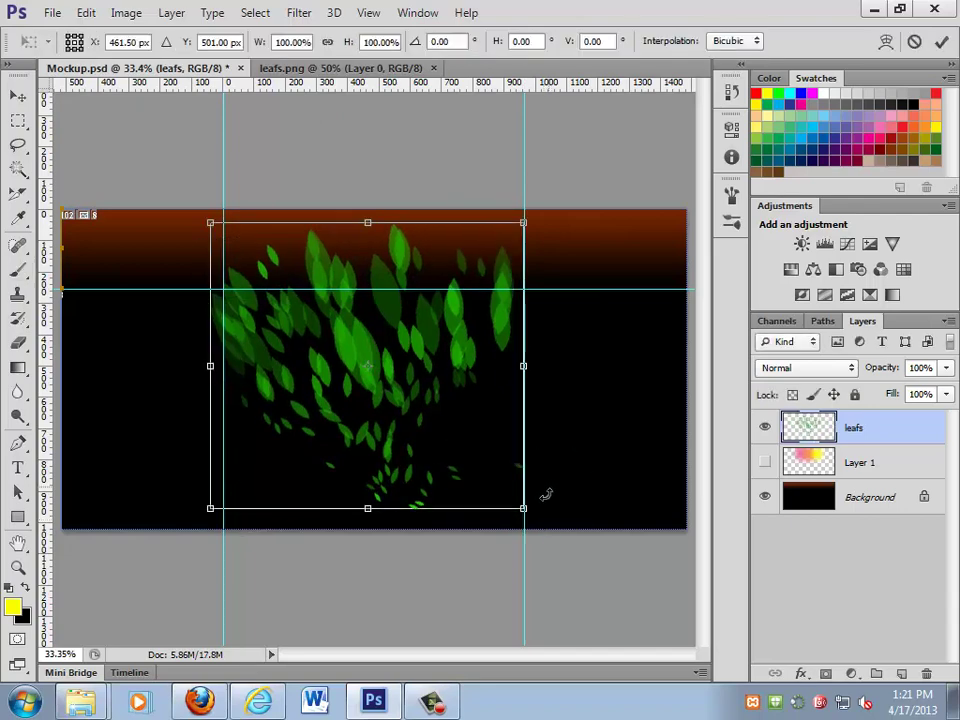
pyautogui.moveTo(525, 507); pyautogui.dragTo(447, 438)
pyautogui.press('Return')
# - Step back in History to the original smart-object leaves
pyautogui.hotkey('ctrl', 't')
pyautogui.press('Return')
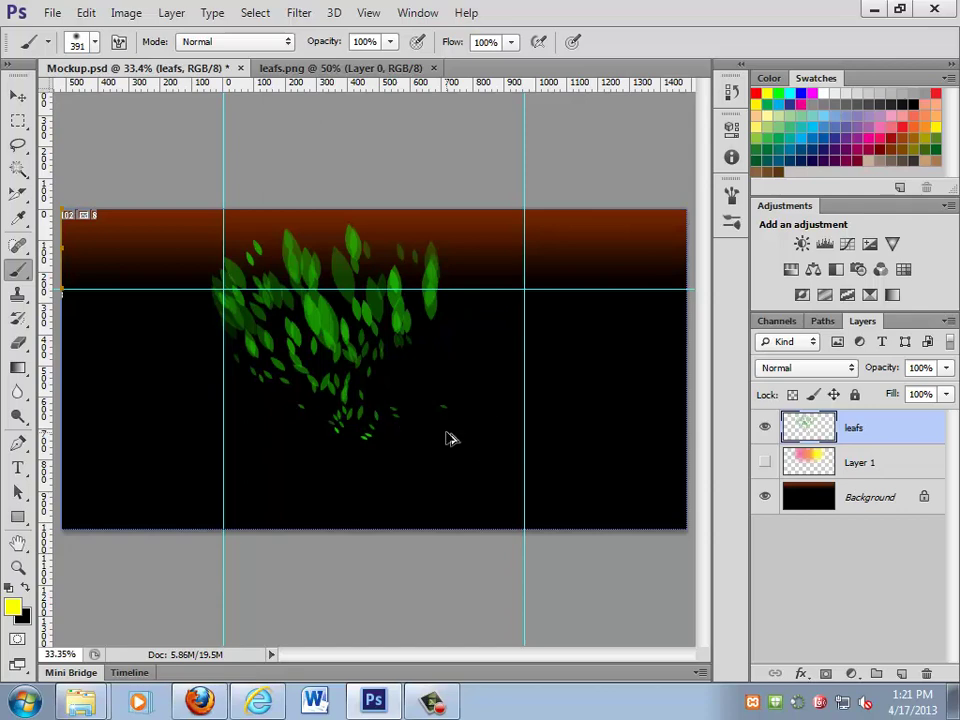
pyautogui.hotkey('ctrl', 'alt', 'z')
pyautogui.hotkey('ctrl', 'alt', 'z')
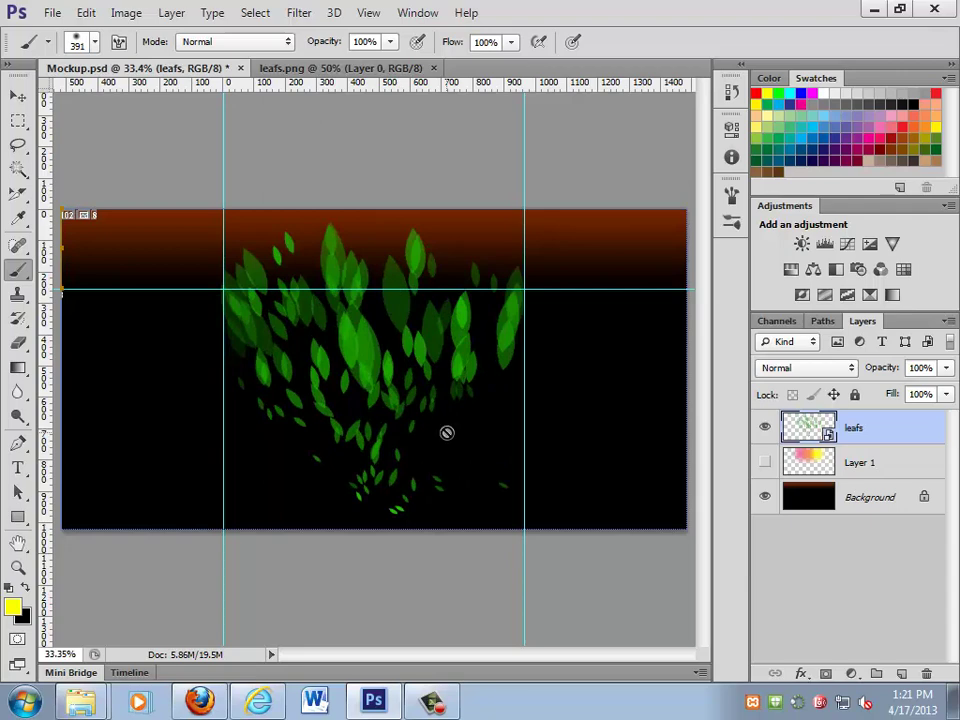
# - Scale the leafs layer to about 73% and move it up into the brown header
pyautogui.press('v')
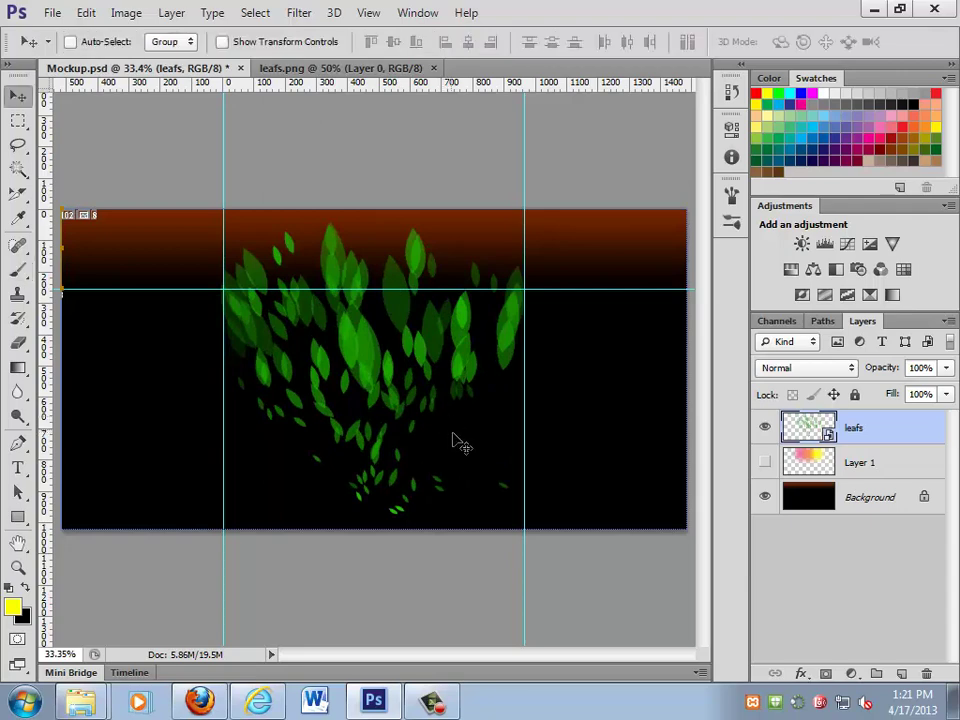
pyautogui.moveTo(454, 443); pyautogui.dragTo(453, 430)
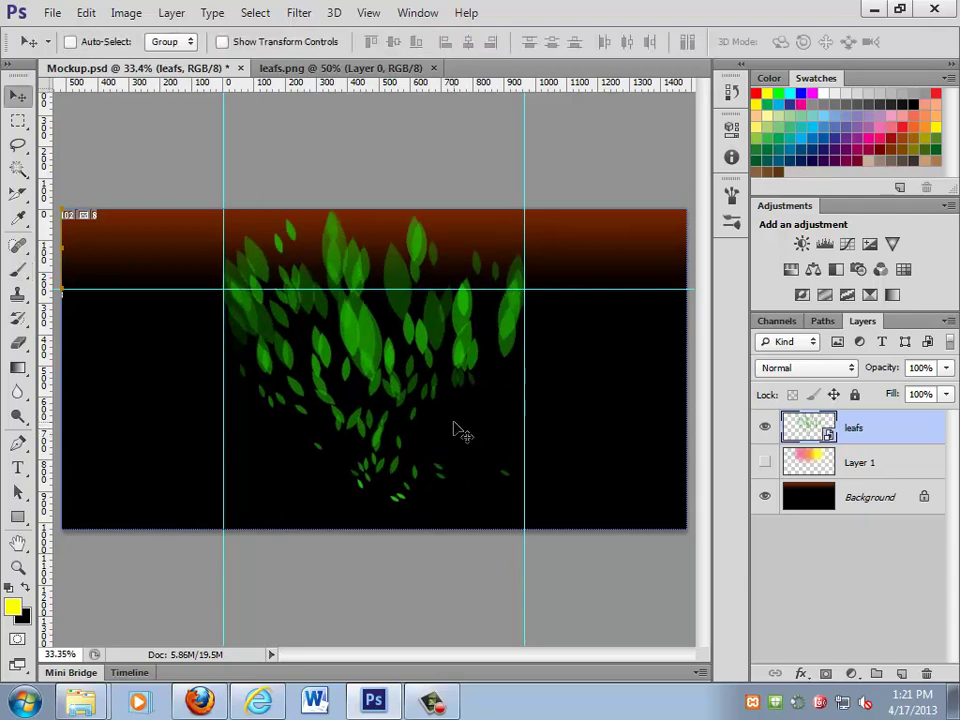
pyautogui.hotkey('ctrl', 't')
pyautogui.moveTo(542, 514); pyautogui.dragTo(499, 471)
pyautogui.moveTo(398, 415); pyautogui.dragTo(393, 344)
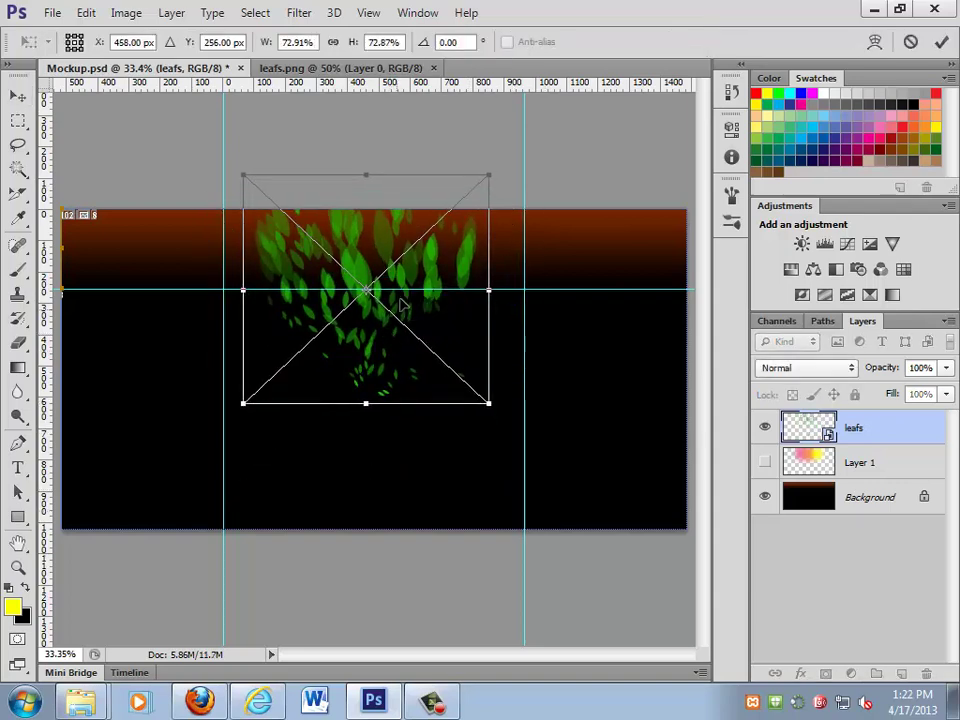
pyautogui.press('Return')
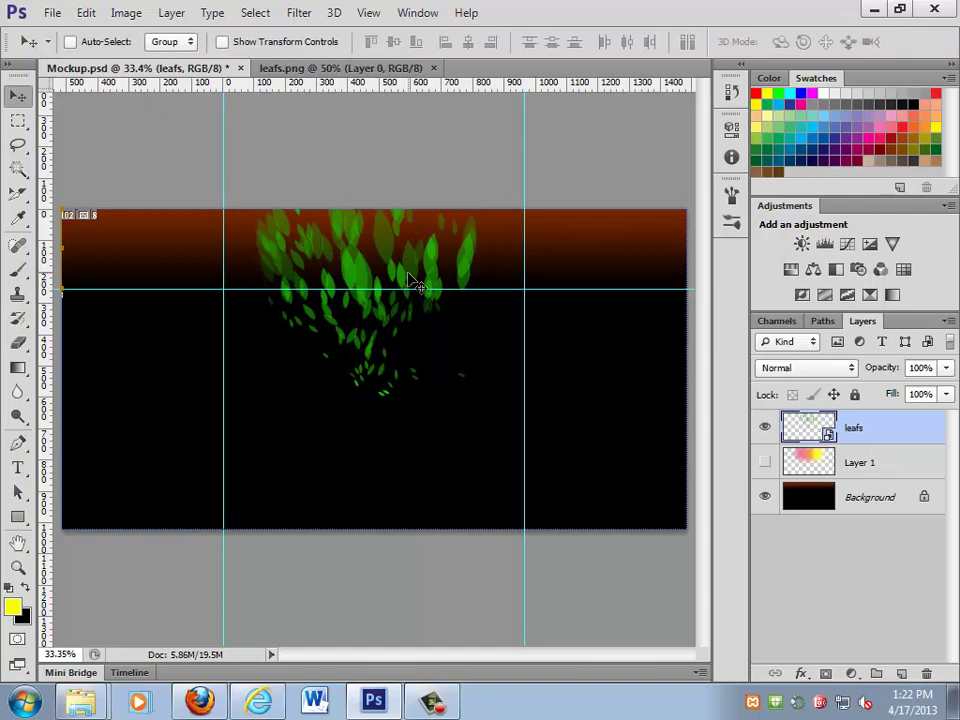
pyautogui.moveTo(414, 274); pyautogui.dragTo(510, 348)
pyautogui.moveTo(512, 347); pyautogui.dragTo(622, 483)
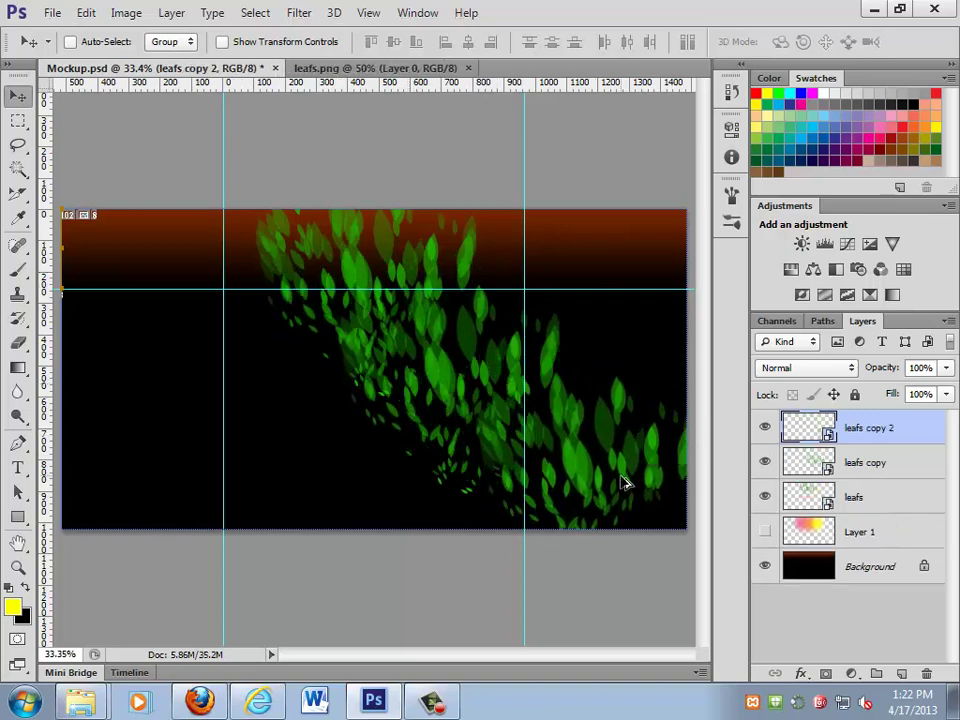
pyautogui.doubleClick(806, 427)
pyautogui.click(538, 301)
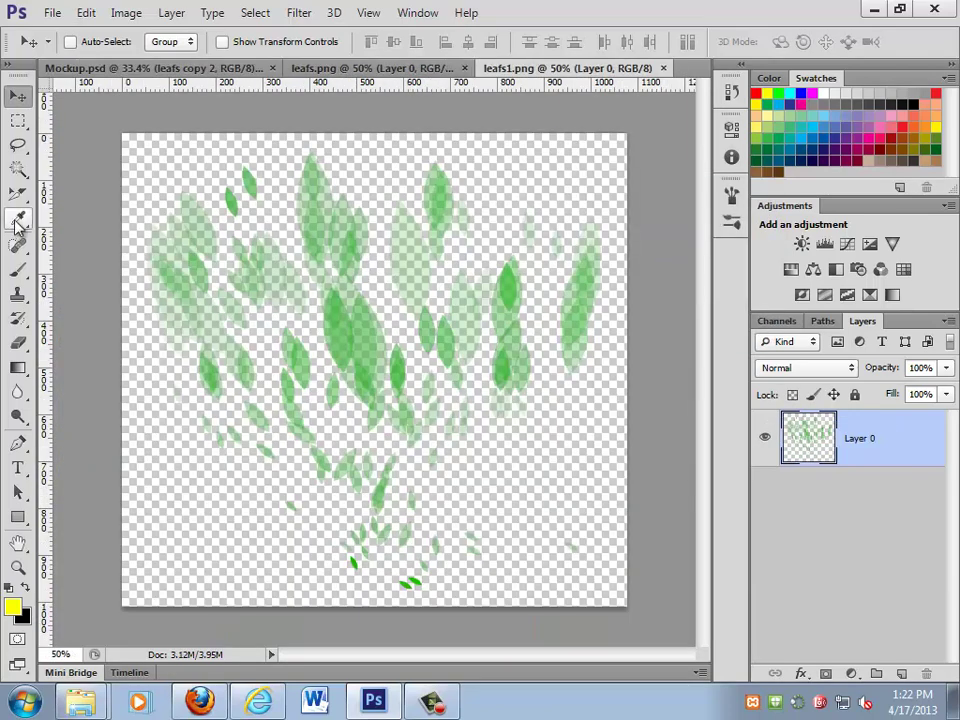
pyautogui.click(17, 270)
pyautogui.moveTo(420, 210); pyautogui.dragTo(400, 390)
pyautogui.hotkey('ctrl', 's')
pyautogui.hotkey('ctrl', 'w')
pyautogui.click(466, 263)
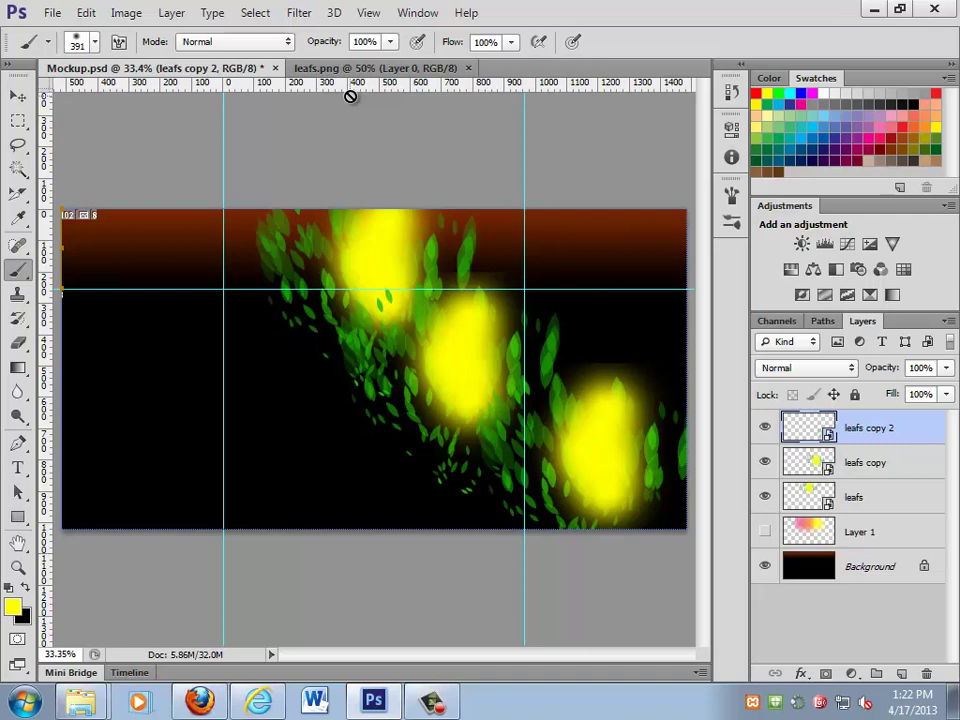
pyautogui.hotkey('ctrl', 'alt', 'z')
pyautogui.hotkey('ctrl', 'alt', 'z')
pyautogui.hotkey('ctrl', 'alt', 'z')
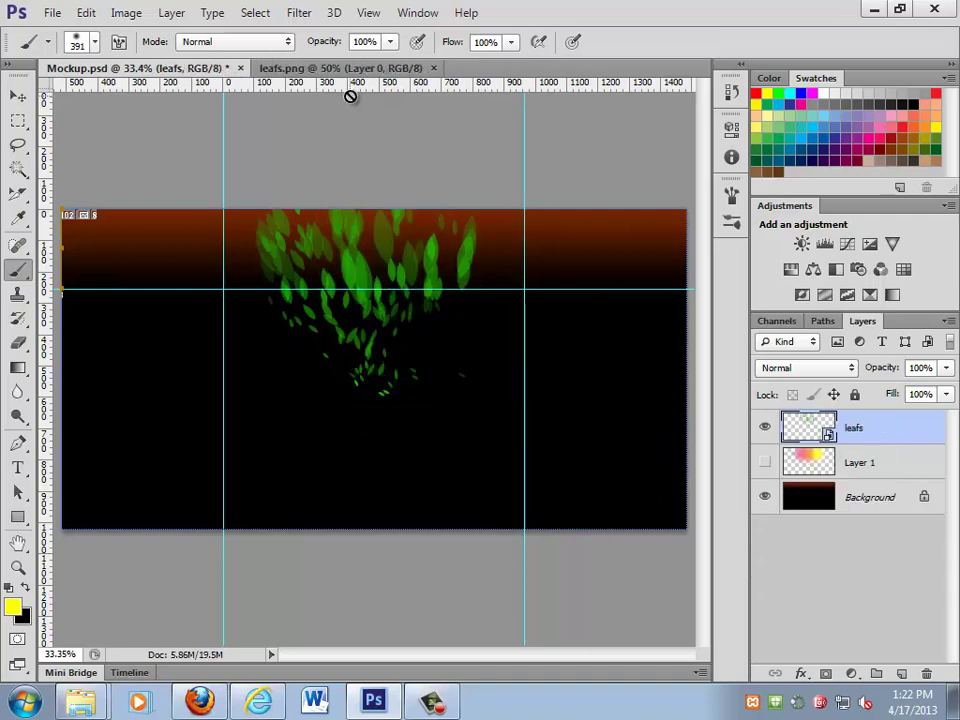
# - Rasterize the leafs layer into plain pixels and bring up the Filter menu
pyautogui.click(18, 95)
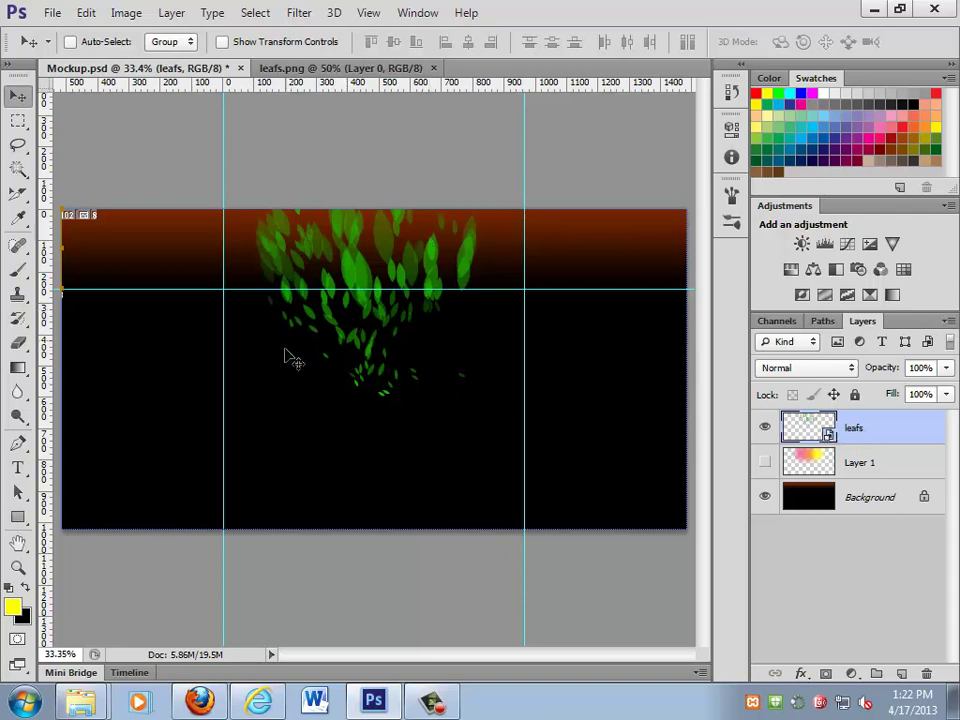
pyautogui.rightClick(911, 427)
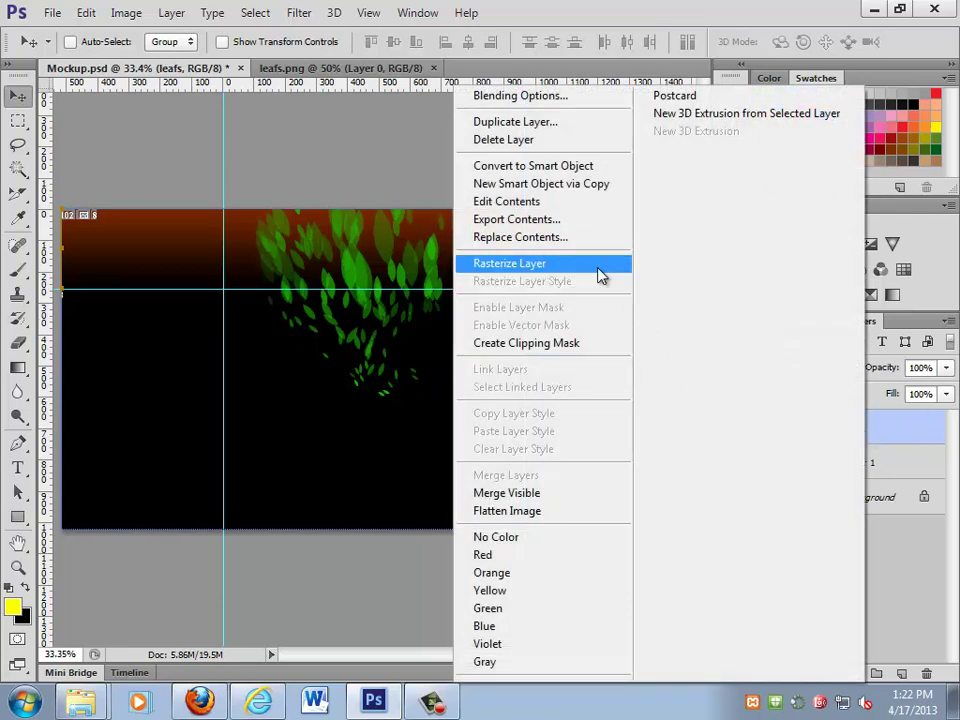
pyautogui.click(601, 276)
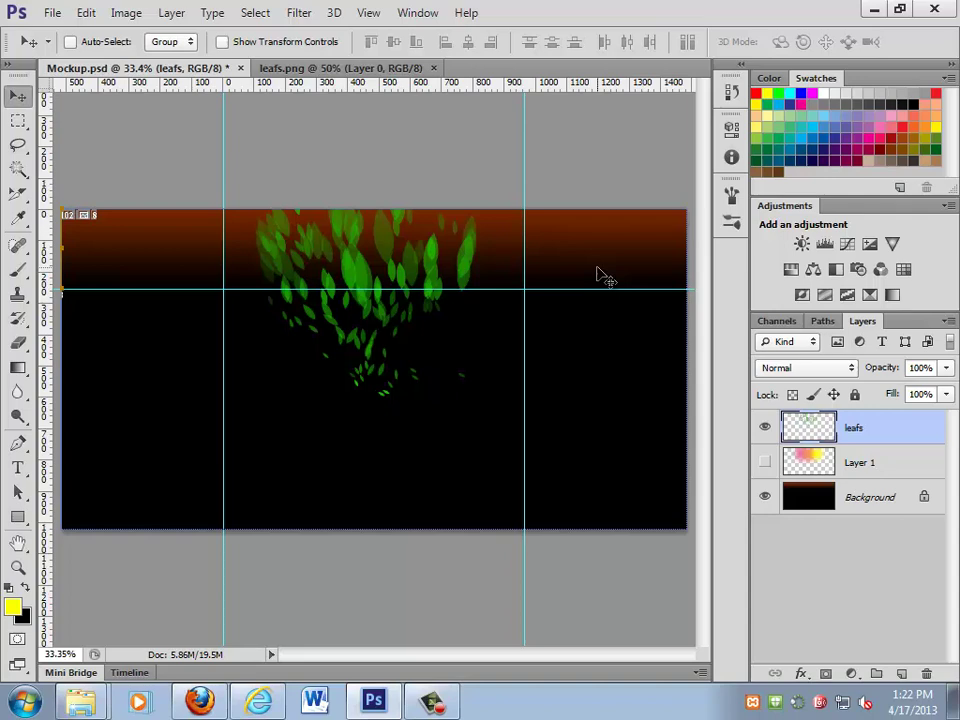
pyautogui.click(296, 14)
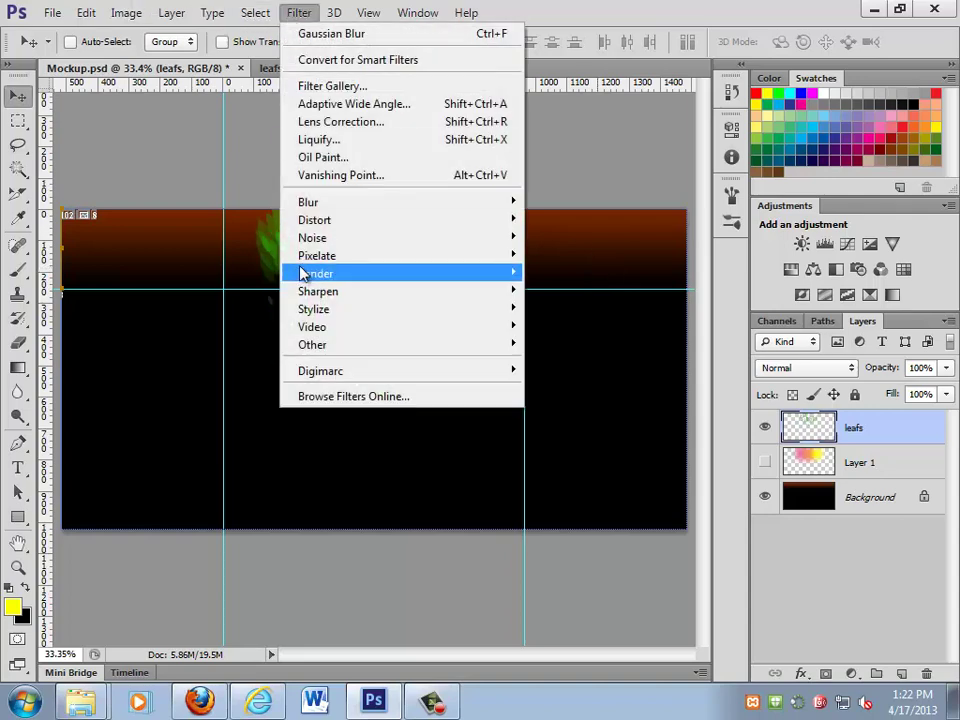
# - Apply Pixelate > Mosaic with an 80 square cell size to the leafs layer
pyautogui.moveTo(305, 274)
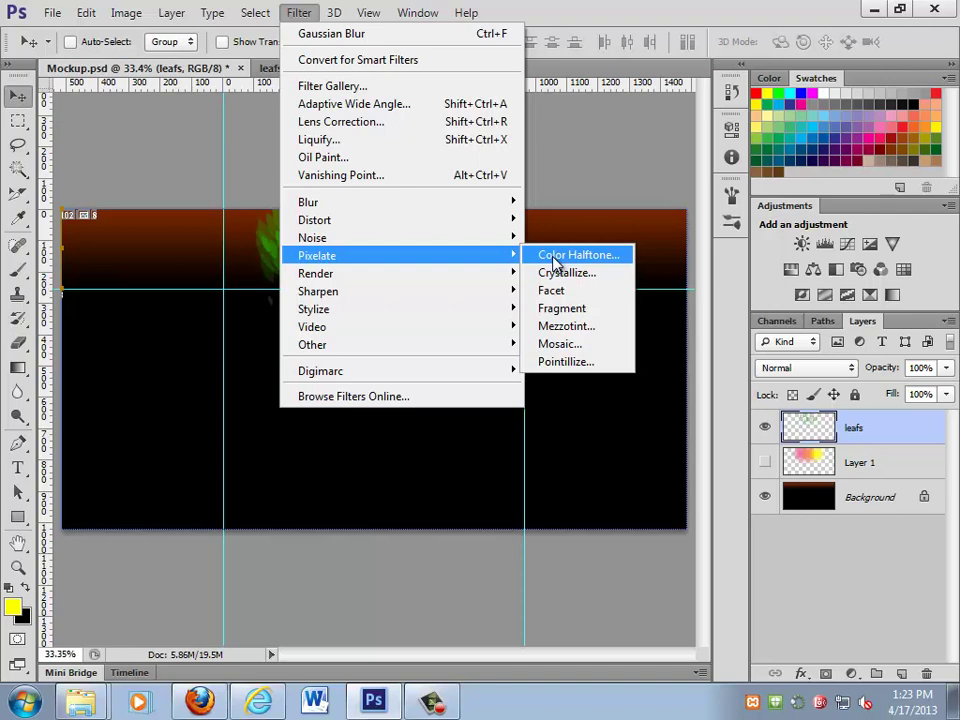
pyautogui.click(574, 345)
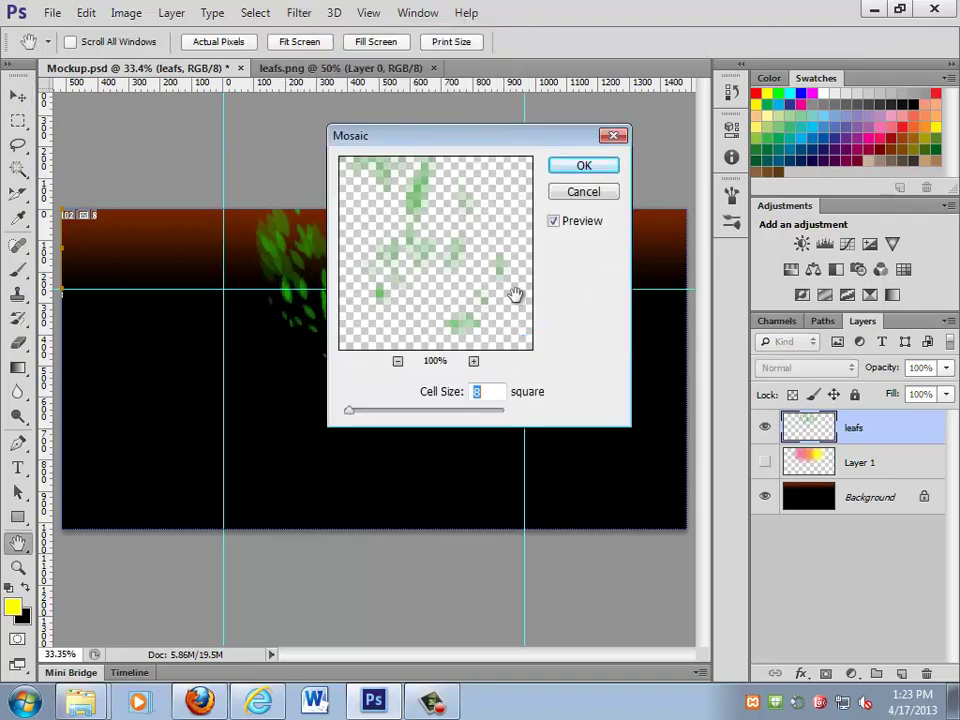
pyautogui.moveTo(349, 410); pyautogui.dragTo(389, 410)
pyautogui.moveTo(426, 148); pyautogui.dragTo(622, 113)
pyautogui.moveTo(585, 377); pyautogui.dragTo(589, 381)
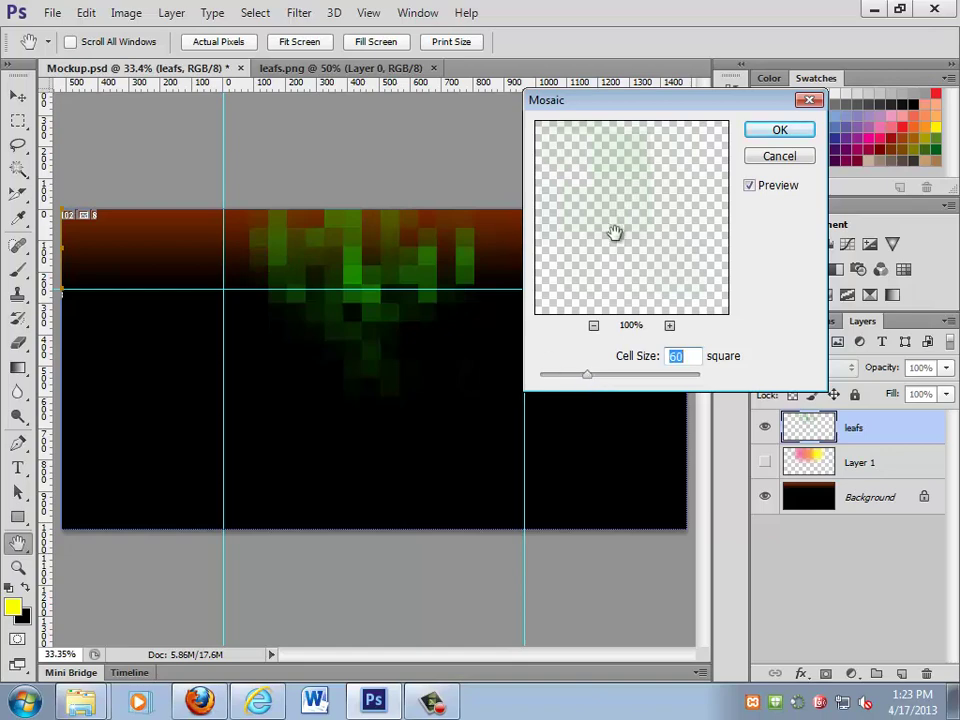
pyautogui.moveTo(588, 381)
pyautogui.mouseDown()
pyautogui.moveTo(619, 381)
pyautogui.moveTo(605, 378)
pyautogui.mouseUp()
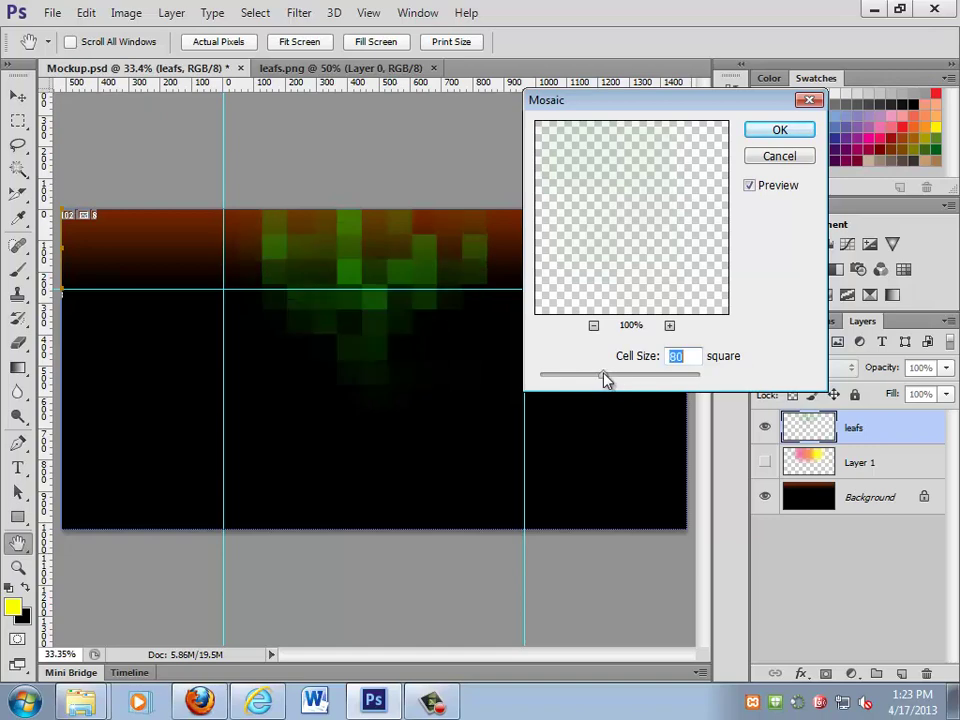
pyautogui.click(779, 130)
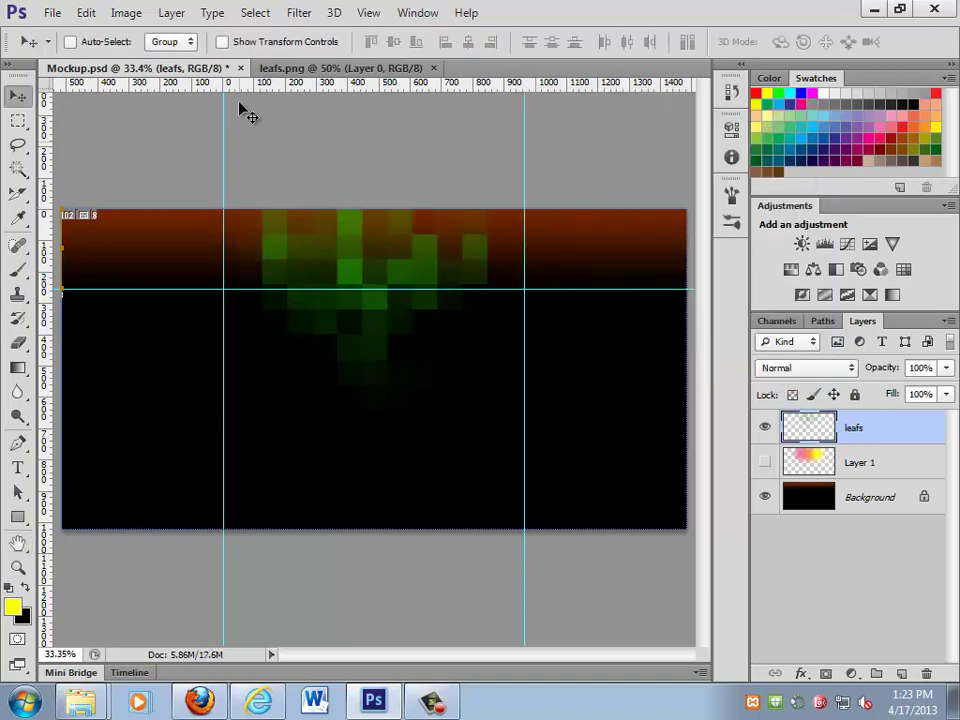
pyautogui.click(296, 13)
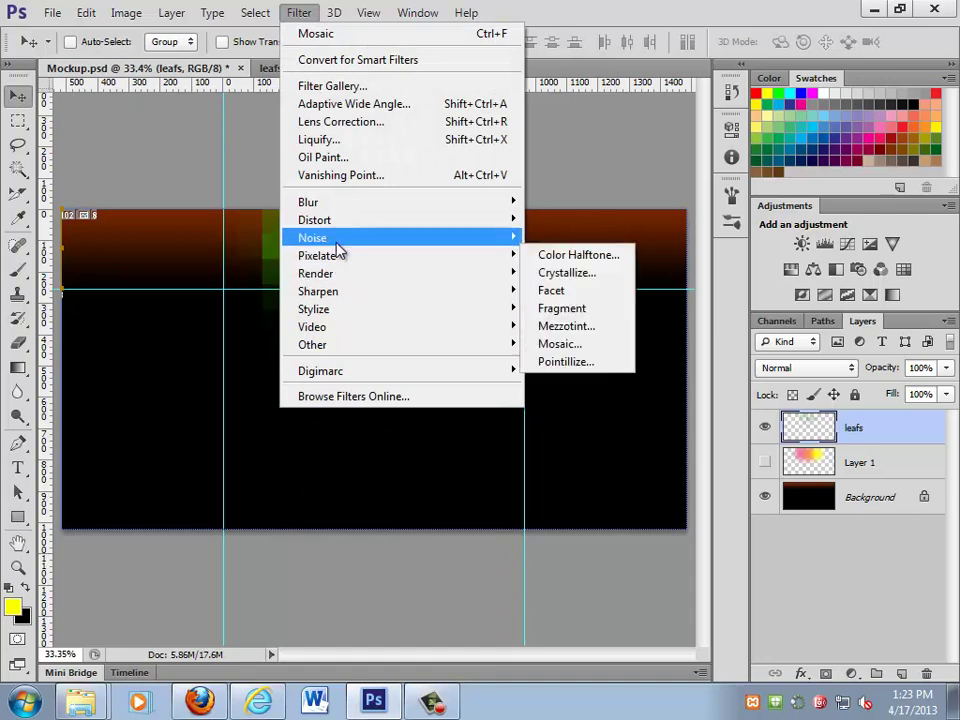
# - Open the Filter Gallery and choose the Artistic Film Grain effect
pyautogui.moveTo(506, 240)
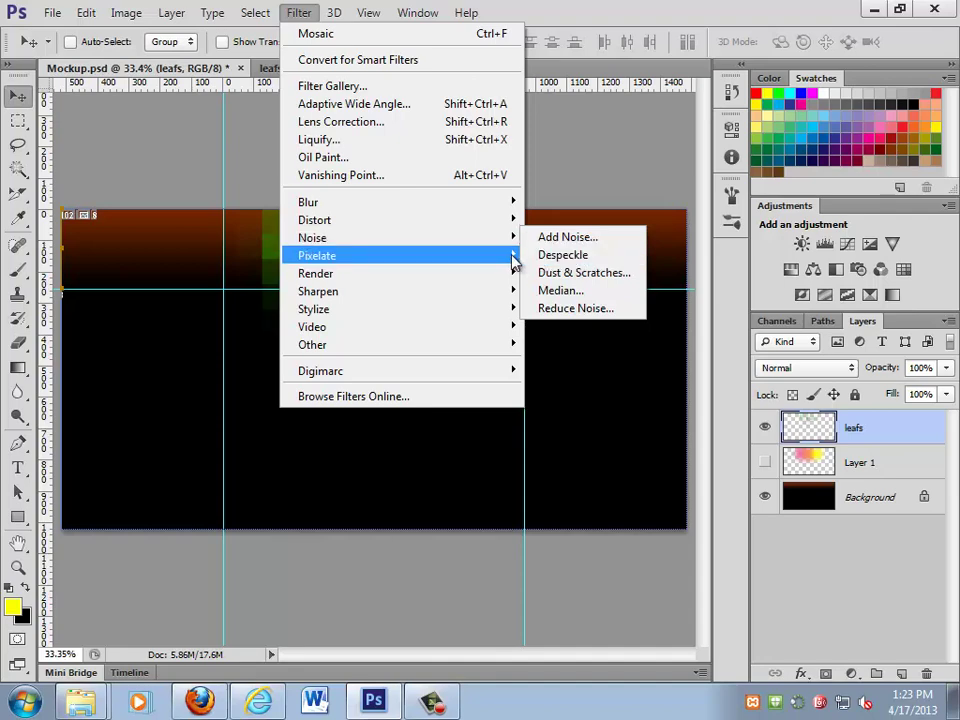
pyautogui.moveTo(515, 262)
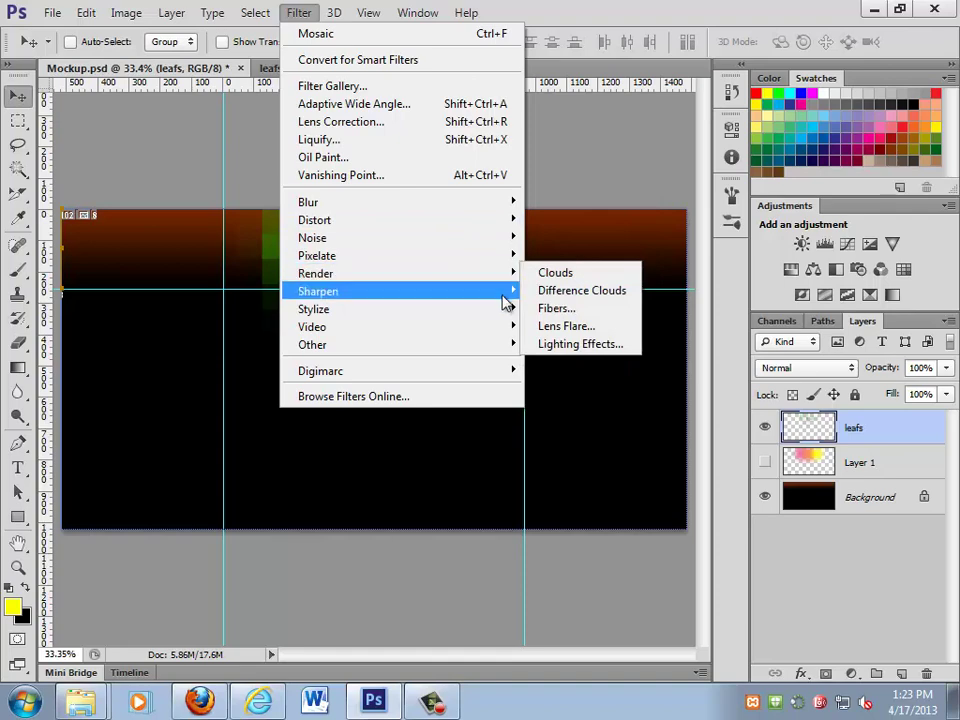
pyautogui.click(435, 88)
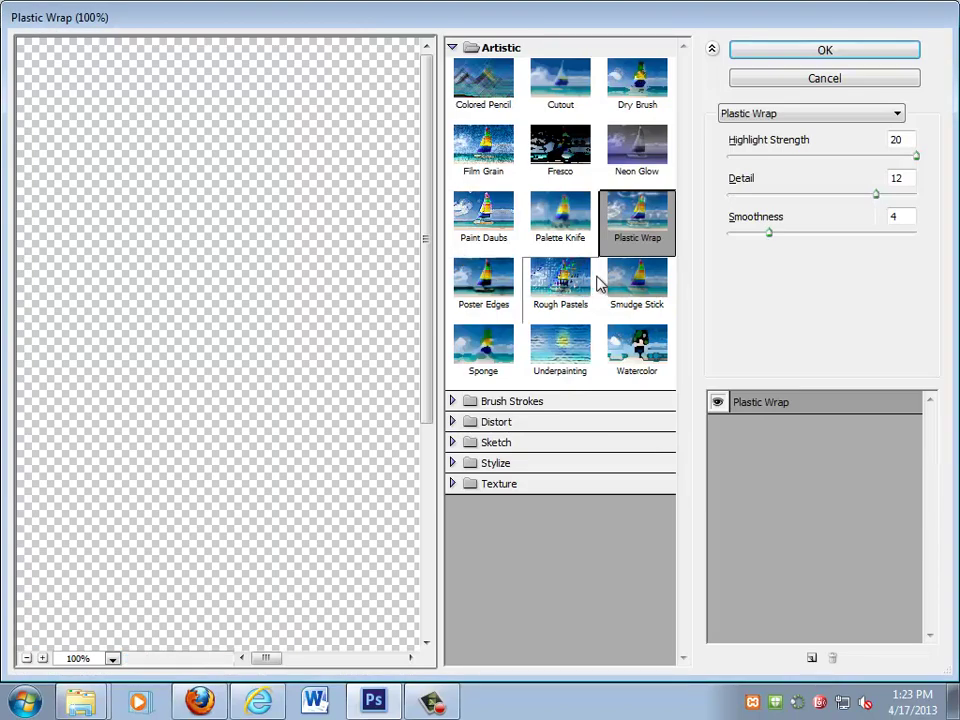
pyautogui.click(521, 401)
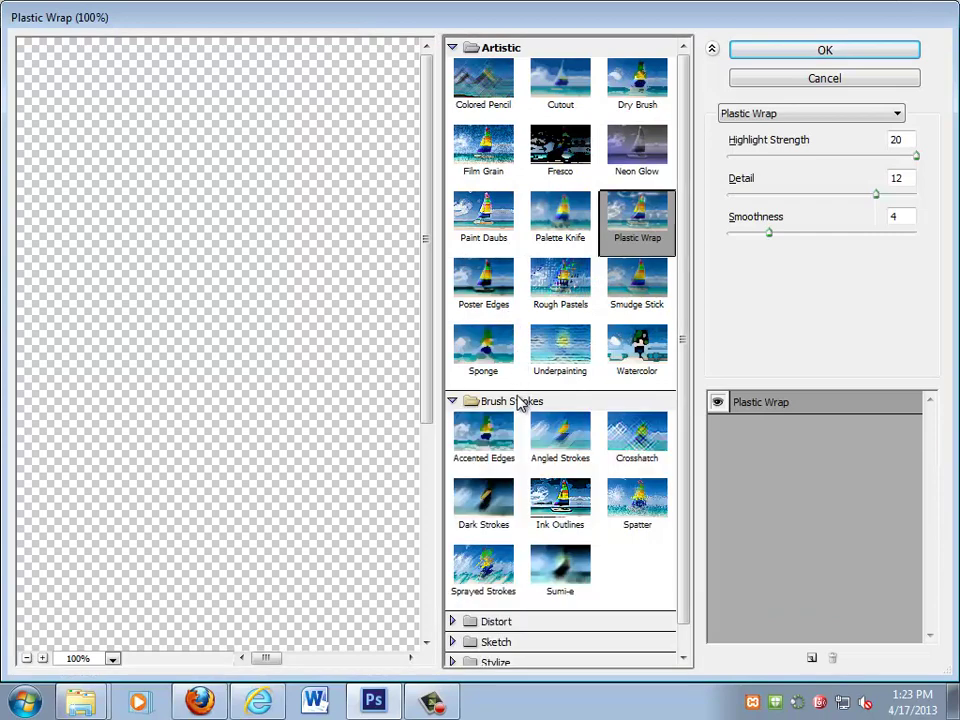
pyautogui.click(521, 401)
pyautogui.click(484, 160)
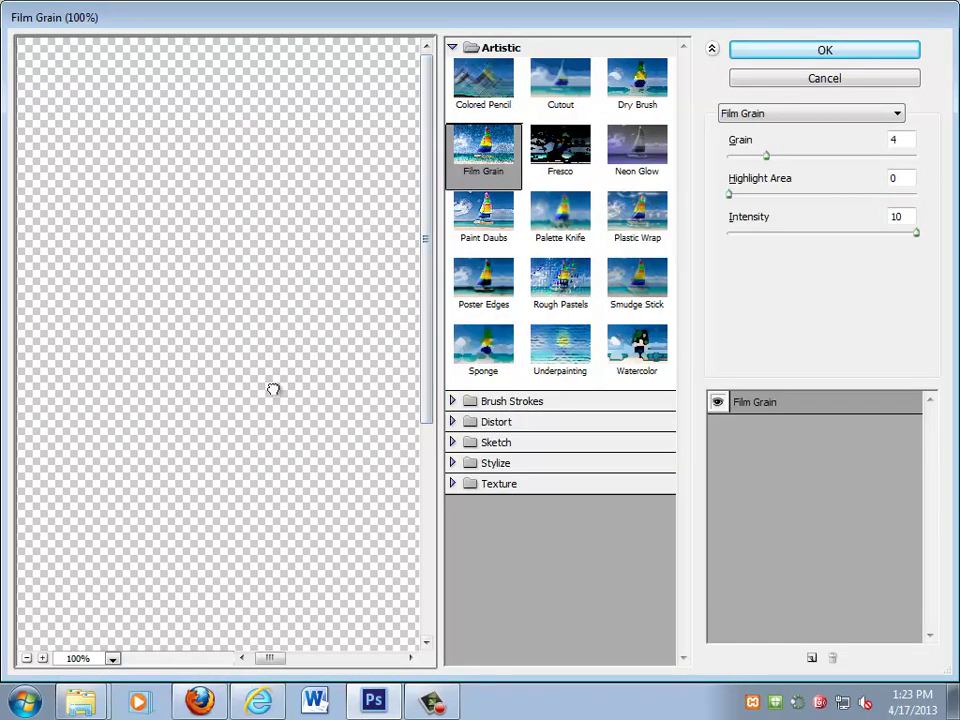
pyautogui.moveTo(273, 389); pyautogui.dragTo(3, 384)
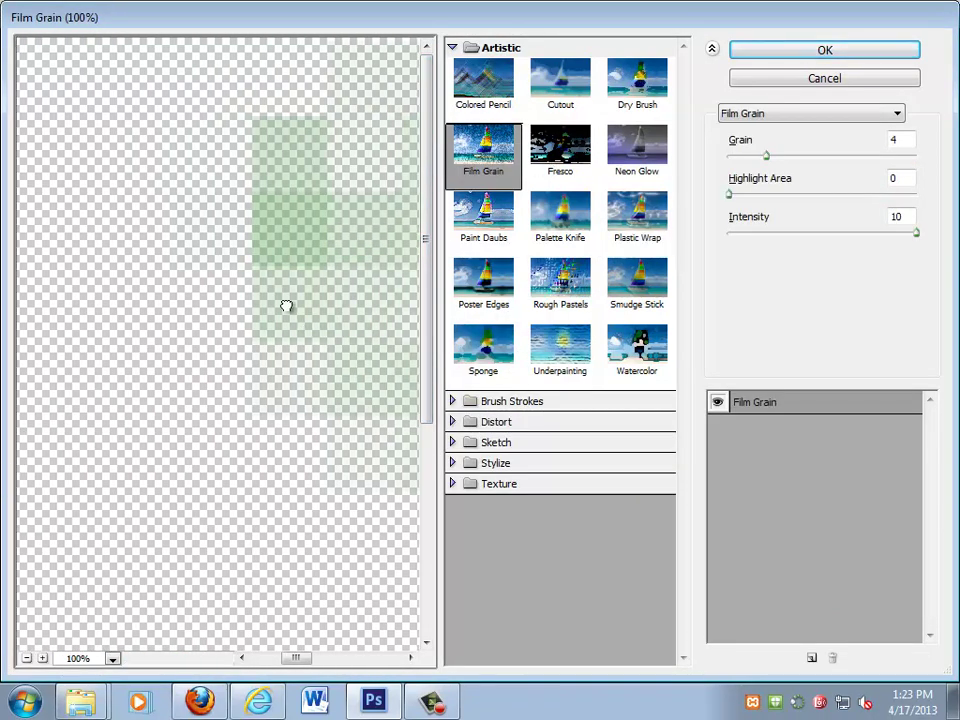
pyautogui.moveTo(285, 306); pyautogui.dragTo(51, 334)
pyautogui.moveTo(230, 275); pyautogui.dragTo(120, 290)
pyautogui.moveTo(270, 296); pyautogui.dragTo(250, 303)
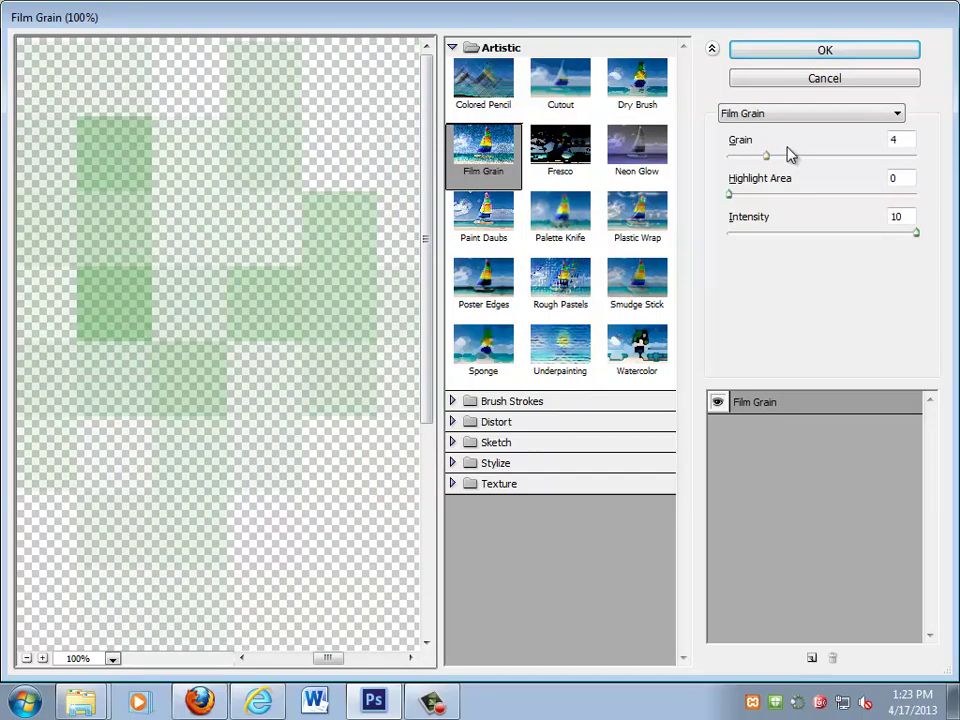
# - Set Film Grain to Grain 12, Highlight Area 4, Intensity 4 and apply it
pyautogui.click(789, 155)
pyautogui.click(765, 195)
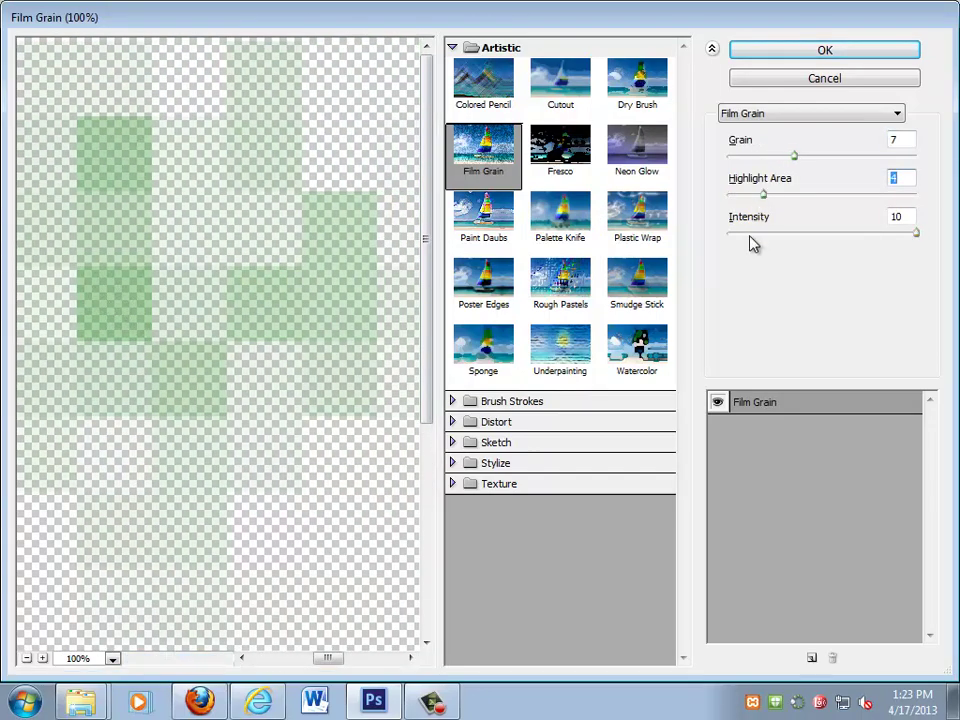
pyautogui.moveTo(749, 235); pyautogui.dragTo(800, 234)
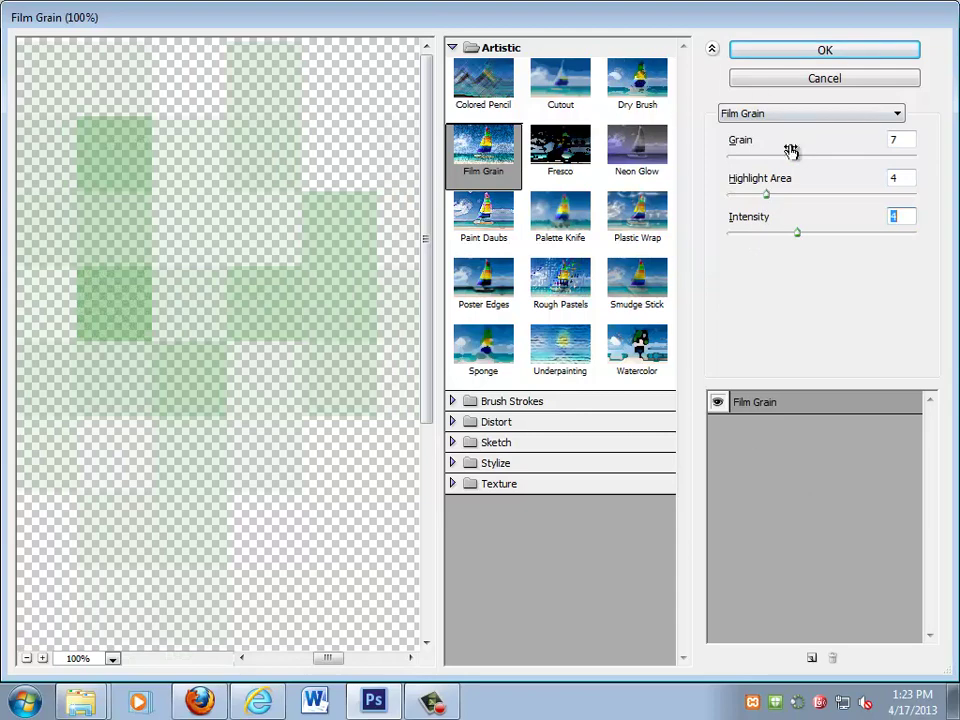
pyautogui.moveTo(794, 155); pyautogui.dragTo(845, 168)
pyautogui.click(840, 51)
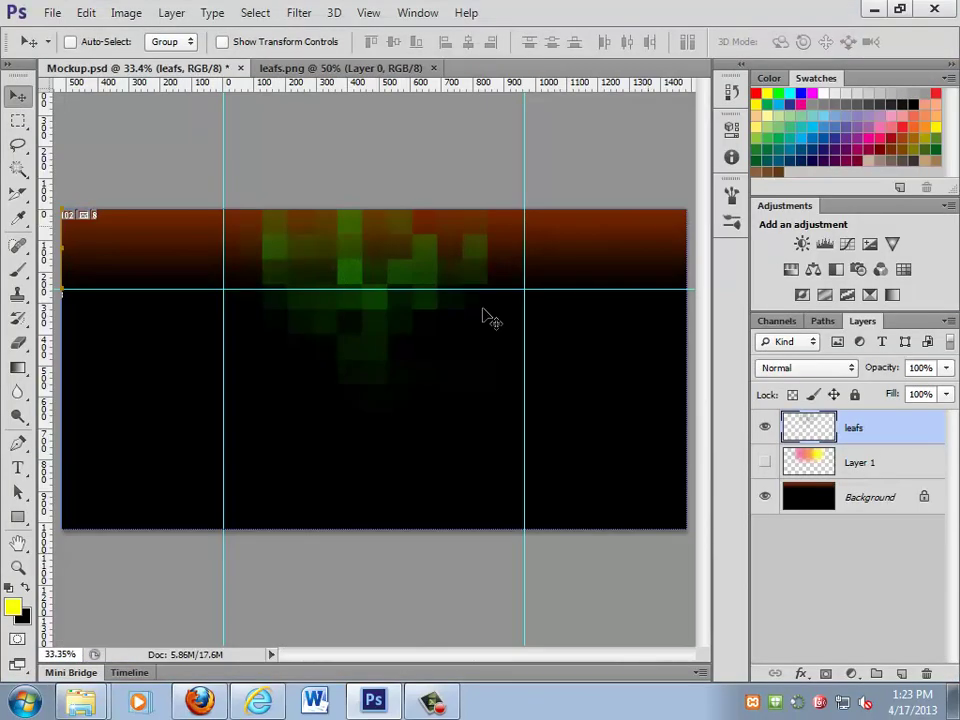
pyautogui.press('z')
pyautogui.click(347, 249)
pyautogui.click(364, 240)
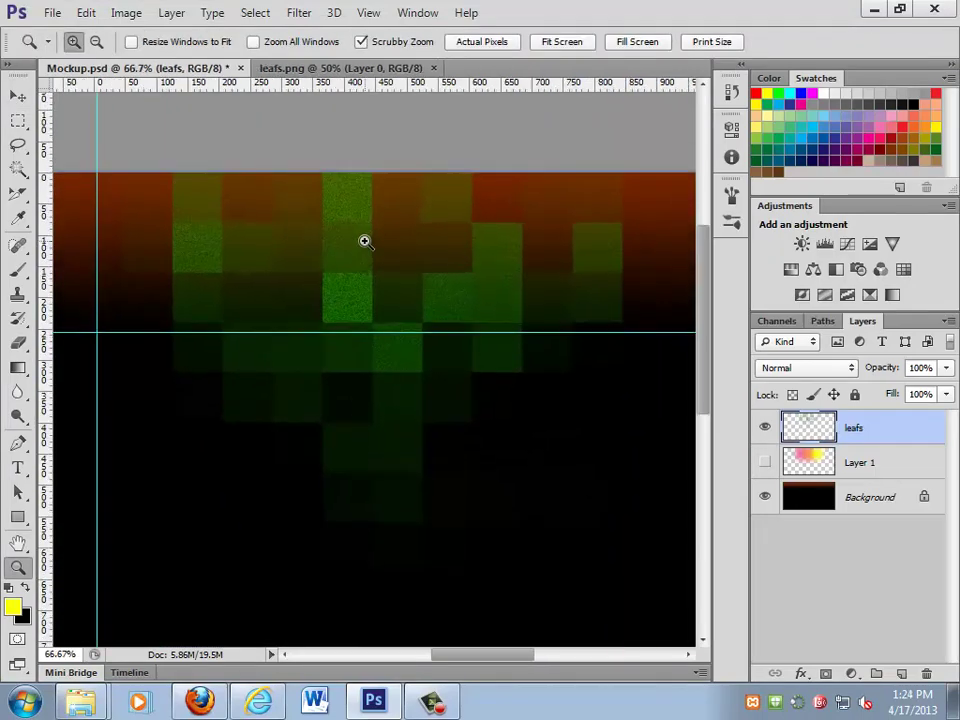
pyautogui.click(364, 241)
pyautogui.click(364, 241)
pyautogui.click(317, 236)
pyautogui.moveTo(317, 236); pyautogui.dragTo(406, 406)
pyautogui.hotkey('ctrl', '0')
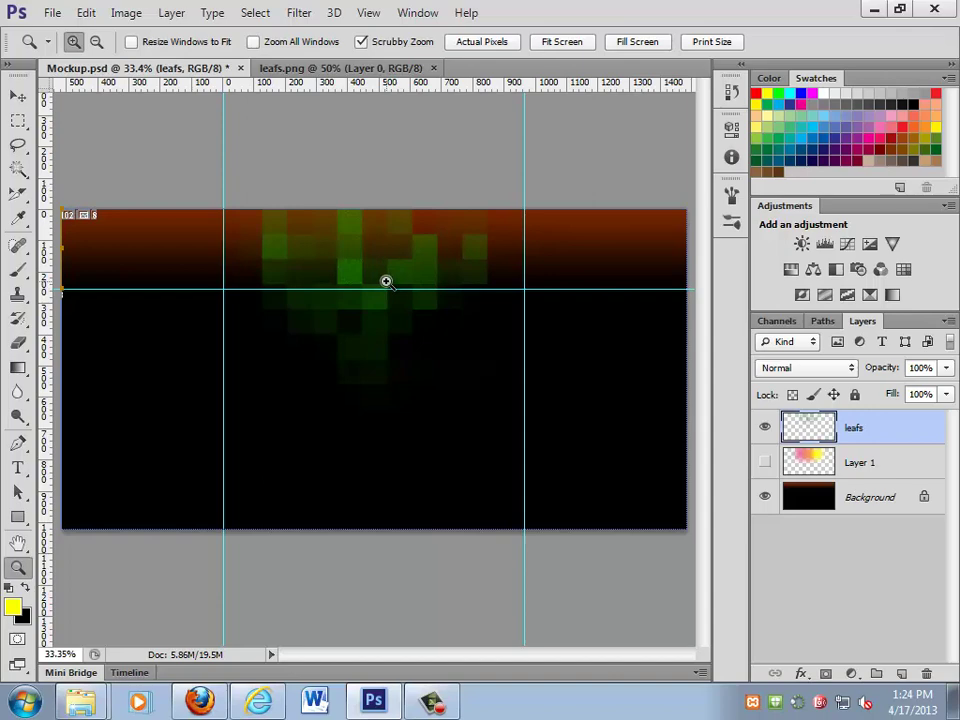
# - Try Dissolve, Darken and Exclusion blend modes on the leafs layer
pyautogui.click(852, 368)
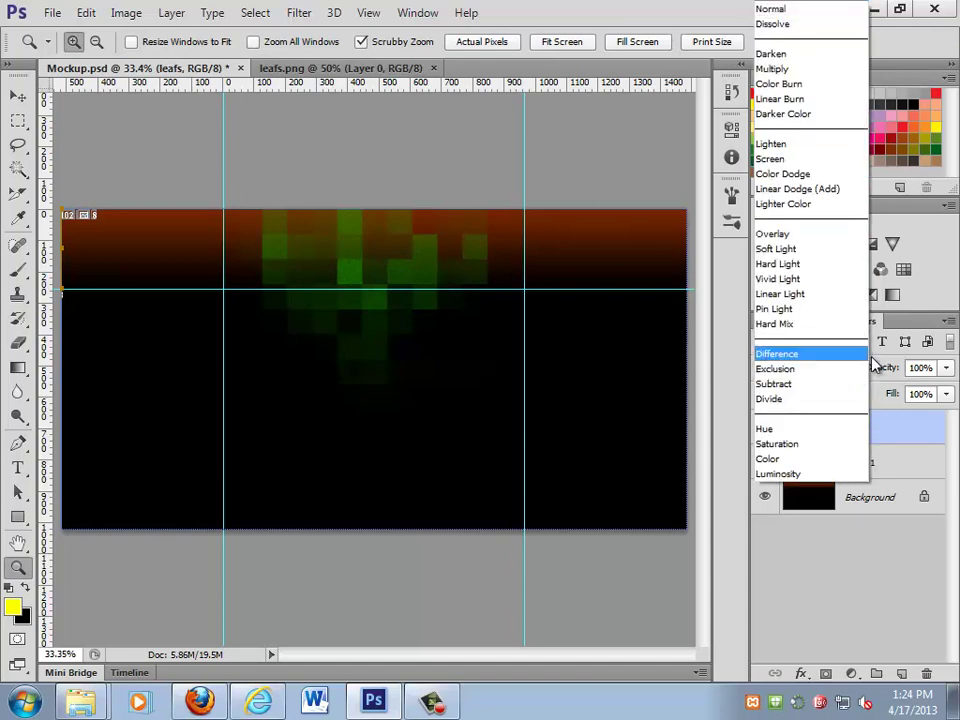
pyautogui.click(876, 362)
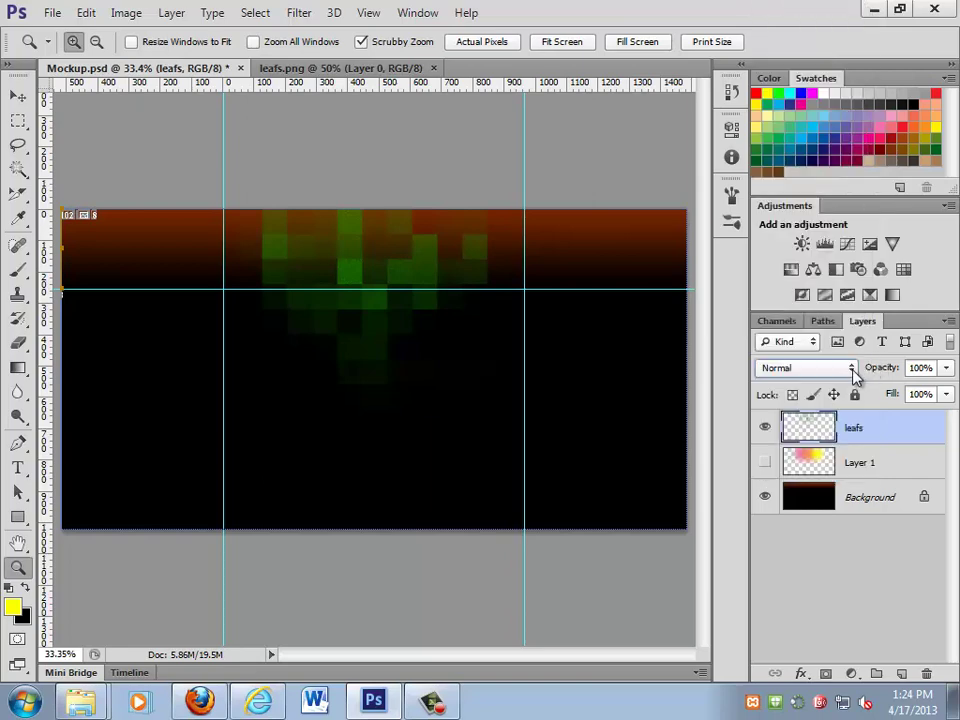
pyautogui.click(853, 370)
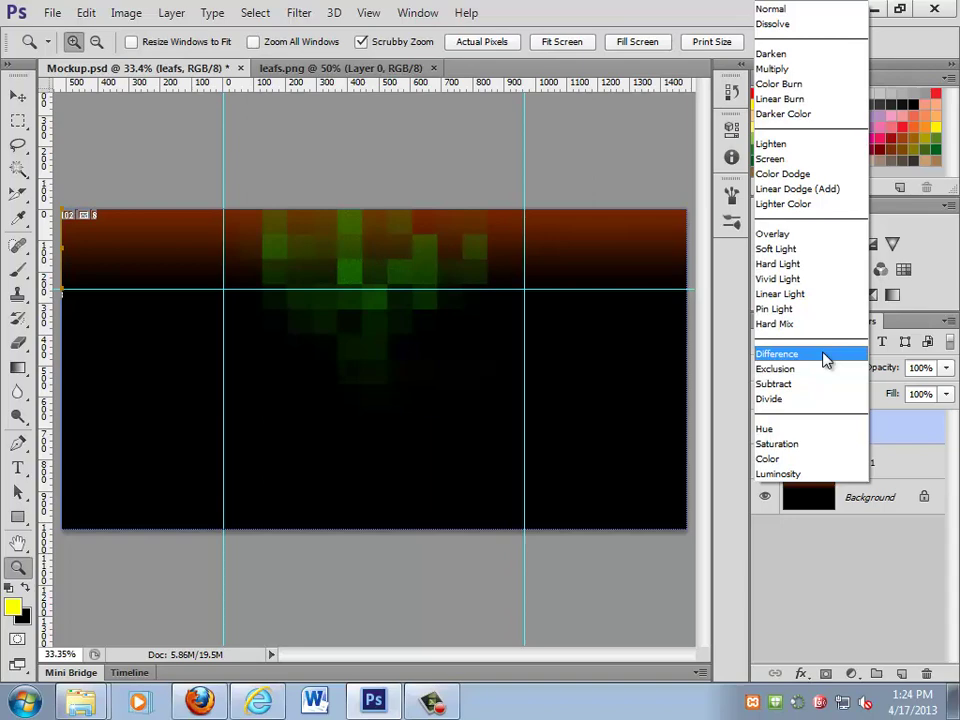
pyautogui.click(783, 24)
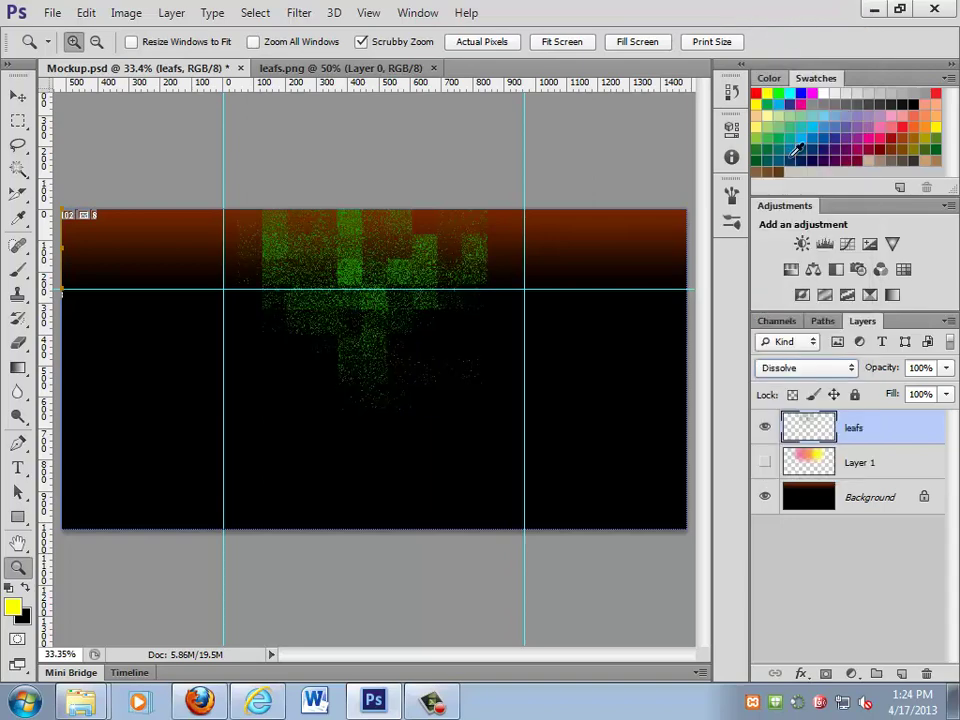
pyautogui.click(845, 368)
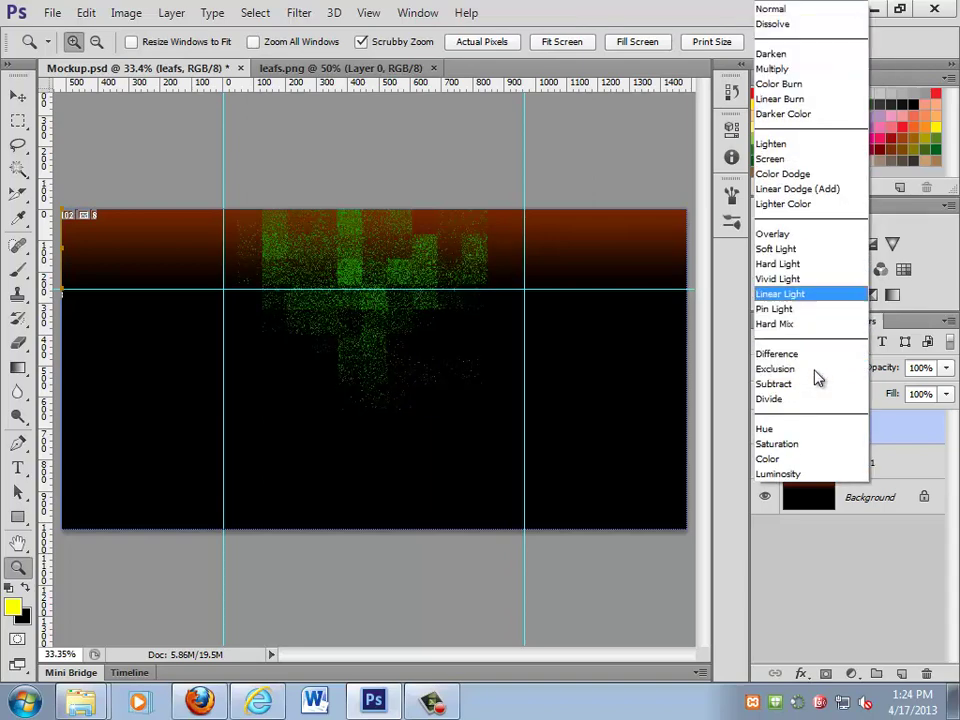
pyautogui.click(815, 54)
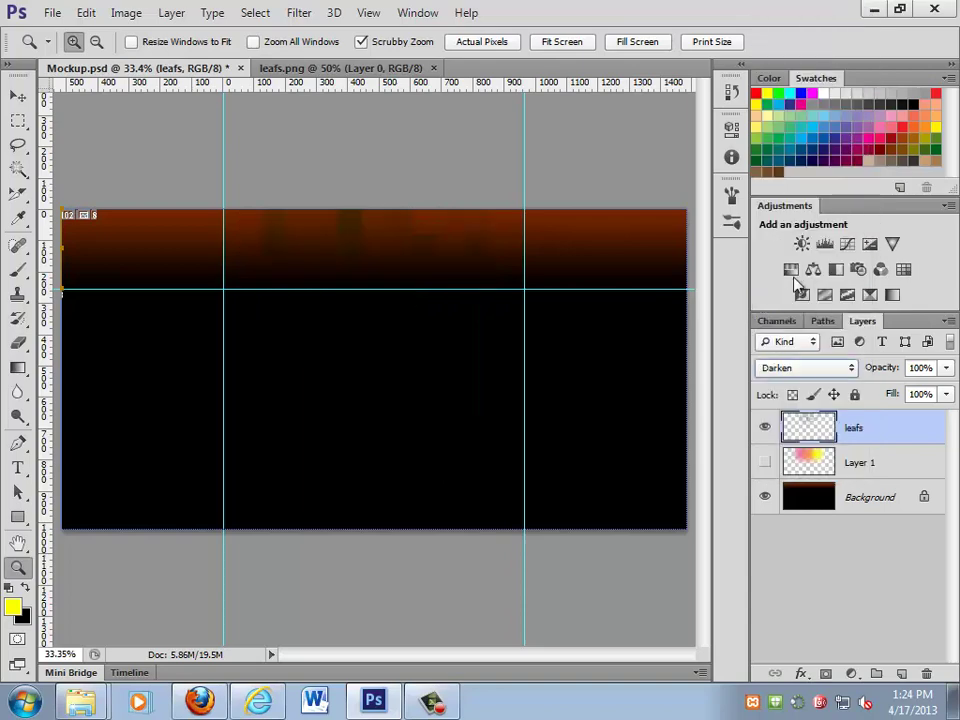
pyautogui.click(845, 368)
pyautogui.click(785, 380)
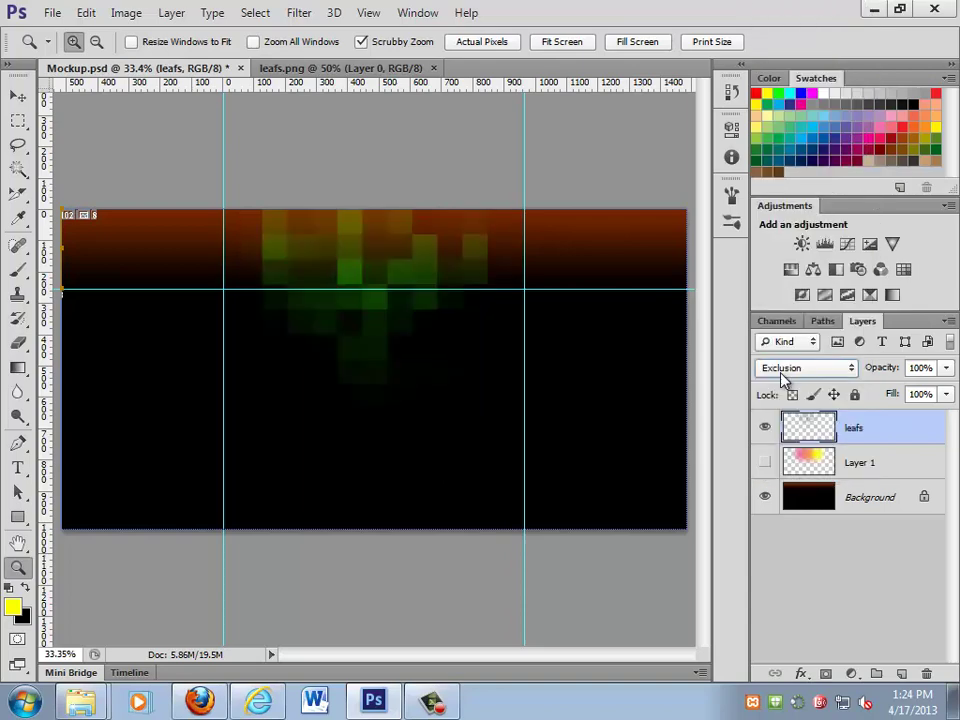
pyautogui.scroll(-1, 785, 378)
pyautogui.scroll(-1, 783, 375)
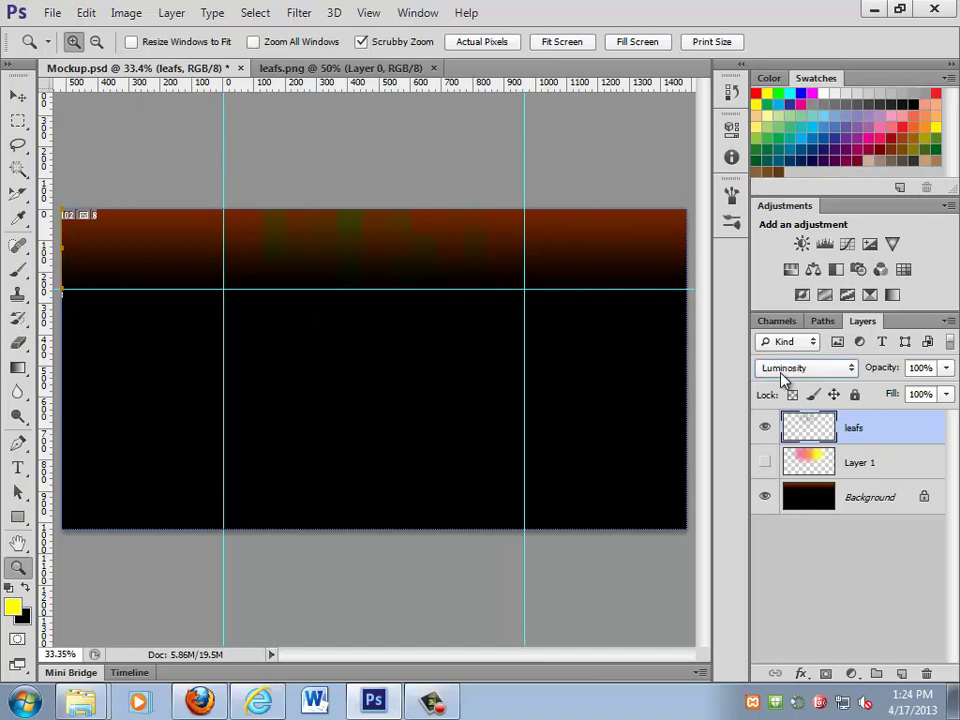
pyautogui.scroll(5, 785, 378)
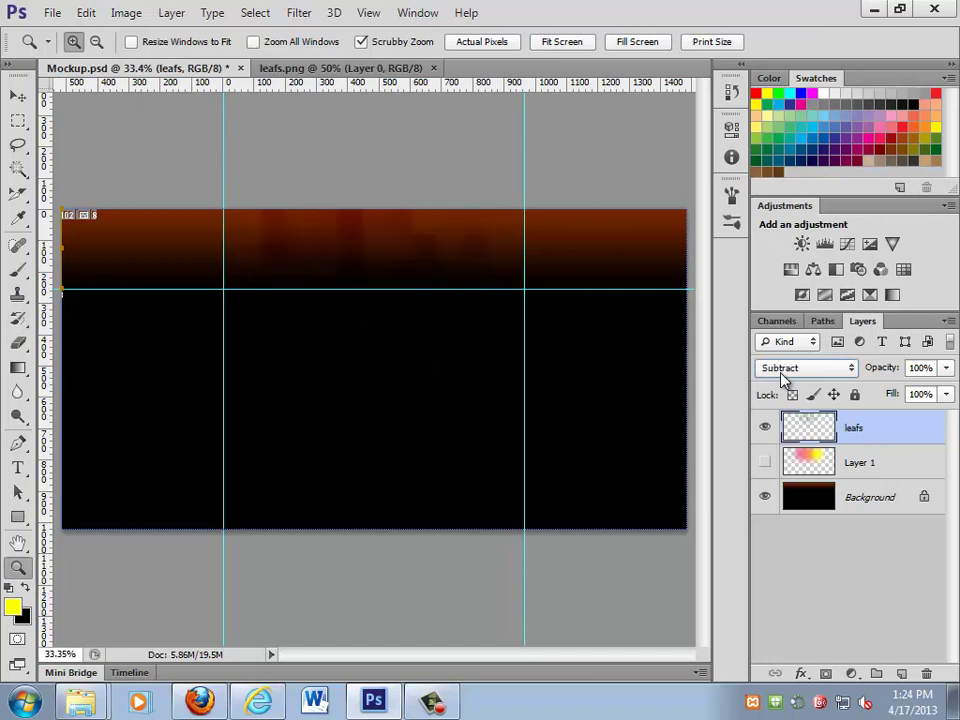
pyautogui.scroll(3, 785, 378)
pyautogui.scroll(-1, 785, 378)
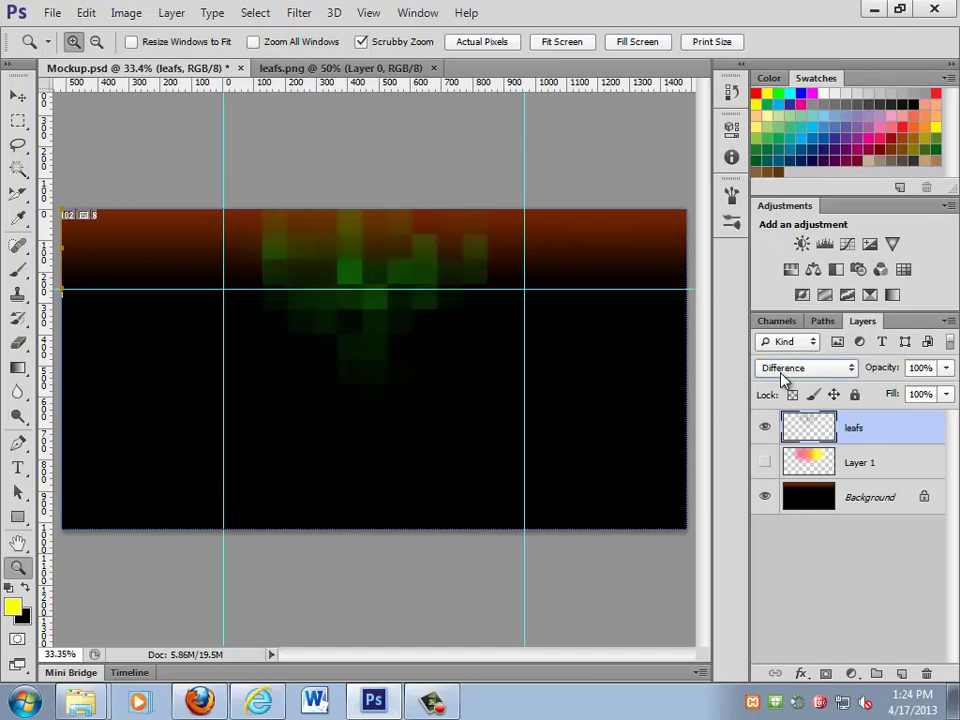
pyautogui.scroll(2, 785, 378)
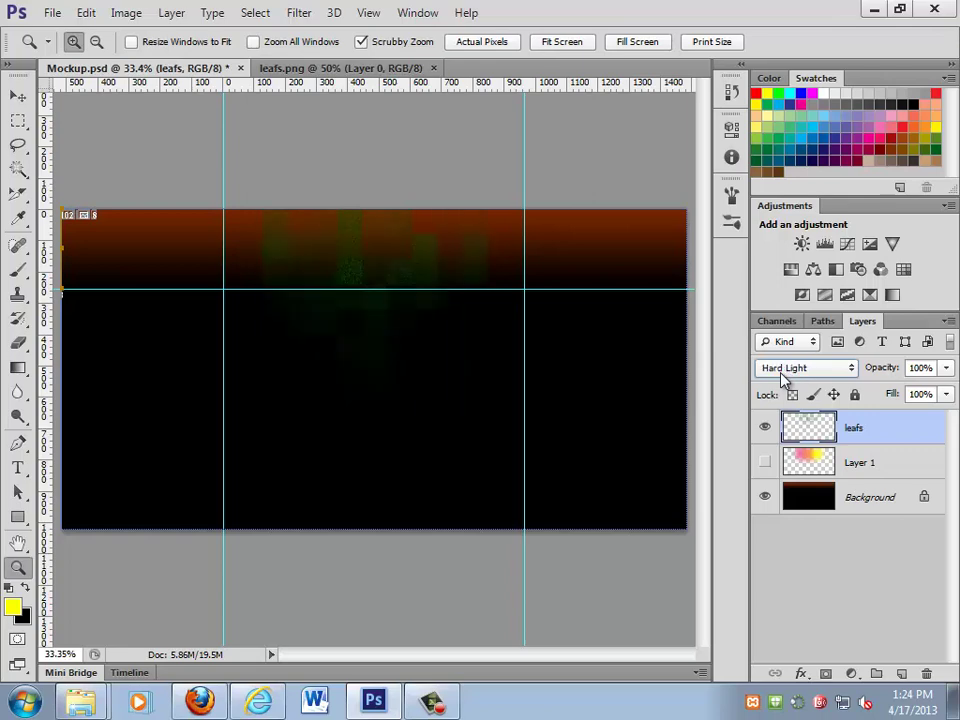
pyautogui.scroll(10, 782, 372)
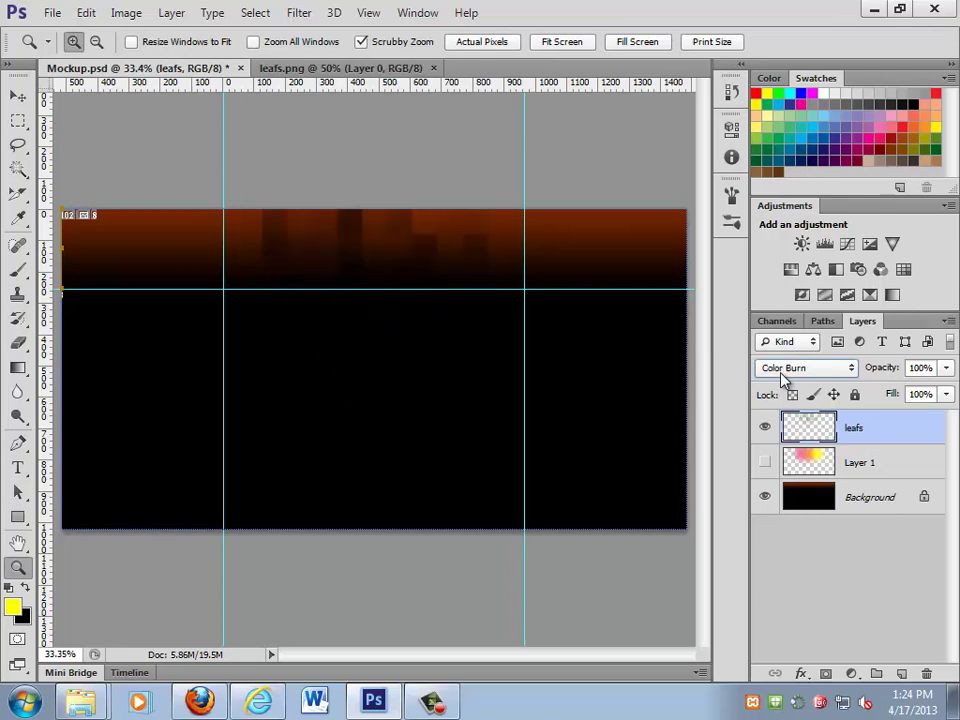
pyautogui.scroll(4, 782, 372)
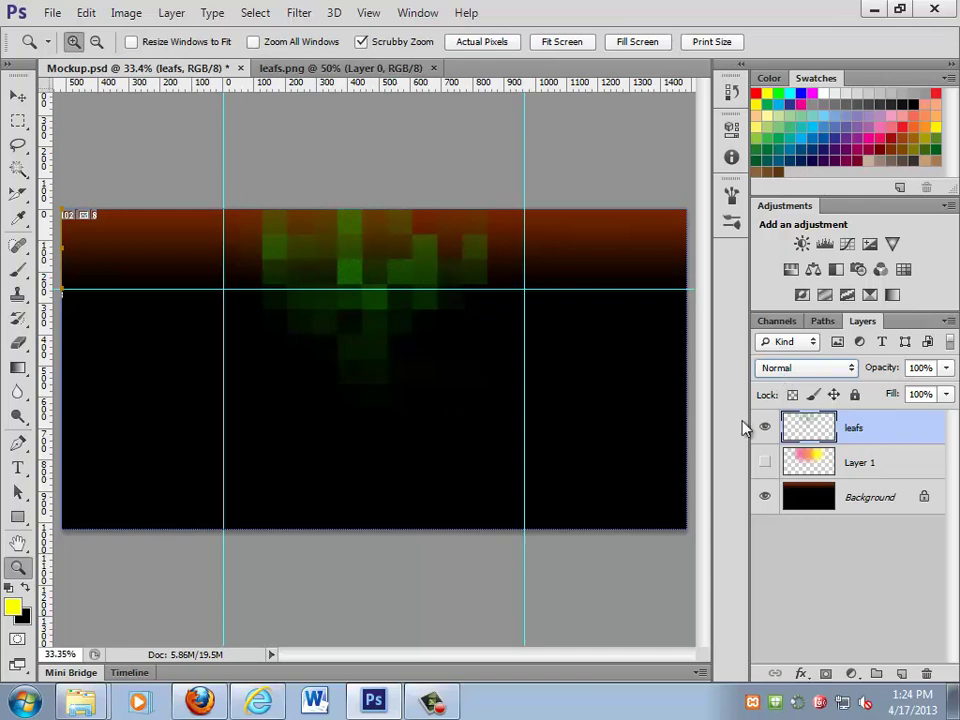
# - Reselect the leafs layer and set its blend mode to Screen
pyautogui.click(838, 568)
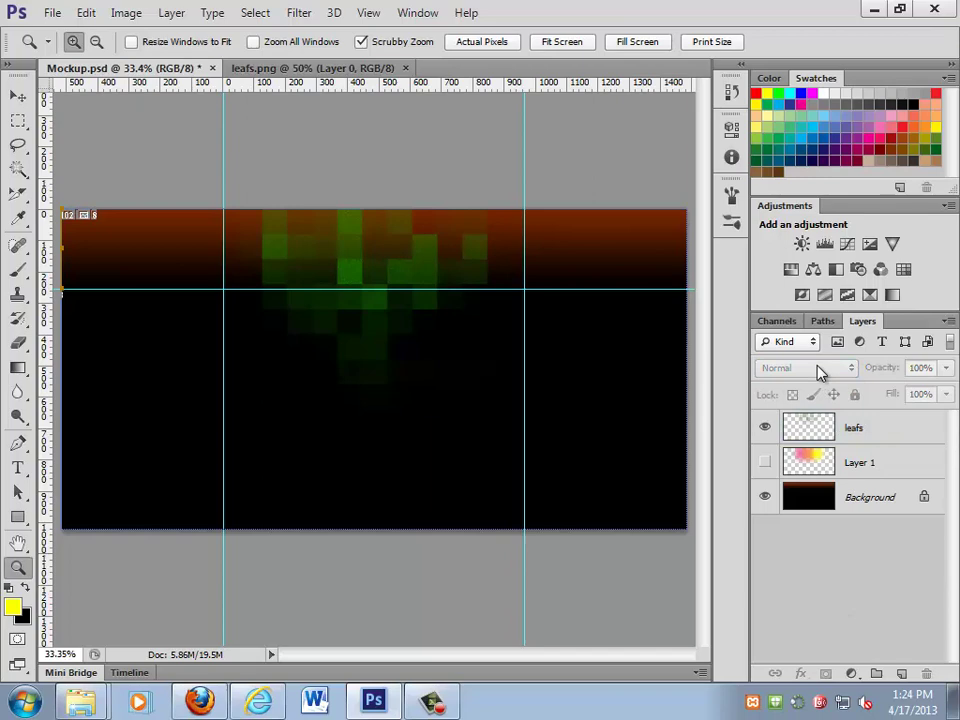
pyautogui.click(819, 418)
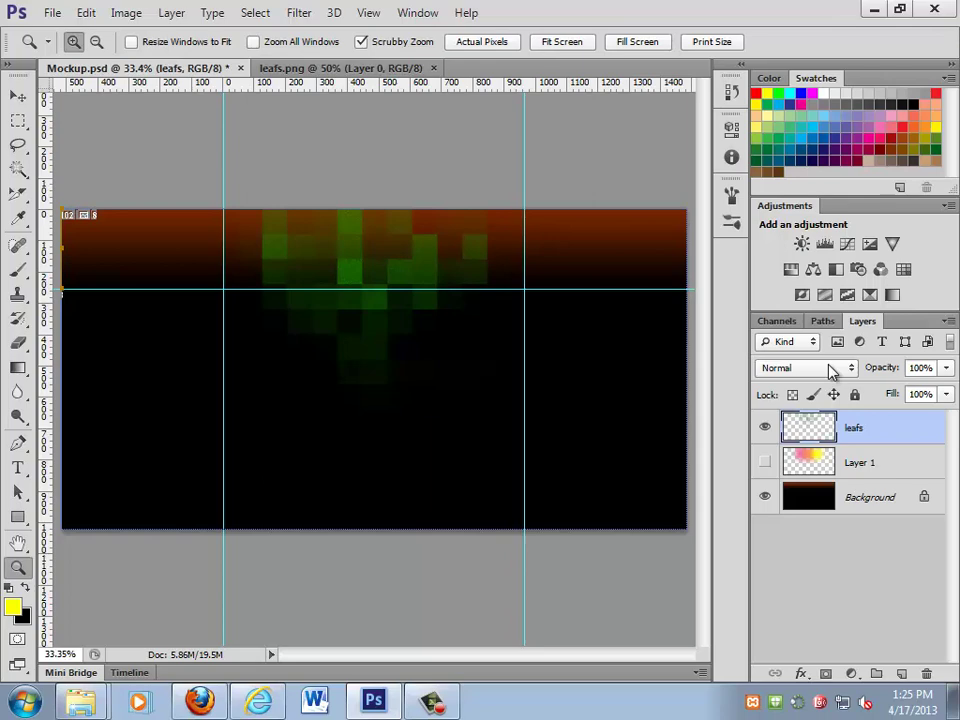
pyautogui.click(829, 371)
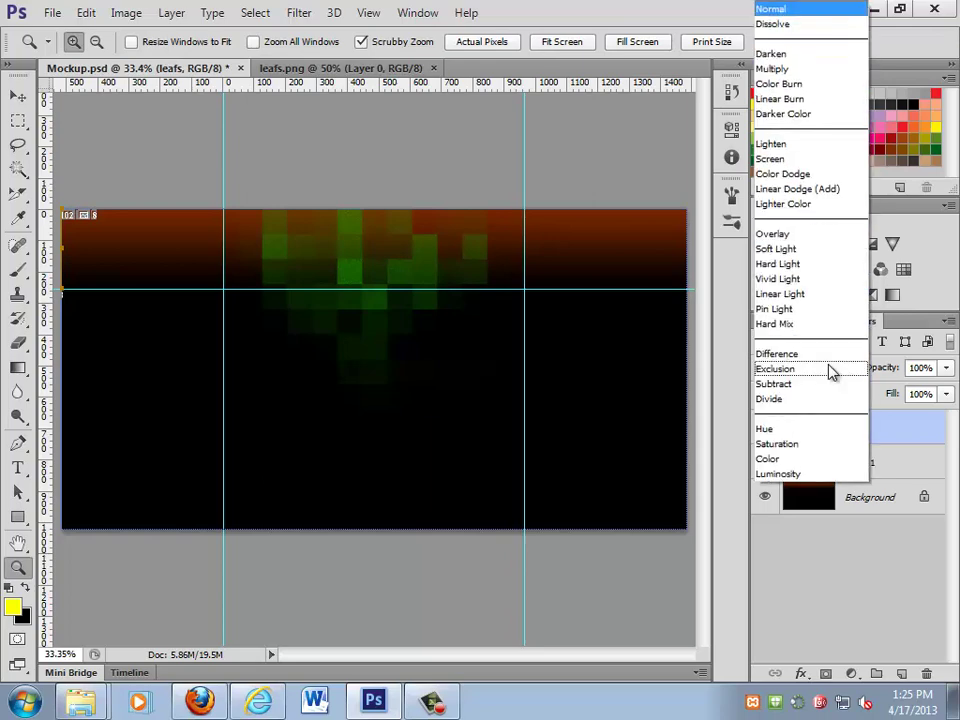
pyautogui.click(818, 159)
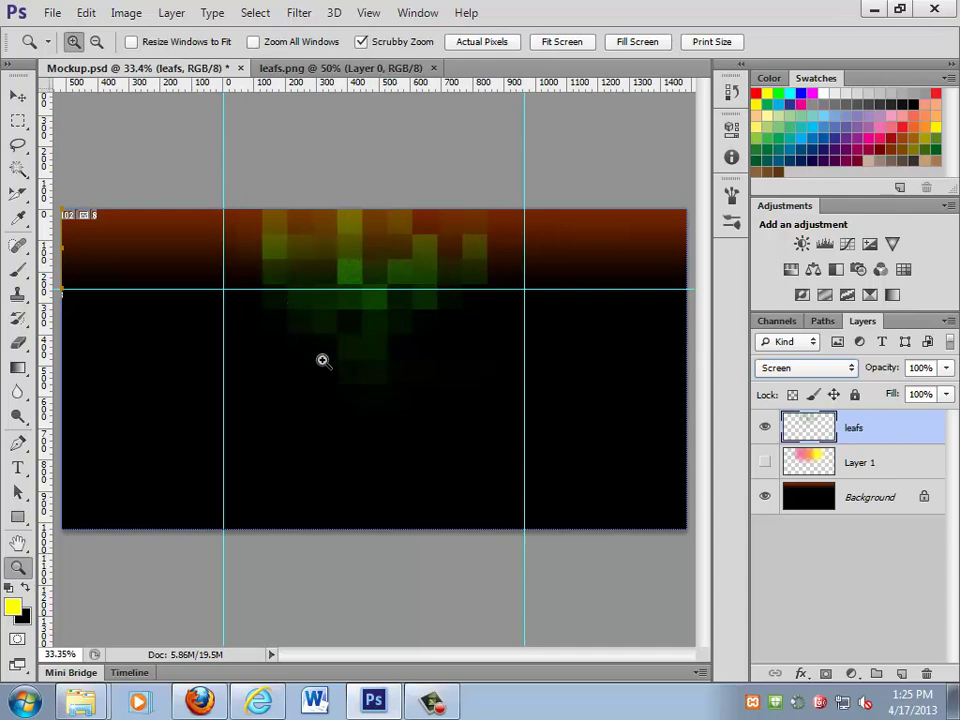
# - Set the foreground colour to pure white
pyautogui.doubleClick(877, 504)
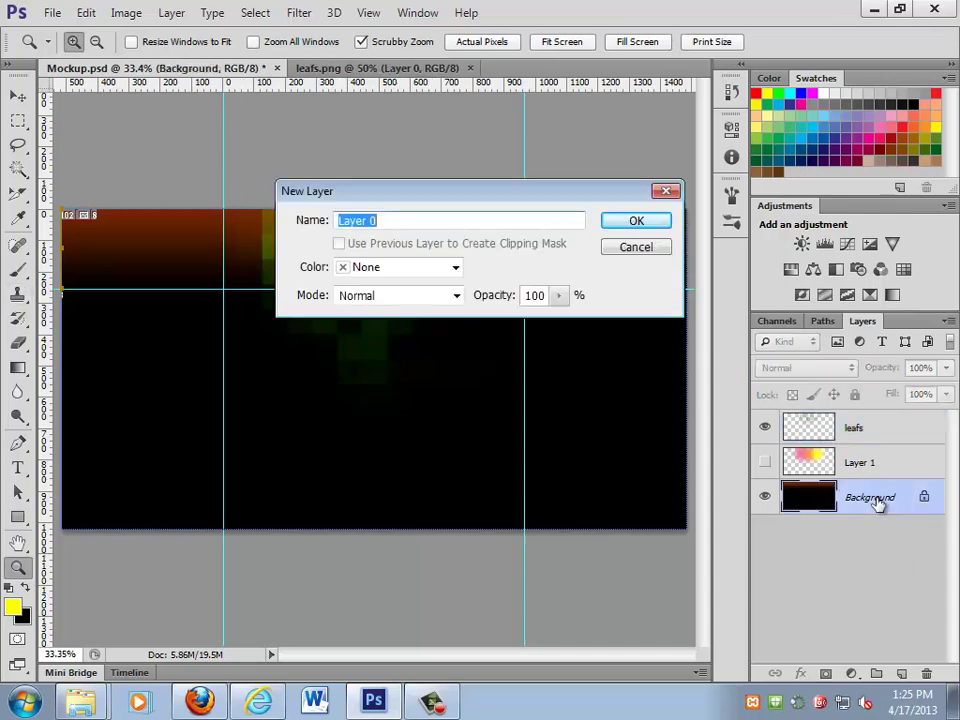
pyautogui.click(635, 247)
pyautogui.click(26, 590)
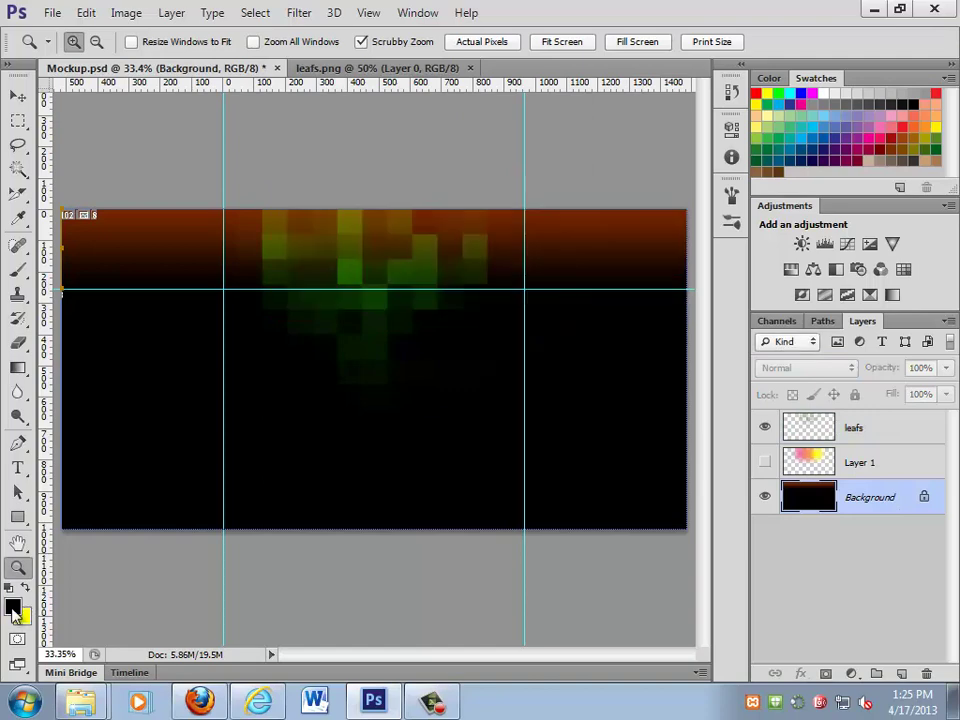
pyautogui.click(12, 606)
pyautogui.moveTo(334, 371); pyautogui.dragTo(210, 296)
pyautogui.click(658, 286)
# - Paint-bucket the black lower background white and show Layer 1's pink and yellow glow
pyautogui.press('z')
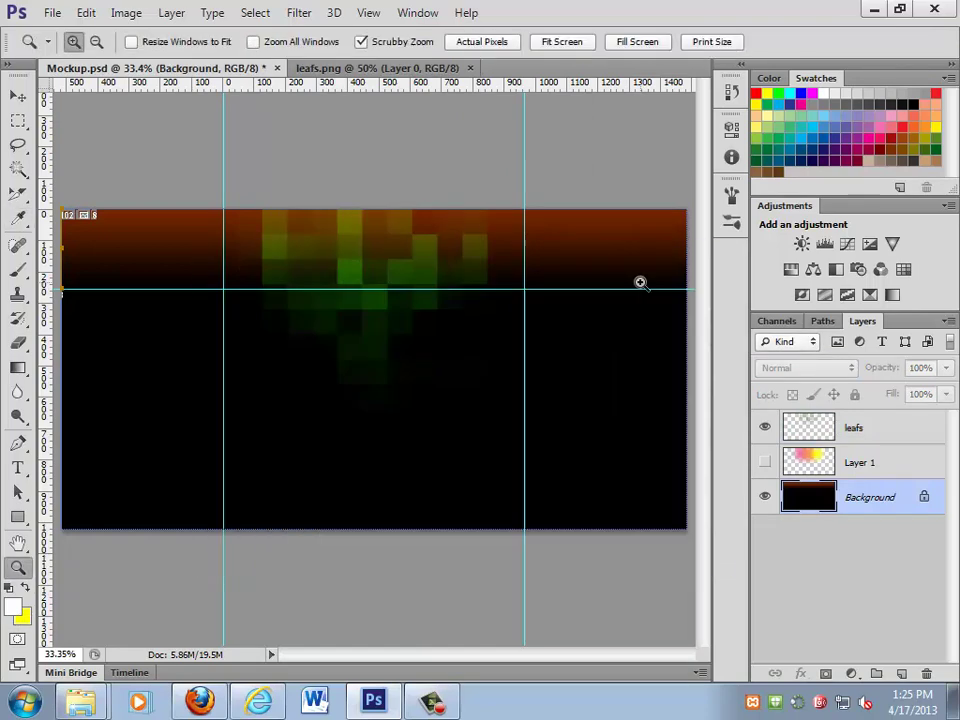
pyautogui.press('g')
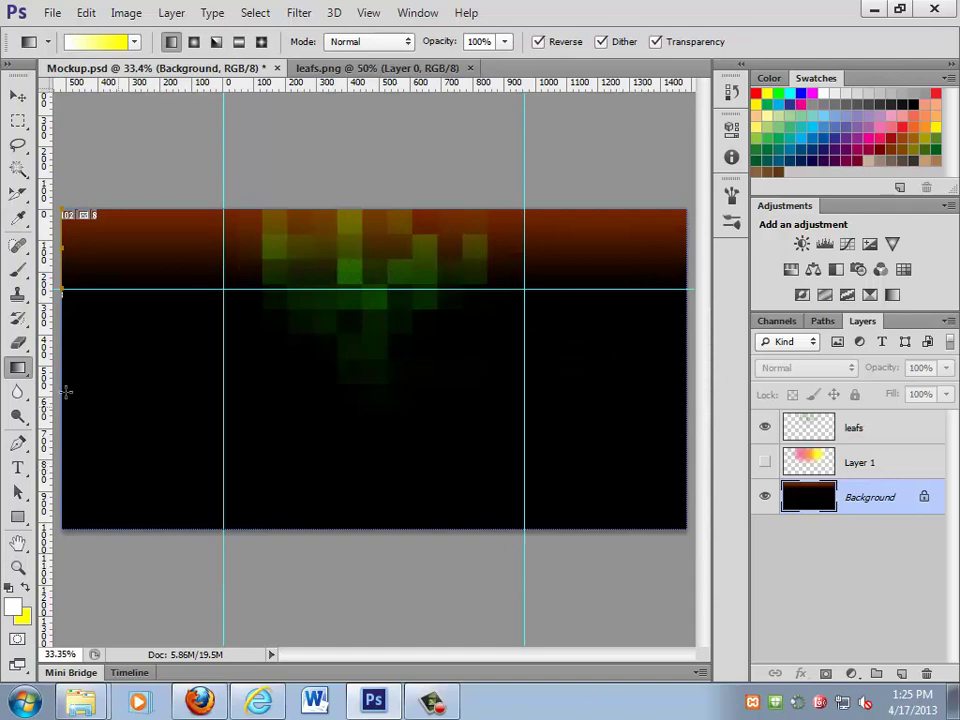
pyautogui.rightClick(18, 370)
pyautogui.click(96, 382)
pyautogui.click(349, 467)
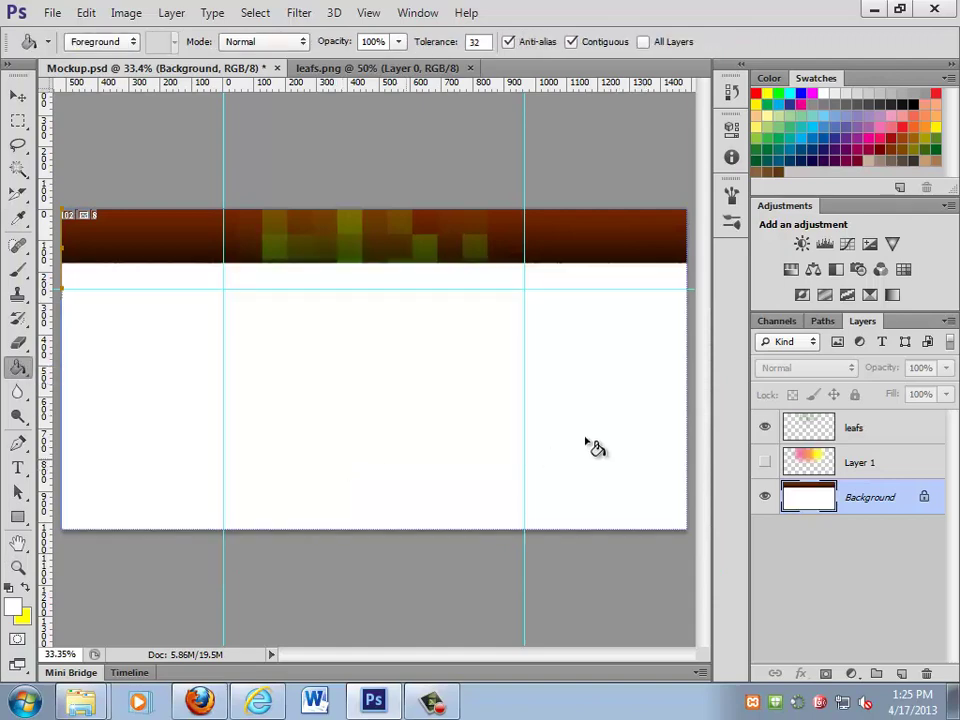
pyautogui.click(855, 430)
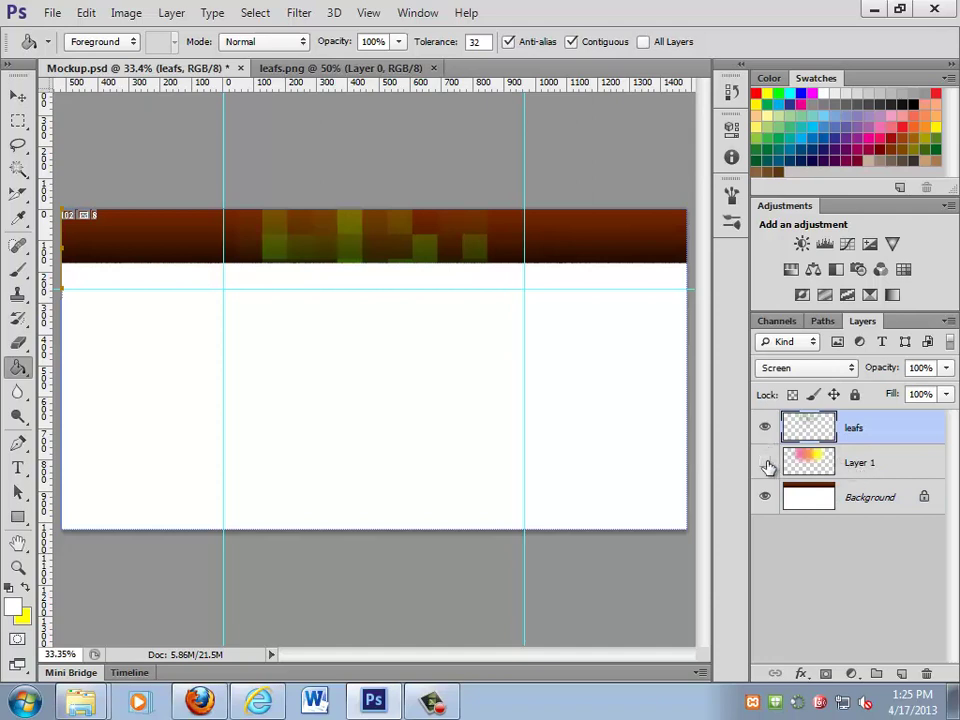
pyautogui.click(765, 462)
pyautogui.click(766, 428)
# - Select the Background layer and sample the header's dark brown as the foreground colour
pyautogui.click(766, 428)
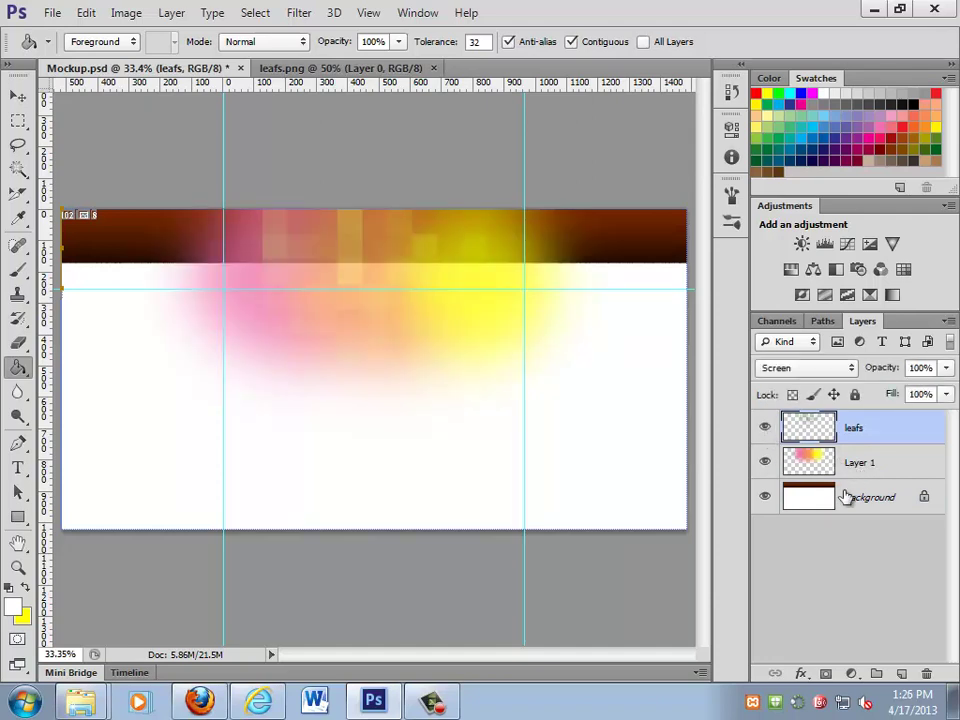
pyautogui.click(853, 502)
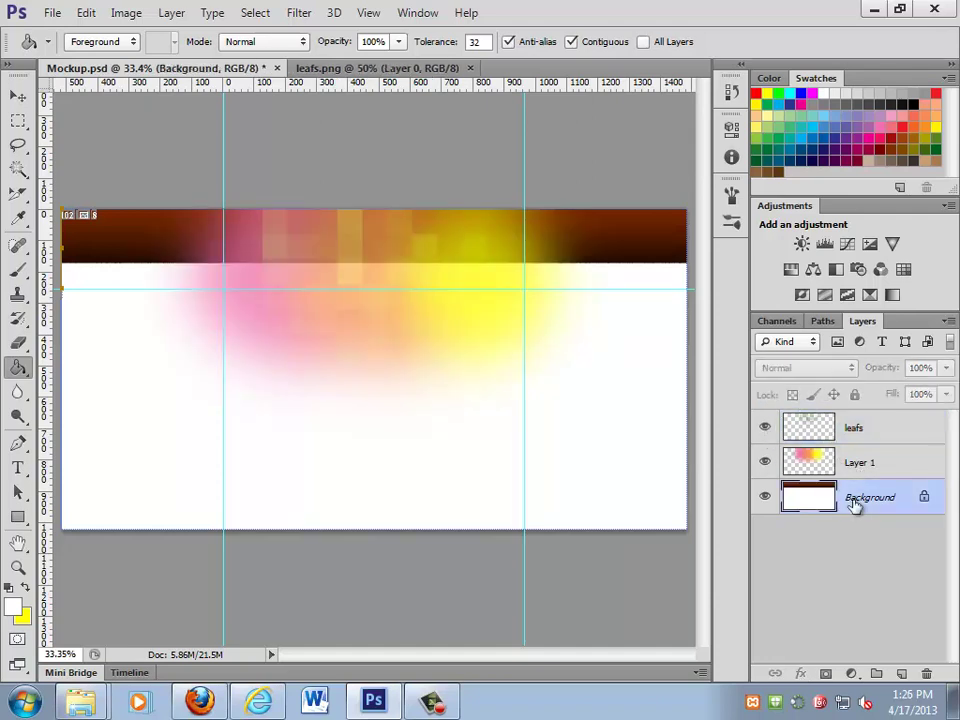
pyautogui.click(25, 590)
pyautogui.click(13, 606)
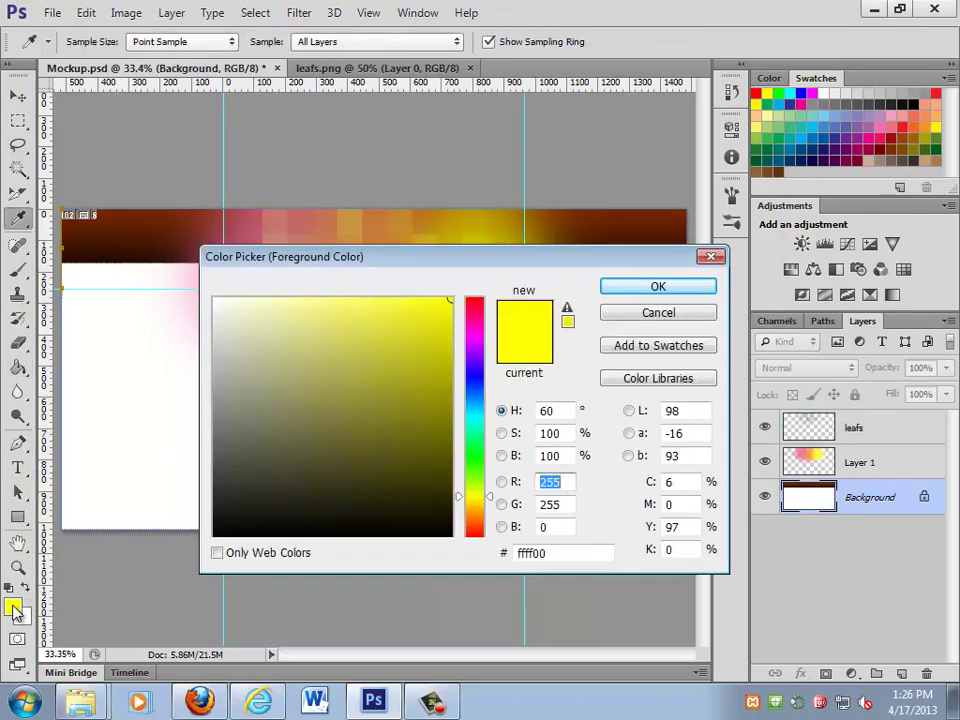
pyautogui.click(145, 203)
pyautogui.click(612, 286)
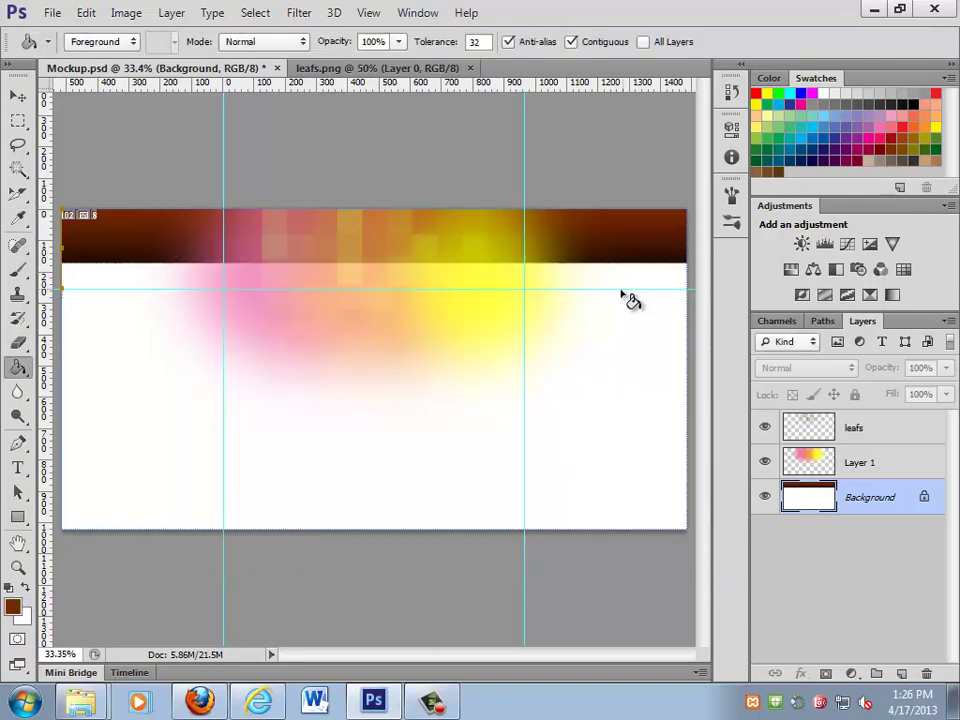
# - Zoom in on the header's bottom edge and drag a brown-to-white gradient downward
pyautogui.moveTo(18, 367)
pyautogui.mouseDown()
pyautogui.moveTo(60, 384)
pyautogui.moveTo(82, 366)
pyautogui.mouseUp()
pyautogui.press('z')
pyautogui.moveTo(120, 219); pyautogui.dragTo(279, 163)
pyautogui.press('space')
pyautogui.press('g')
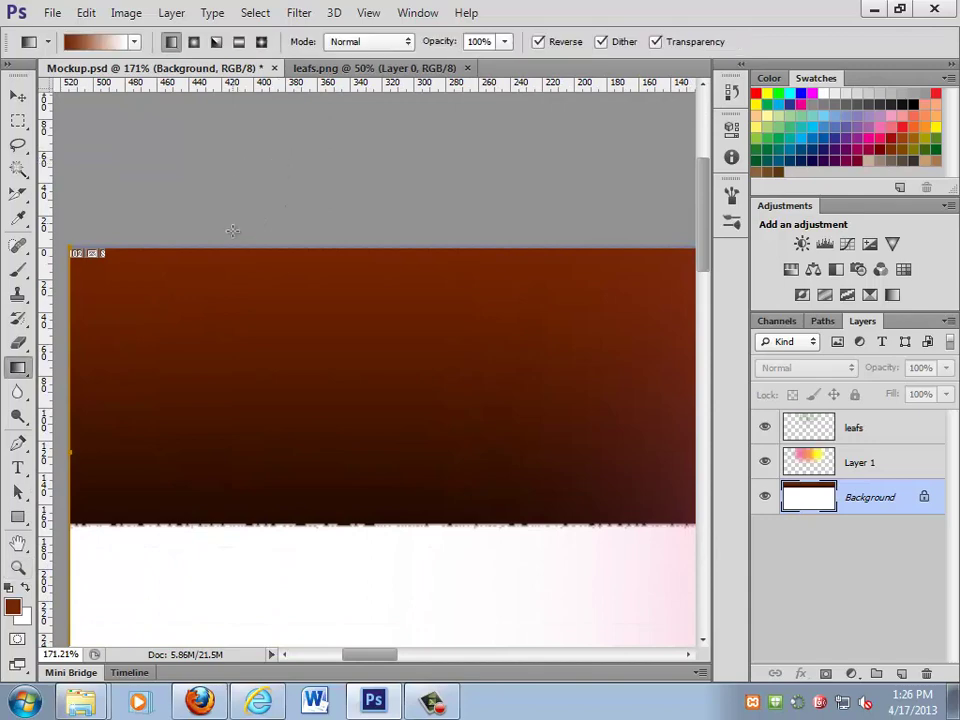
pyautogui.moveTo(242, 251)
pyautogui.mouseDown()
pyautogui.moveTo(247, 526)
pyautogui.moveTo(223, 253)
pyautogui.mouseUp()
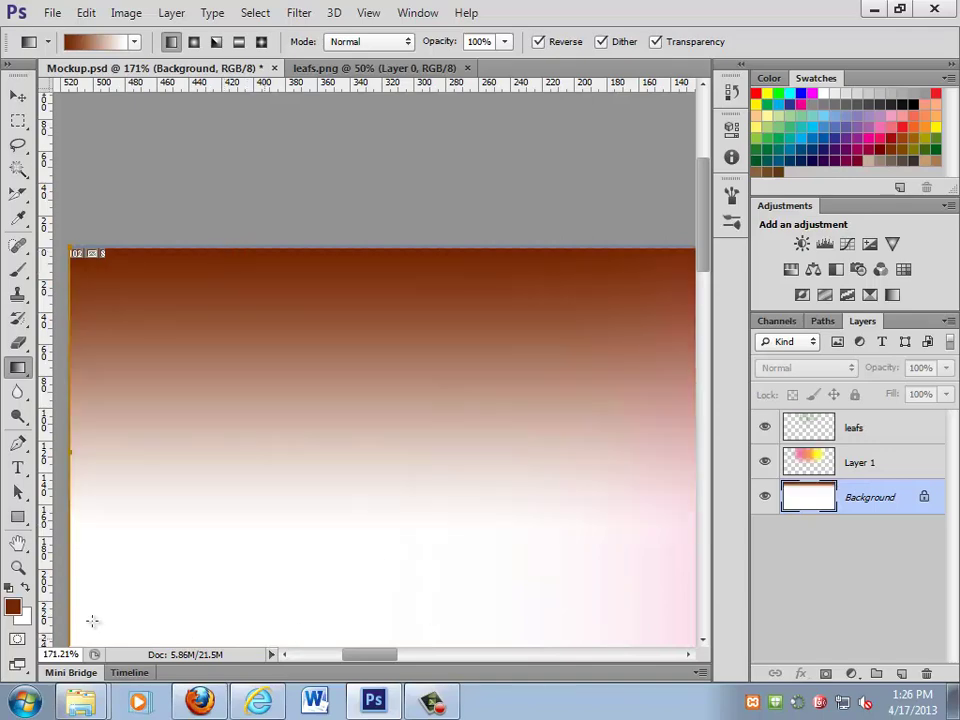
# - Fit the faded brown-to-white document in view, then select the Rectangle shape tool
pyautogui.doubleClick(18, 567)
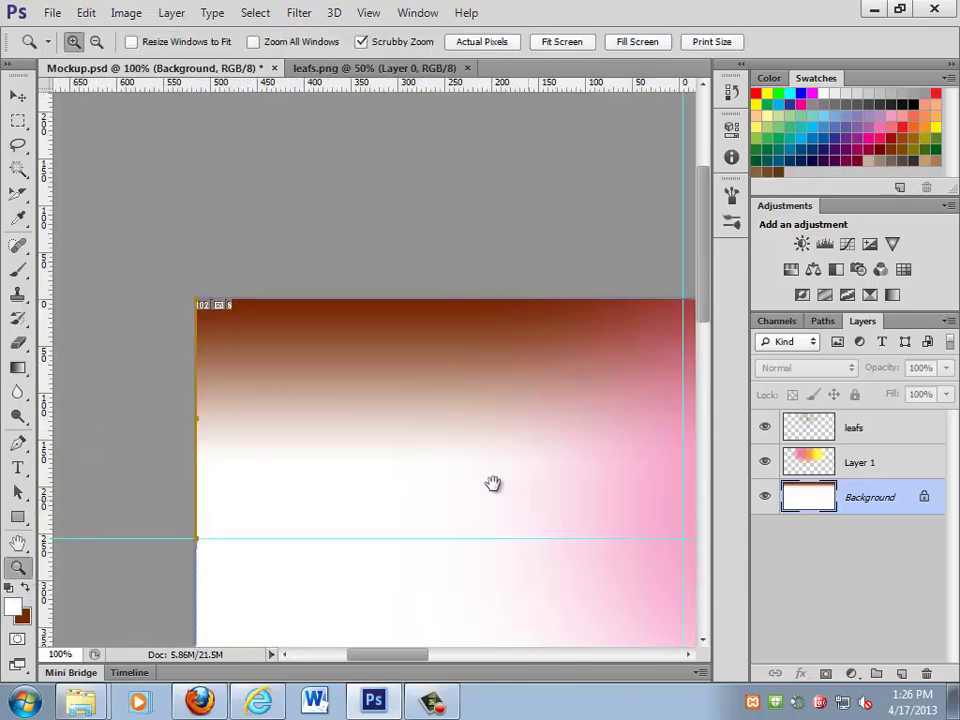
pyautogui.moveTo(493, 484); pyautogui.dragTo(349, 388)
pyautogui.hotkey('ctrl', '-')
pyautogui.hotkey('ctrl', '-')
pyautogui.hotkey('ctrl', '-')
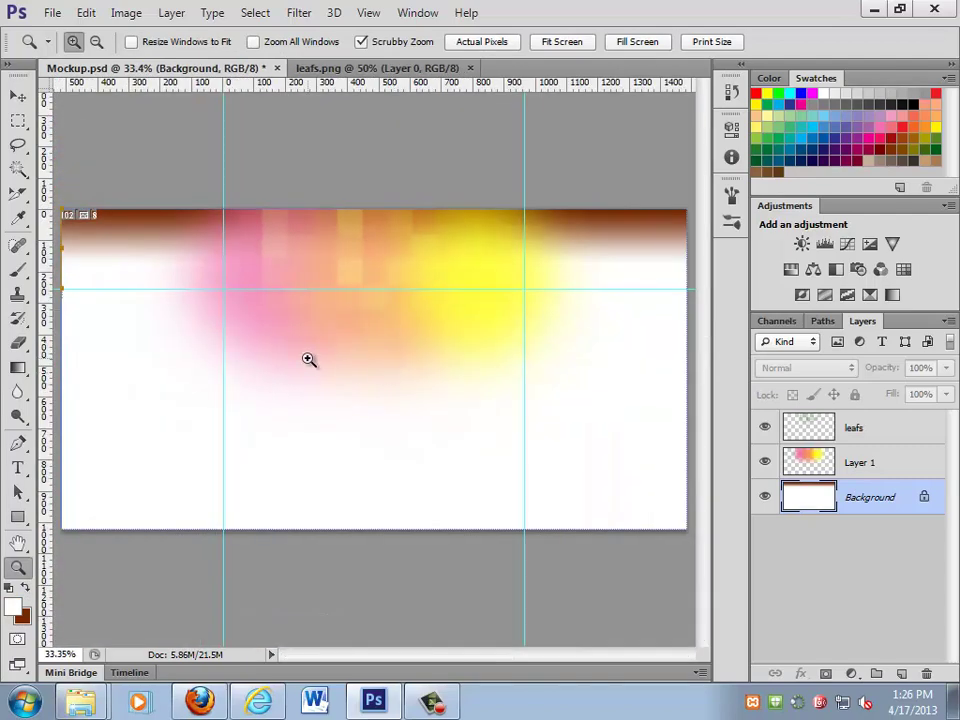
pyautogui.click(18, 100)
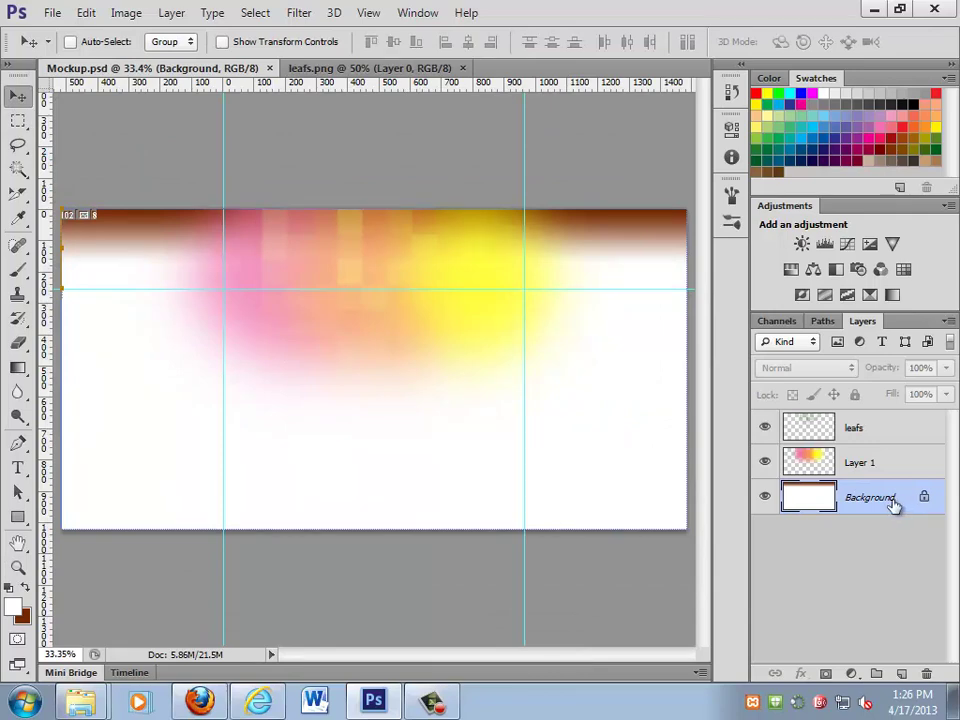
pyautogui.click(17, 516)
pyautogui.click(87, 515)
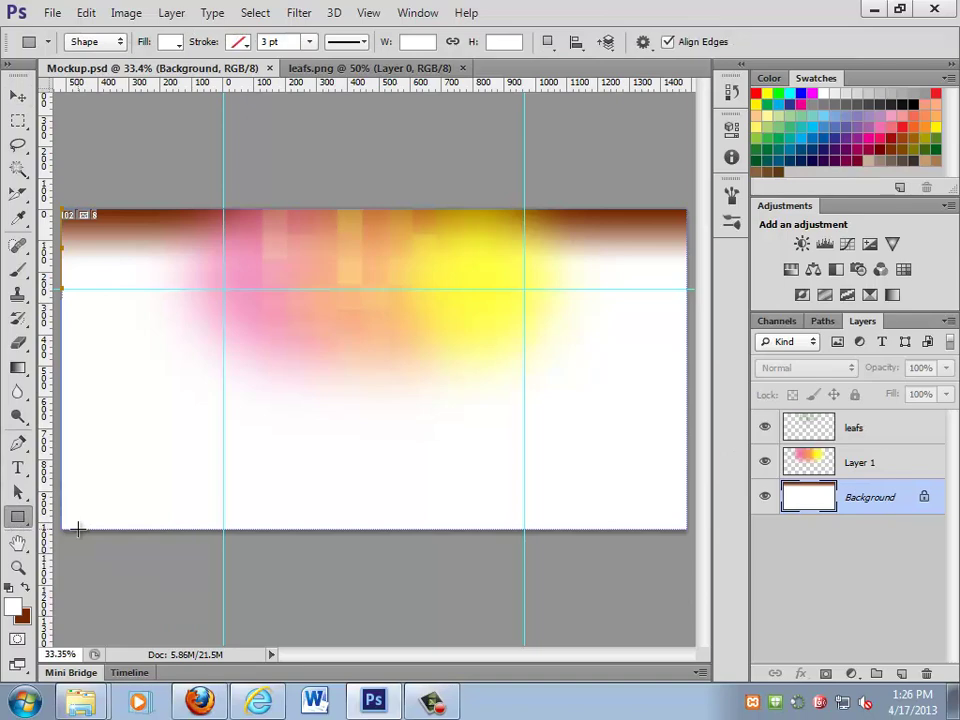
# - Select the Rounded Rectangle tool, keeping the 3 pt stroke width
pyautogui.click(17, 516)
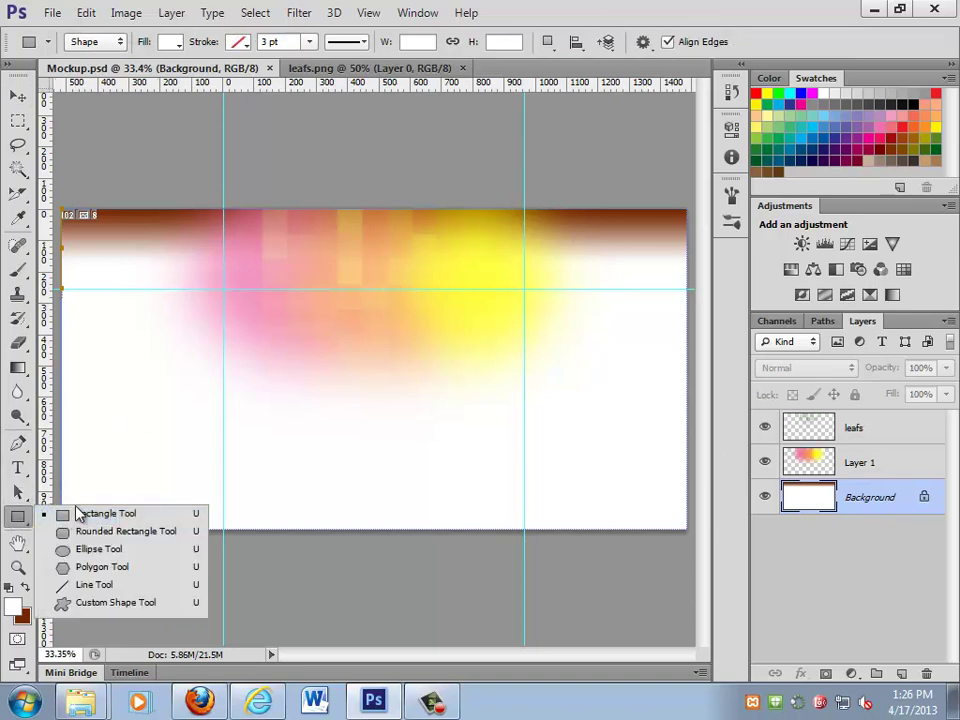
pyautogui.click(90, 515)
pyautogui.click(17, 516)
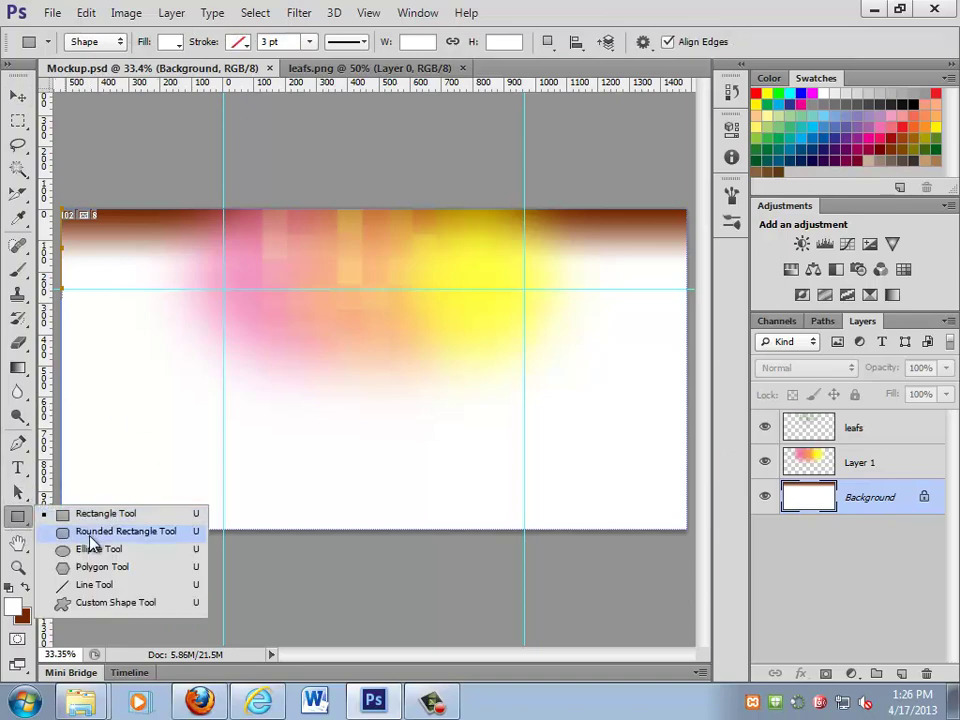
pyautogui.click(92, 533)
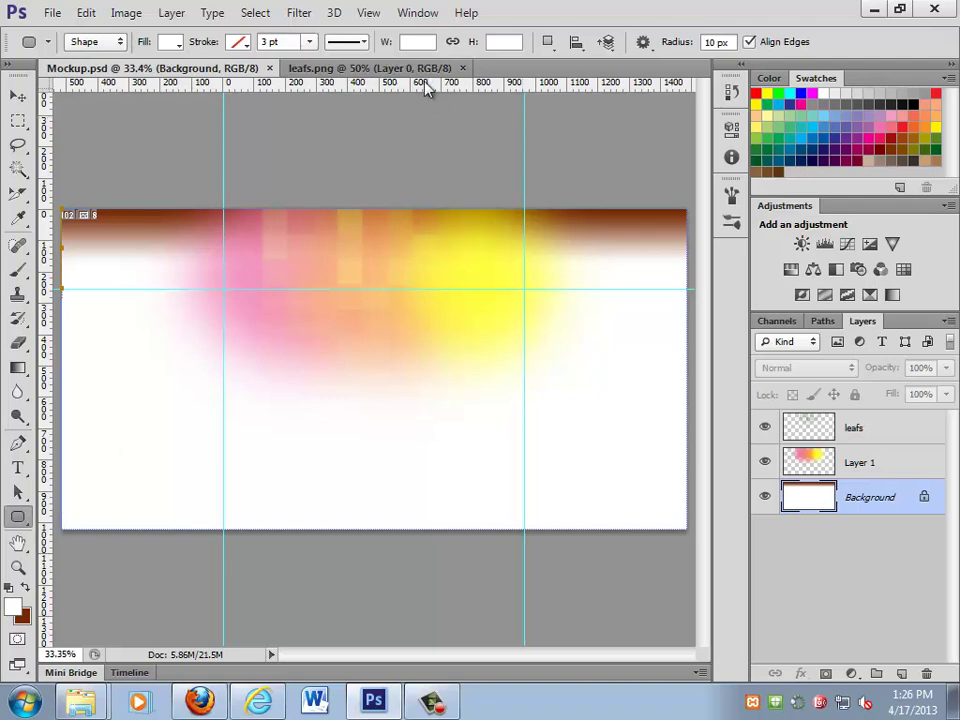
pyautogui.click(304, 44)
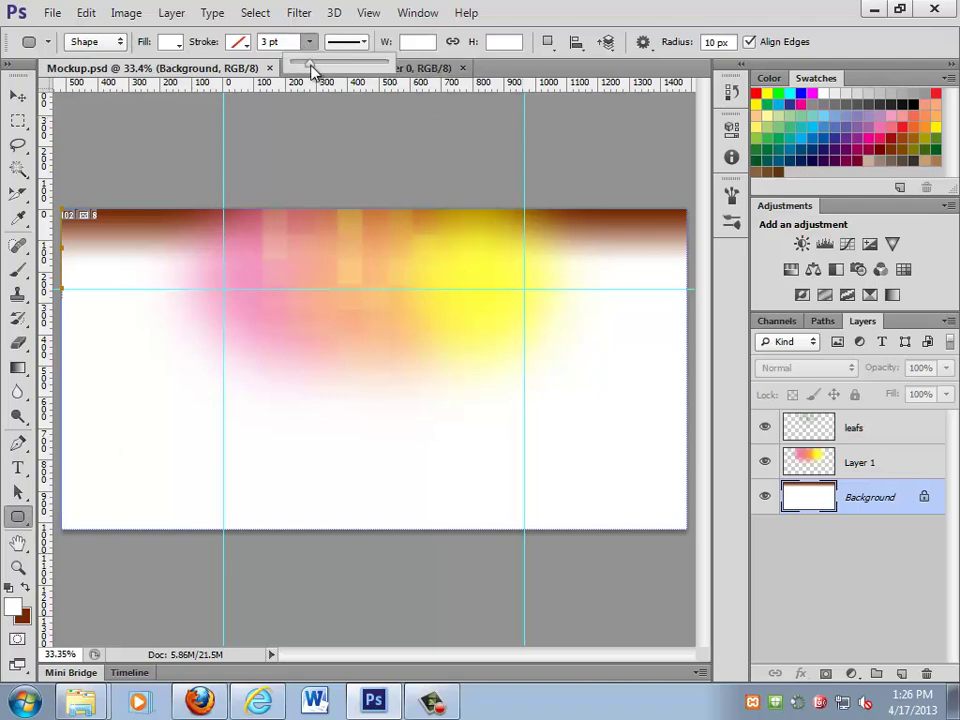
pyautogui.click(200, 30)
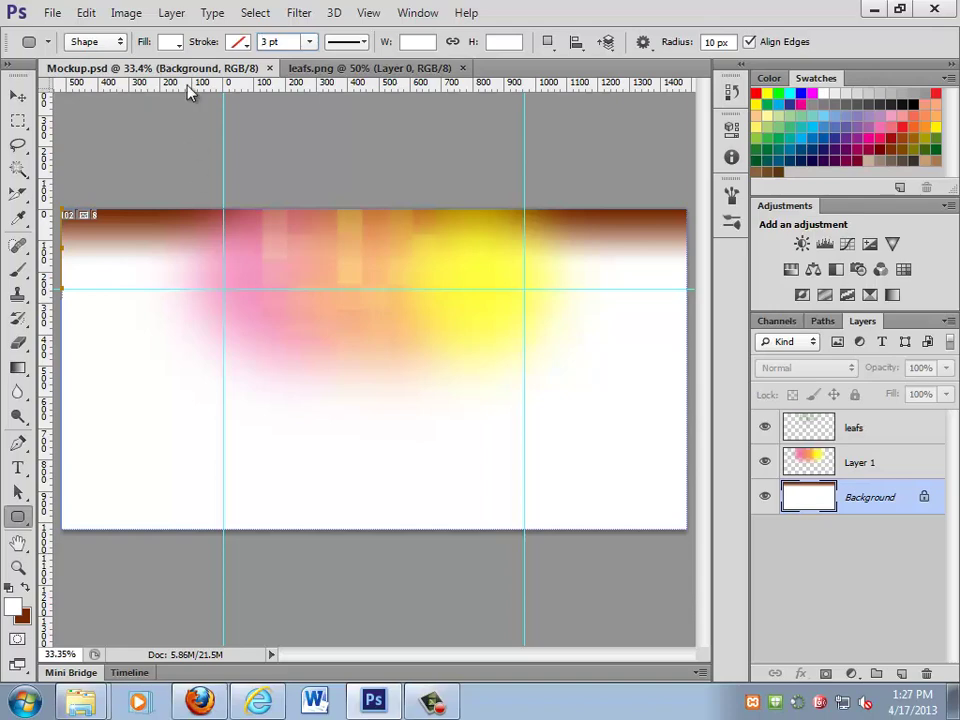
# - Add a guide about 200 px down, draw the rounded box between guides, and move it to the top
pyautogui.moveTo(187, 86); pyautogui.dragTo(193, 273)
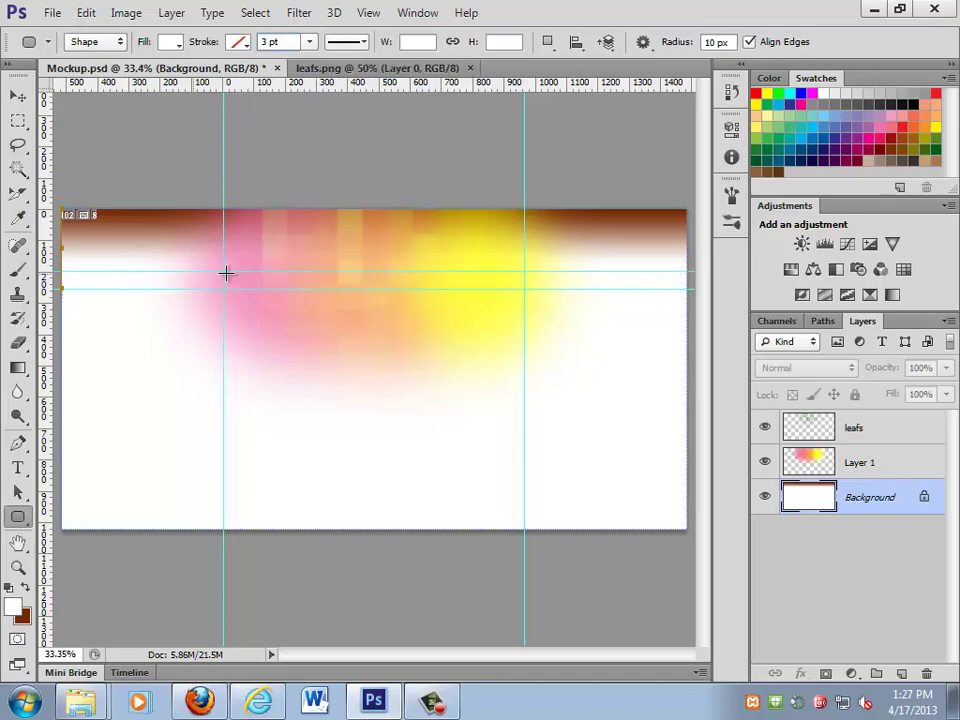
pyautogui.moveTo(224, 271); pyautogui.dragTo(525, 597)
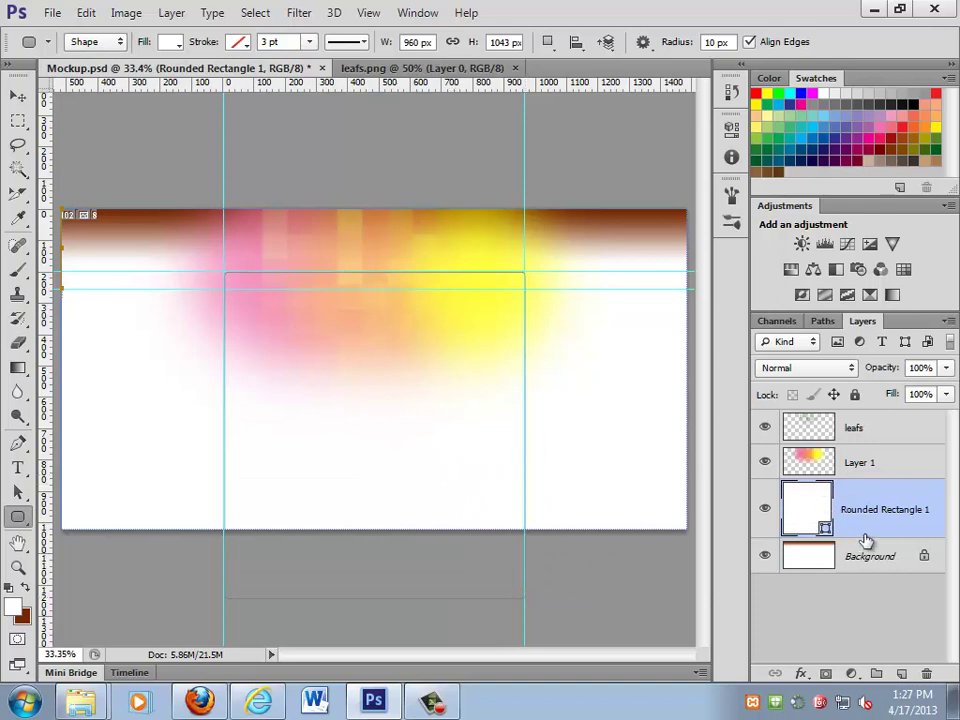
pyautogui.moveTo(840, 528); pyautogui.dragTo(868, 422)
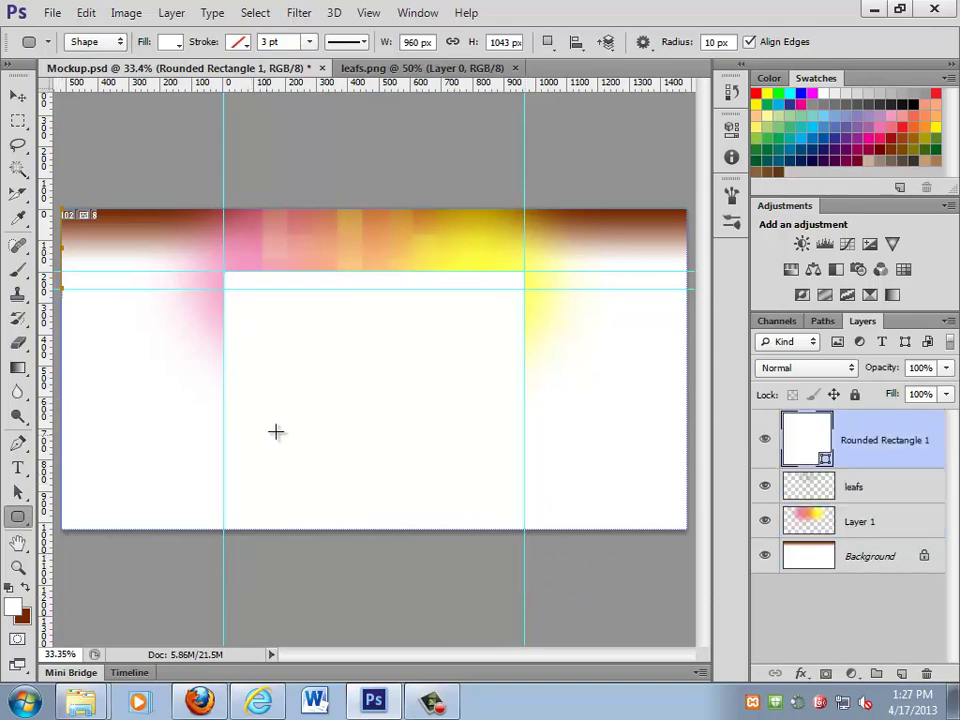
pyautogui.hotkey('ctrl', 'h')
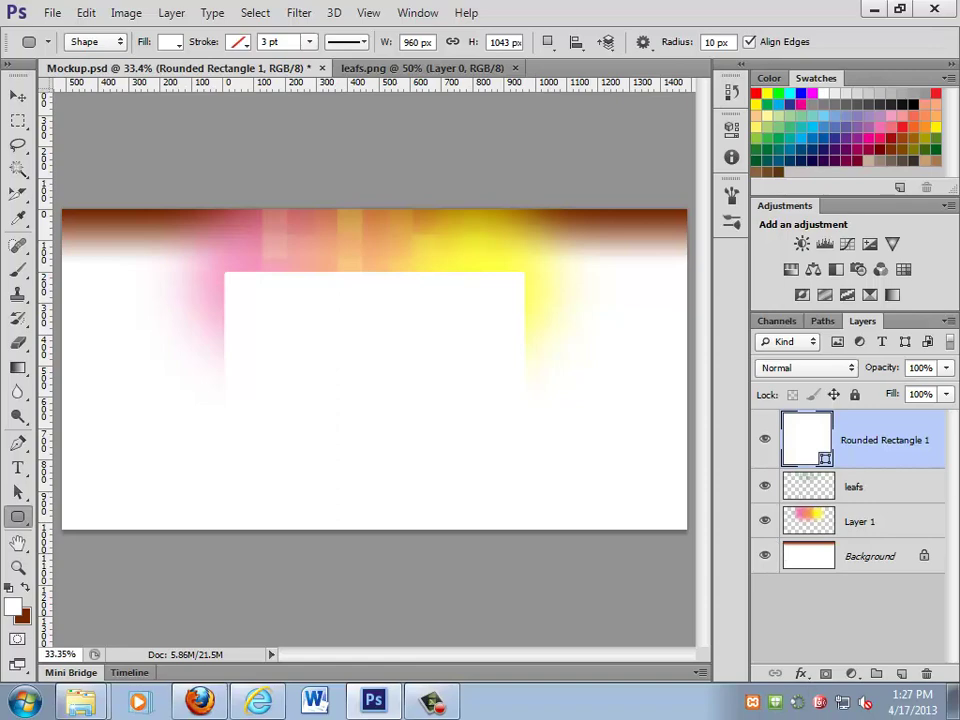
# - Try a drop shadow on the rounded box, angled straight down with more distance and 24 px size
pyautogui.click(800, 674)
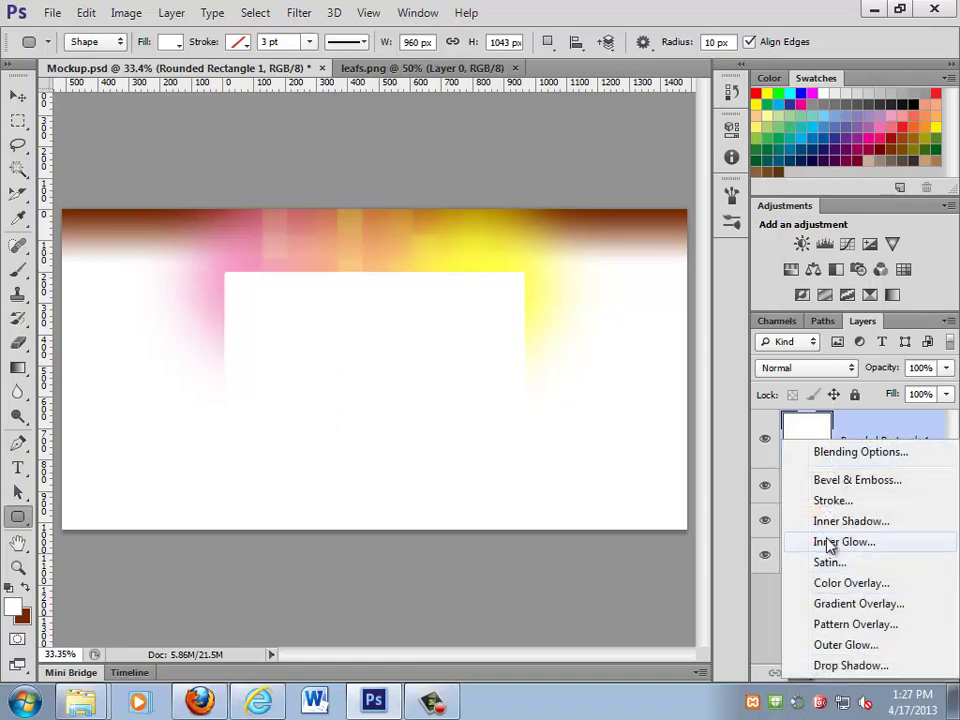
pyautogui.click(850, 668)
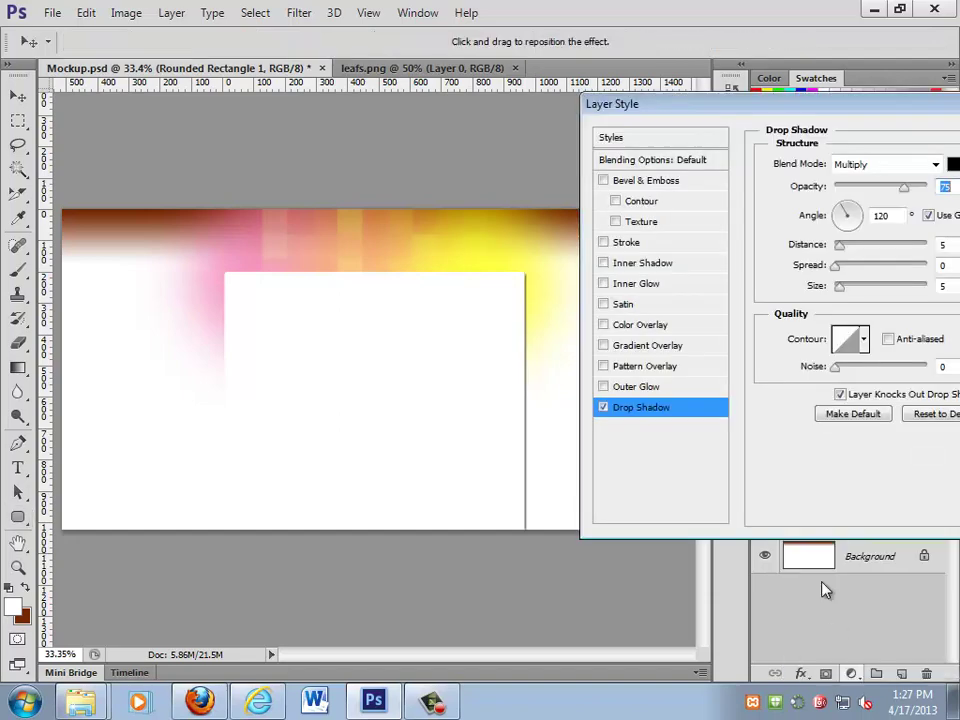
pyautogui.moveTo(845, 215); pyautogui.dragTo(849, 251)
pyautogui.moveTo(810, 100); pyautogui.dragTo(773, 90)
pyautogui.moveTo(810, 241); pyautogui.dragTo(813, 279)
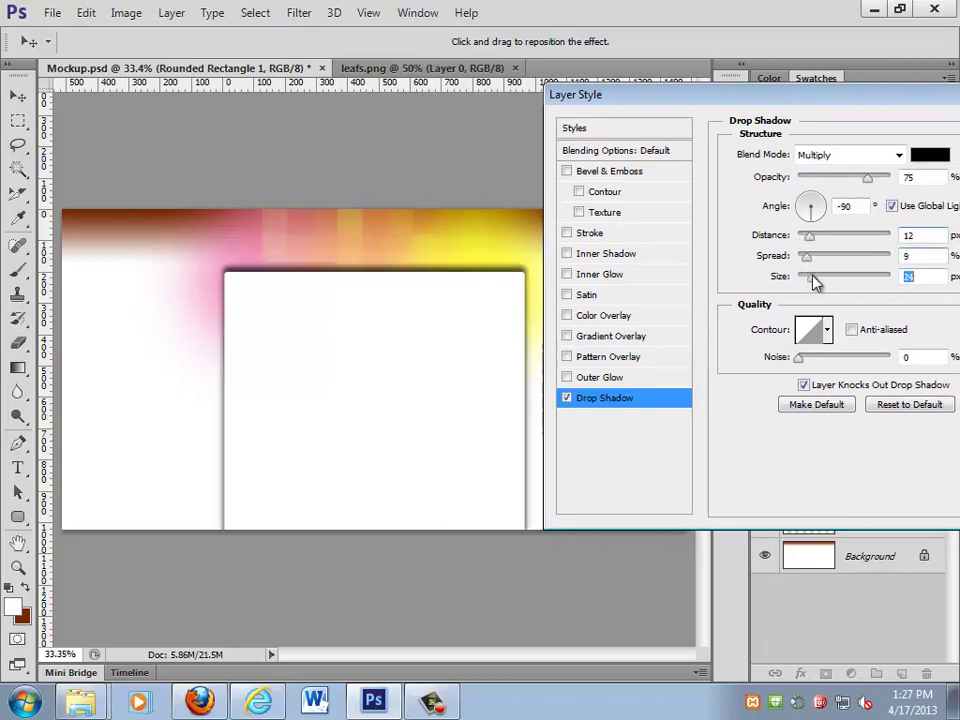
pyautogui.moveTo(805, 95); pyautogui.dragTo(749, 94)
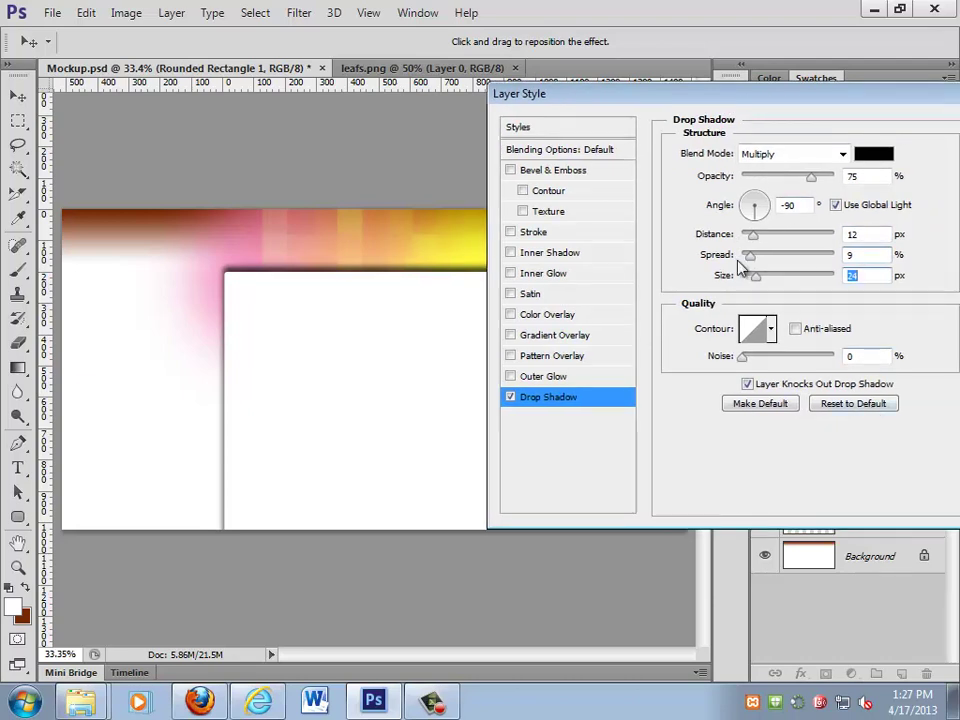
# - Swap the drop shadow for an Outer Glow in Normal blend mode with magenta colour fc01ff
pyautogui.click(510, 397)
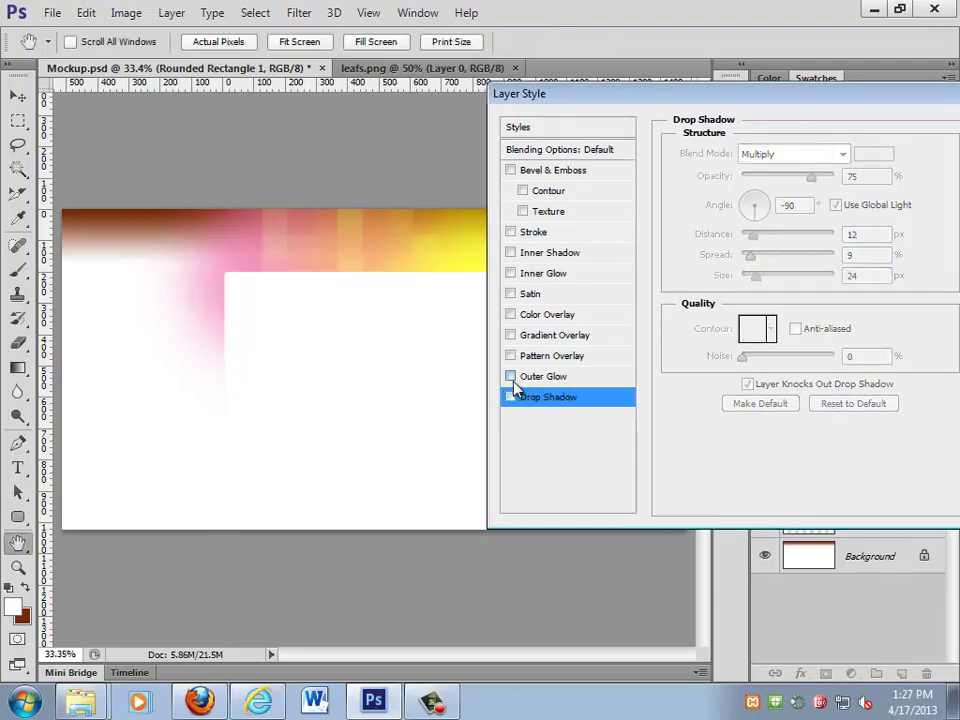
pyautogui.click(510, 376)
pyautogui.click(545, 376)
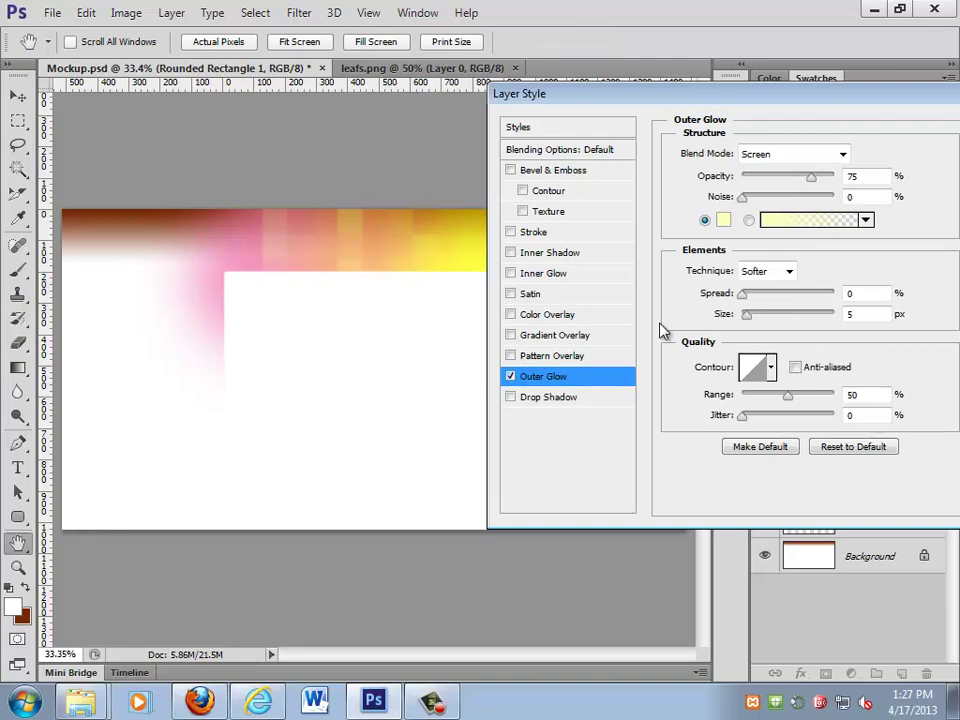
pyautogui.click(790, 154)
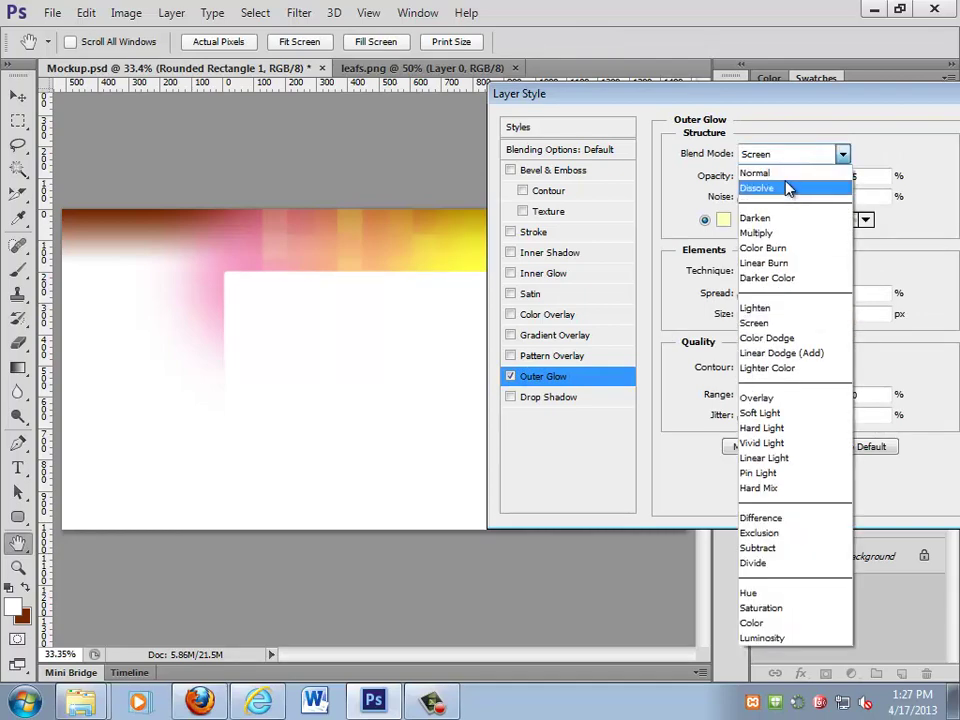
pyautogui.click(755, 173)
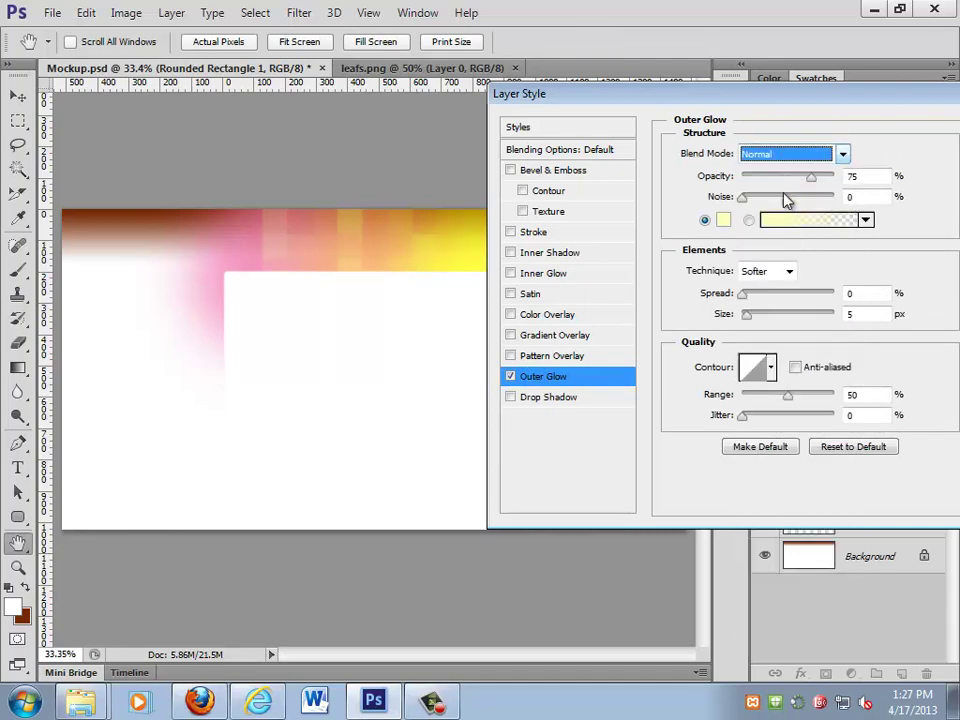
pyautogui.click(723, 221)
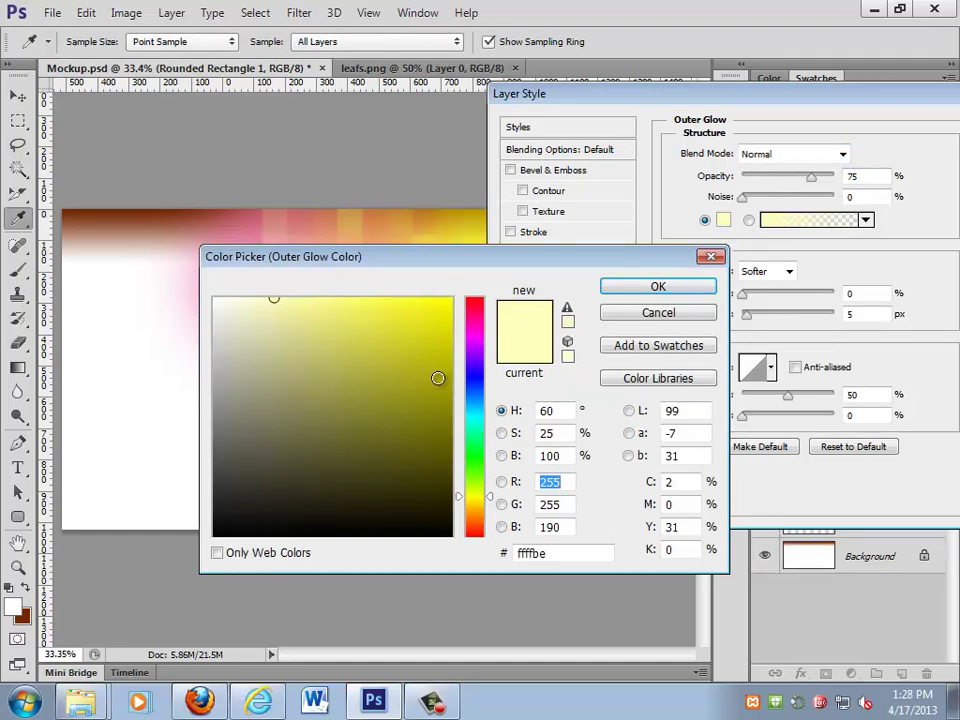
pyautogui.click(475, 338)
pyautogui.moveTo(438, 349); pyautogui.dragTo(452, 297)
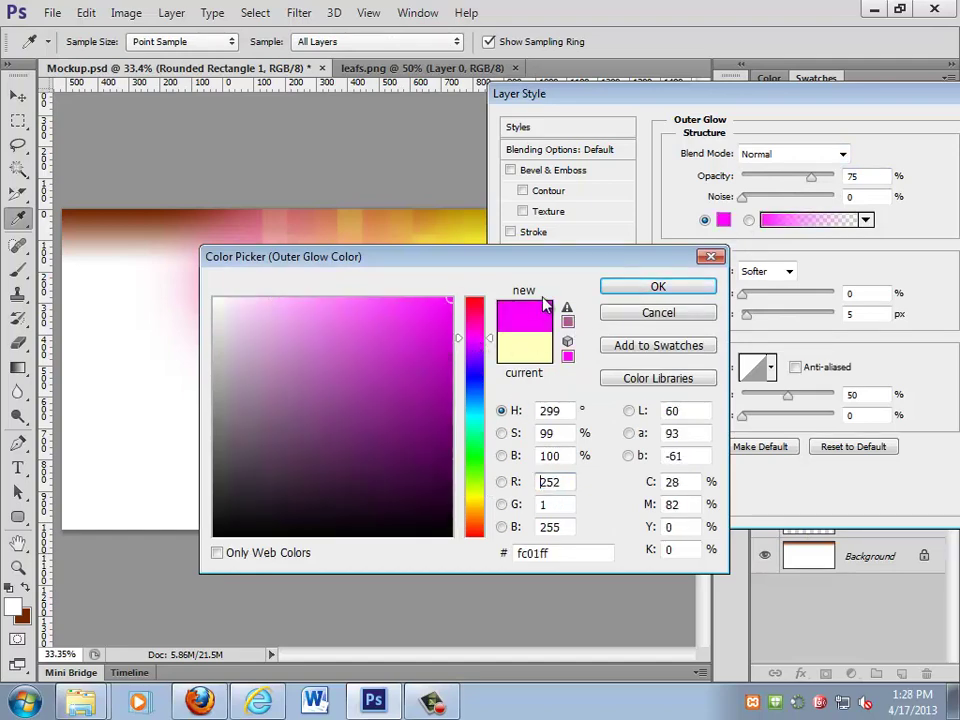
pyautogui.click(622, 290)
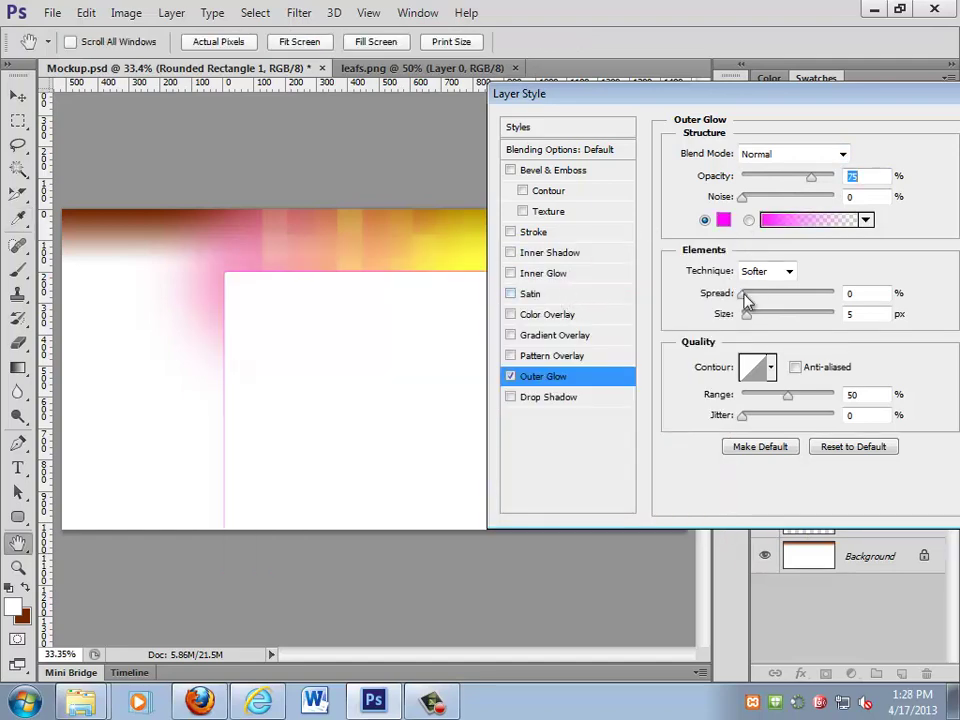
# - Set the glow's spread to 5% and size to 43 px, then apply the style
pyautogui.moveTo(744, 292)
pyautogui.mouseDown()
pyautogui.moveTo(752, 317)
pyautogui.moveTo(767, 320)
pyautogui.moveTo(745, 294)
pyautogui.mouseUp()
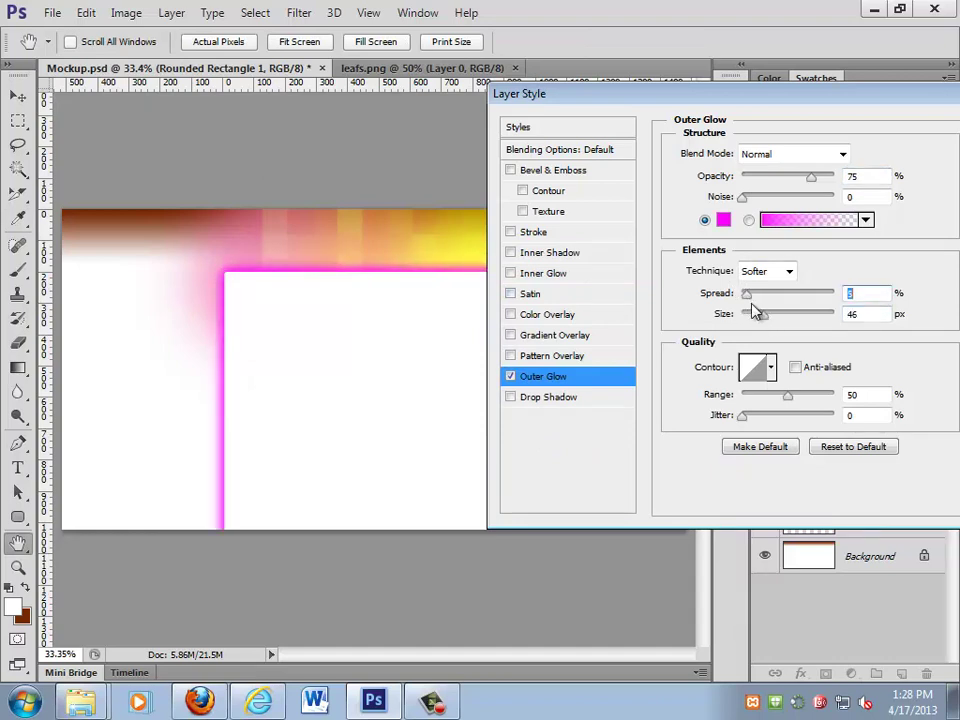
pyautogui.press('Up')
pyautogui.press('Up')
pyautogui.press('Tab')
pyautogui.press('Down')
pyautogui.press('Down')
pyautogui.press('Down')
pyautogui.moveTo(778, 88); pyautogui.dragTo(655, 108)
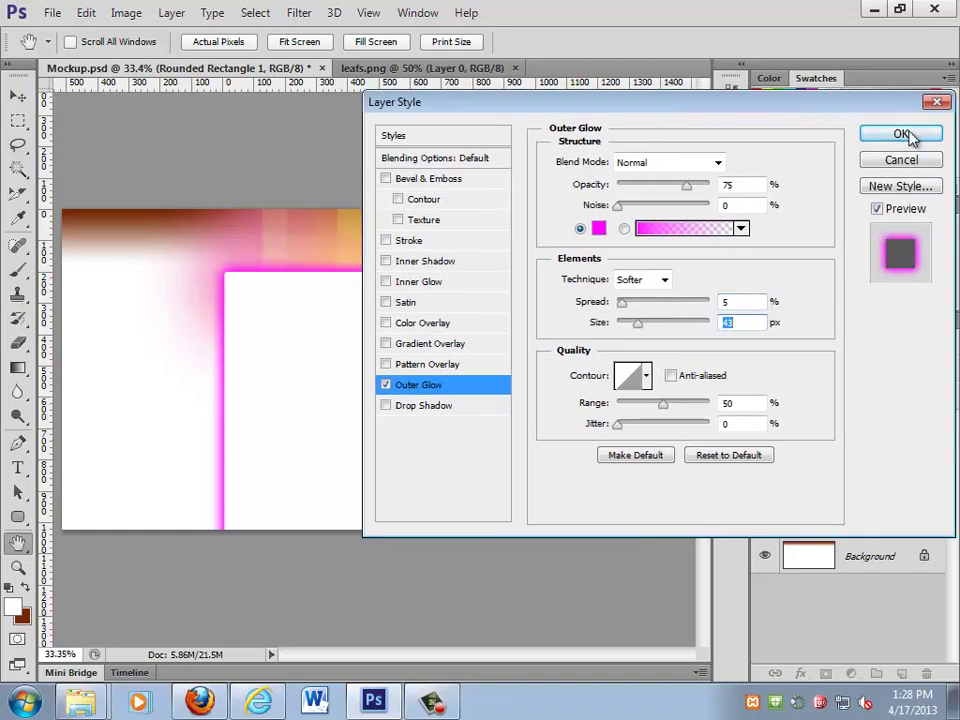
pyautogui.click(902, 133)
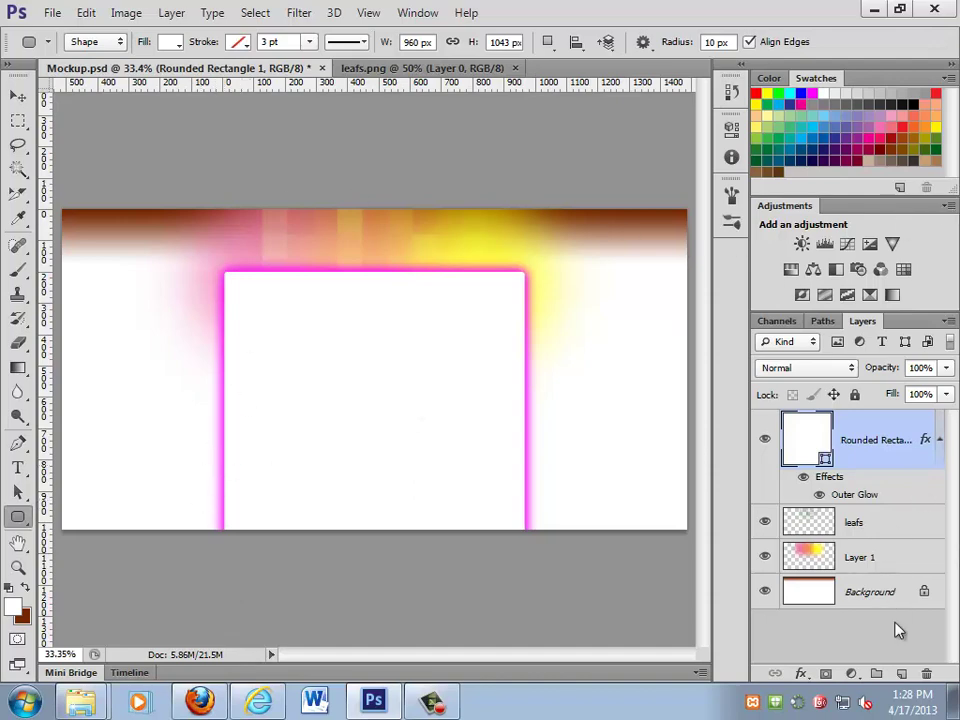
# - Add a new layer and draw a vertical black-and-white gradient on it
pyautogui.click(901, 673)
pyautogui.click(17, 366)
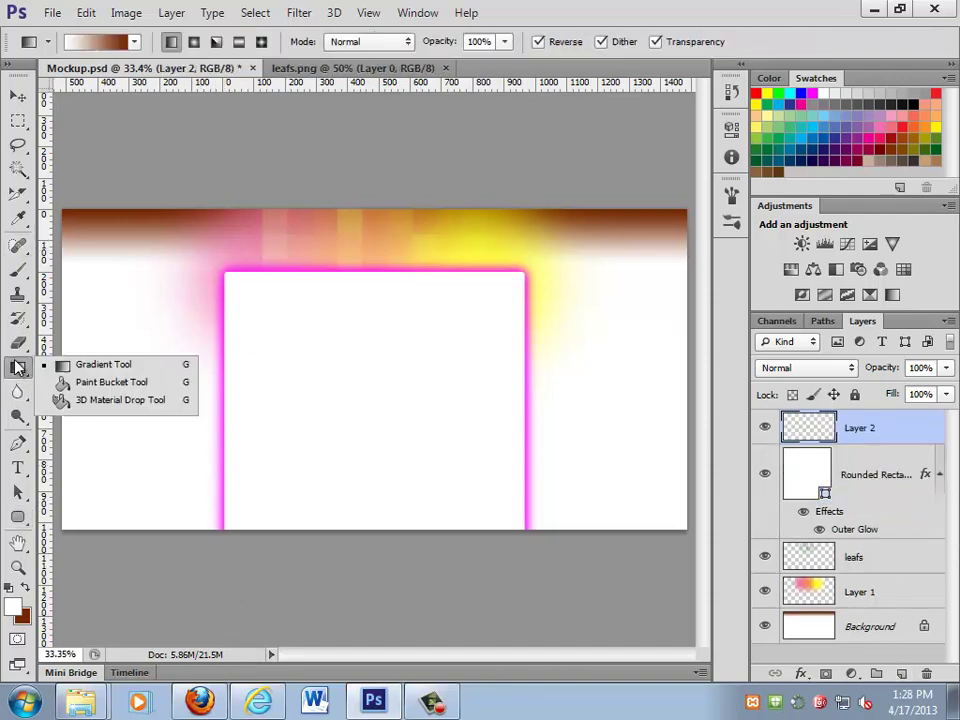
pyautogui.click(24, 589)
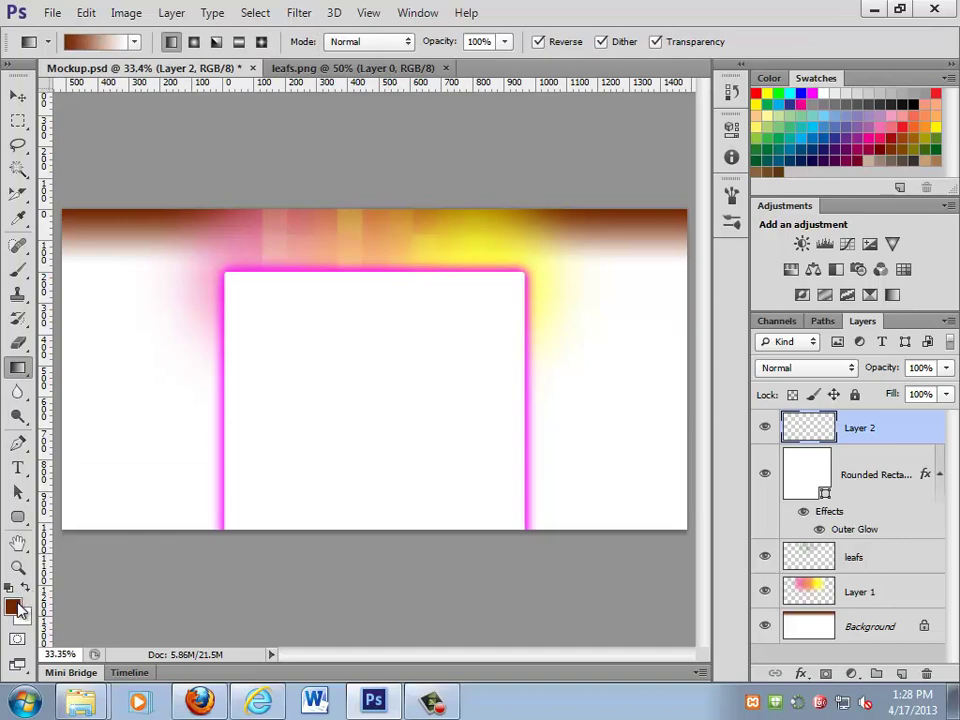
pyautogui.click(9, 588)
pyautogui.click(24, 589)
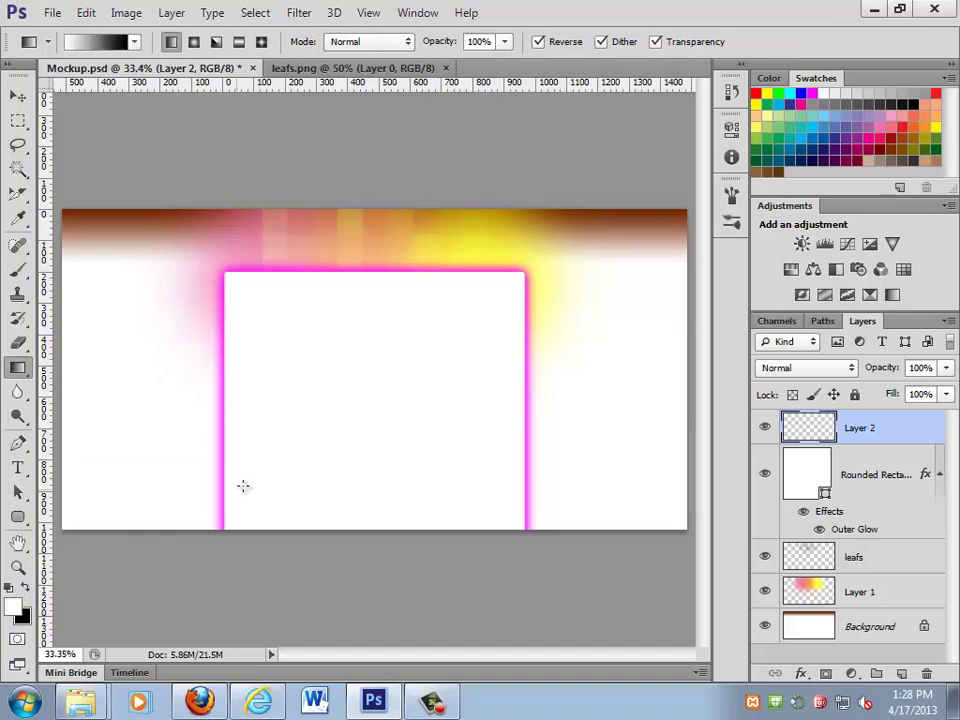
pyautogui.moveTo(332, 529); pyautogui.dragTo(315, 315)
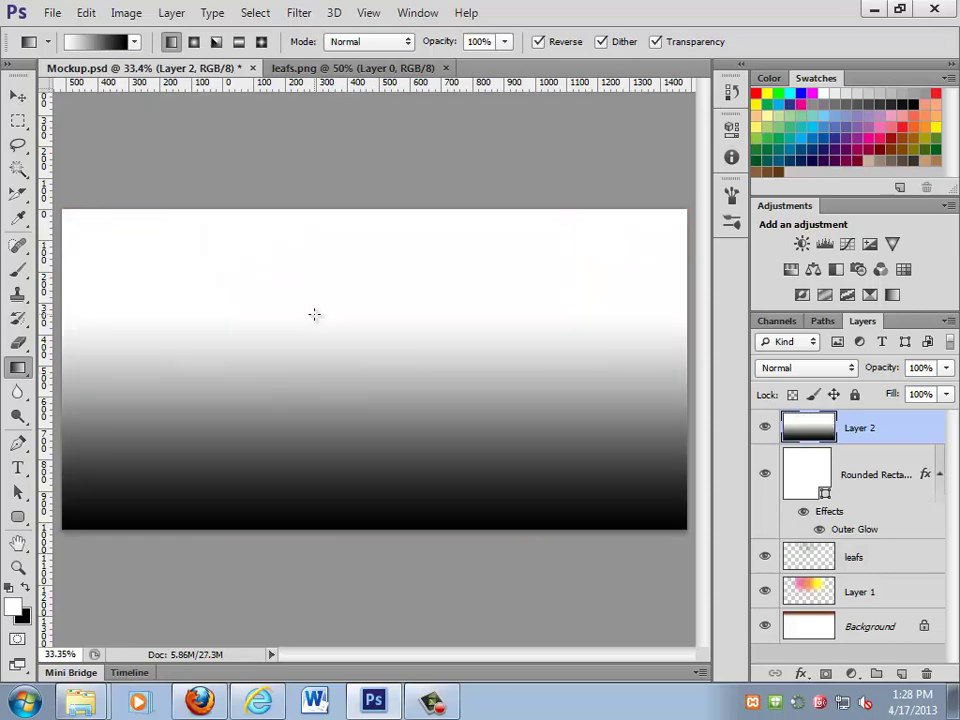
# - Invert the gradient so black is on top and set the layer blend mode to Lighten
pyautogui.hotkey('ctrl', 'i')
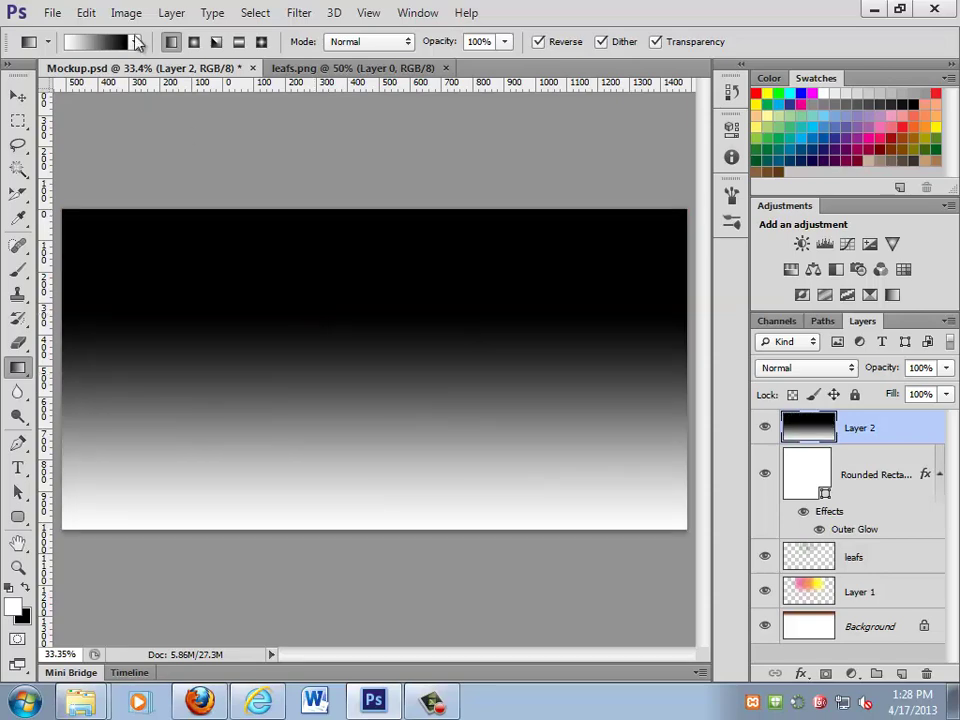
pyautogui.click(853, 370)
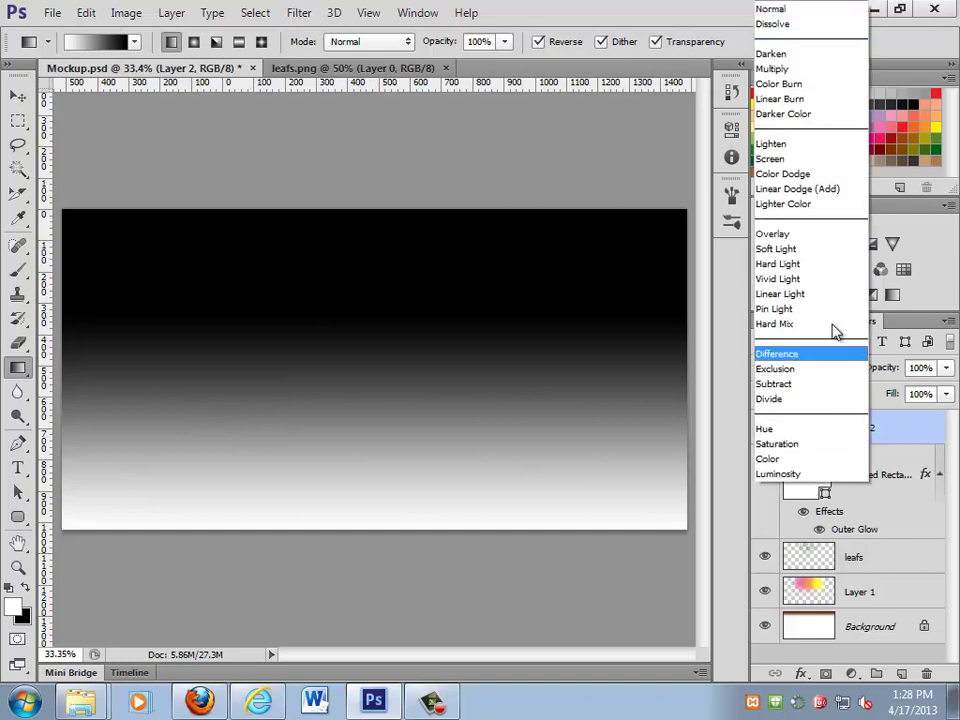
pyautogui.click(802, 147)
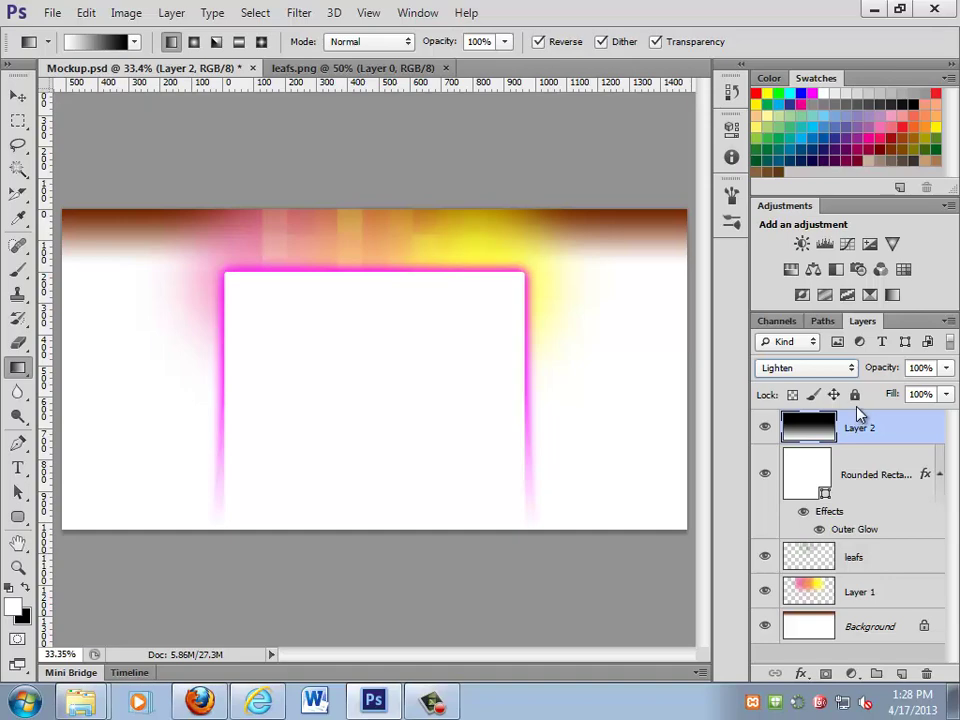
pyautogui.hotkey('ctrl', 't')
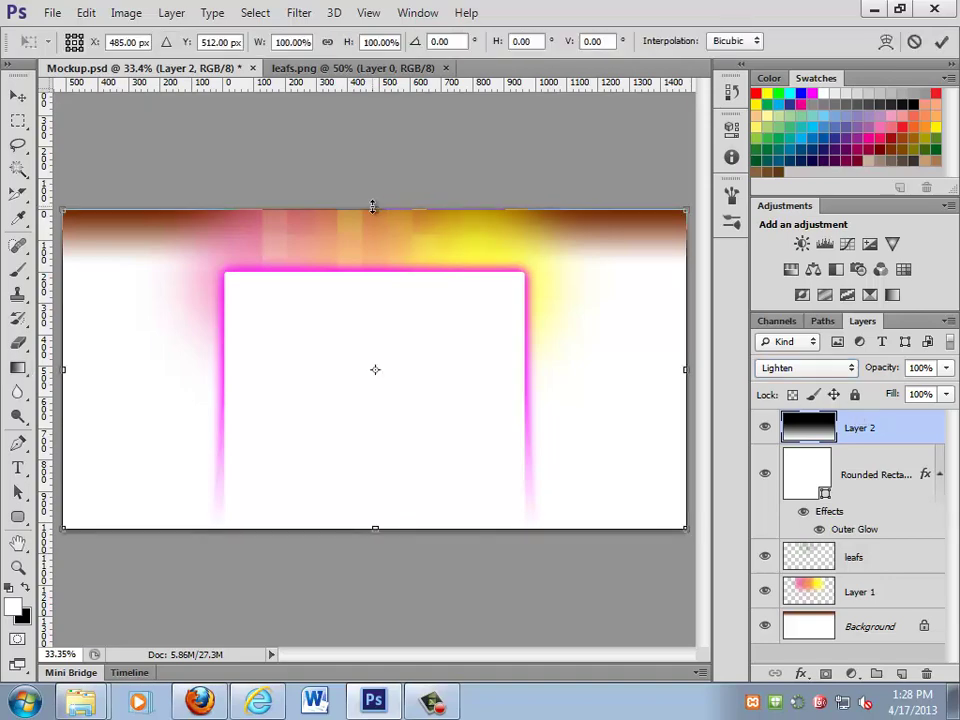
# - Stretch the gradient layer upward, then select all and clear Layer 2's contents
pyautogui.moveTo(375, 207); pyautogui.dragTo(387, 17)
pyautogui.press('Return')
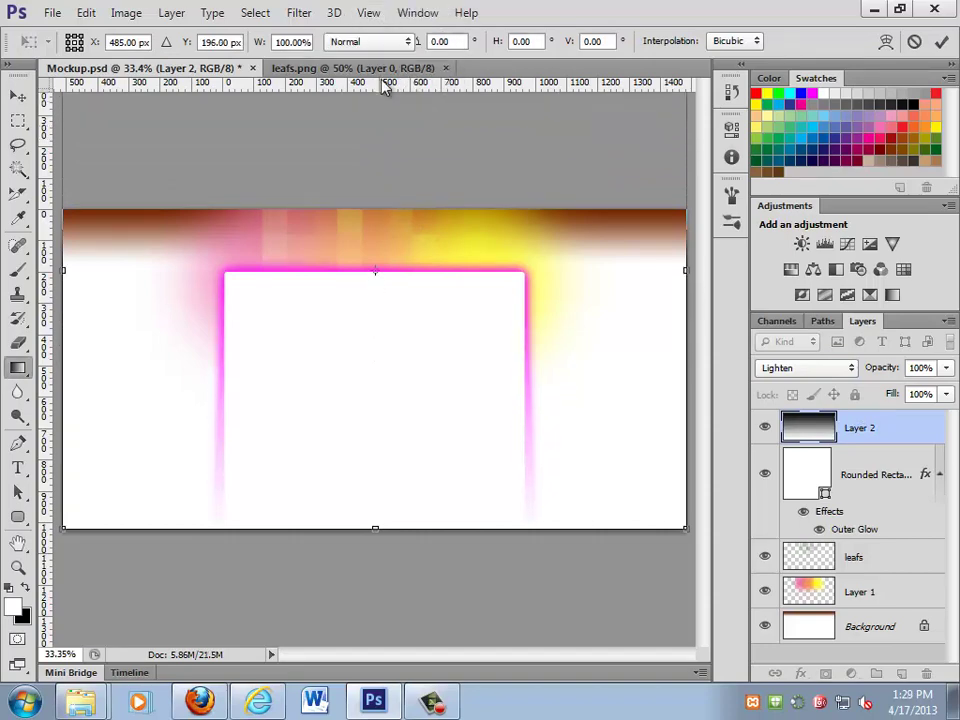
pyautogui.press('g')
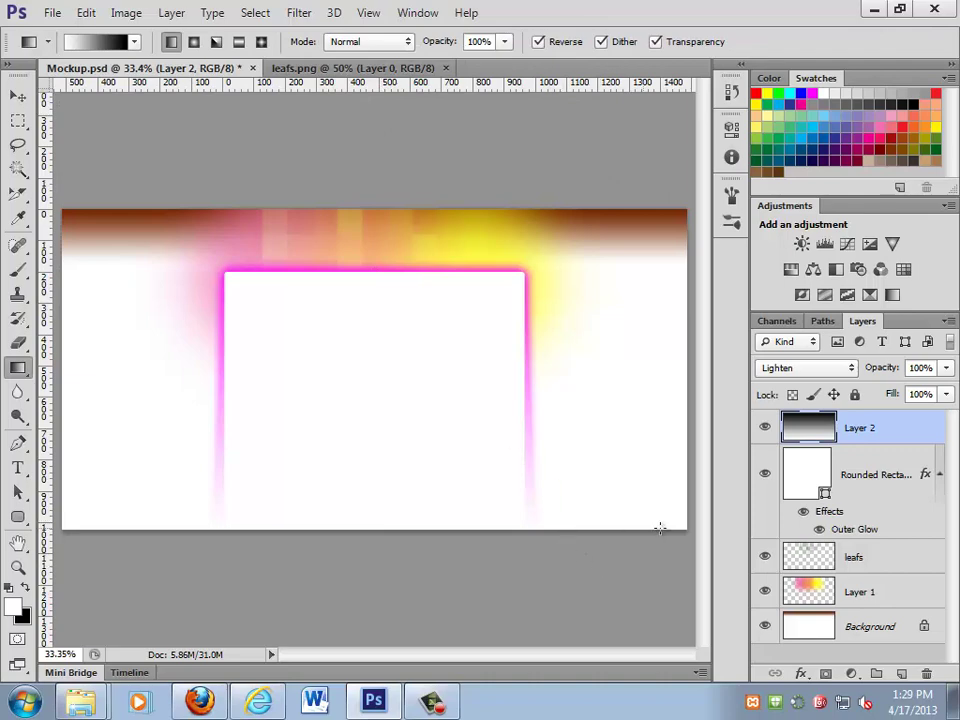
pyautogui.keyDown('ctrl'); pyautogui.click(816, 426); pyautogui.keyUp('ctrl')
pyautogui.press('Delete')
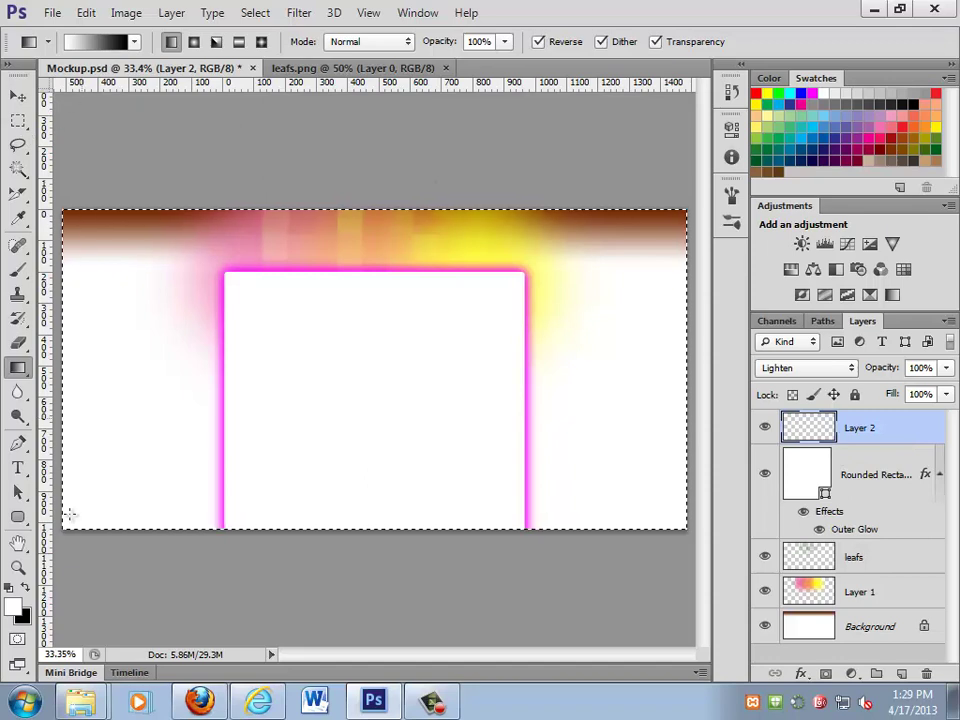
# - Choose the Foreground to Transparent gradient, try a white fade, undo it, and deselect
pyautogui.click(134, 41)
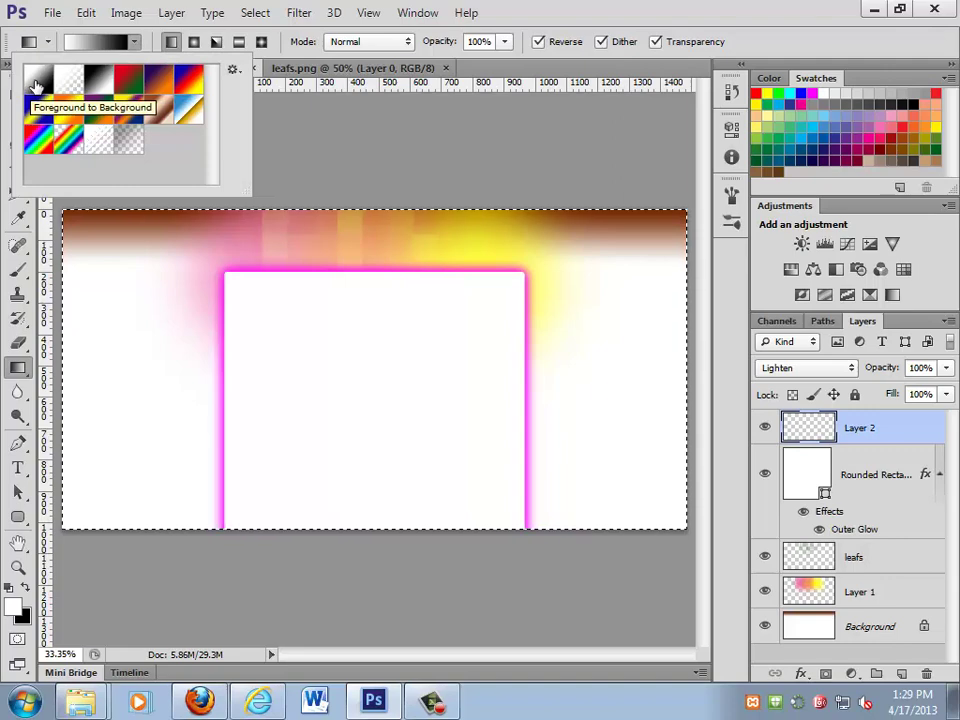
pyautogui.click(70, 85)
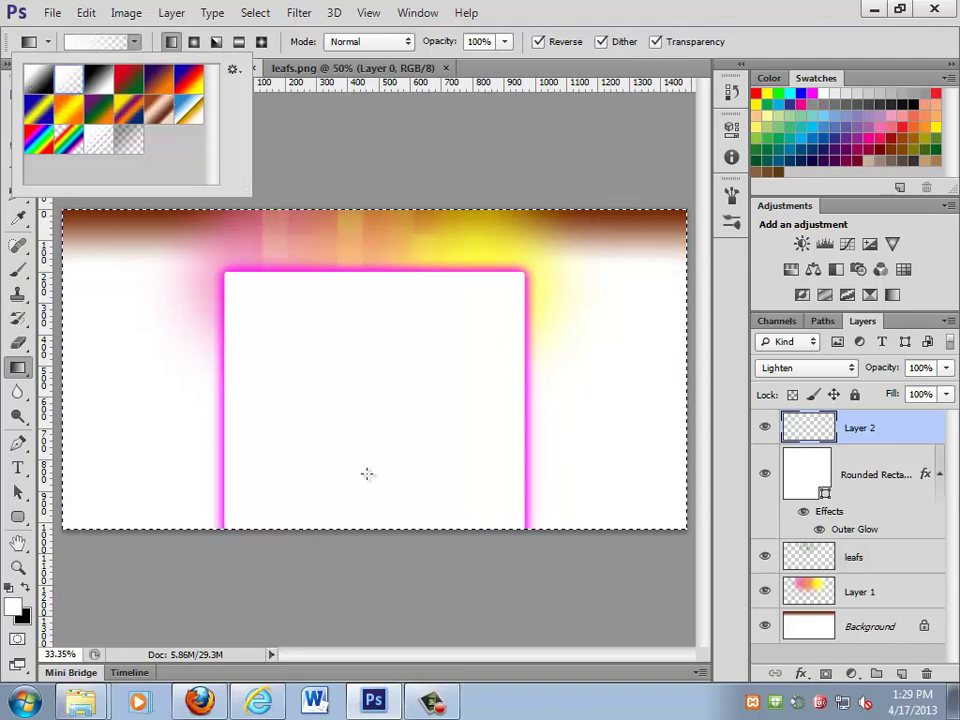
pyautogui.moveTo(367, 474)
pyautogui.mouseDown()
pyautogui.moveTo(370, 295)
pyautogui.moveTo(377, 476)
pyautogui.mouseUp()
pyautogui.hotkey('ctrl', 'z')
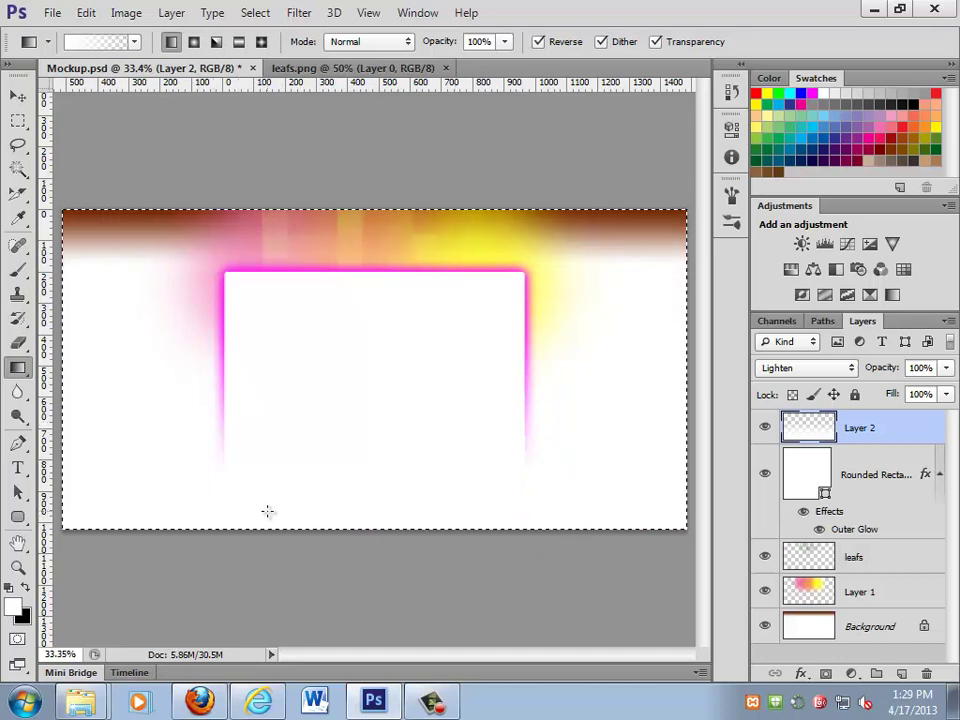
pyautogui.hotkey('ctrl', 'd')
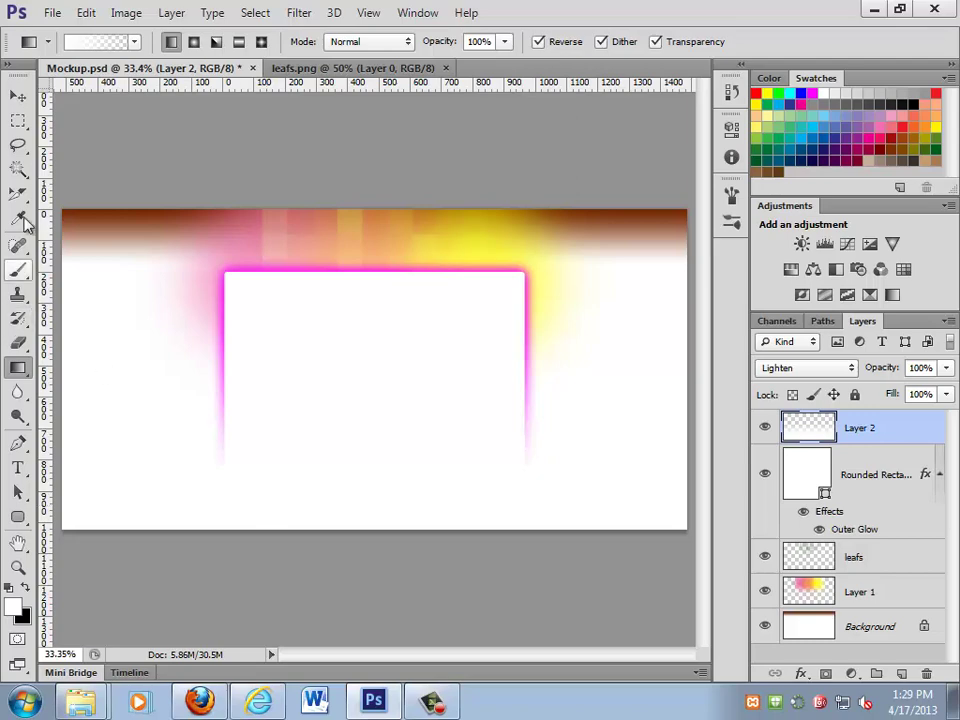
# - Marquee-select a rectangle from the header top to near the bottom and show the guides
pyautogui.click(20, 146)
pyautogui.click(18, 120)
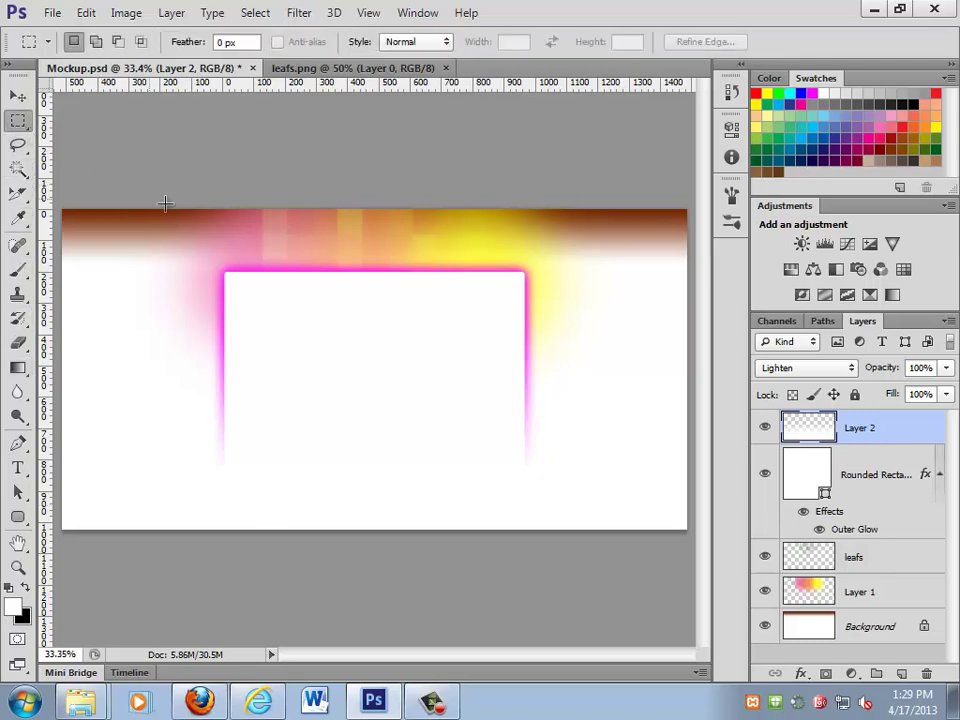
pyautogui.moveTo(166, 210)
pyautogui.mouseDown()
pyautogui.moveTo(244, 366)
pyautogui.moveTo(545, 499)
pyautogui.moveTo(596, 504)
pyautogui.moveTo(585, 493)
pyautogui.moveTo(587, 505)
pyautogui.mouseUp()
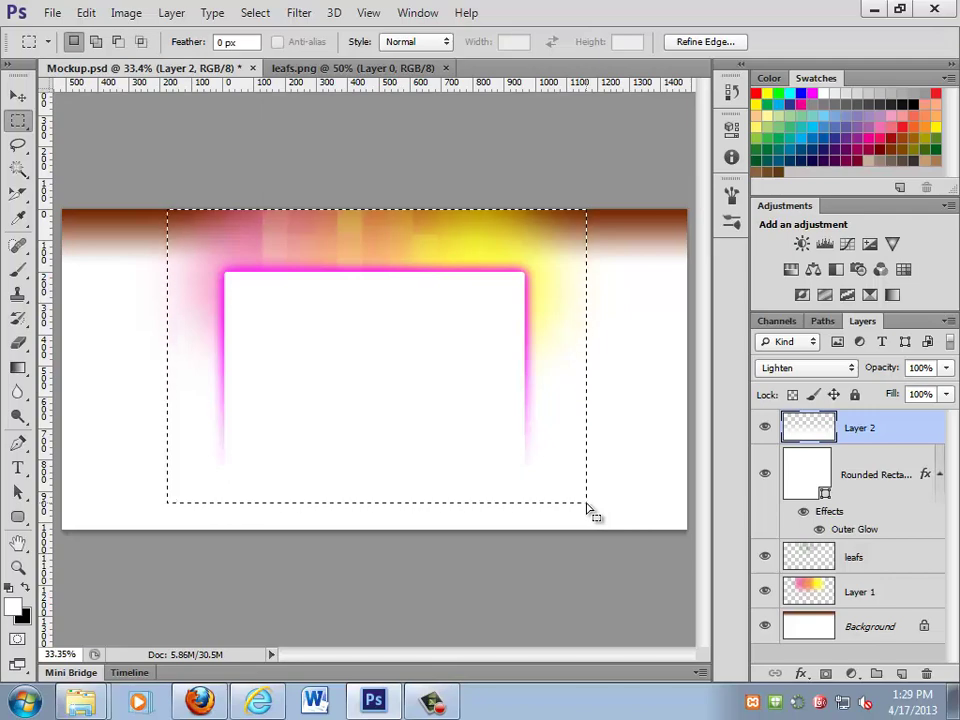
pyautogui.hotkey('ctrl', ';')
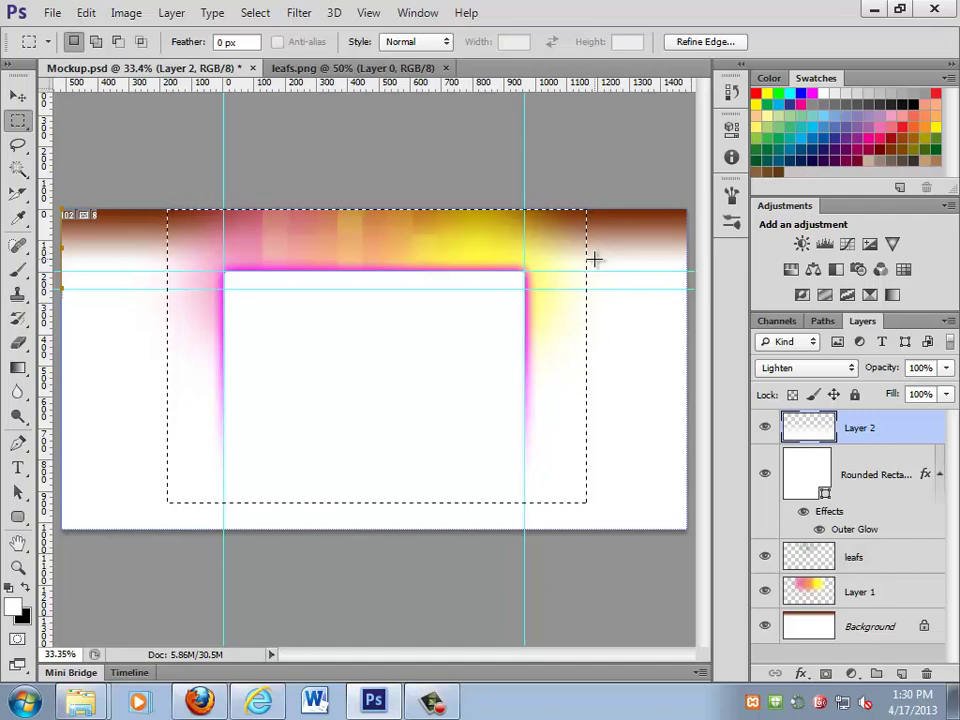
# - Load the Layer 1, leafs and Layer 2 pixel outlines as selections, then deselect everything
pyautogui.click(511, 247)
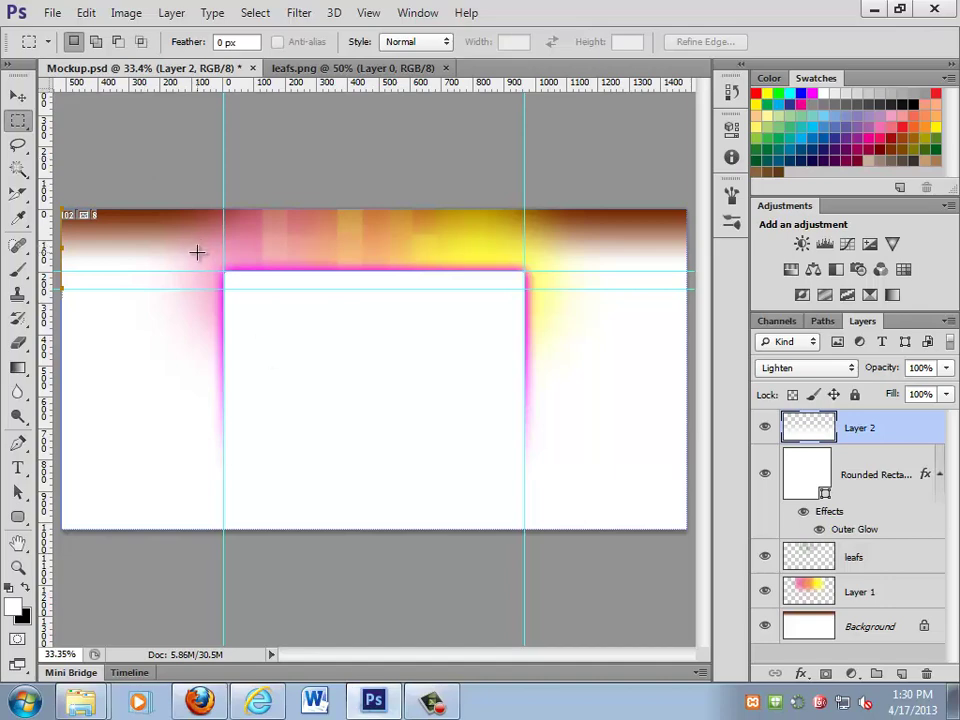
pyautogui.keyDown('ctrl'); pyautogui.click(820, 595); pyautogui.keyUp('ctrl')
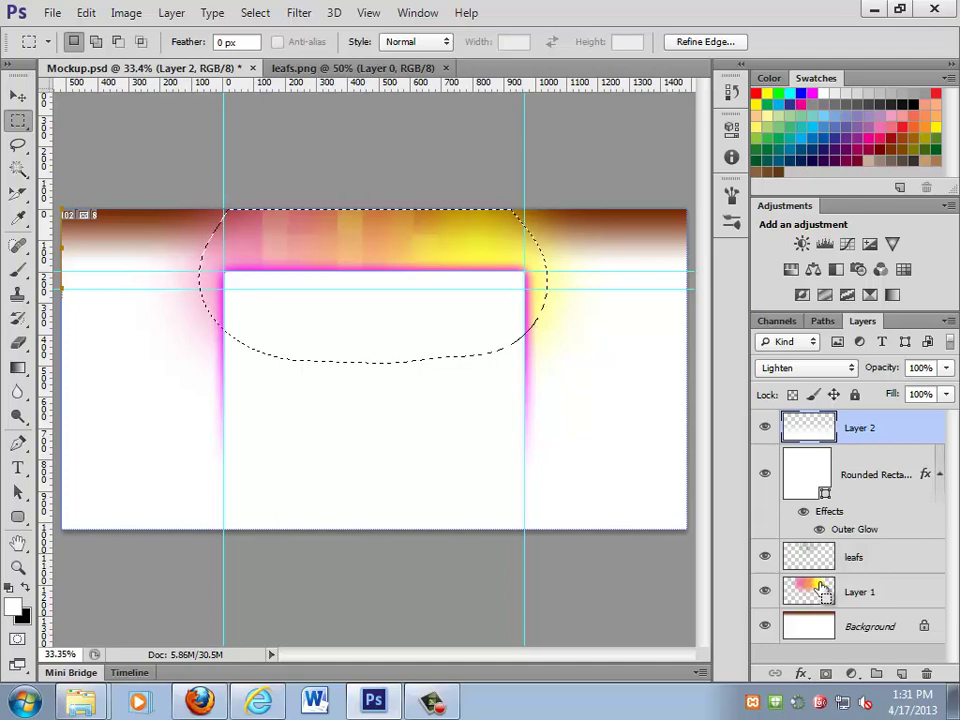
pyautogui.hotkey('ctrl', 'd')
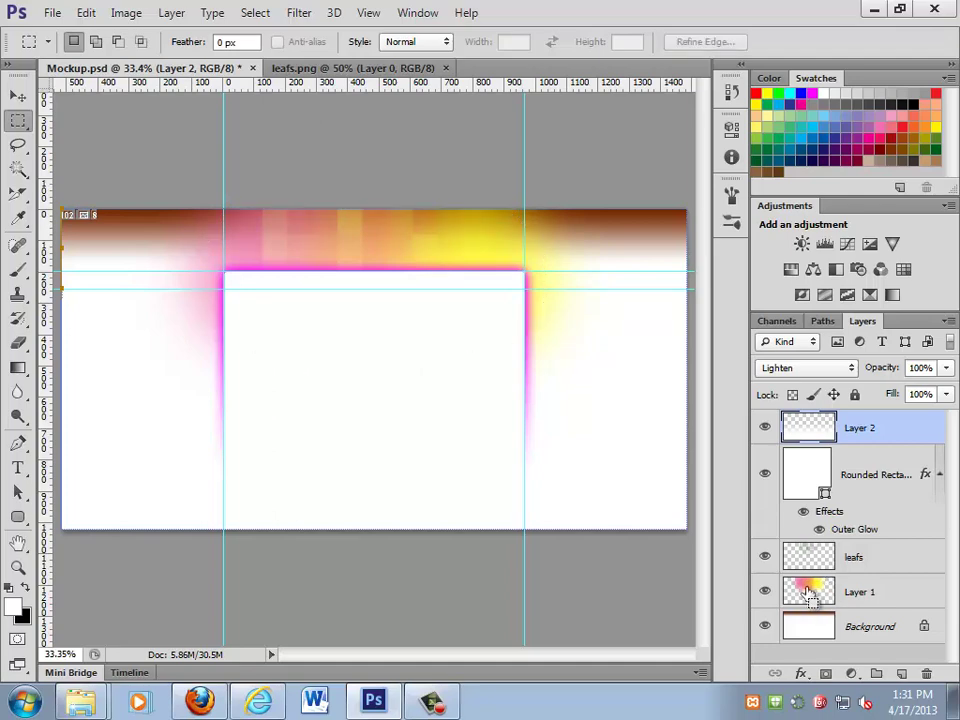
pyautogui.keyDown('ctrl'); pyautogui.click(809, 563); pyautogui.keyUp('ctrl')
pyautogui.keyDown('ctrl'); pyautogui.click(808, 590); pyautogui.keyUp('ctrl')
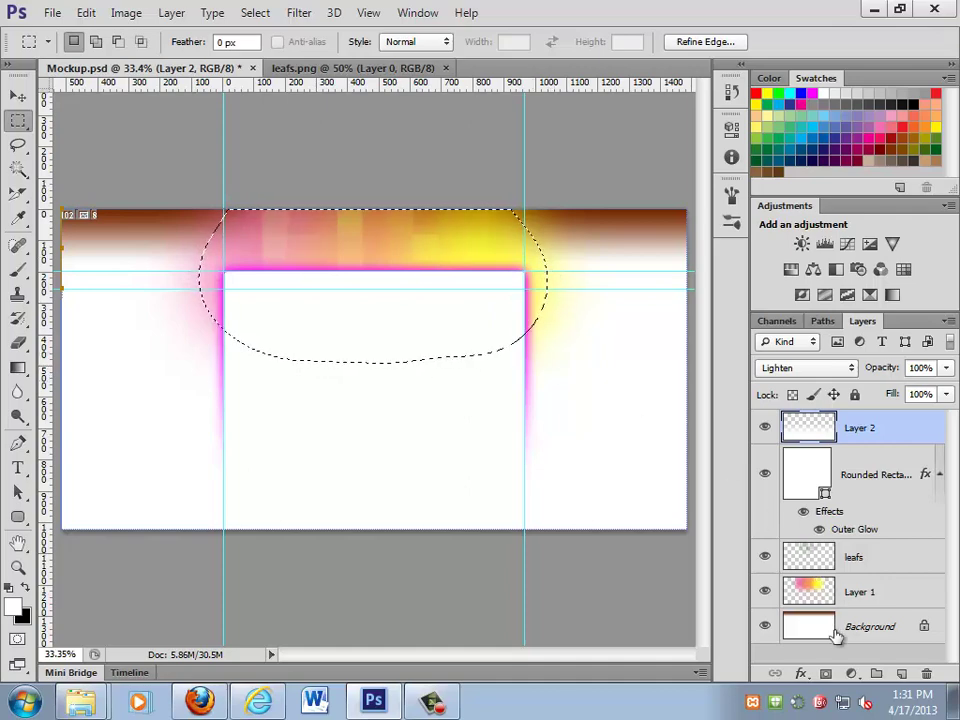
pyautogui.keyDown('ctrl'); pyautogui.click(818, 427); pyautogui.keyUp('ctrl')
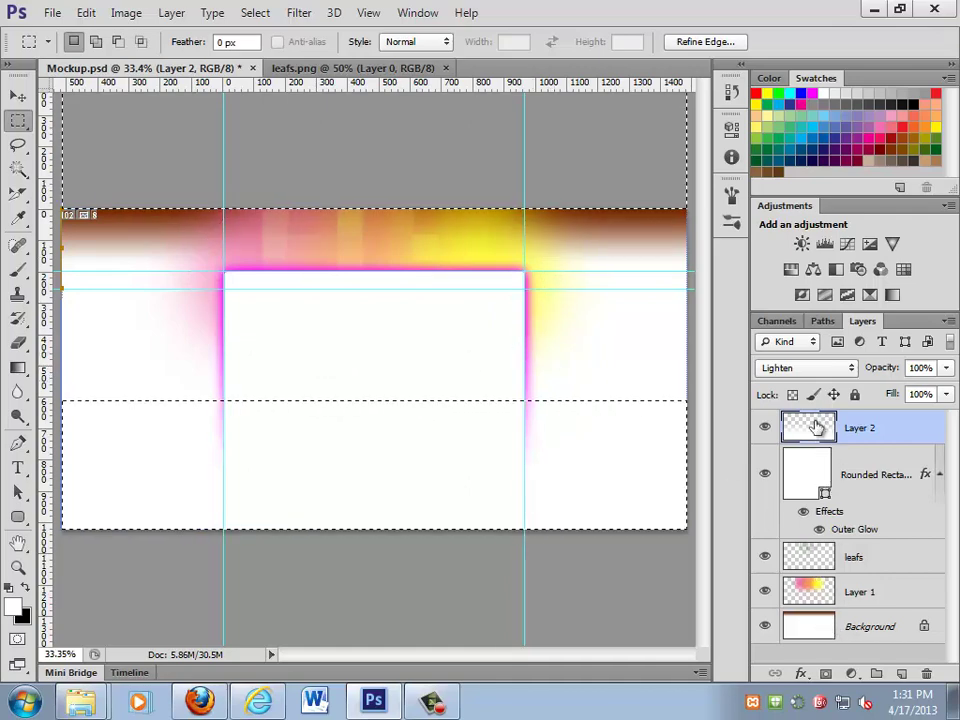
pyautogui.click(624, 373)
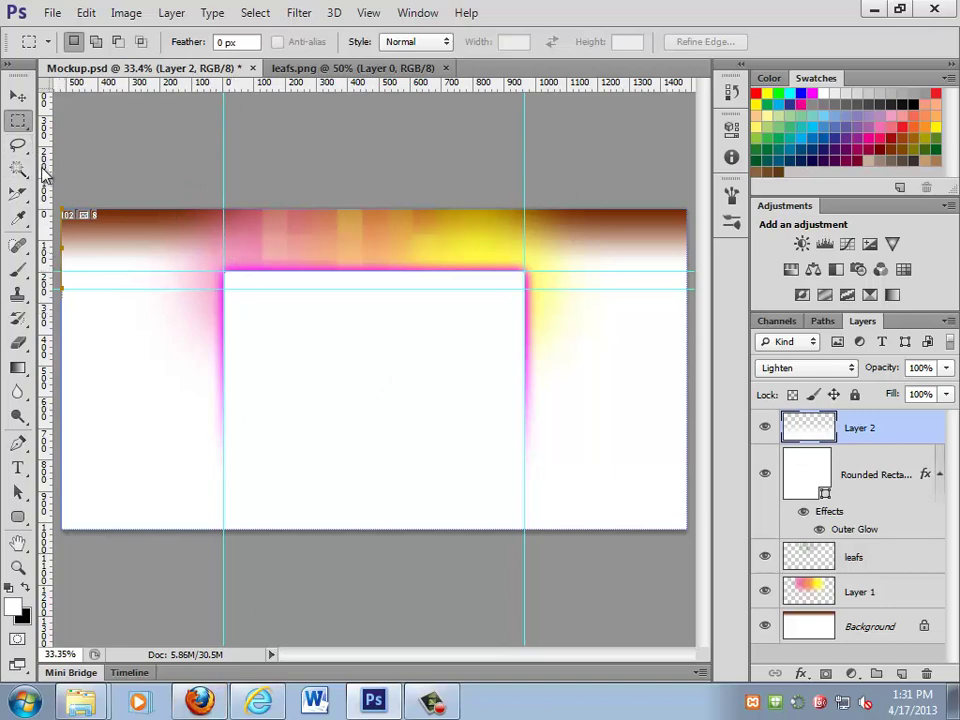
# - Add two vertical guides left of the pink box and marquee the header strip between them
pyautogui.moveTo(43, 172); pyautogui.dragTo(160, 163)
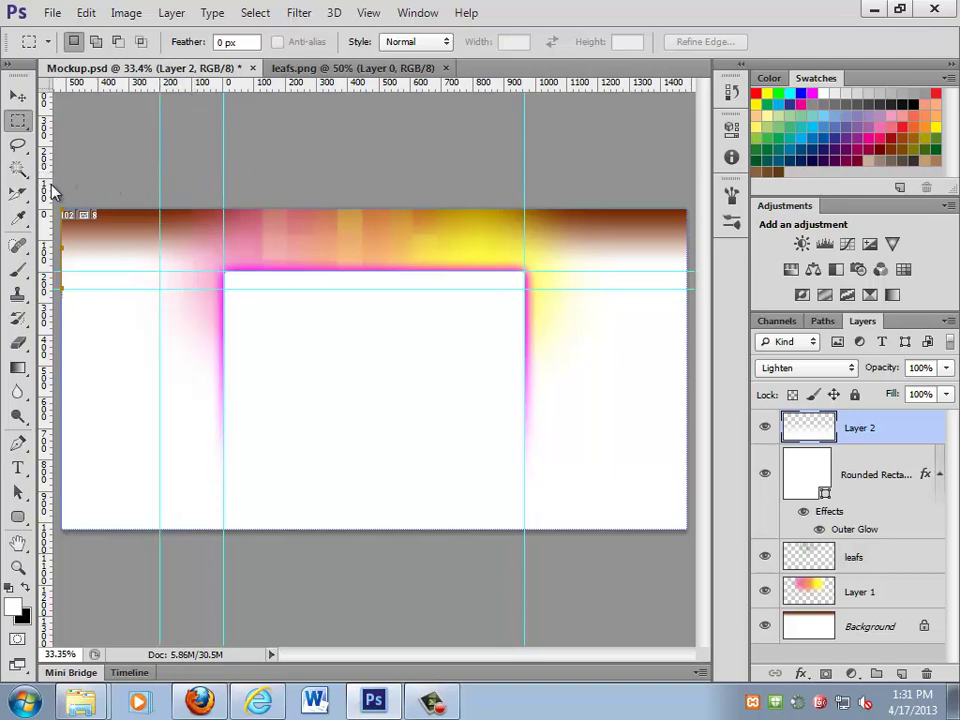
pyautogui.moveTo(48, 189); pyautogui.dragTo(593, 183)
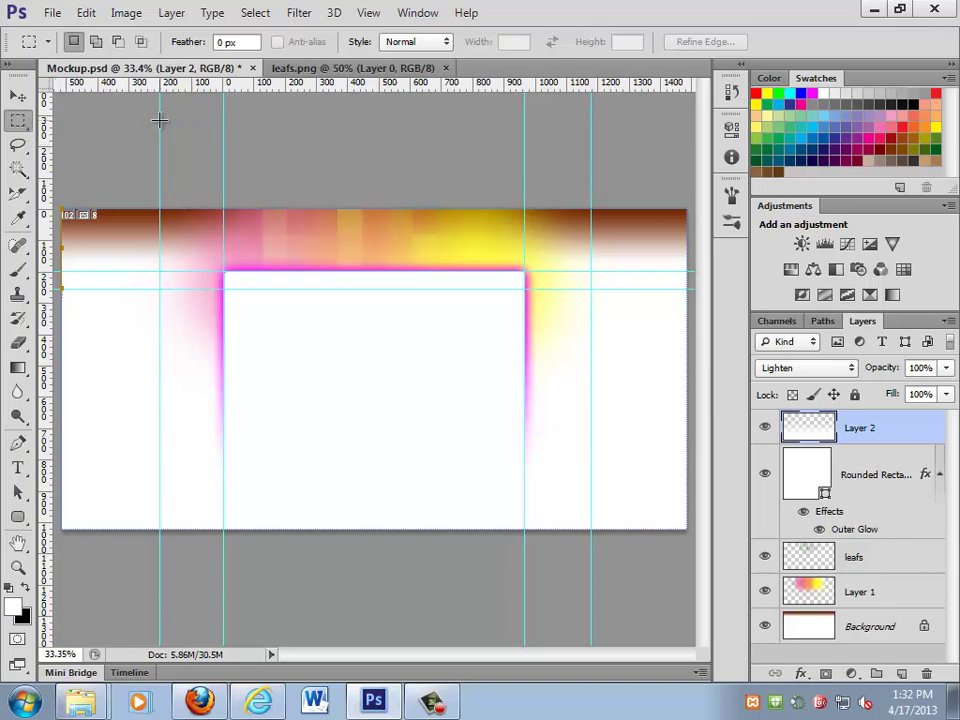
pyautogui.moveTo(160, 210); pyautogui.dragTo(593, 300)
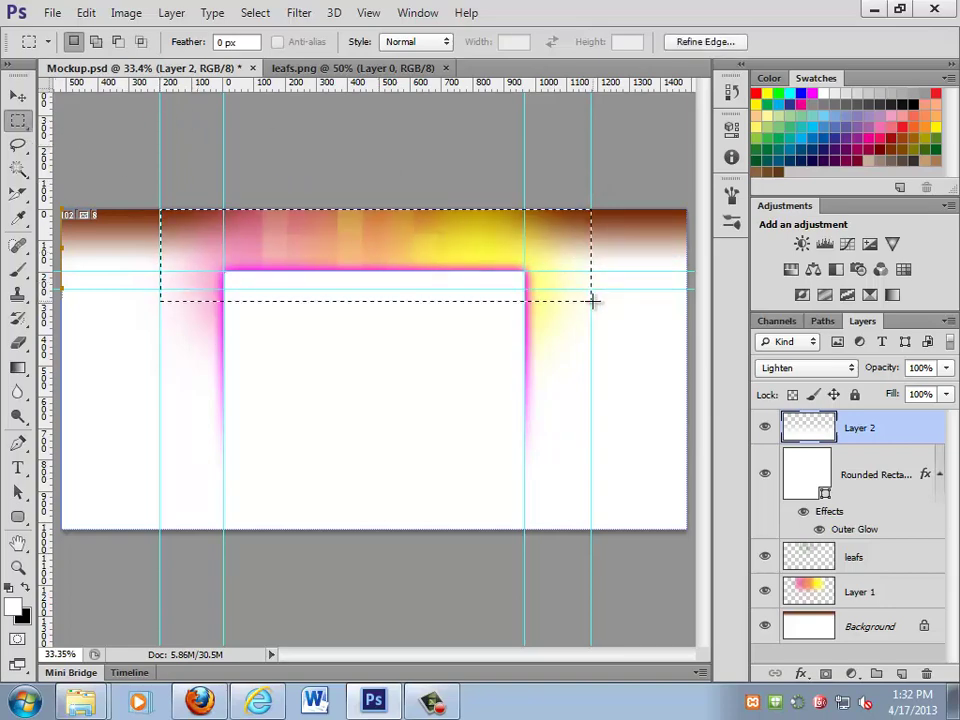
# - Check the History panel, clear the selection, and zoom the header to 88%
pyautogui.click(737, 66)
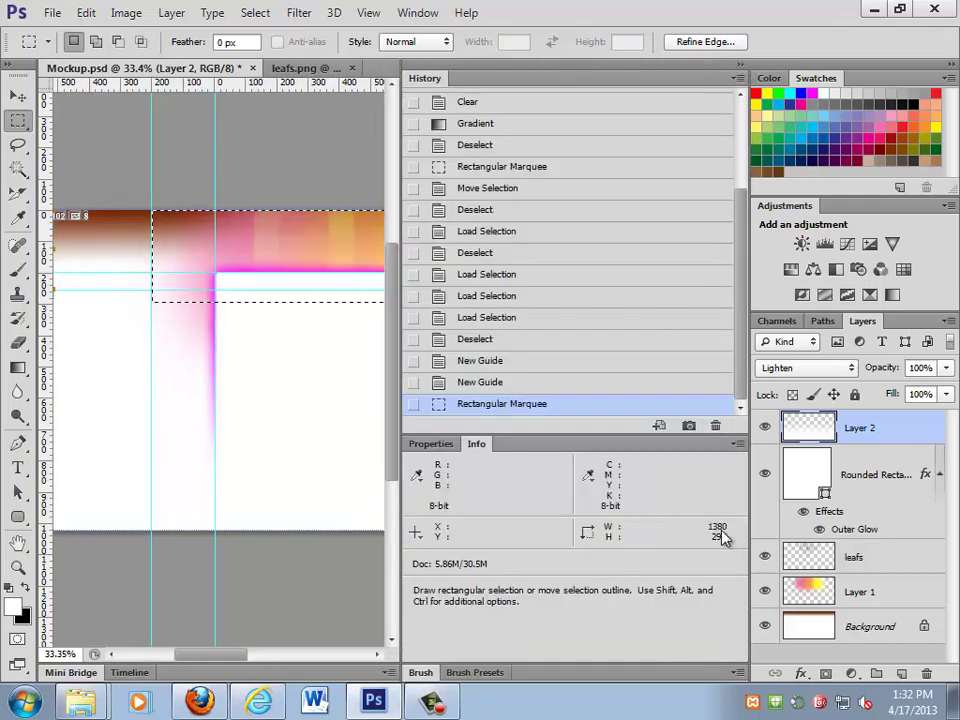
pyautogui.click(738, 66)
pyautogui.click(566, 283)
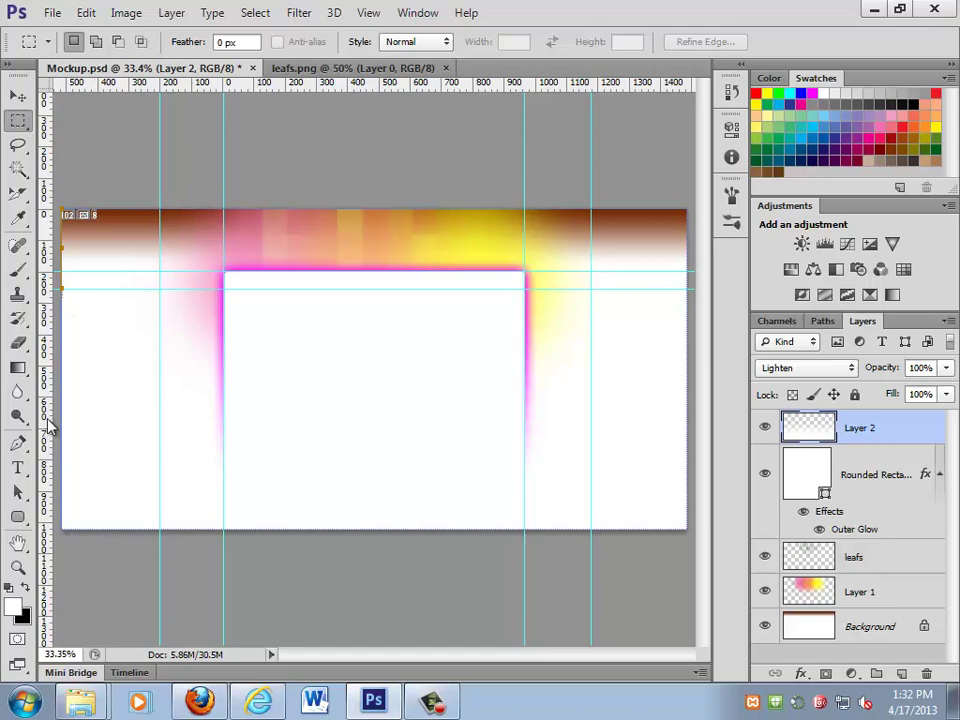
pyautogui.press('z')
pyautogui.moveTo(553, 197); pyautogui.dragTo(339, 293)
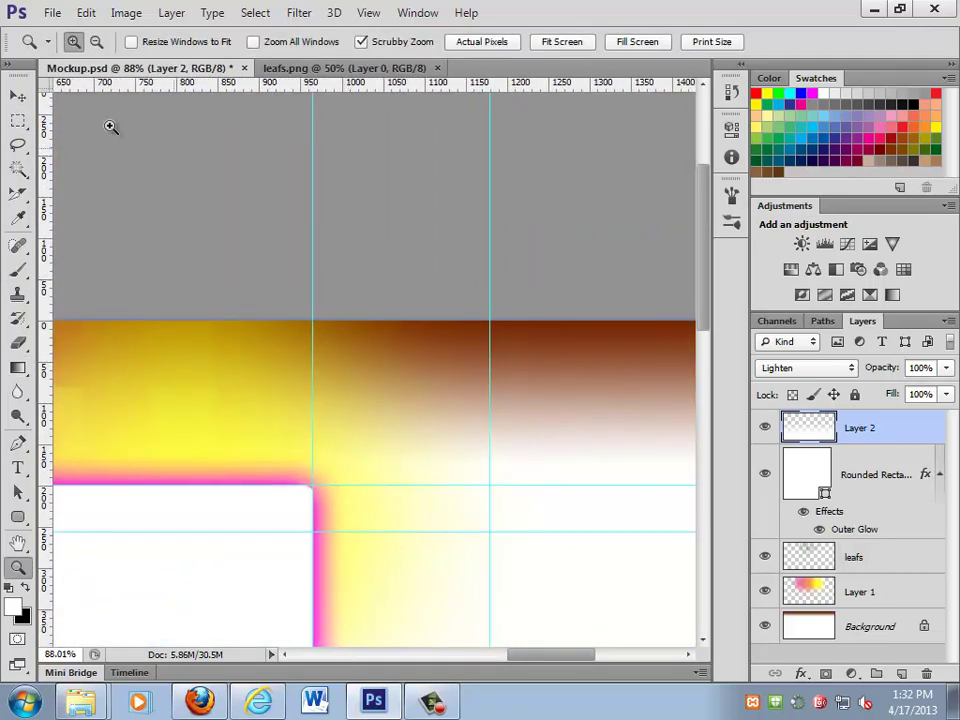
# - Drag the right vertical guide to a new spot over the brown header band
pyautogui.click(18, 95)
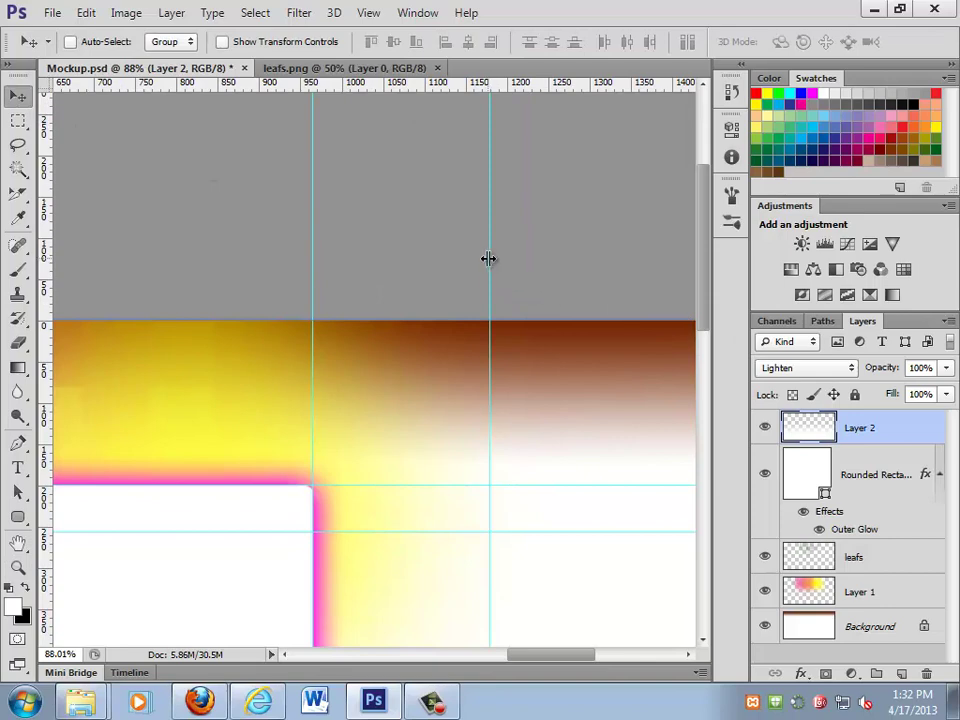
pyautogui.moveTo(488, 258)
pyautogui.mouseDown()
pyautogui.moveTo(480, 258)
pyautogui.moveTo(497, 259)
pyautogui.moveTo(489, 260)
pyautogui.mouseUp()
pyautogui.moveTo(491, 110)
pyautogui.mouseDown()
pyautogui.moveTo(473, 112)
pyautogui.moveTo(489, 118)
pyautogui.mouseUp()
pyautogui.moveTo(212, 362); pyautogui.dragTo(270, 253)
# - Reset the ruler origin to the image's top-left and readjust the right vertical guide
pyautogui.hotkey('ctrl', 'r')
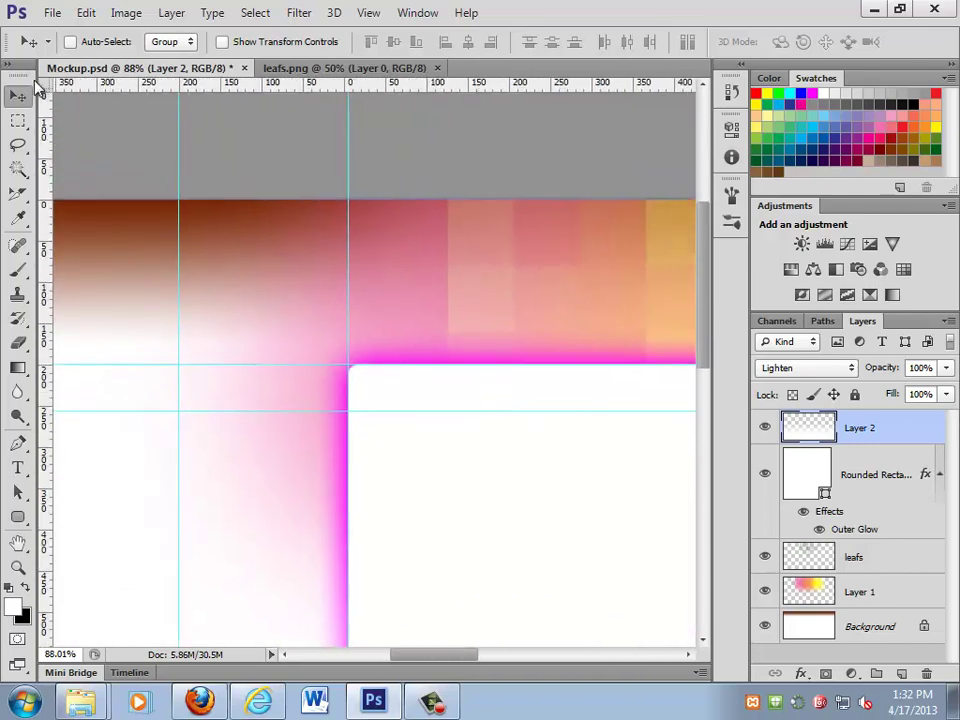
pyautogui.moveTo(45, 84); pyautogui.dragTo(457, 449)
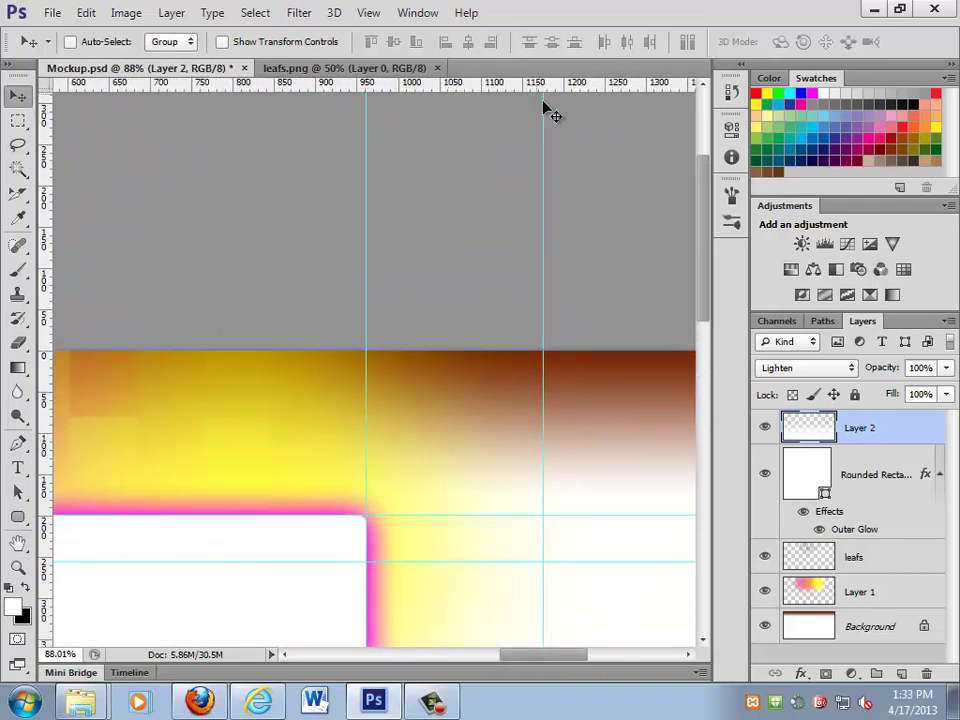
pyautogui.moveTo(543, 113); pyautogui.dragTo(533, 119)
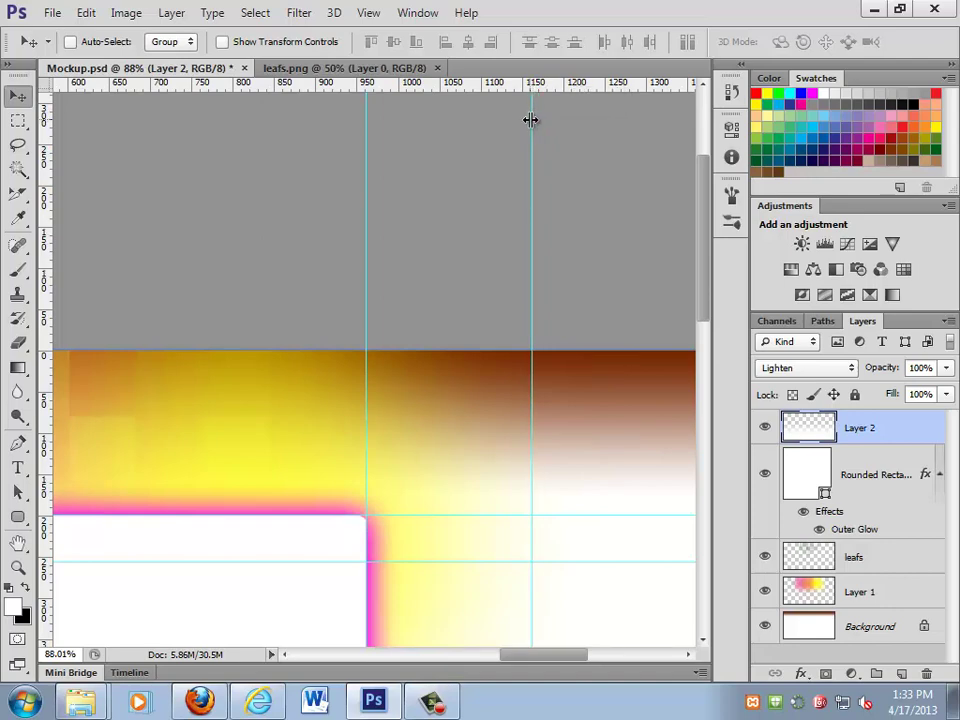
pyautogui.moveTo(531, 120); pyautogui.dragTo(203, 86)
pyautogui.click(368, 13)
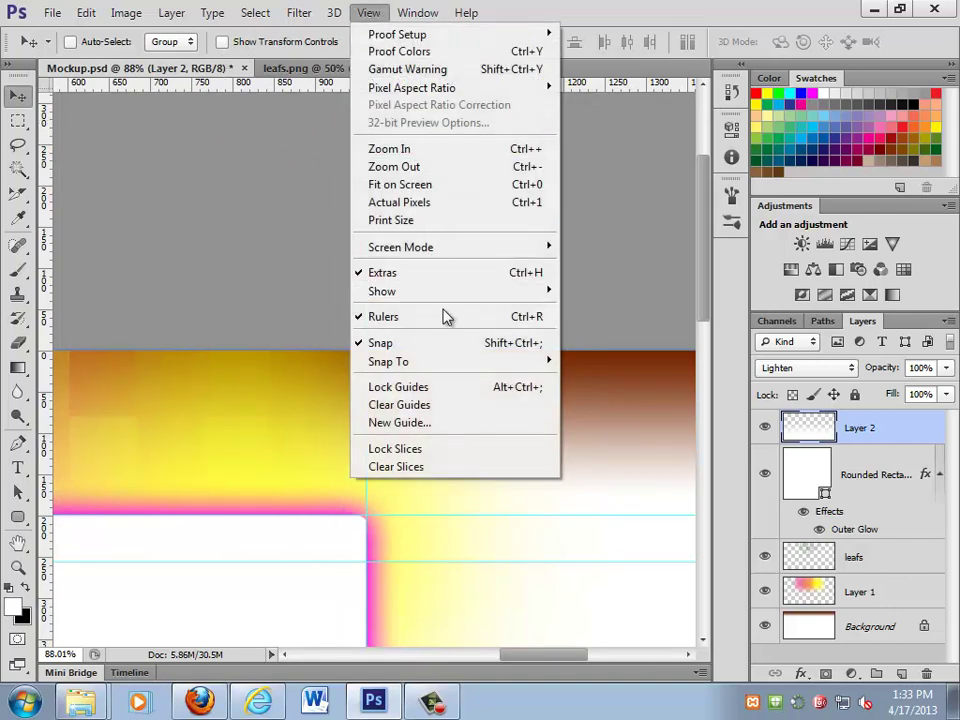
pyautogui.click(448, 424)
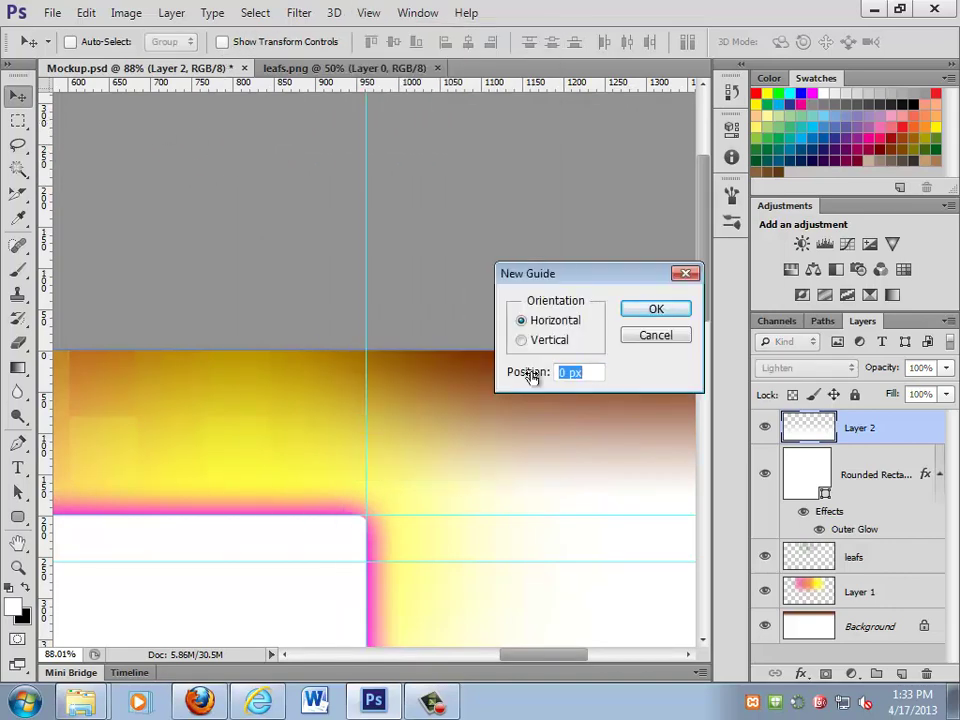
pyautogui.click(522, 340)
pyautogui.doubleClick(563, 371)
pyautogui.write('1160')
pyautogui.press('Return')
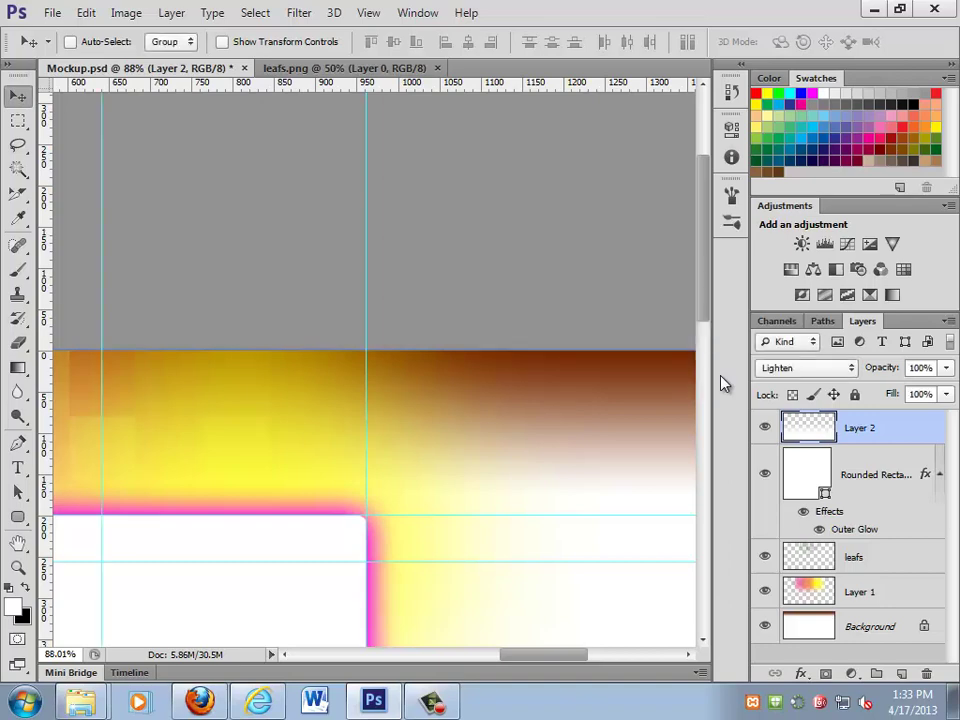
pyautogui.hotkey('ctrl', 'z')
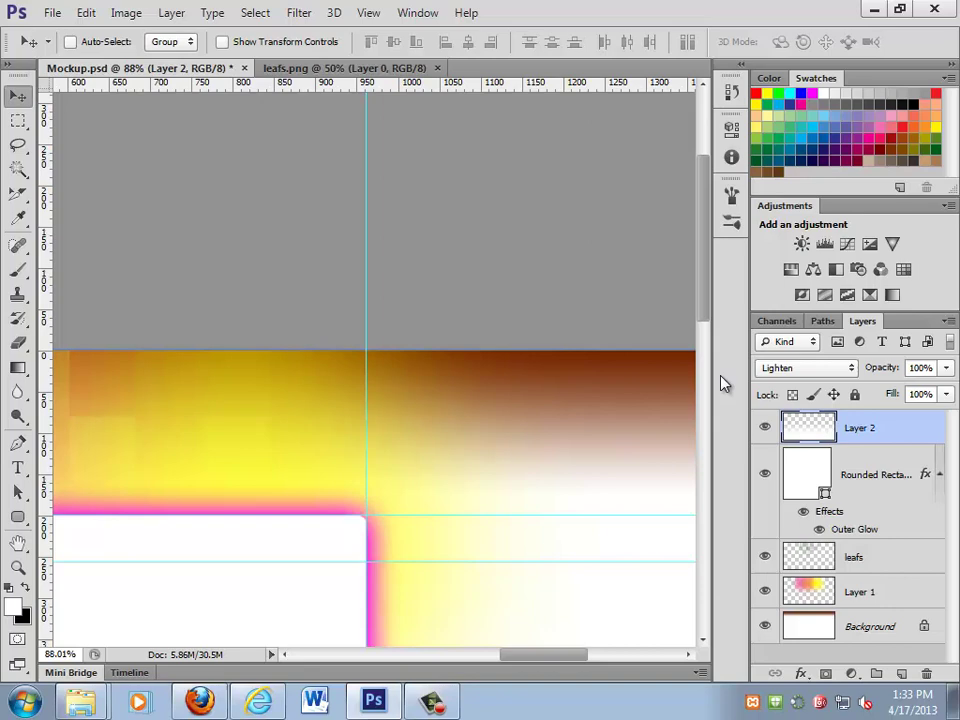
pyautogui.click(368, 12)
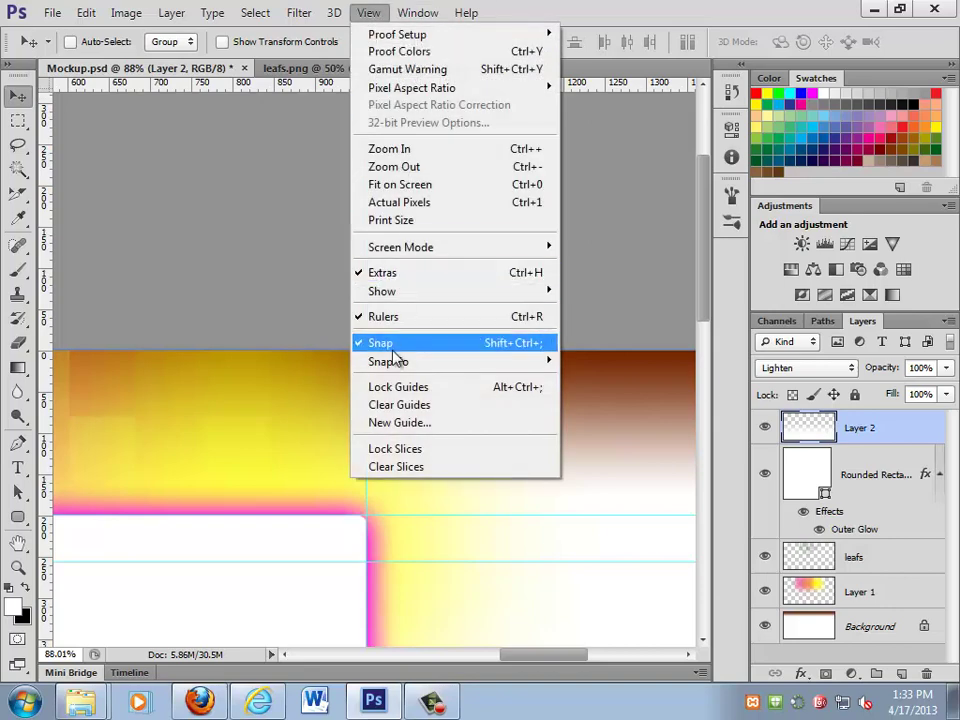
pyautogui.click(418, 422)
pyautogui.write('1360')
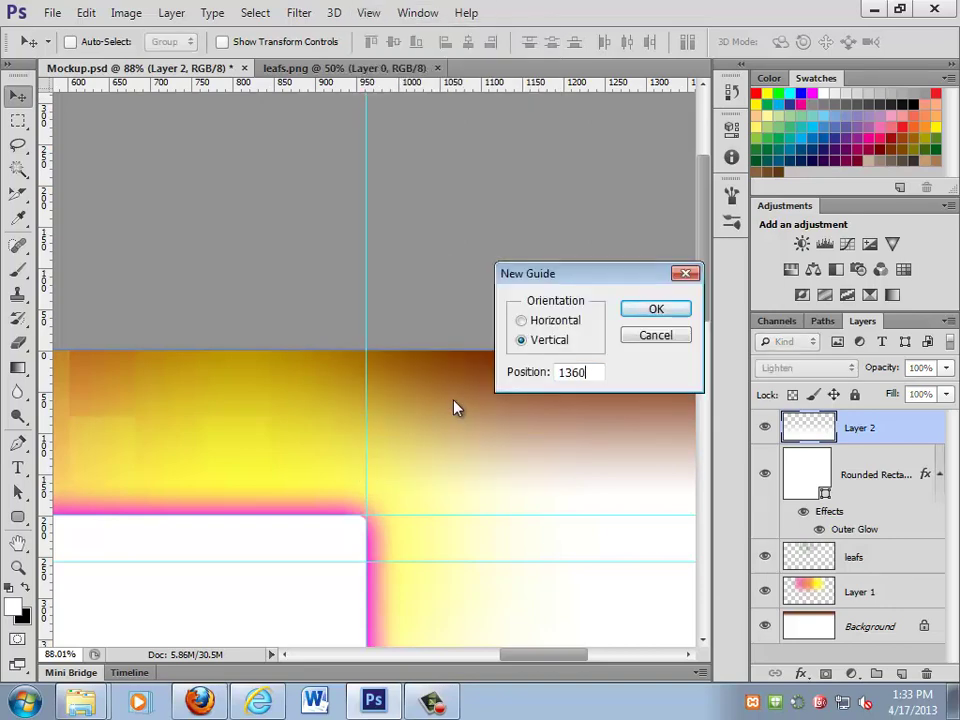
pyautogui.press('Return')
pyautogui.hotkey('ctrl', 'z')
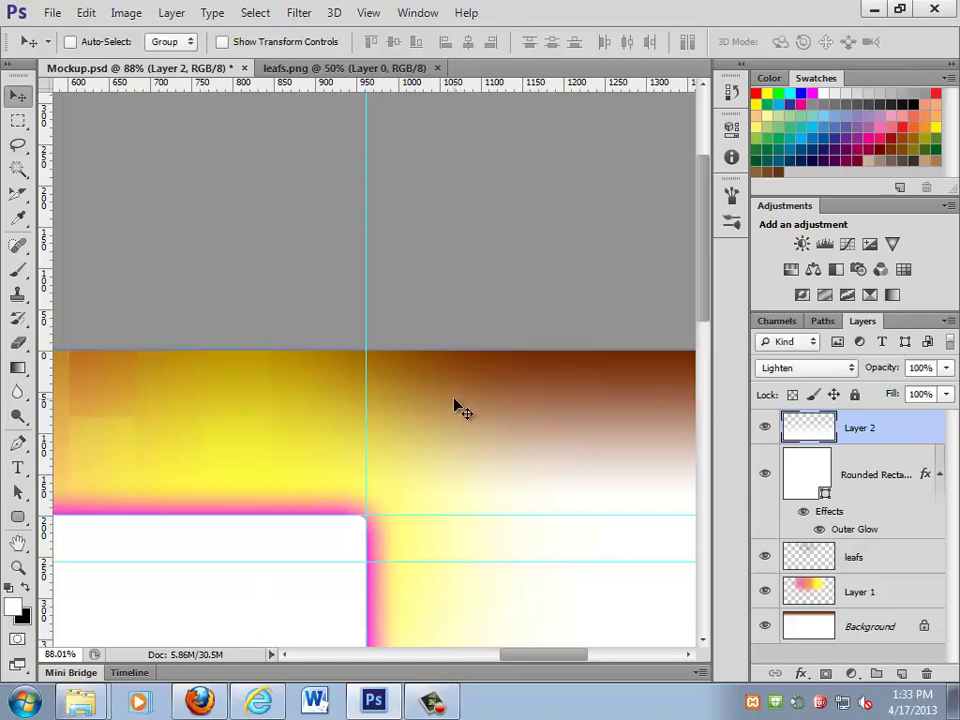
pyautogui.moveTo(46, 183); pyautogui.dragTo(369, 176)
pyautogui.moveTo(46, 170); pyautogui.dragTo(531, 163)
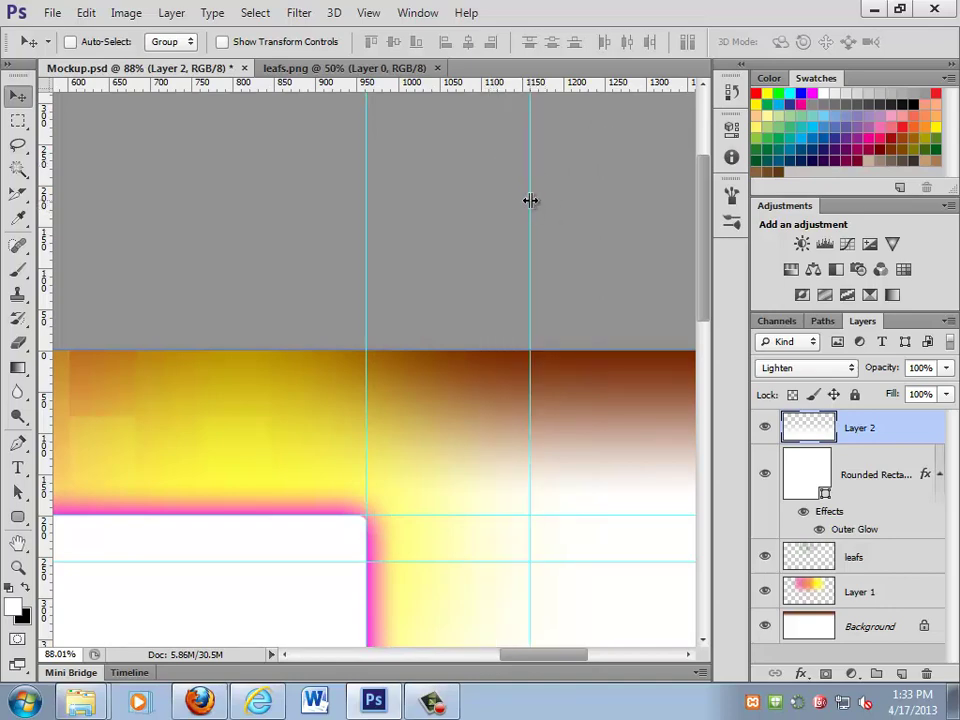
pyautogui.moveTo(534, 199); pyautogui.dragTo(534, 201)
# - Zoom in on the right guide, refine it to about 1680 px, add another guide, and fit the view
pyautogui.press('z')
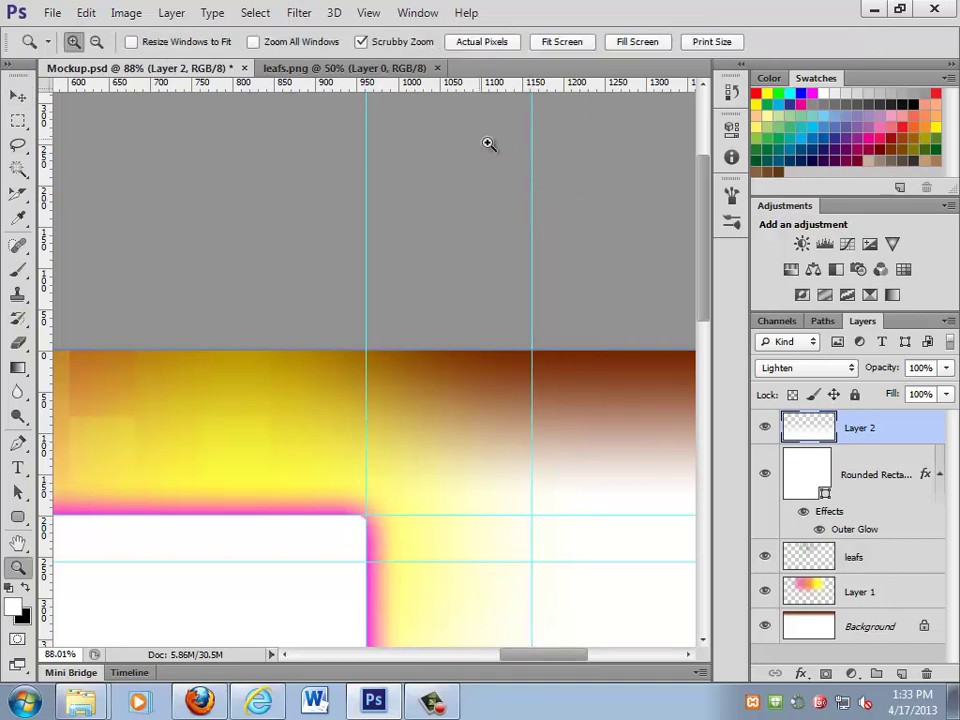
pyautogui.moveTo(489, 144); pyautogui.dragTo(465, 288)
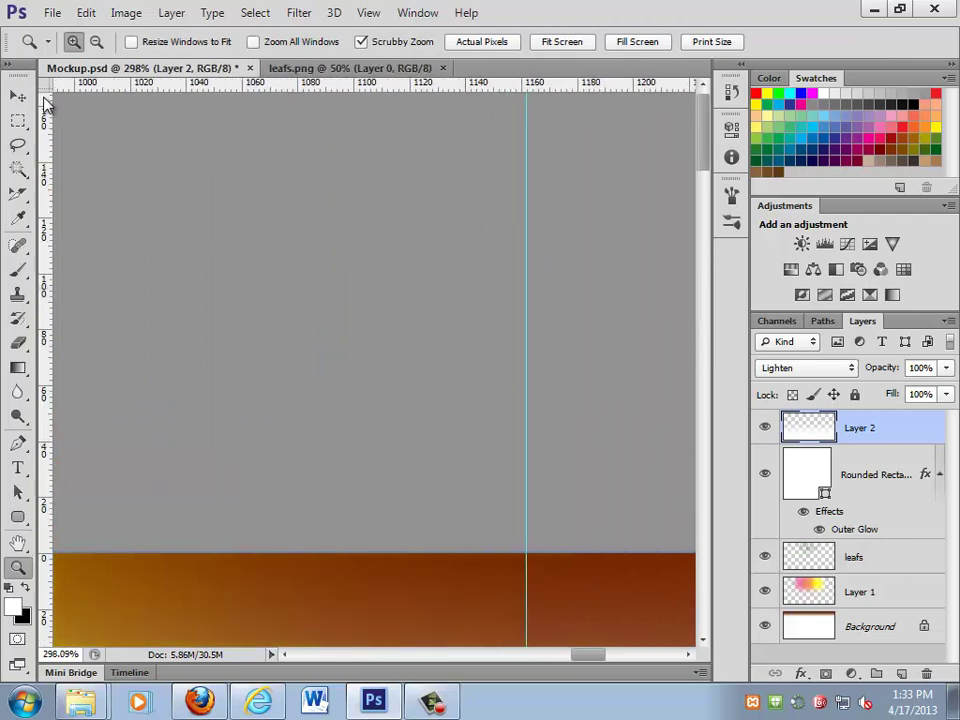
pyautogui.click(18, 95)
pyautogui.moveTo(527, 236)
pyautogui.mouseDown()
pyautogui.moveTo(512, 229)
pyautogui.moveTo(523, 232)
pyautogui.mouseUp()
pyautogui.moveTo(524, 234); pyautogui.dragTo(28, 232)
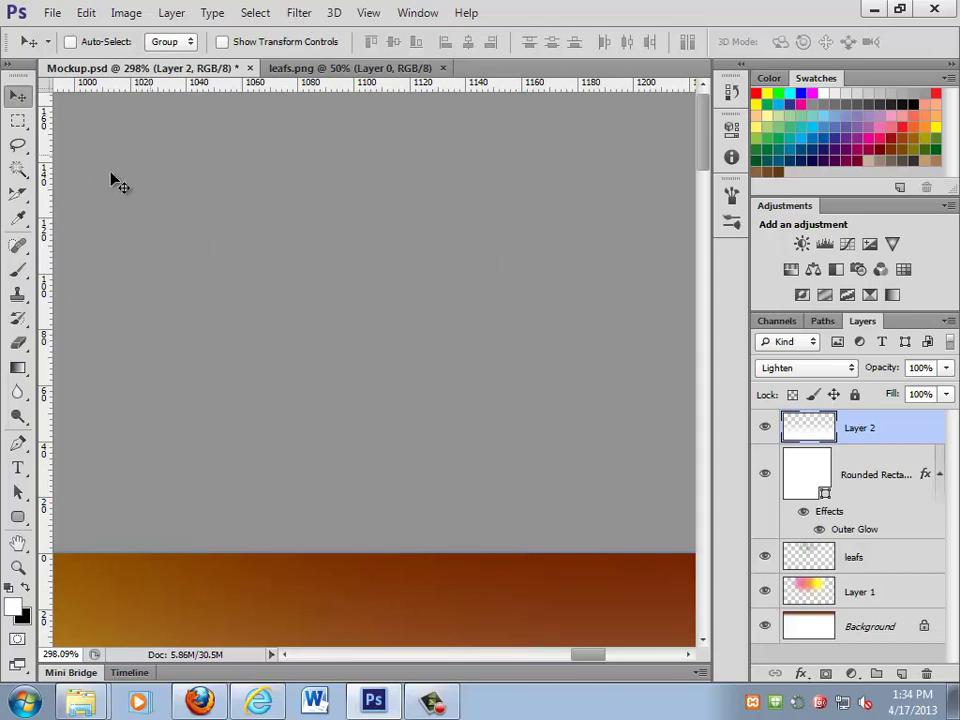
pyautogui.moveTo(43, 182); pyautogui.dragTo(524, 205)
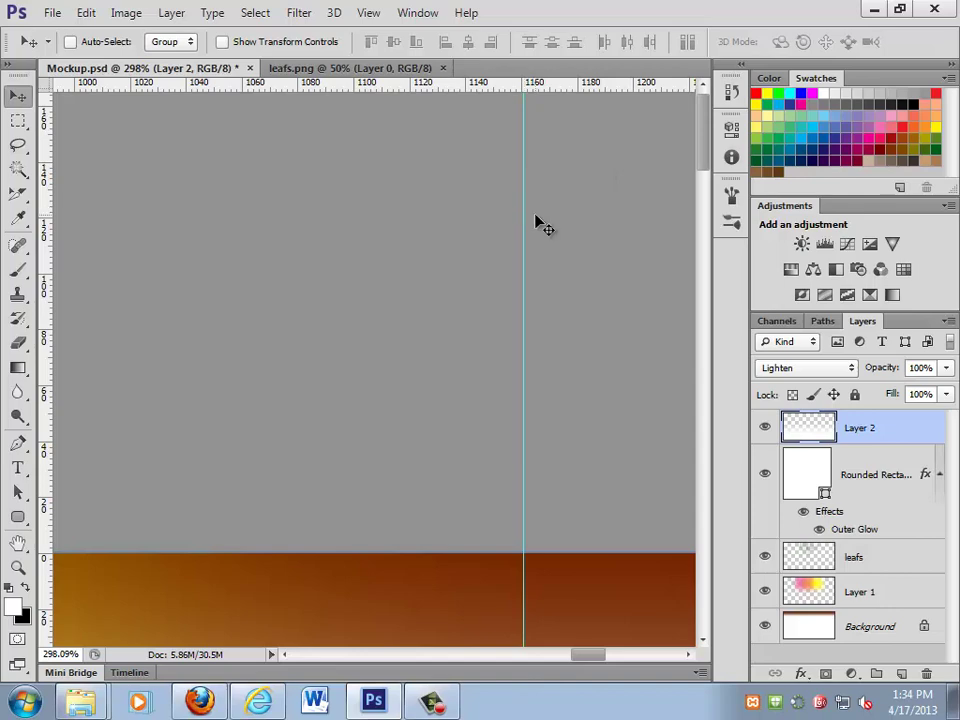
pyautogui.hotkey('ctrl', '0')
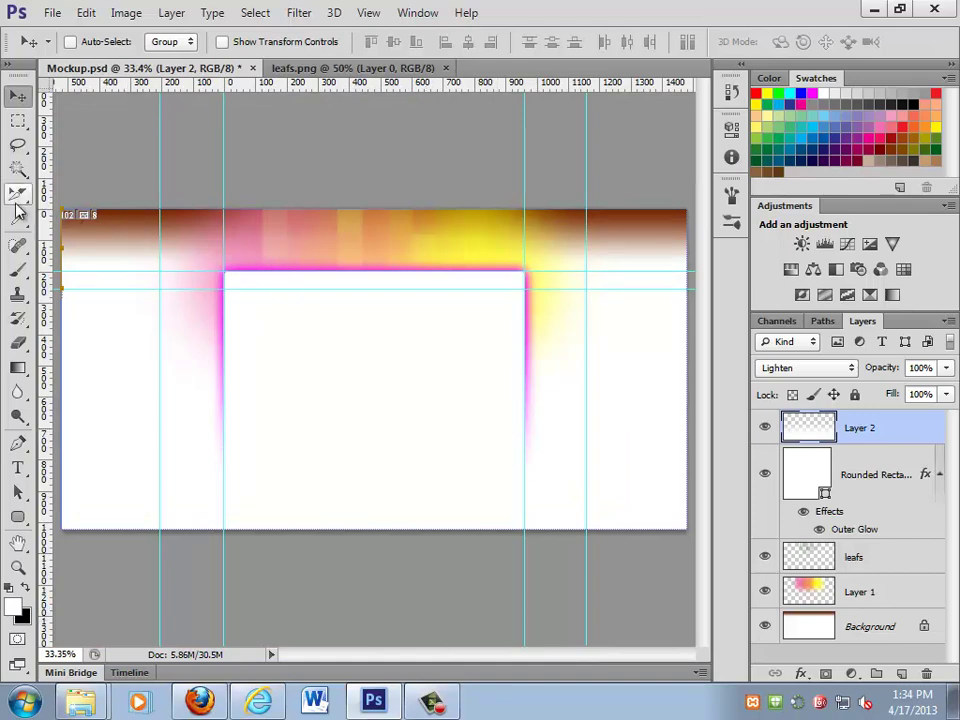
# - Draw a slice covering the central page column with the Slice Tool
pyautogui.moveTo(17, 198); pyautogui.dragTo(70, 244)
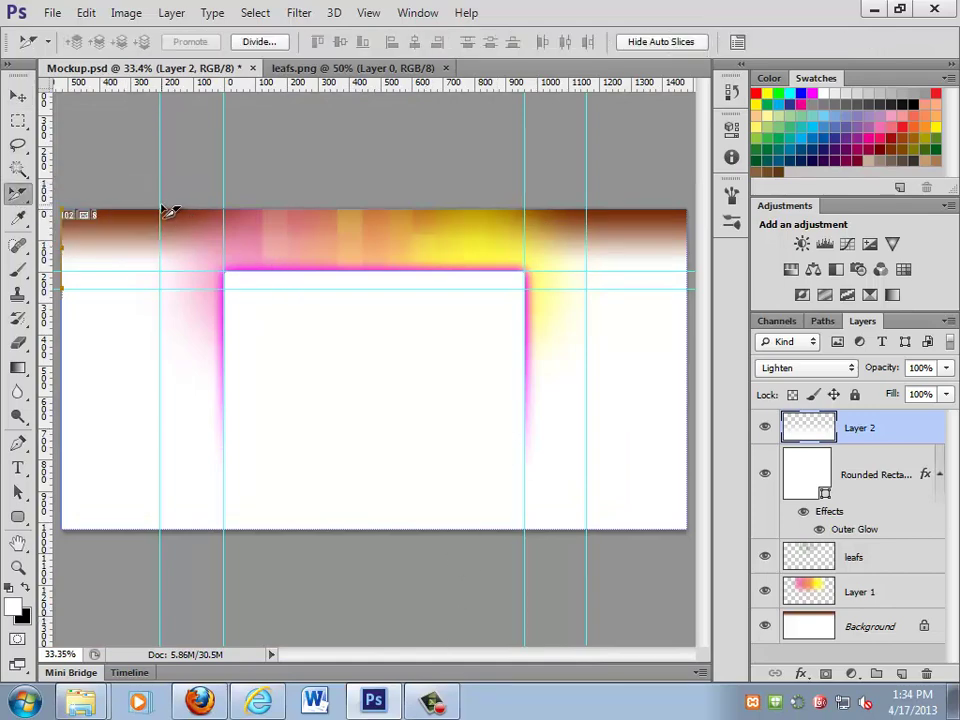
pyautogui.moveTo(17, 196); pyautogui.dragTo(75, 242)
pyautogui.moveTo(17, 193); pyautogui.dragTo(70, 222)
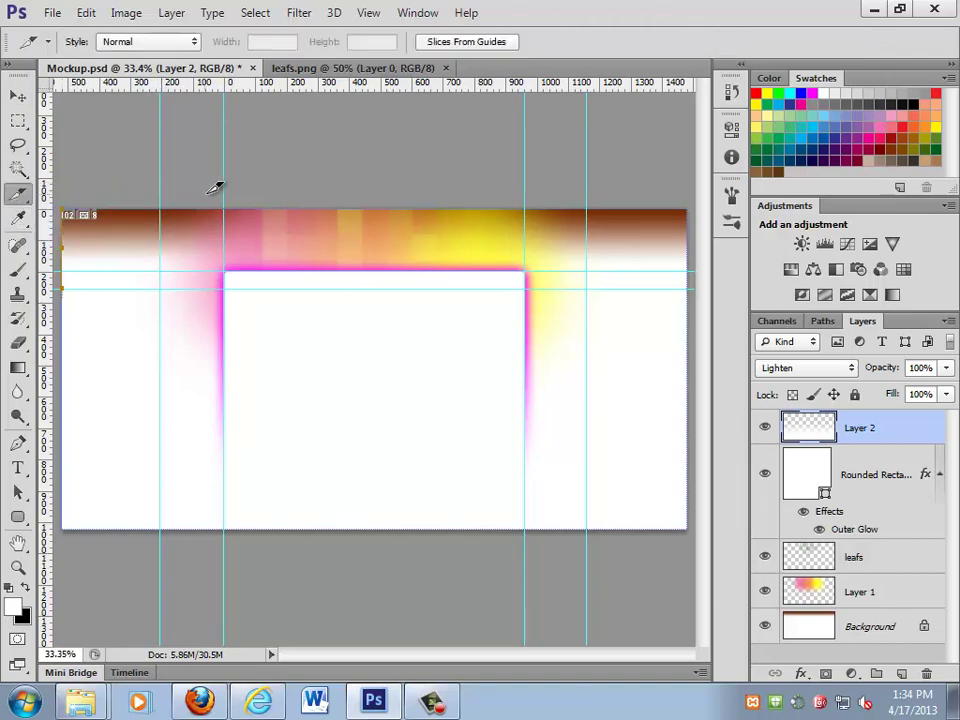
pyautogui.moveTo(170, 187); pyautogui.dragTo(597, 528)
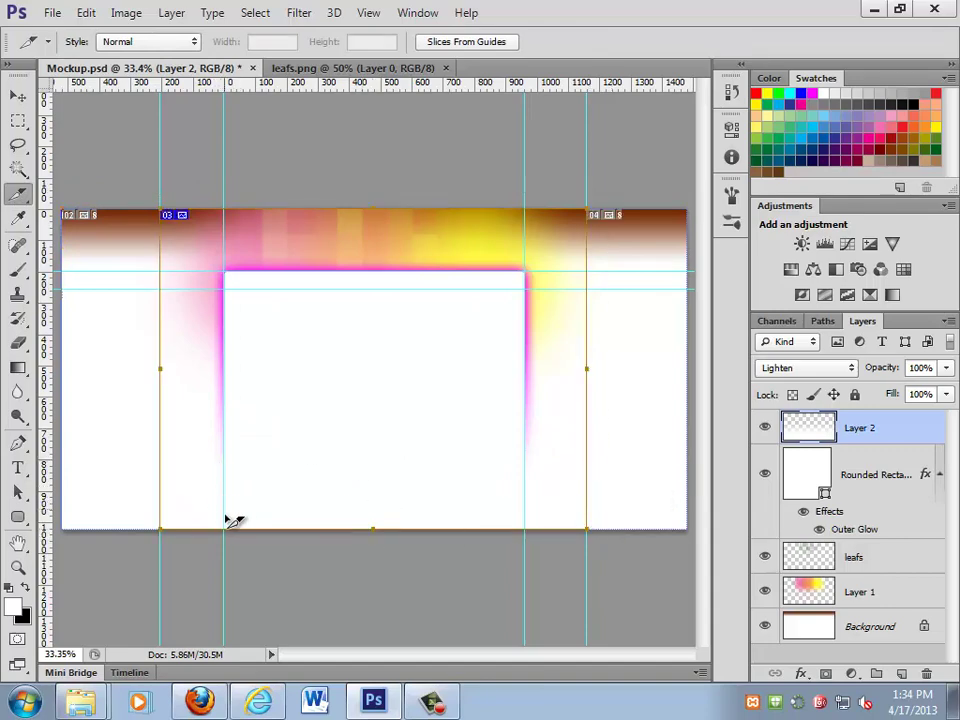
# - Name the slice body-bg2, save the mockup, and hide the guides and slice lines
pyautogui.doubleClick(300, 478)
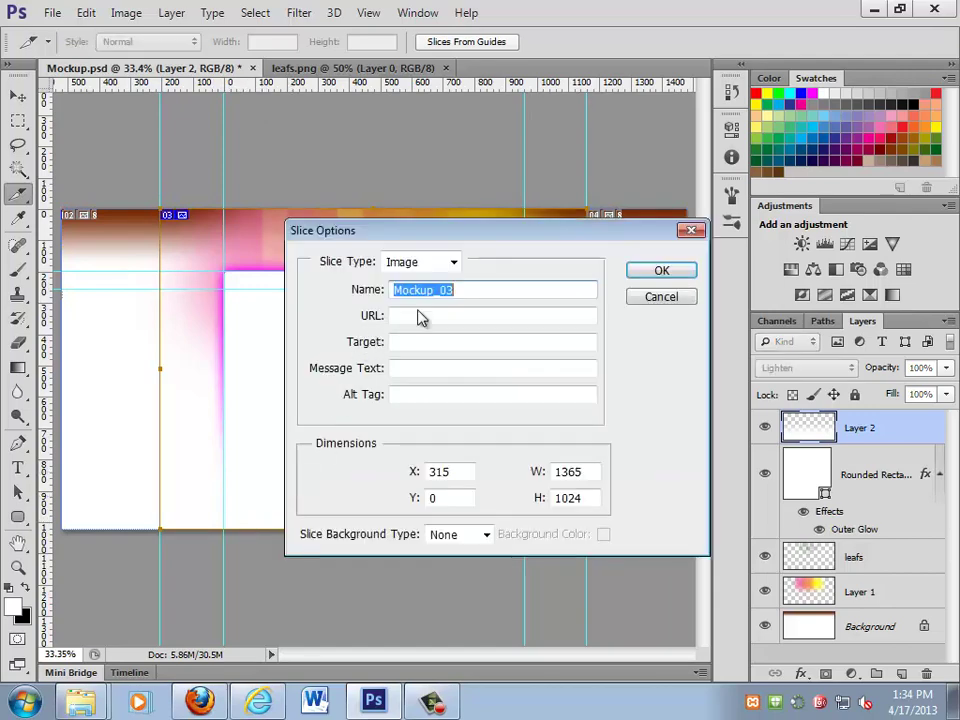
pyautogui.write('body')
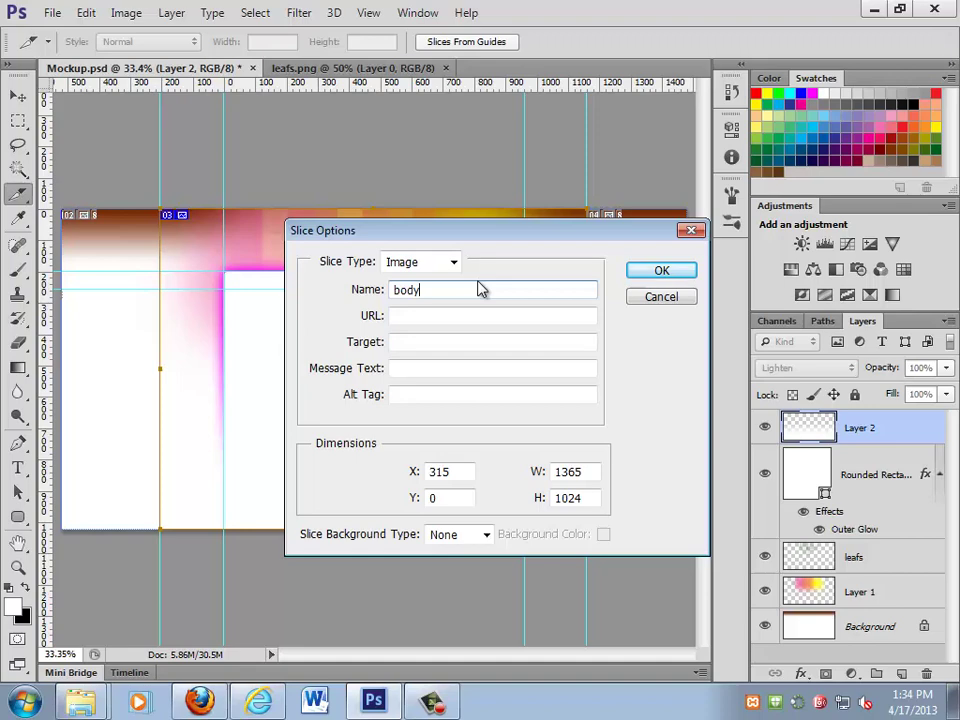
pyautogui.write('-bg2')
pyautogui.press('Return')
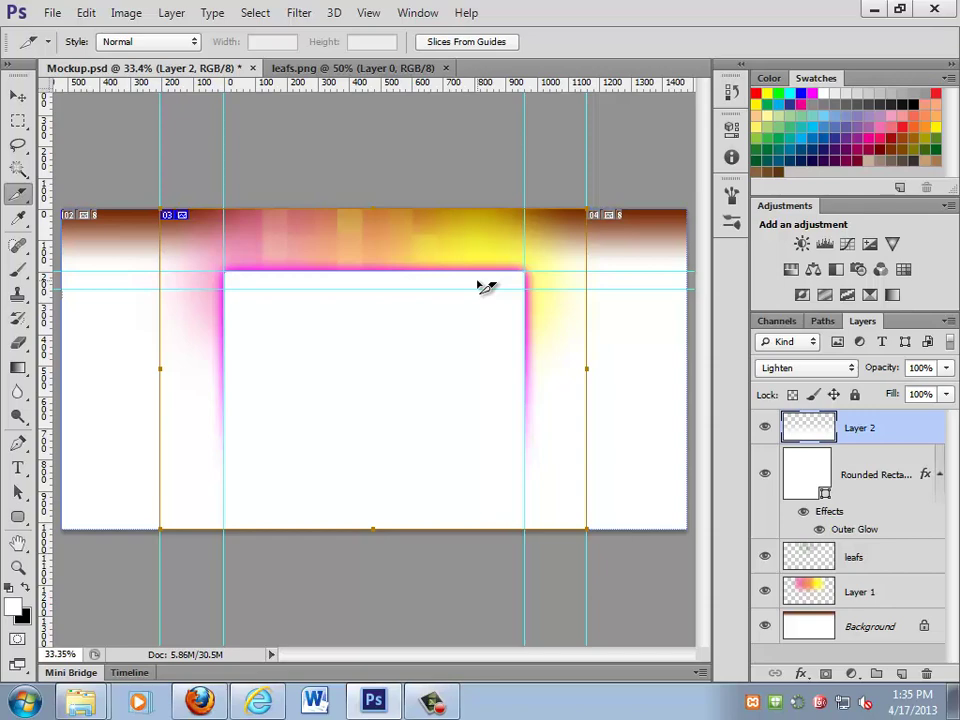
pyautogui.hotkey('ctrl', 's')
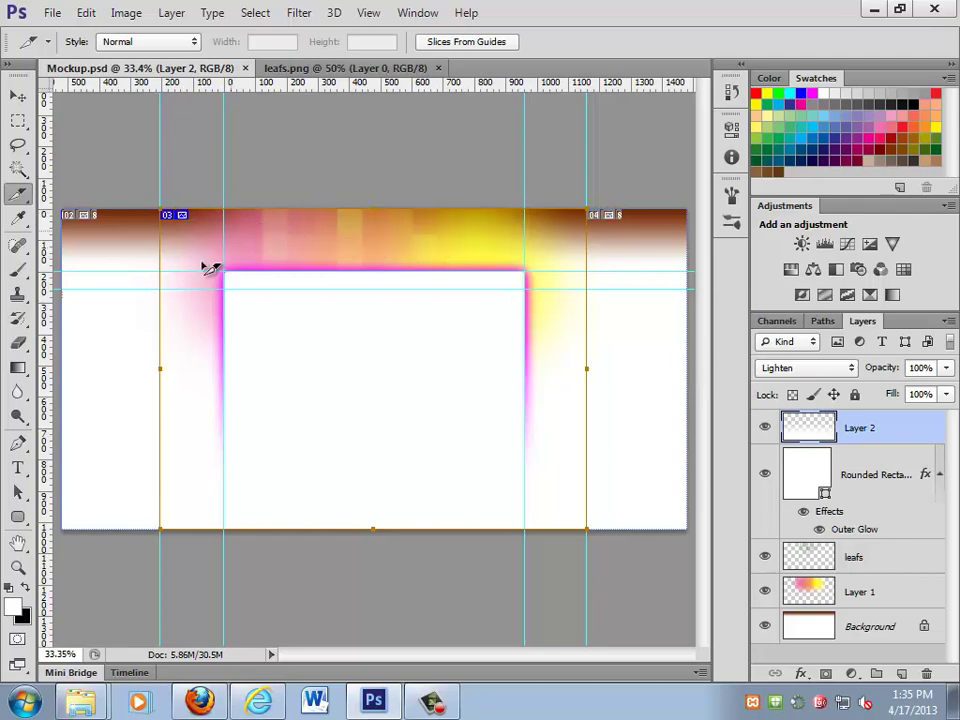
pyautogui.hotkey('ctrl', 'h')
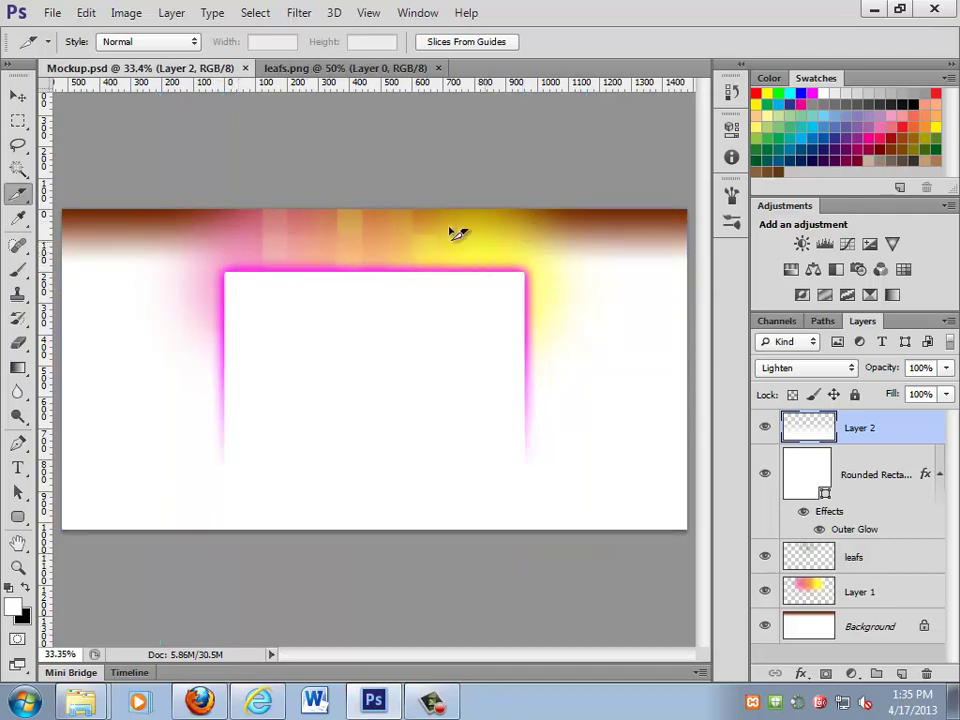
# - Zoom the header's top-left to 100% and close the leafs.png document
pyautogui.click(18, 565)
pyautogui.click(285, 257)
pyautogui.click(230, 270)
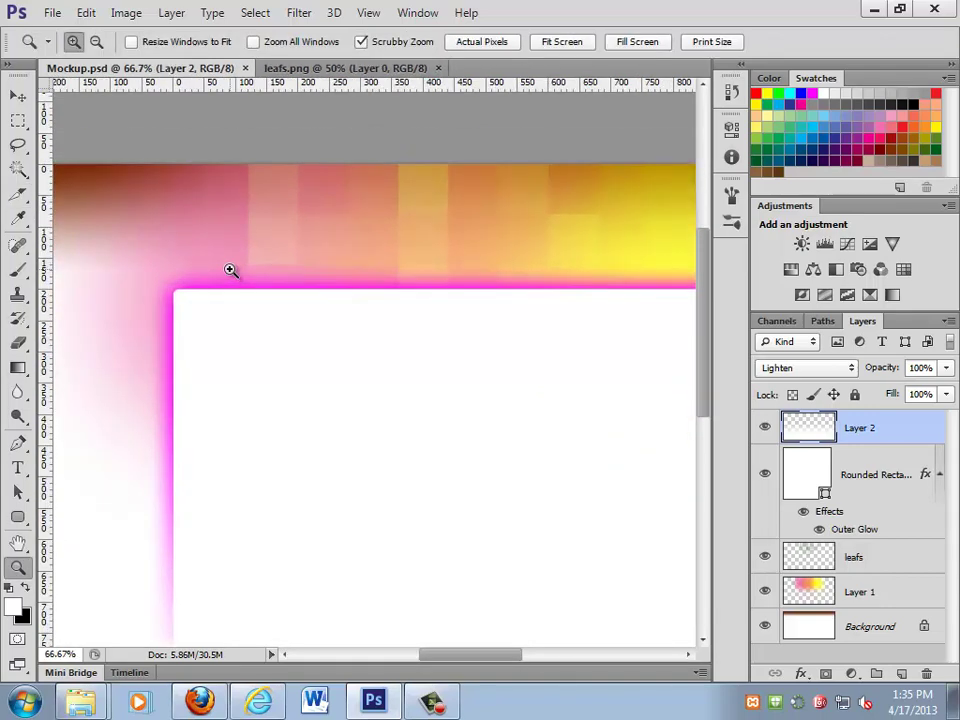
pyautogui.click(266, 259)
pyautogui.click(435, 67)
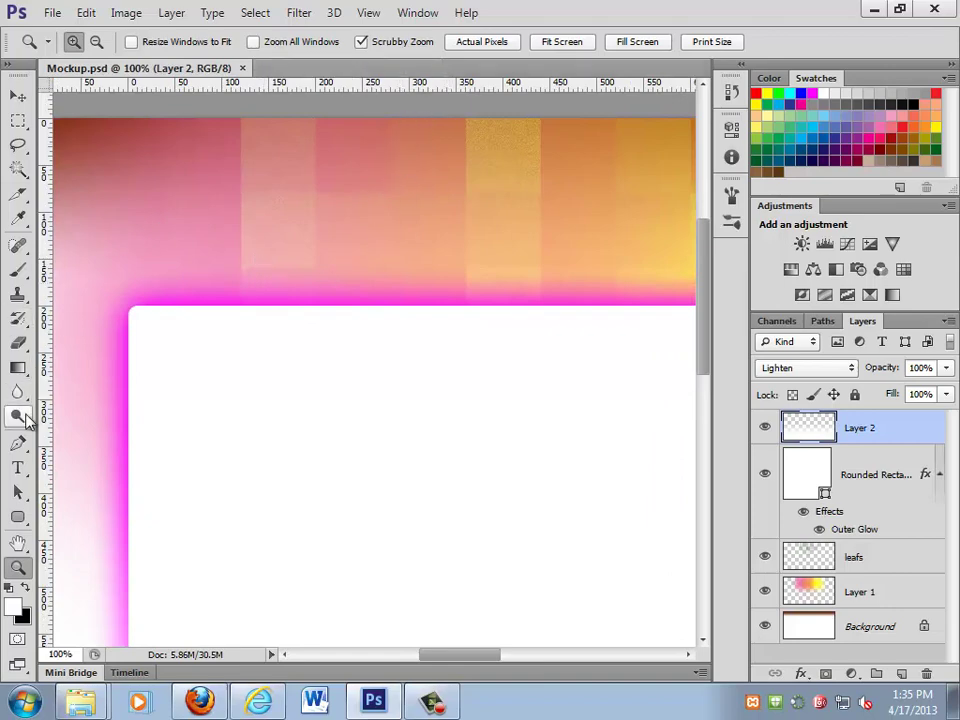
# - Type GRIMINATI as a text layer at the header's top-left and select it
pyautogui.click(17, 467)
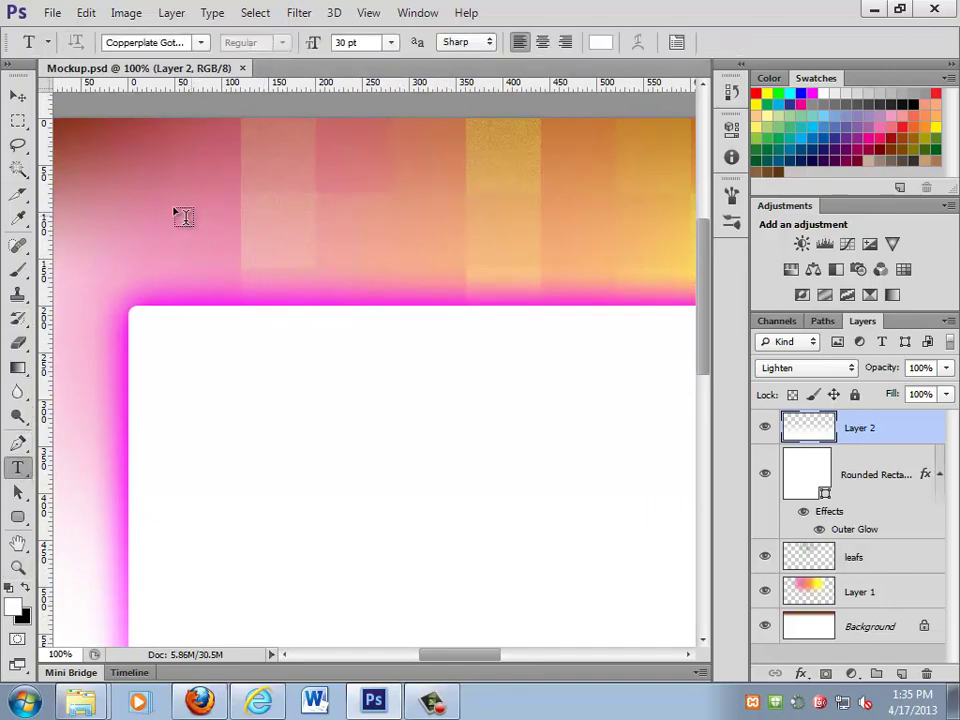
pyautogui.click(135, 180)
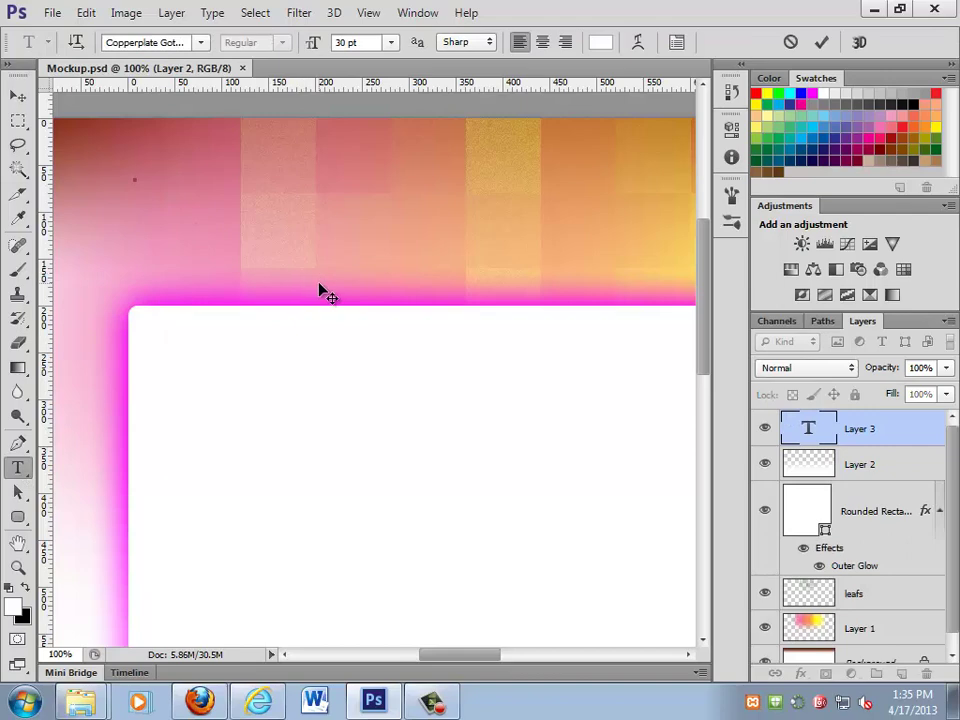
pyautogui.write('GRIMINA')
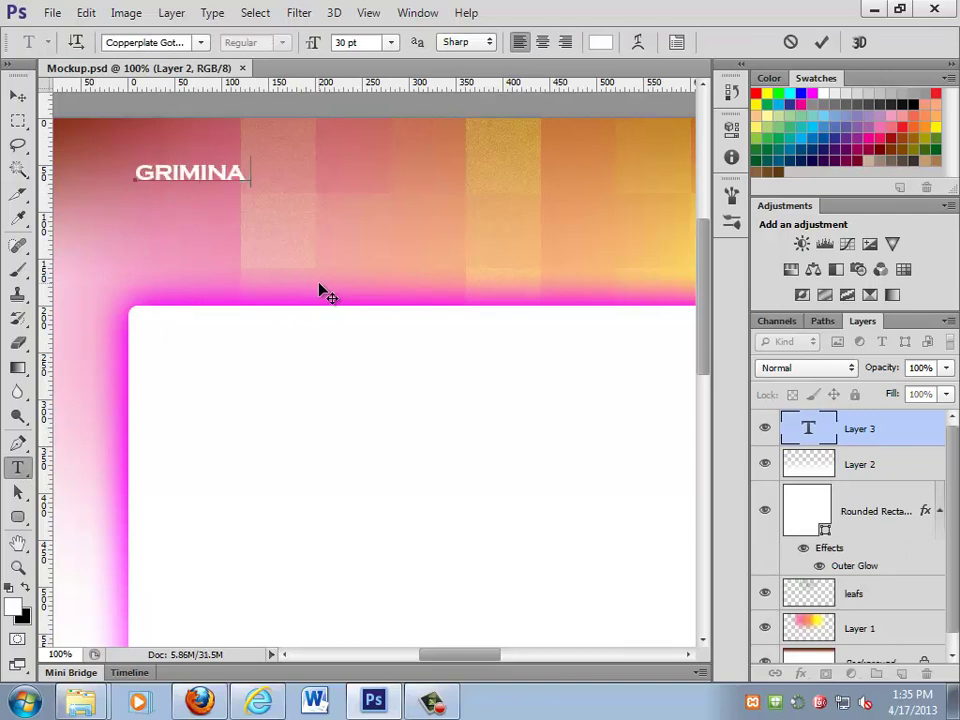
pyautogui.write('TI')
pyautogui.hotkey('ctrl', 'a')
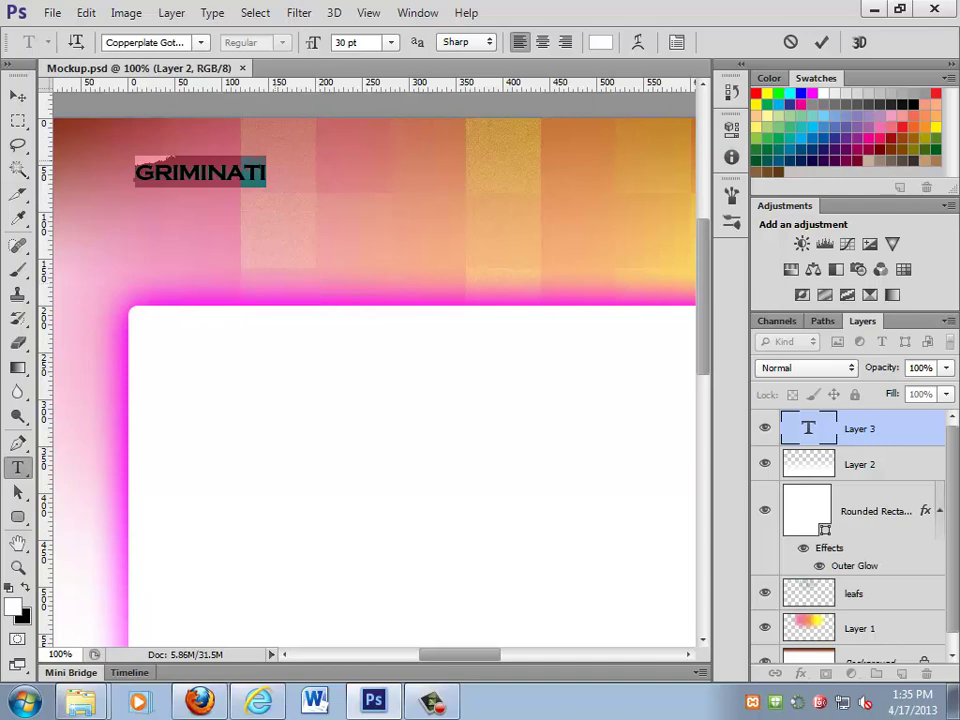
# - Preview fonts on the logo text, trying Corbel Bold and Ebrima
pyautogui.click(200, 42)
pyautogui.click(200, 42)
pyautogui.click(174, 37)
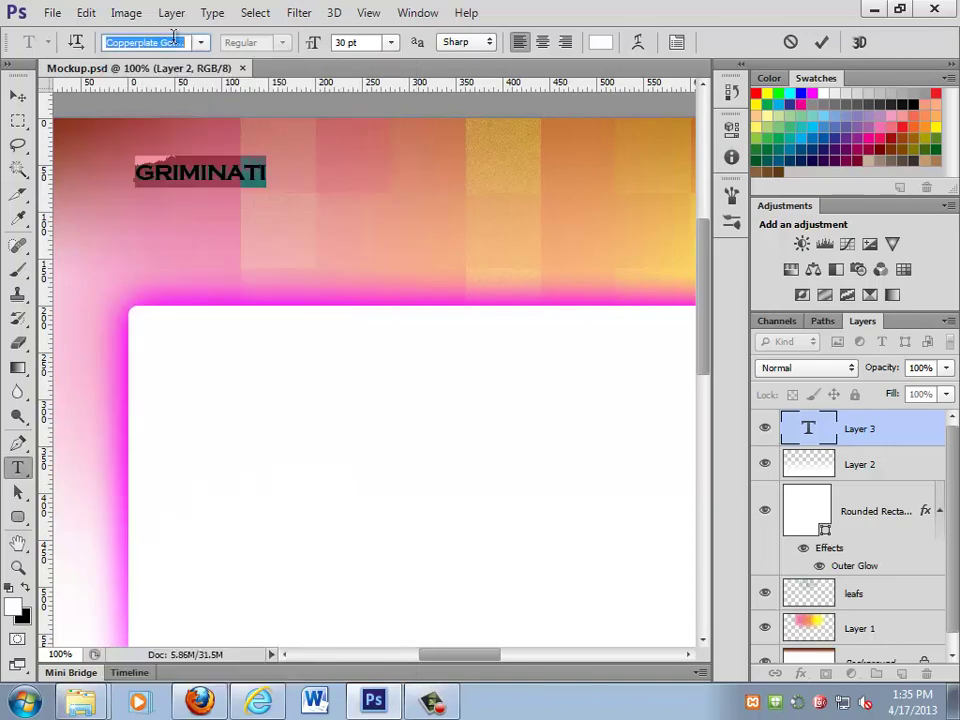
pyautogui.press('Down')
pyautogui.press('Down')
pyautogui.press('Down')
pyautogui.press('Down')
pyautogui.press('Up')
pyautogui.press('Up')
pyautogui.press('Up')
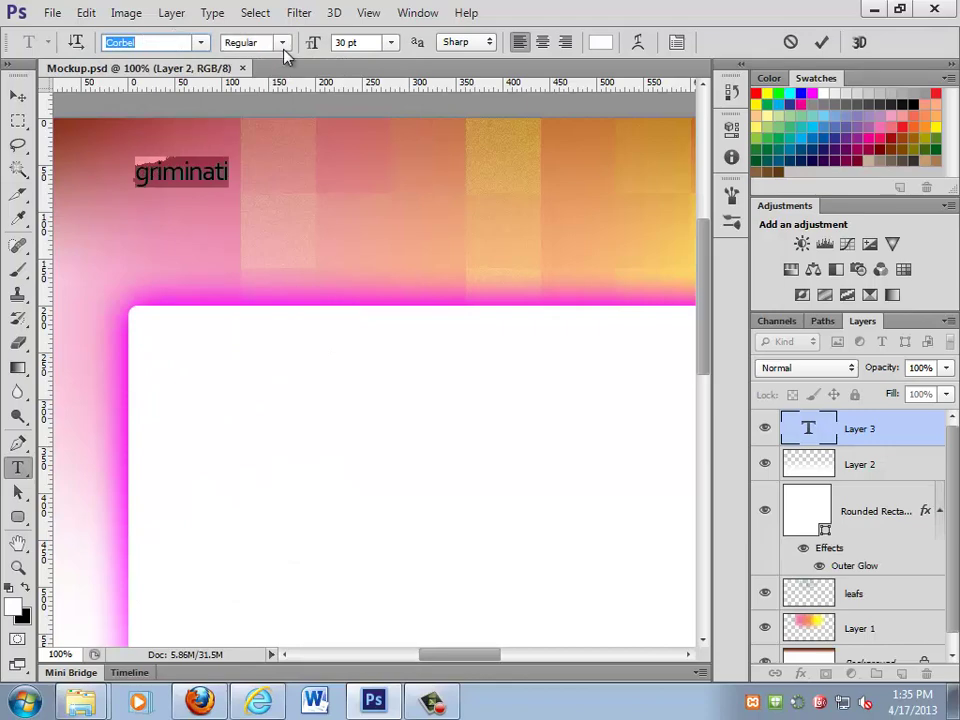
pyautogui.click(222, 42)
pyautogui.click(224, 88)
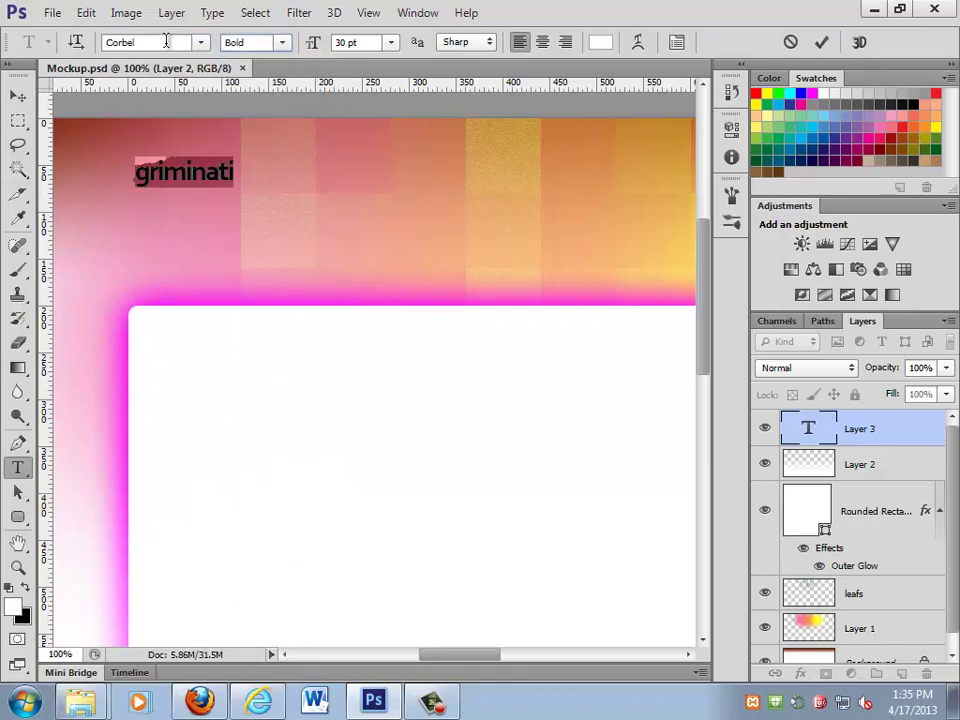
pyautogui.click(167, 41)
pyautogui.press('Down')
pyautogui.press('Down')
pyautogui.press('Down')
pyautogui.press('Down')
pyautogui.press('Down')
pyautogui.press('Down')
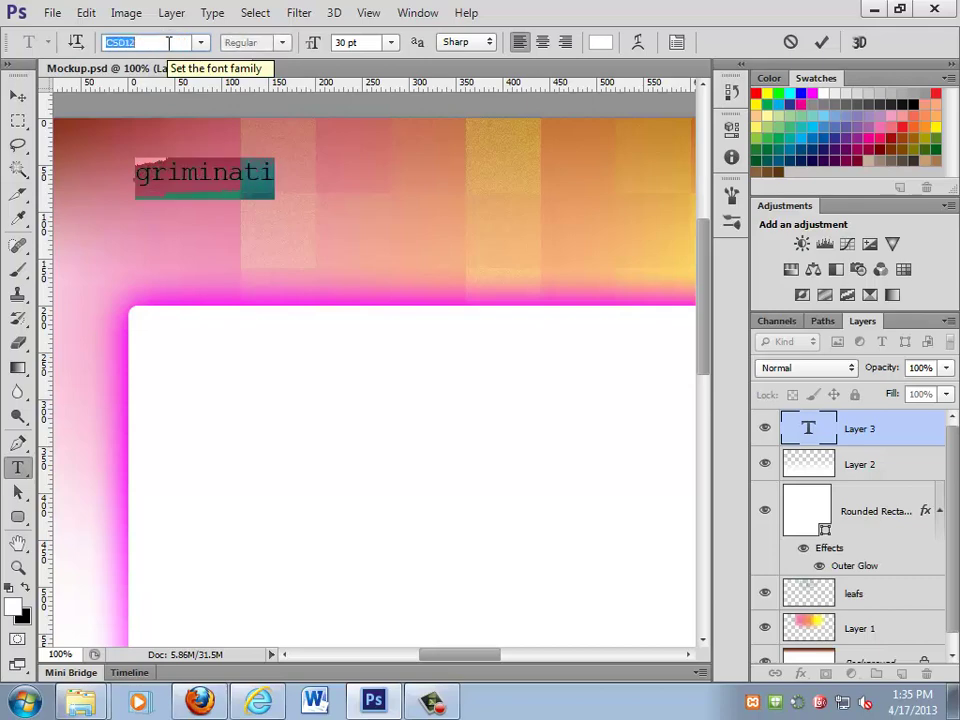
pyautogui.press('Down')
pyautogui.press('Down')
pyautogui.press('Down')
pyautogui.press('Down')
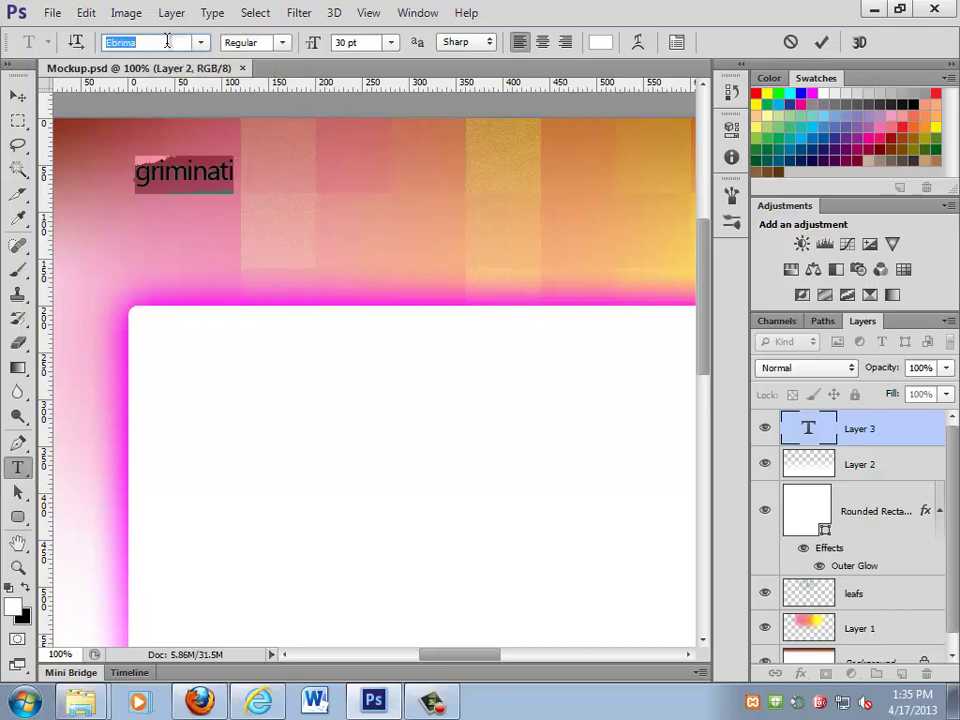
# - Apply Myriad Pro Bold to the logo text and commit the griminati layer
pyautogui.click(201, 42)
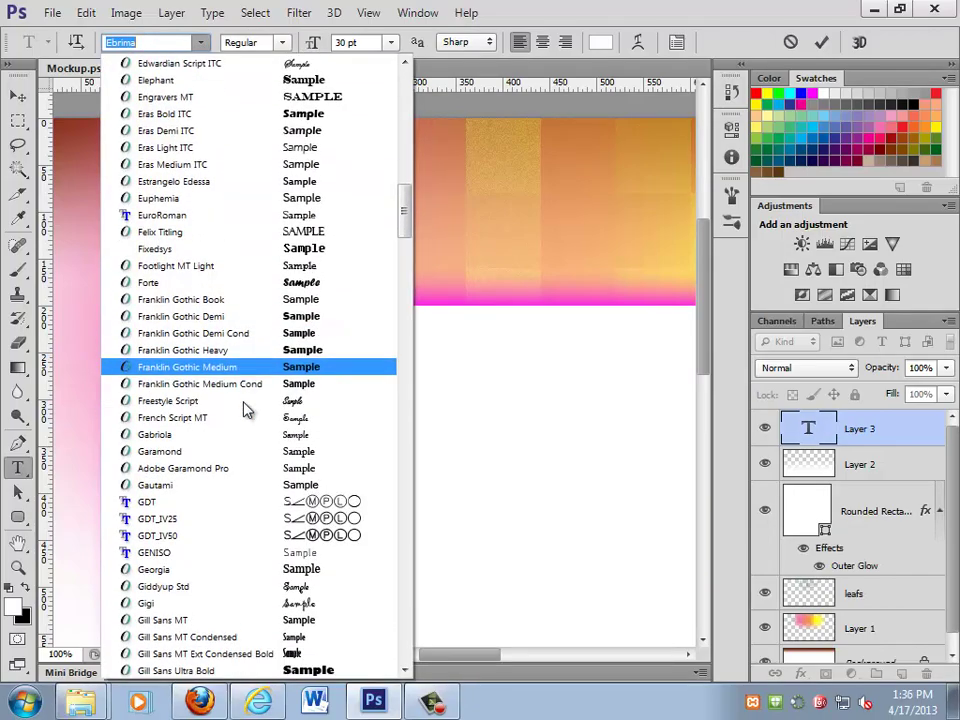
pyautogui.scroll(-10, 260, 400)
pyautogui.moveTo(404, 275); pyautogui.dragTo(426, 386)
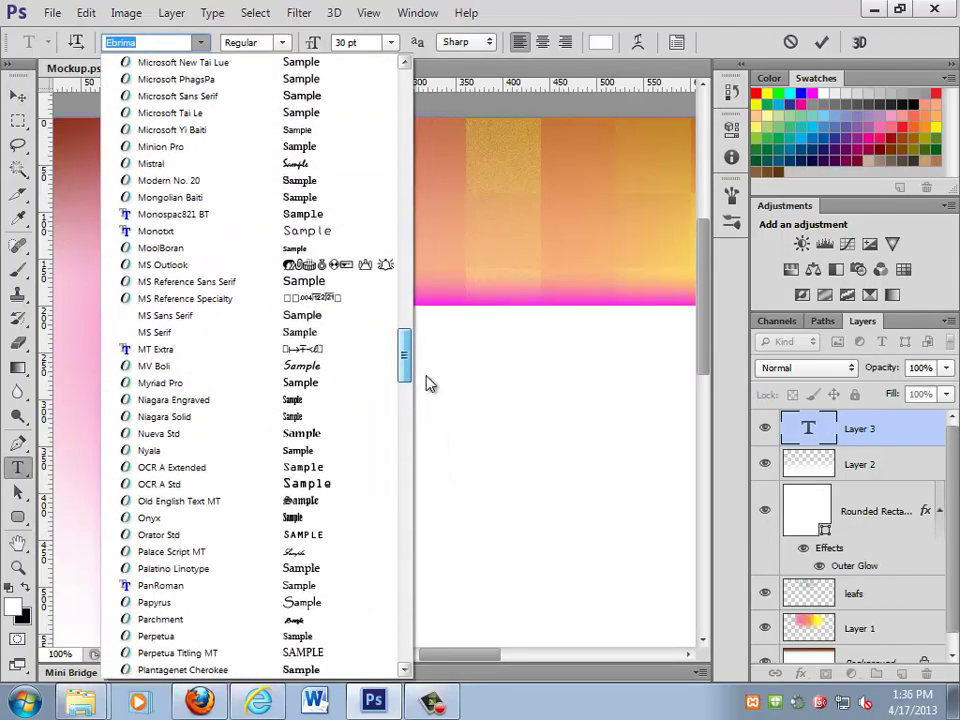
pyautogui.click(249, 393)
pyautogui.click(272, 42)
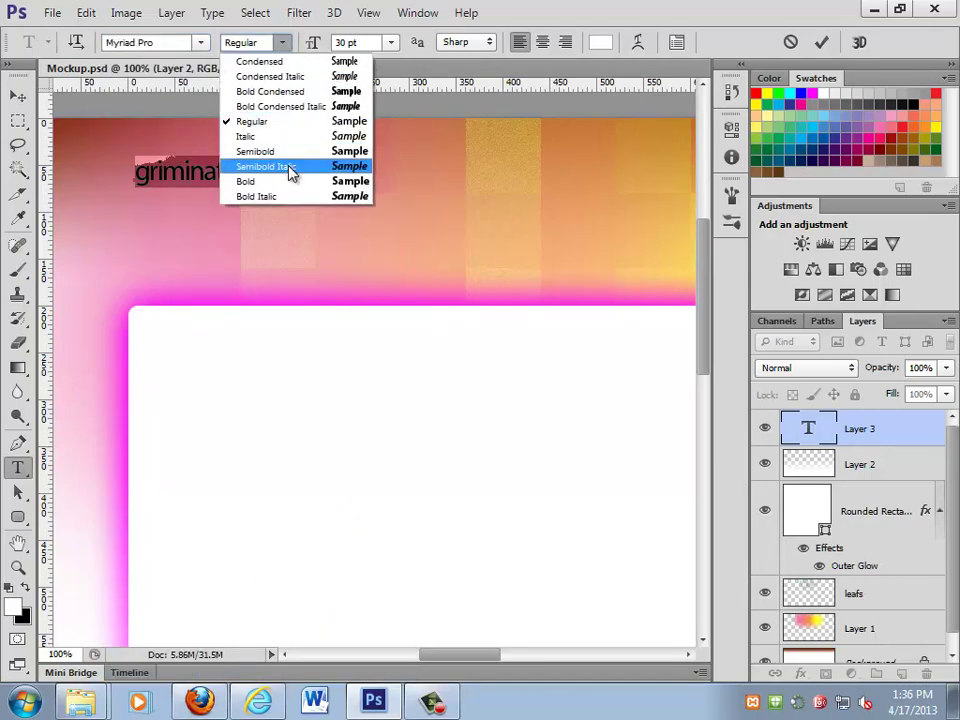
pyautogui.click(295, 182)
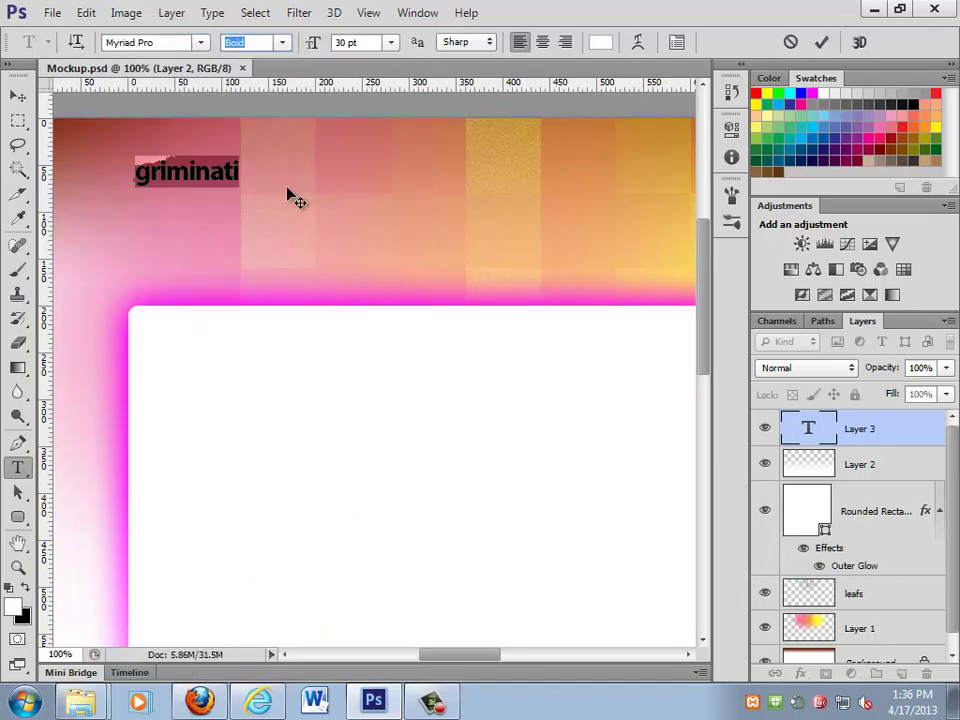
pyautogui.click(18, 95)
# - Scale the griminati text up to about 277% with Free Transform
pyautogui.hotkey('ctrl', 't')
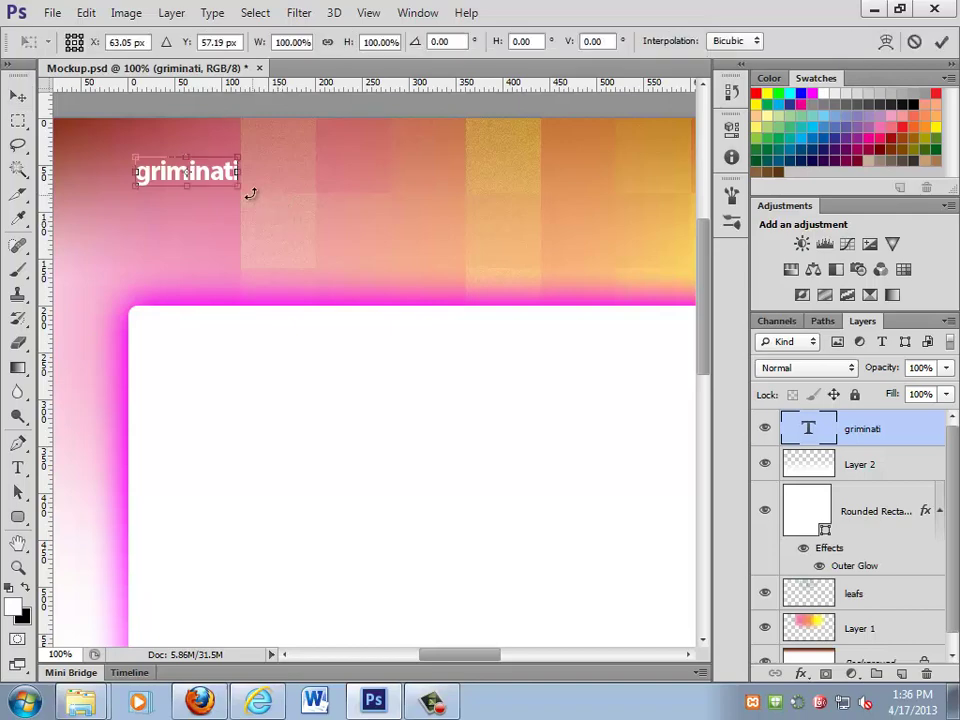
pyautogui.moveTo(238, 187); pyautogui.dragTo(337, 212)
pyautogui.press('Return')
# - Add a 'tag line goes here' text line below the griminati logo
pyautogui.press('t')
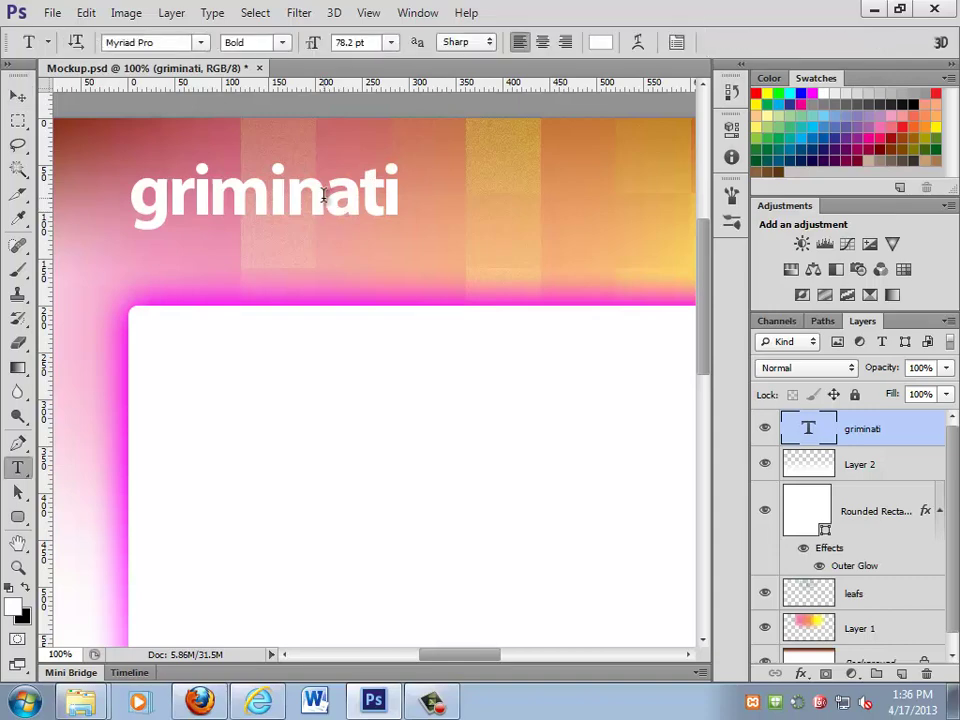
pyautogui.click(178, 226)
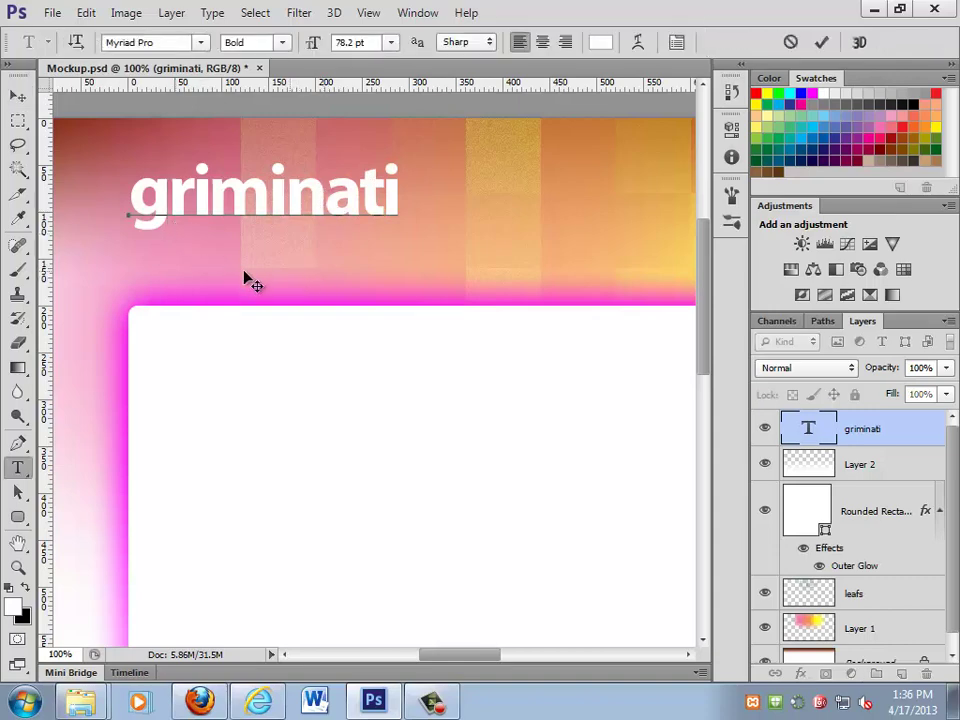
pyautogui.click(18, 95)
pyautogui.click(17, 467)
pyautogui.click(194, 252)
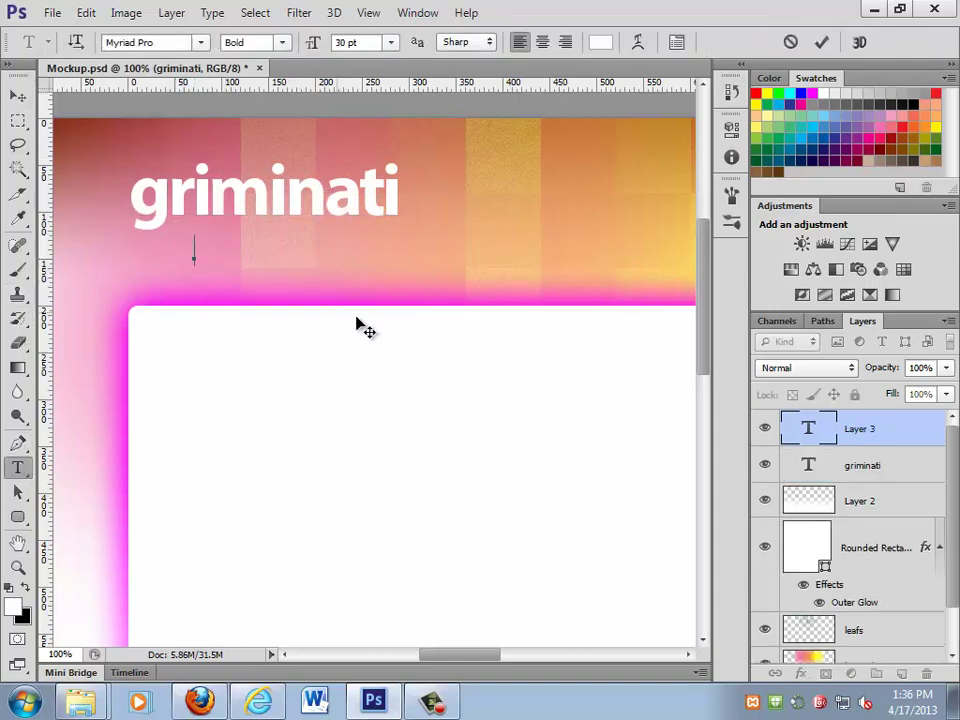
pyautogui.write('tag line go')
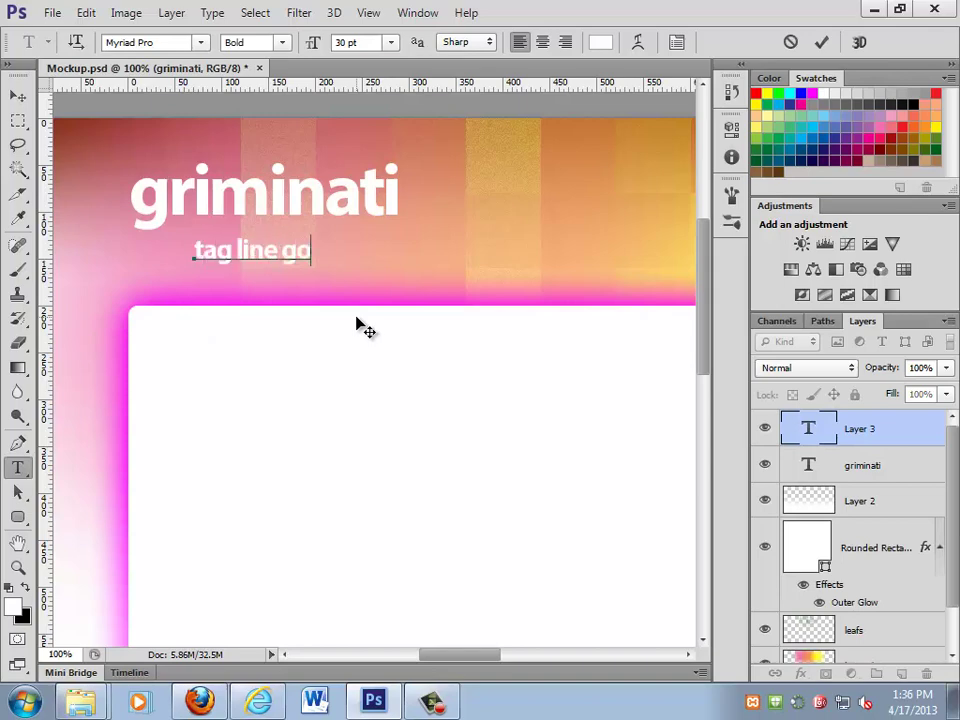
pyautogui.write('es here')
pyautogui.hotkey('ctrl', 'Return')
pyautogui.press('v')
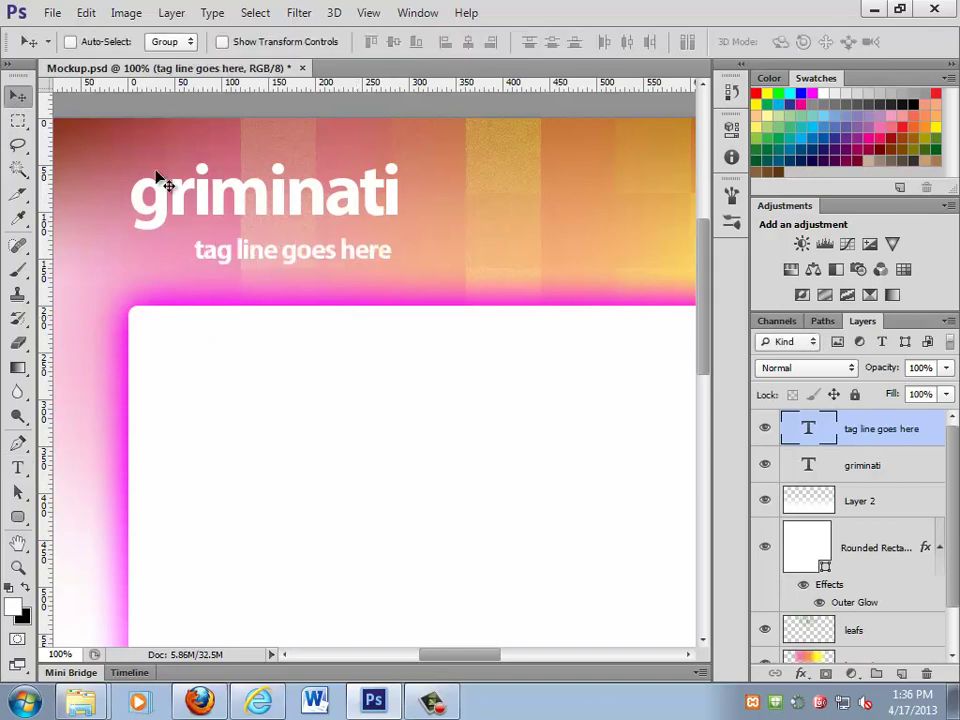
# - Move the tagline just under griminati, nudge it left and down, and select its text
pyautogui.moveTo(224, 254)
pyautogui.mouseDown()
pyautogui.moveTo(214, 238)
pyautogui.moveTo(222, 243)
pyautogui.mouseUp()
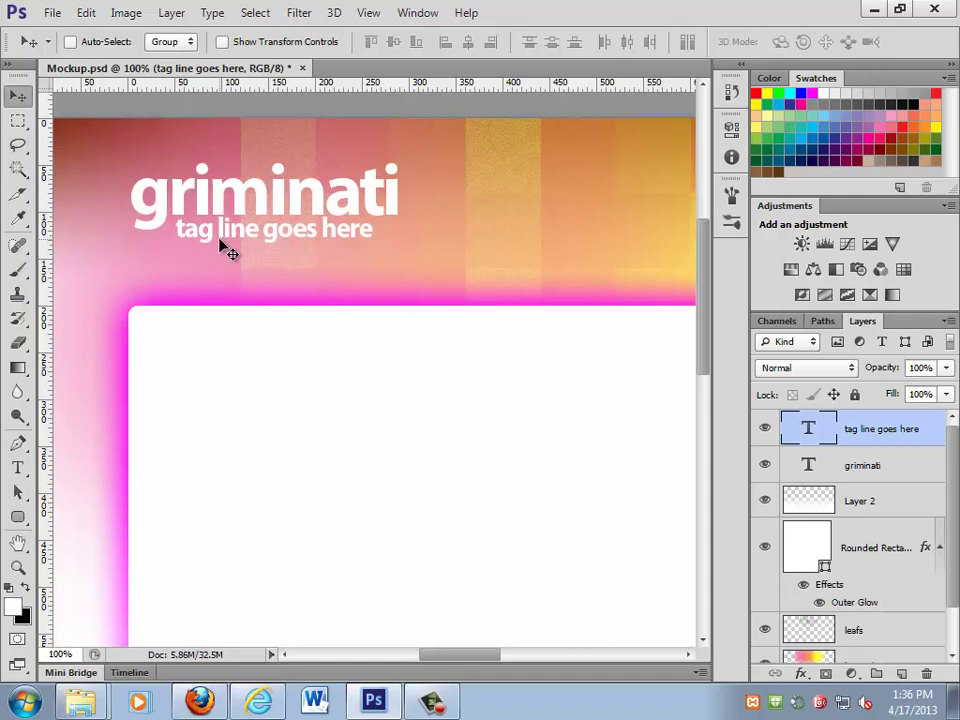
pyautogui.press('Left')
pyautogui.press('Left')
pyautogui.press('Left')
pyautogui.press('Down')
pyautogui.press('Down')
pyautogui.doubleClick(221, 236)
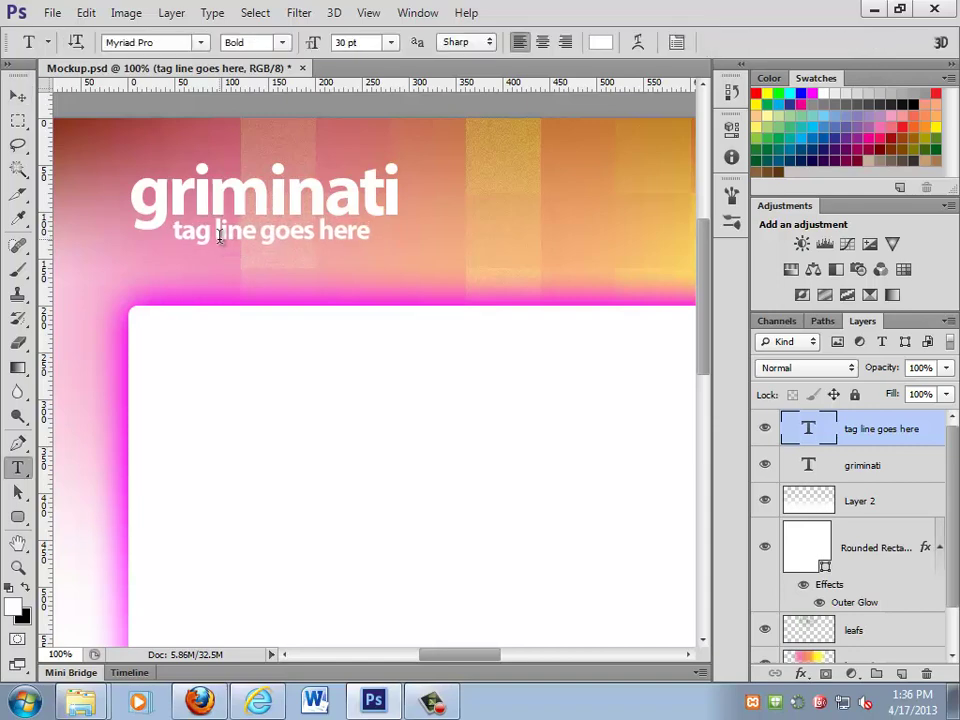
pyautogui.click(741, 68)
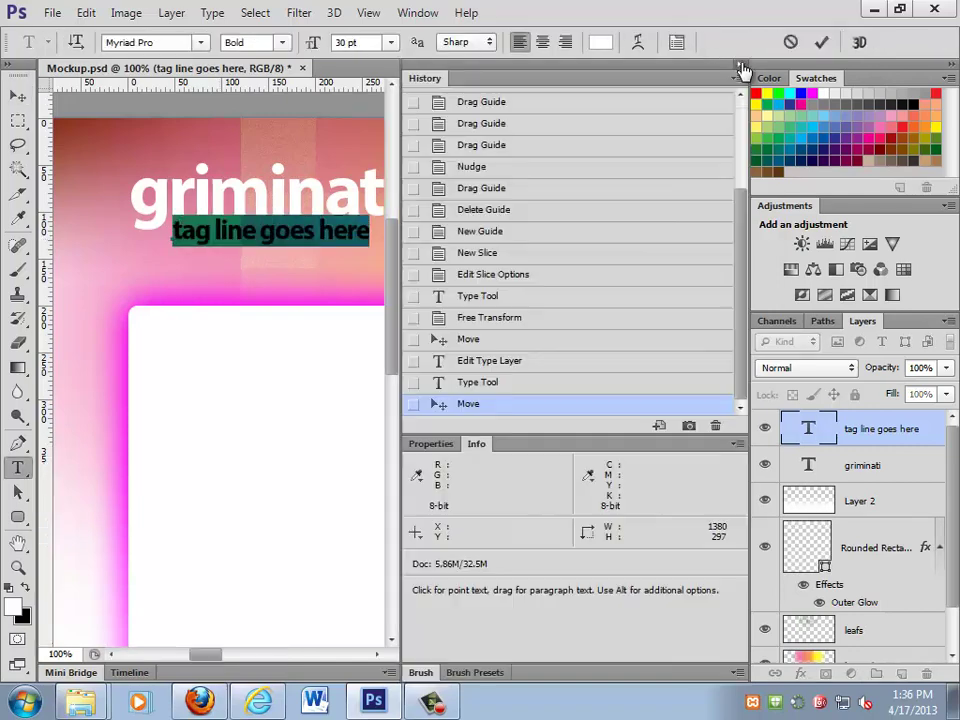
pyautogui.click(741, 68)
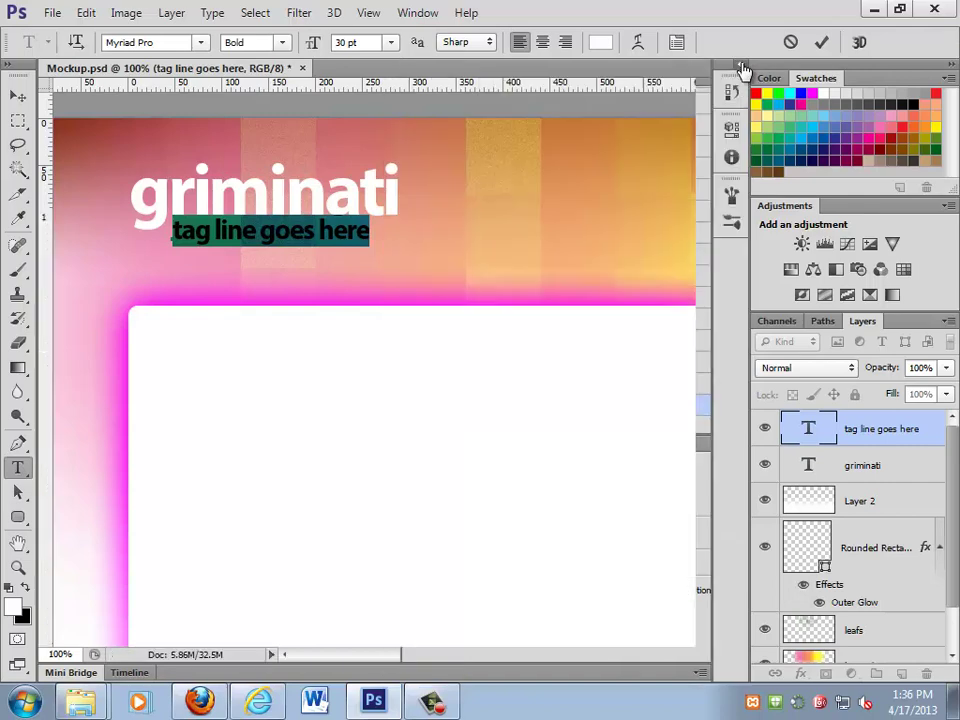
pyautogui.click(410, 12)
# - In the Character panel, try tagline tracking values of 100, 40 and 10
pyautogui.click(467, 210)
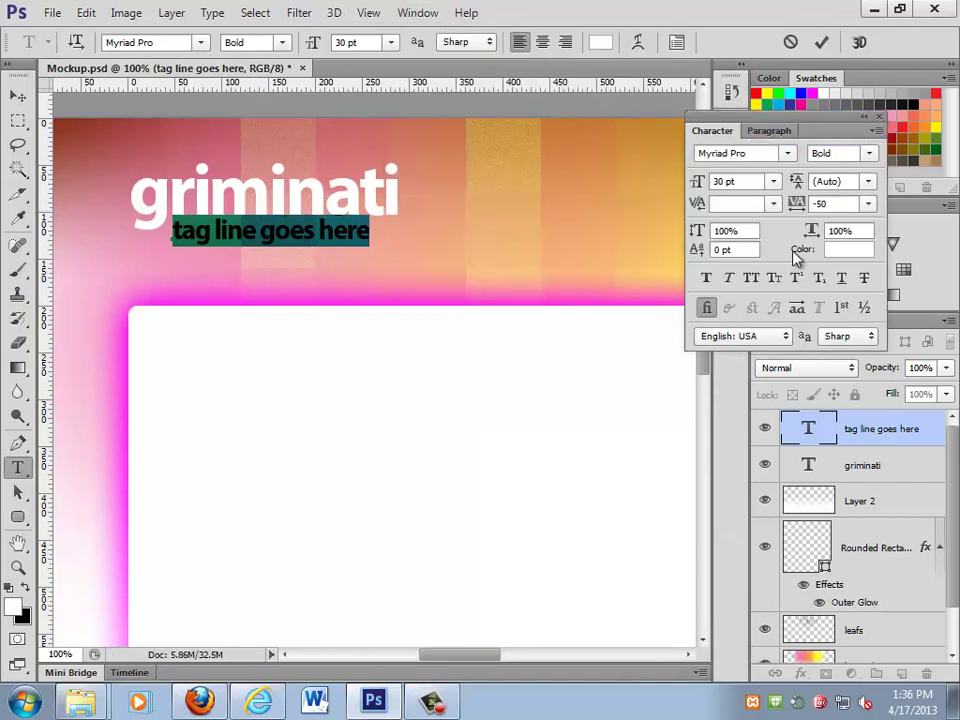
pyautogui.click(866, 204)
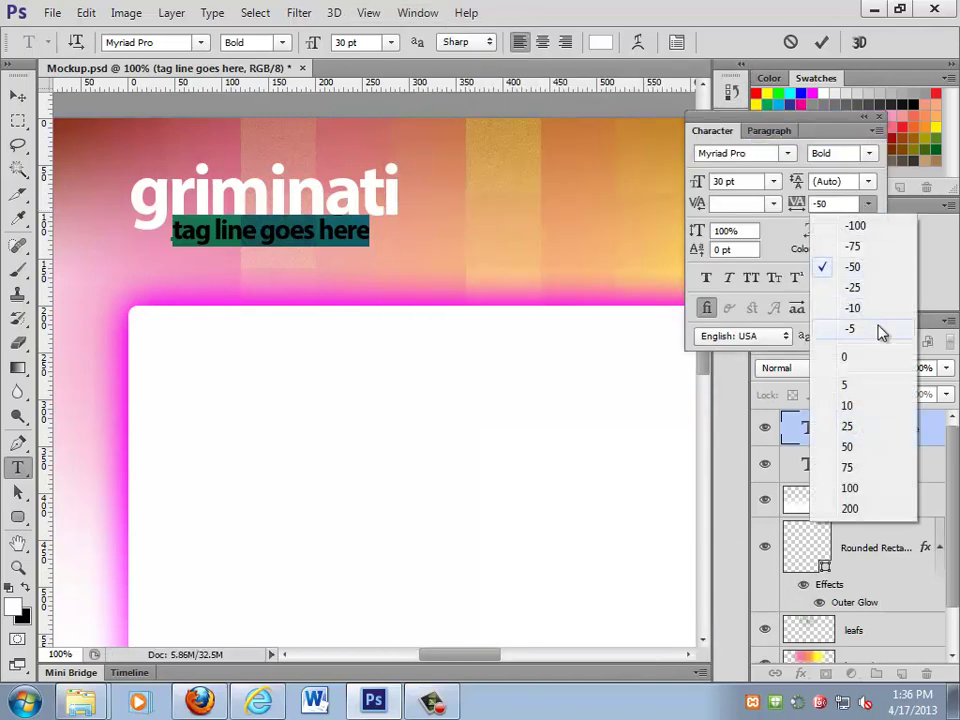
pyautogui.click(885, 488)
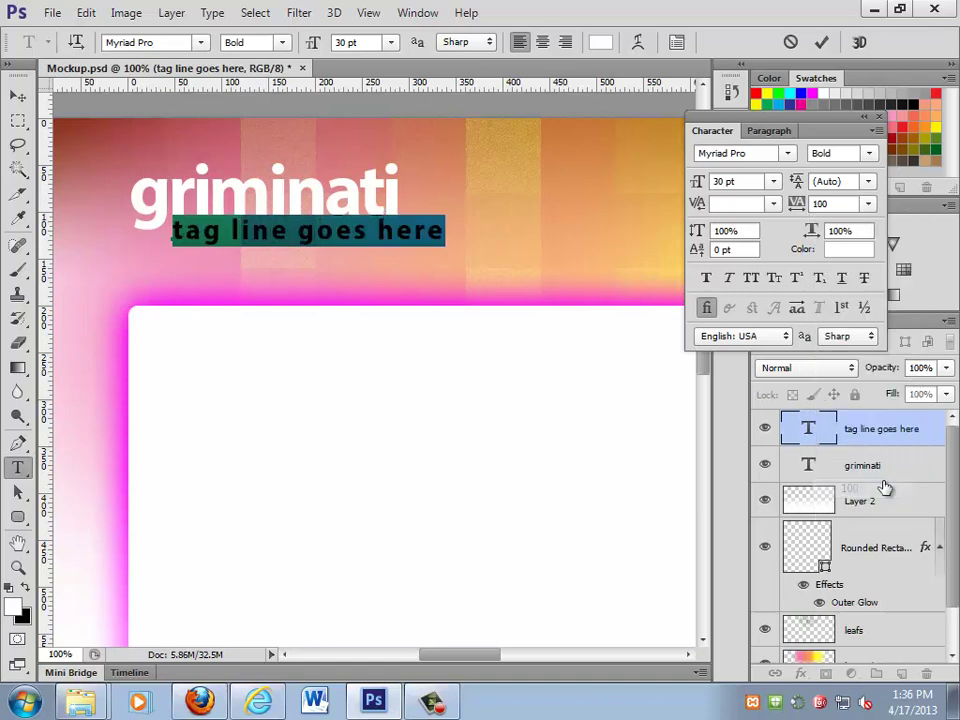
pyautogui.click(843, 204)
pyautogui.doubleClick(843, 204)
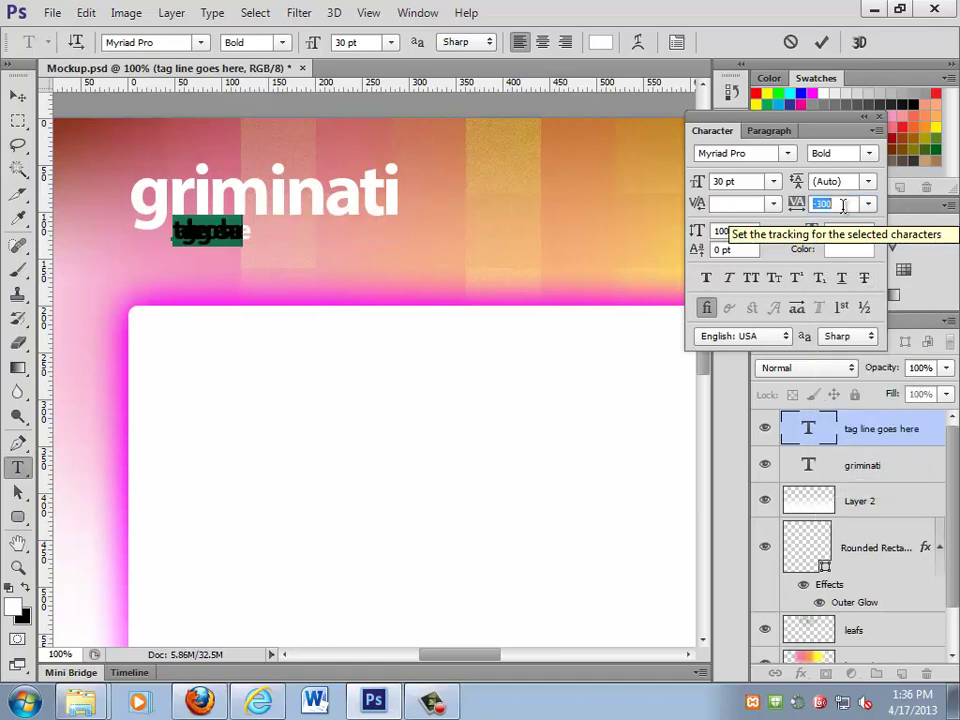
pyautogui.write('40')
pyautogui.doubleClick(843, 204)
pyautogui.write('0')
pyautogui.press('Return')
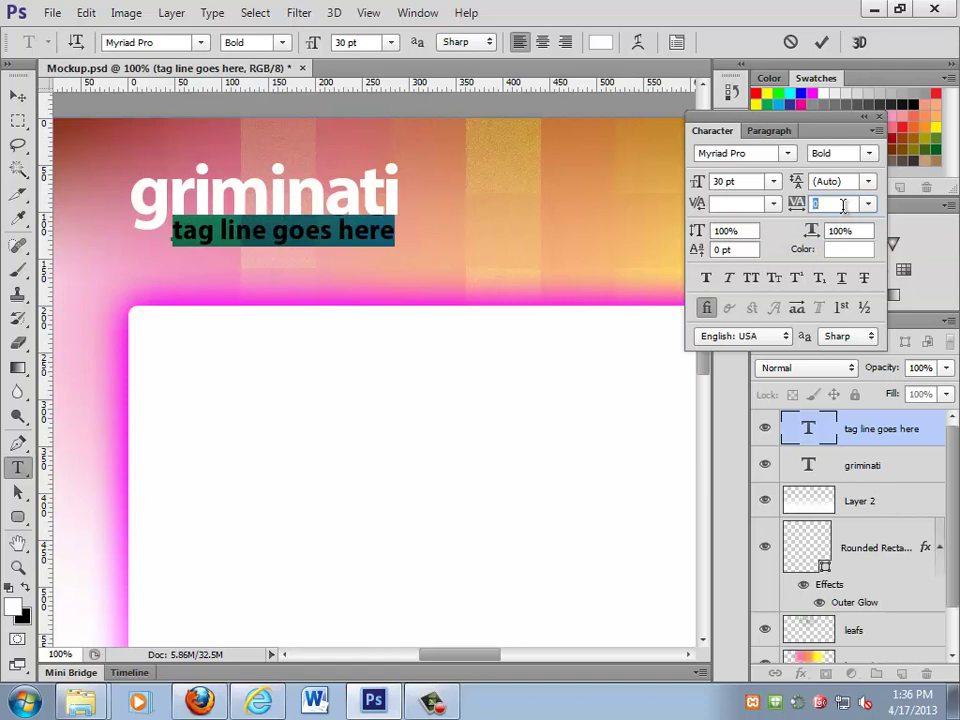
pyautogui.write('5')
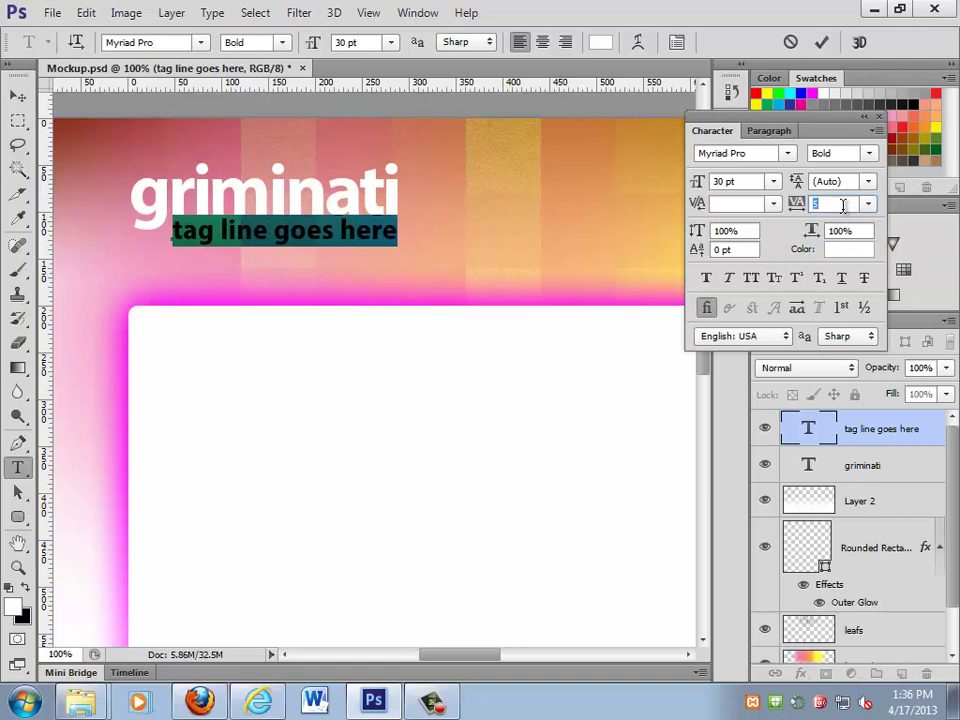
pyautogui.write('10')
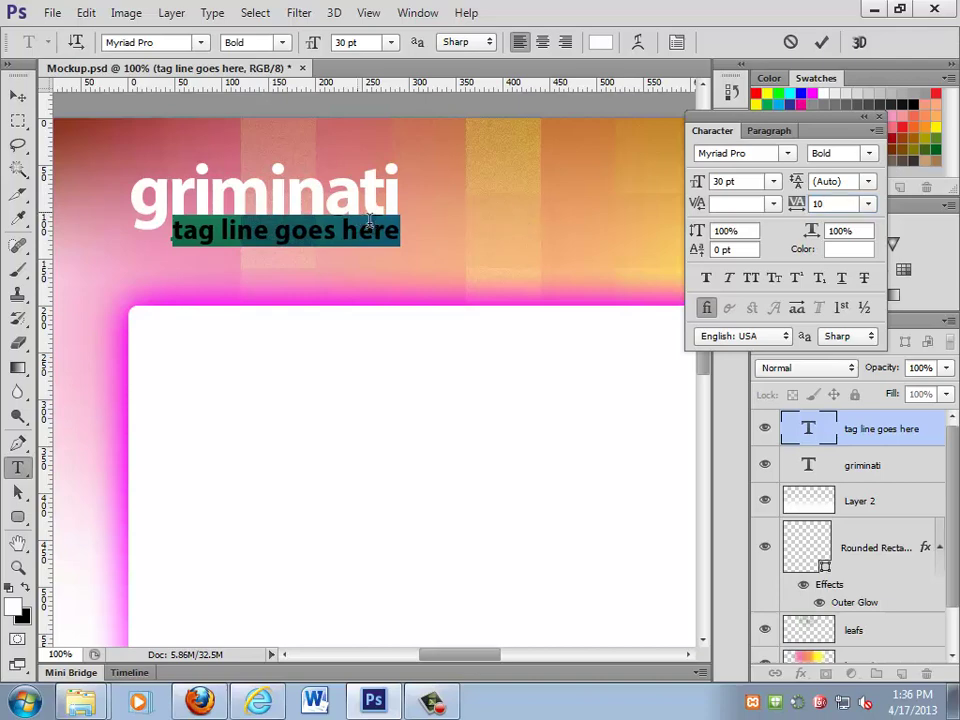
pyautogui.hotkey('ctrl', 'Return')
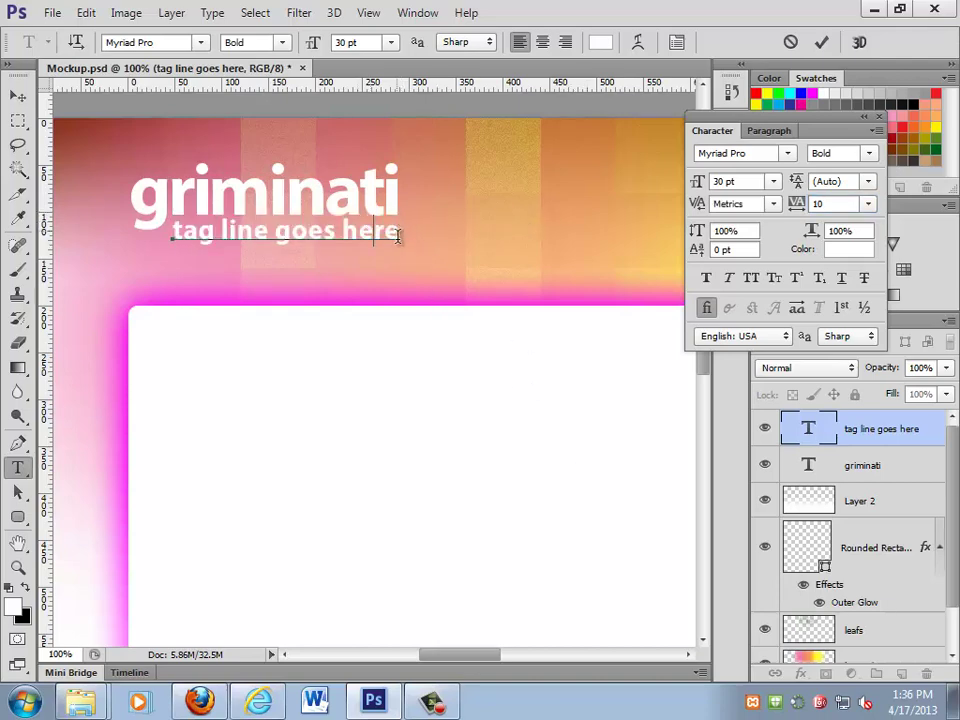
# - Set the tagline tracking to 9, commit the text, and close the Character panel
pyautogui.moveTo(398, 234); pyautogui.dragTo(172, 232)
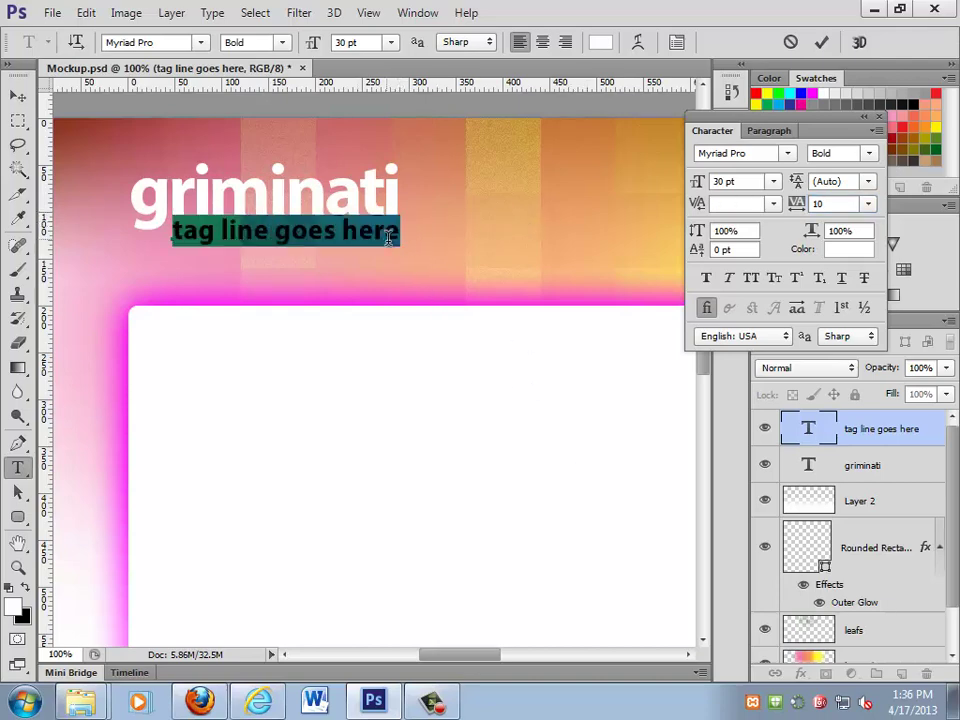
pyautogui.write('9')
pyautogui.click(416, 240)
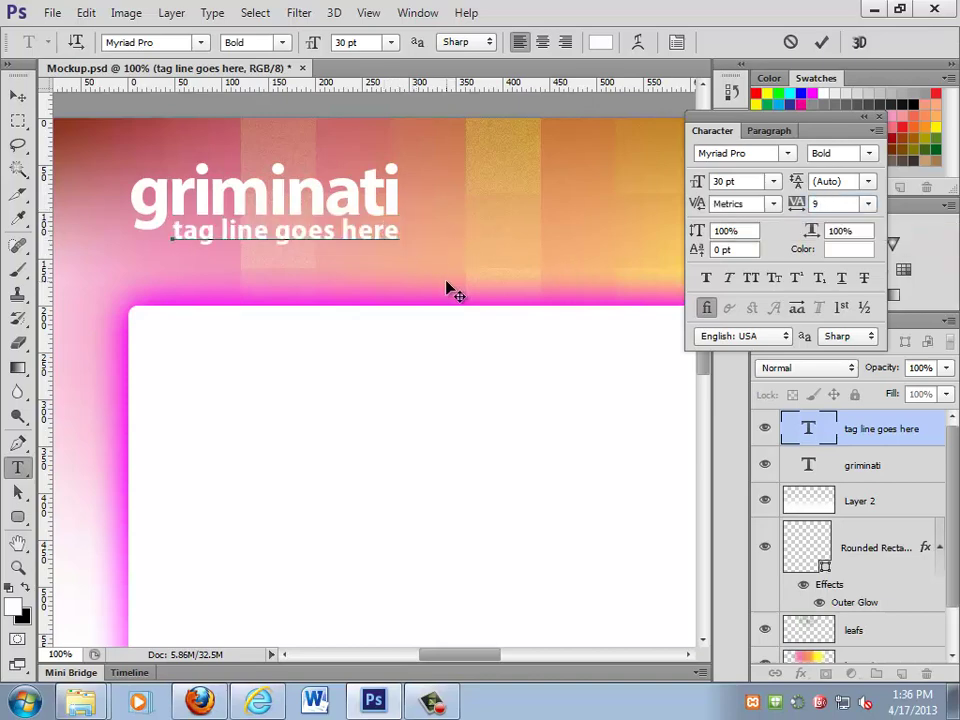
pyautogui.click(18, 95)
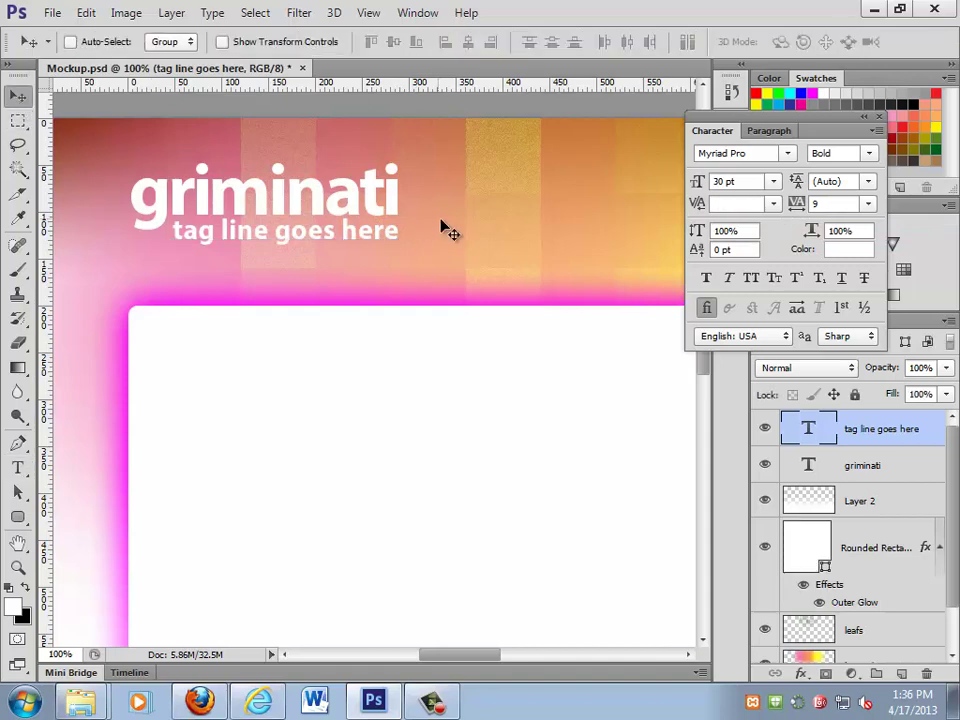
pyautogui.click(880, 117)
# - Select the griminati text and set its kerning to Optical in the Character panel
pyautogui.click(864, 472)
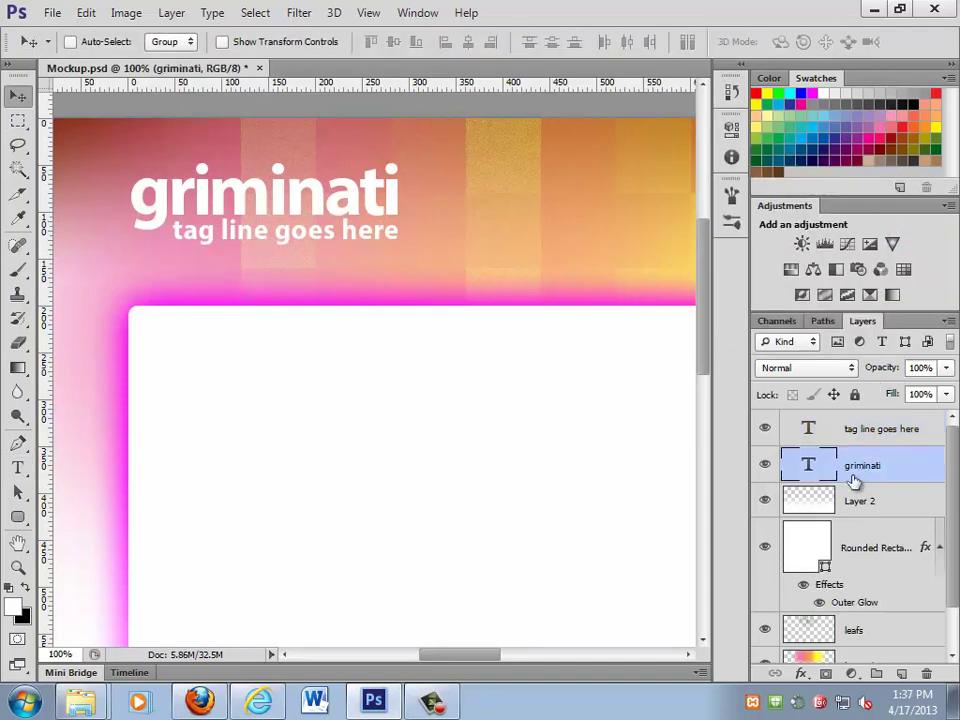
pyautogui.doubleClick(820, 468)
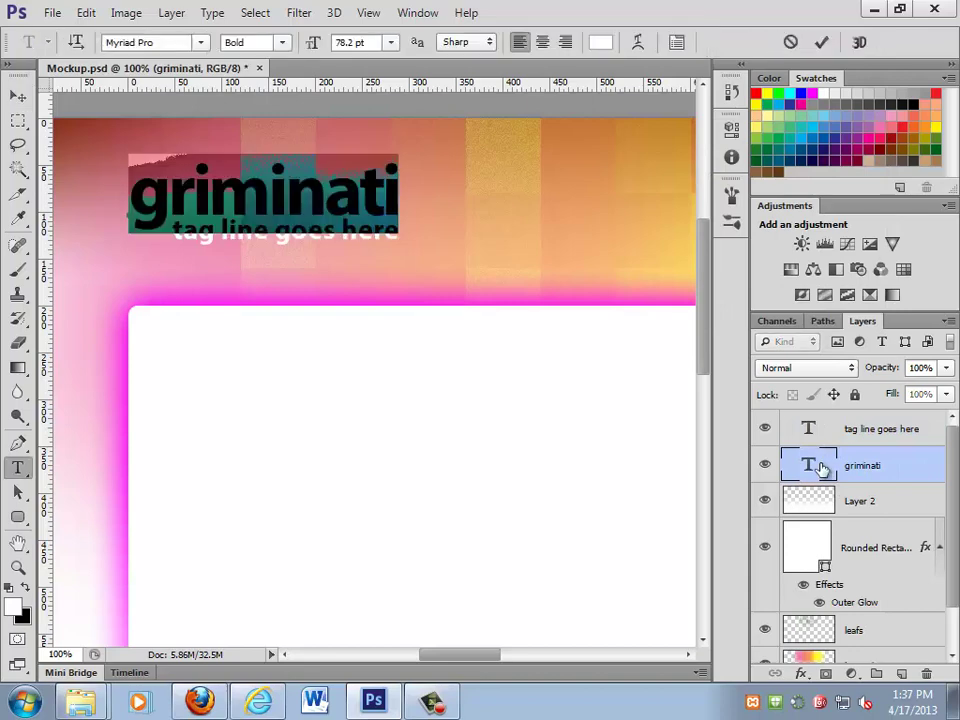
pyautogui.click(400, 16)
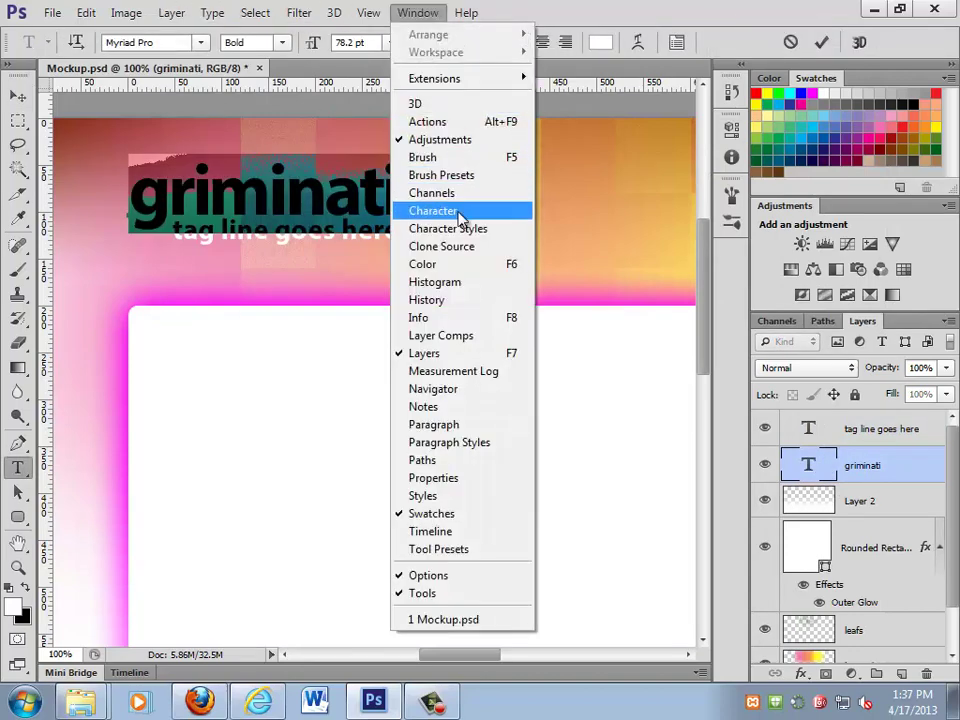
pyautogui.click(450, 210)
pyautogui.click(772, 203)
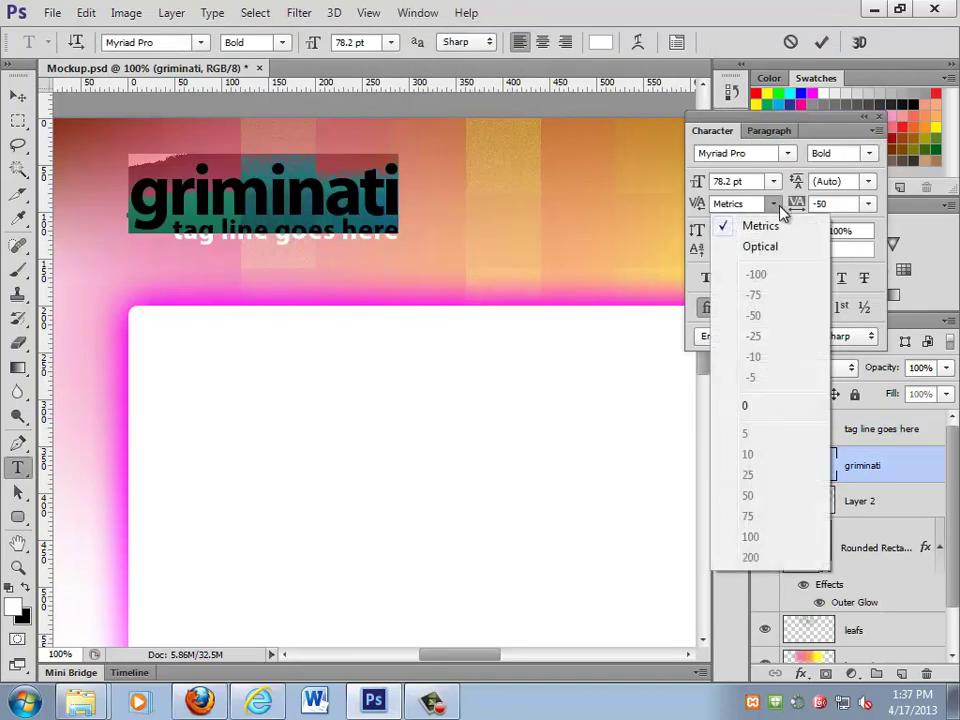
pyautogui.click(775, 250)
# - Reselect the griminati word, then deselect it and zoom in on the logo
pyautogui.click(379, 205)
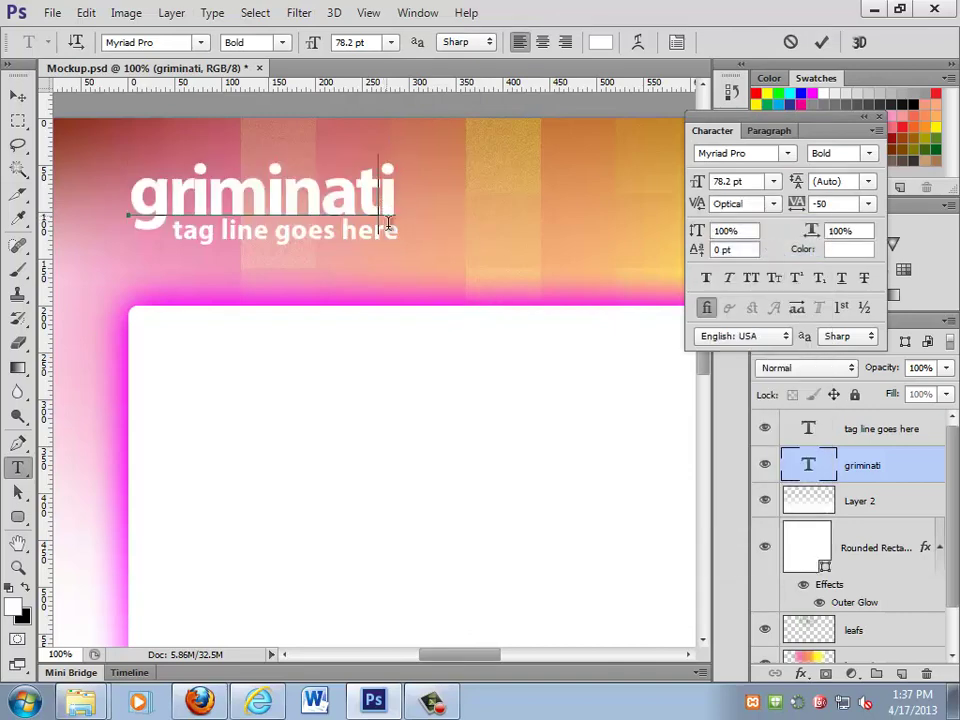
pyautogui.click(192, 198)
pyautogui.doubleClick(208, 197)
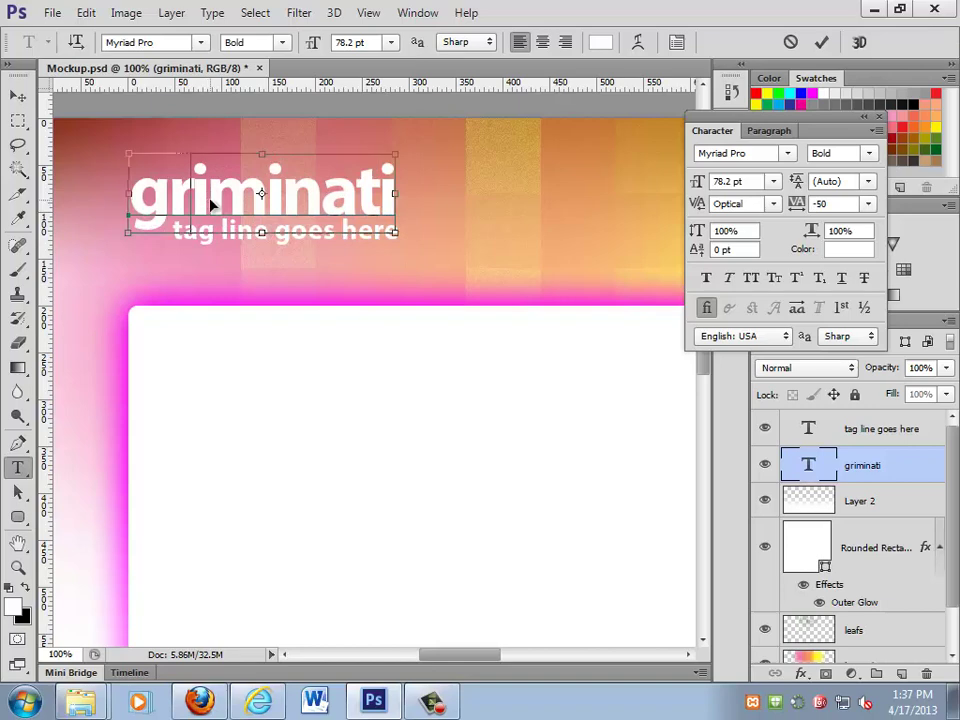
pyautogui.click(210, 196)
pyautogui.doubleClick(212, 195)
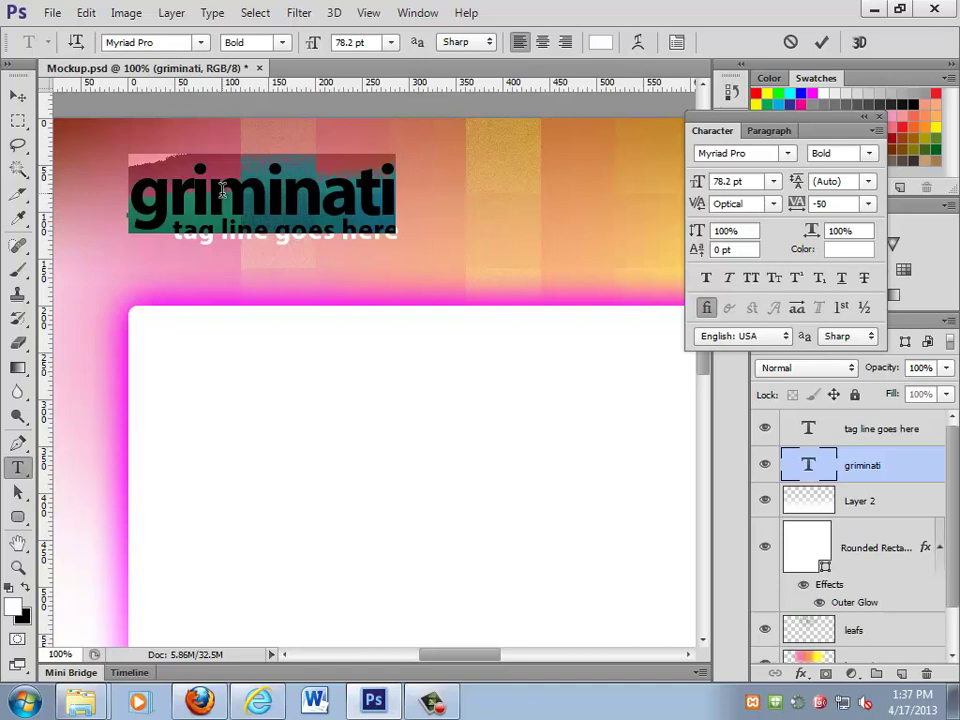
pyautogui.click(199, 192)
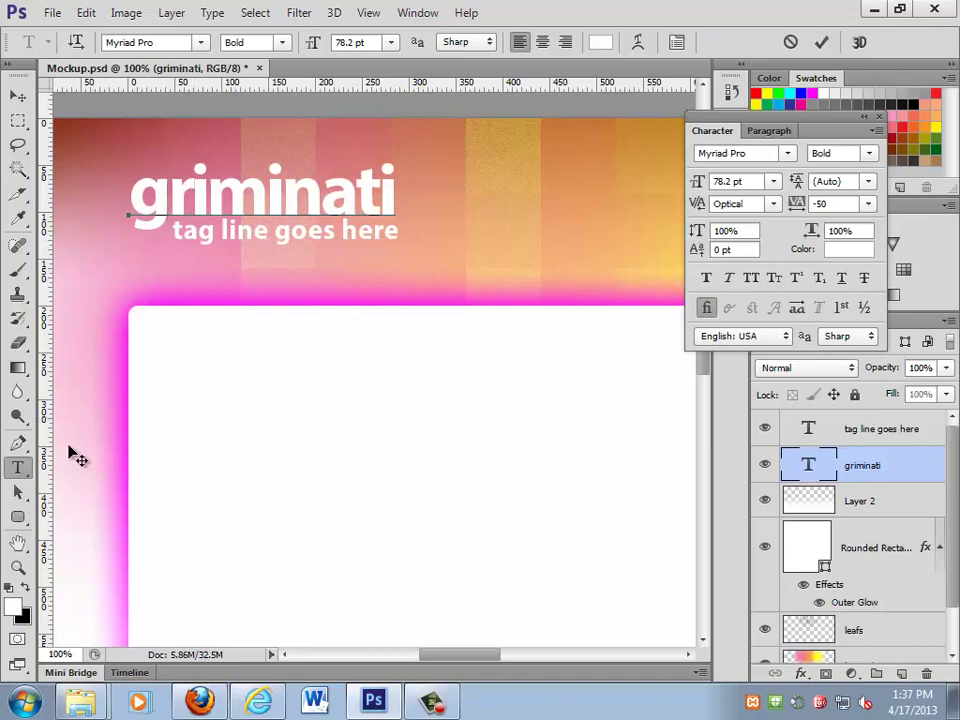
pyautogui.click(18, 567)
pyautogui.click(190, 193)
# - Zoom in on the griminati title and put it into text editing with the Character panel nearby
pyautogui.click(206, 207)
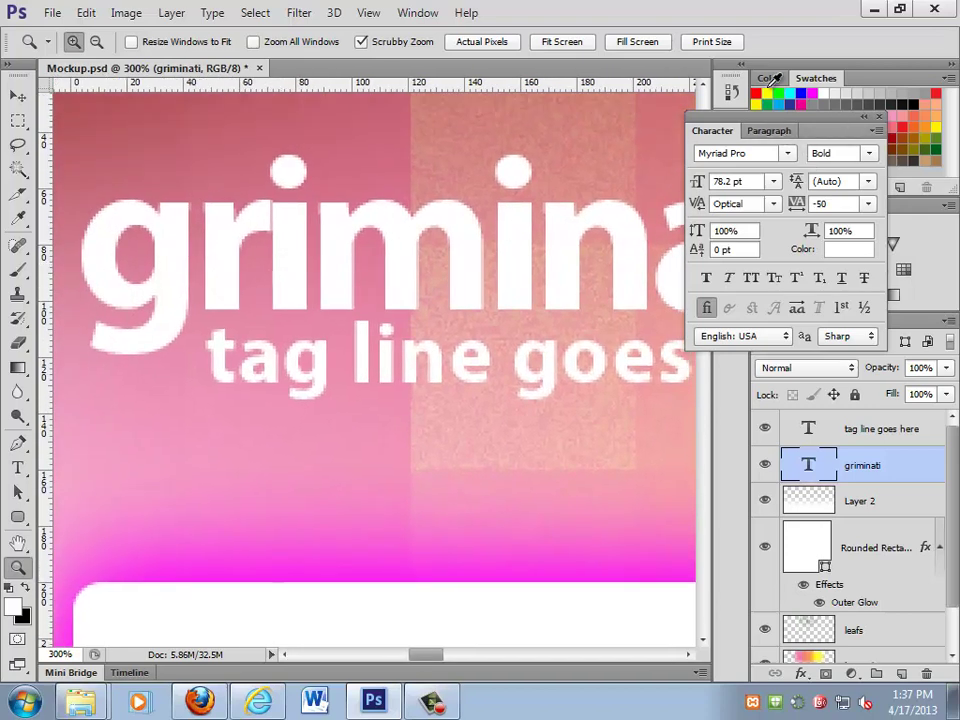
pyautogui.click(951, 66)
pyautogui.moveTo(740, 132); pyautogui.dragTo(815, 505)
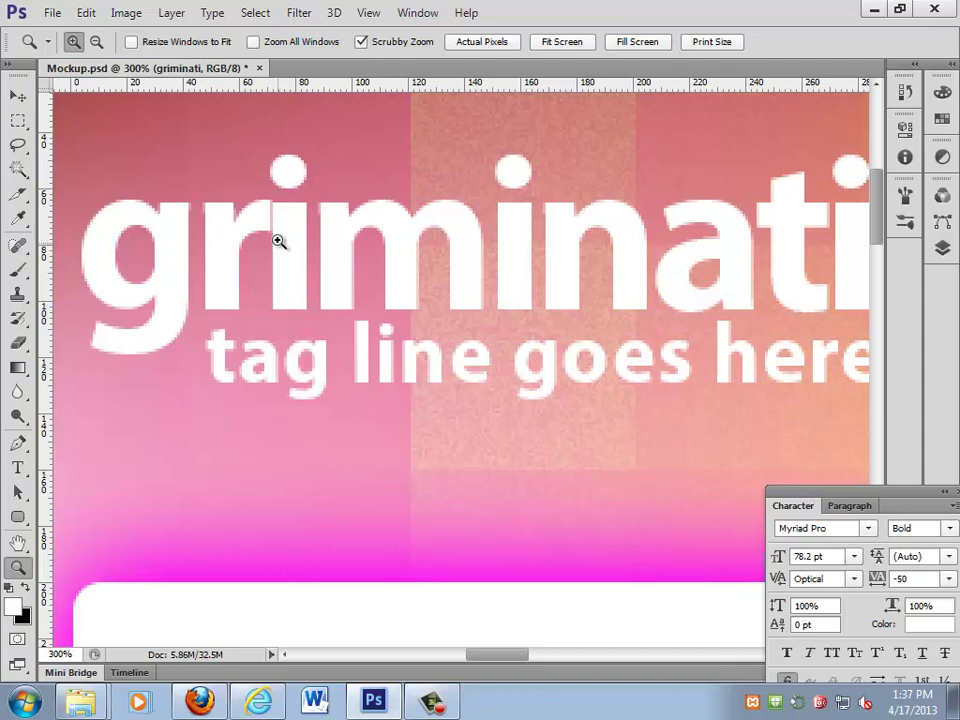
pyautogui.click(17, 467)
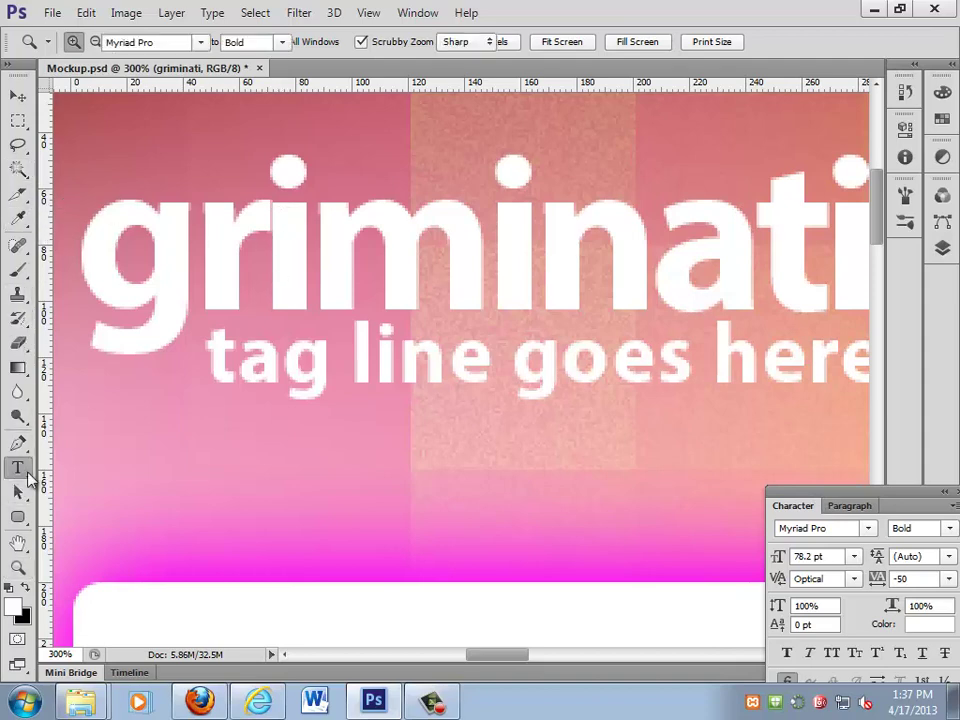
pyautogui.moveTo(913, 506); pyautogui.dragTo(740, 310)
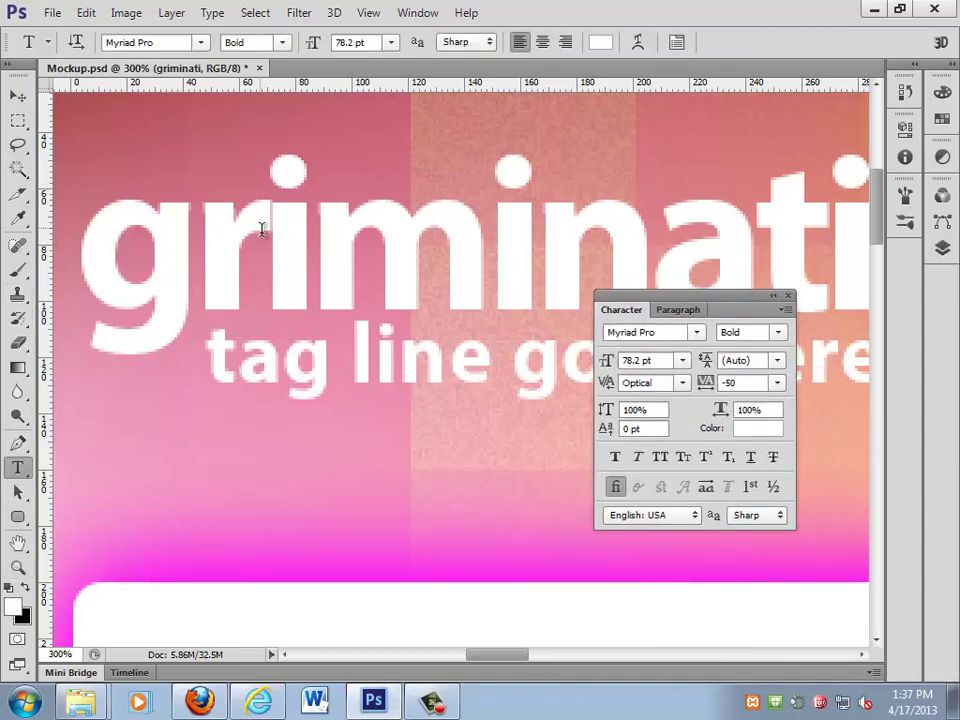
pyautogui.click(278, 237)
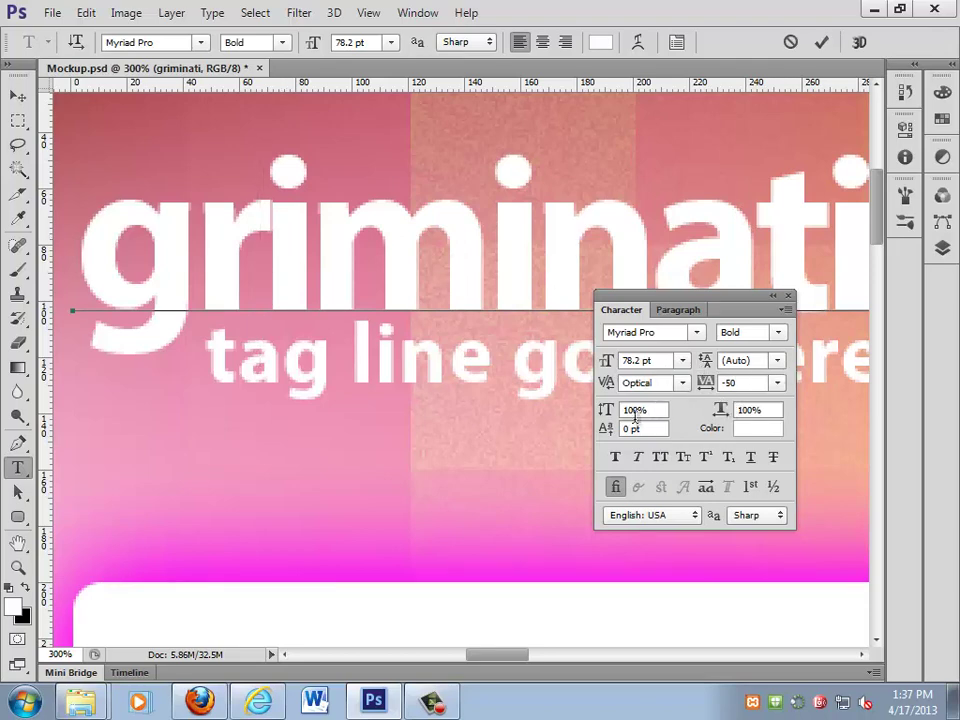
# - Try kerning values of 30, -10 and 0 in the title, settling on 10
pyautogui.click(663, 383)
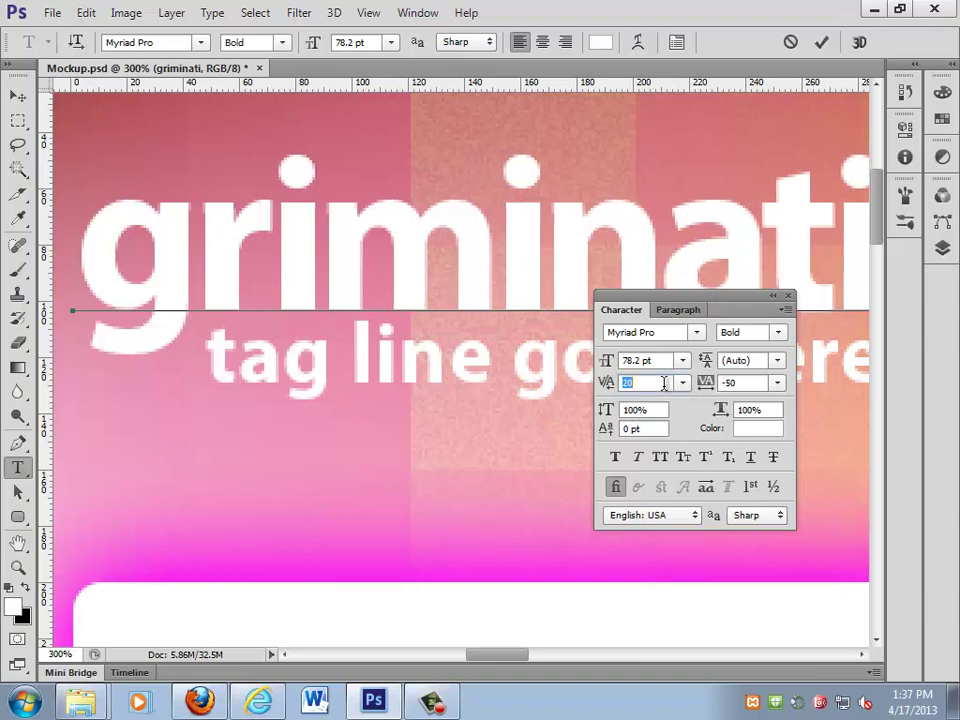
pyautogui.press('Up')
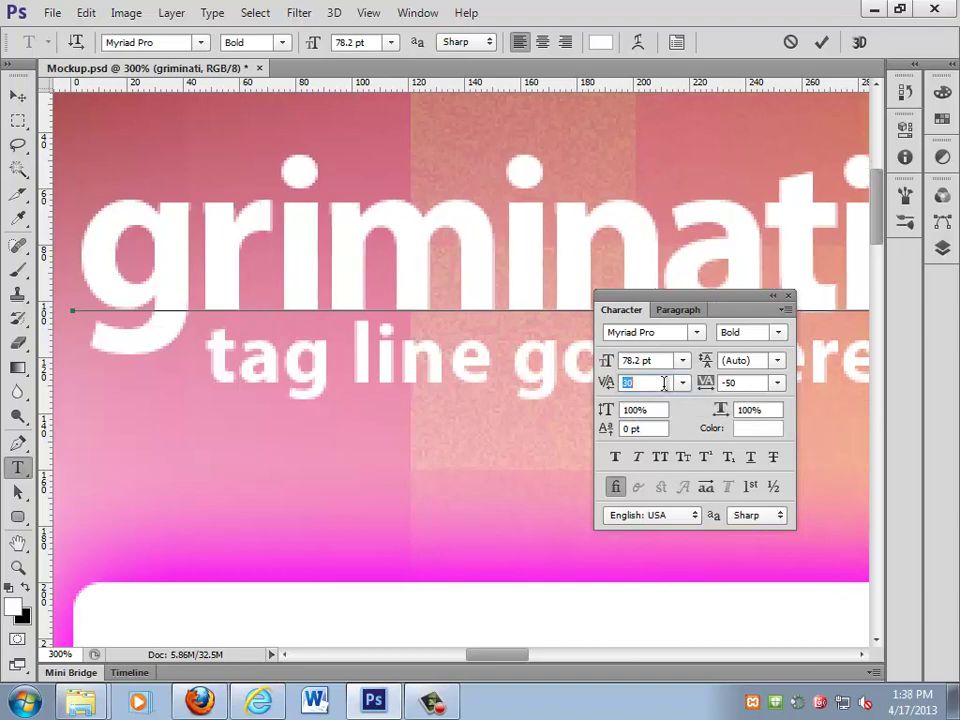
pyautogui.click(510, 278)
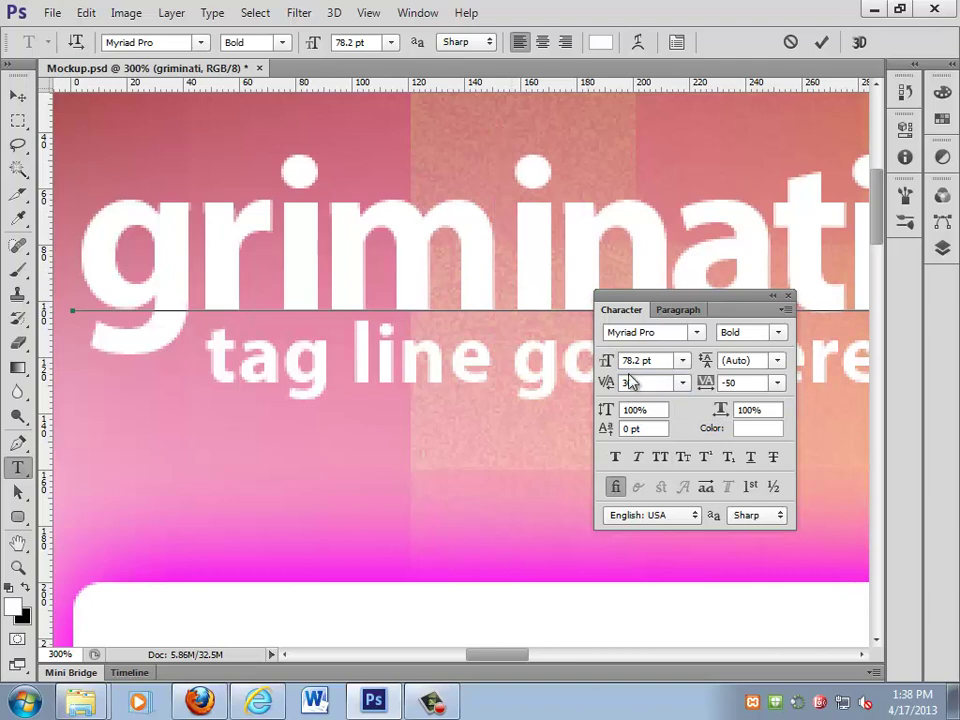
pyautogui.click(650, 382)
pyautogui.press('Down')
pyautogui.press('Down')
pyautogui.press('Down')
pyautogui.press('Down')
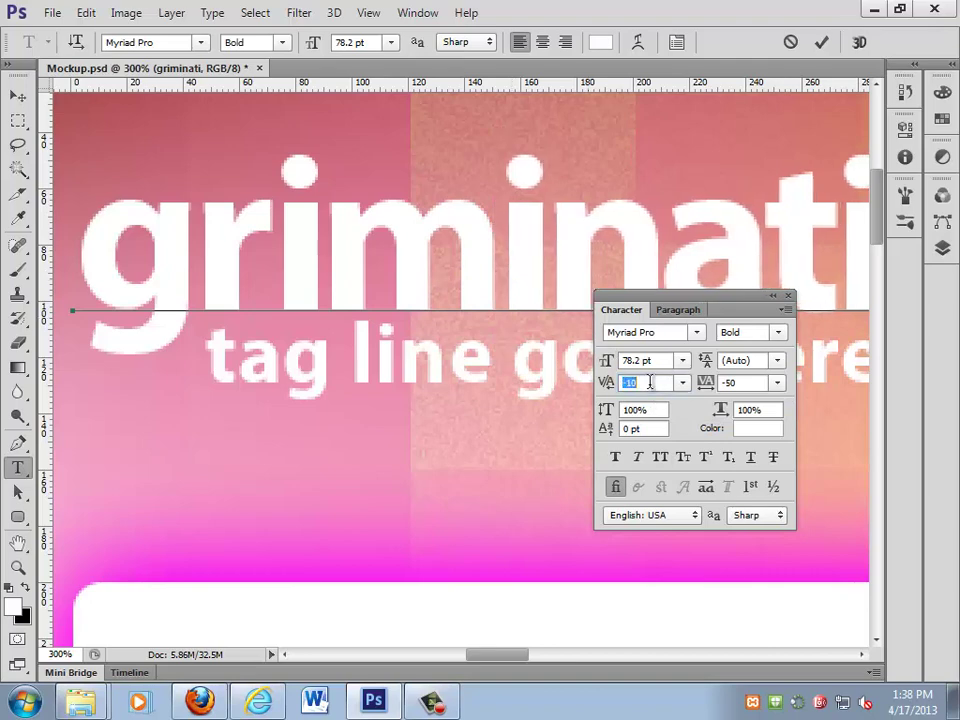
pyautogui.press('Up')
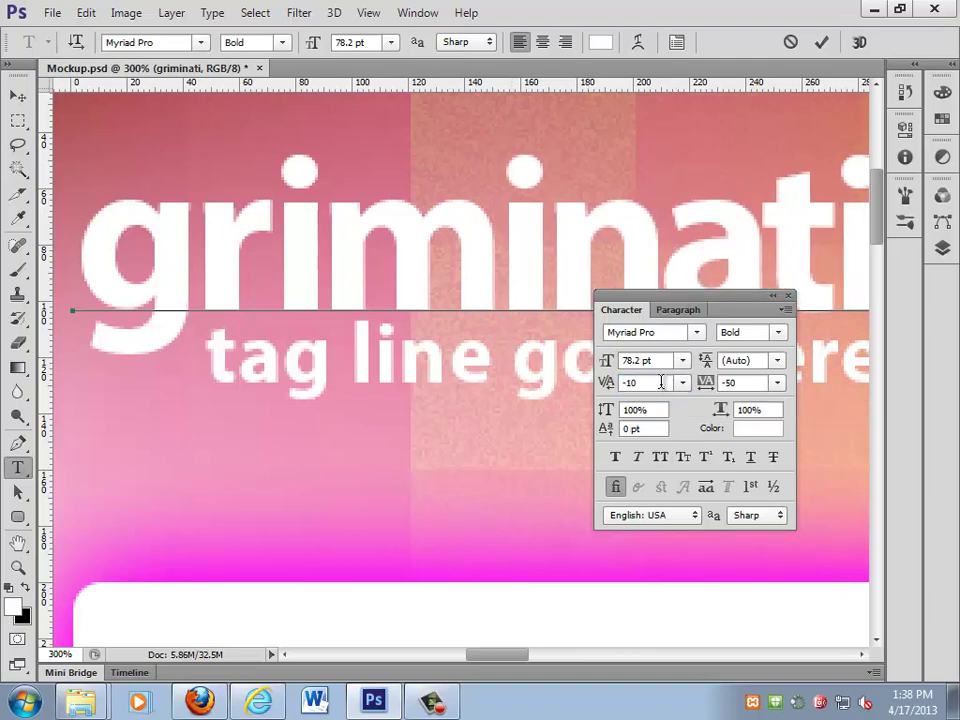
pyautogui.write('10')
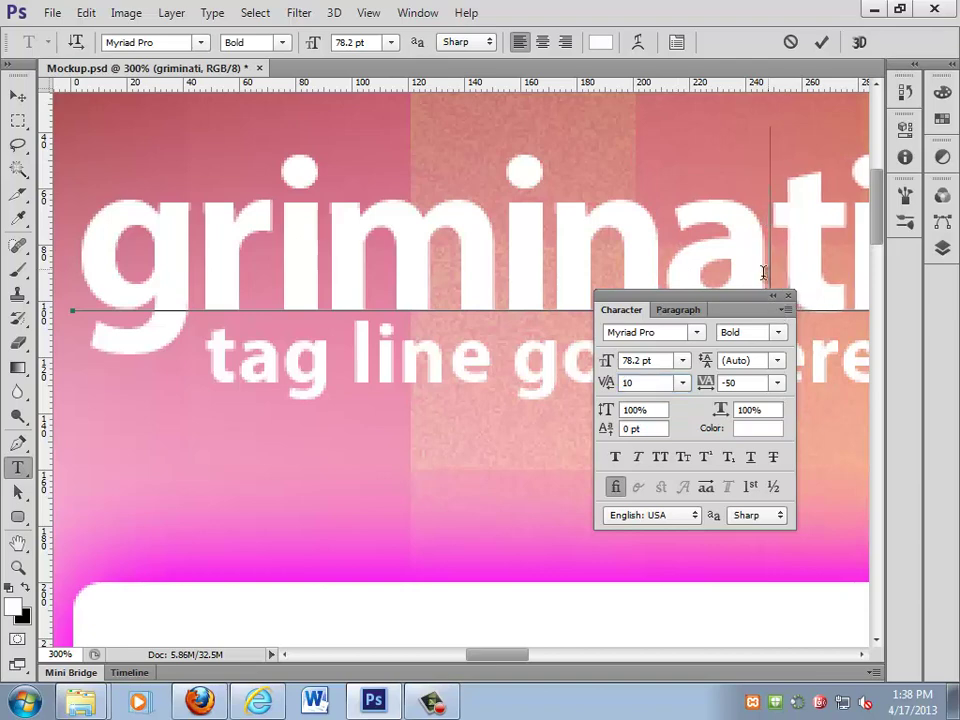
pyautogui.press('Down')
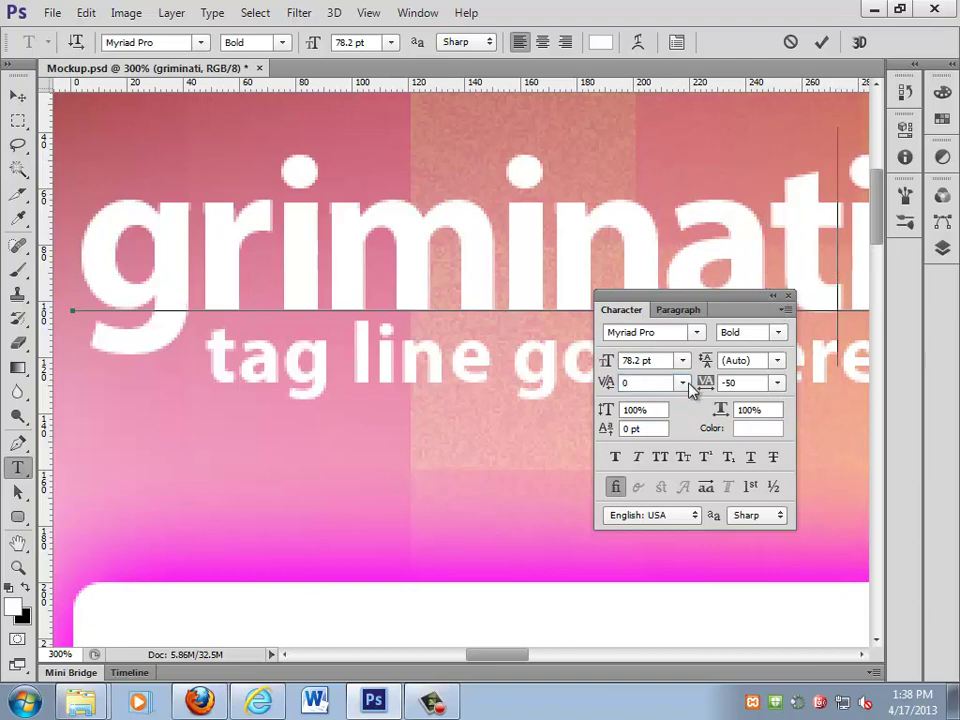
pyautogui.press('Up')
pyautogui.moveTo(531, 654); pyautogui.dragTo(525, 655)
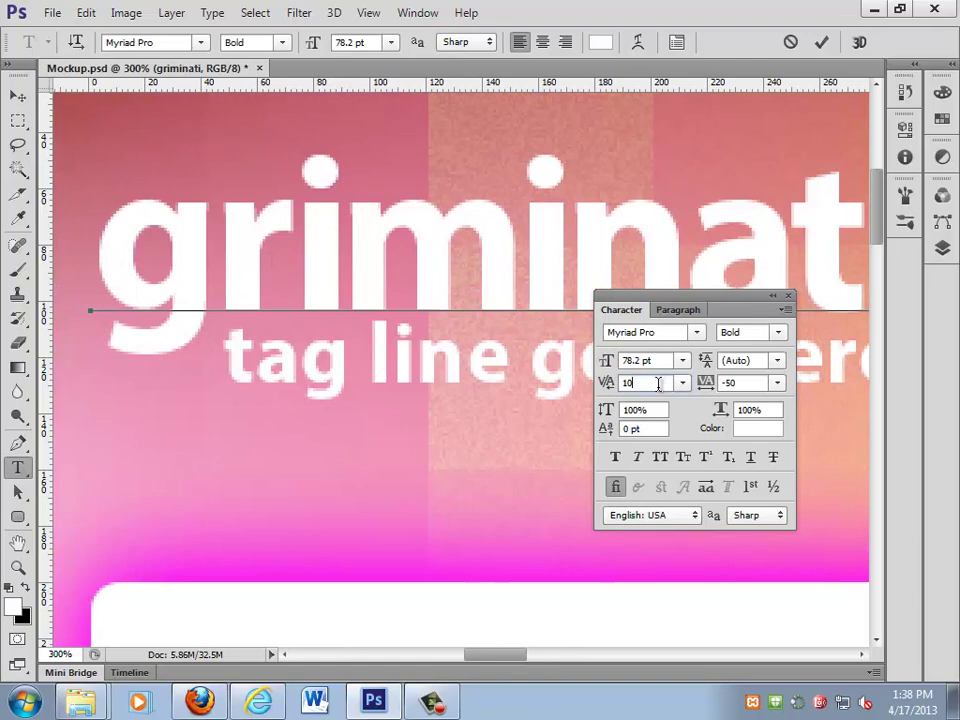
pyautogui.press('Return')
# - Set kerning -20 between i and n, then 30 between r and i
pyautogui.click(534, 275)
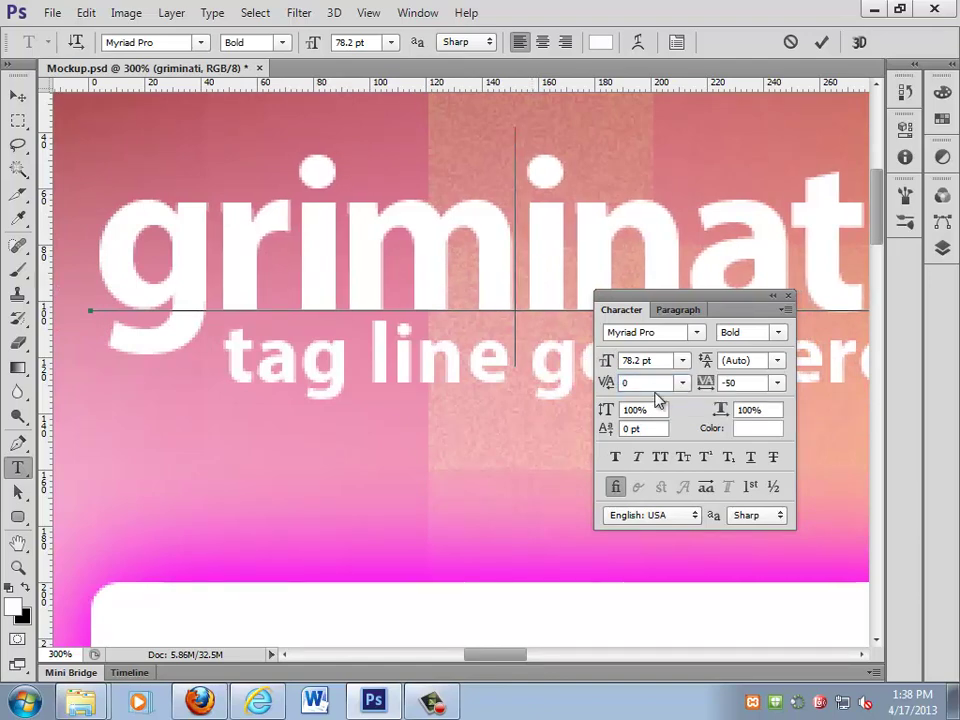
pyautogui.doubleClick(651, 383)
pyautogui.write('-20')
pyautogui.press('Return')
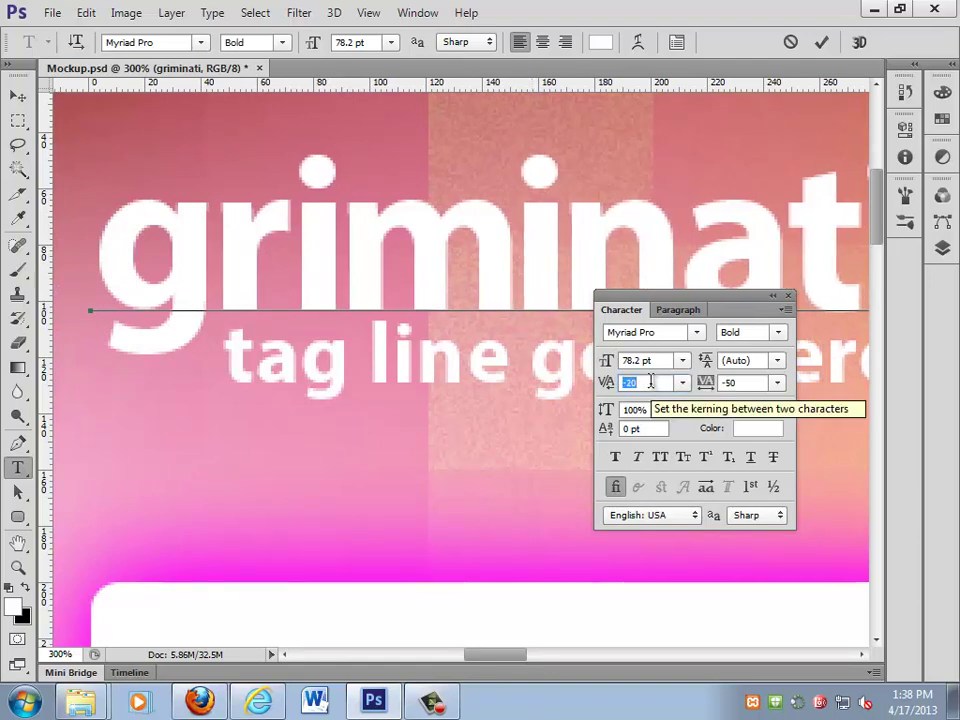
pyautogui.doubleClick(280, 245)
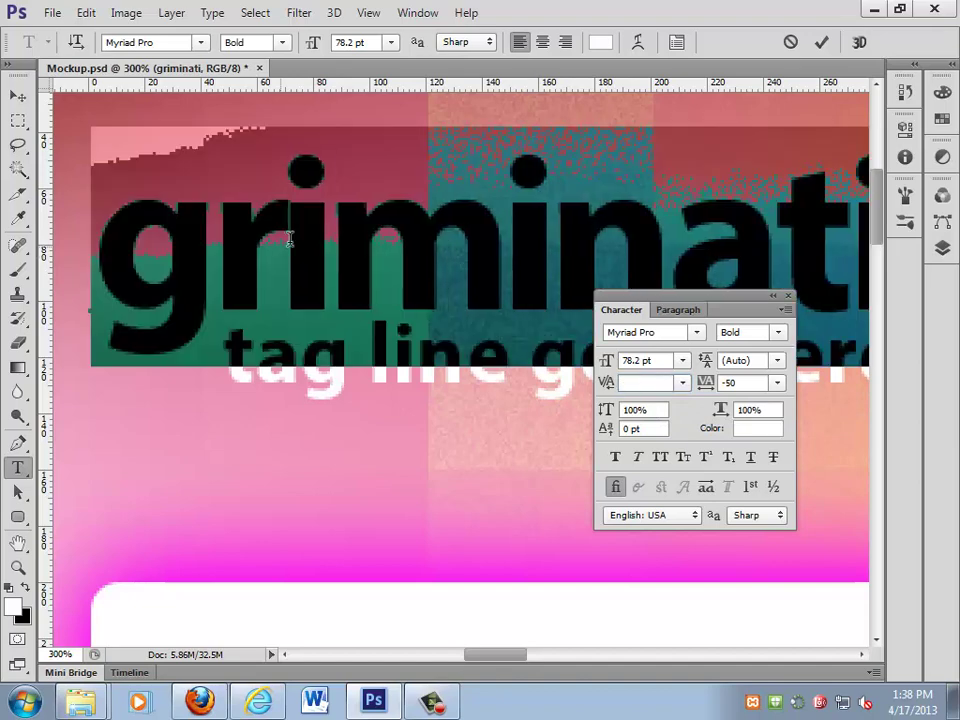
pyautogui.click(296, 231)
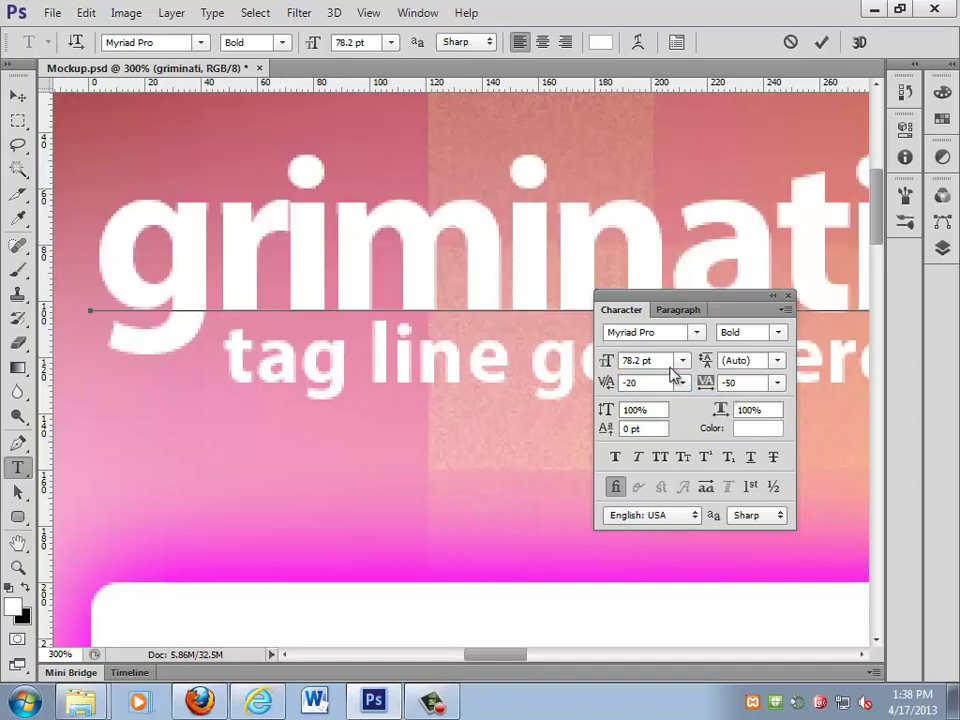
pyautogui.click(682, 383)
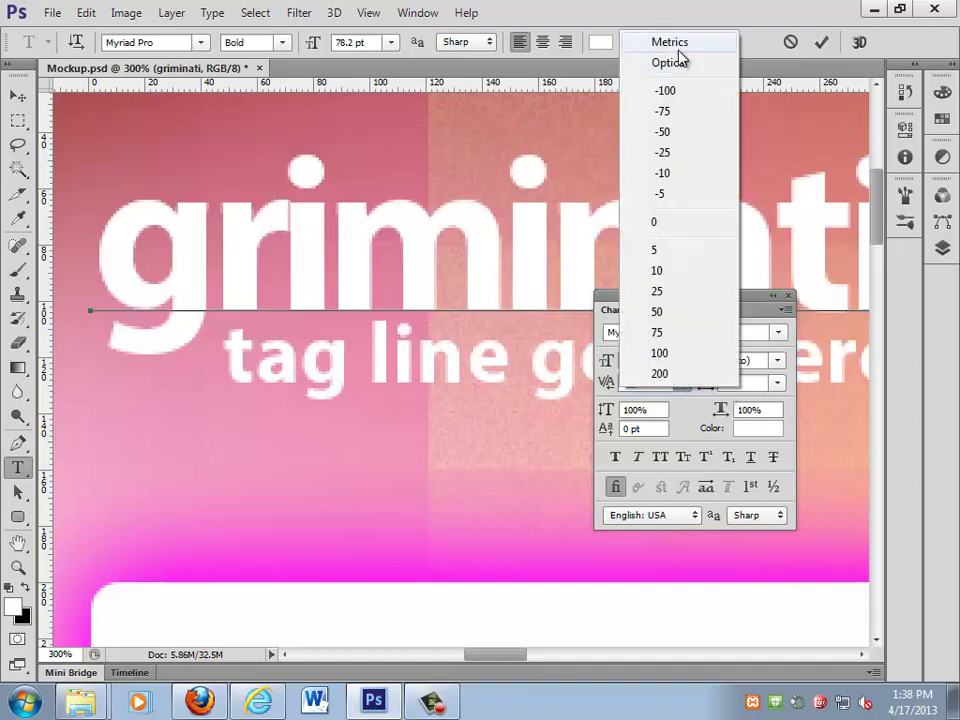
pyautogui.click(676, 221)
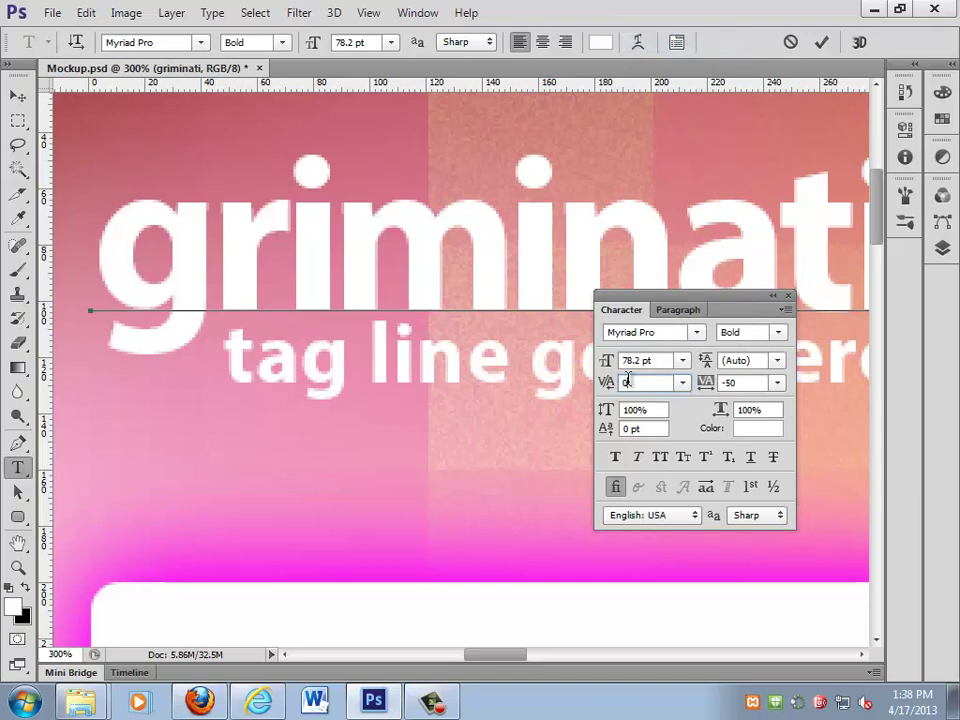
pyautogui.doubleClick(630, 382)
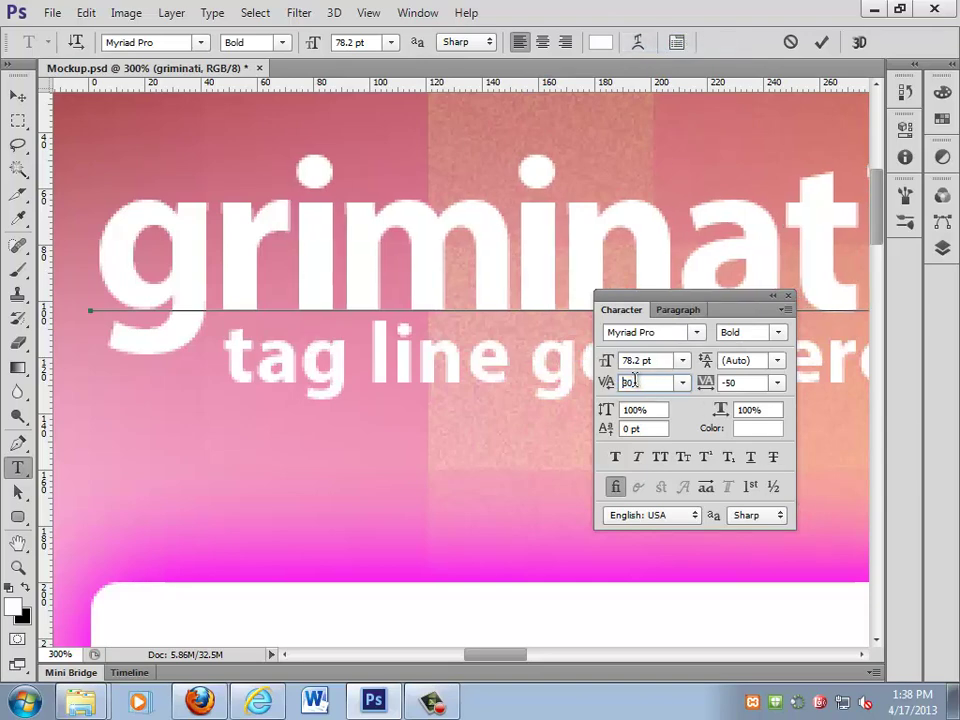
pyautogui.write('30')
pyautogui.press('Return')
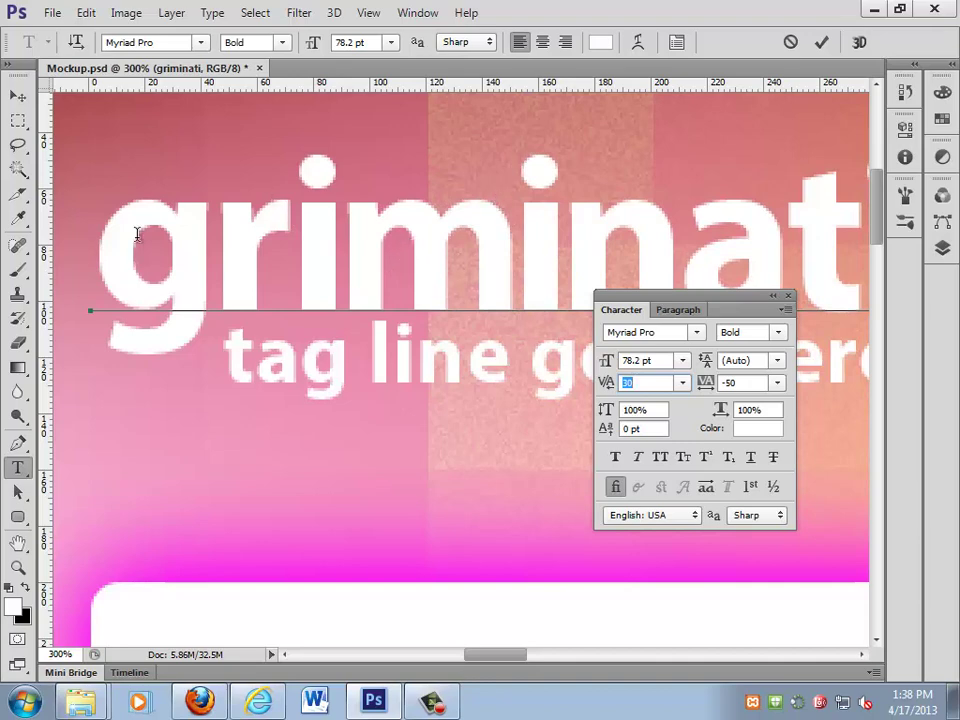
# - Select the whole griminati title, apply -10 spacing, and commit the text edit
pyautogui.moveTo(92, 182); pyautogui.dragTo(868, 232)
pyautogui.click(683, 382)
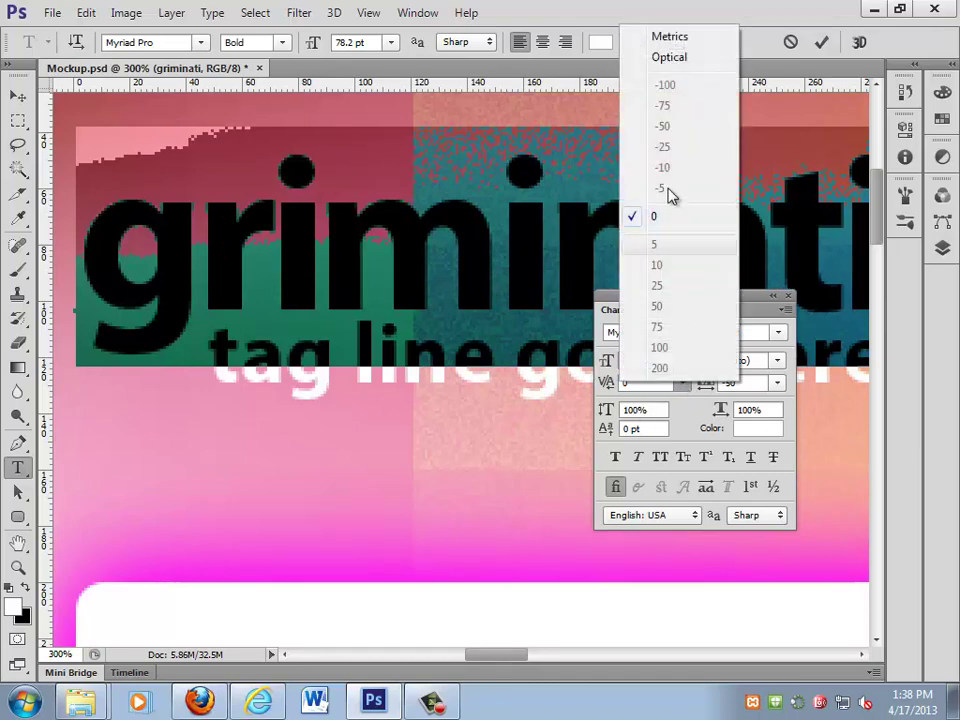
pyautogui.click(593, 318)
pyautogui.moveTo(605, 302); pyautogui.dragTo(553, 403)
pyautogui.click(645, 268)
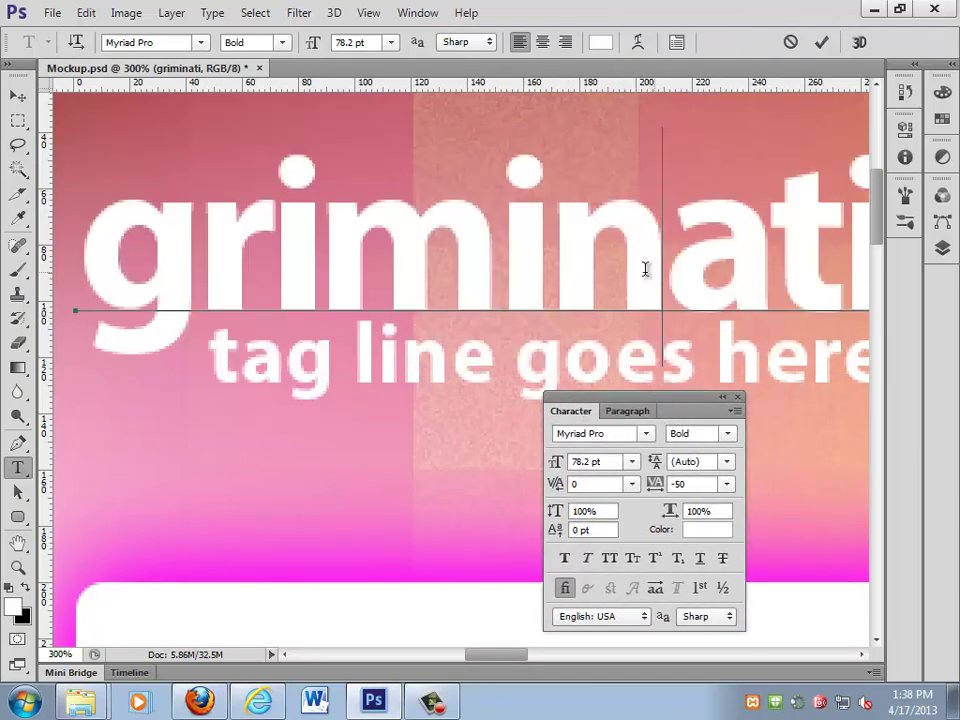
pyautogui.click(609, 484)
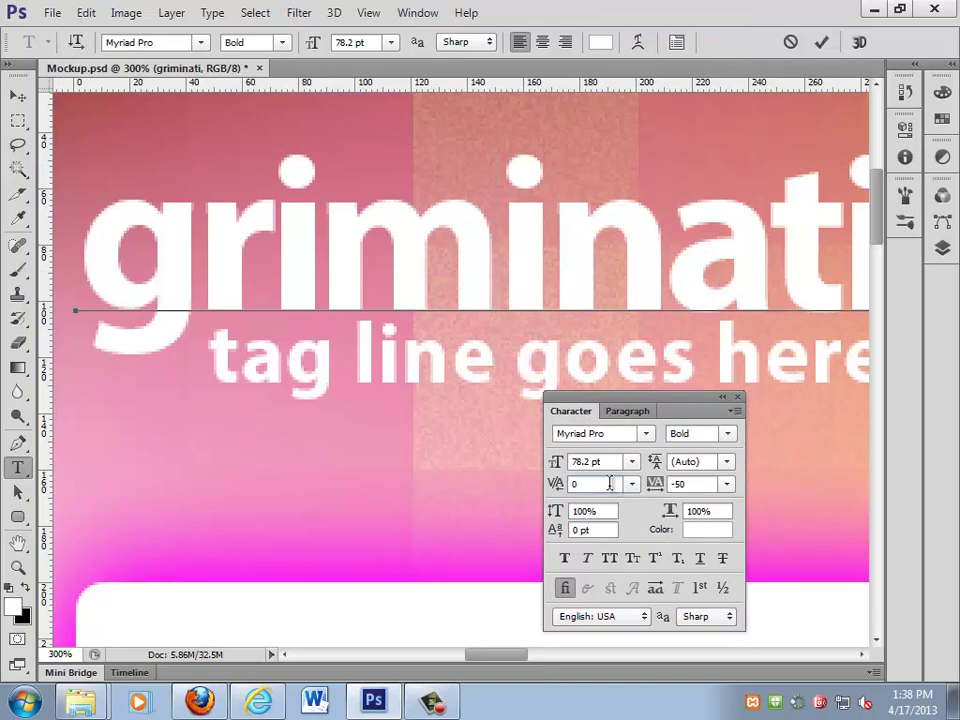
pyautogui.write('-10')
pyautogui.press('Return')
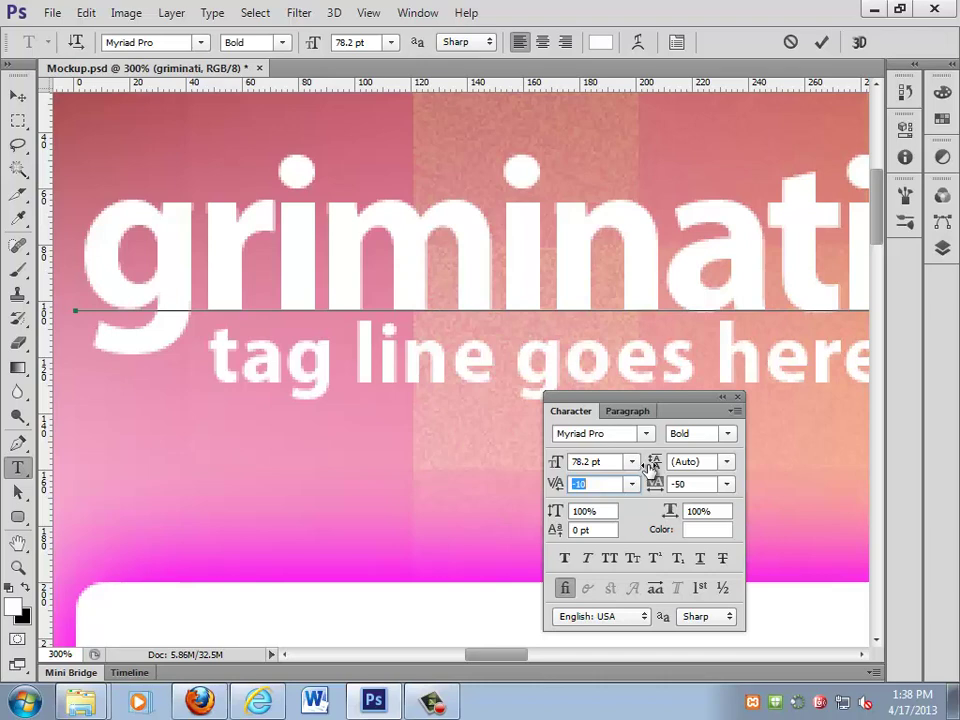
pyautogui.click(15, 100)
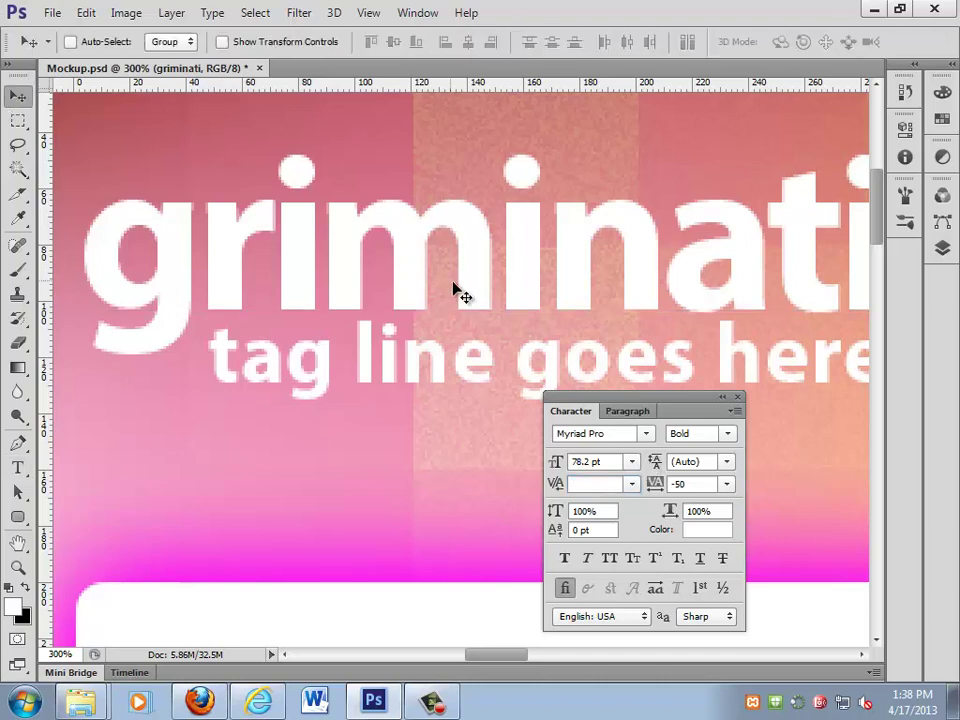
# - Zoom out to 100% on the header and open the griminati layer's fx effects list
pyautogui.moveTo(461, 294); pyautogui.dragTo(408, 283)
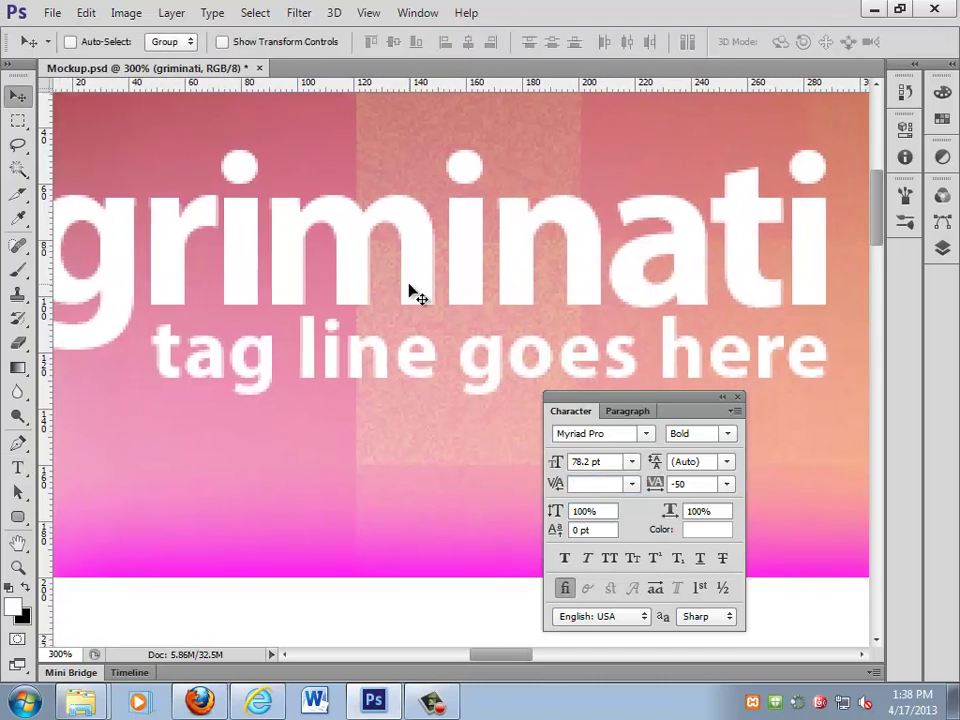
pyautogui.press('z')
pyautogui.keyDown('alt'); pyautogui.click(409, 285); pyautogui.keyUp('alt')
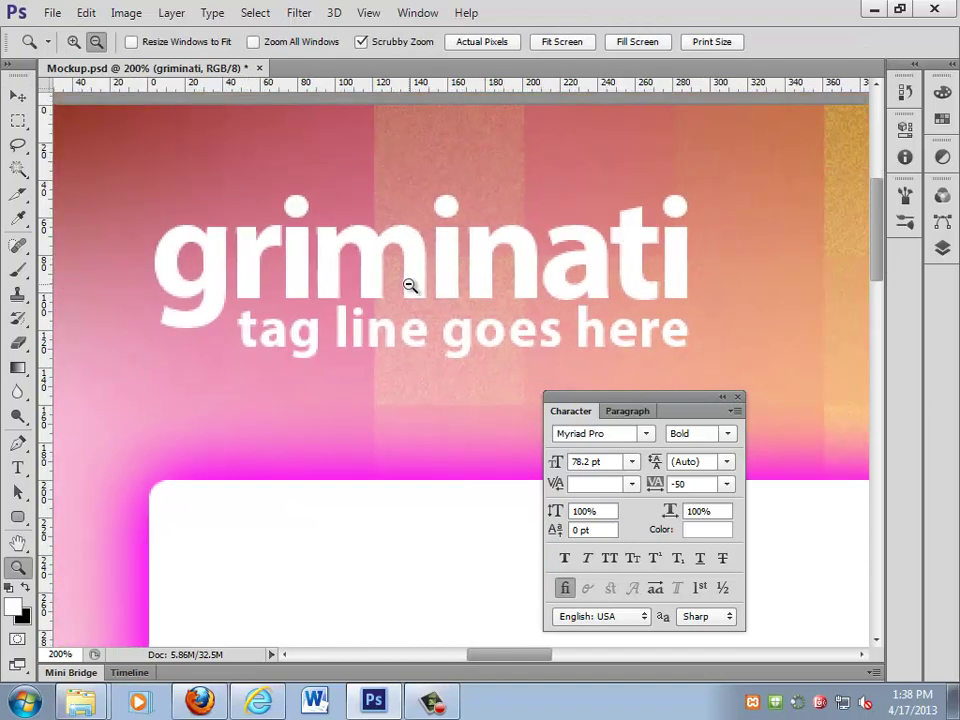
pyautogui.keyDown('alt'); pyautogui.click(409, 285); pyautogui.keyUp('alt')
pyautogui.moveTo(523, 369); pyautogui.dragTo(436, 322)
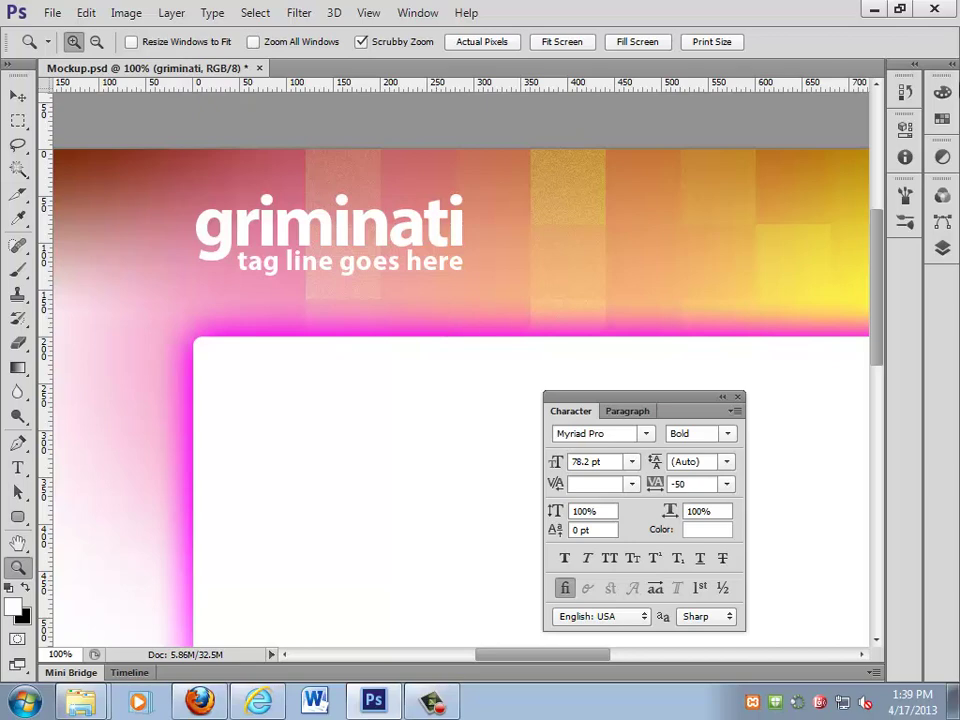
pyautogui.click(945, 66)
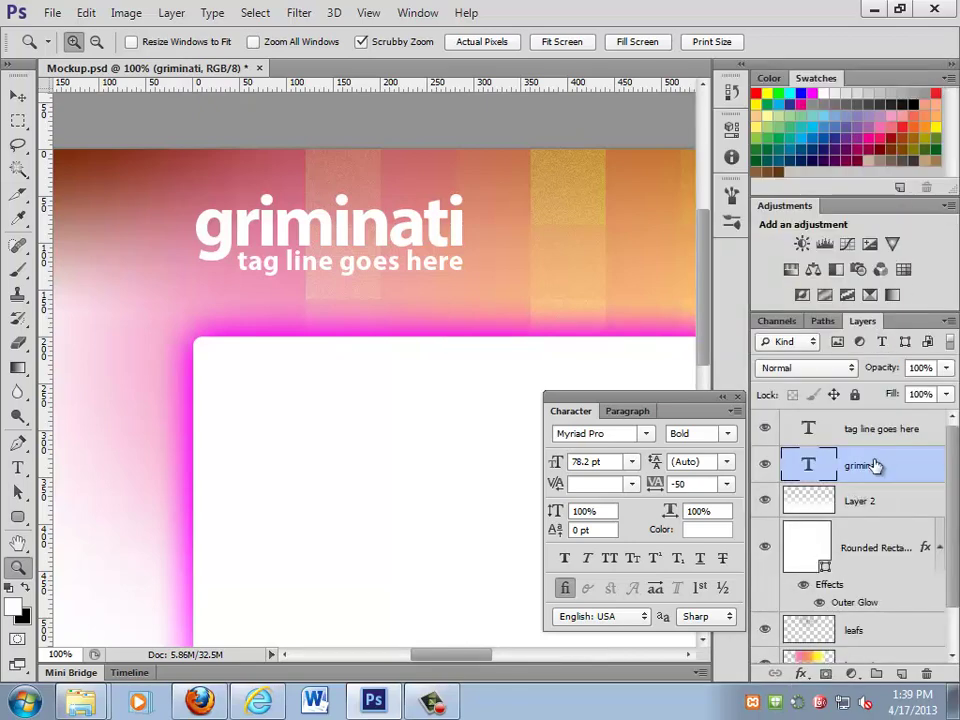
pyautogui.click(801, 673)
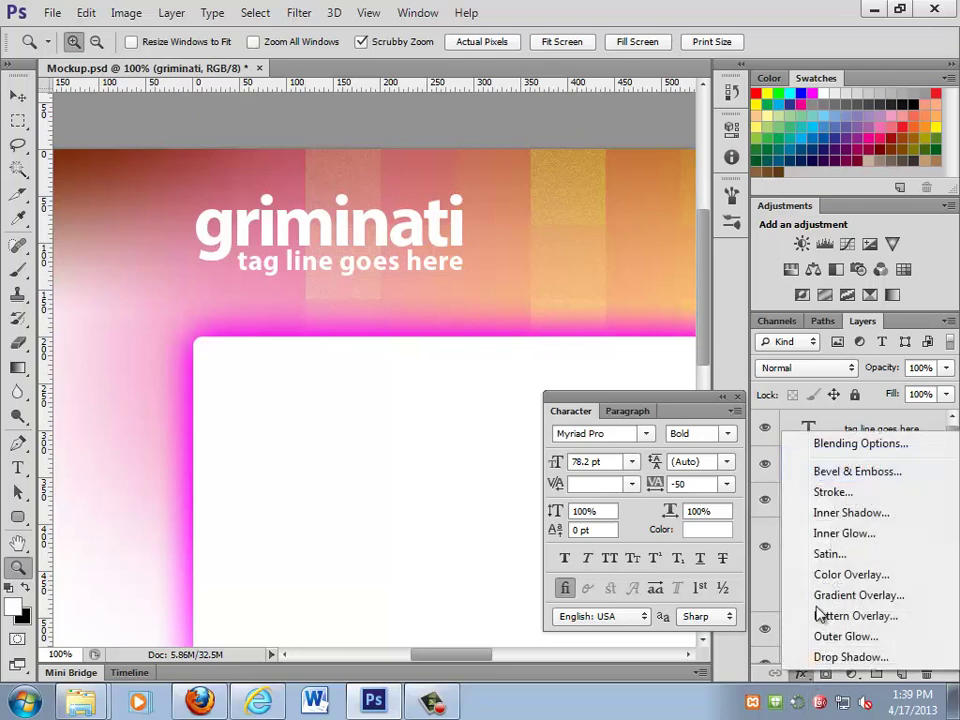
# - Add Bevel & Emboss to griminati with depth 100, size 0, angle 31 and altitude 58
pyautogui.click(836, 473)
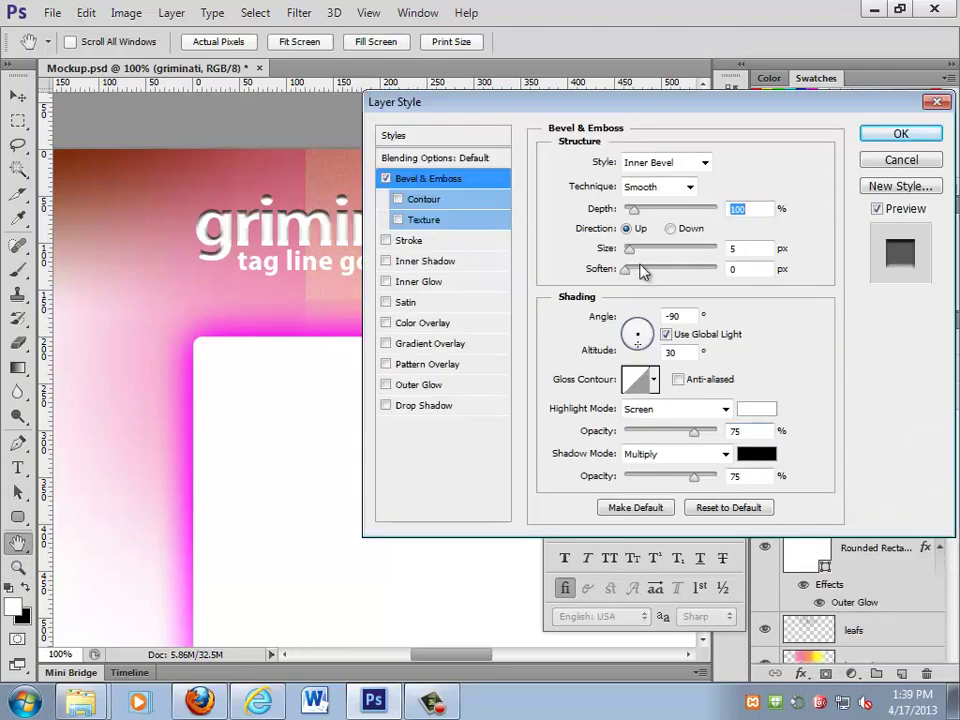
pyautogui.moveTo(633, 212); pyautogui.dragTo(739, 208)
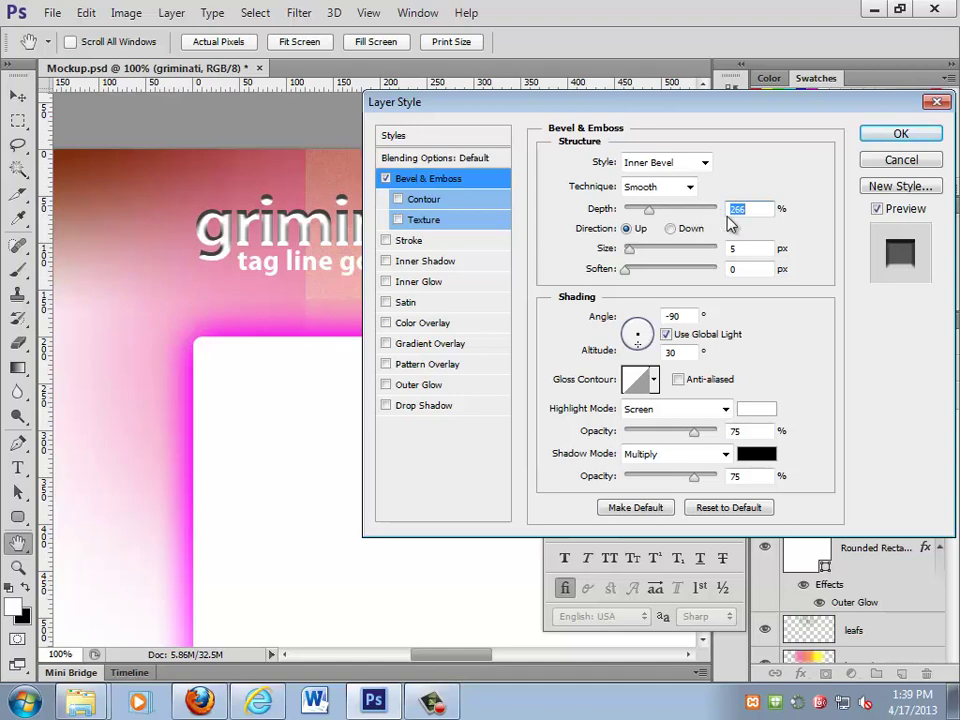
pyautogui.write('100')
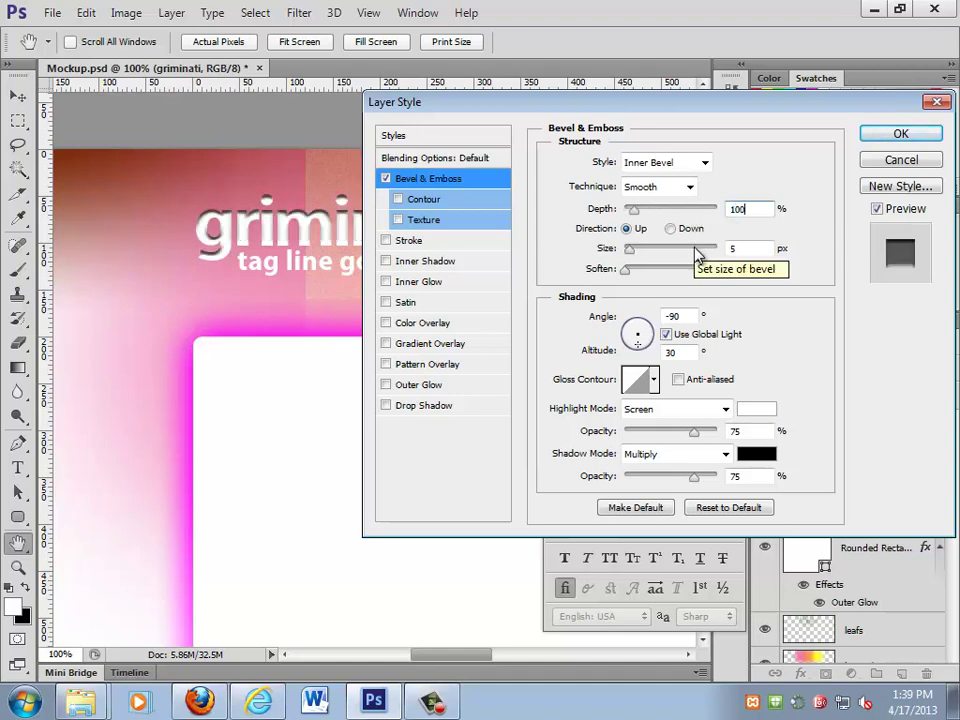
pyautogui.moveTo(631, 248); pyautogui.dragTo(626, 252)
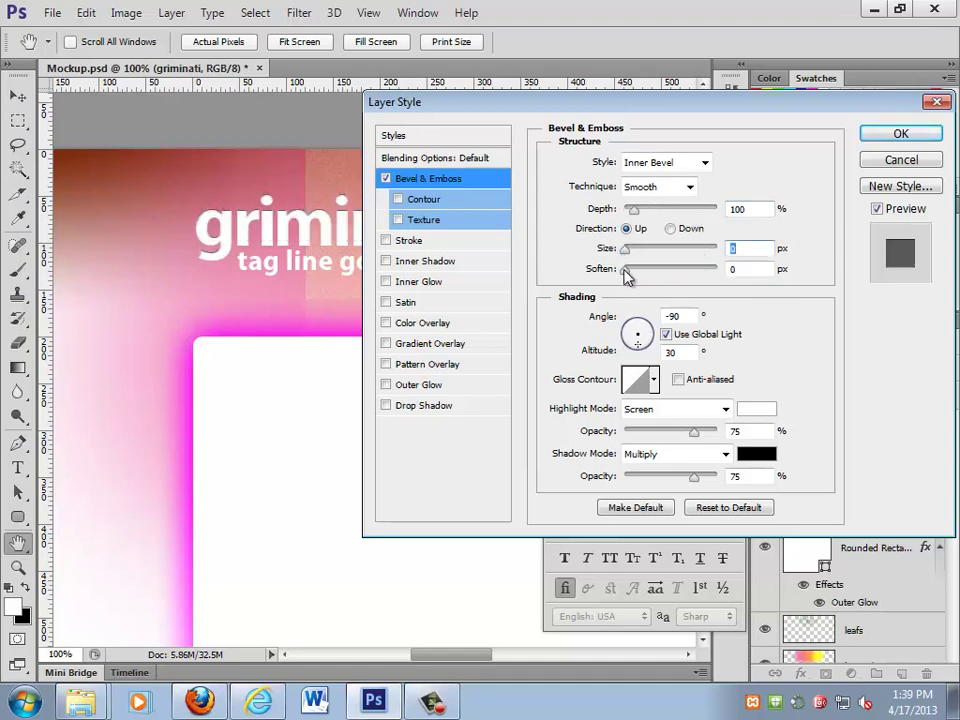
pyautogui.click(624, 271)
pyautogui.doubleClick(682, 316)
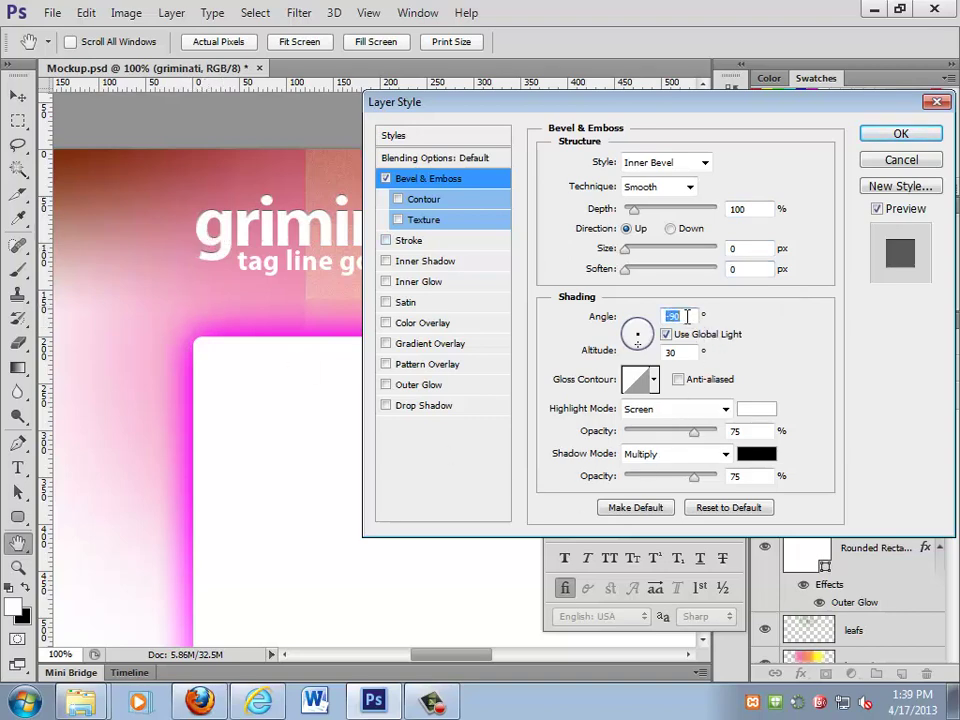
pyautogui.write('31')
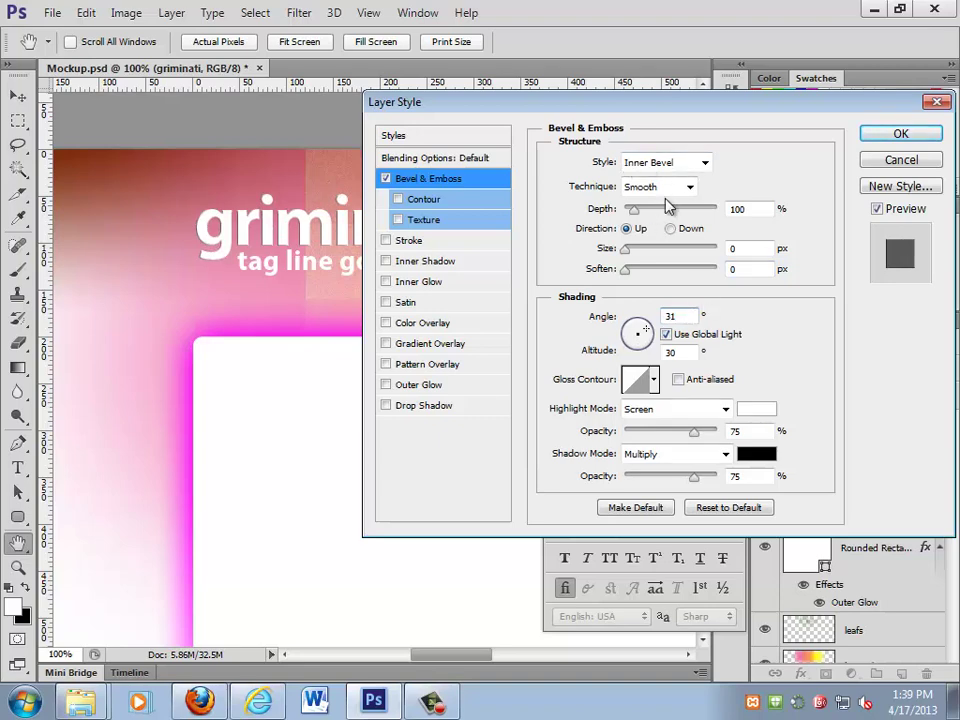
pyautogui.click(680, 352)
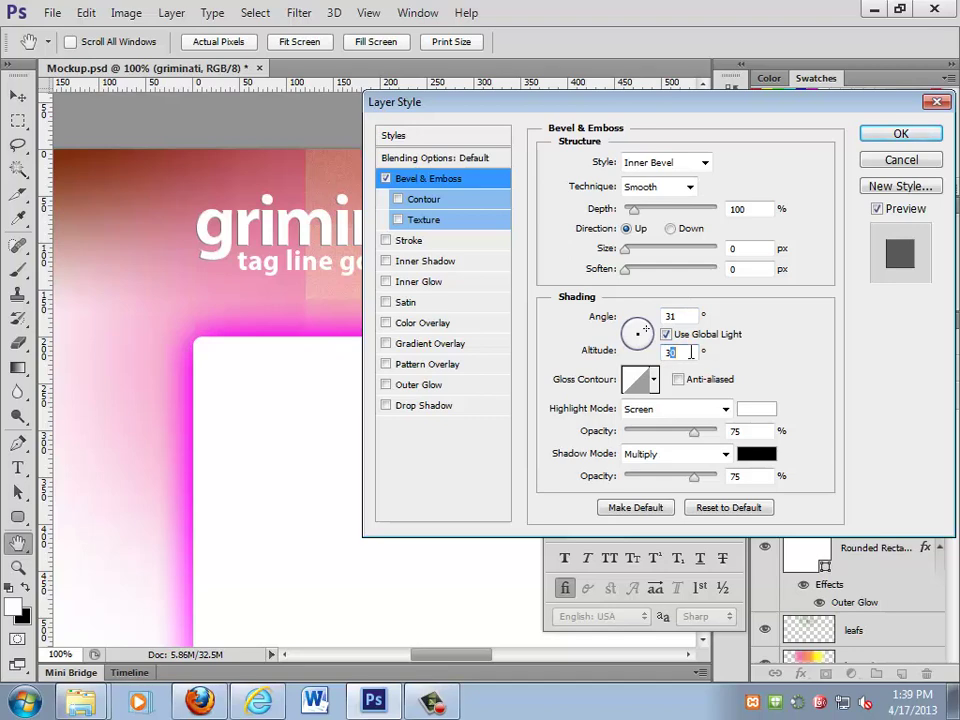
pyautogui.write('58')
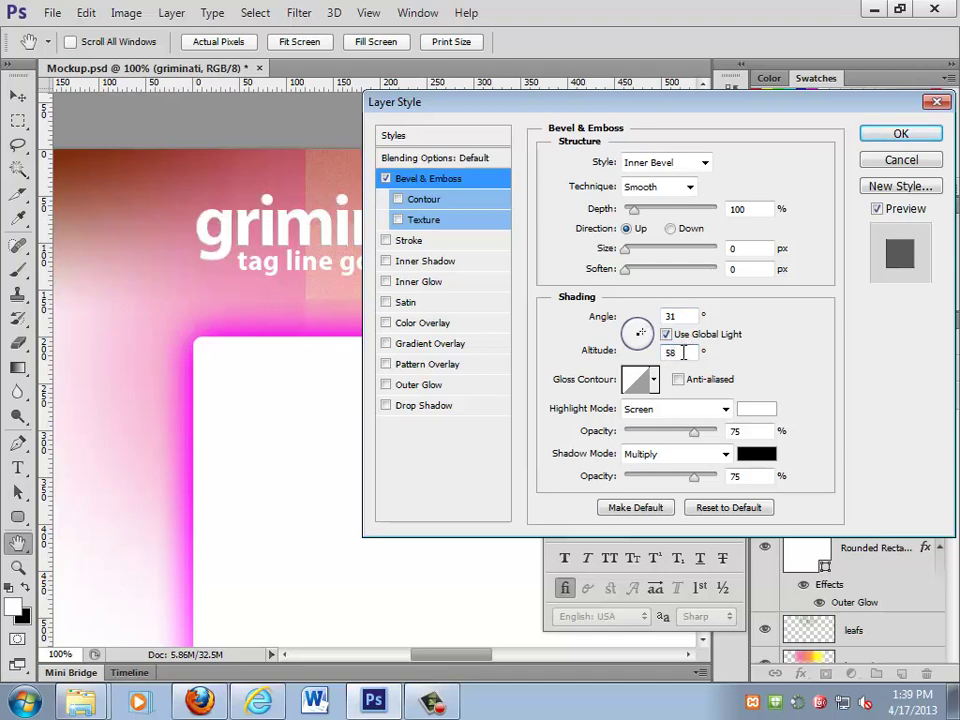
# - Set bevel highlights to Color Dodge at 40% and Multiply shadows to 20% opacity
pyautogui.click(688, 409)
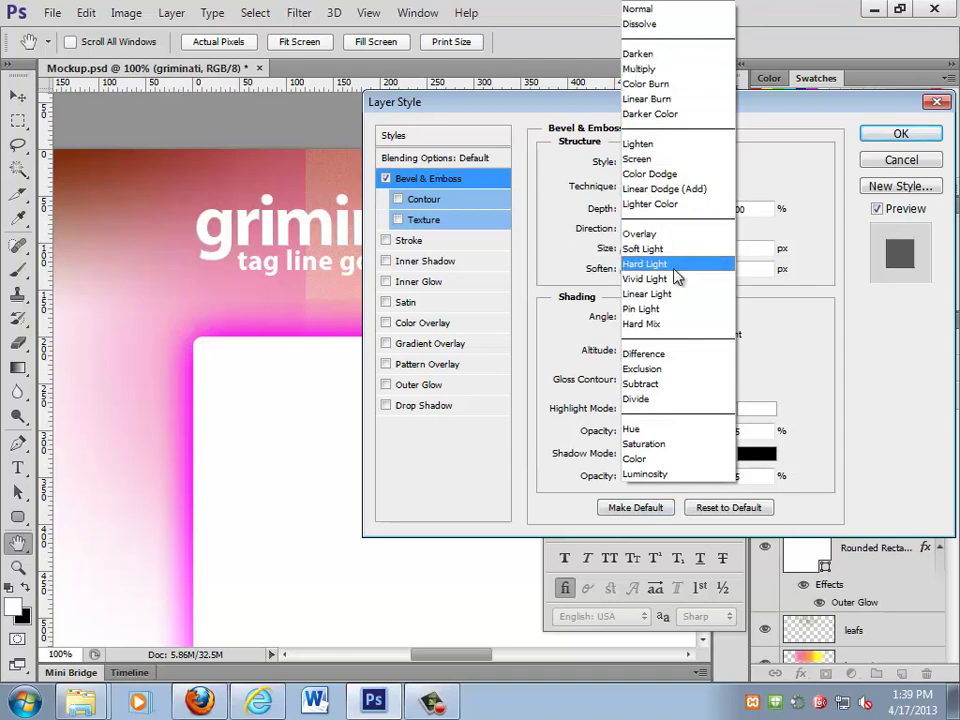
pyautogui.click(676, 174)
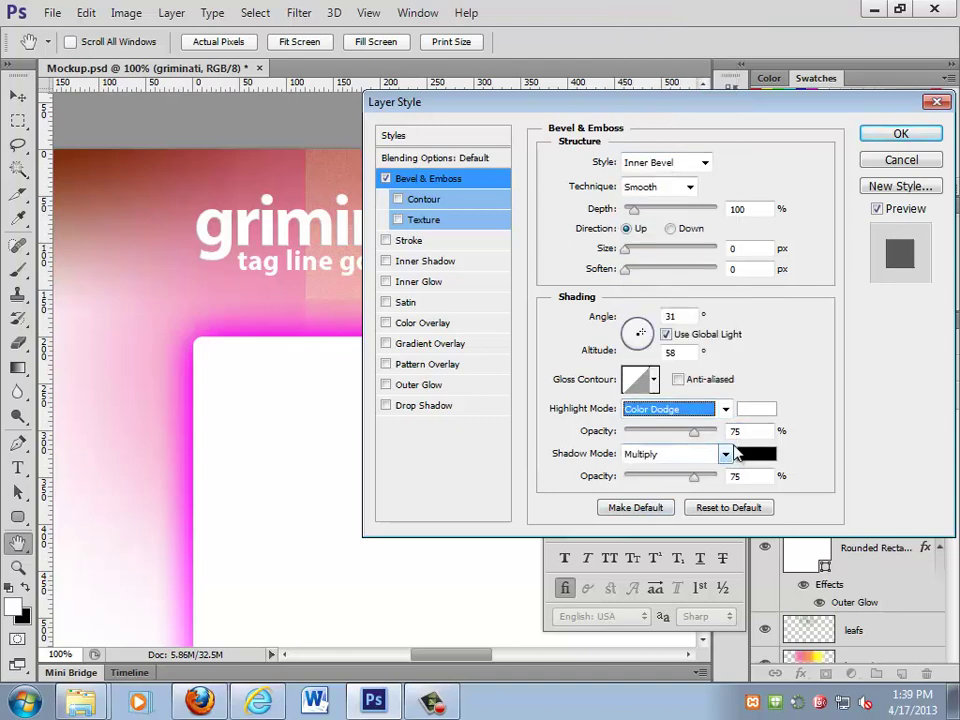
pyautogui.moveTo(692, 431); pyautogui.dragTo(661, 431)
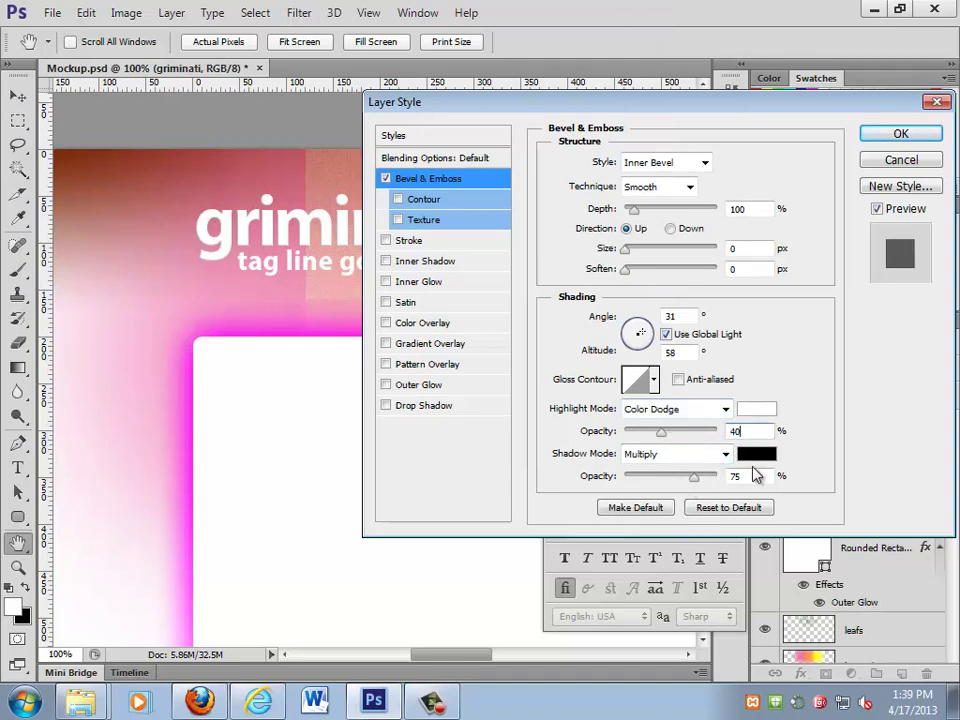
pyautogui.moveTo(693, 476); pyautogui.dragTo(643, 476)
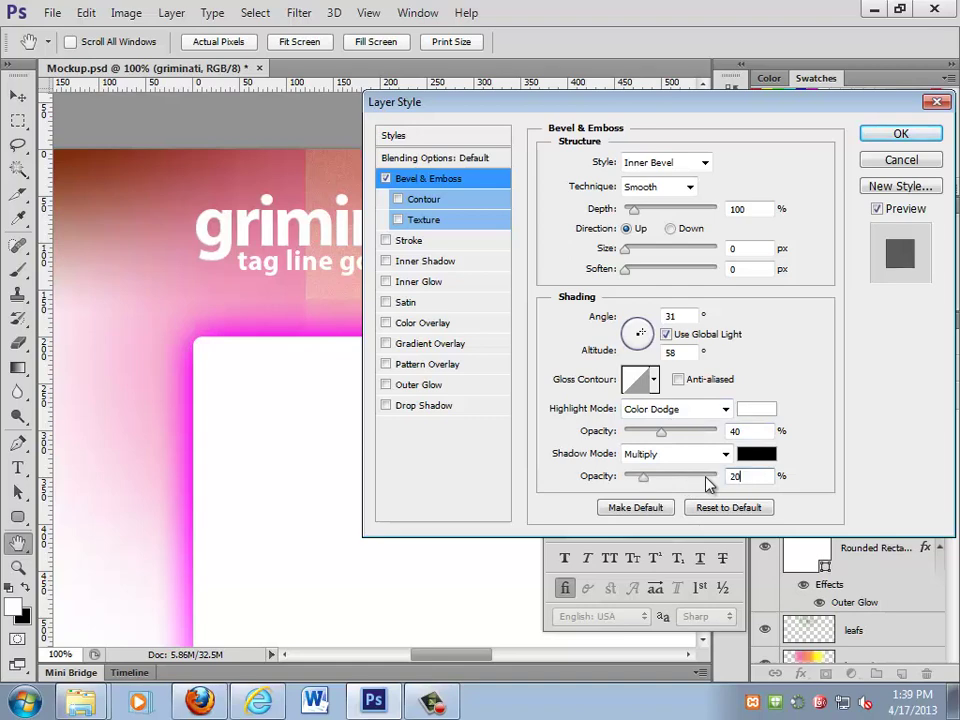
pyautogui.click(686, 454)
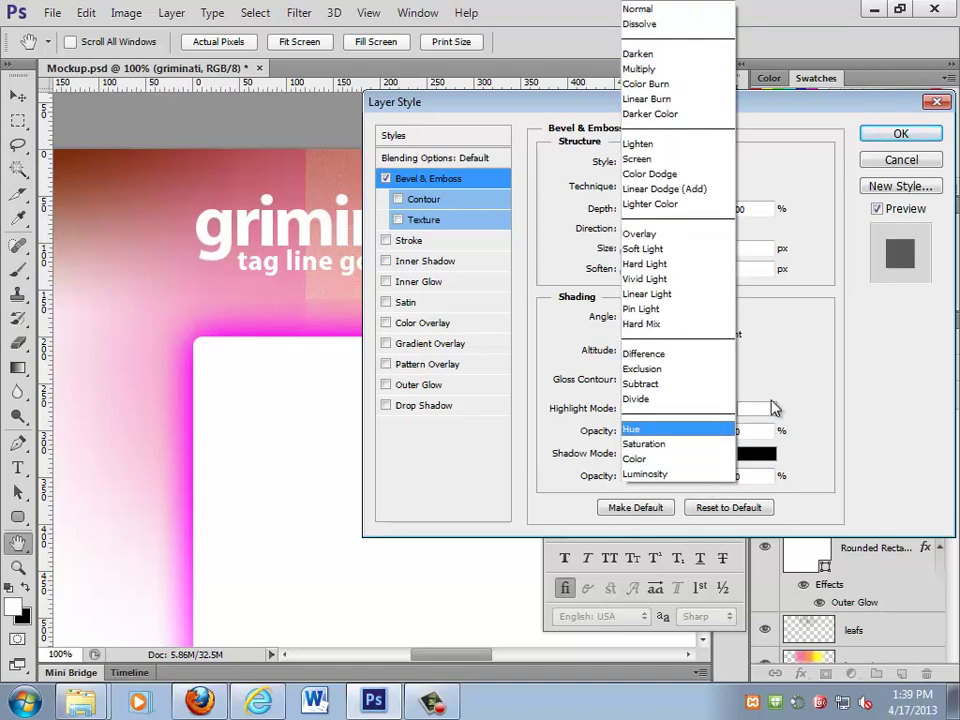
pyautogui.press('Escape')
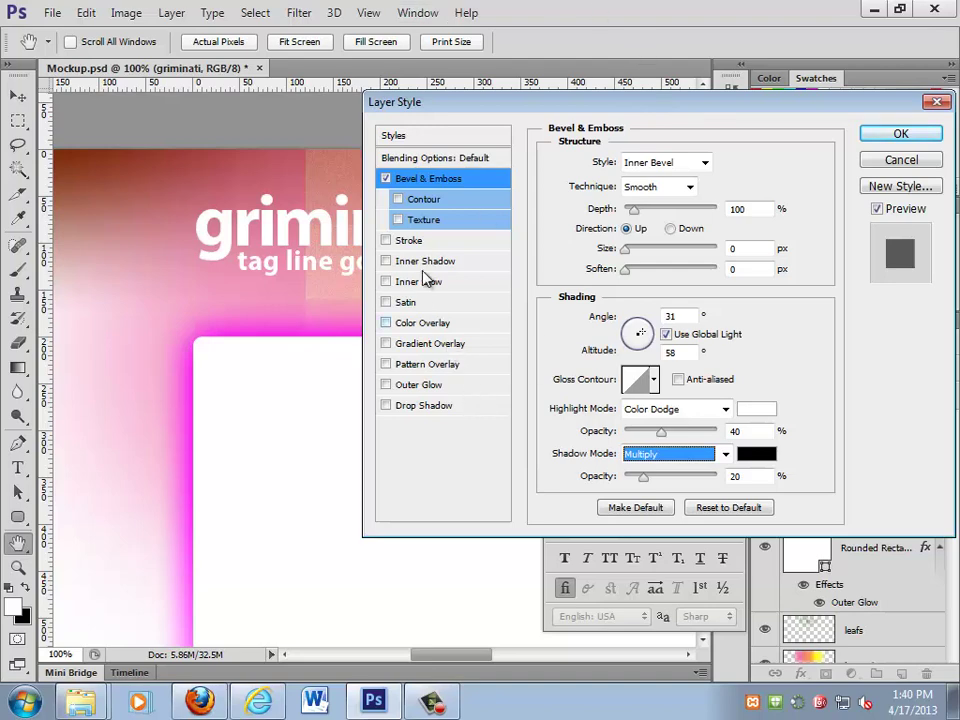
pyautogui.click(425, 386)
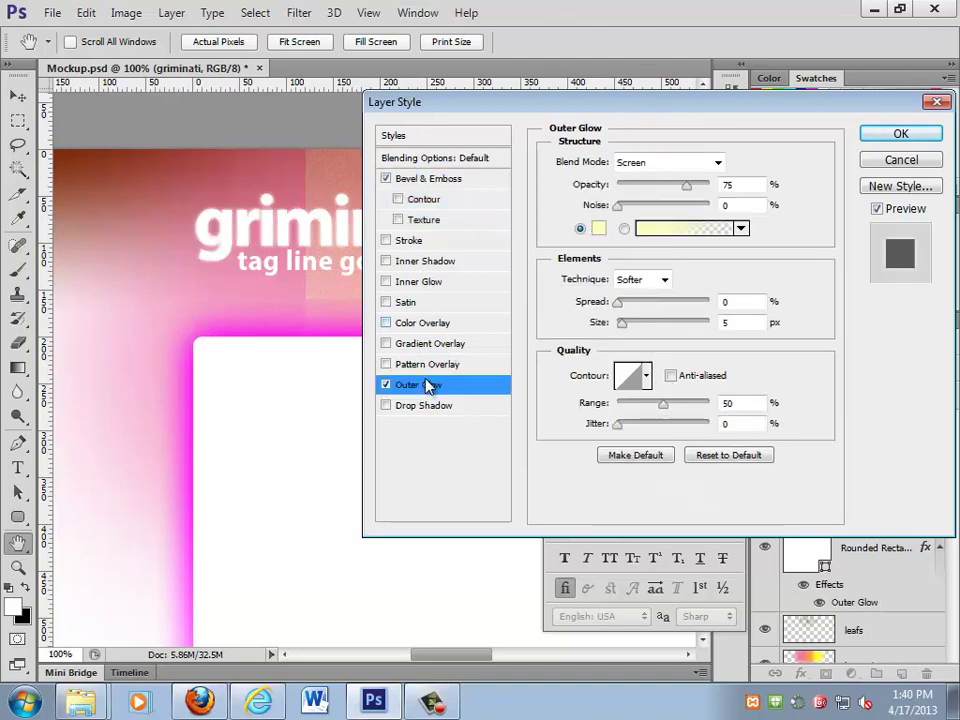
# - Give the Outer Glow Normal blend mode, colour 514125 and 55% opacity
pyautogui.click(717, 162)
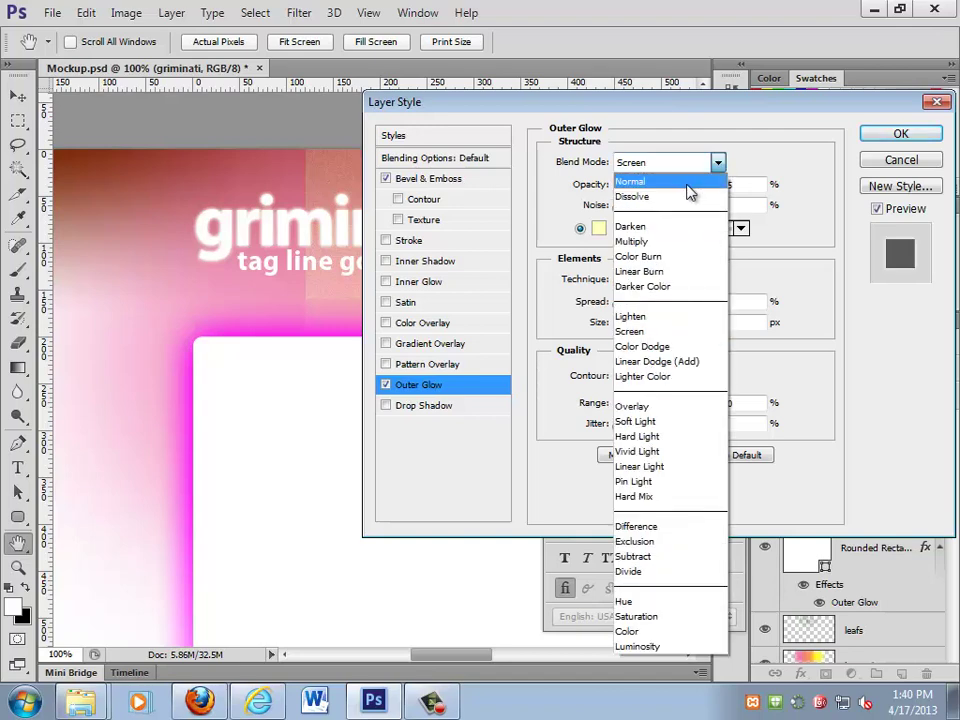
pyautogui.click(688, 188)
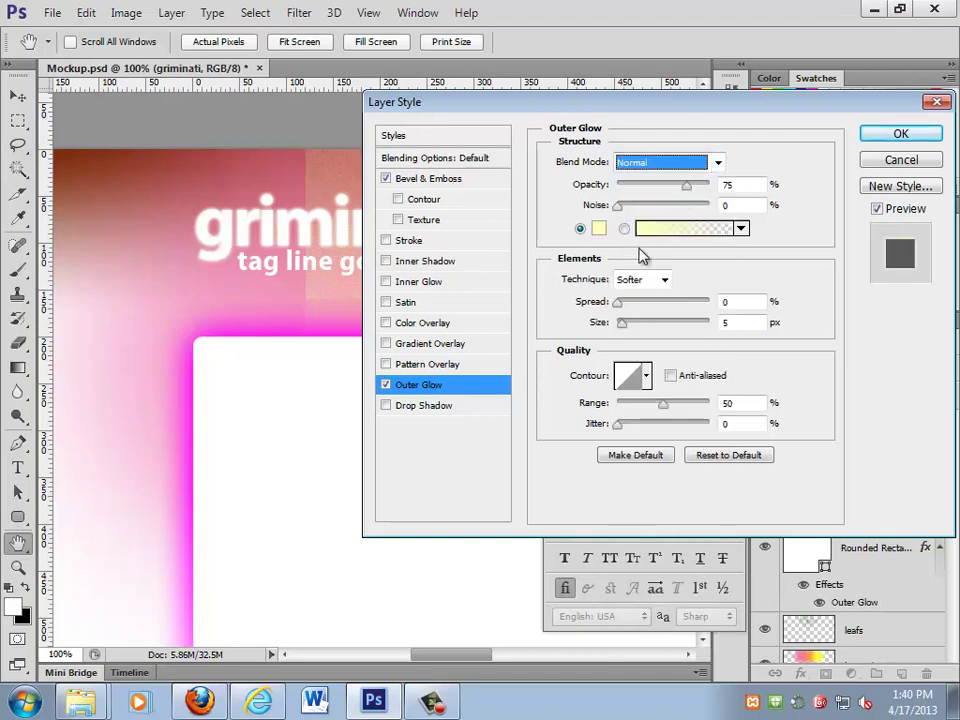
pyautogui.click(598, 229)
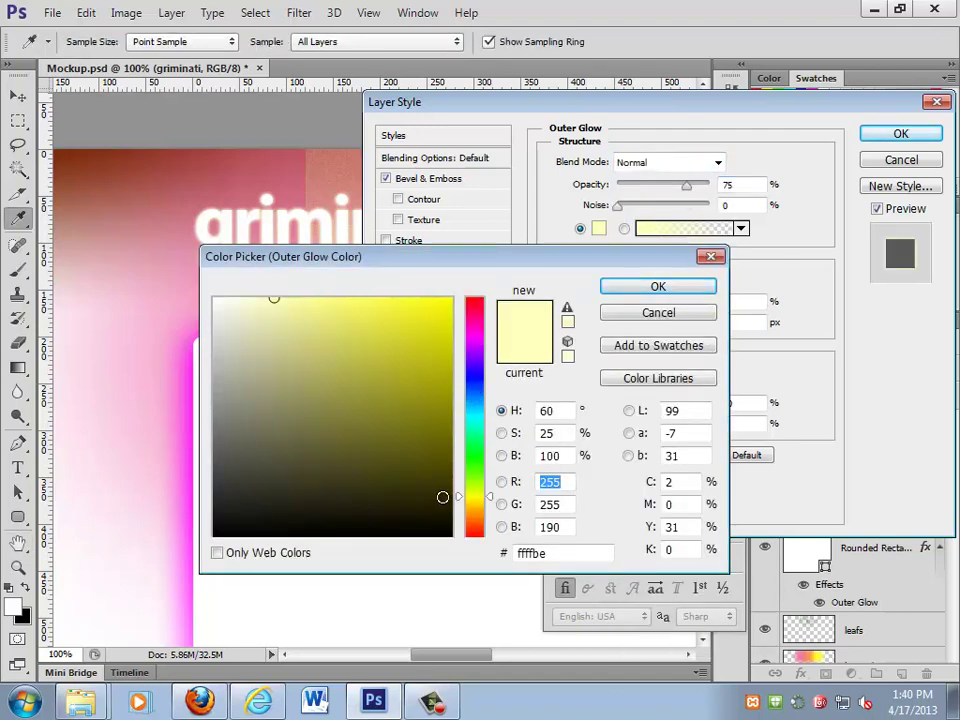
pyautogui.moveTo(444, 497); pyautogui.dragTo(454, 490)
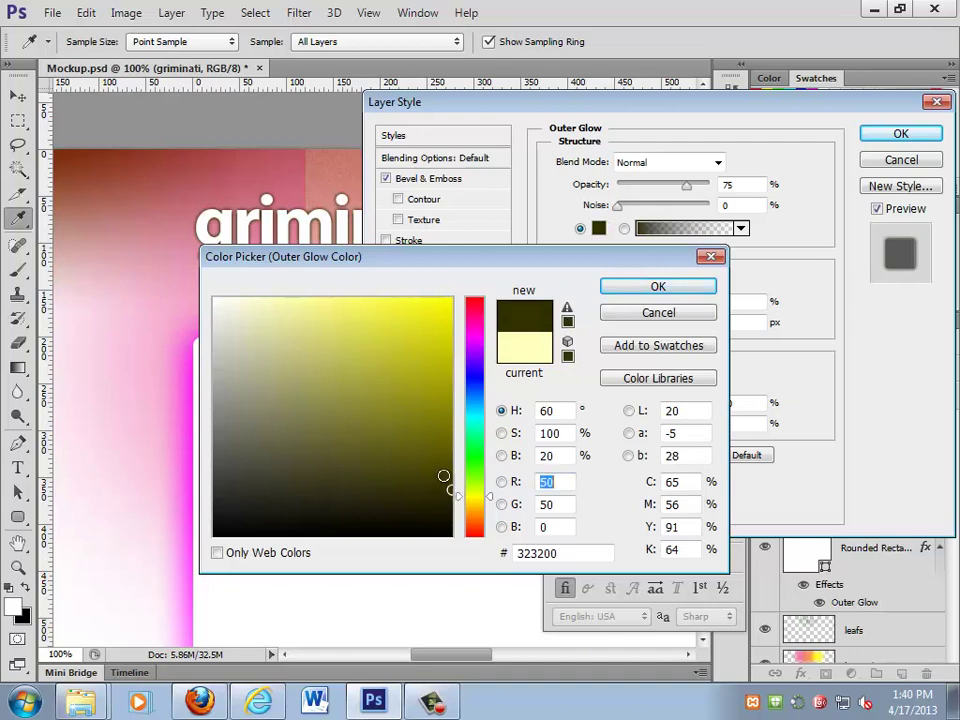
pyautogui.click(560, 552)
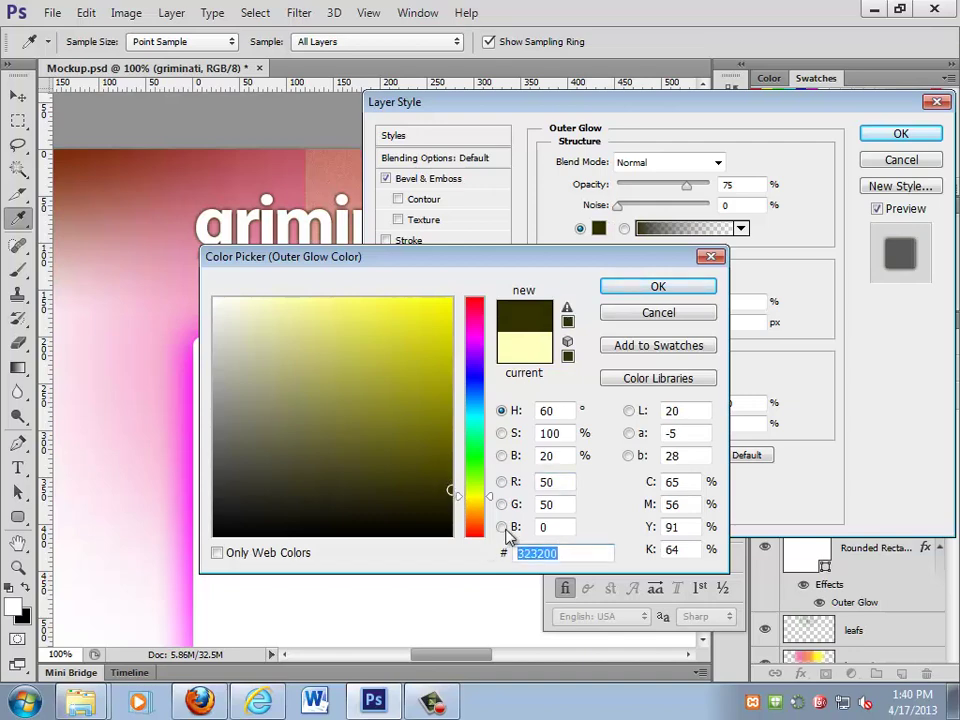
pyautogui.press('BackSpace')
pyautogui.write('5')
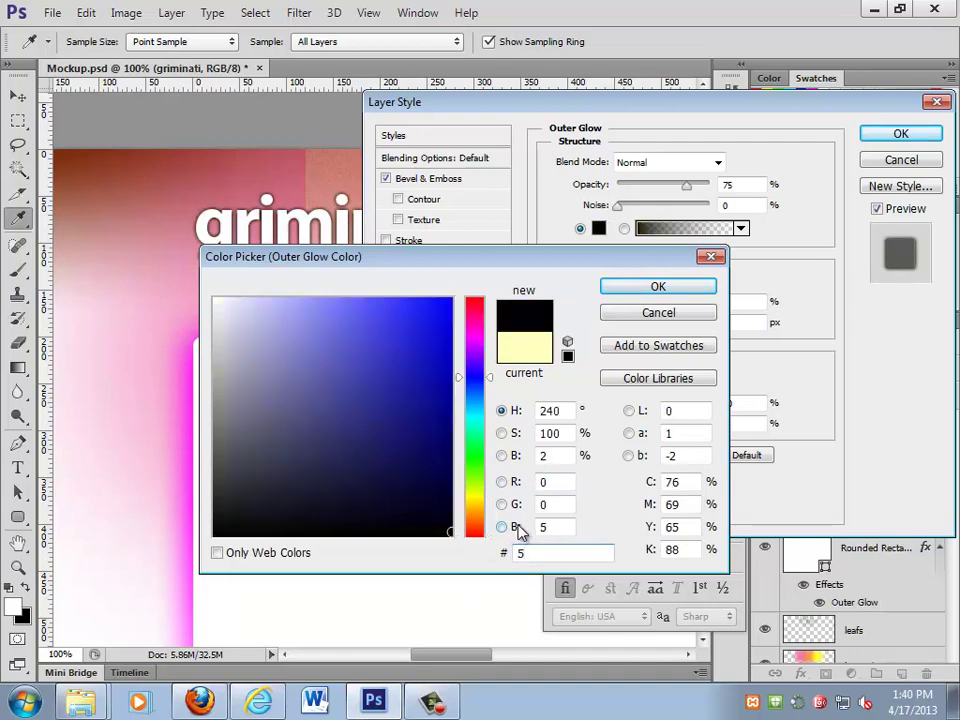
pyautogui.write('14125')
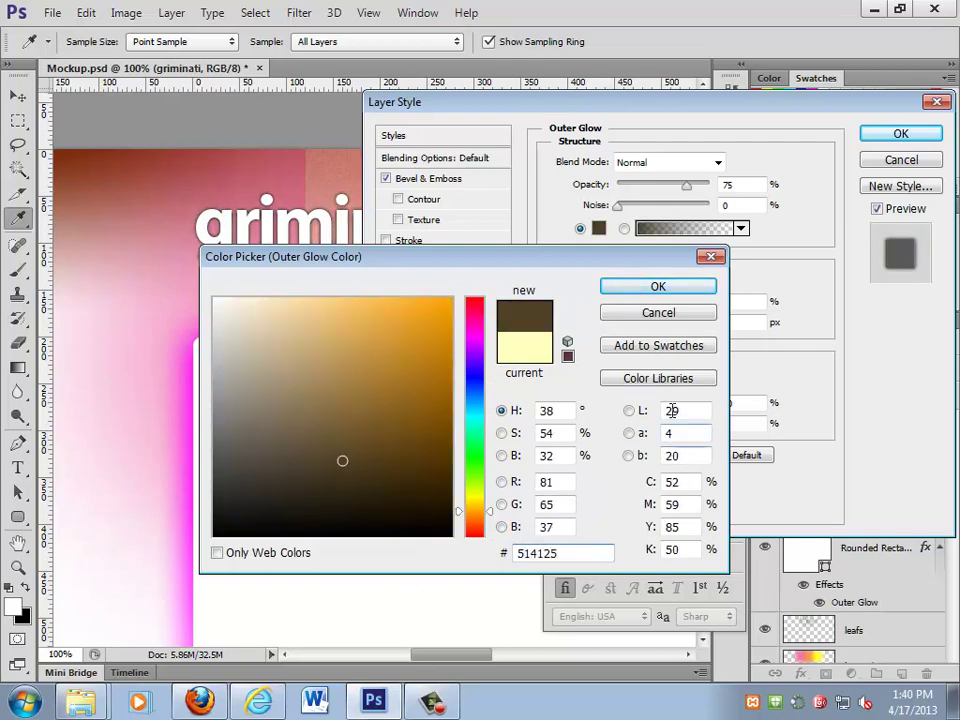
pyautogui.click(660, 287)
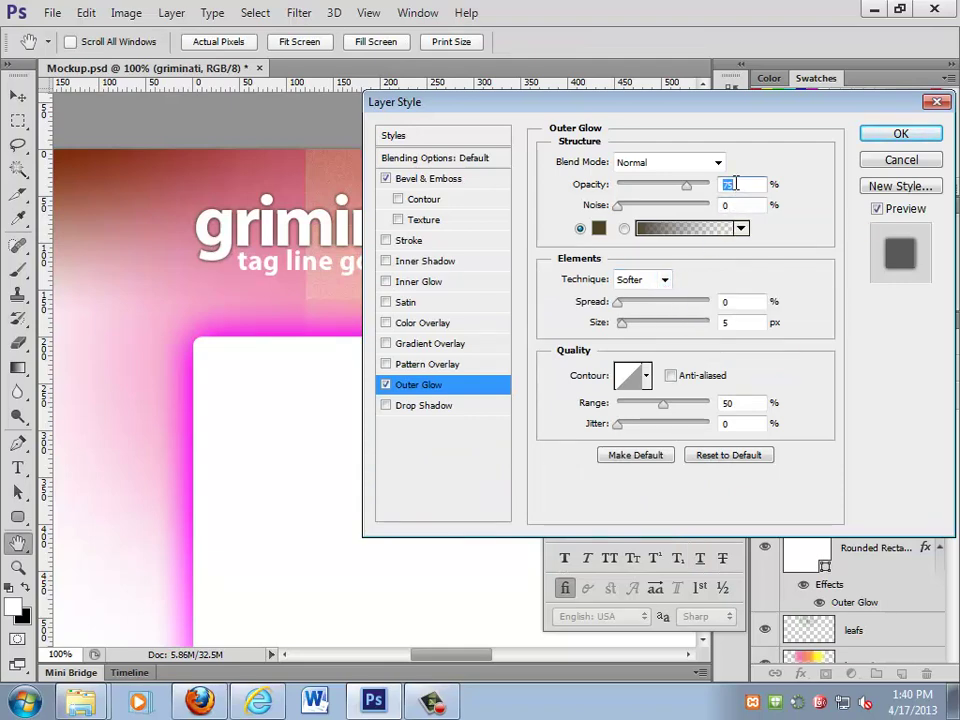
pyautogui.write('55')
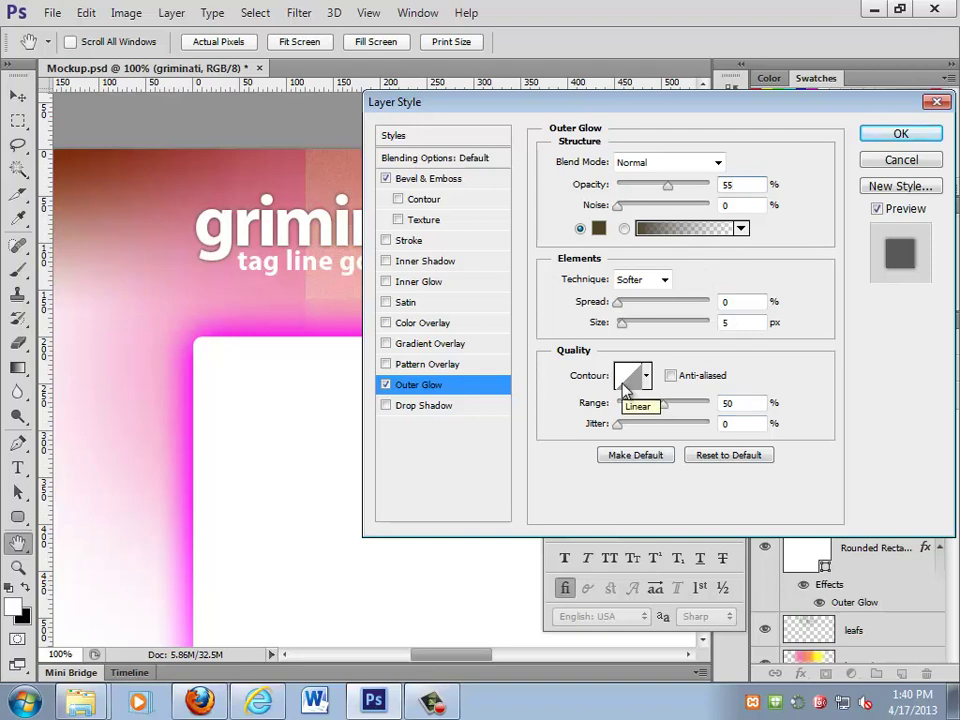
# - Enable a reversed Gradient Overlay at 25% opacity and OK the Layer Style dialog
pyautogui.click(428, 345)
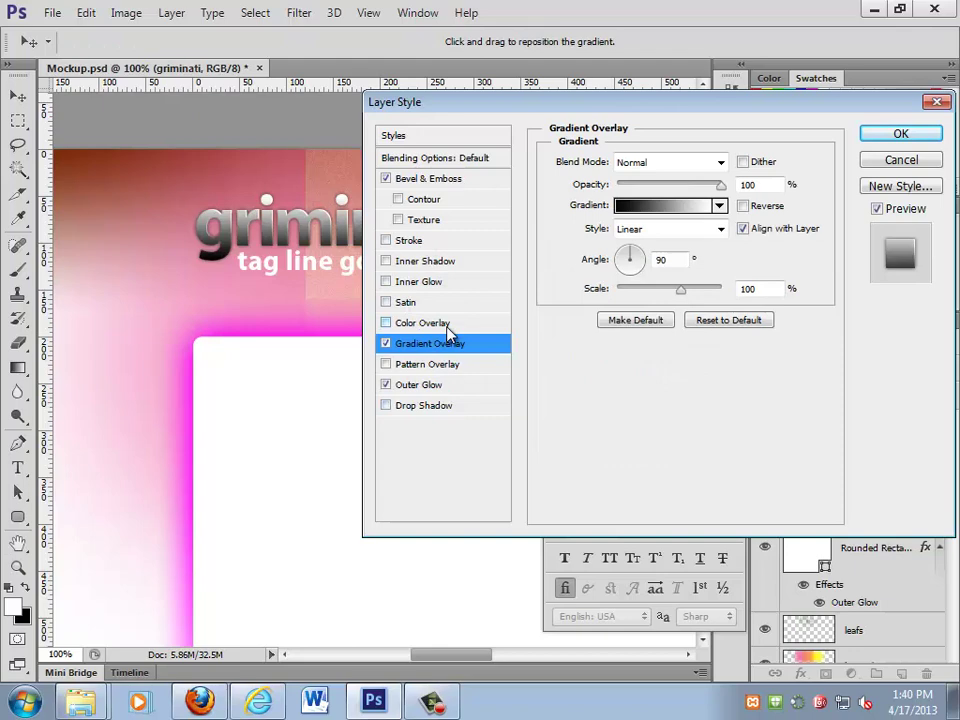
pyautogui.click(744, 207)
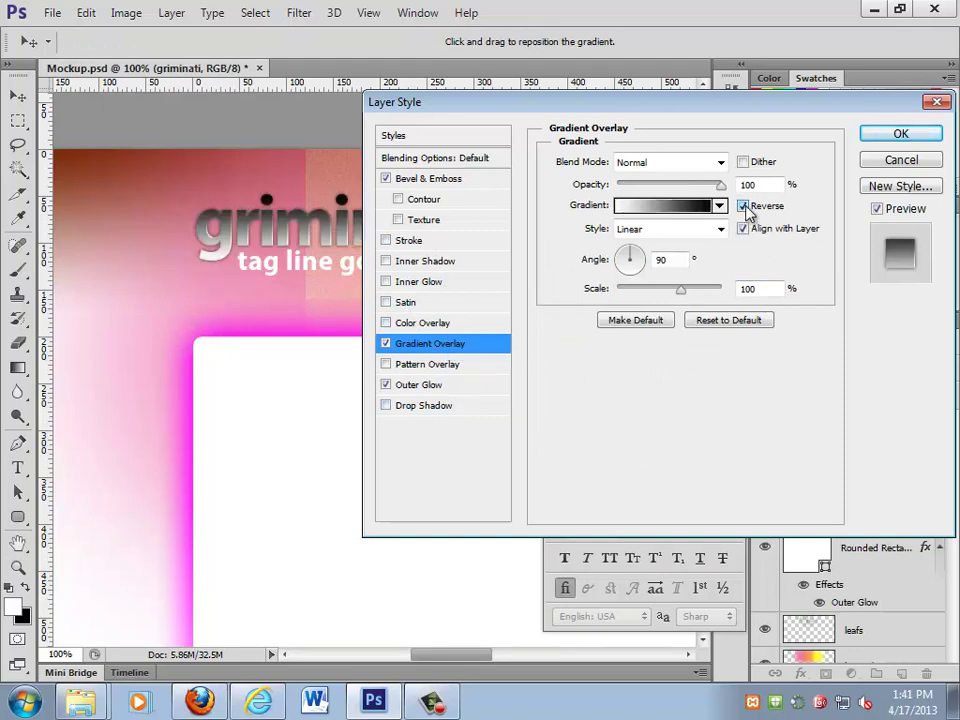
pyautogui.click(715, 186)
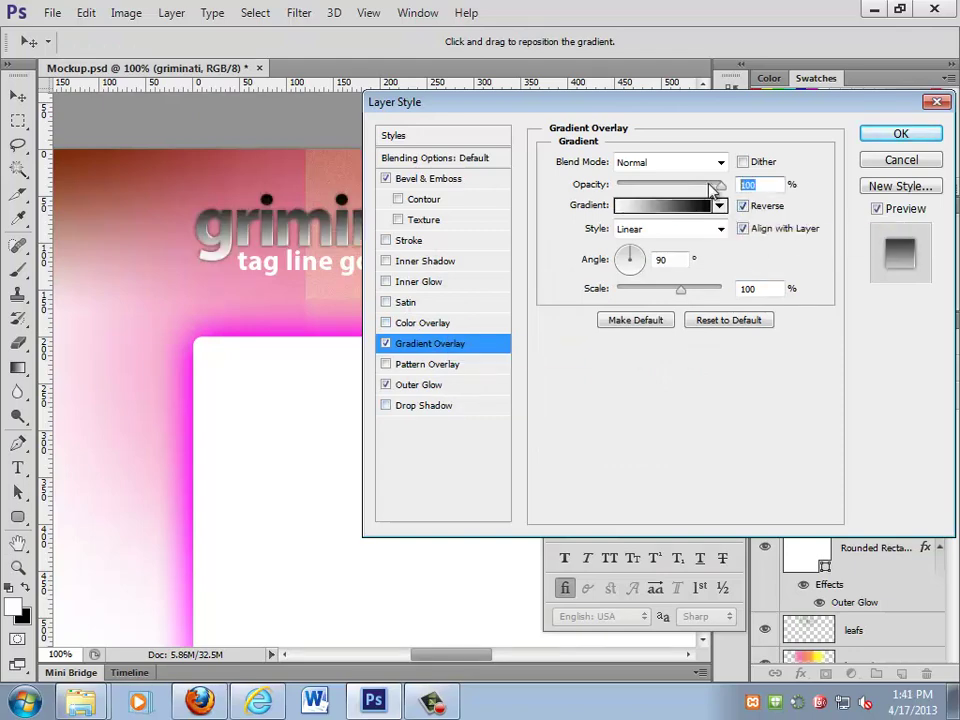
pyautogui.write('20')
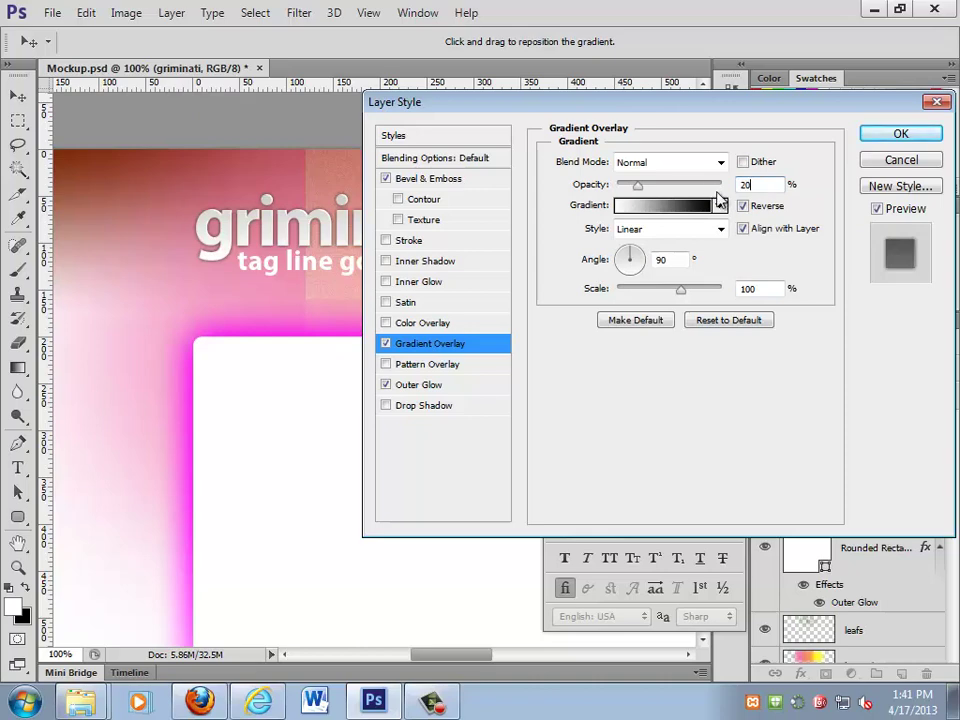
pyautogui.press('BackSpace')
pyautogui.write('5')
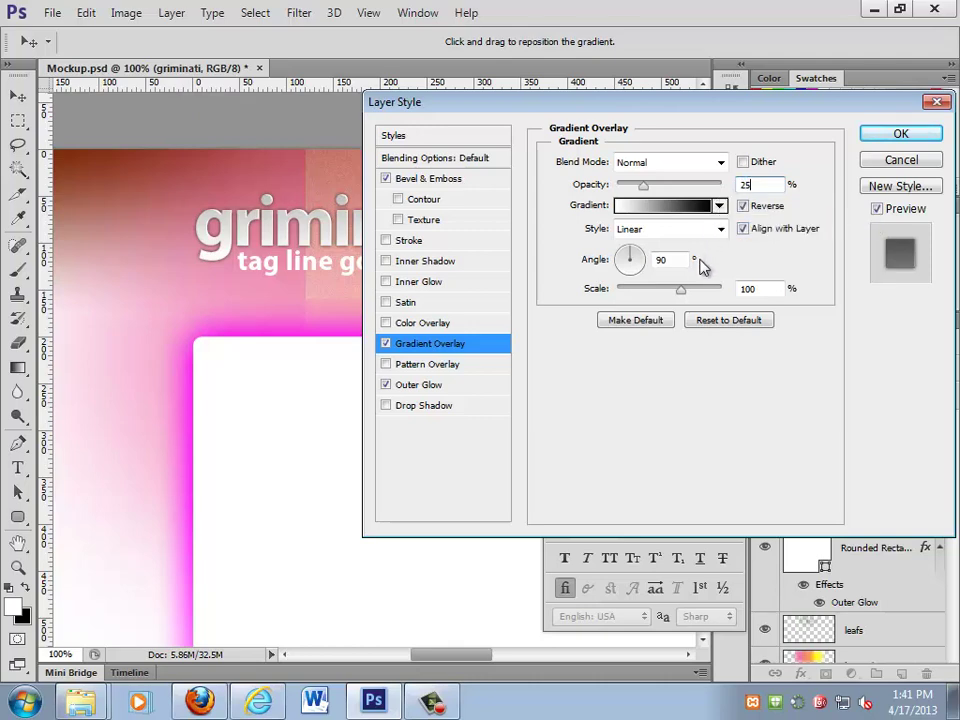
pyautogui.click(894, 137)
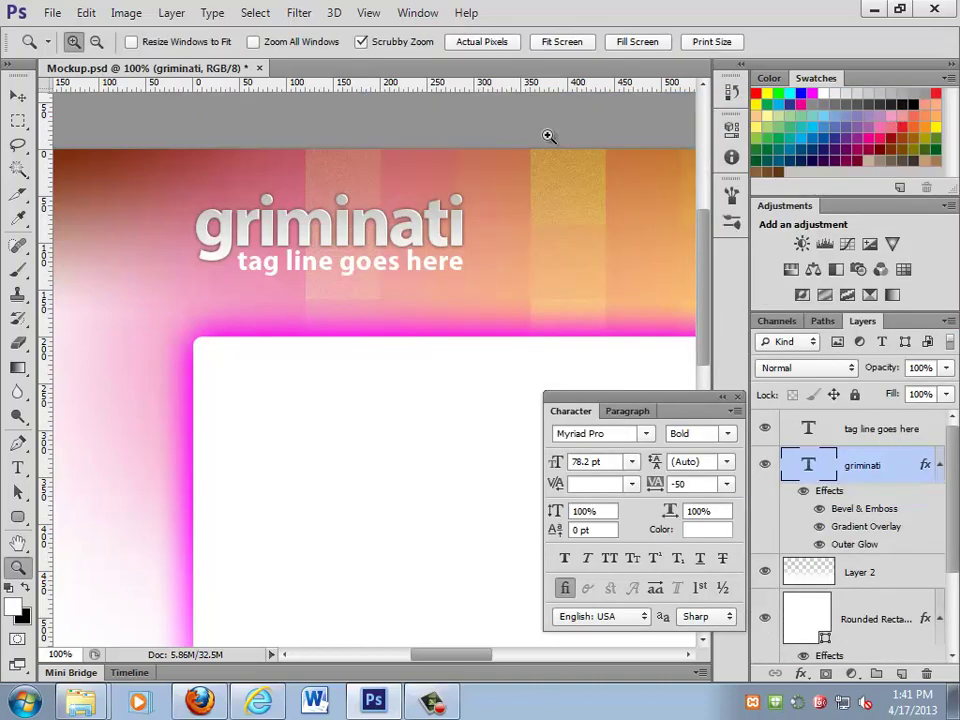
# - Zoom to 300% and pan along the styled griminati logo to inspect it
pyautogui.click(221, 223)
pyautogui.click(205, 245)
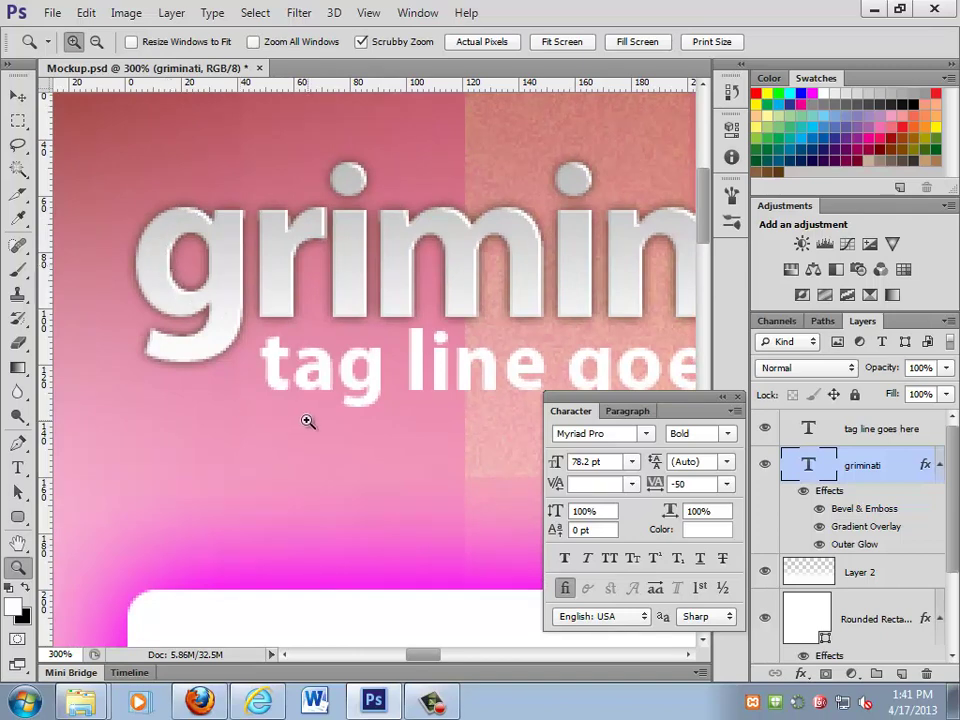
pyautogui.moveTo(307, 421); pyautogui.dragTo(116, 392)
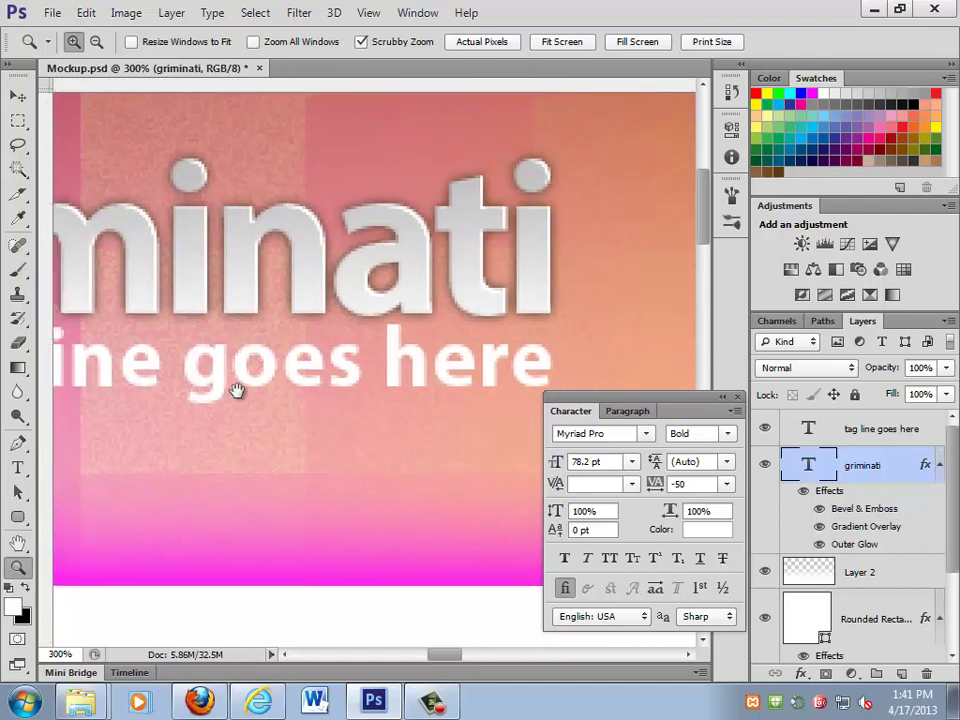
pyautogui.moveTo(236, 390); pyautogui.dragTo(300, 388)
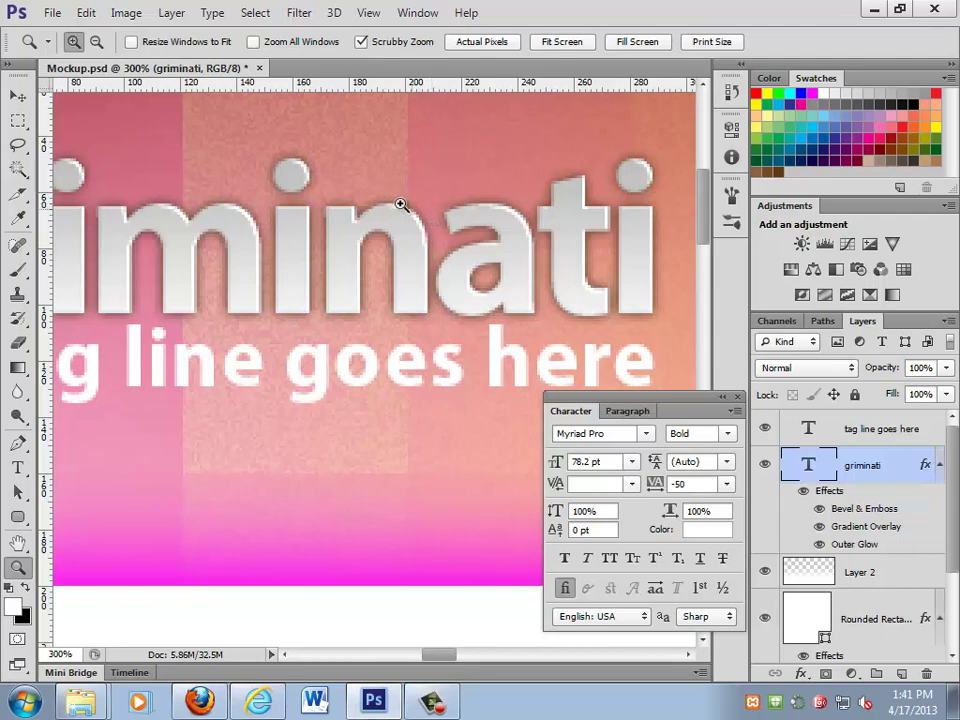
pyautogui.hscroll(-5, 321, 364)
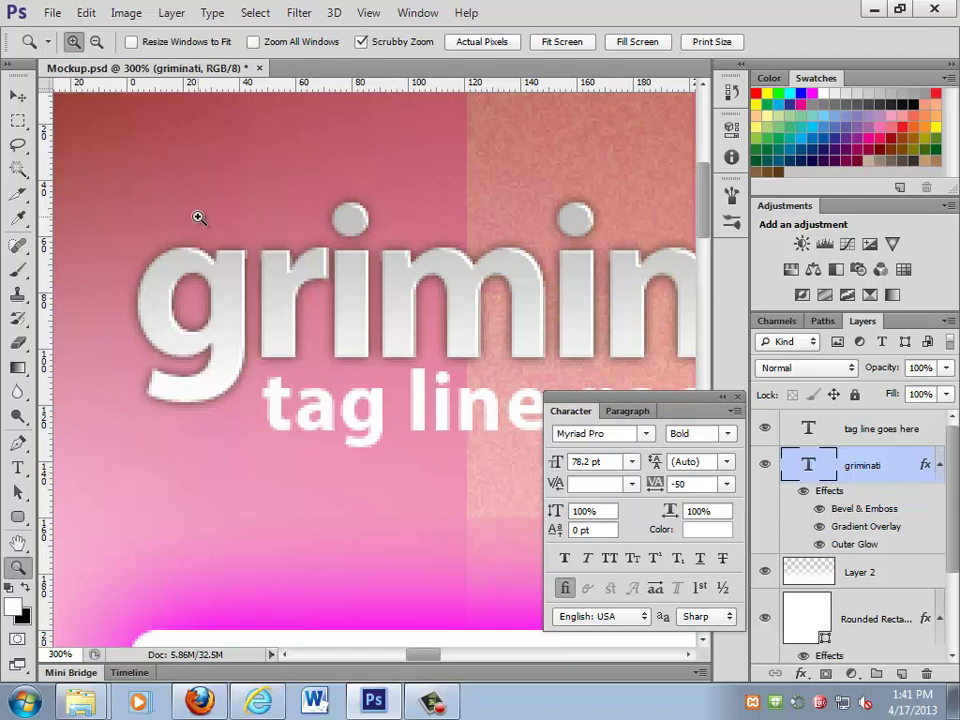
# - Show guides, drag a horizontal guide to the title's baseline, and return to 100%
pyautogui.hotkey('ctrl', ';')
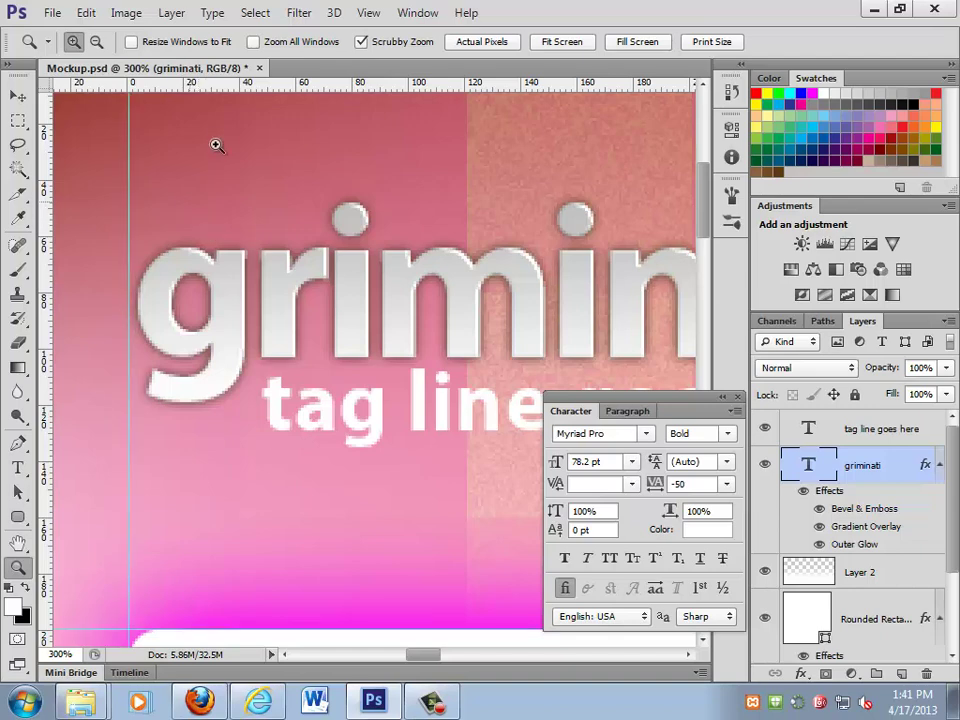
pyautogui.moveTo(214, 84); pyautogui.dragTo(227, 358)
pyautogui.moveTo(531, 375); pyautogui.dragTo(386, 396)
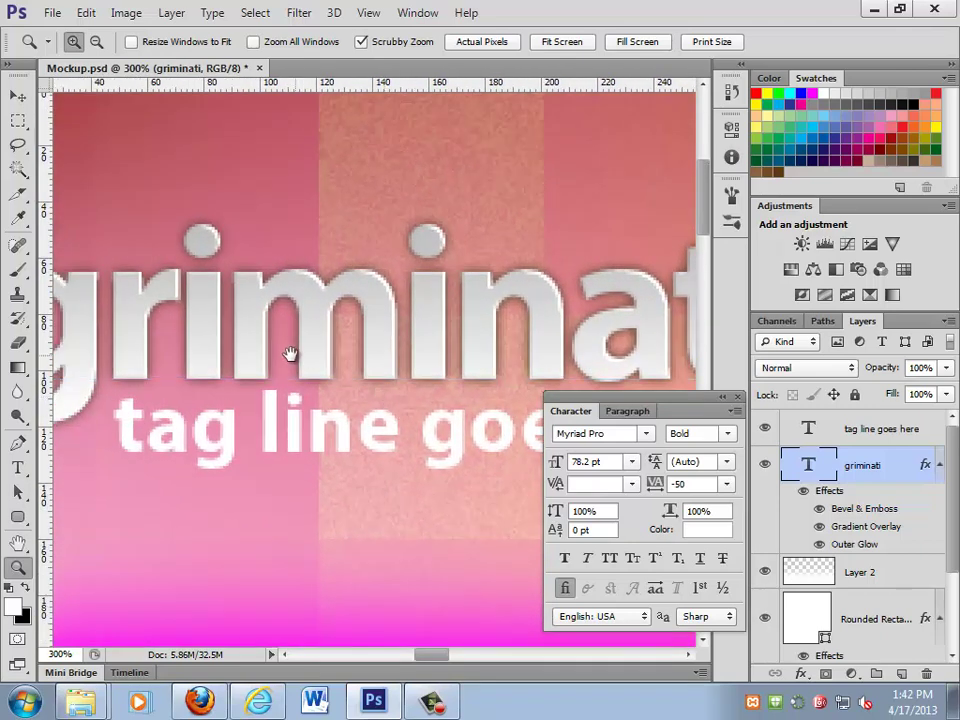
pyautogui.moveTo(289, 354); pyautogui.dragTo(299, 354)
pyautogui.doubleClick(18, 566)
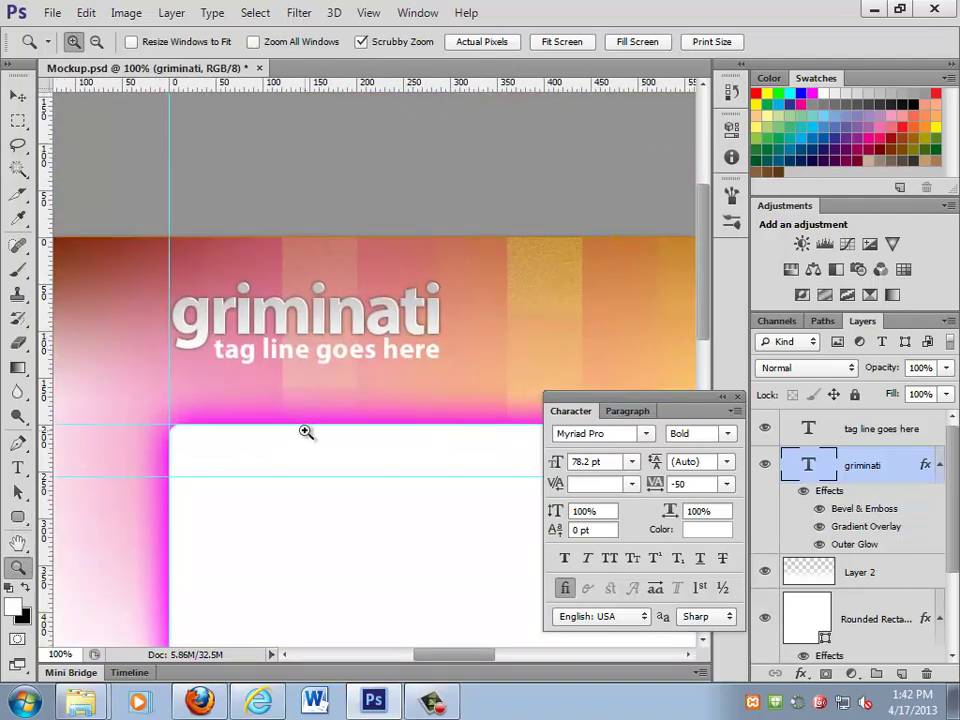
# - Nudge the tag line layer a few pixels down, just beneath griminati
pyautogui.click(872, 438)
pyautogui.press('v')
pyautogui.press('Down')
pyautogui.press('Down')
pyautogui.press('Down')
pyautogui.press('Down')
pyautogui.press('Down')
pyautogui.press('Down')
pyautogui.press('Down')
pyautogui.press('Down')
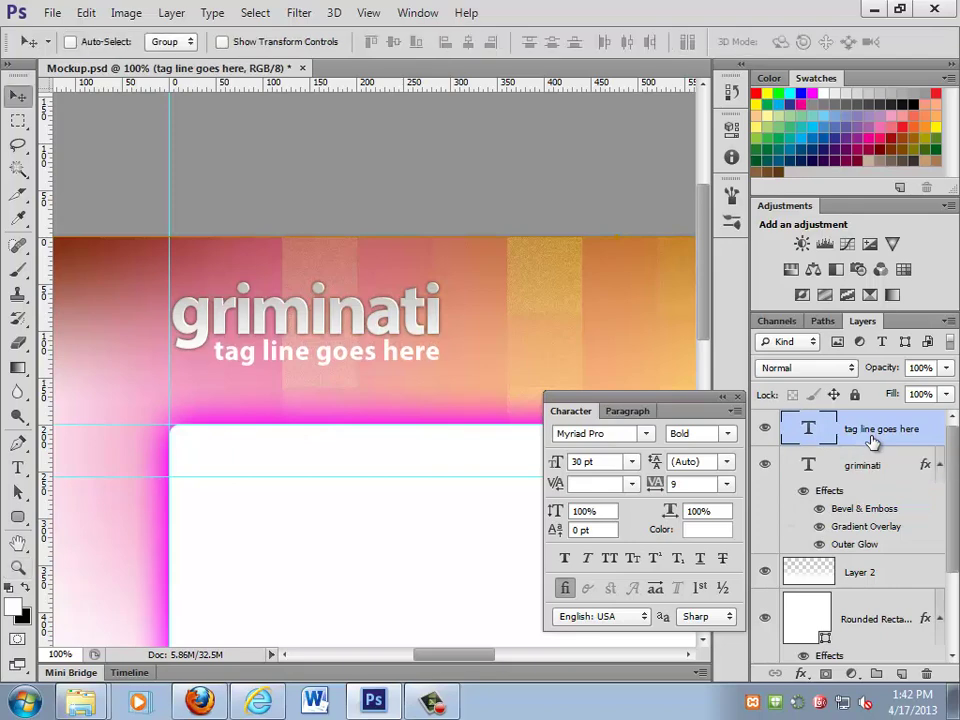
pyautogui.press('Down')
pyautogui.press('Down')
pyautogui.press('Down')
pyautogui.press('Down')
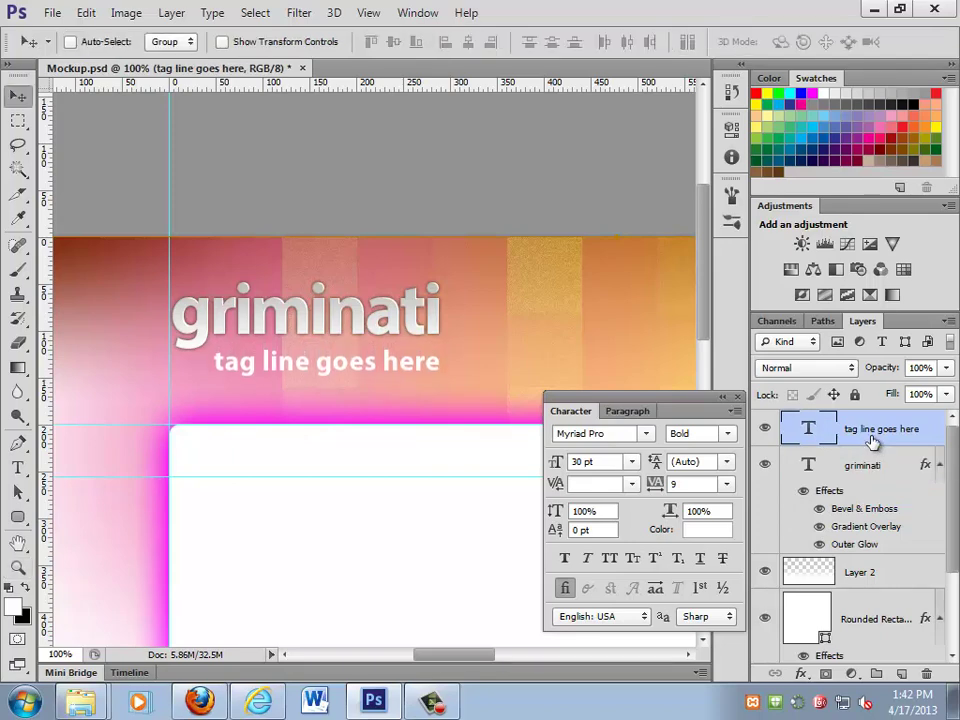
pyautogui.hotkey('shift', 'Down')
pyautogui.hotkey('shift', 'Down')
pyautogui.hotkey('shift', 'Down')
pyautogui.hotkey('shift', 'Down')
pyautogui.hotkey('shift', 'Down')
pyautogui.hotkey('shift', 'Down')
pyautogui.hotkey('shift', 'Down')
pyautogui.hotkey('shift', 'Down')
pyautogui.hotkey('shift', 'Down')
pyautogui.hotkey('shift', 'Down')
pyautogui.hotkey('shift', 'Down')
pyautogui.hotkey('shift', 'Down')
pyautogui.hotkey('shift', 'Down')
pyautogui.hotkey('shift', 'Down')
pyautogui.hotkey('shift', 'Down')
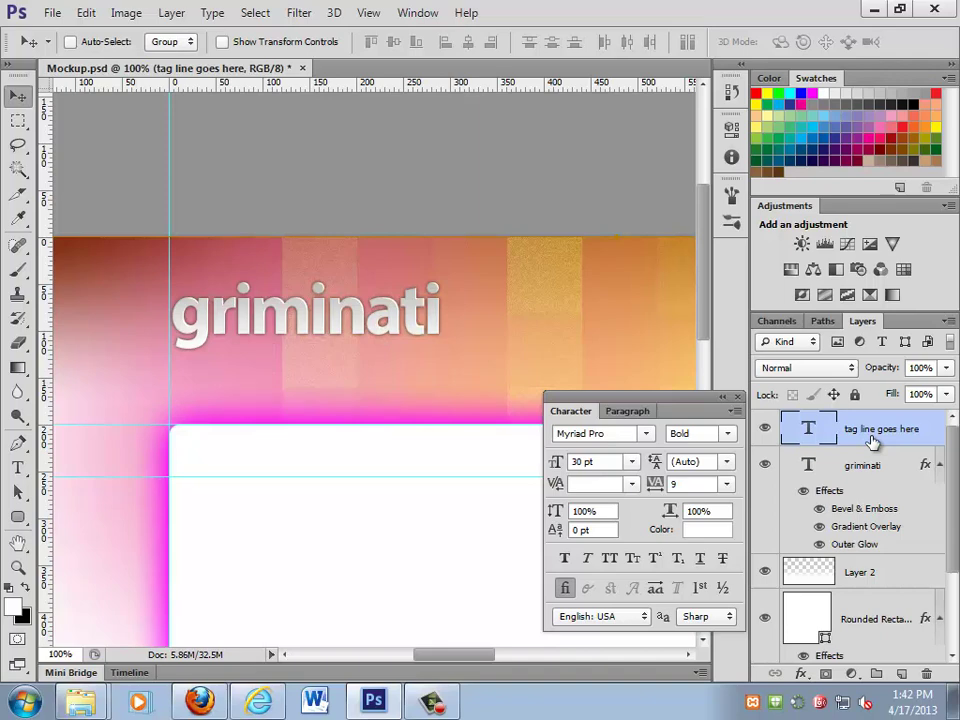
pyautogui.hotkey('shift', 'Up')
pyautogui.hotkey('shift', 'Up')
pyautogui.hotkey('shift', 'Up')
pyautogui.hotkey('shift', 'Up')
pyautogui.hotkey('shift', 'Up')
pyautogui.hotkey('shift', 'Up')
pyautogui.hotkey('shift', 'Up')
pyautogui.hotkey('shift', 'Up')
pyautogui.hotkey('shift', 'Up')
pyautogui.hotkey('shift', 'Up')
pyautogui.hotkey('shift', 'Up')
pyautogui.hotkey('shift', 'Up')
pyautogui.hotkey('shift', 'Up')
pyautogui.hotkey('shift', 'Up')
pyautogui.hotkey('shift', 'Up')
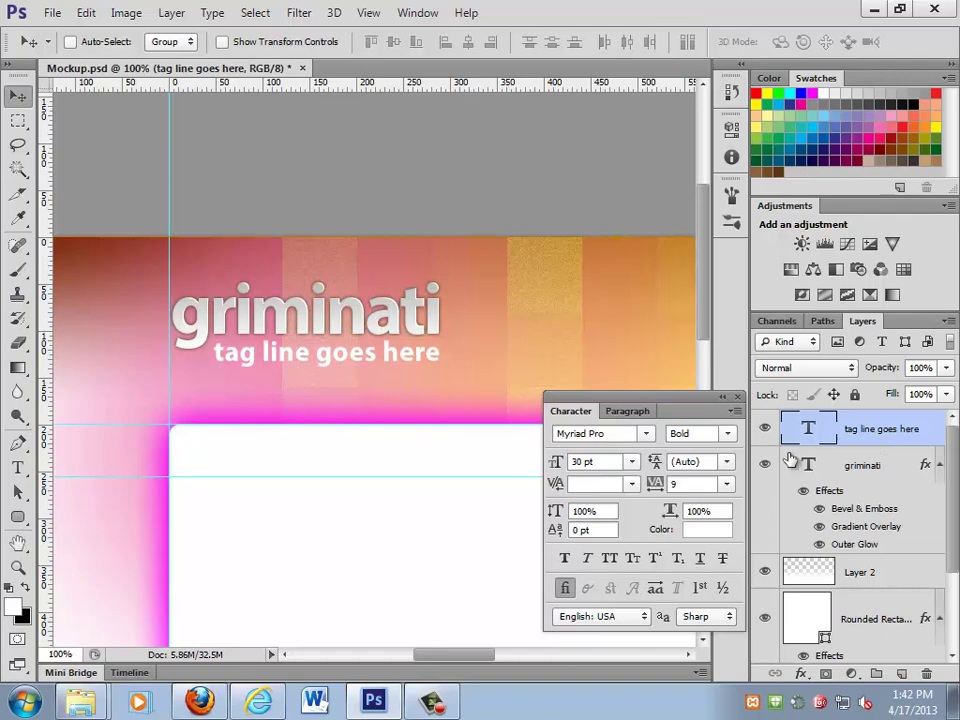
# - Replace the tag line text with 'TAG LINE HERE'
pyautogui.press('t')
pyautogui.click(321, 349)
pyautogui.hotkey('ctrl', 'a')
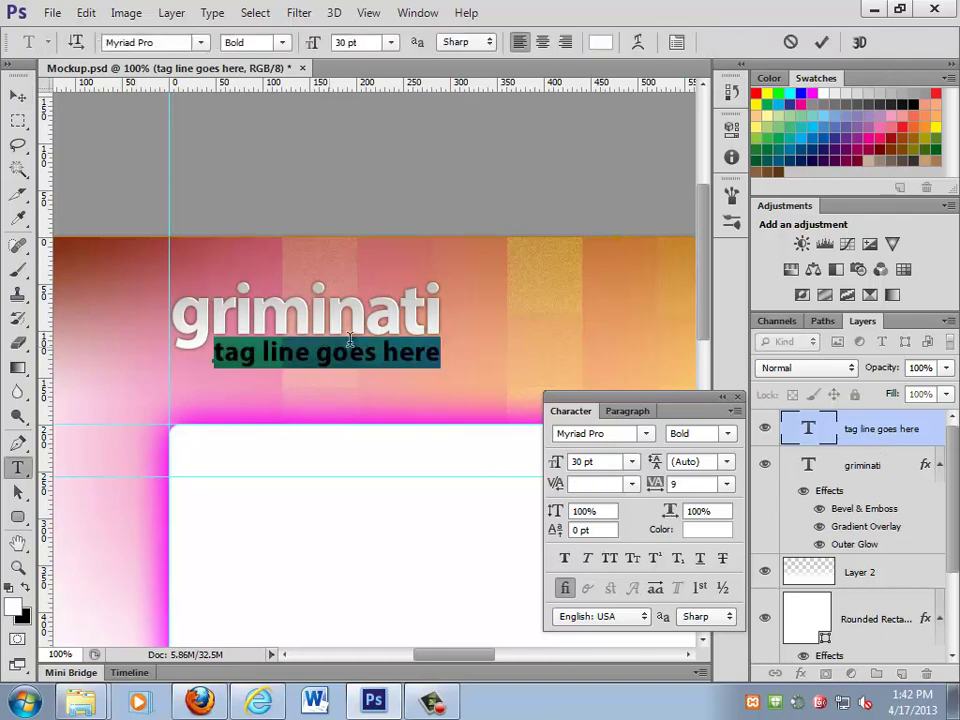
pyautogui.press('BackSpace')
pyautogui.write('TAG LINE HERE')
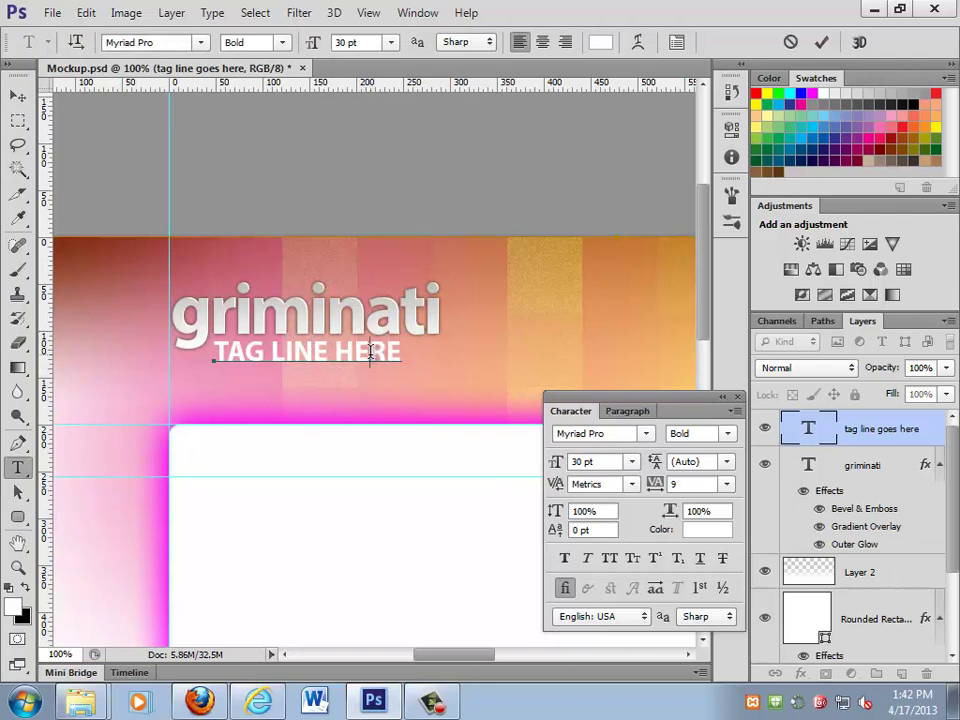
# - Set the TAG LINE HERE tracking to 129 and commit the text
pyautogui.moveTo(402, 352); pyautogui.dragTo(213, 352)
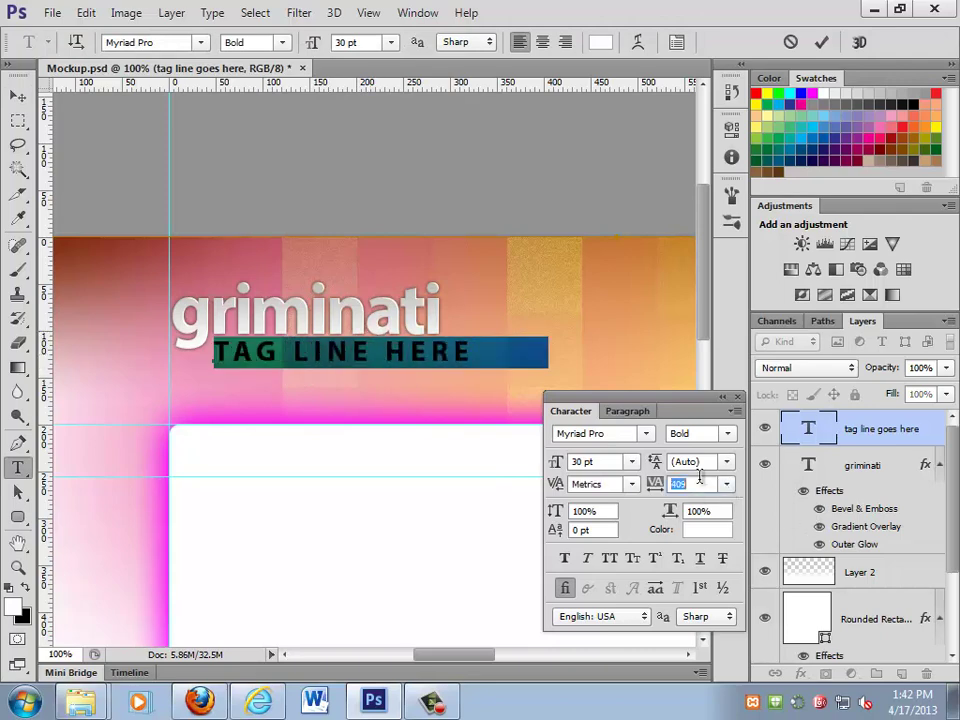
pyautogui.write('169')
pyautogui.press('Return')
pyautogui.write('129')
pyautogui.press('Return')
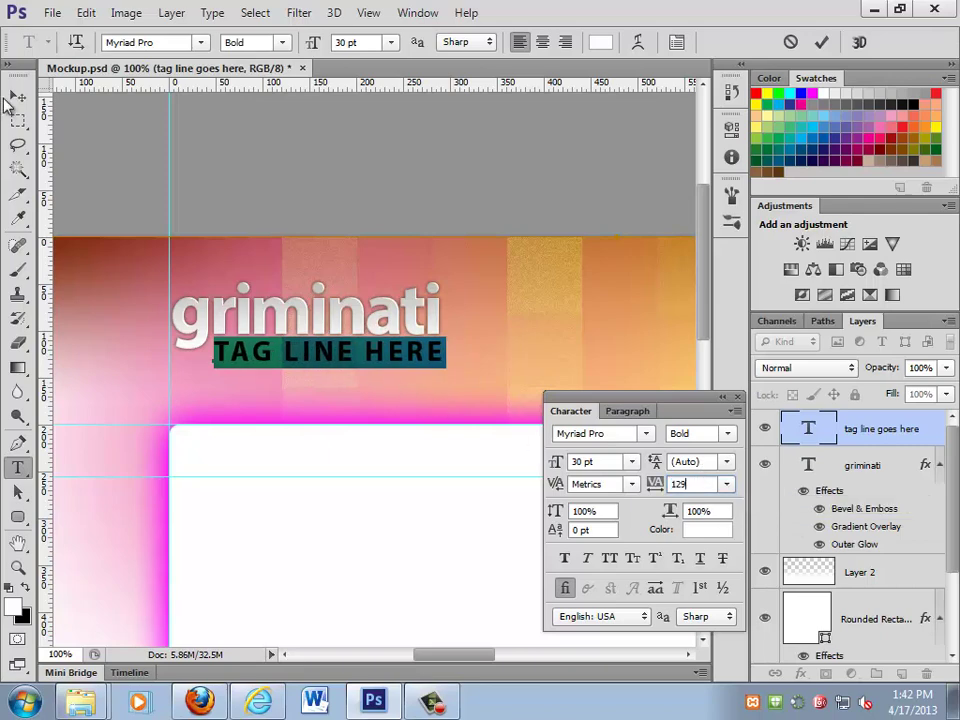
pyautogui.click(18, 95)
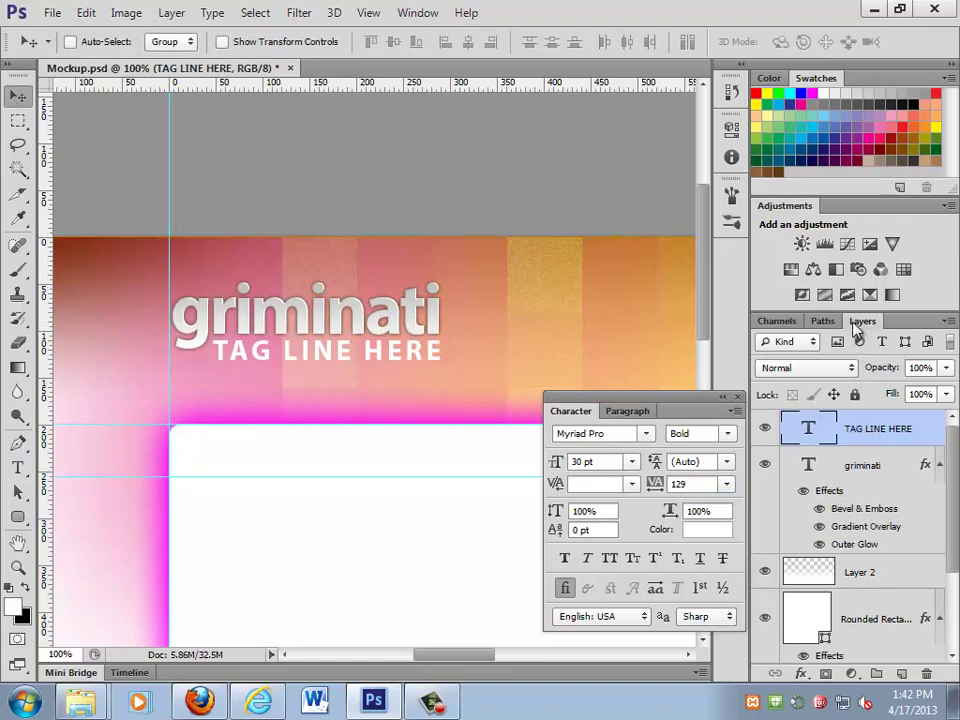
# - Float and enlarge the Layers panel, collapse the dock, and close the Character panel
pyautogui.moveTo(855, 324); pyautogui.dragTo(479, 92)
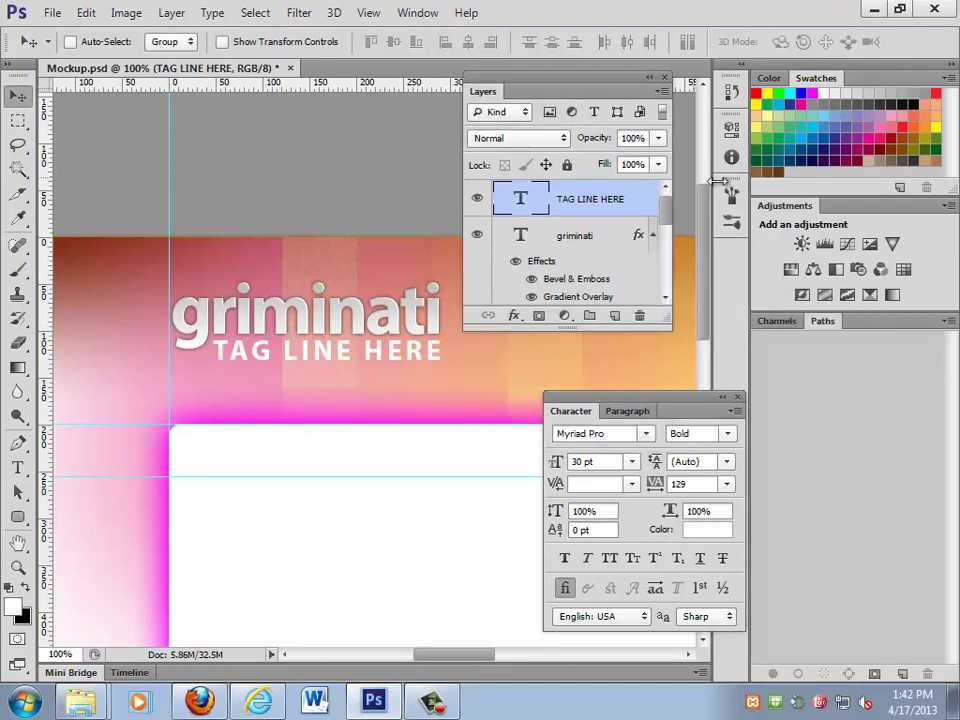
pyautogui.click(950, 62)
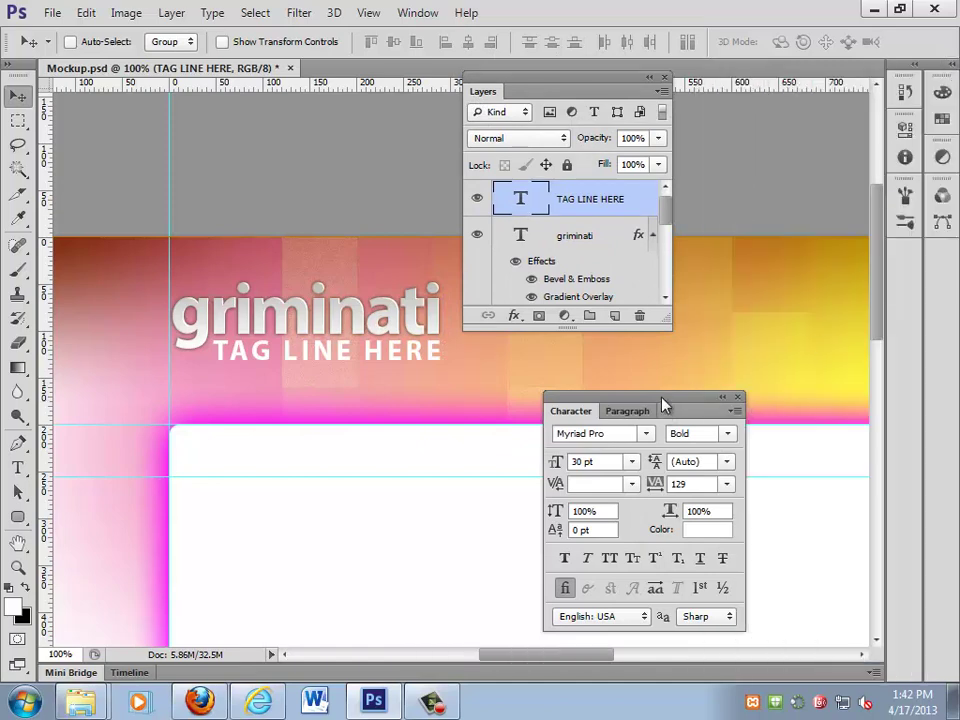
pyautogui.click(738, 397)
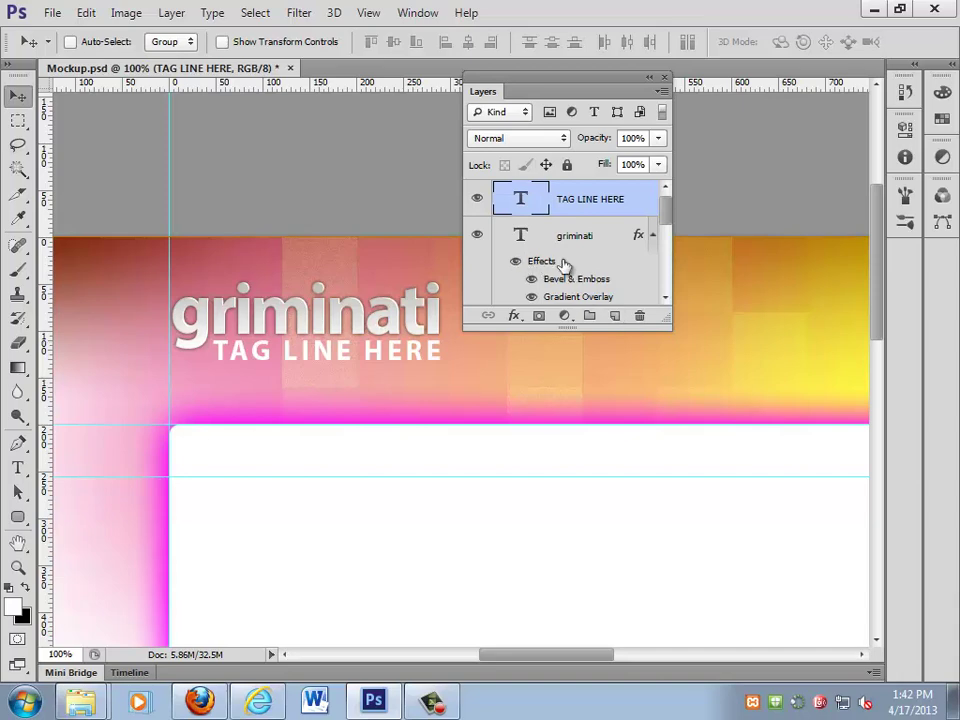
pyautogui.click(653, 236)
pyautogui.moveTo(672, 326); pyautogui.dragTo(683, 441)
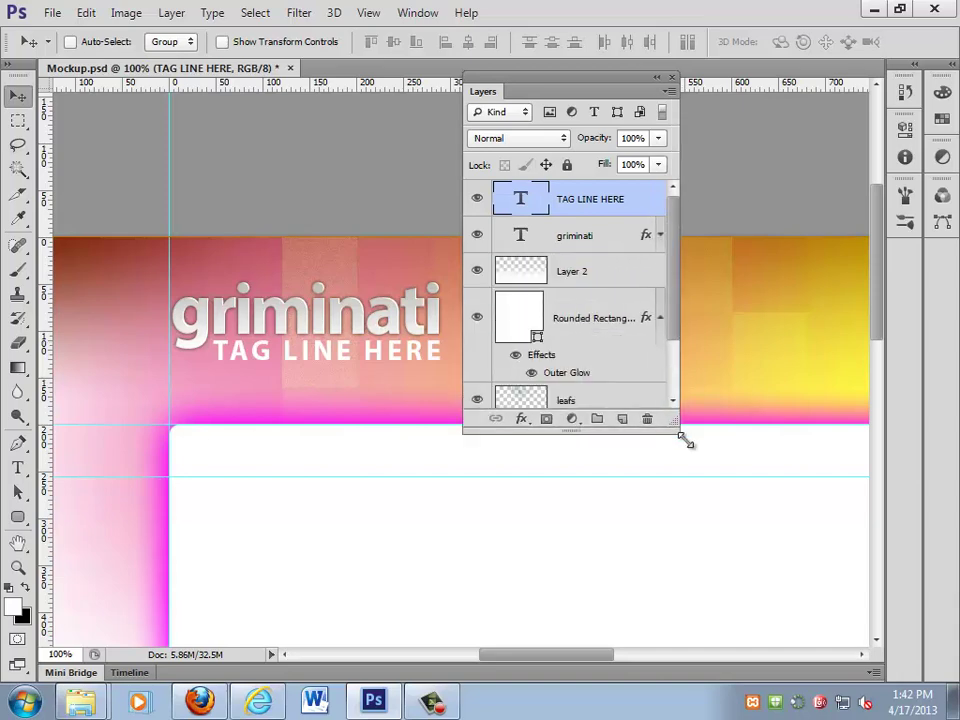
pyautogui.click(666, 236)
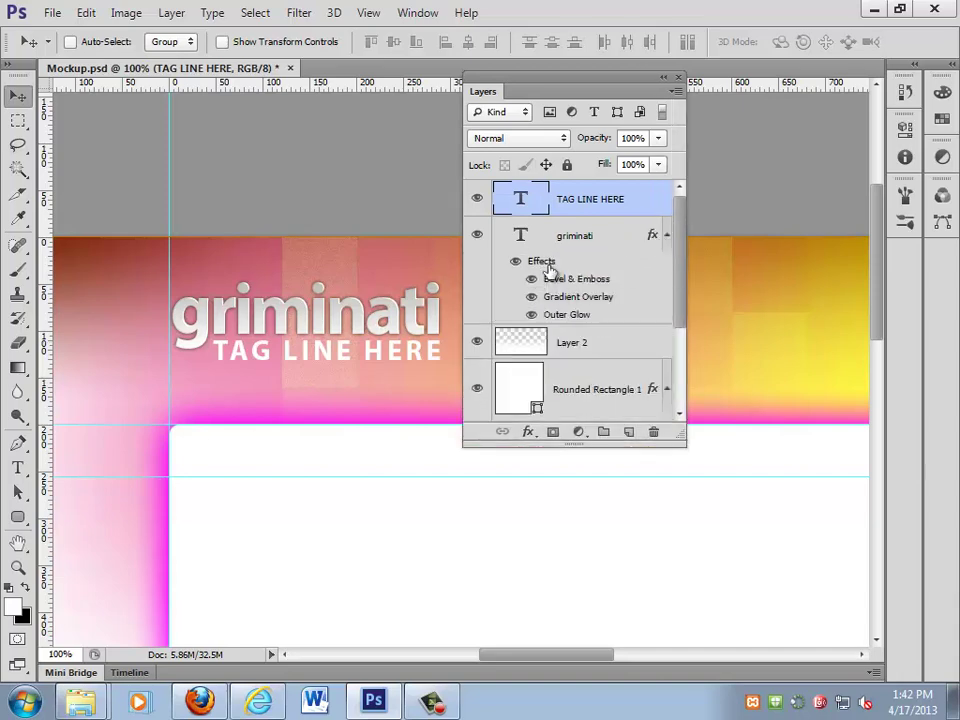
pyautogui.click(416, 13)
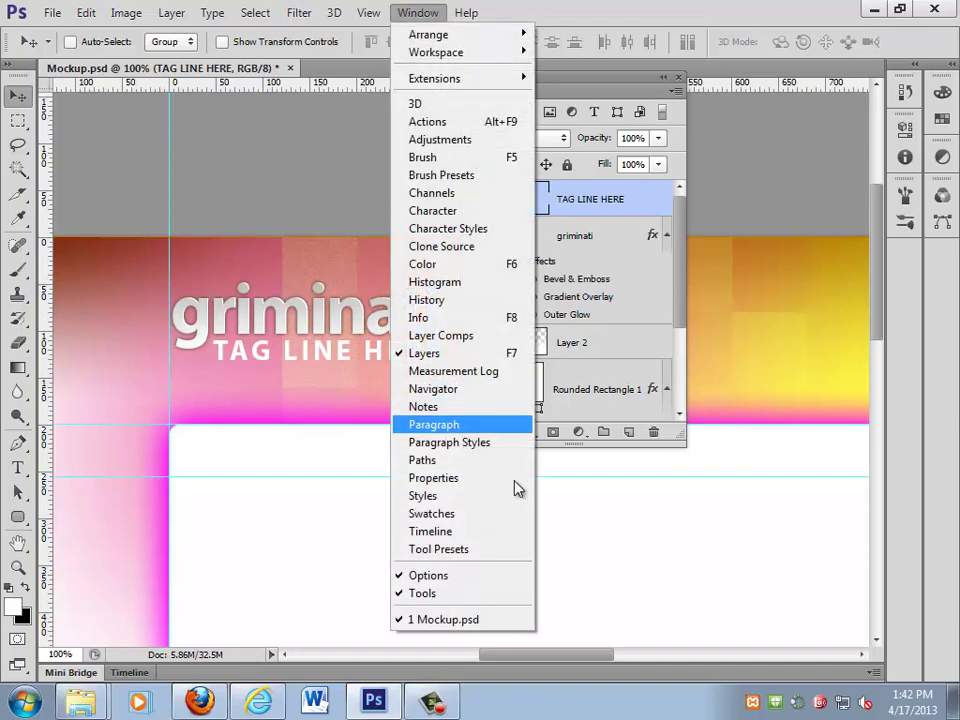
# - In the Styles panel, save griminati's effects as a new style named 'Logo'
pyautogui.click(503, 497)
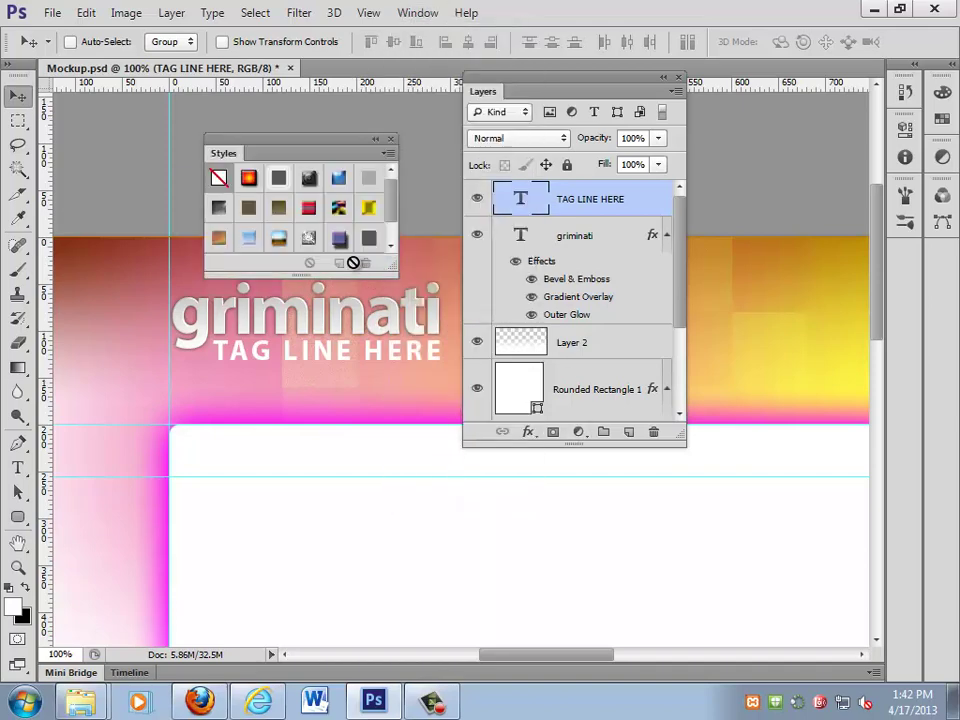
pyautogui.scroll(-1, 394, 199)
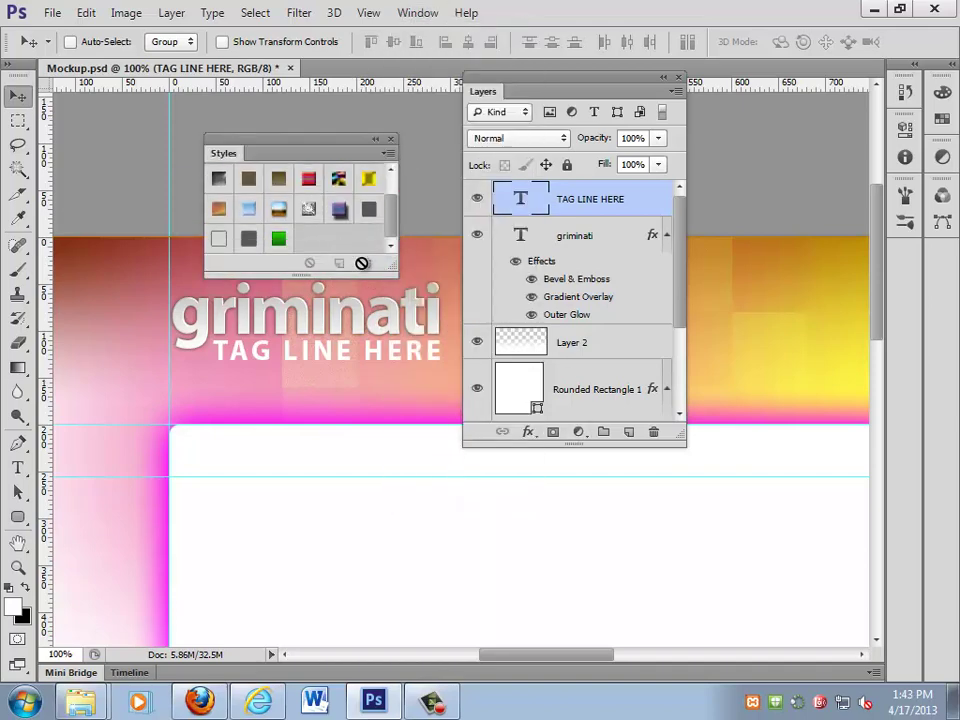
pyautogui.click(563, 237)
pyautogui.click(340, 264)
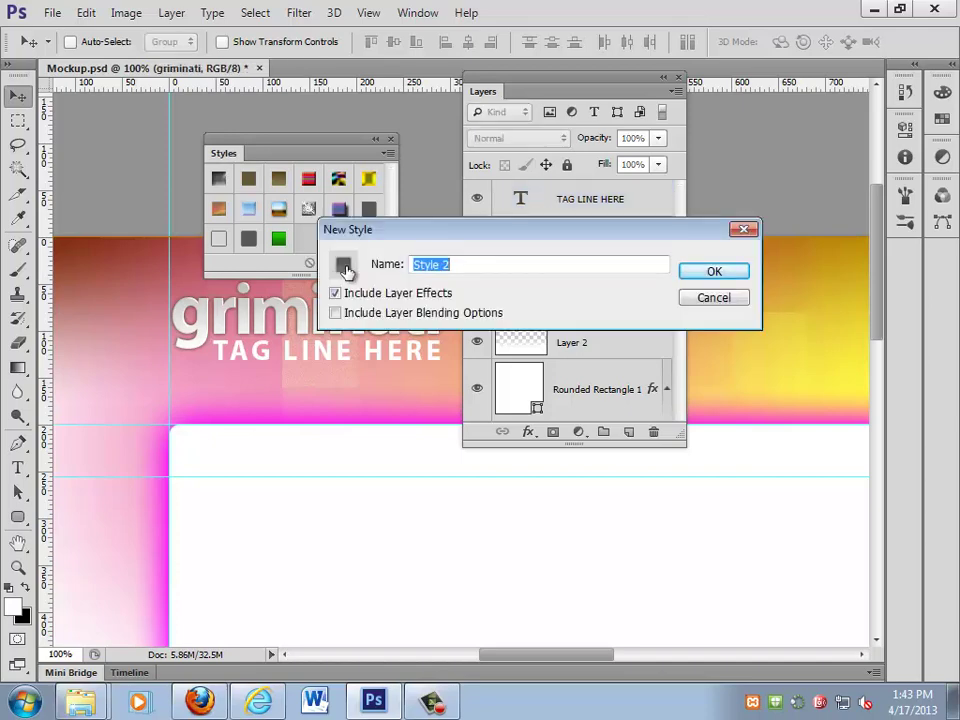
pyautogui.write('Log')
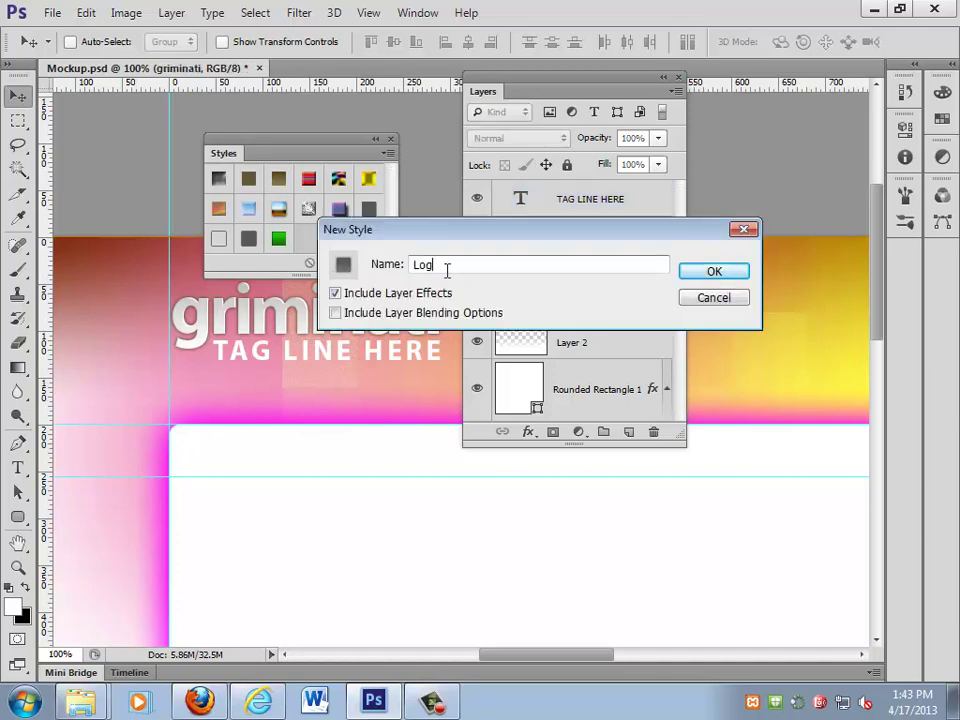
pyautogui.write('o')
pyautogui.press('Return')
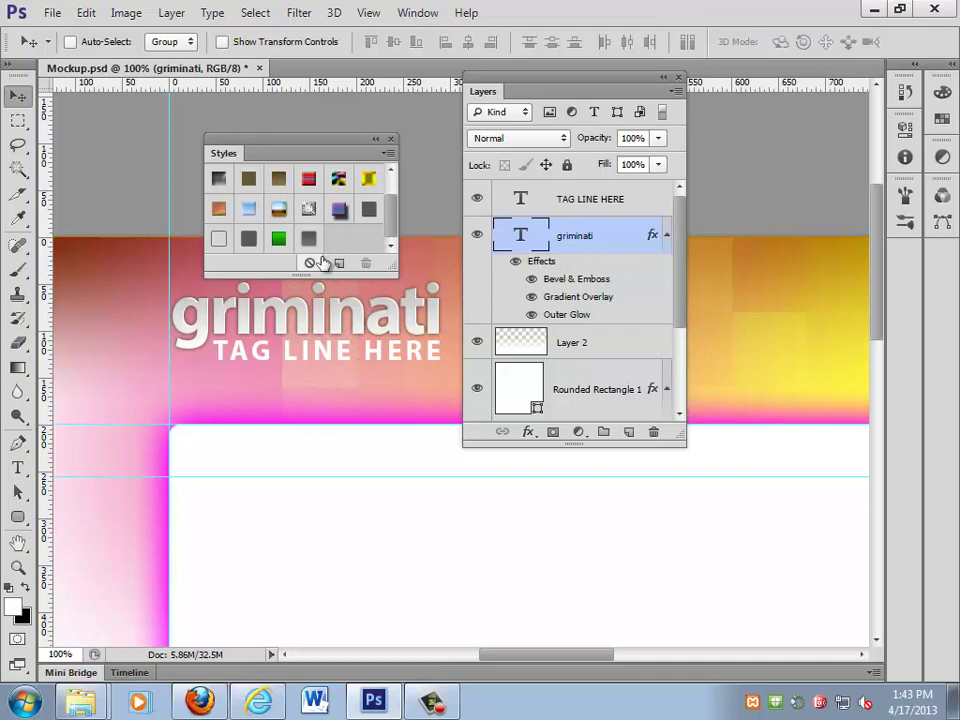
# - Apply the Logo style to the TAG LINE HERE layer, then close the Styles panel
pyautogui.click(583, 198)
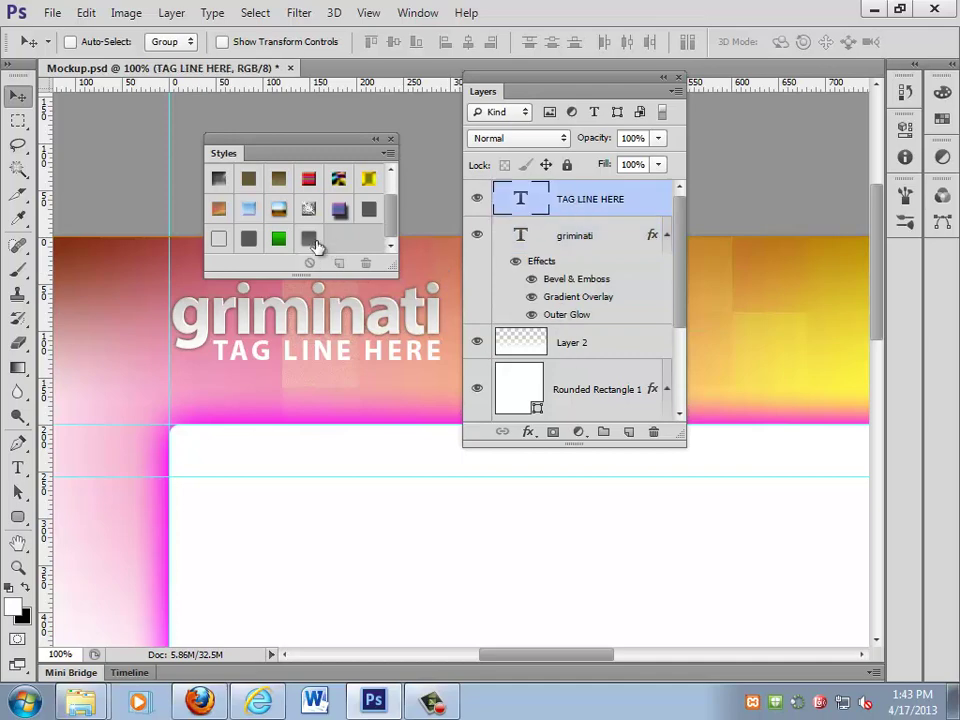
pyautogui.click(311, 240)
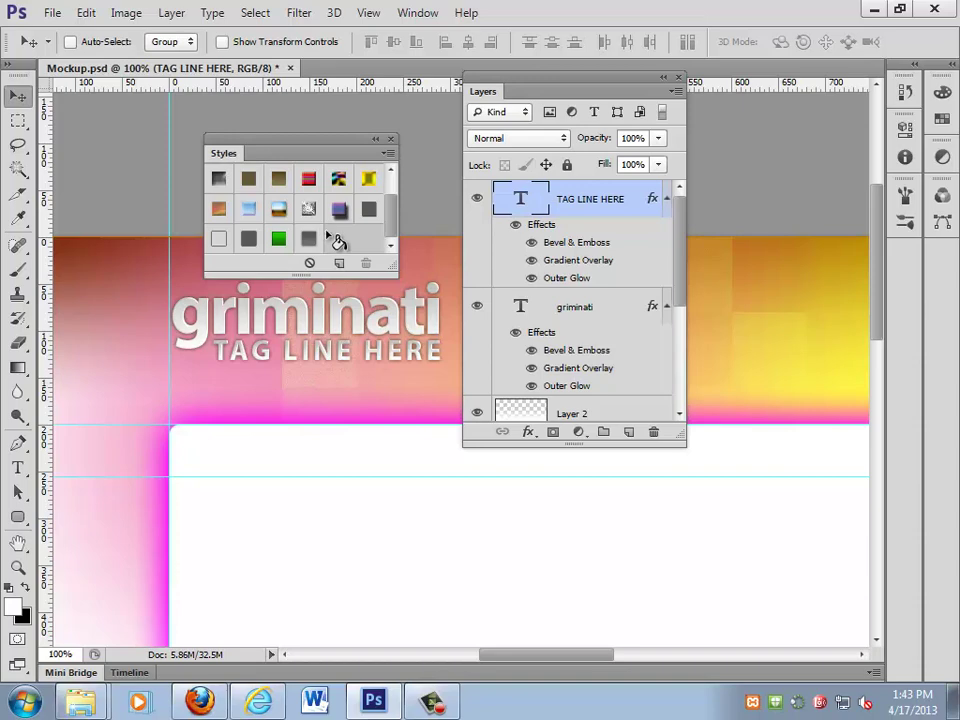
pyautogui.doubleClick(309, 242)
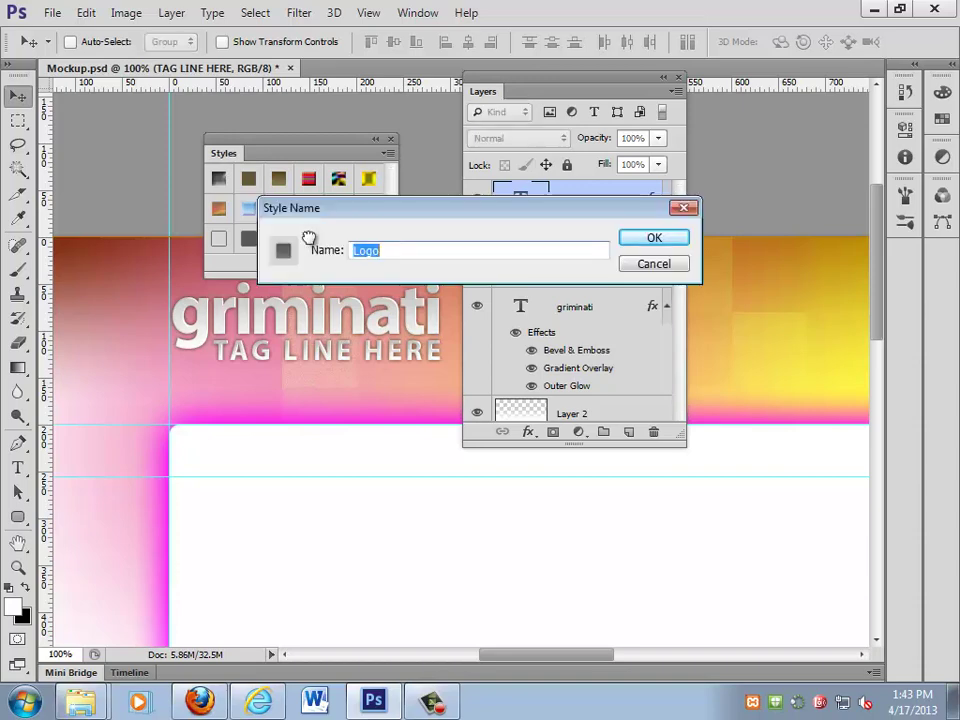
pyautogui.click(675, 264)
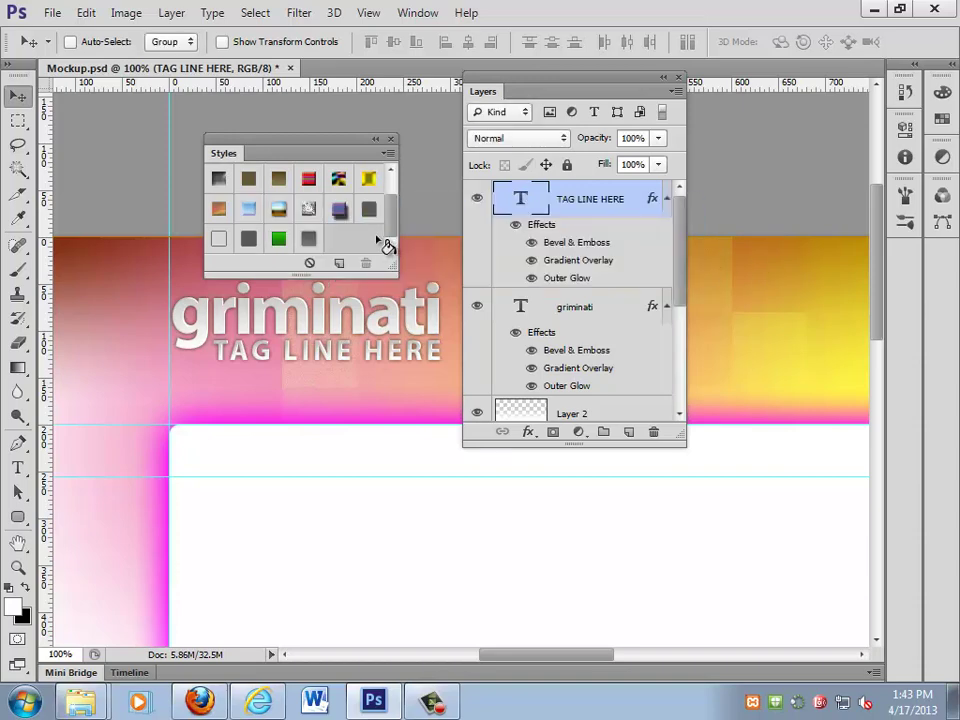
pyautogui.doubleClick(312, 240)
pyautogui.click(640, 238)
pyautogui.rightClick(310, 243)
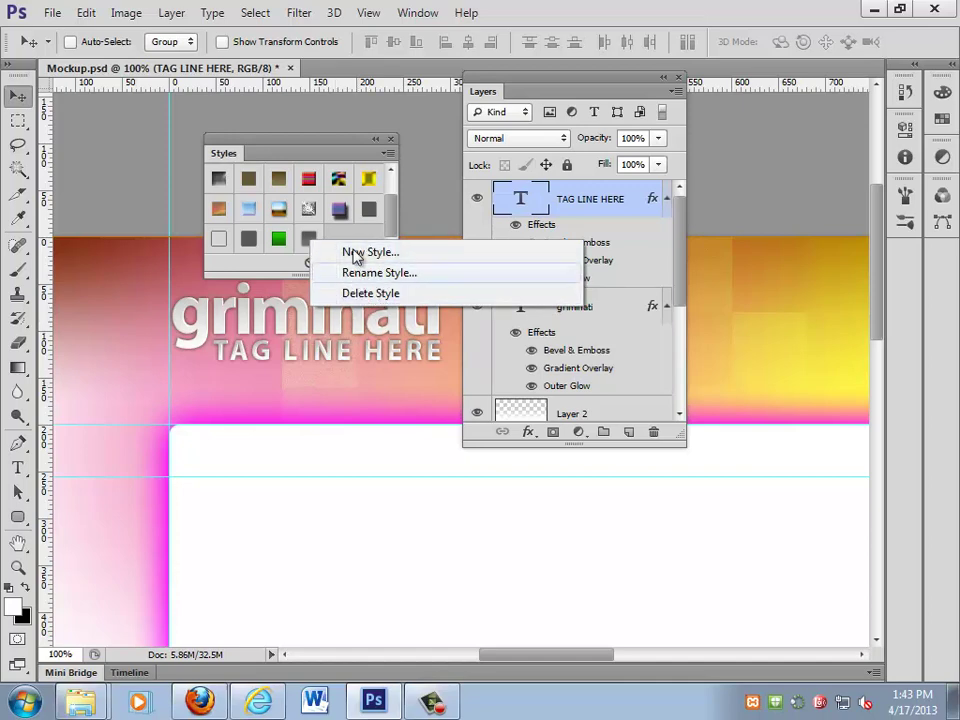
pyautogui.click(356, 238)
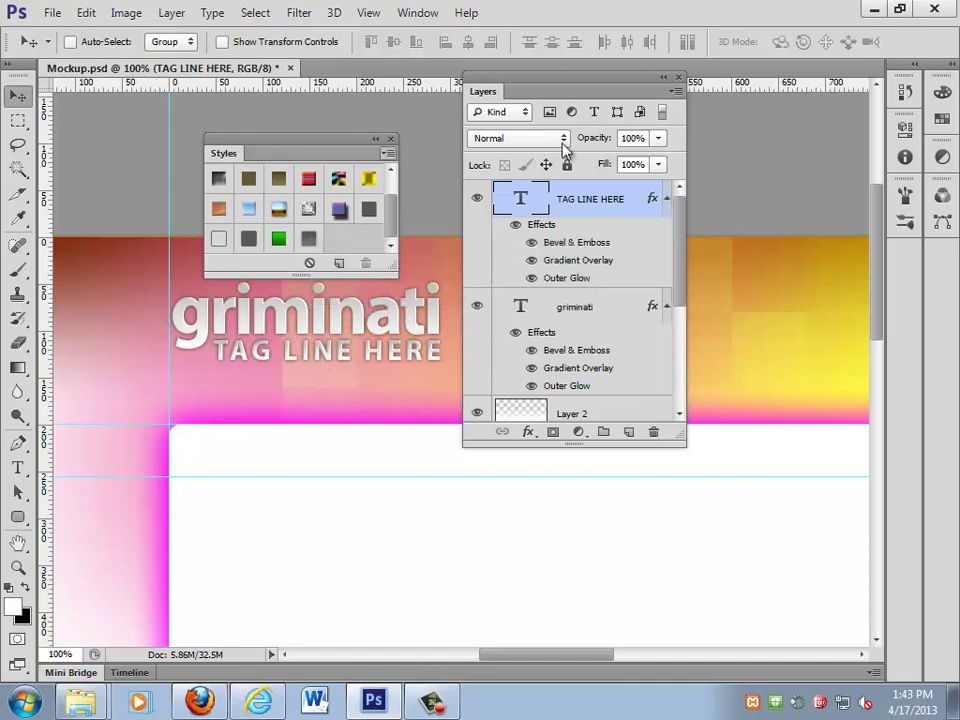
pyautogui.click(388, 141)
# - Copy griminati's bevel, gradient and glow effects onto TAG LINE HERE, and save the file
pyautogui.moveTo(529, 240); pyautogui.dragTo(658, 432)
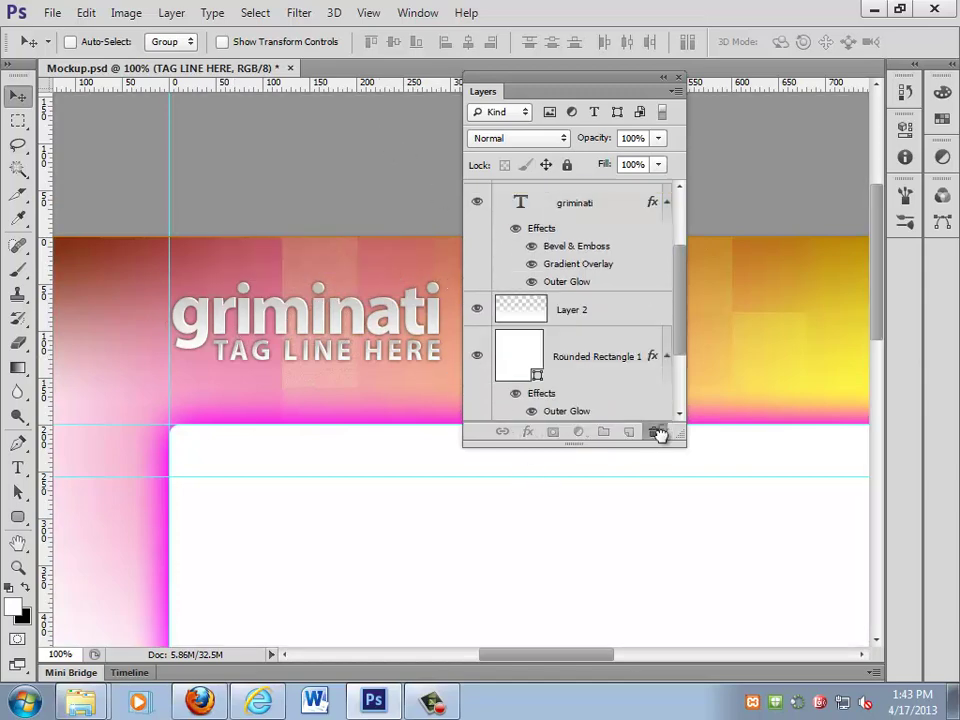
pyautogui.scroll(-2, 628, 345)
pyautogui.scroll(3, 606, 294)
pyautogui.click(530, 262)
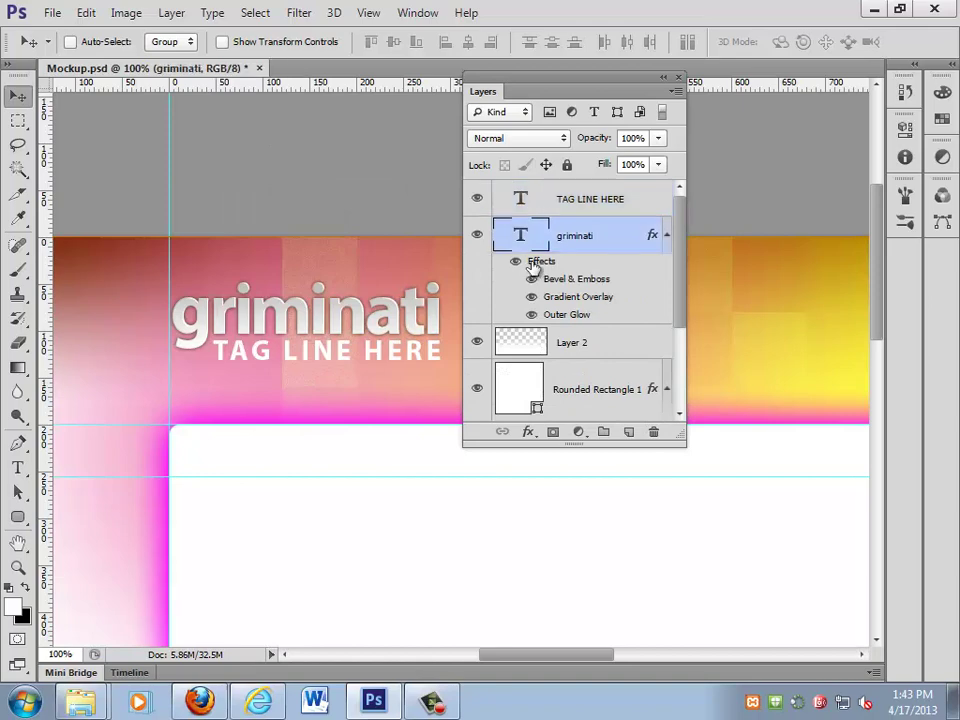
pyautogui.moveTo(532, 266); pyautogui.dragTo(576, 313)
pyautogui.moveTo(510, 281); pyautogui.dragTo(570, 204)
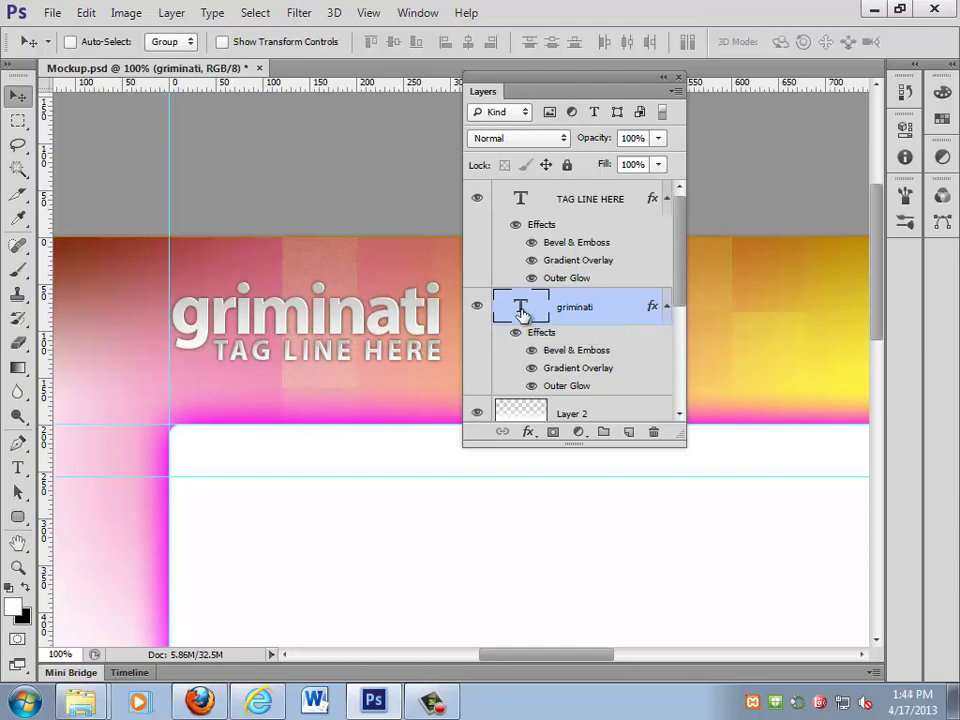
pyautogui.hotkey('ctrl', 's')
pyautogui.moveTo(612, 95); pyautogui.dragTo(619, 456)
pyautogui.moveTo(732, 330); pyautogui.dragTo(356, 299)
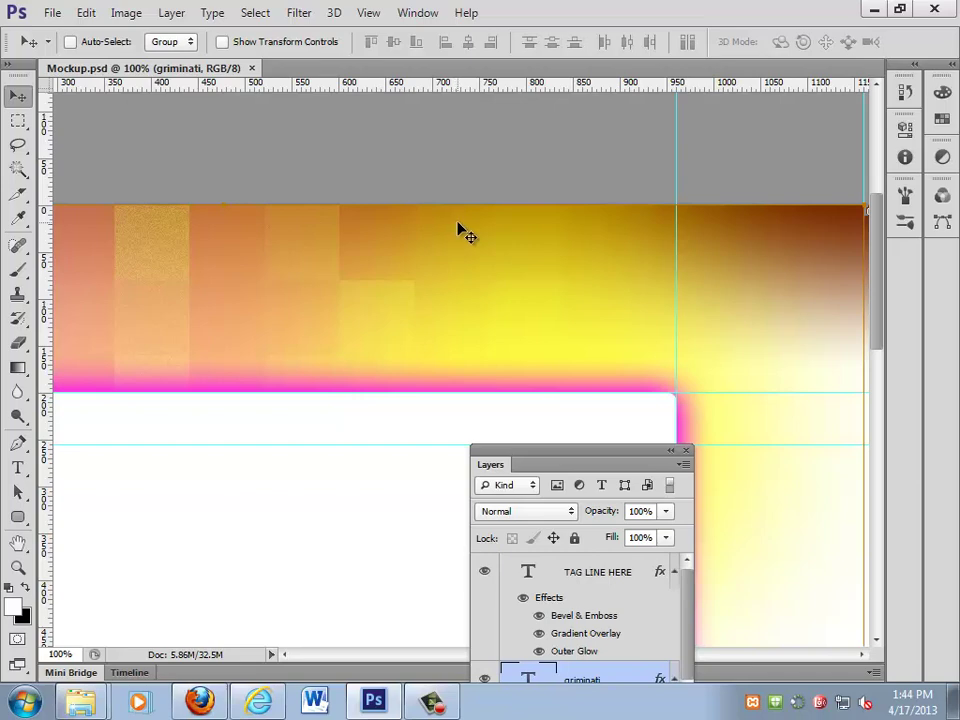
# - Draw a white 276×111 px rounded rectangle at the header's top right and re-dock Layers
pyautogui.click(18, 516)
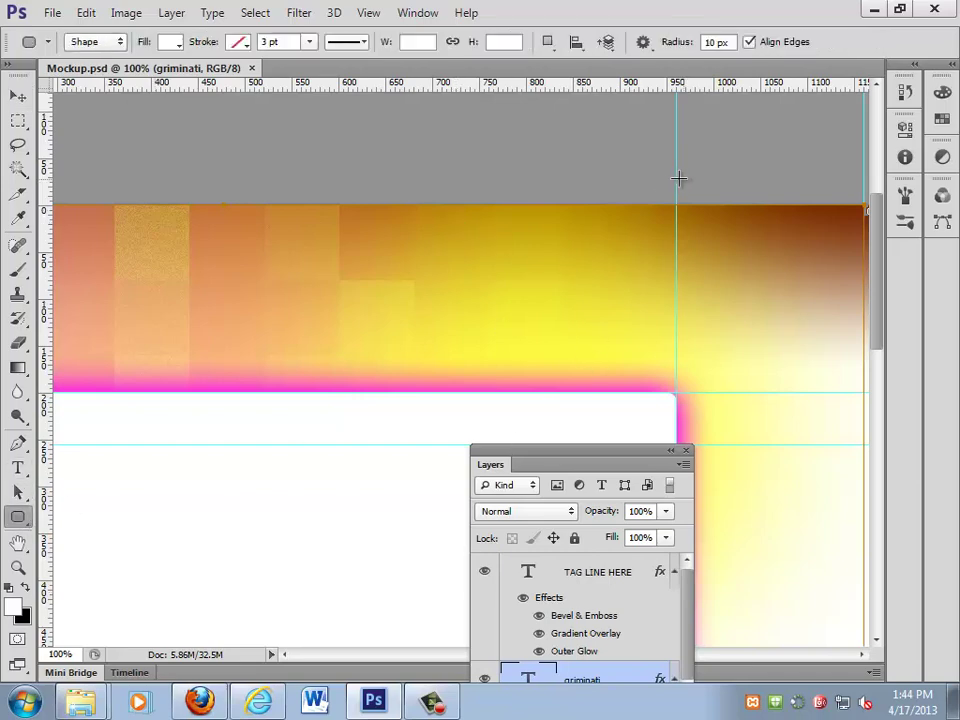
pyautogui.moveTo(676, 179); pyautogui.dragTo(418, 281)
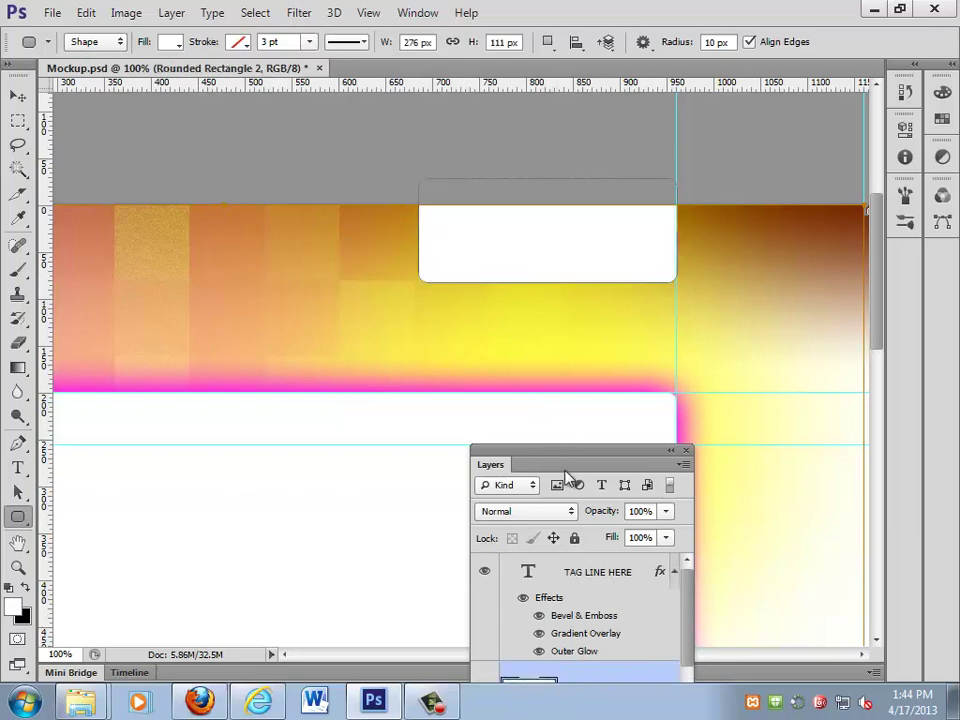
pyautogui.moveTo(574, 456); pyautogui.dragTo(935, 360)
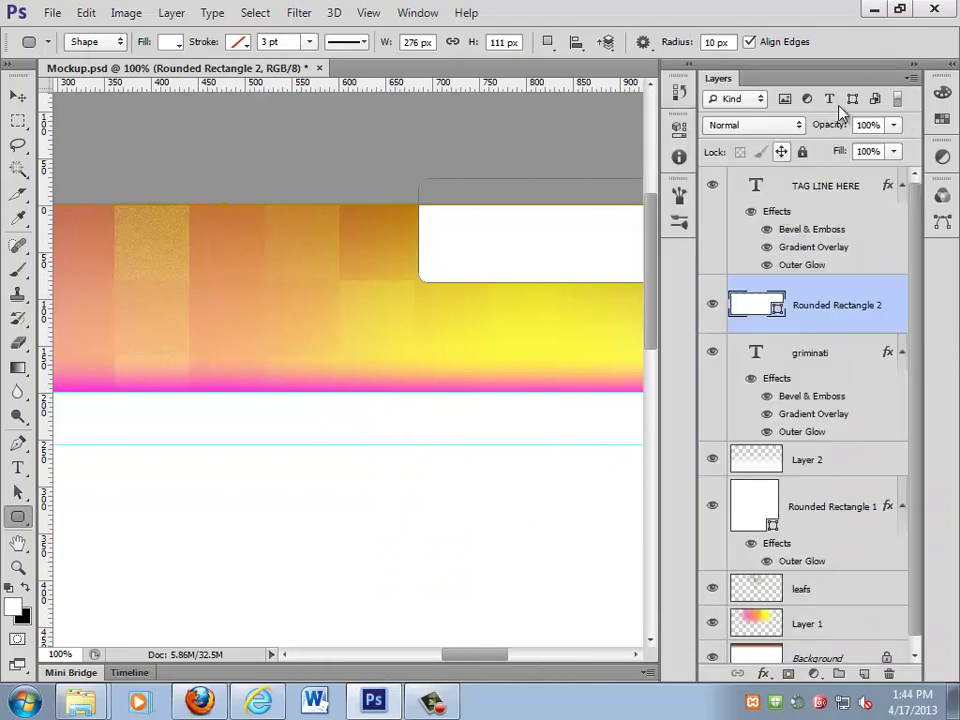
pyautogui.moveTo(728, 82); pyautogui.dragTo(942, 258)
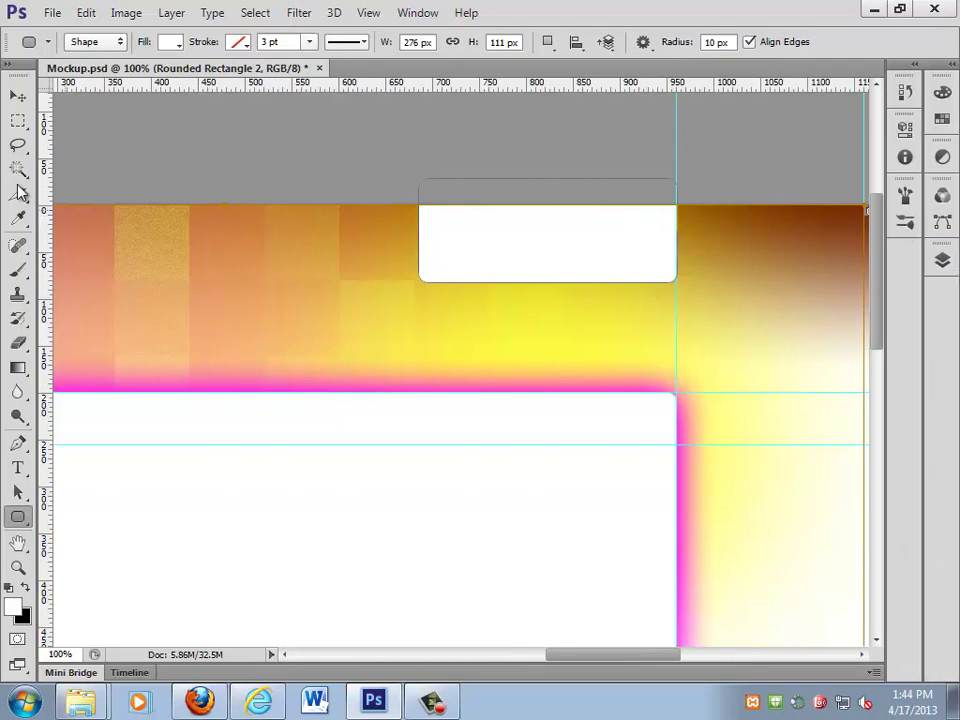
pyautogui.click(18, 467)
pyautogui.click(18, 97)
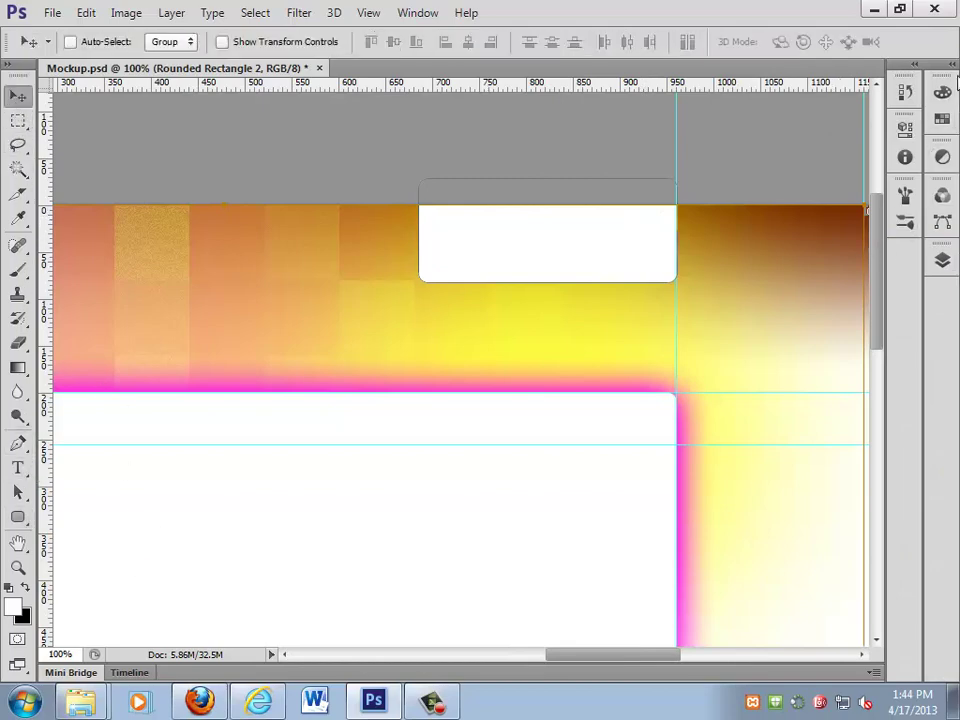
# - Float the Layers panel over the canvas and enlarge it until every layer shows
pyautogui.click(945, 64)
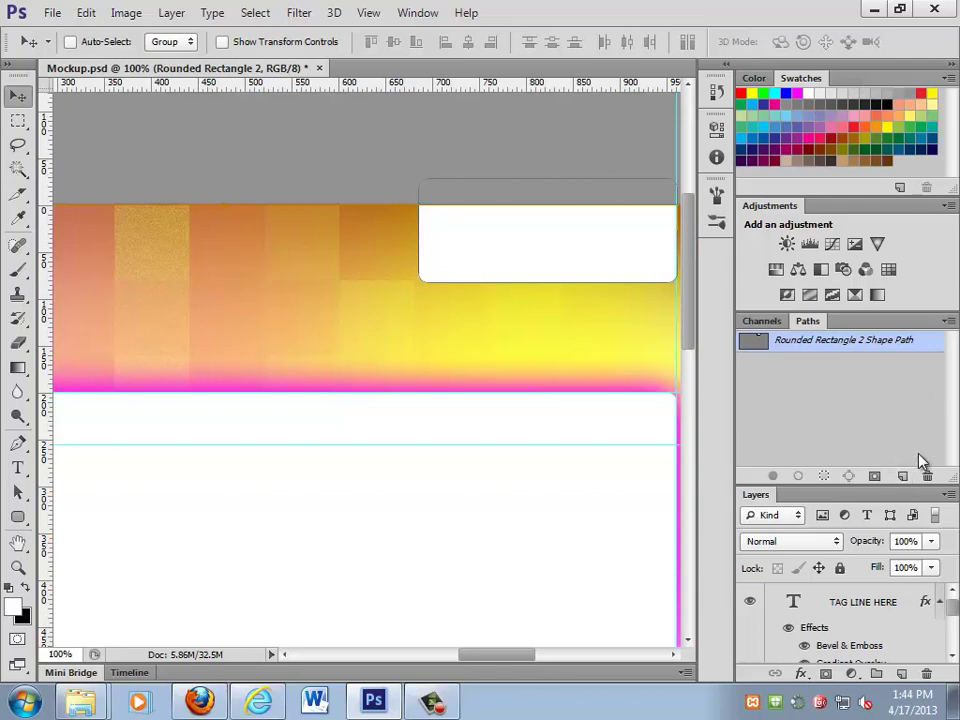
pyautogui.moveTo(904, 489); pyautogui.dragTo(904, 354)
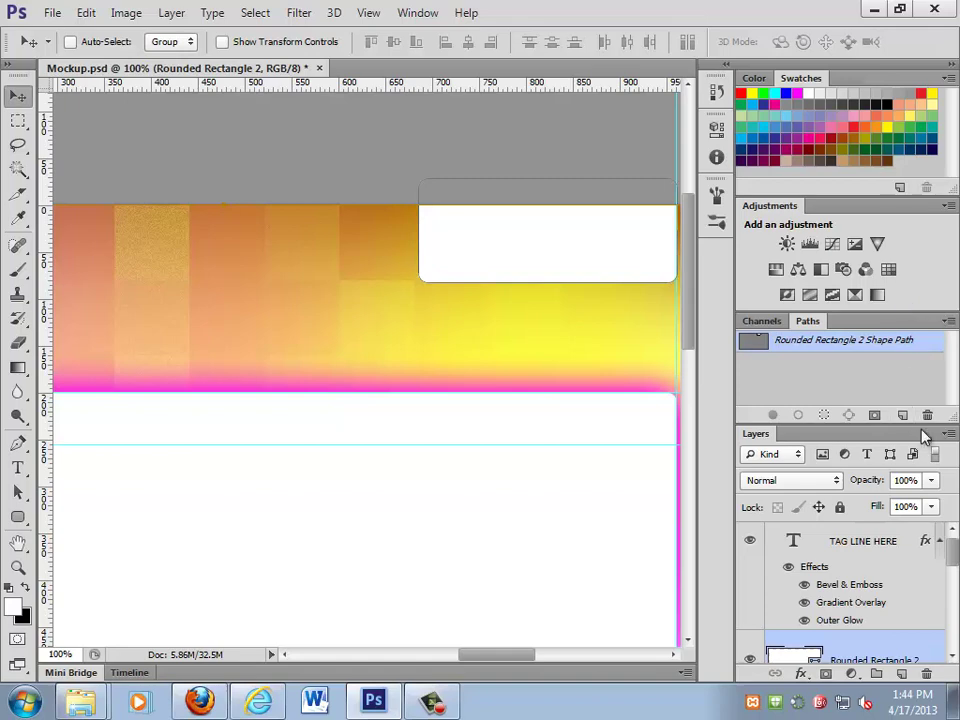
pyautogui.moveTo(790, 434); pyautogui.dragTo(240, 118)
pyautogui.moveTo(418, 432); pyautogui.dragTo(529, 667)
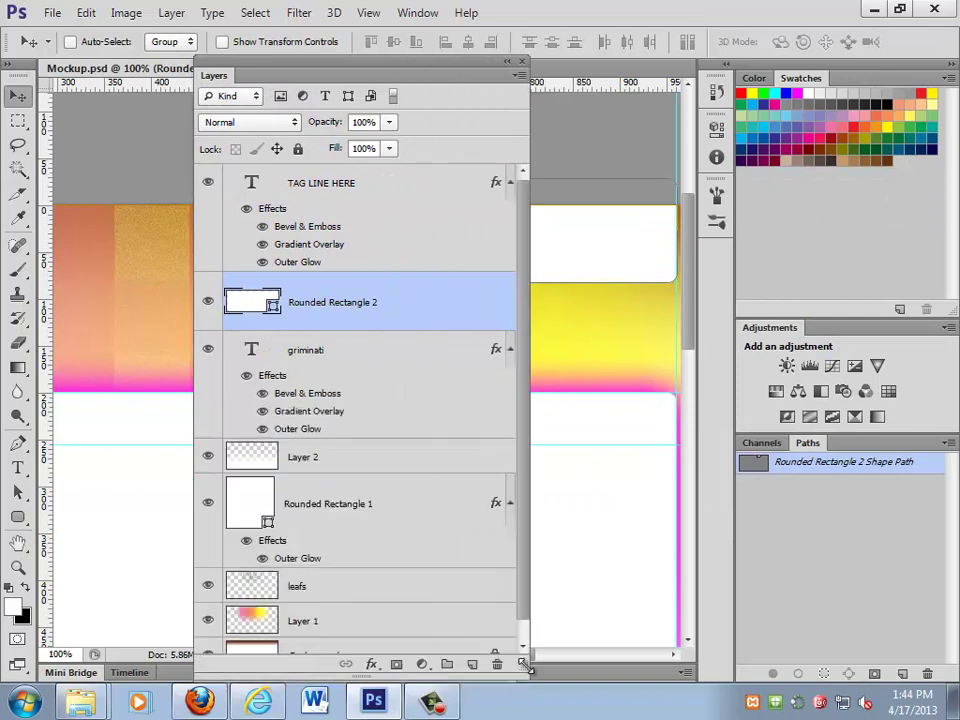
pyautogui.moveTo(519, 316); pyautogui.dragTo(519, 215)
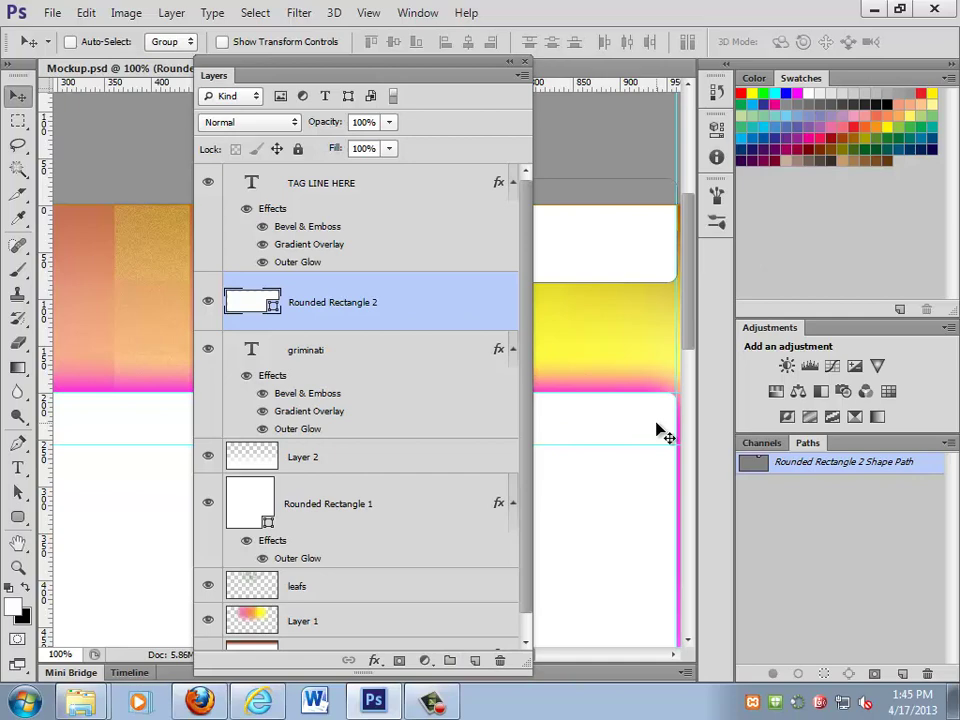
# - Create a new layer group named Logo
pyautogui.click(449, 660)
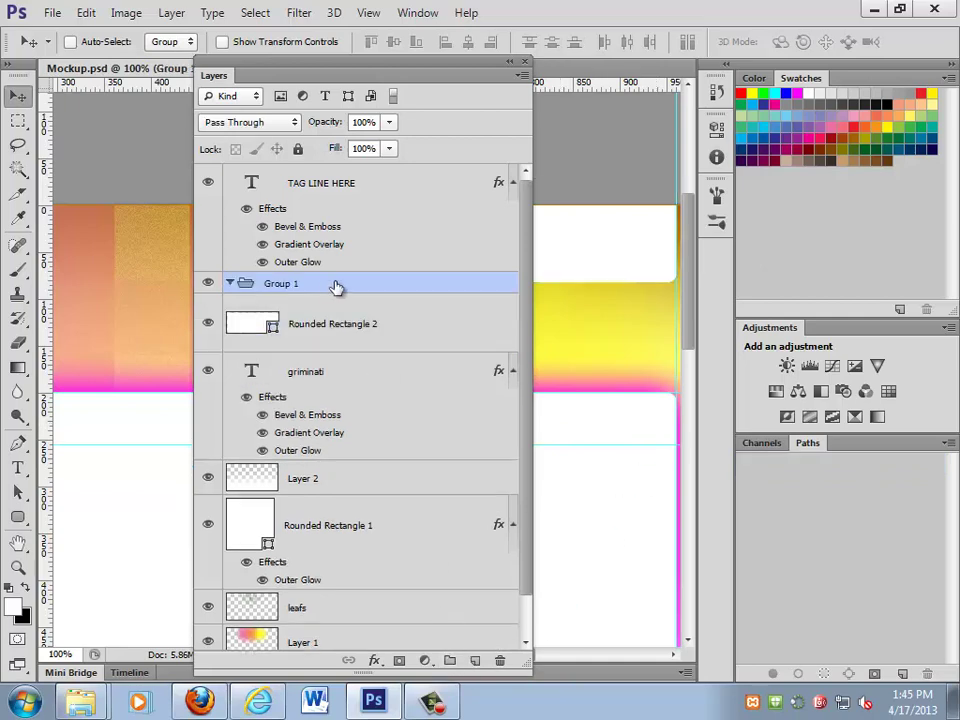
pyautogui.doubleClick(297, 284)
pyautogui.write('H')
pyautogui.write('og')
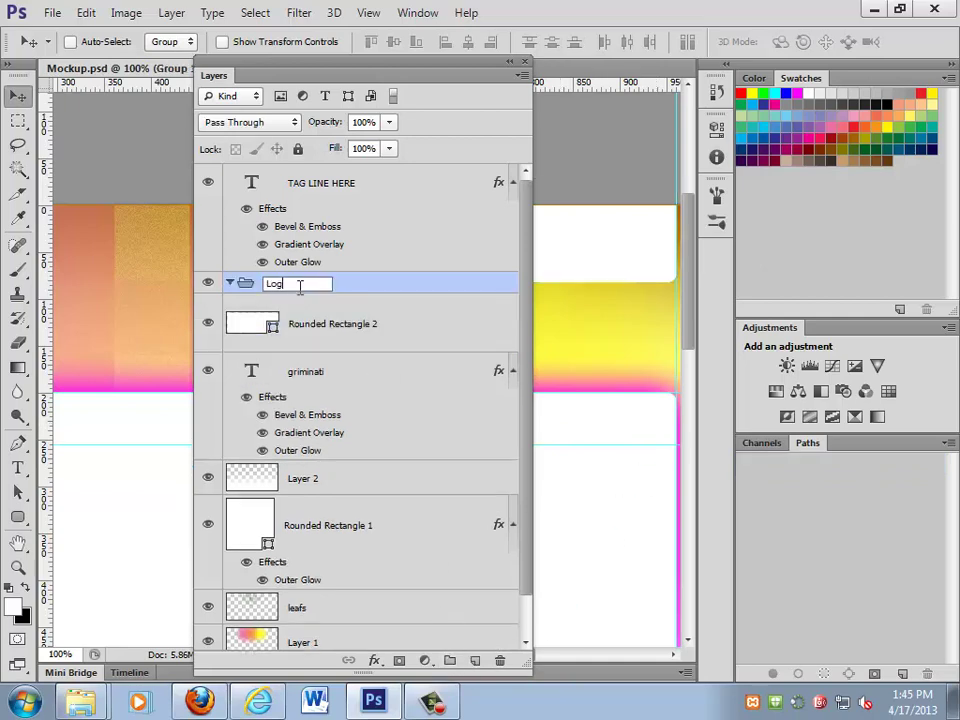
pyautogui.write('o')
pyautogui.press('Return')
# - Move the griminati and TAG LINE HERE text layers into Logo and collapse it
pyautogui.moveTo(305, 183); pyautogui.dragTo(311, 290)
pyautogui.moveTo(317, 386); pyautogui.dragTo(302, 186)
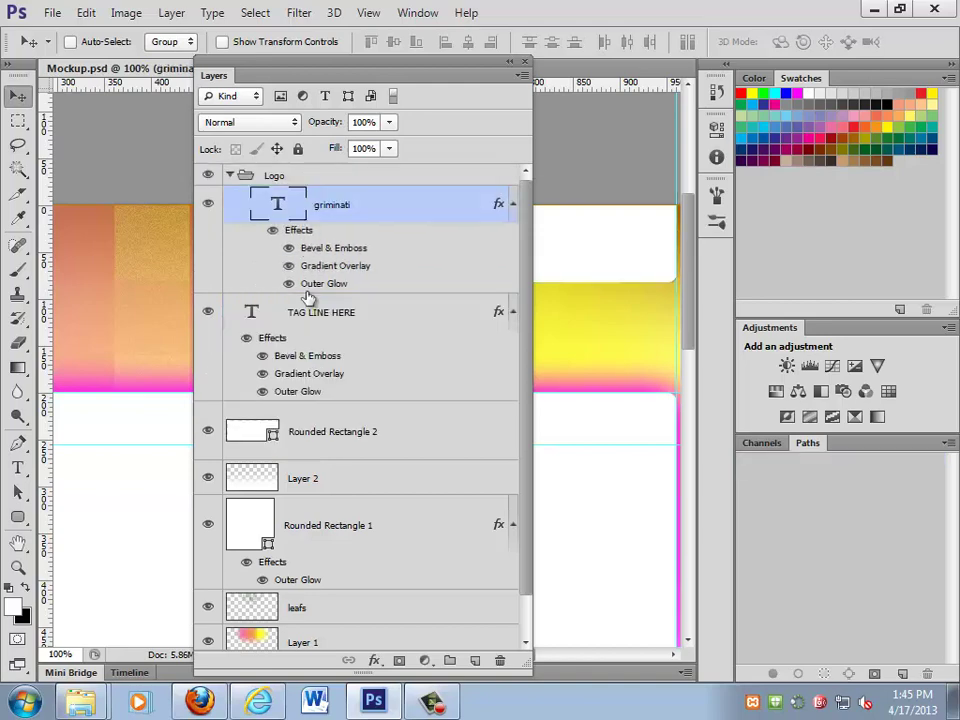
pyautogui.moveTo(308, 310); pyautogui.dragTo(350, 362)
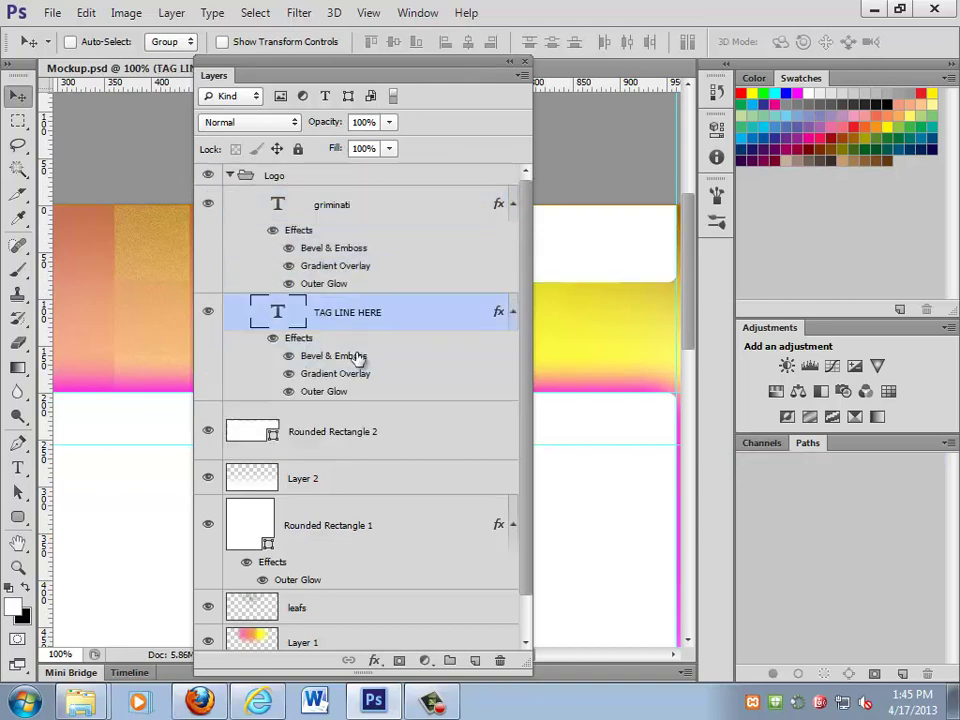
pyautogui.click(229, 175)
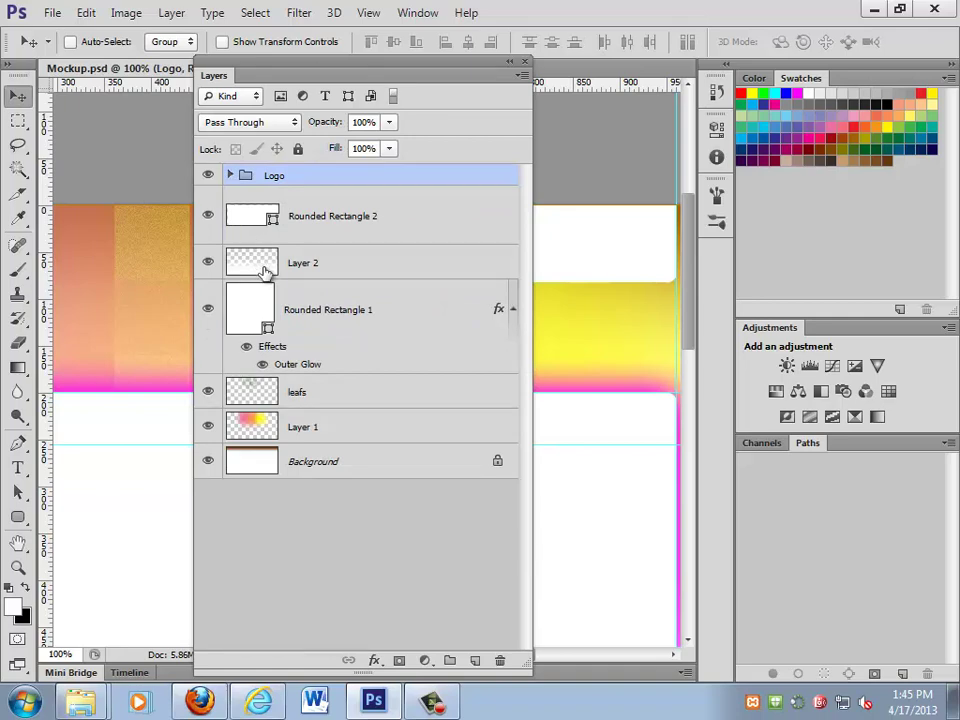
# - Unlock the locked Background layer, converting it into Layer 0
pyautogui.click(322, 229)
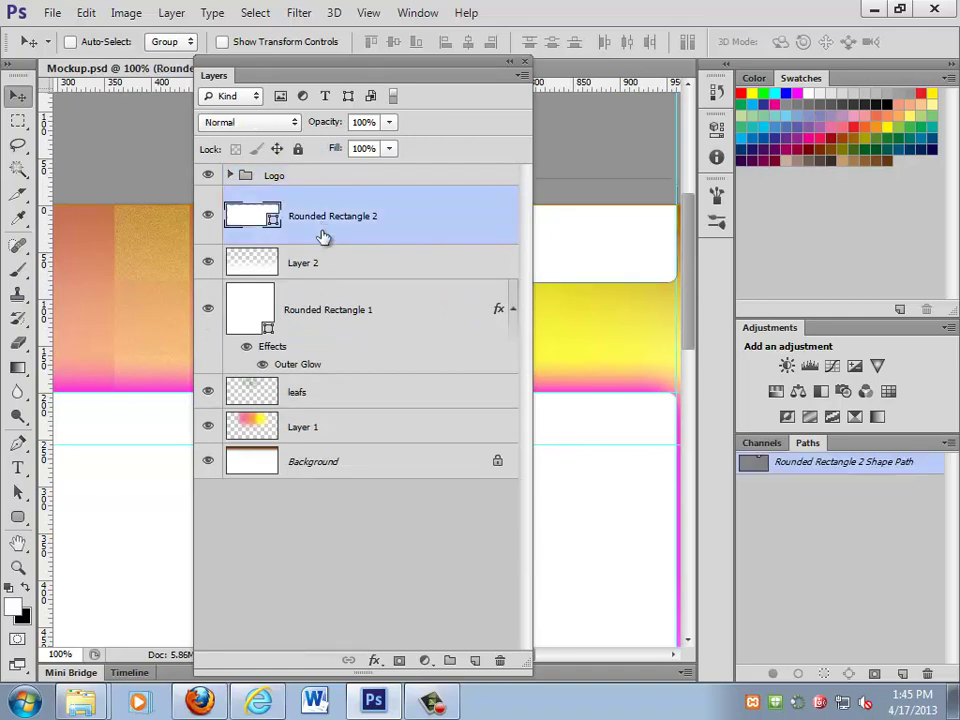
pyautogui.click(321, 315)
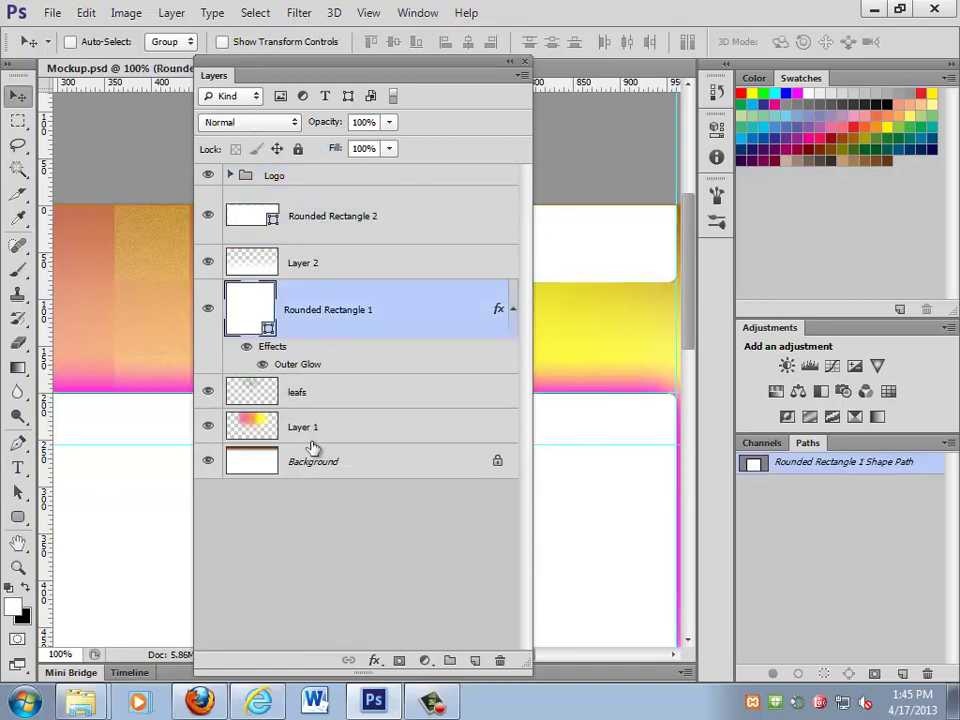
pyautogui.keyDown('shift'); pyautogui.click(317, 467); pyautogui.keyUp('shift')
pyautogui.click(430, 460)
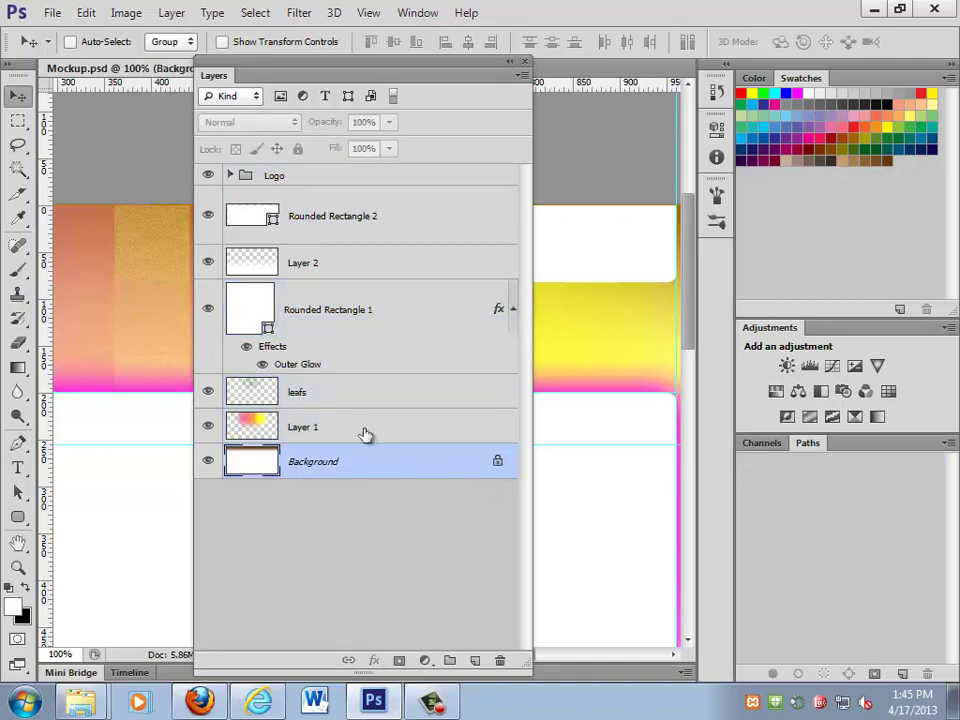
pyautogui.keyDown('alt'); pyautogui.doubleClick(432, 463); pyautogui.keyUp('alt')
pyautogui.hotkey('ctrl', 'z')
pyautogui.doubleClick(371, 461)
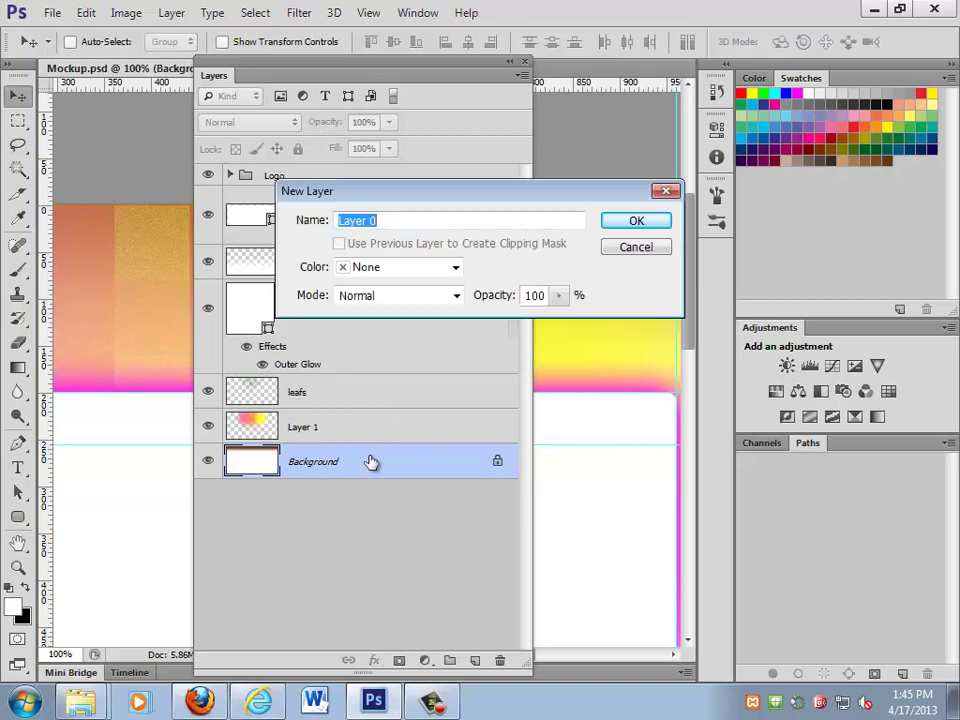
pyautogui.click(637, 221)
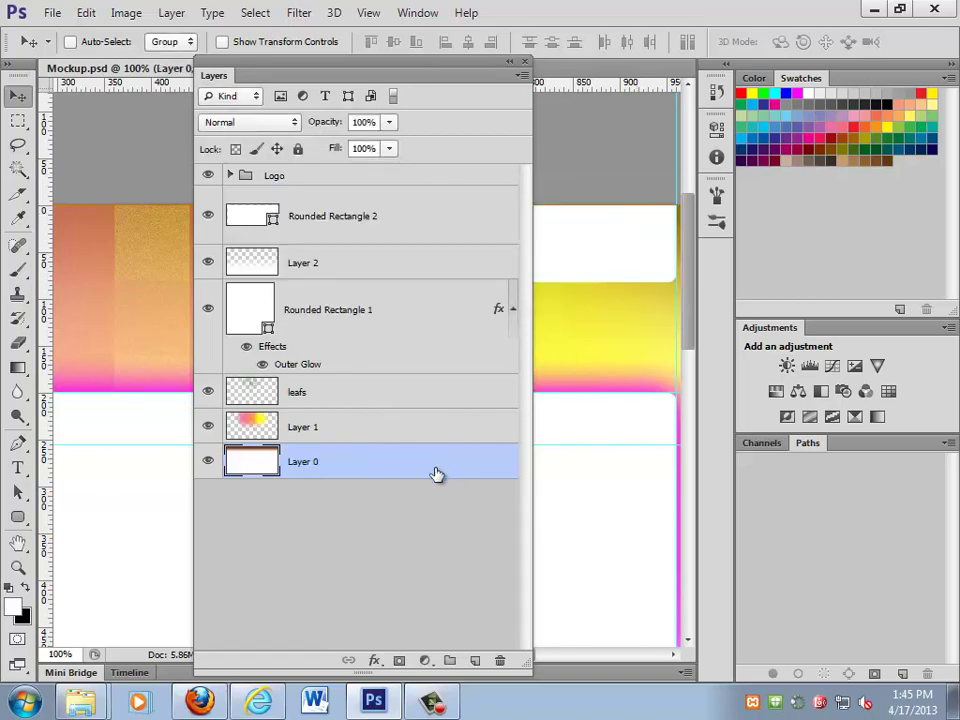
pyautogui.hotkey('ctrl', 'z')
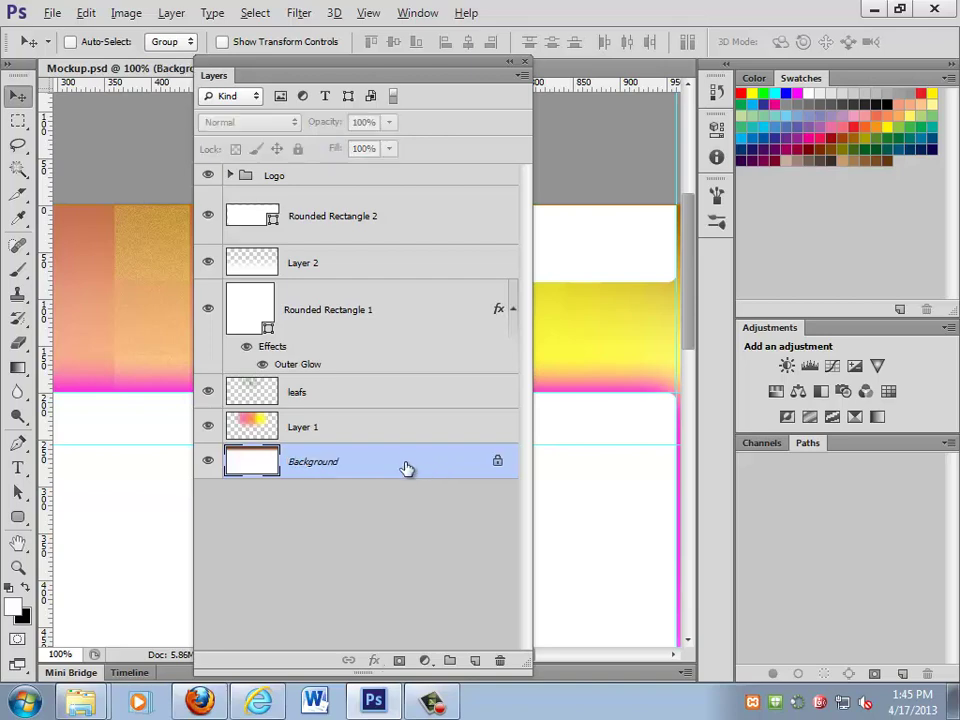
pyautogui.keyDown('alt'); pyautogui.doubleClick(403, 467); pyautogui.keyUp('alt')
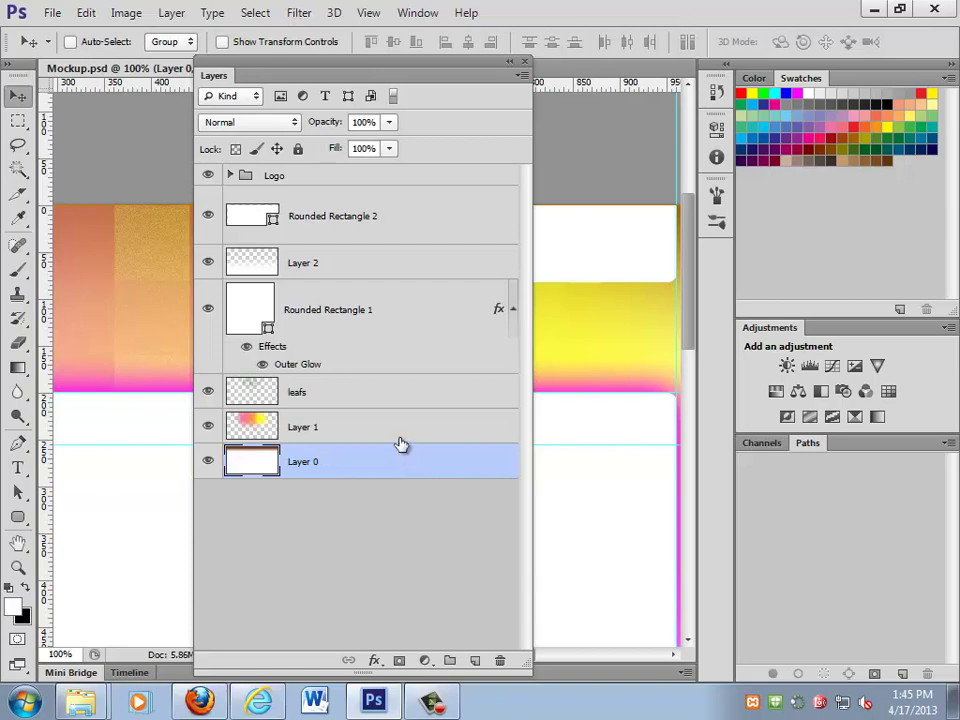
# - Group Layer 0, leafs, Layer 1, Layer 2 and both rounded rectangles as Background
pyautogui.keyDown('shift'); pyautogui.click(358, 390); pyautogui.keyUp('shift')
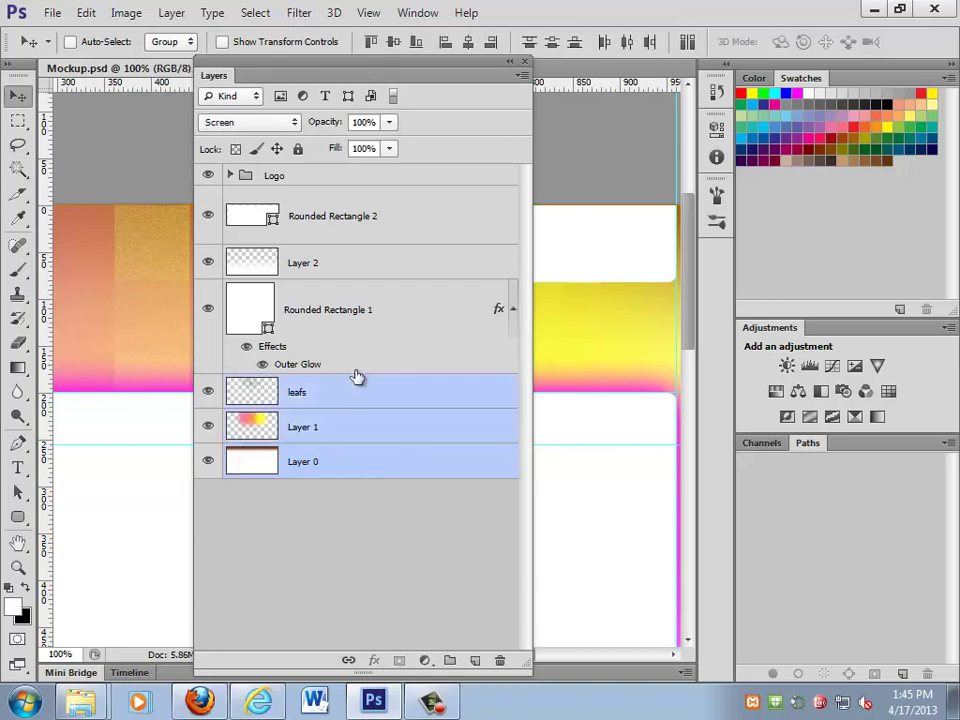
pyautogui.keyDown('shift'); pyautogui.click(345, 309); pyautogui.keyUp('shift')
pyautogui.keyDown('shift'); pyautogui.click(342, 262); pyautogui.keyUp('shift')
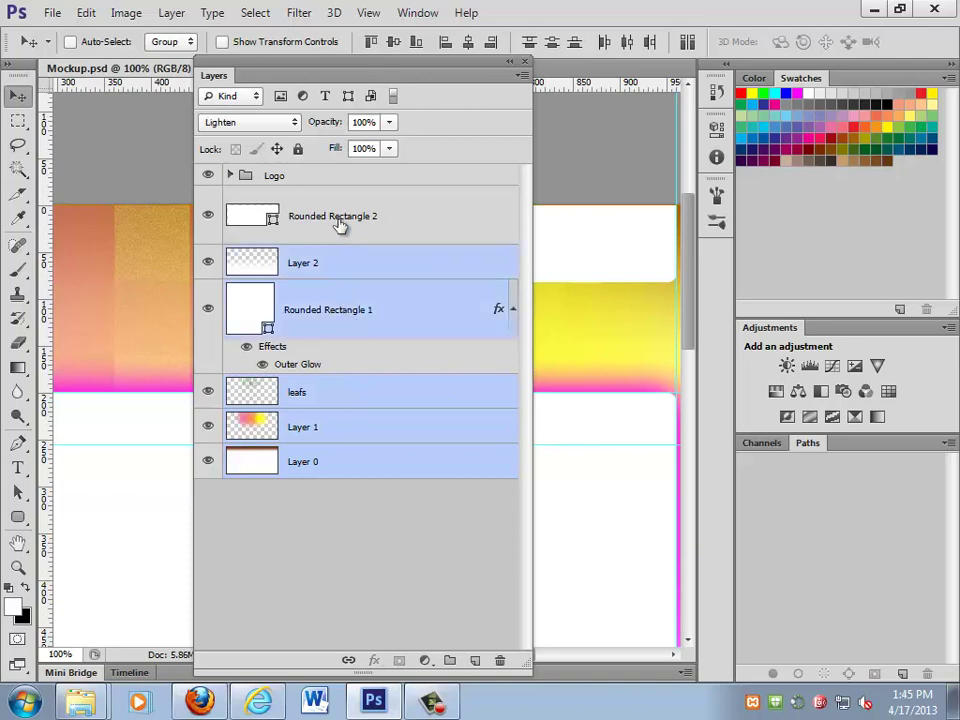
pyautogui.keyDown('shift'); pyautogui.click(343, 218); pyautogui.keyUp('shift')
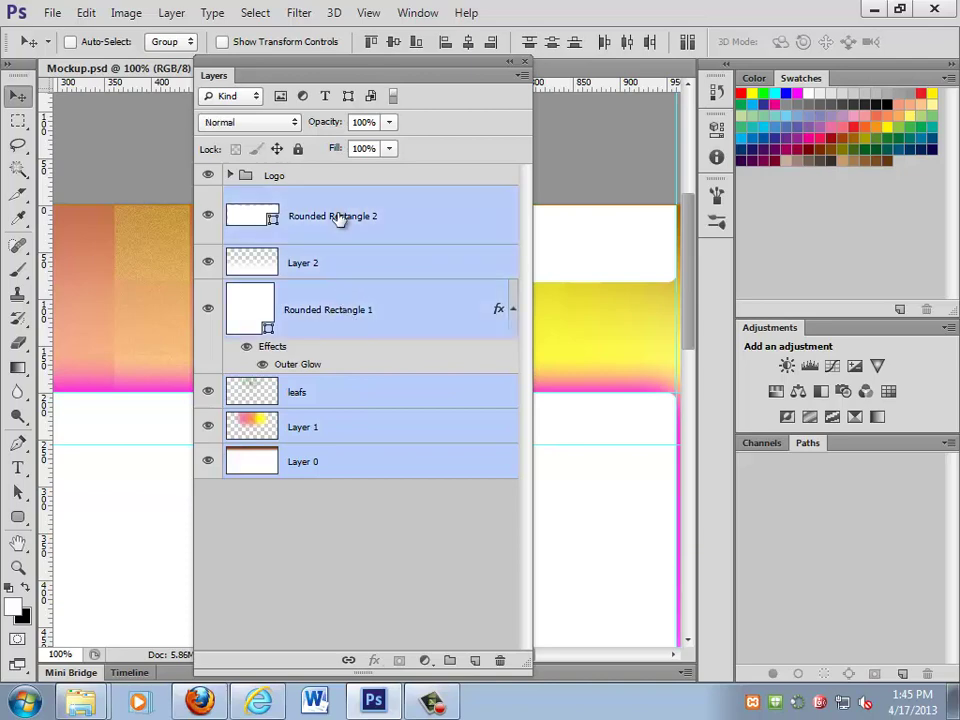
pyautogui.click(449, 661)
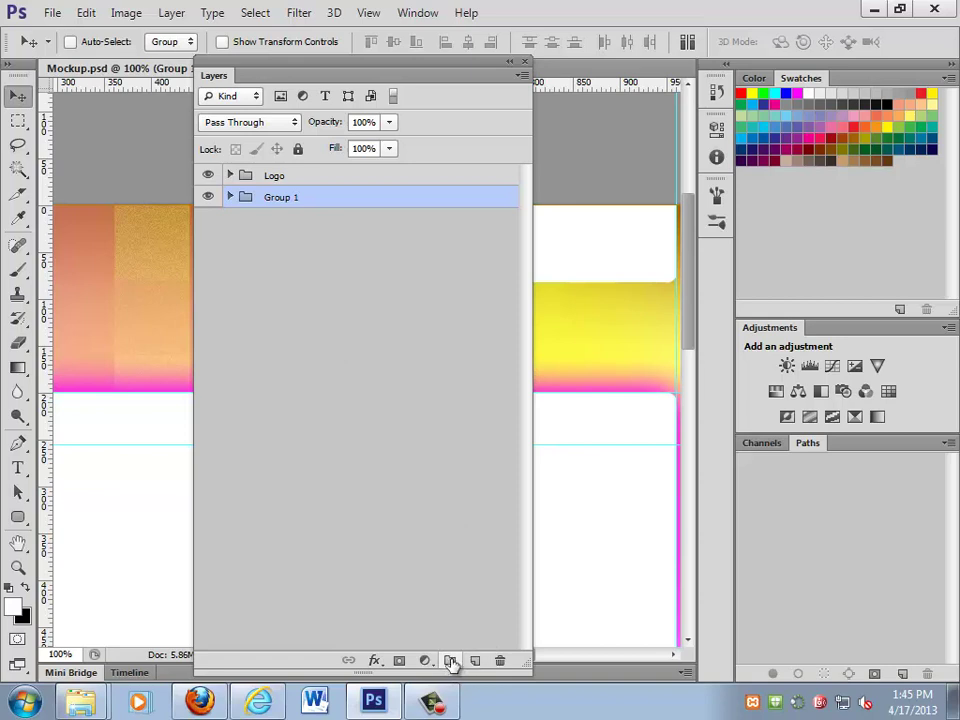
pyautogui.doubleClick(283, 197)
pyautogui.write('Background')
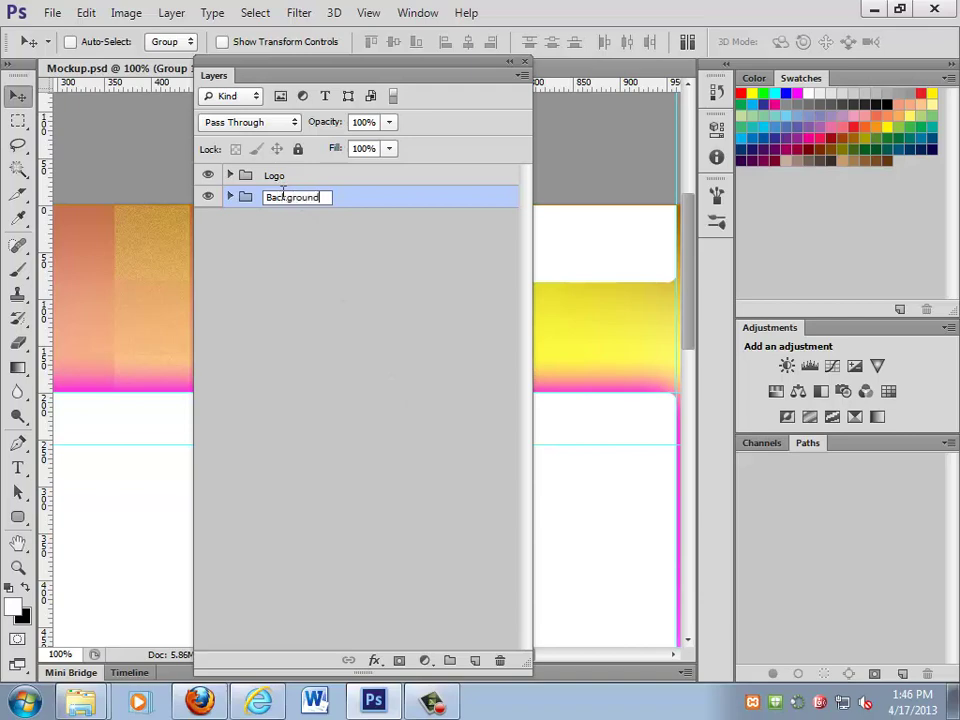
pyautogui.press('Return')
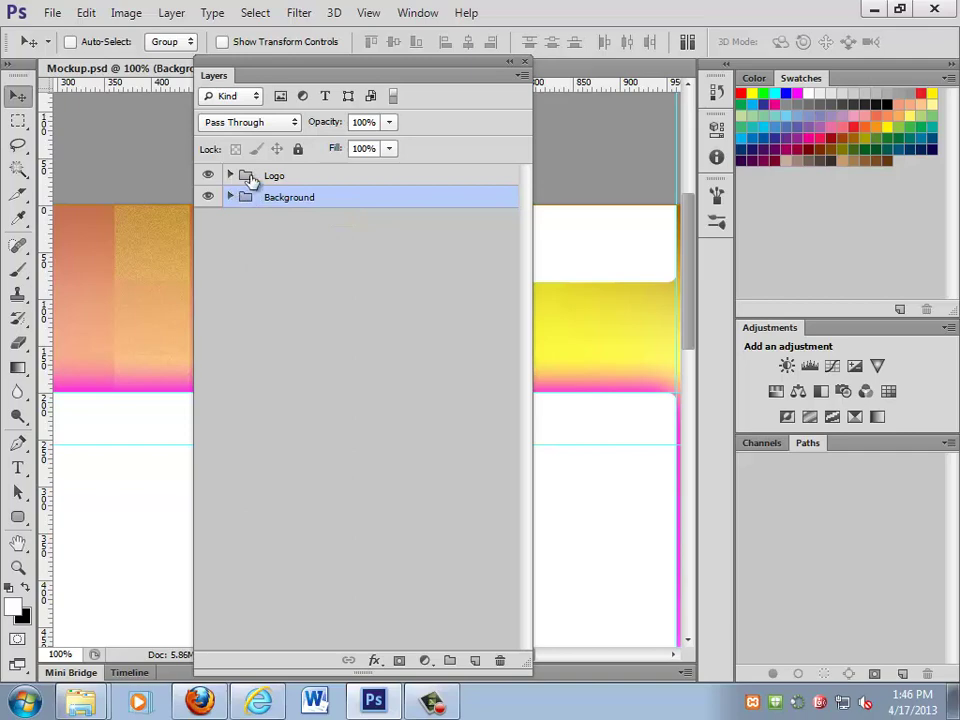
# - Open the Layer Style dialog for the Logo group
pyautogui.doubleClick(250, 178)
pyautogui.press('Escape')
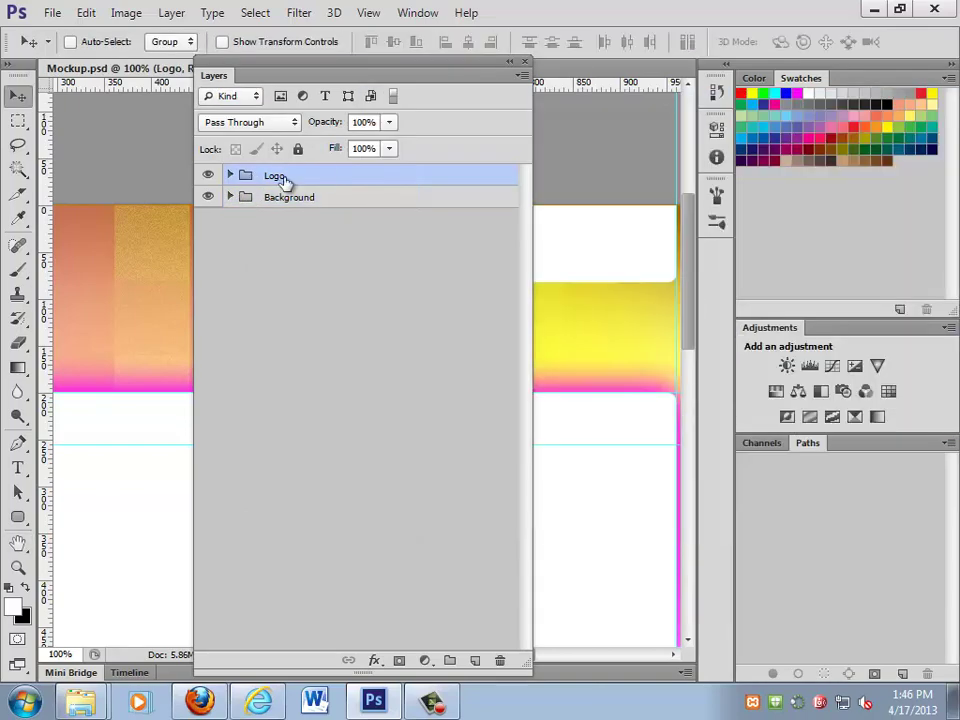
pyautogui.doubleClick(283, 178)
pyautogui.doubleClick(350, 180)
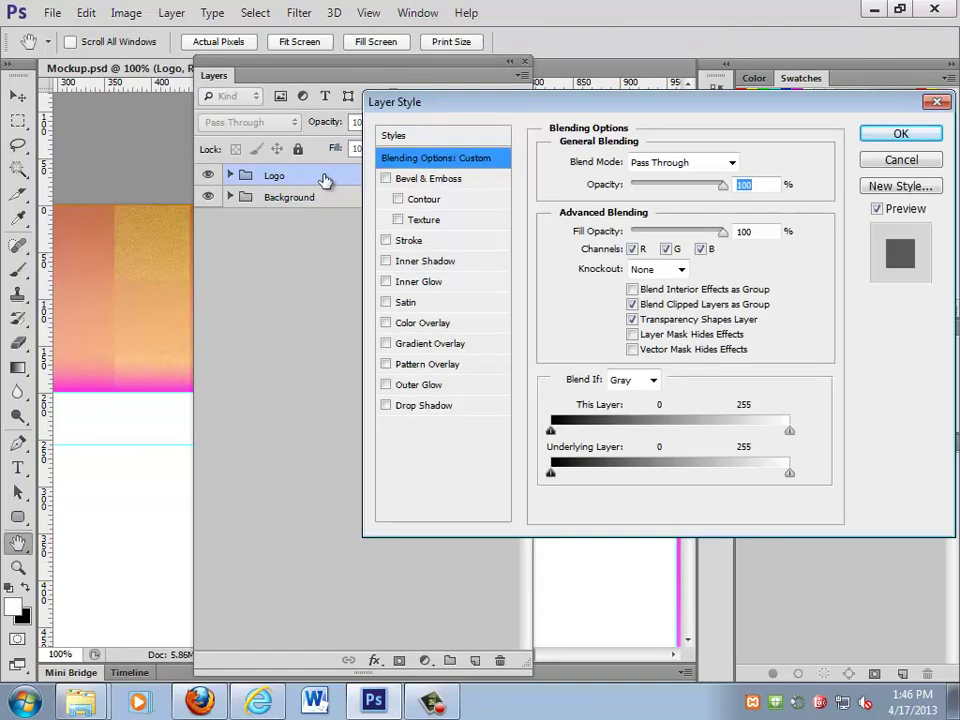
# - Mark Logo red and Background orange from the eye-column menu, then expand and collapse both to check
pyautogui.press('Escape')
pyautogui.rightClick(326, 178)
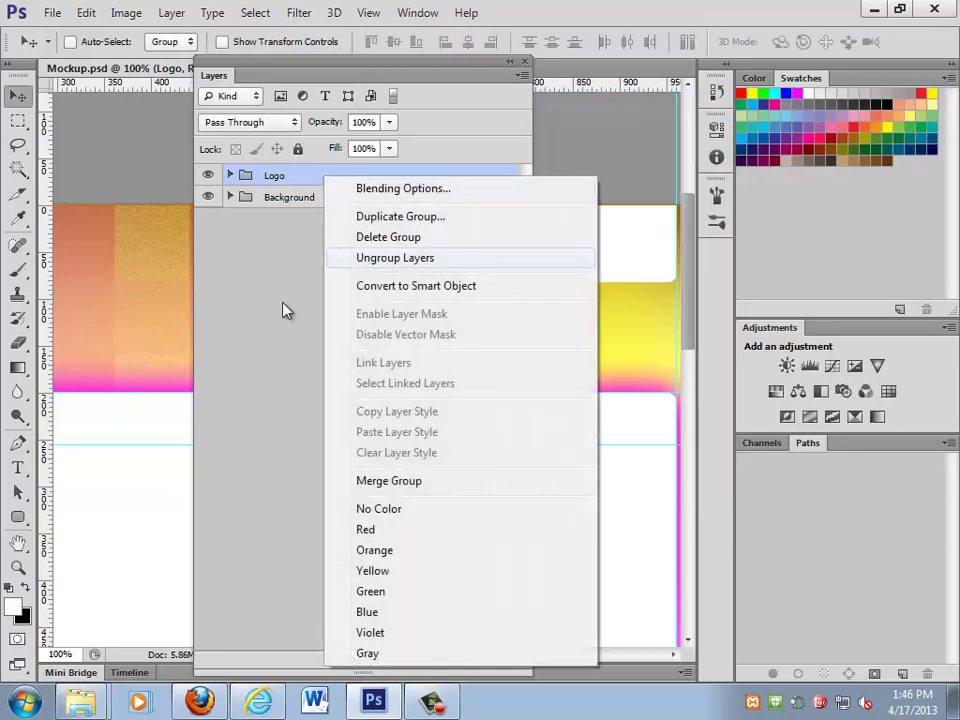
pyautogui.click(246, 178)
pyautogui.rightClick(246, 178)
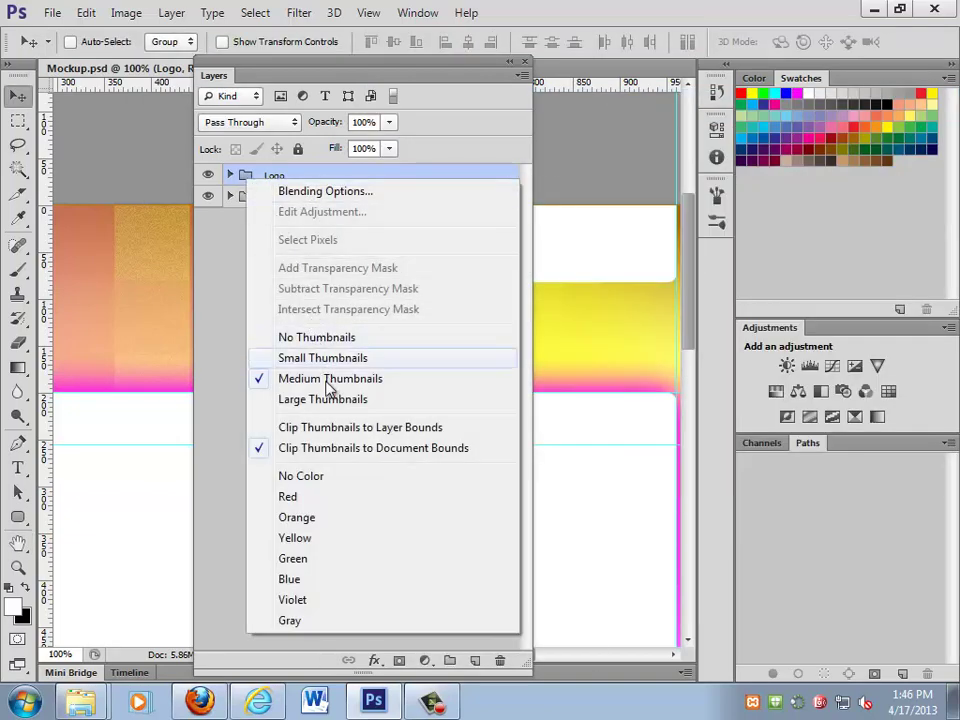
pyautogui.click(310, 500)
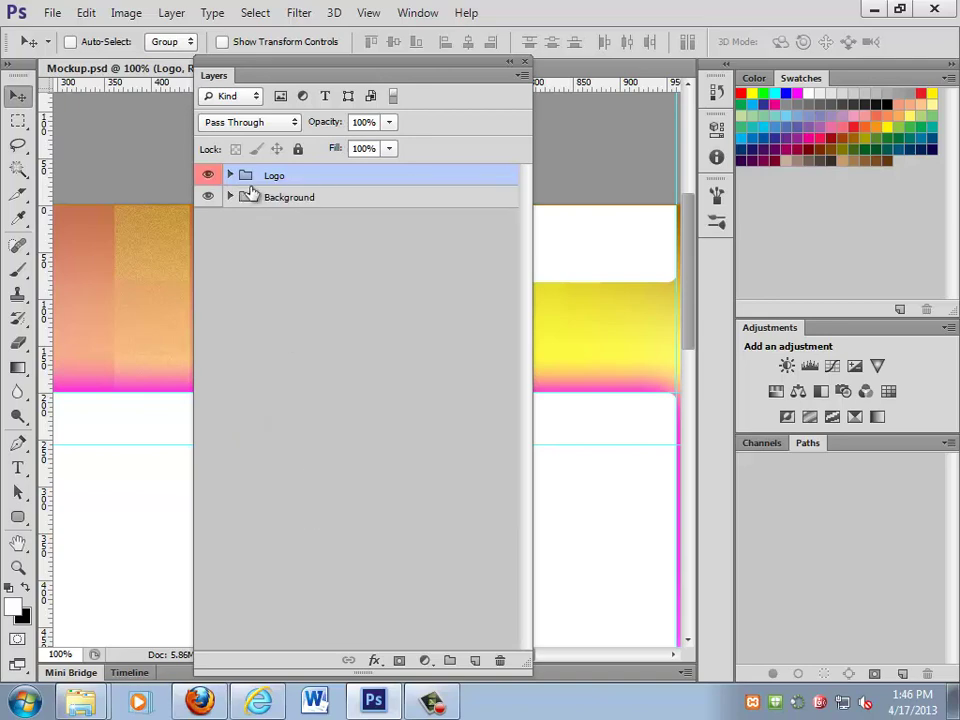
pyautogui.rightClick(247, 198)
pyautogui.click(310, 542)
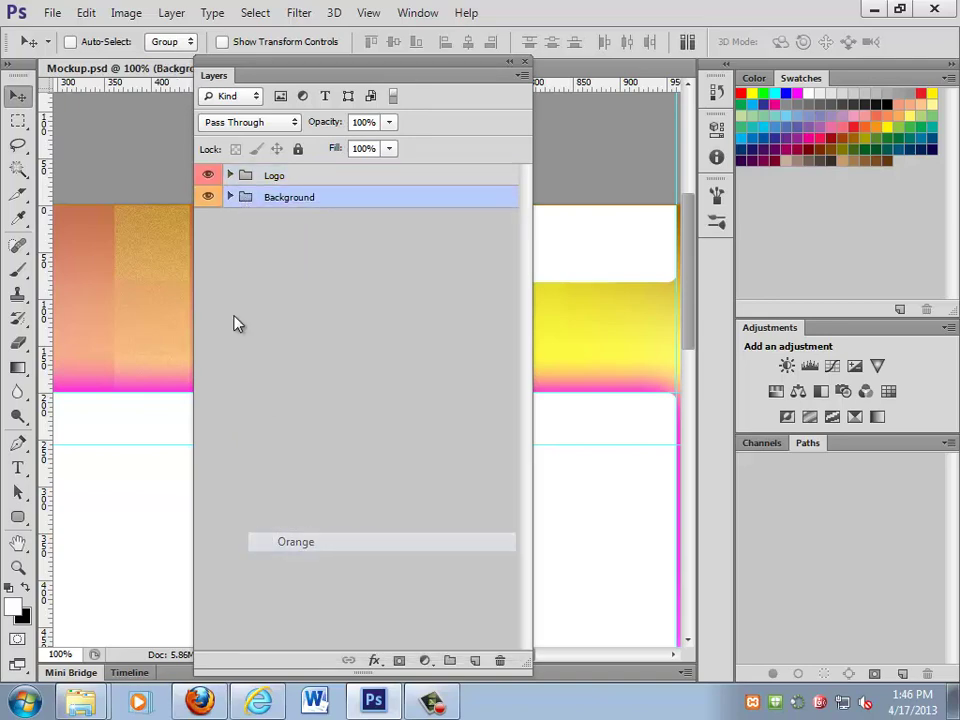
pyautogui.click(230, 197)
pyautogui.click(230, 175)
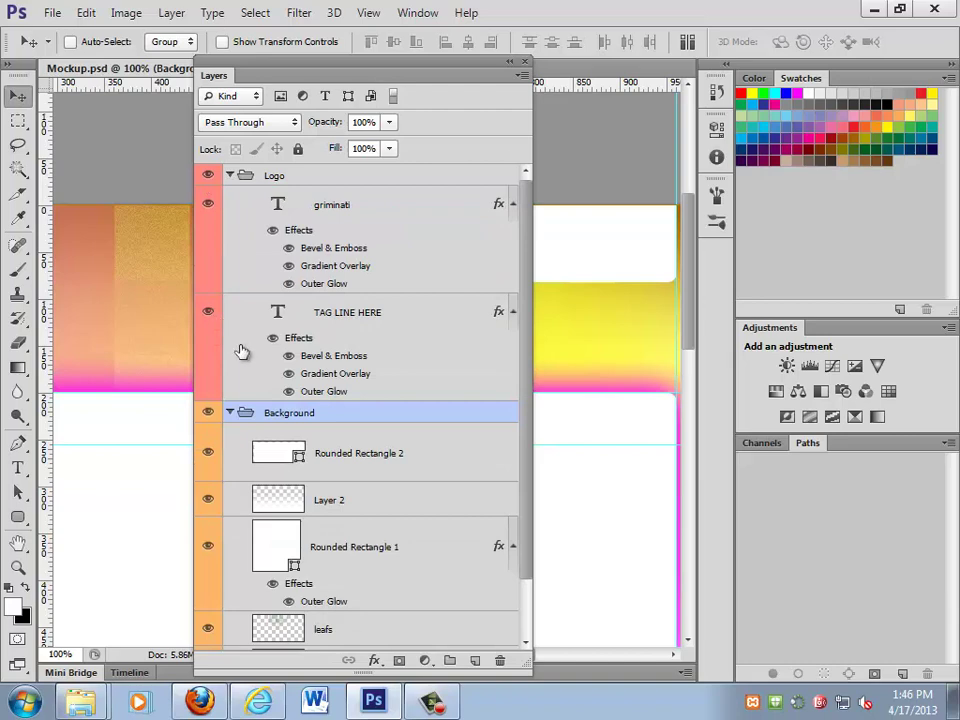
pyautogui.click(230, 412)
pyautogui.click(230, 176)
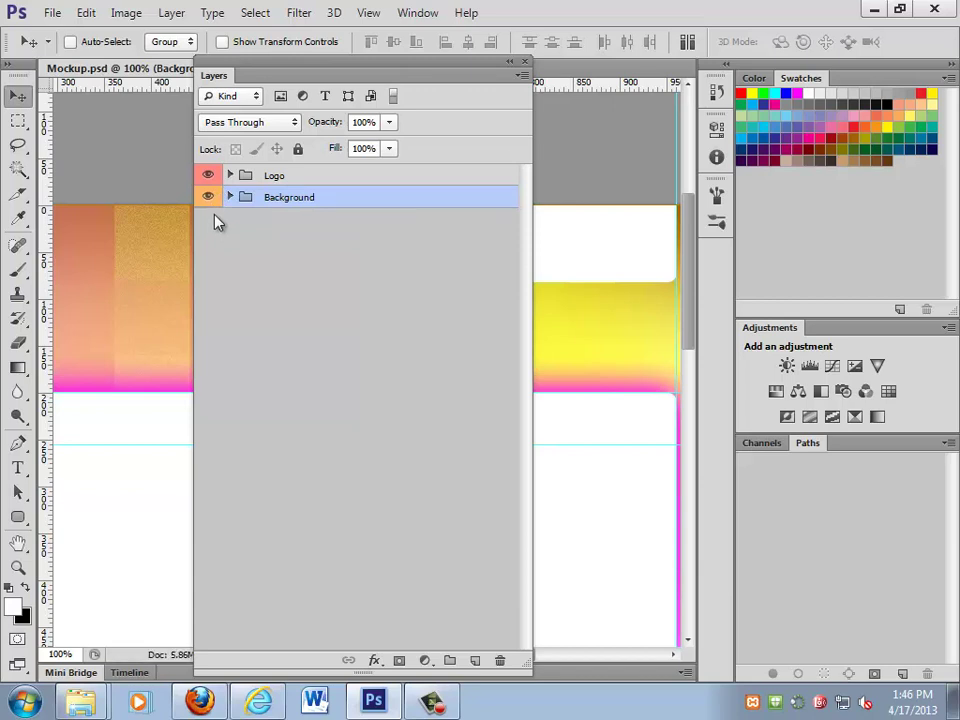
# - Move Rounded Rectangle 2 out of the Background group to the top of the stack
pyautogui.click(273, 178)
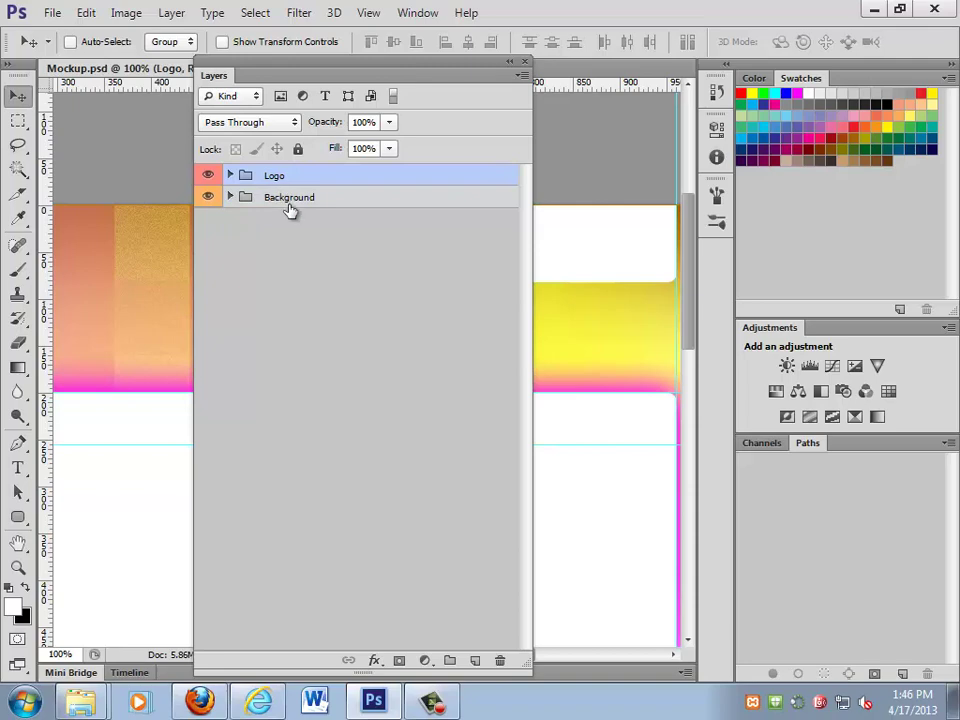
pyautogui.click(231, 176)
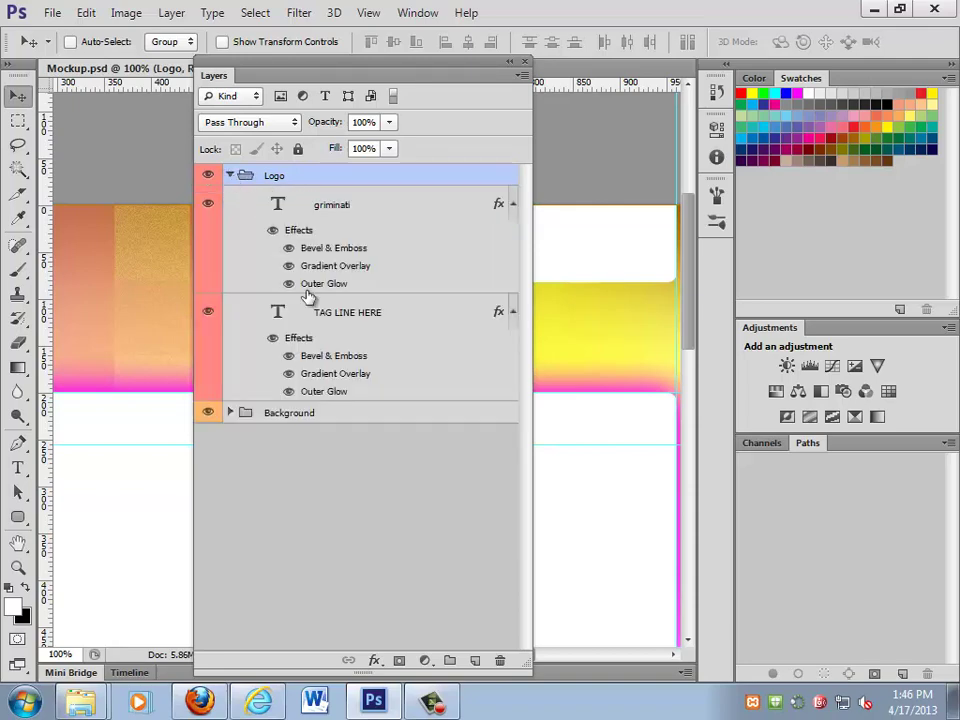
pyautogui.click(234, 414)
pyautogui.click(231, 413)
pyautogui.moveTo(278, 452); pyautogui.dragTo(332, 170)
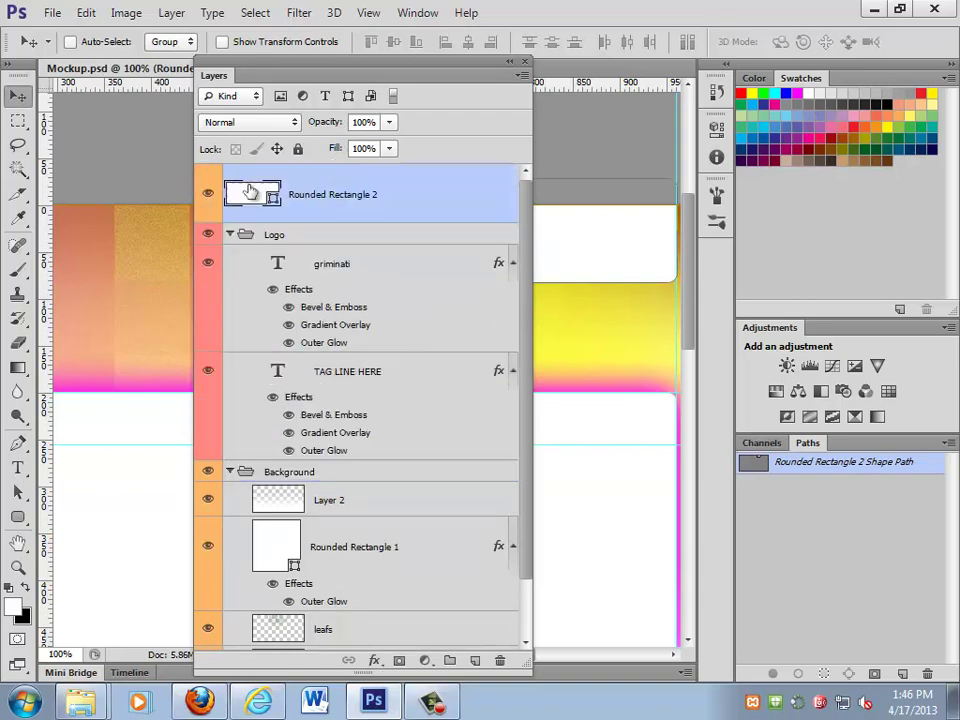
pyautogui.click(230, 234)
pyautogui.click(230, 256)
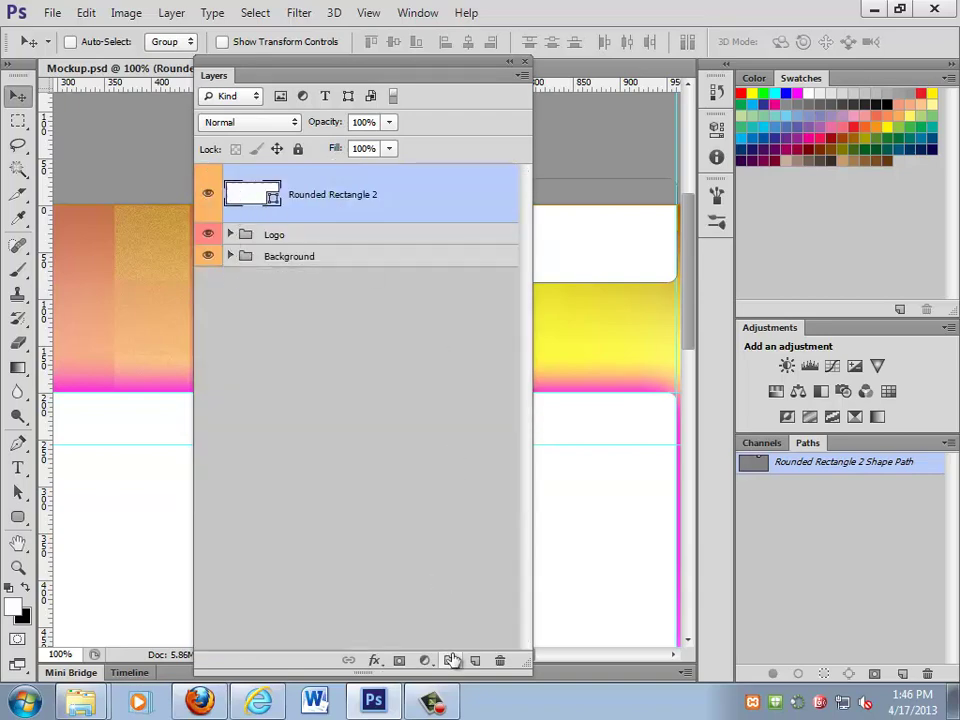
# - Create a new group and begin naming it Sign Up
pyautogui.click(450, 660)
pyautogui.doubleClick(293, 177)
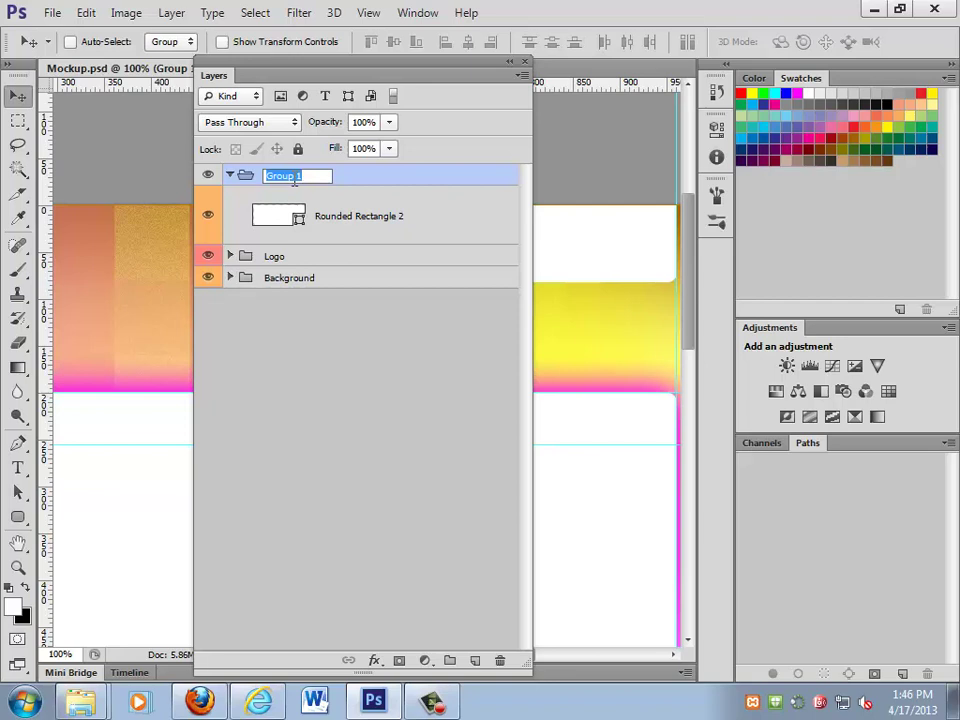
pyautogui.write('Sign Up')
# - Finish naming the Sign Up group, place Rounded Rectangle 2 in it, and colour-code it blue
pyautogui.press('Return')
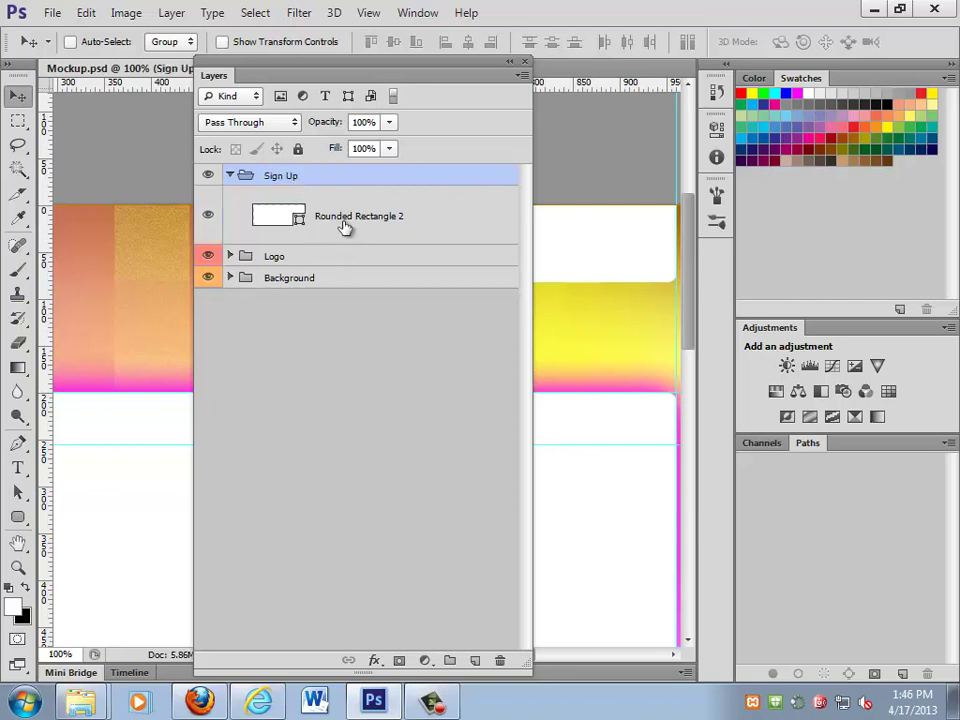
pyautogui.moveTo(310, 226); pyautogui.dragTo(224, 180)
pyautogui.rightClick(245, 176)
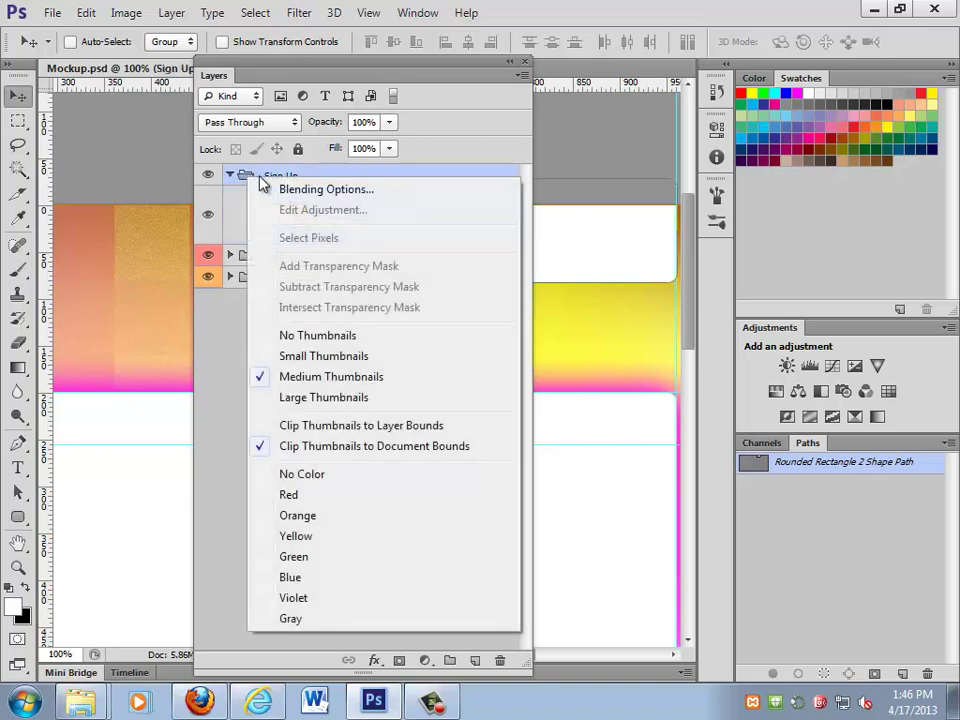
pyautogui.click(312, 577)
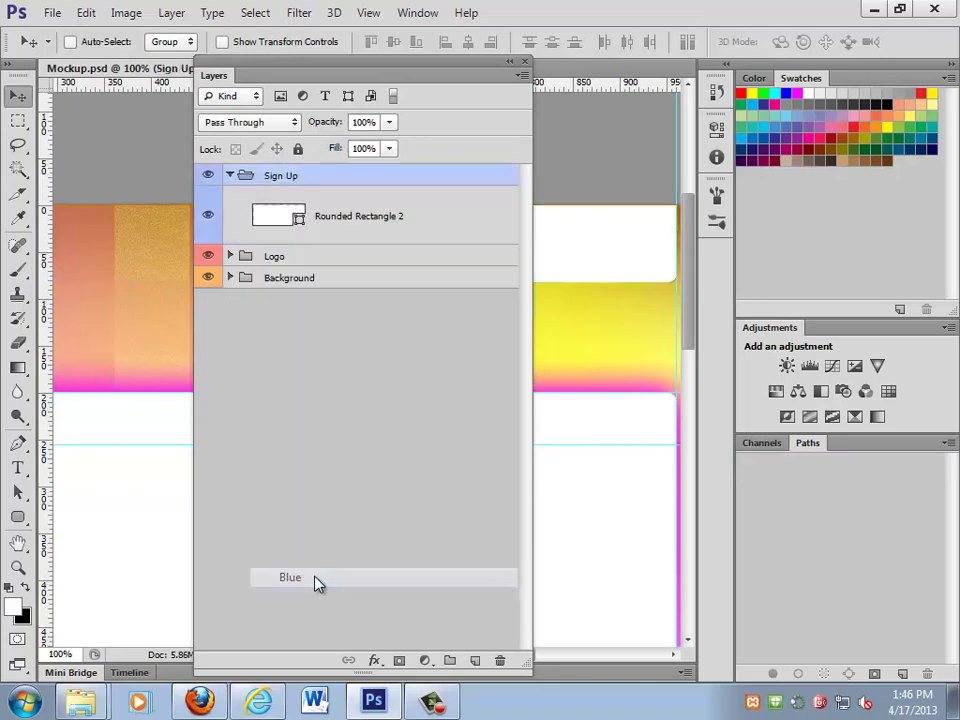
pyautogui.click(230, 175)
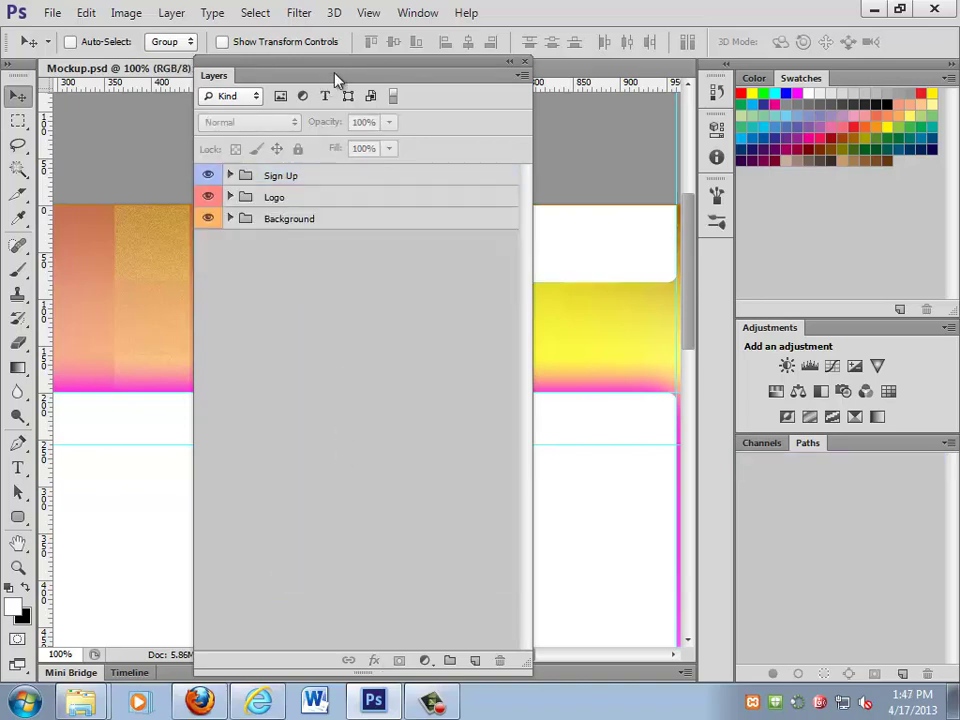
# - Shrink the floating Layers panel and dock it beside Channels and Paths on the right
pyautogui.moveTo(533, 672); pyautogui.dragTo(401, 268)
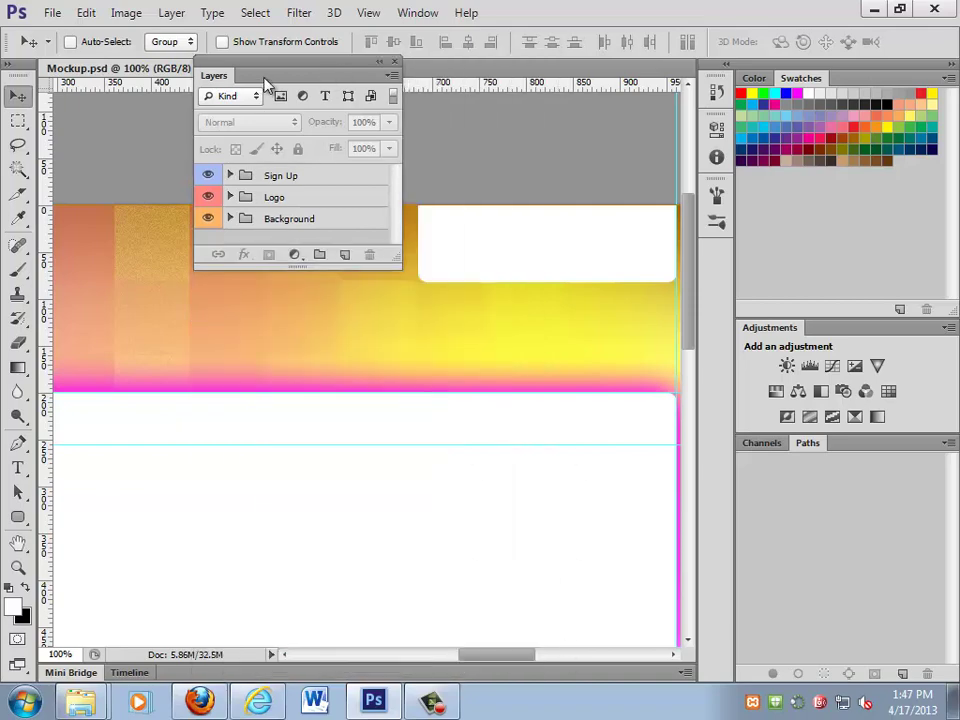
pyautogui.moveTo(268, 86); pyautogui.dragTo(846, 662)
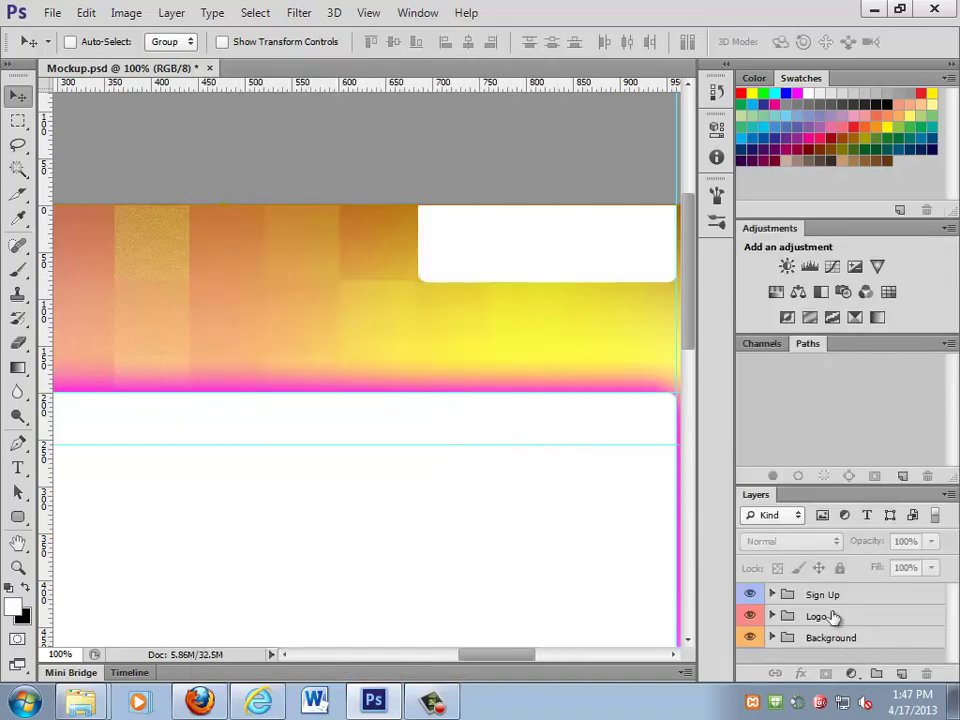
pyautogui.moveTo(765, 497); pyautogui.dragTo(845, 345)
pyautogui.click(583, 242)
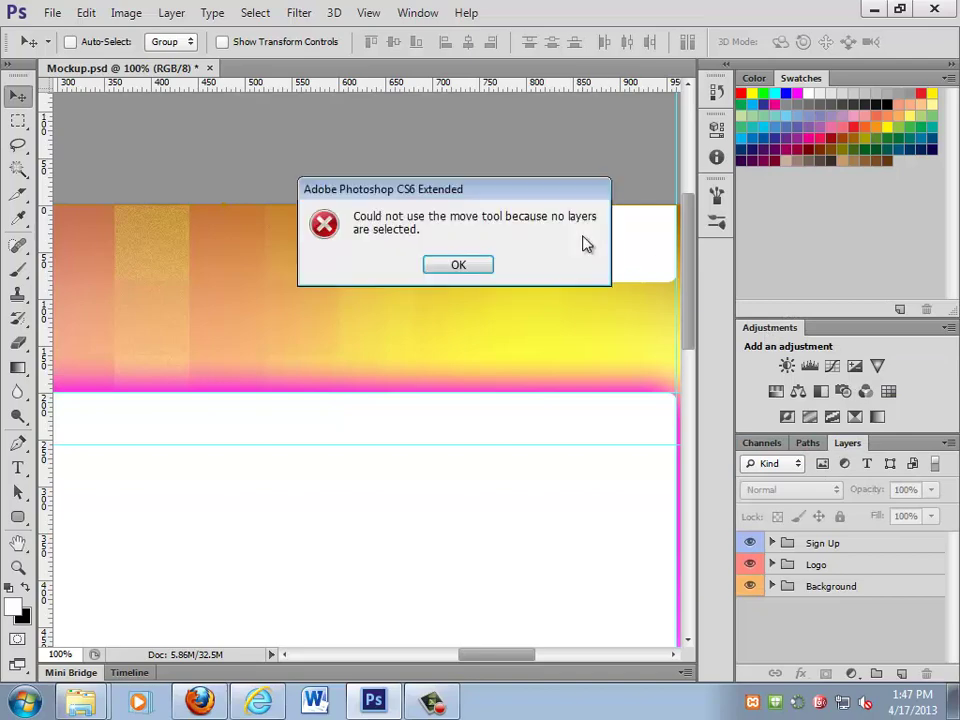
pyautogui.click(454, 264)
pyautogui.moveTo(566, 328); pyautogui.dragTo(389, 306)
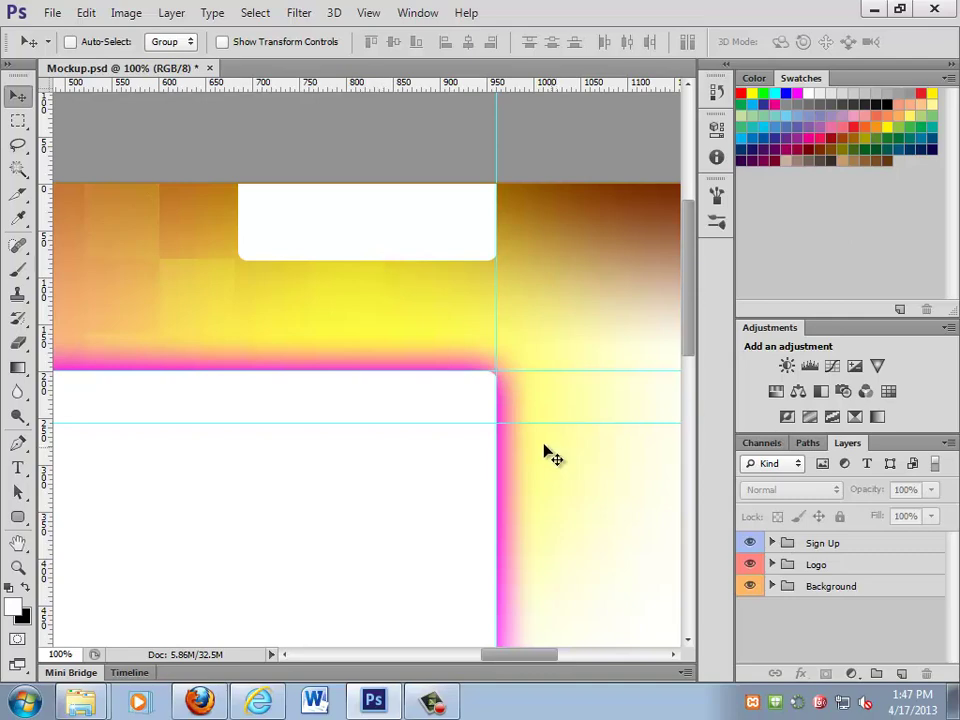
# - Collapse Adjustments, enlarge the layers area, and expand the Background and Sign Up groups
pyautogui.click(772, 586)
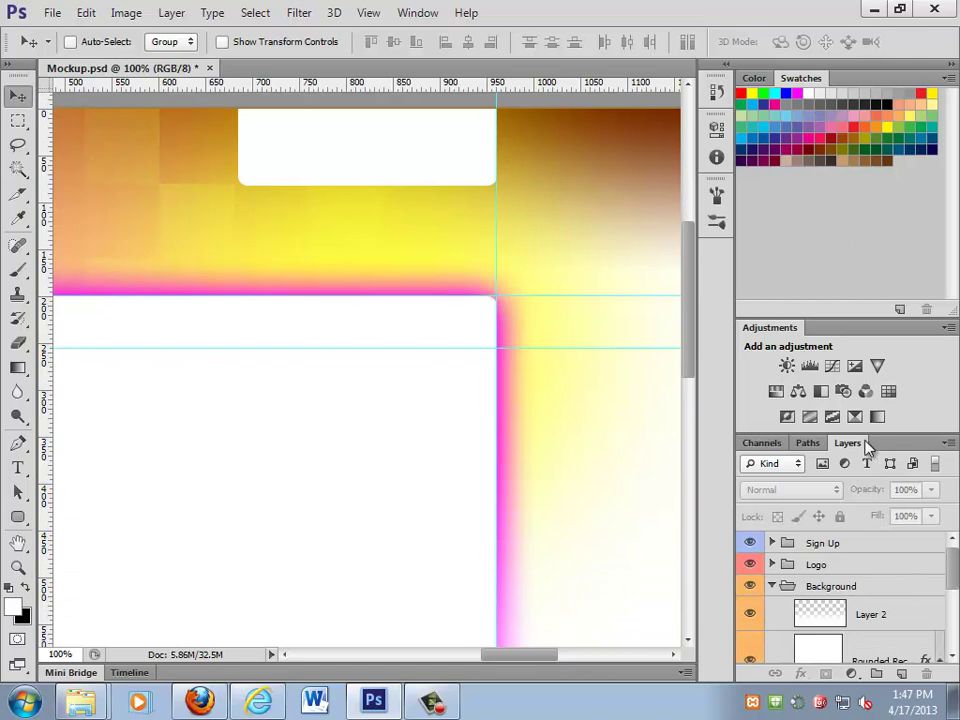
pyautogui.doubleClick(793, 327)
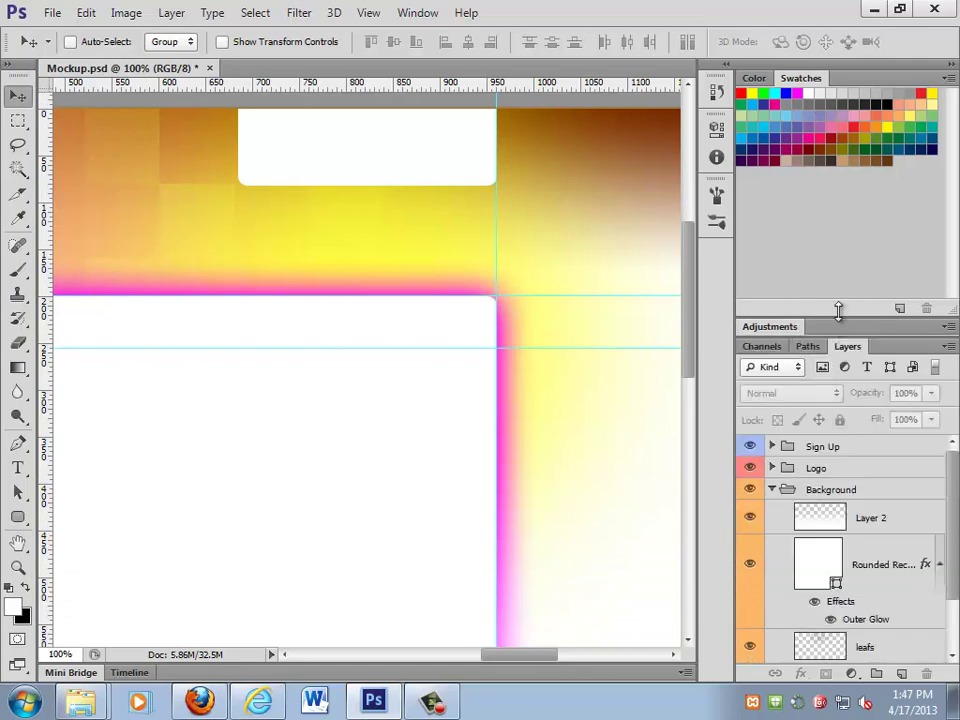
pyautogui.moveTo(840, 315); pyautogui.dragTo(845, 184)
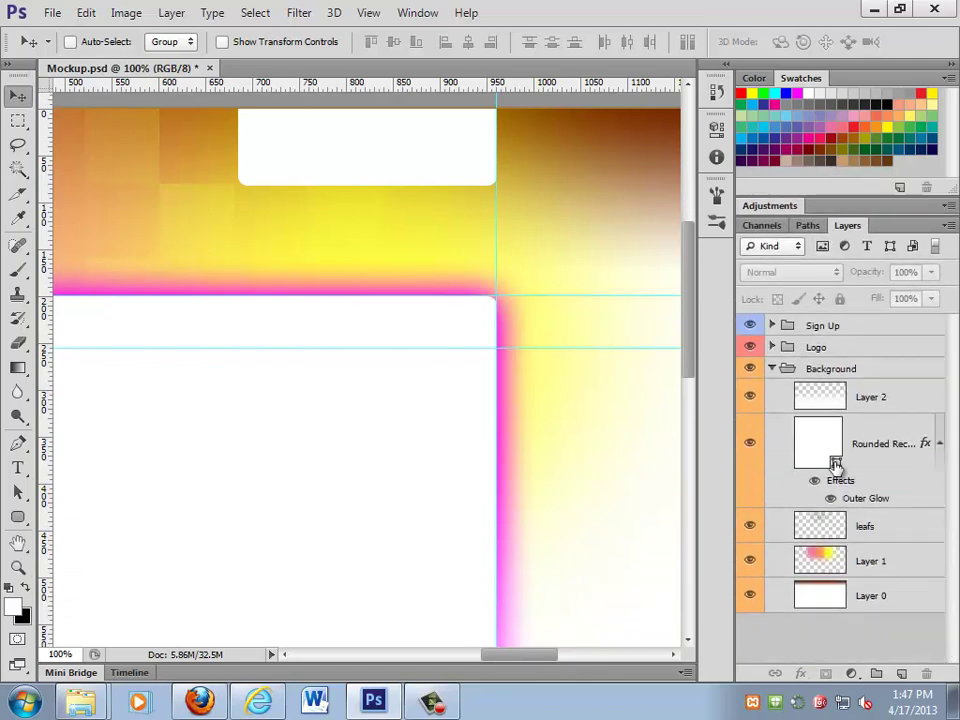
pyautogui.click(860, 502)
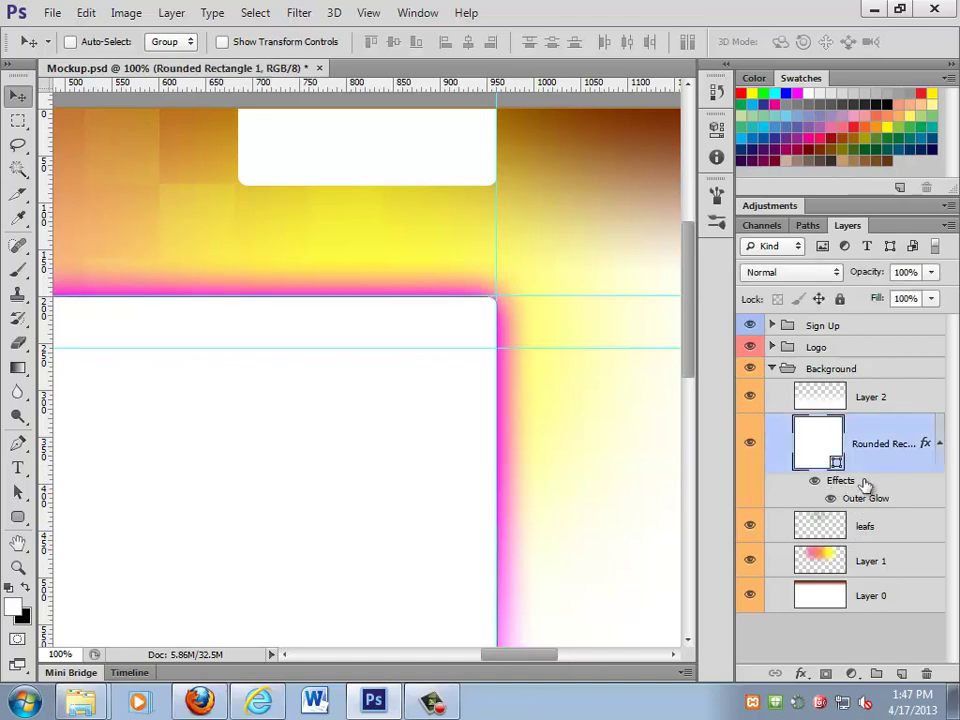
pyautogui.click(771, 325)
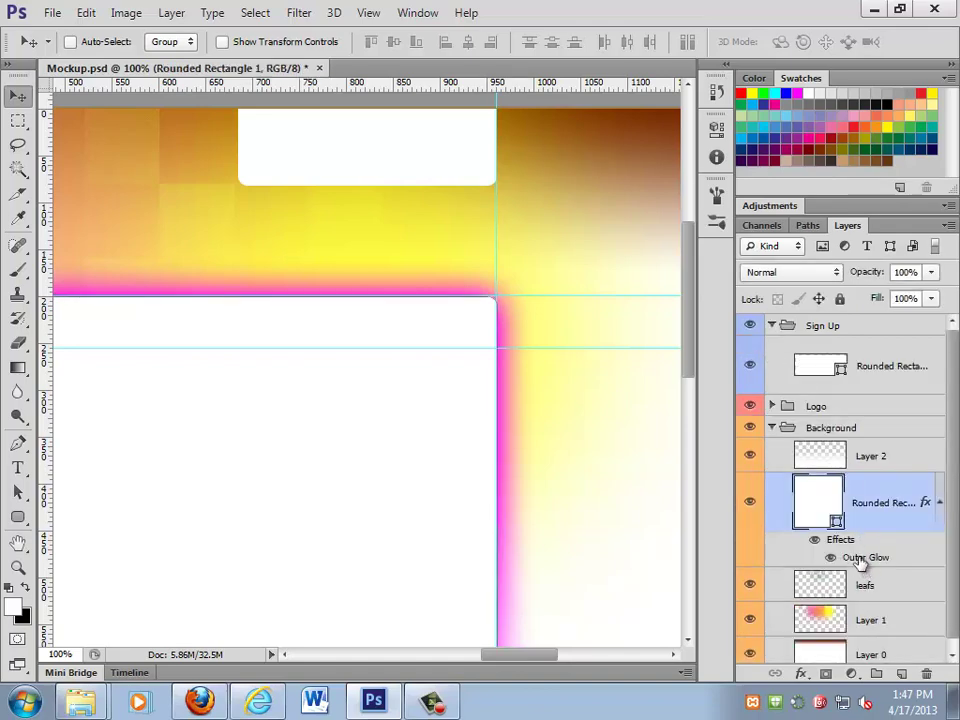
# - Copy Rounded Rectangle 1's outer glow to Rounded Rectangle 2, set to 66% opacity and 32 px
pyautogui.moveTo(860, 560); pyautogui.dragTo(863, 370)
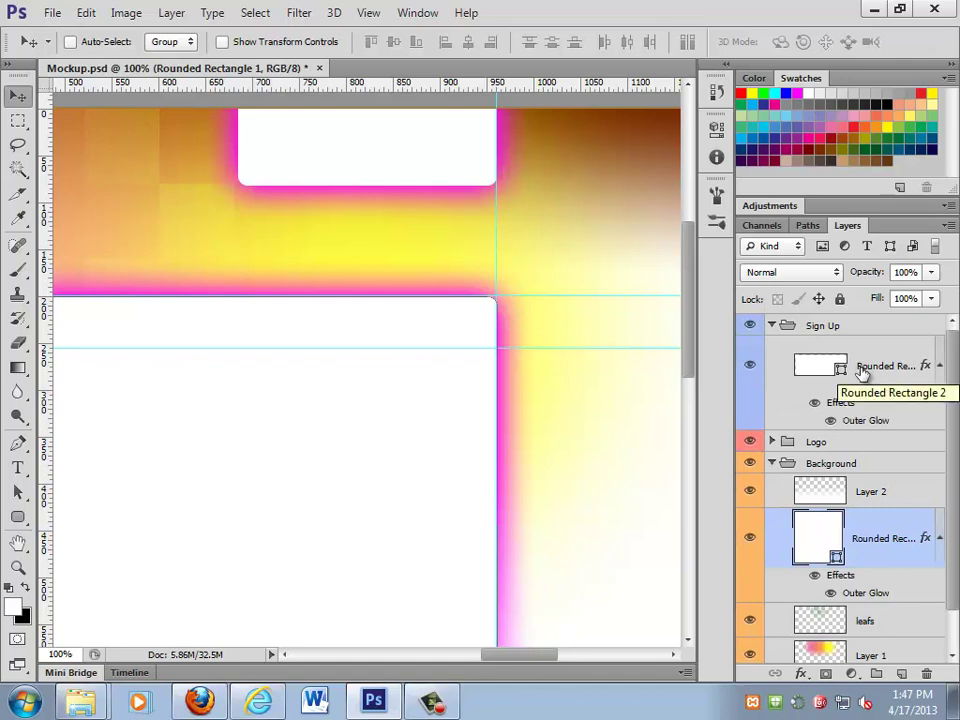
pyautogui.doubleClick(864, 420)
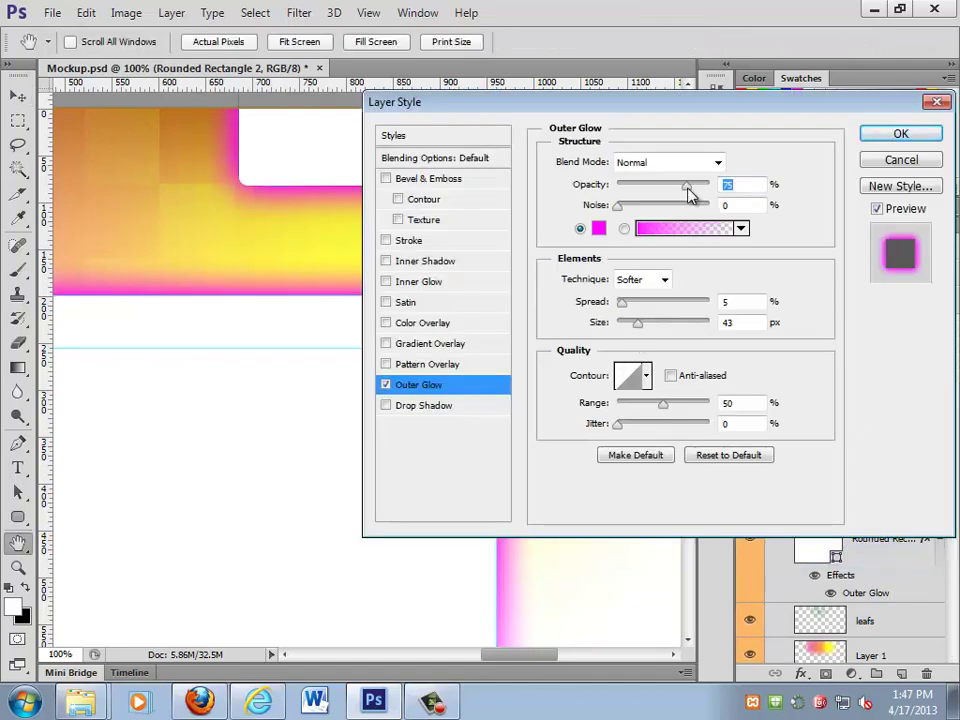
pyautogui.moveTo(689, 191); pyautogui.dragTo(681, 189)
pyautogui.moveTo(640, 323); pyautogui.dragTo(622, 323)
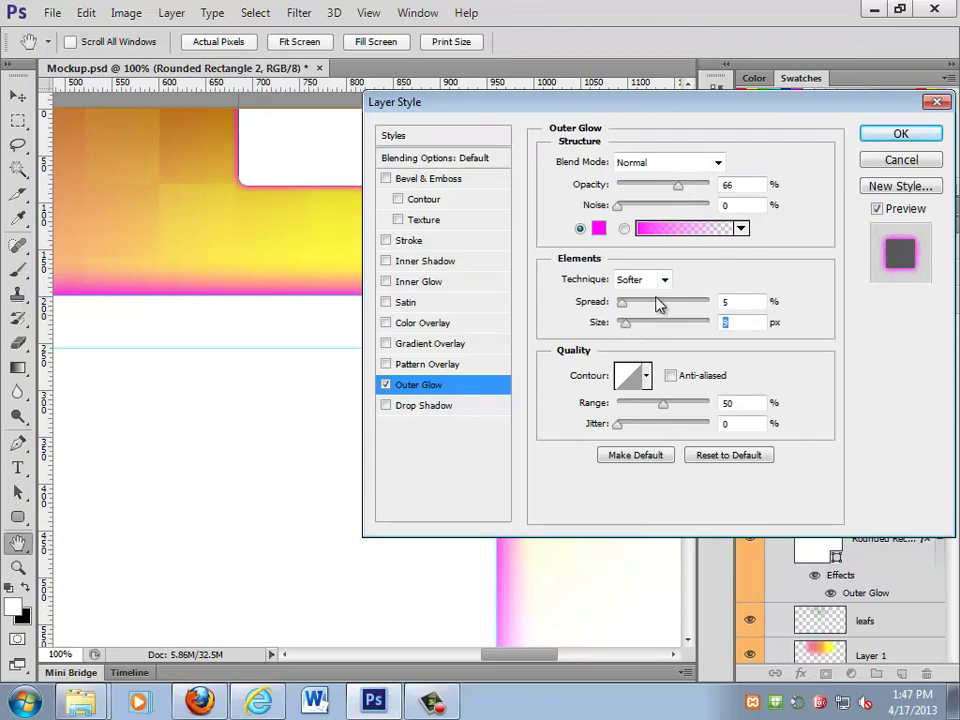
pyautogui.click(884, 133)
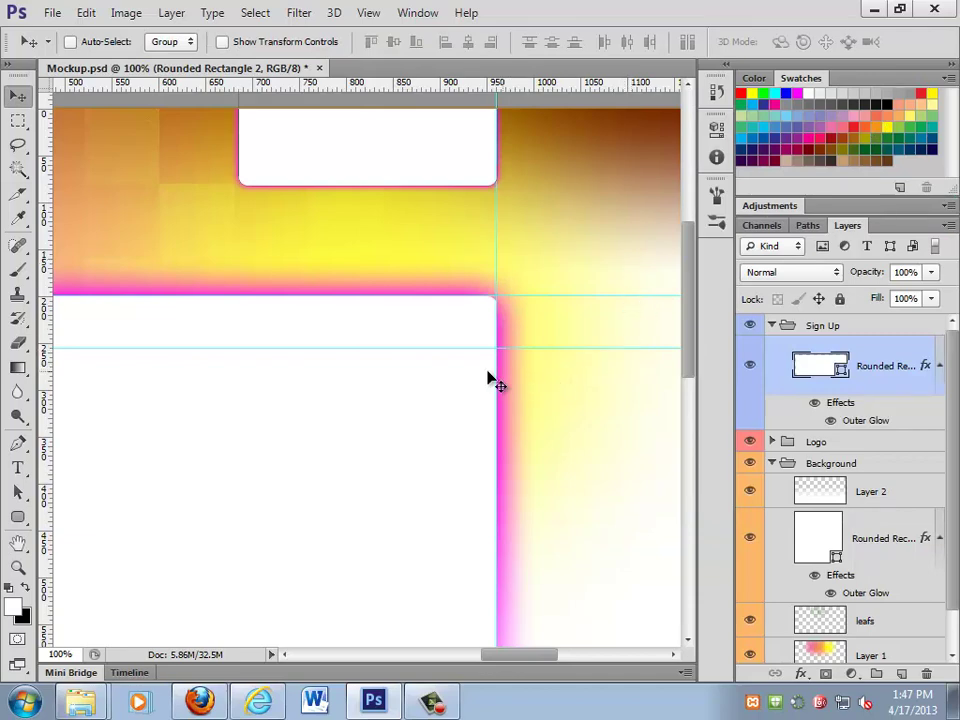
# - Add a text layer with the label text in the top white tab inside the Sign Up group
pyautogui.click(17, 468)
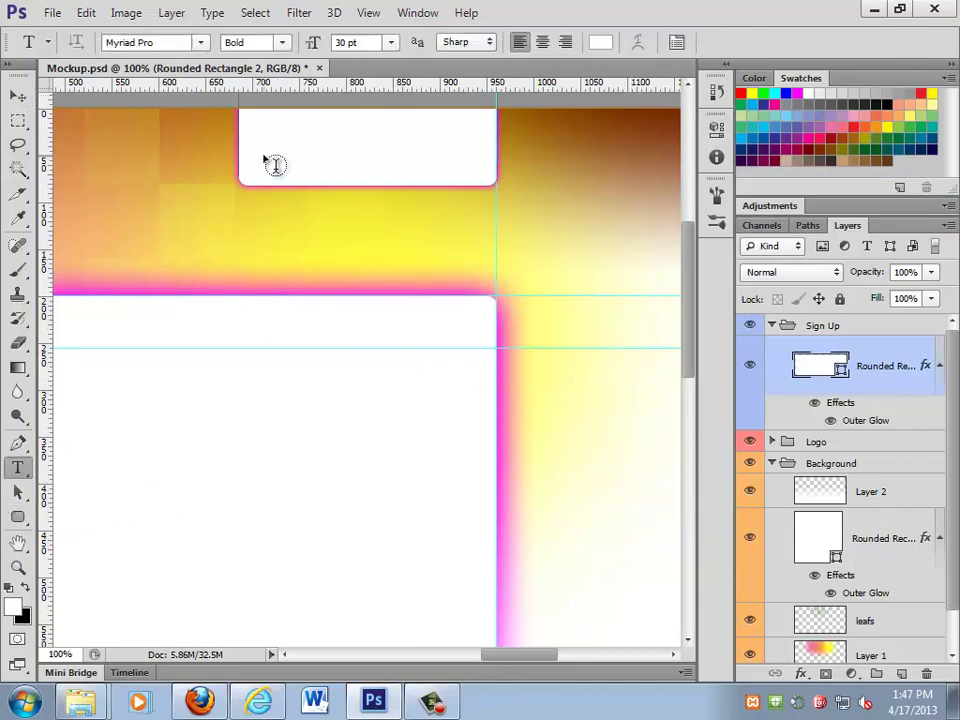
pyautogui.click(17, 95)
pyautogui.click(853, 328)
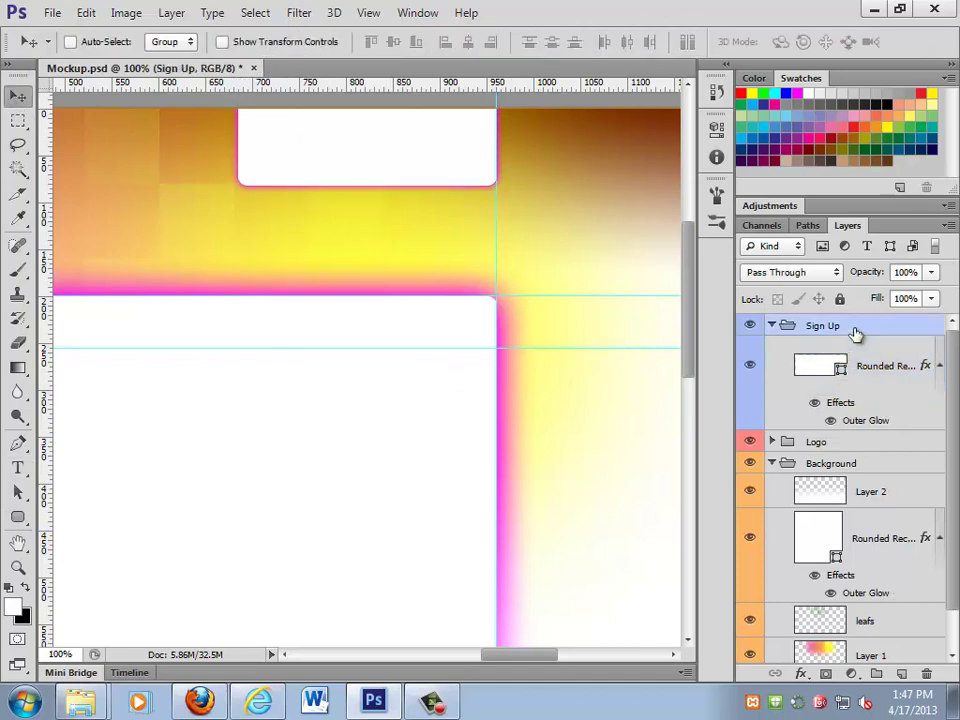
pyautogui.press('t')
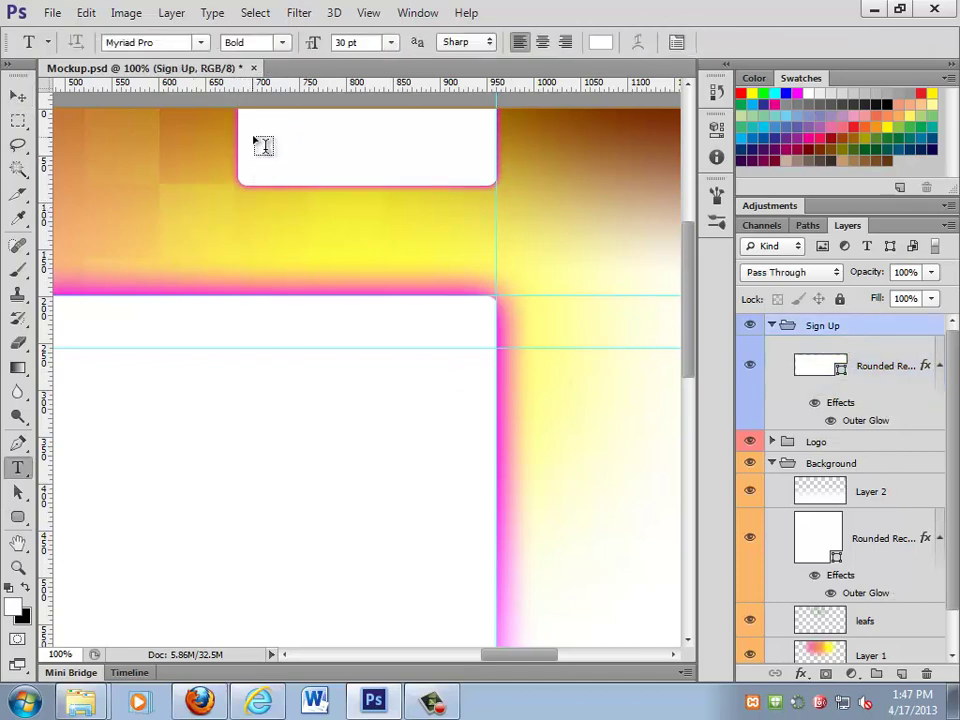
pyautogui.click(268, 140)
pyautogui.write('ign Up')
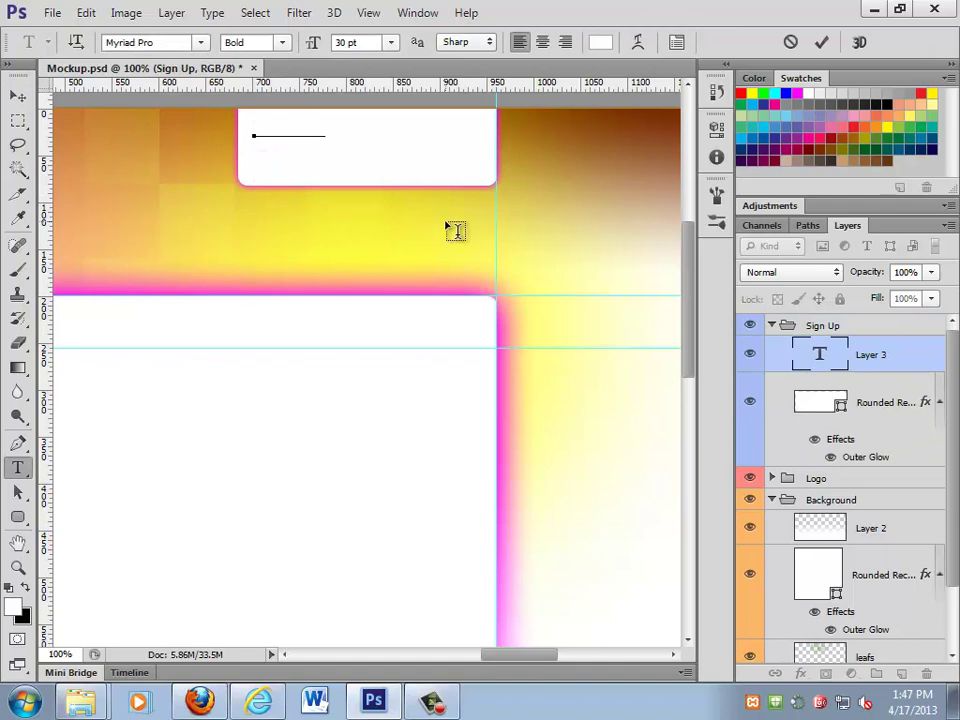
pyautogui.write(' Today')
# - Colour all of the label text pure red (ff0000)
pyautogui.hotkey('ctrl', 'a')
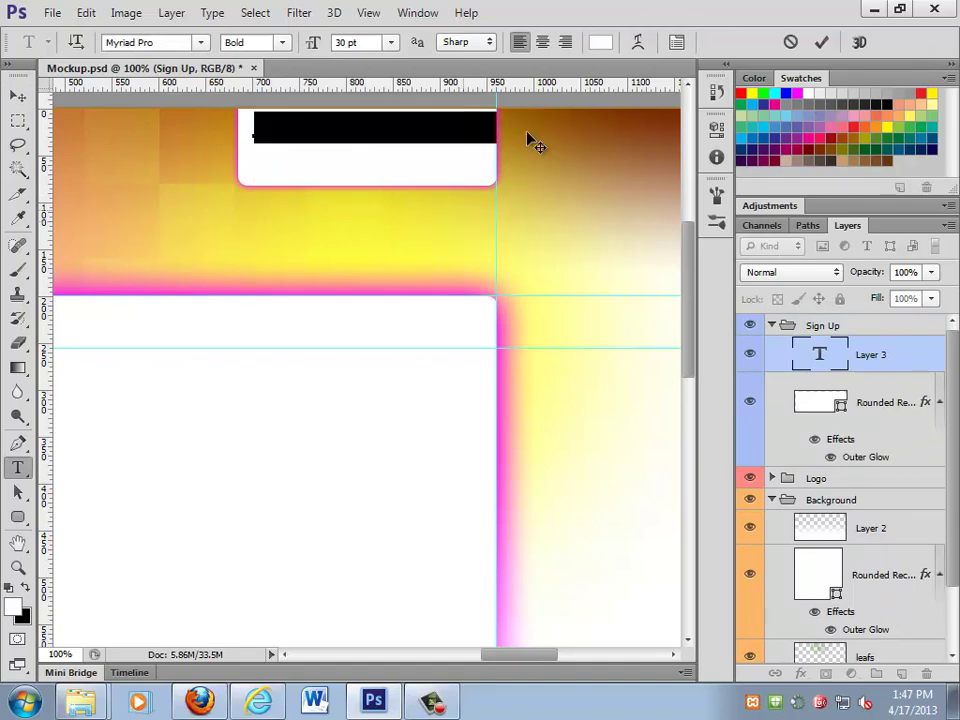
pyautogui.click(599, 42)
pyautogui.click(448, 321)
pyautogui.moveTo(448, 321); pyautogui.dragTo(611, 285)
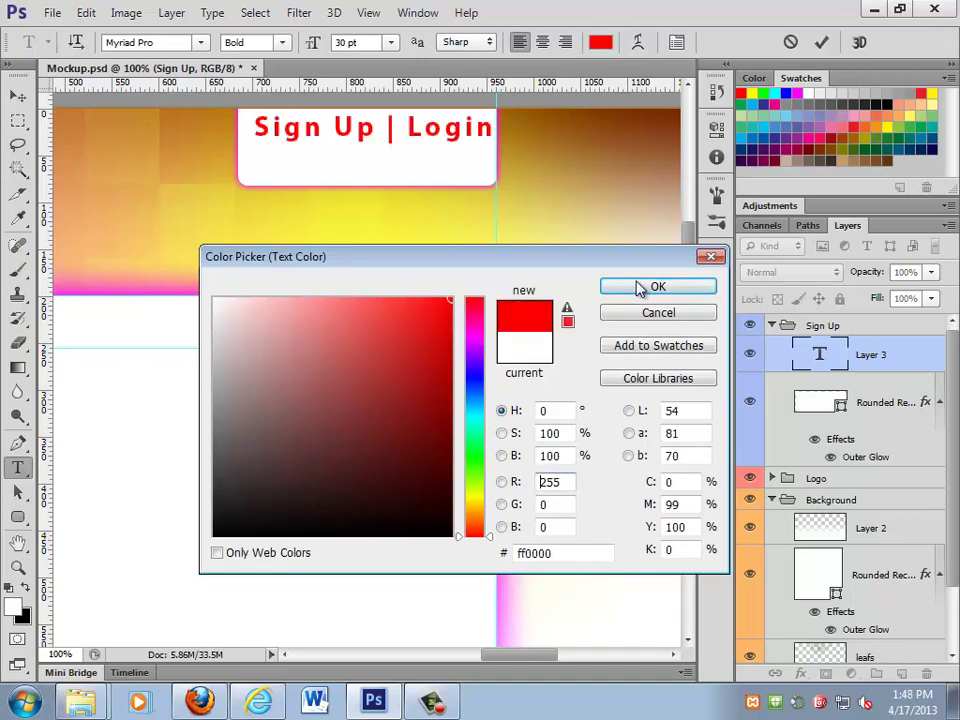
pyautogui.click(621, 284)
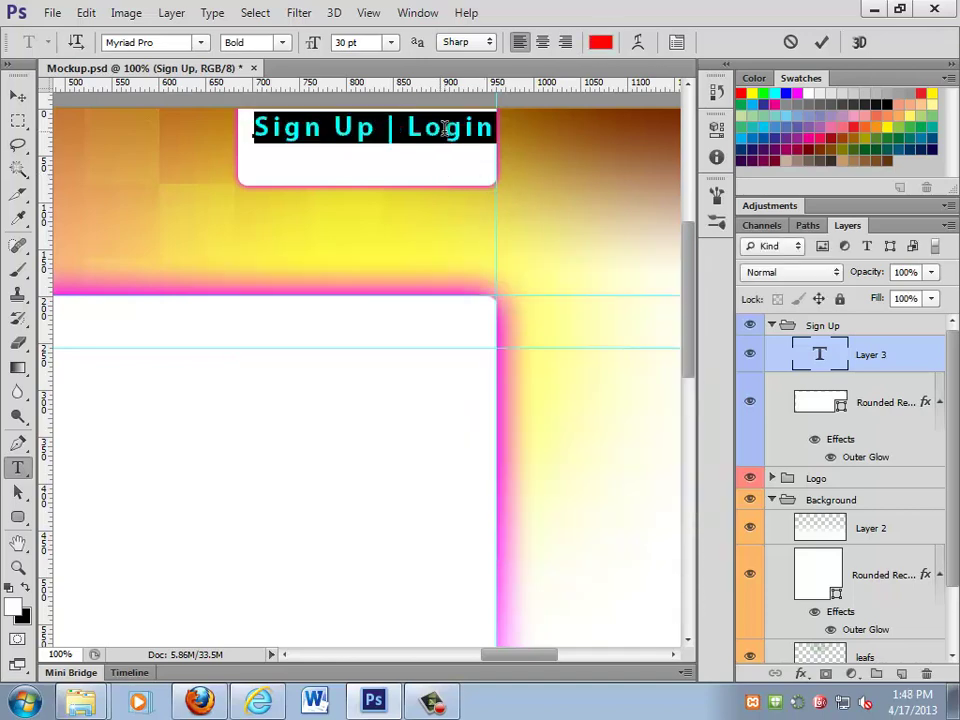
# - Set the label font to Arial at 20 pt
pyautogui.click(201, 43)
pyautogui.moveTo(404, 352); pyautogui.dragTo(430, 100)
pyautogui.click(315, 143)
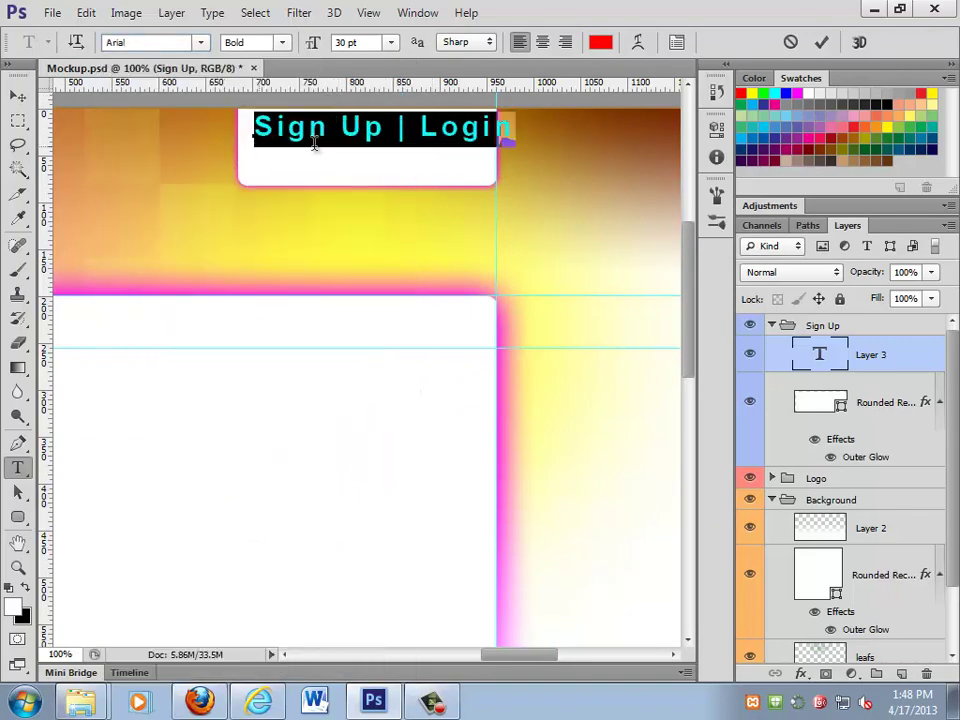
pyautogui.doubleClick(361, 41)
pyautogui.write('24')
pyautogui.press('Return')
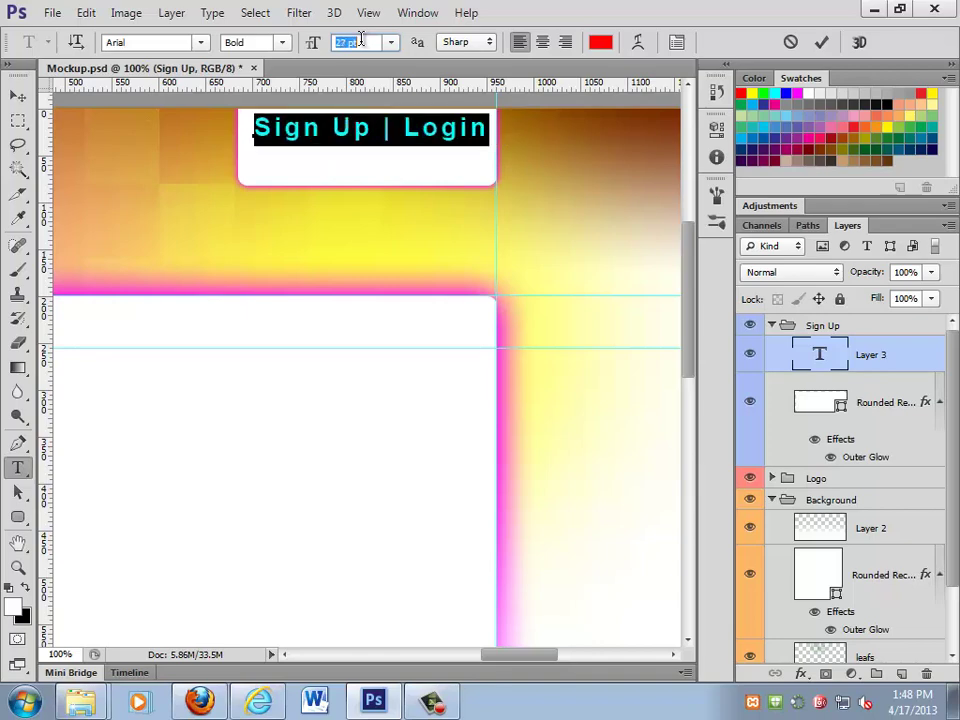
pyautogui.write('20')
pyautogui.press('Return')
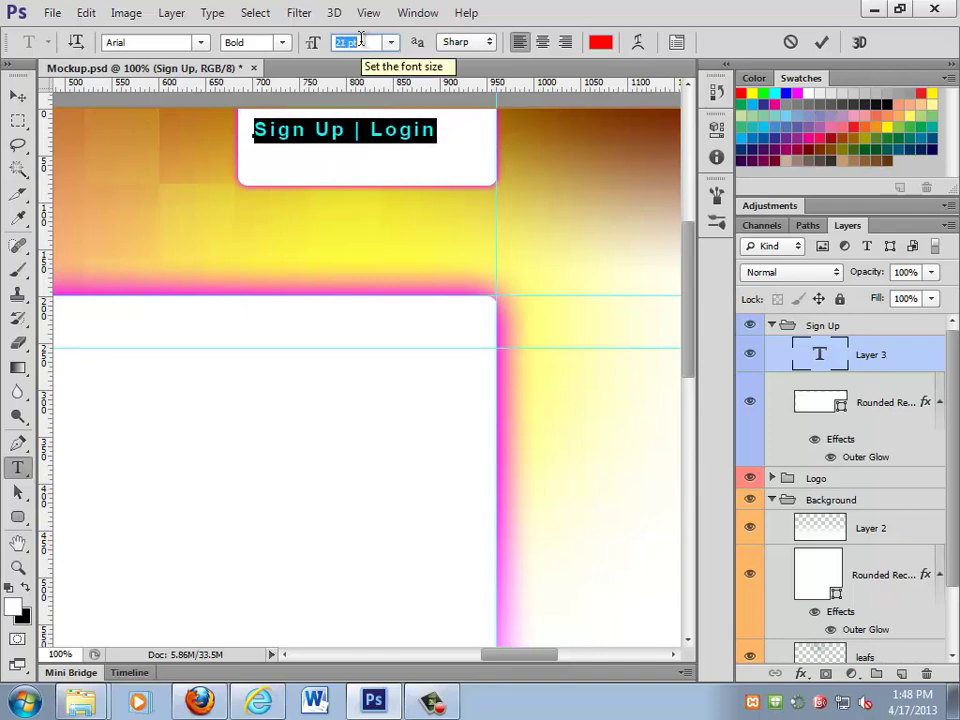
# - Nudge the label down-right in its tab and make it Arial Regular with Sharp anti-aliasing
pyautogui.click(18, 95)
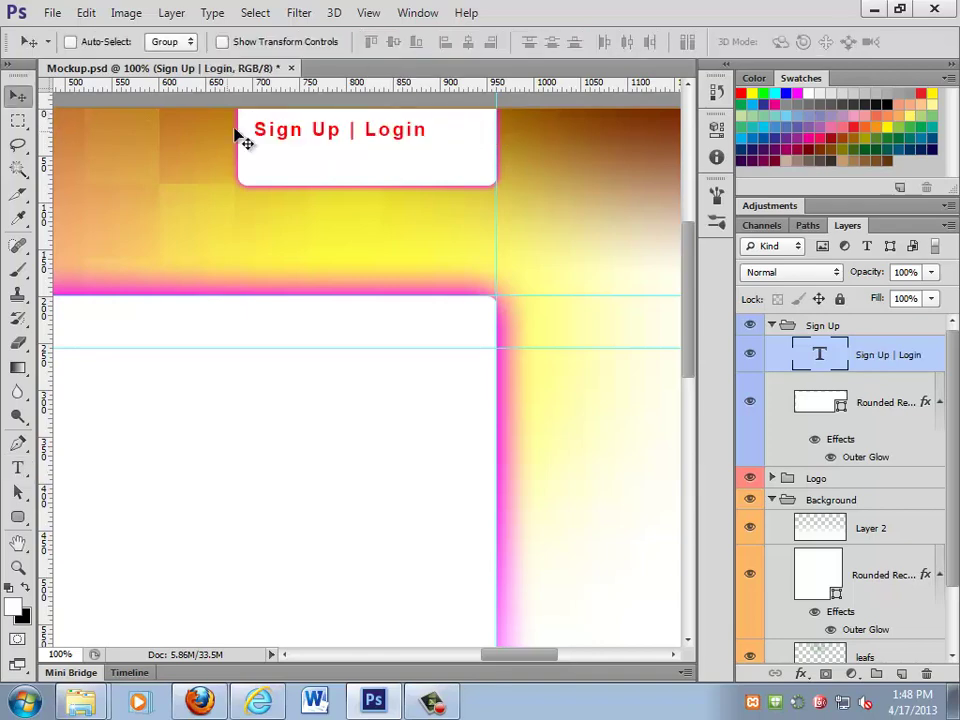
pyautogui.moveTo(281, 135); pyautogui.dragTo(311, 155)
pyautogui.press('t')
pyautogui.click(287, 150)
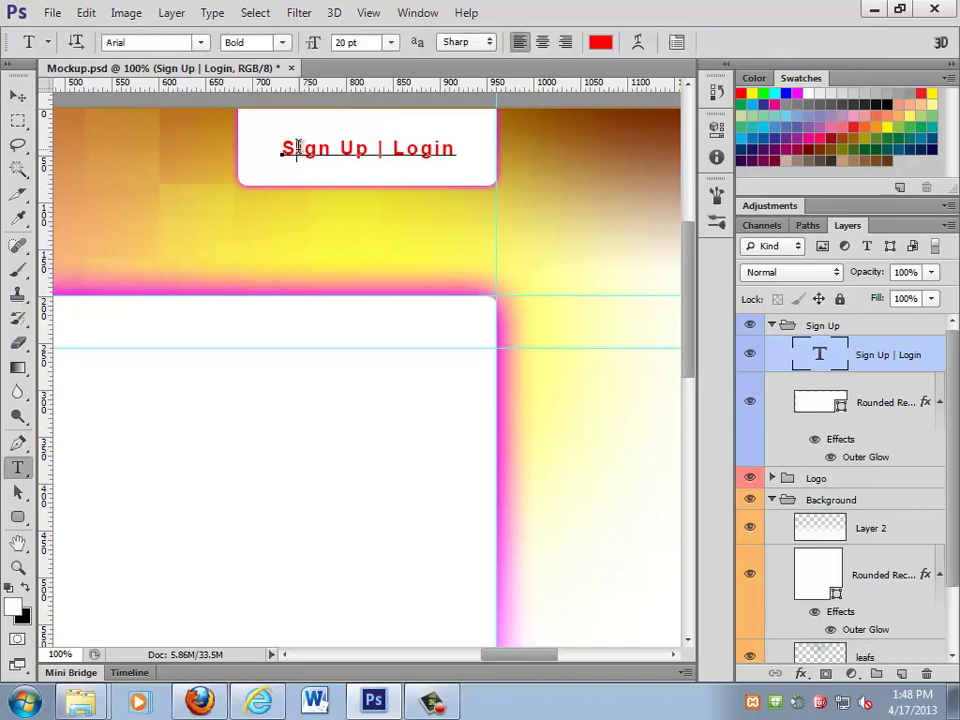
pyautogui.hotkey('ctrl', 'a')
pyautogui.click(280, 43)
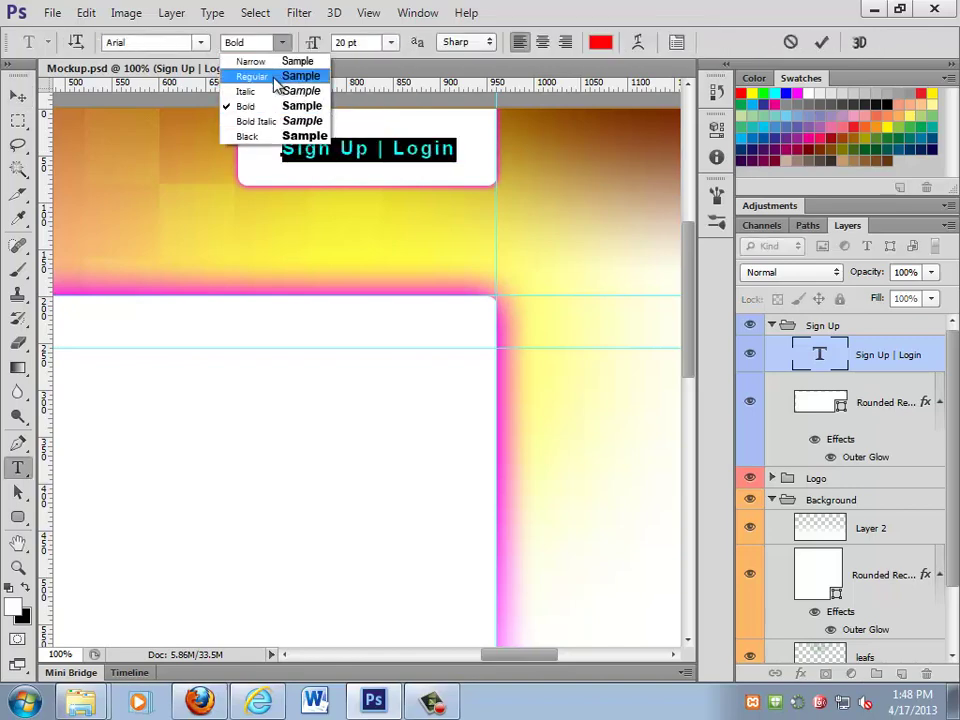
pyautogui.click(272, 75)
pyautogui.click(484, 42)
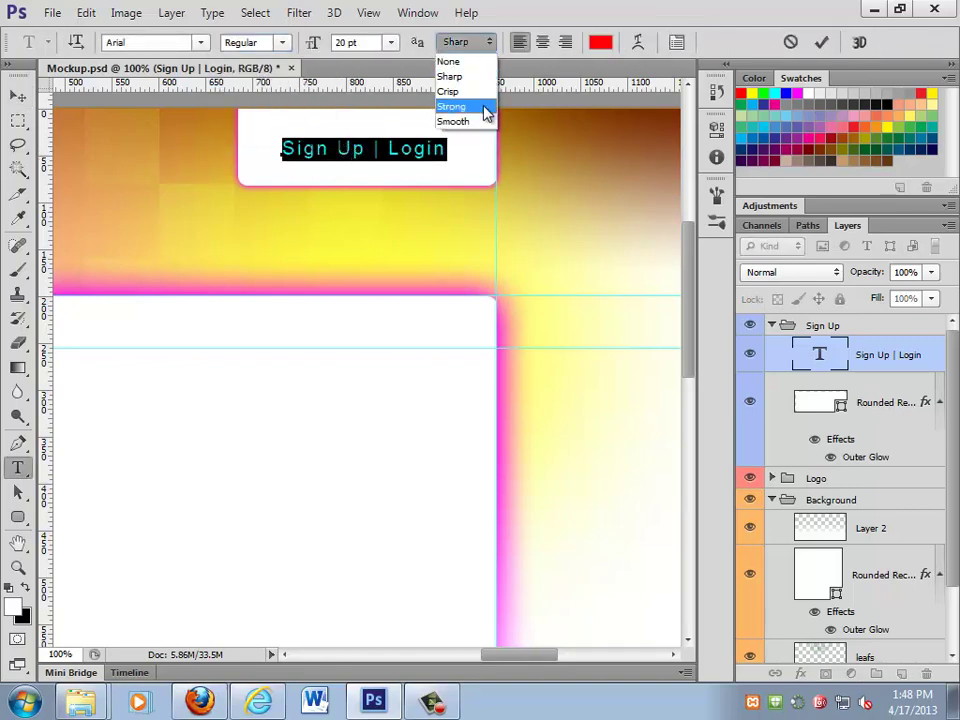
pyautogui.click(482, 62)
pyautogui.click(416, 148)
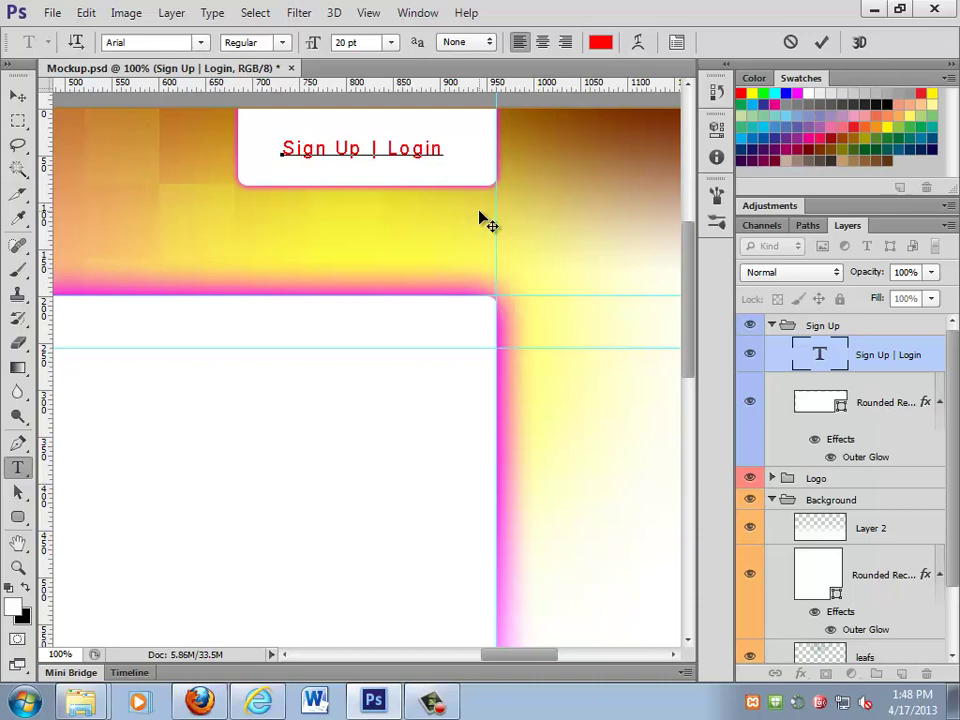
pyautogui.click(484, 46)
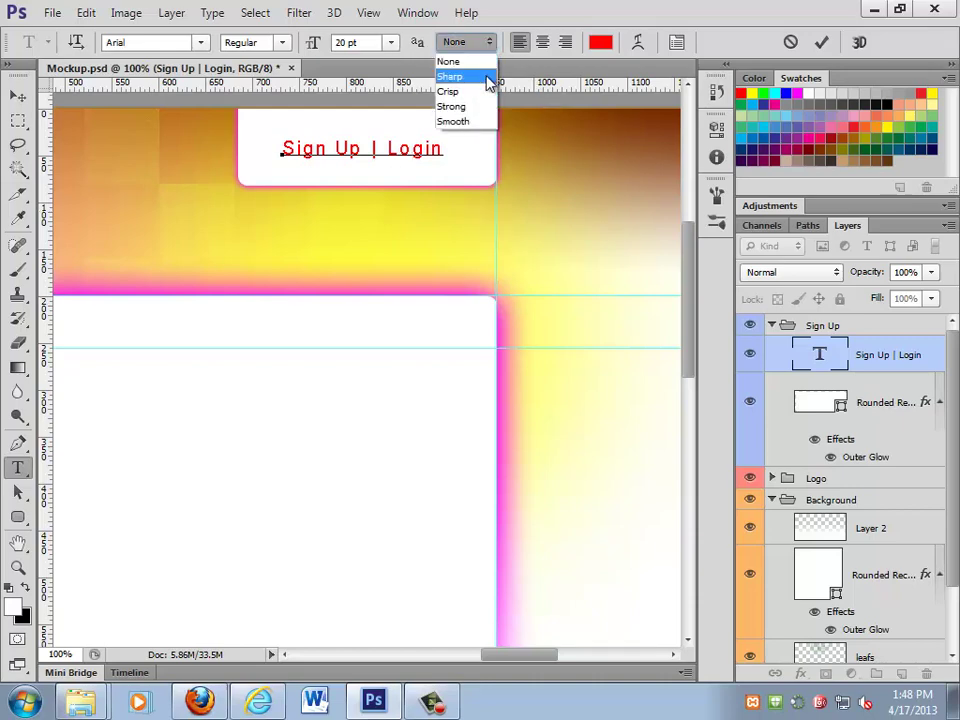
pyautogui.click(490, 79)
pyautogui.click(18, 567)
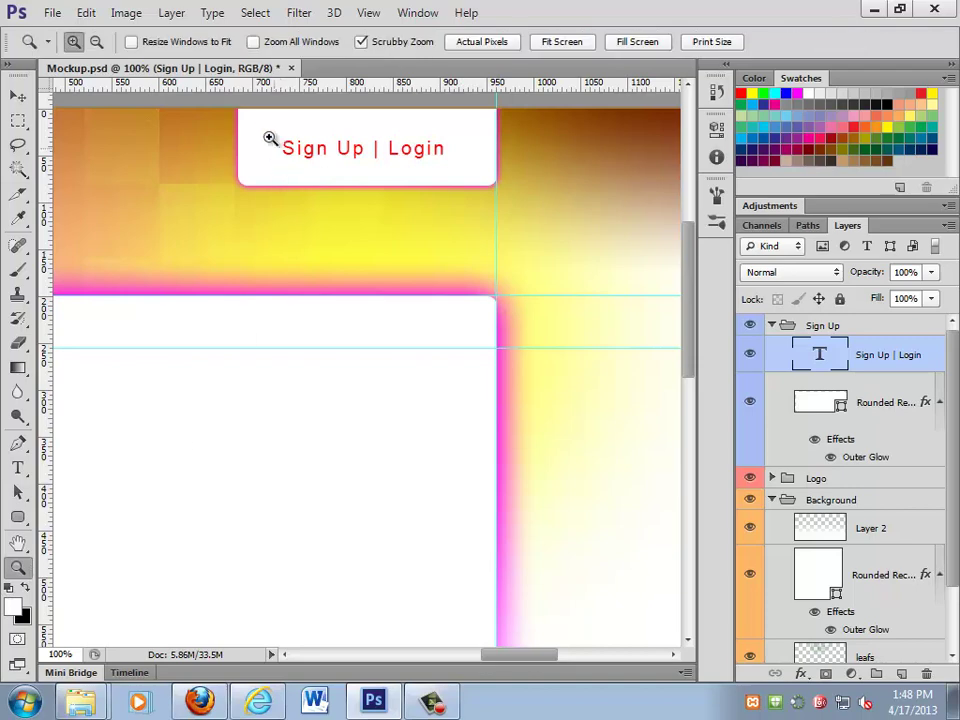
pyautogui.moveTo(268, 137); pyautogui.dragTo(504, 92)
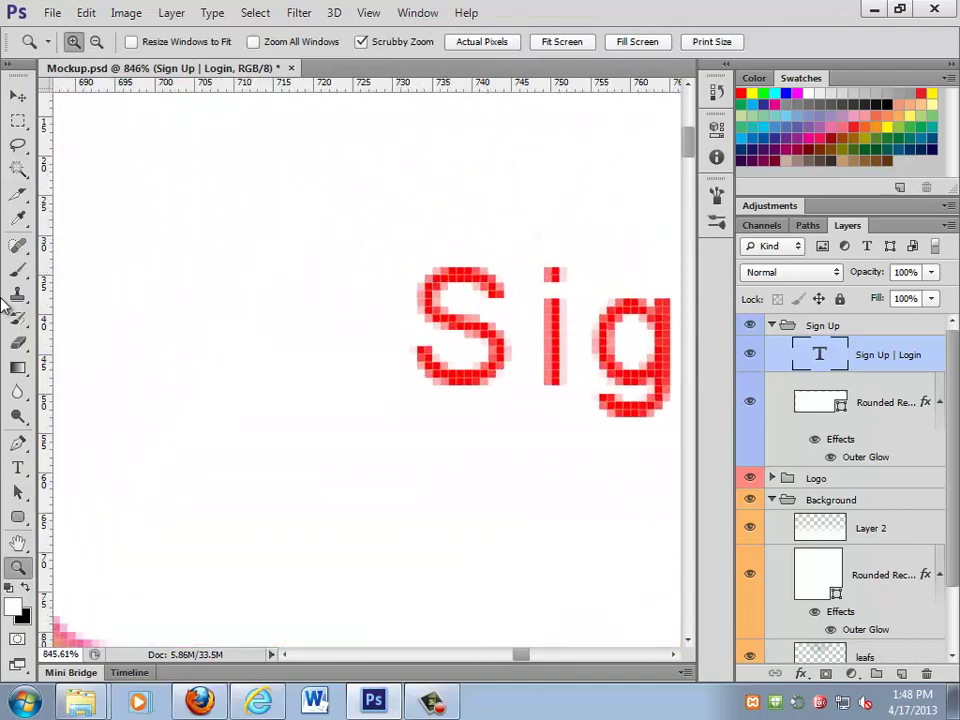
pyautogui.click(17, 467)
pyautogui.click(407, 385)
pyautogui.hotkey('ctrl', 'a')
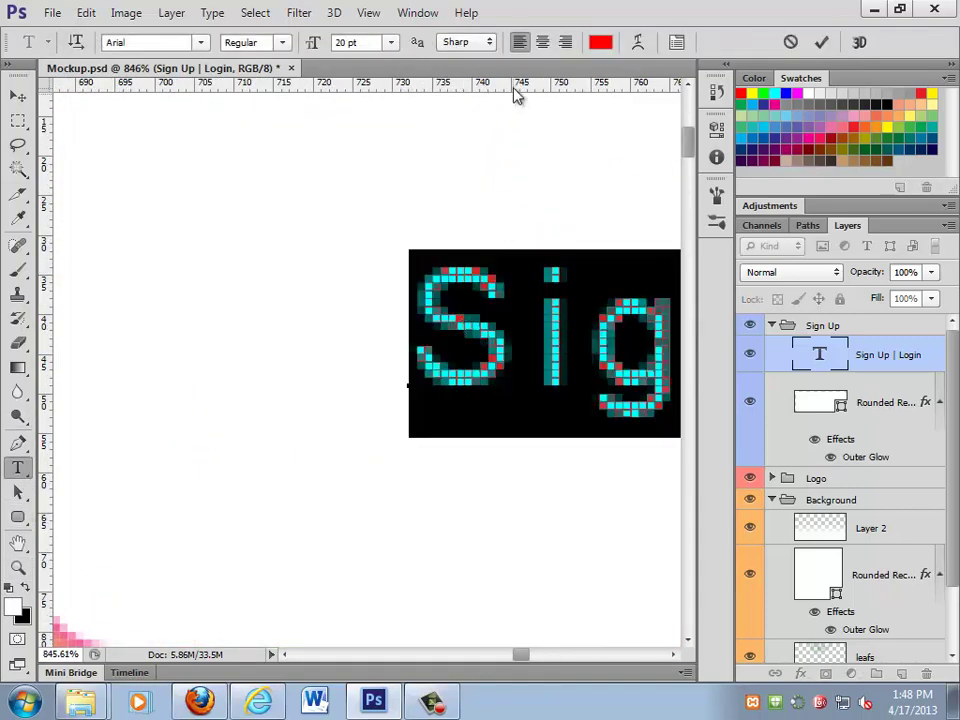
pyautogui.click(484, 42)
pyautogui.click(476, 92)
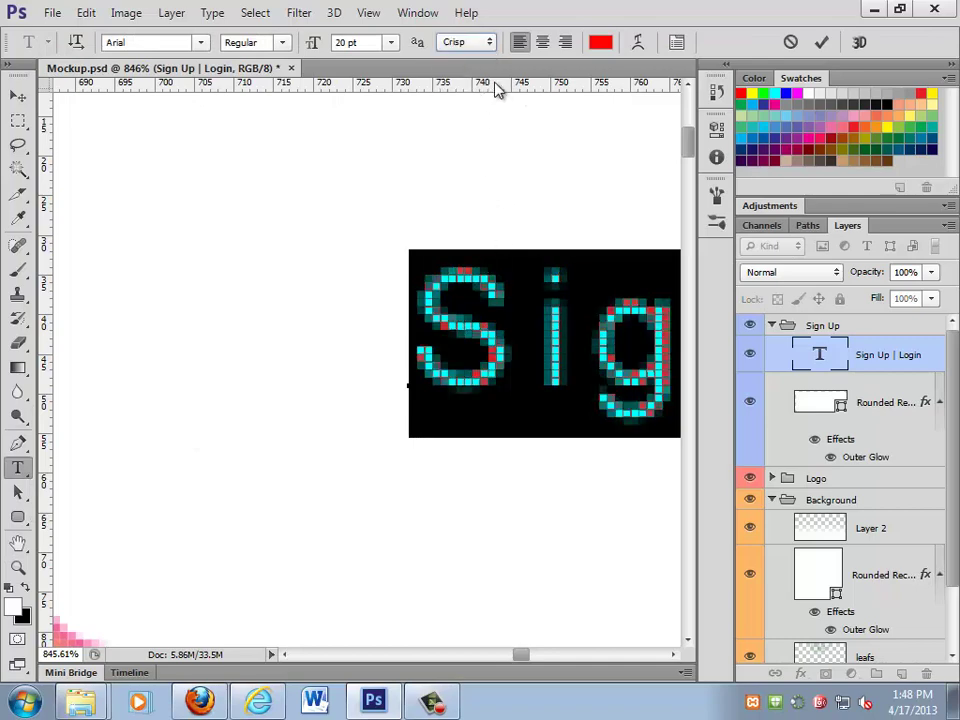
pyautogui.click(484, 253)
pyautogui.click(488, 41)
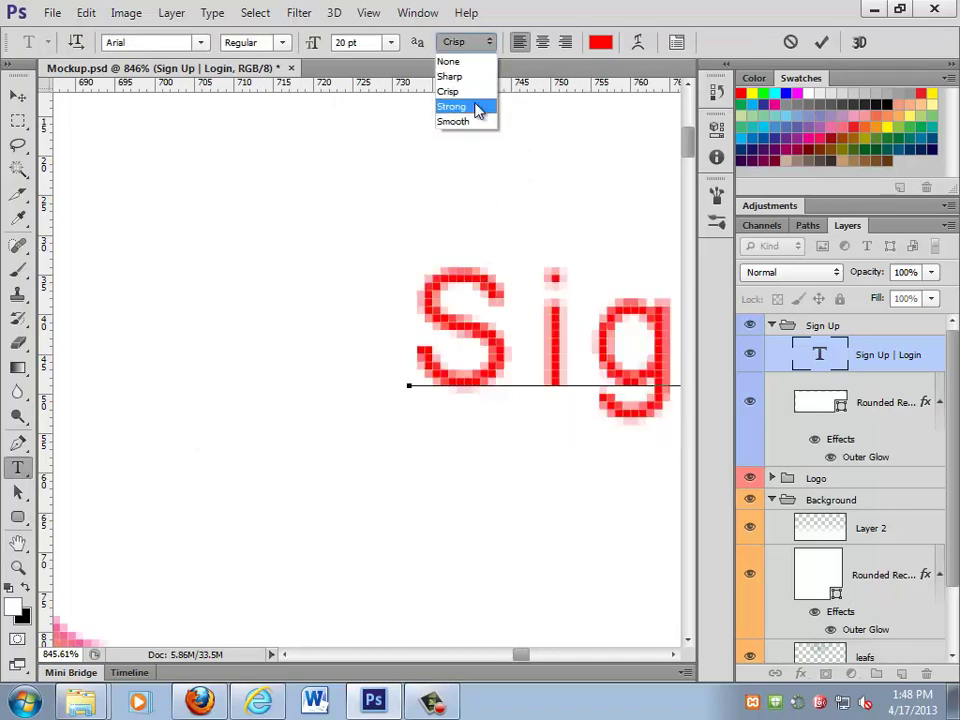
pyautogui.click(478, 107)
pyautogui.click(488, 45)
pyautogui.click(479, 63)
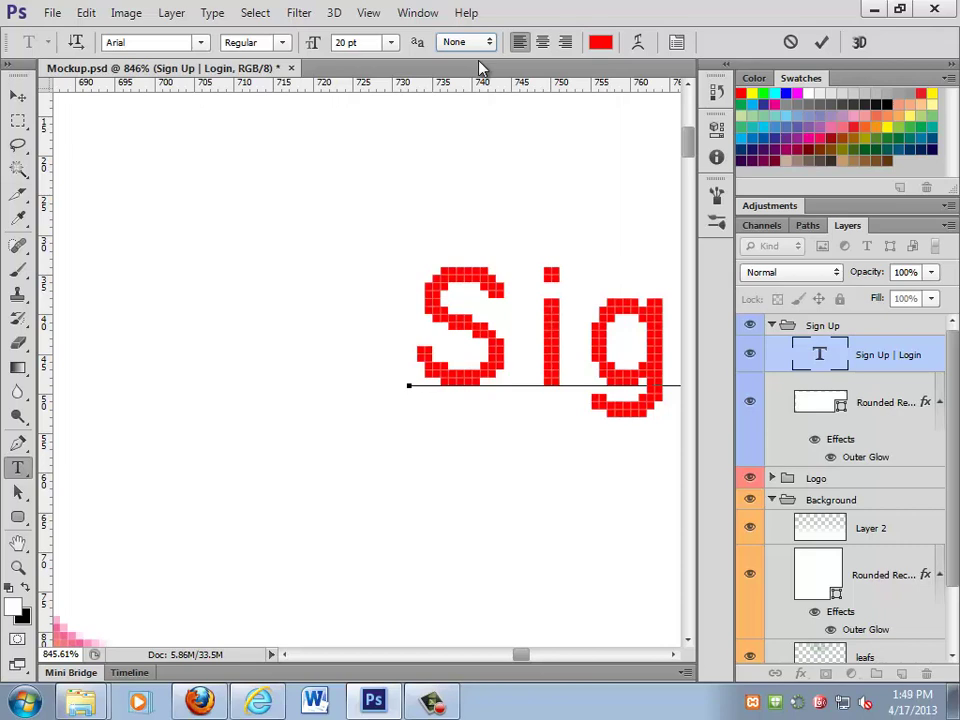
pyautogui.doubleClick(18, 566)
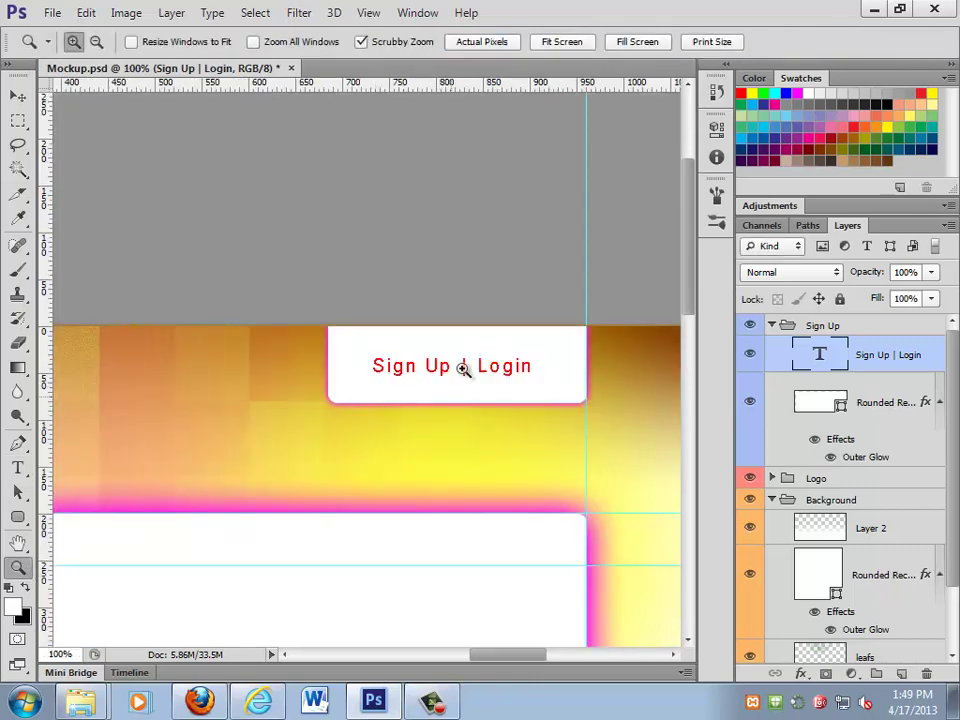
pyautogui.click(18, 467)
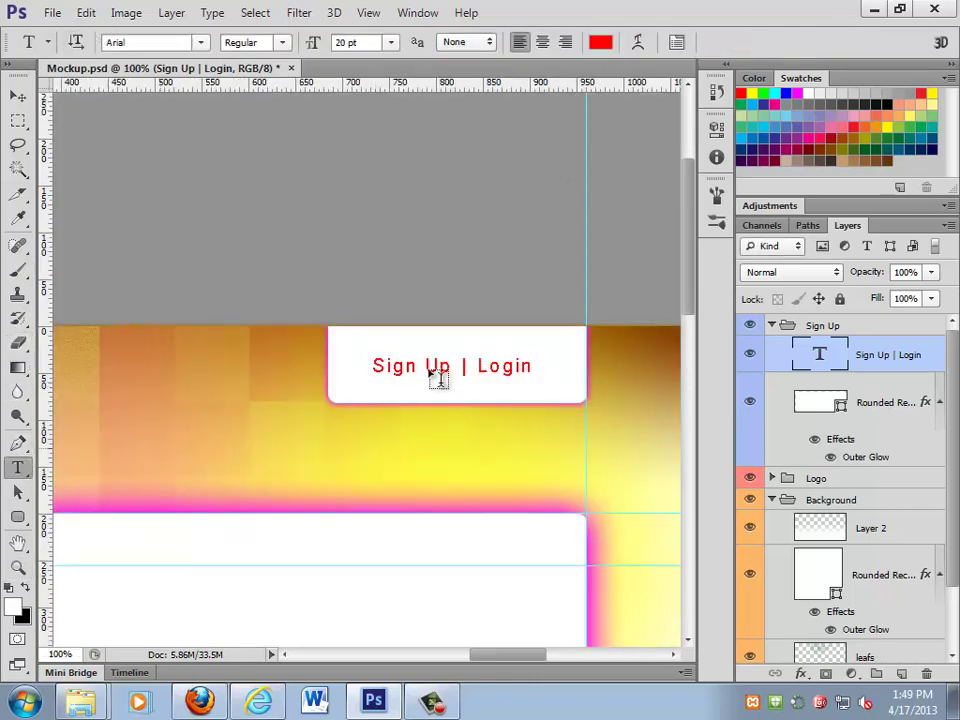
pyautogui.click(428, 368)
pyautogui.click(488, 42)
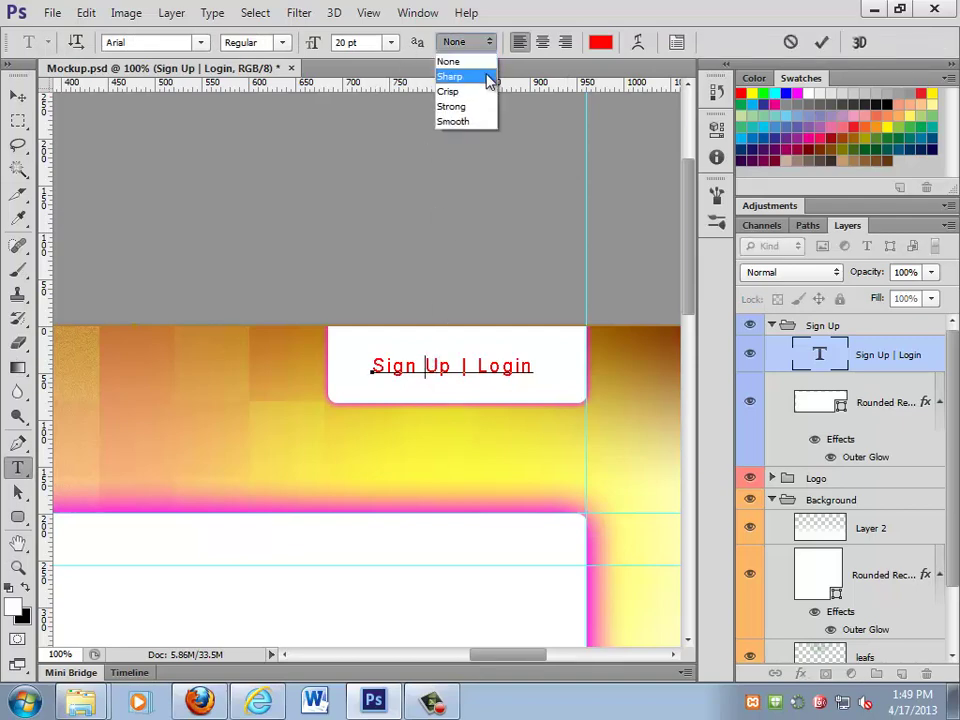
pyautogui.click(489, 77)
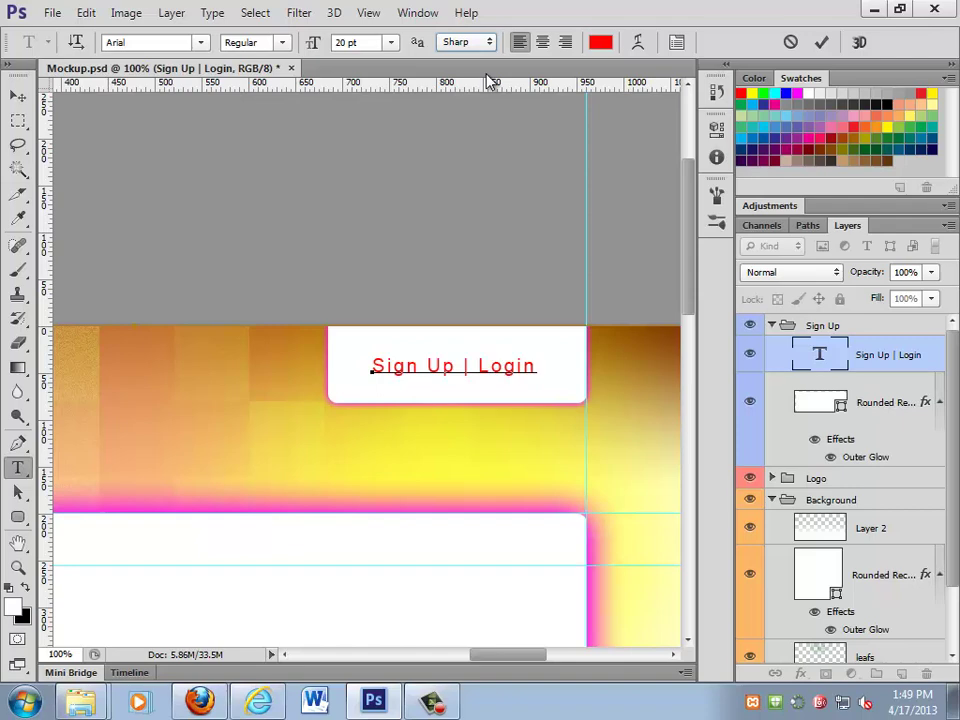
# - Set the Sign Up | Login text's anti-aliasing to None
pyautogui.hotkey('ctrl', 'a')
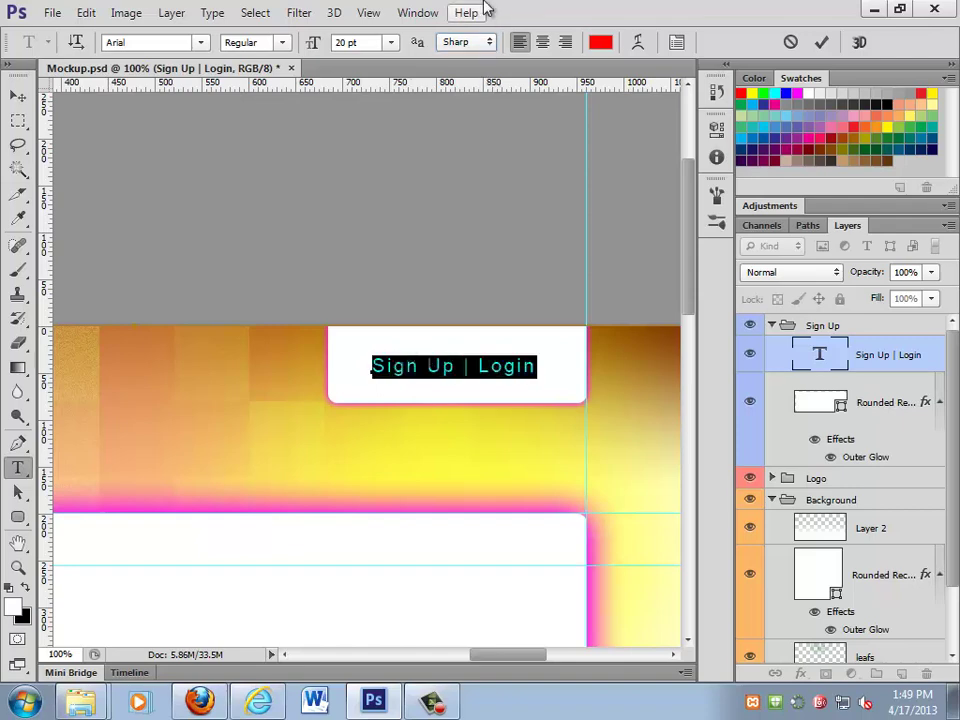
pyautogui.click(487, 42)
pyautogui.click(448, 61)
pyautogui.click(456, 362)
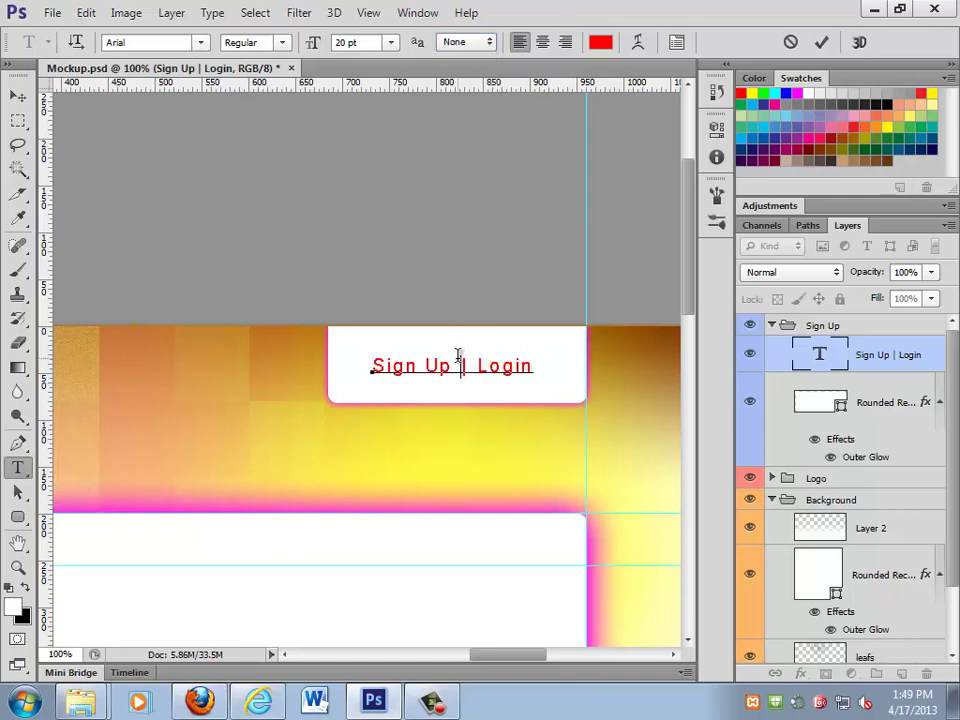
pyautogui.click(17, 95)
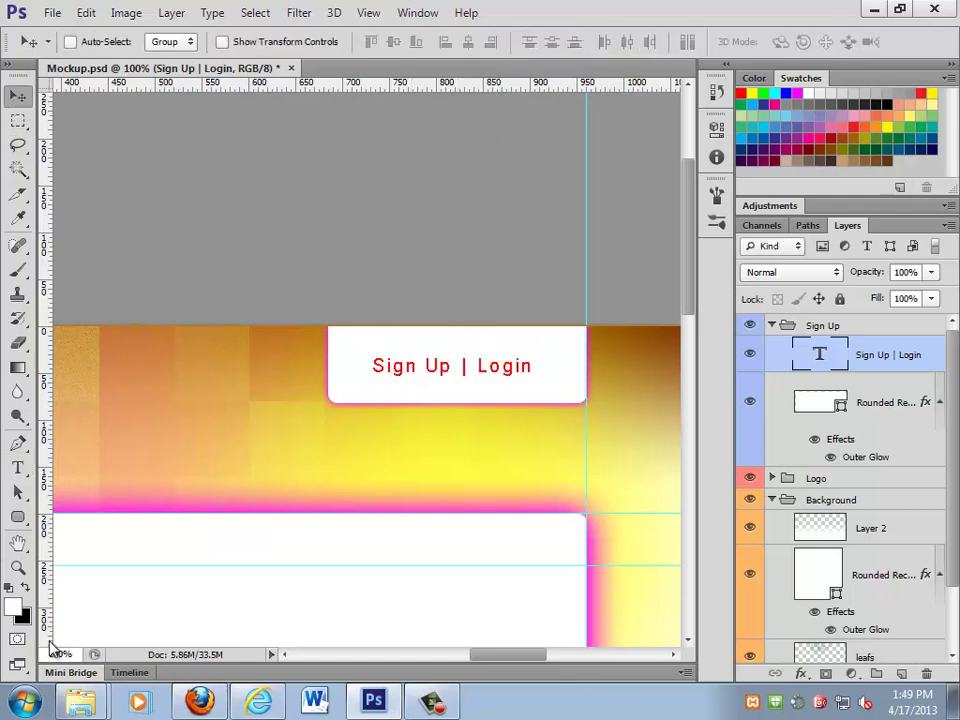
# - Recolour the Sign Up | Login text magenta from the Swatches panel
pyautogui.press('t')
pyautogui.click(407, 368)
pyautogui.hotkey('ctrl', 'a')
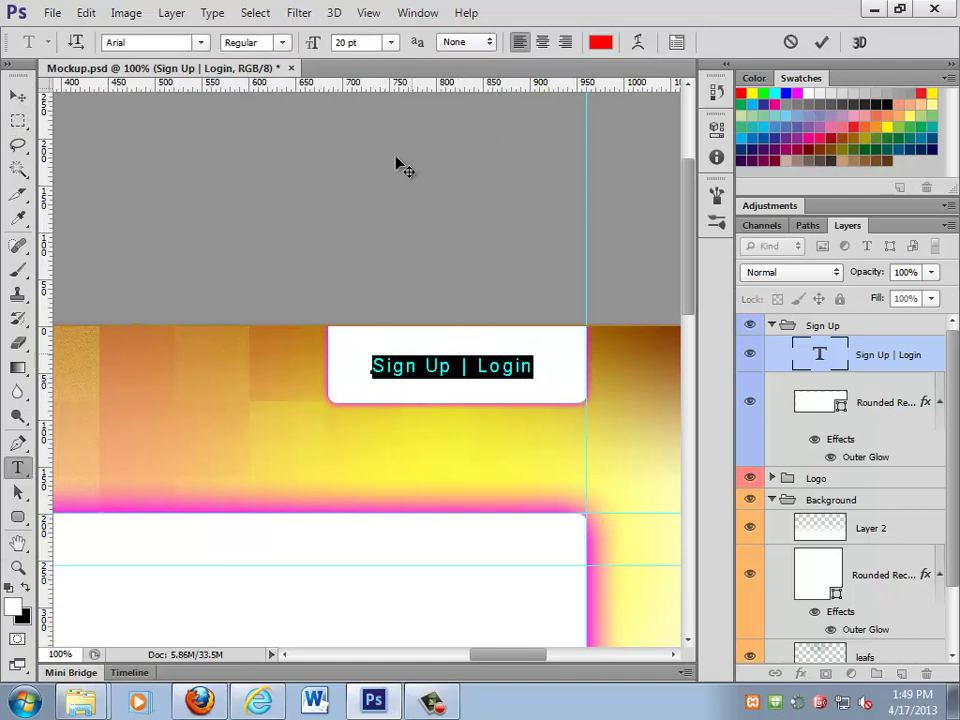
pyautogui.click(601, 42)
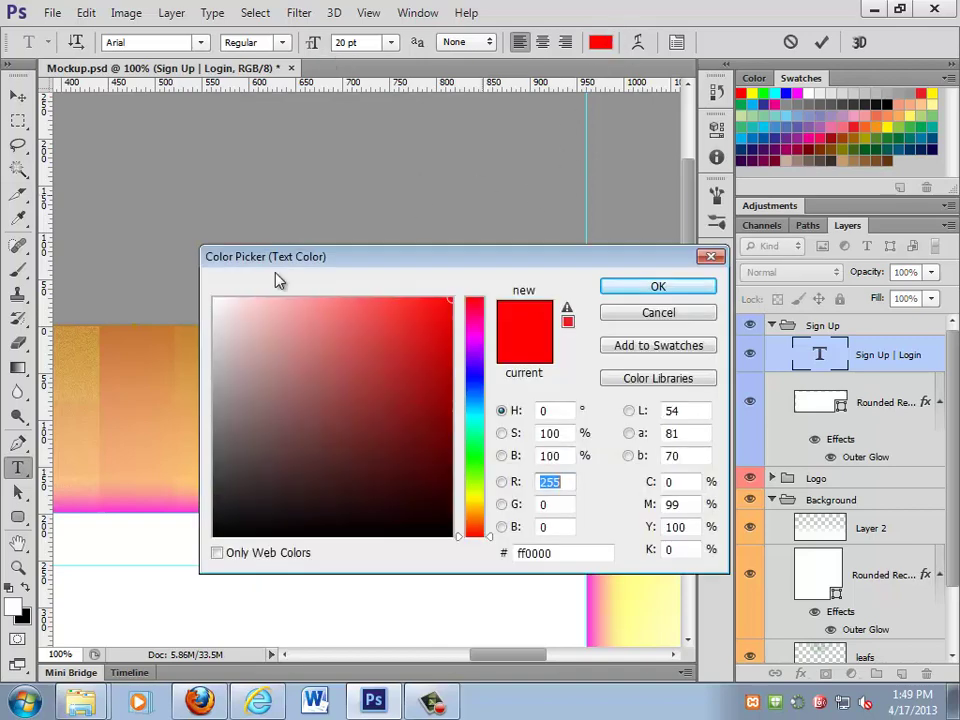
pyautogui.click(126, 506)
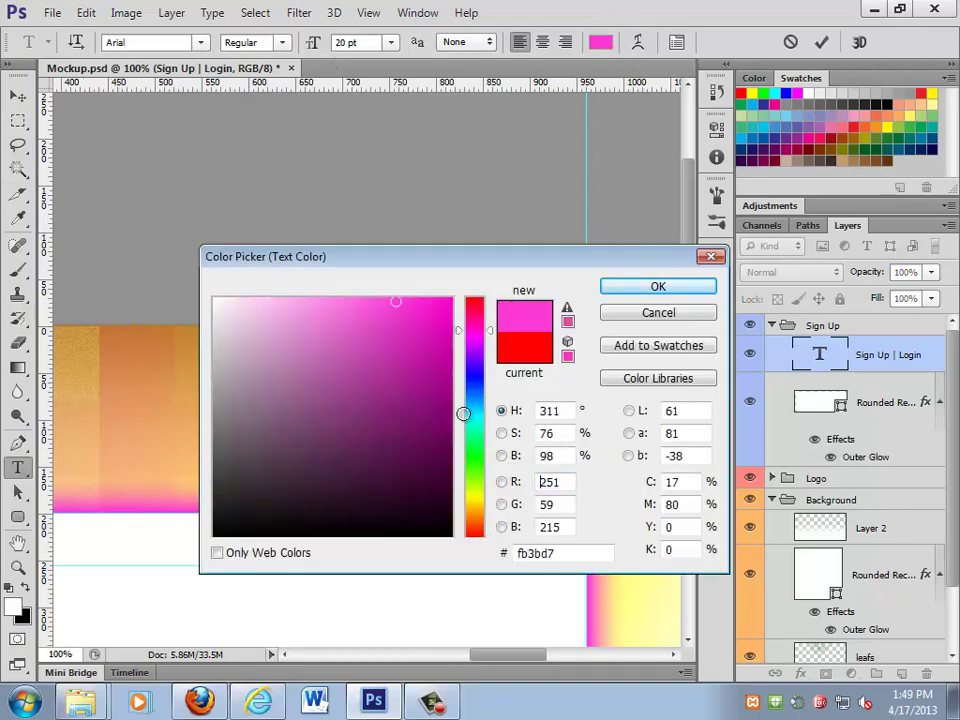
pyautogui.click(645, 286)
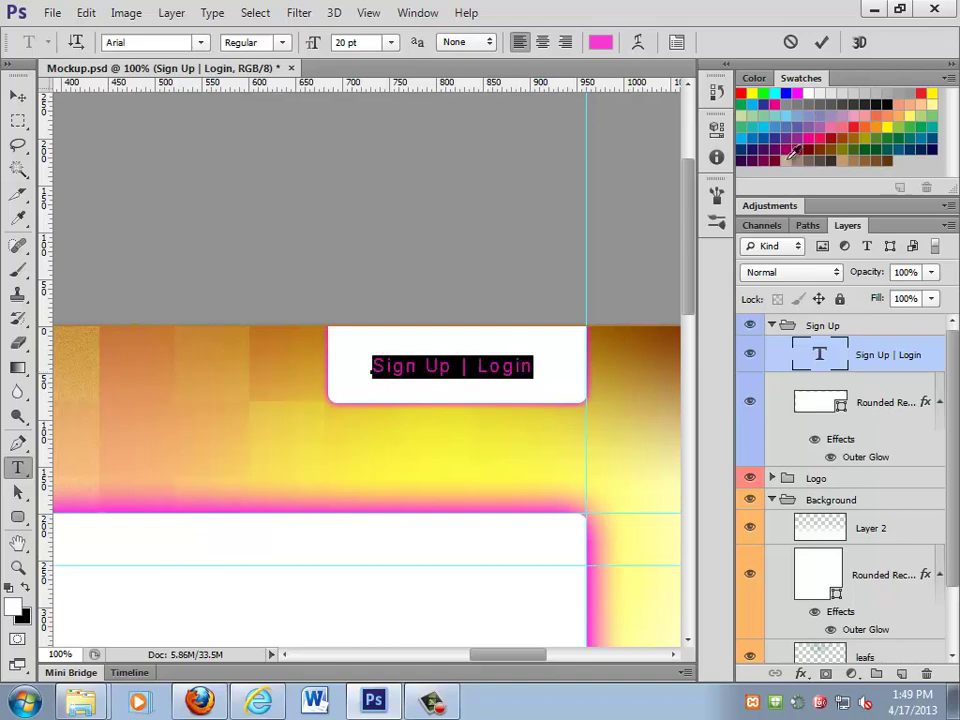
pyautogui.click(788, 92)
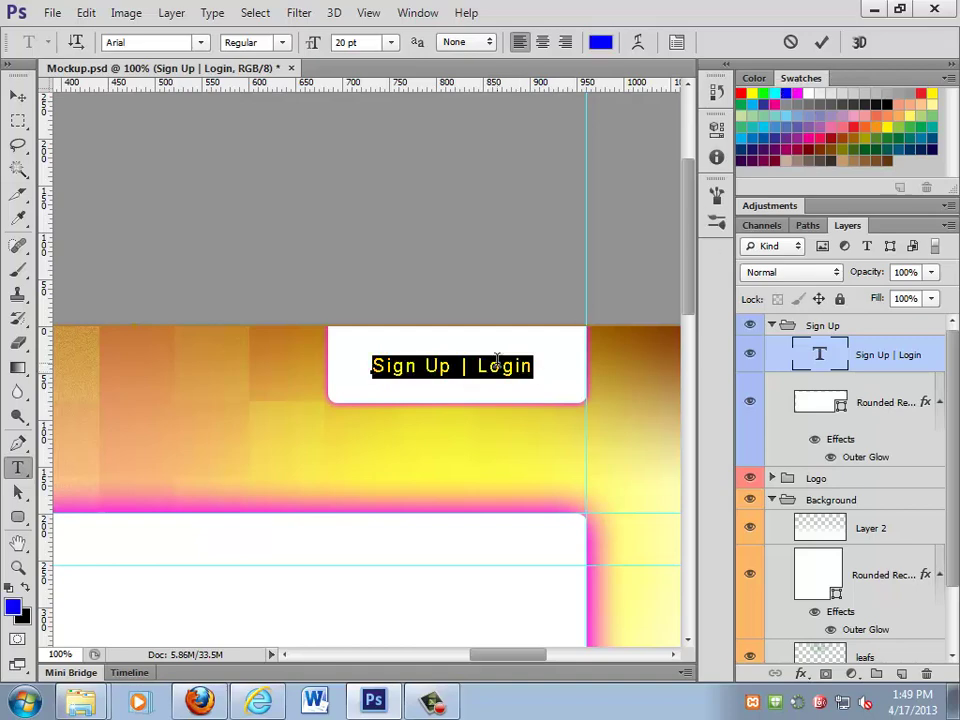
pyautogui.click(798, 93)
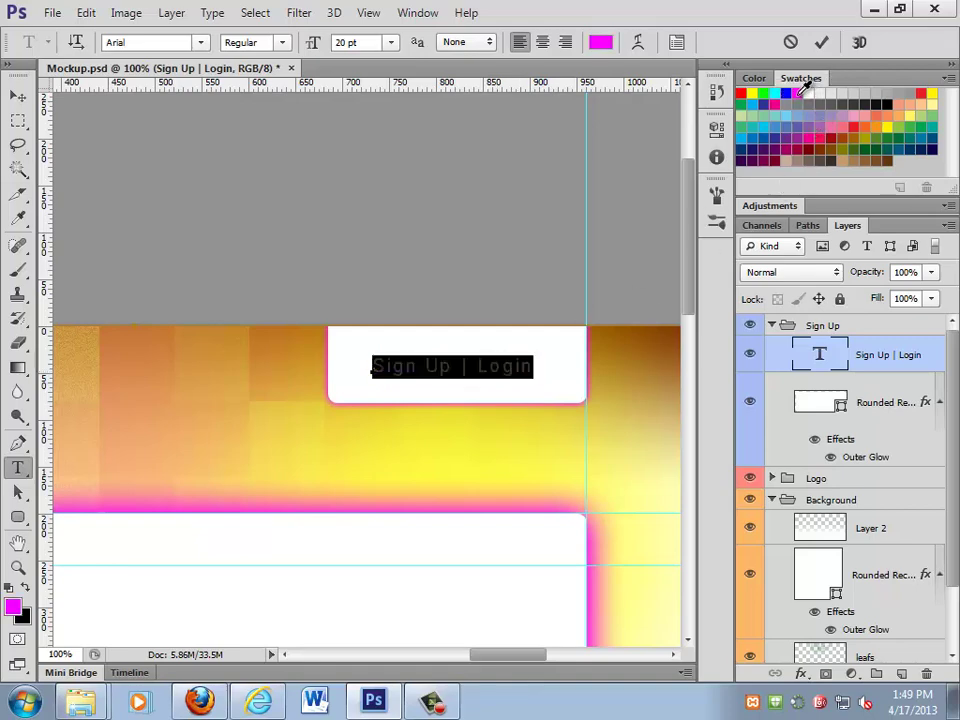
pyautogui.click(497, 368)
pyautogui.click(18, 97)
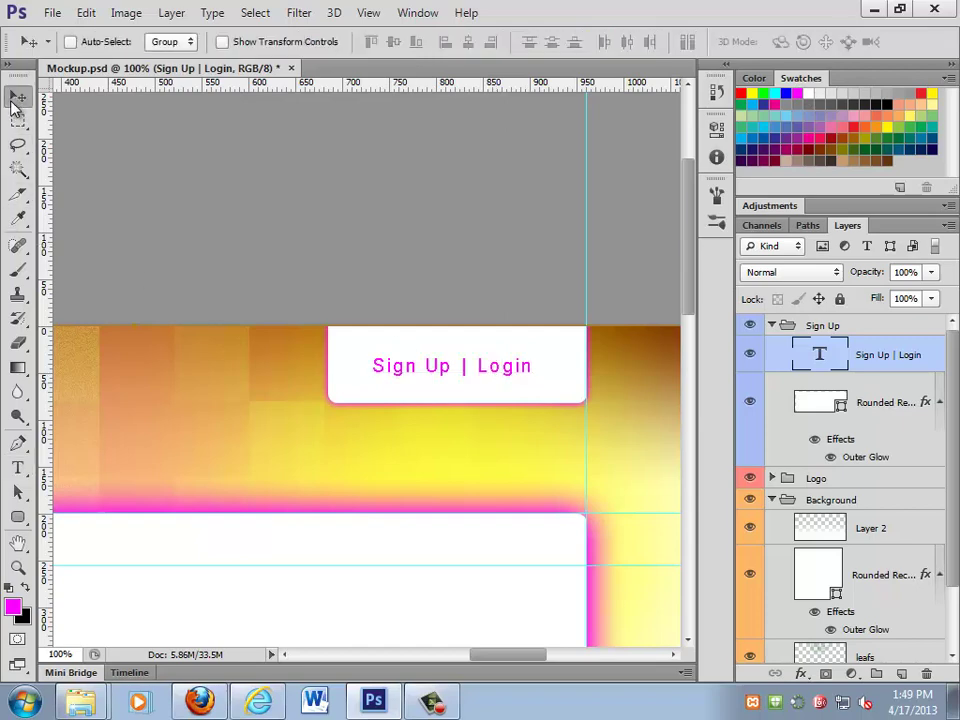
pyautogui.scroll(-1, 268, 276)
# - Move the white rounded tab and its Sign Up | Login text about 33 px up
pyautogui.hotkey('ctrl', '0')
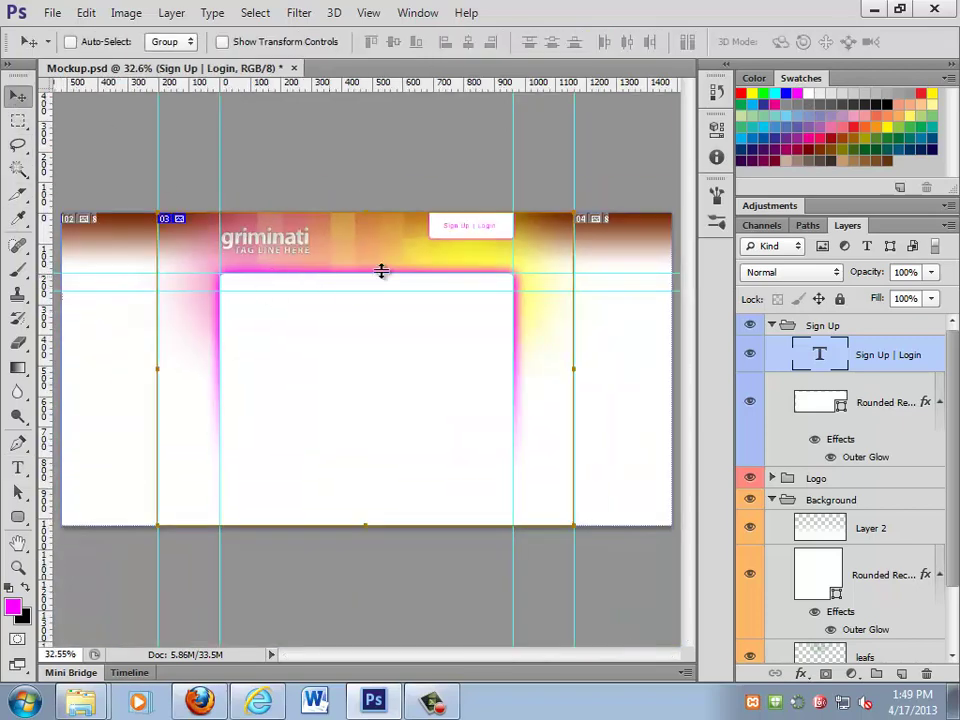
pyautogui.press('z')
pyautogui.click(481, 221)
pyautogui.click(480, 248)
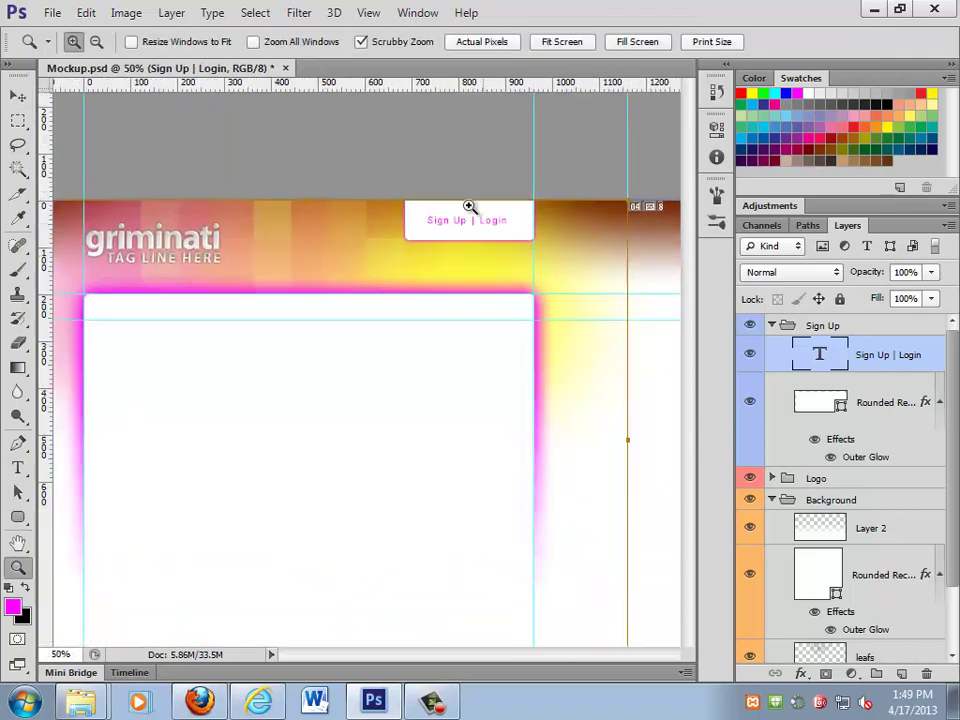
pyautogui.click(476, 222)
pyautogui.click(468, 223)
pyautogui.click(18, 95)
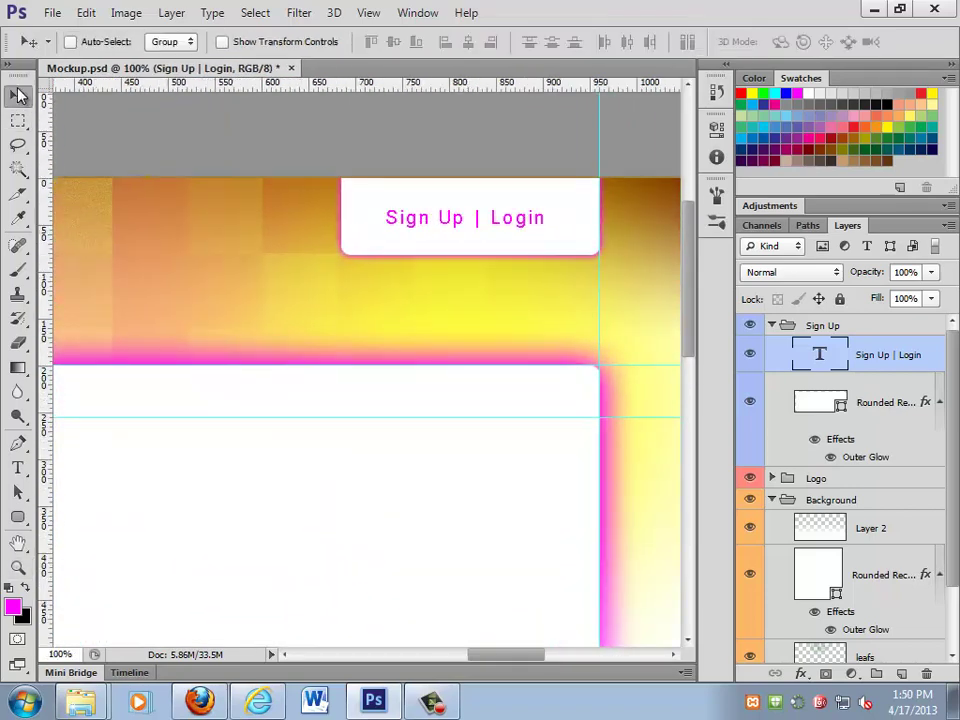
pyautogui.click(838, 388)
pyautogui.moveTo(501, 236); pyautogui.dragTo(497, 208)
pyautogui.click(905, 368)
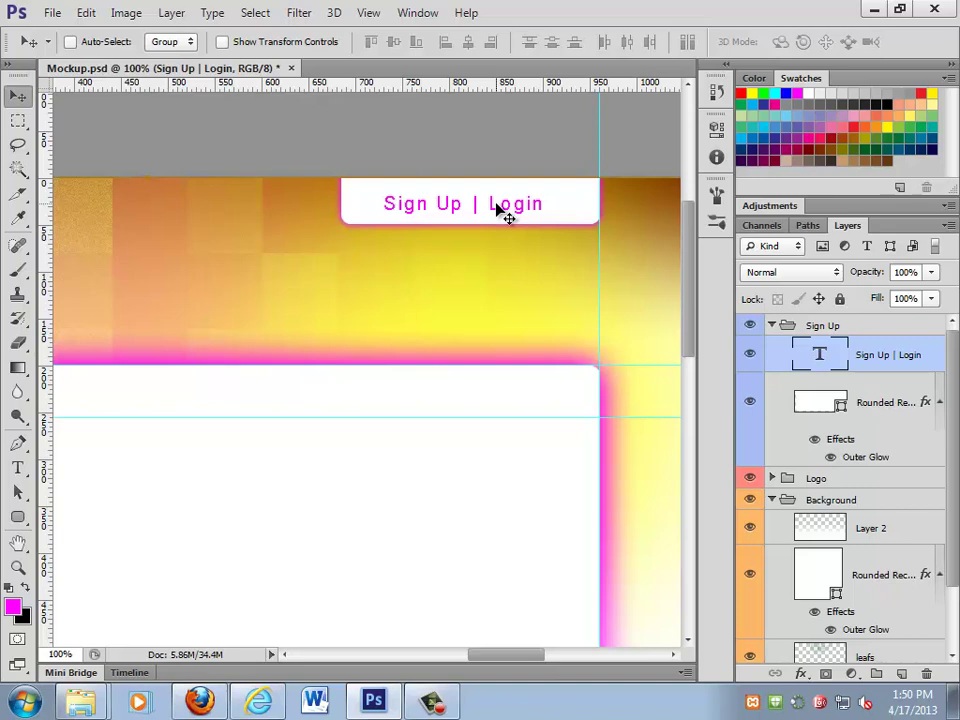
# - Set the Sign Up | Login tracking to 0 in the Character panel and shift the text right
pyautogui.press('t')
pyautogui.tripleClick(499, 203)
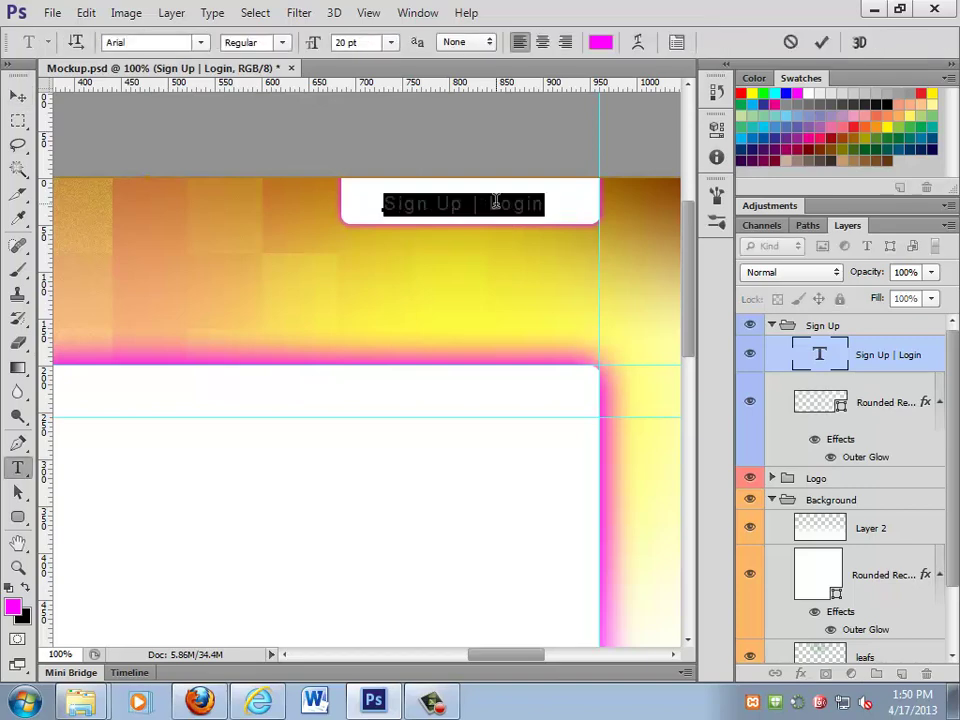
pyautogui.click(417, 12)
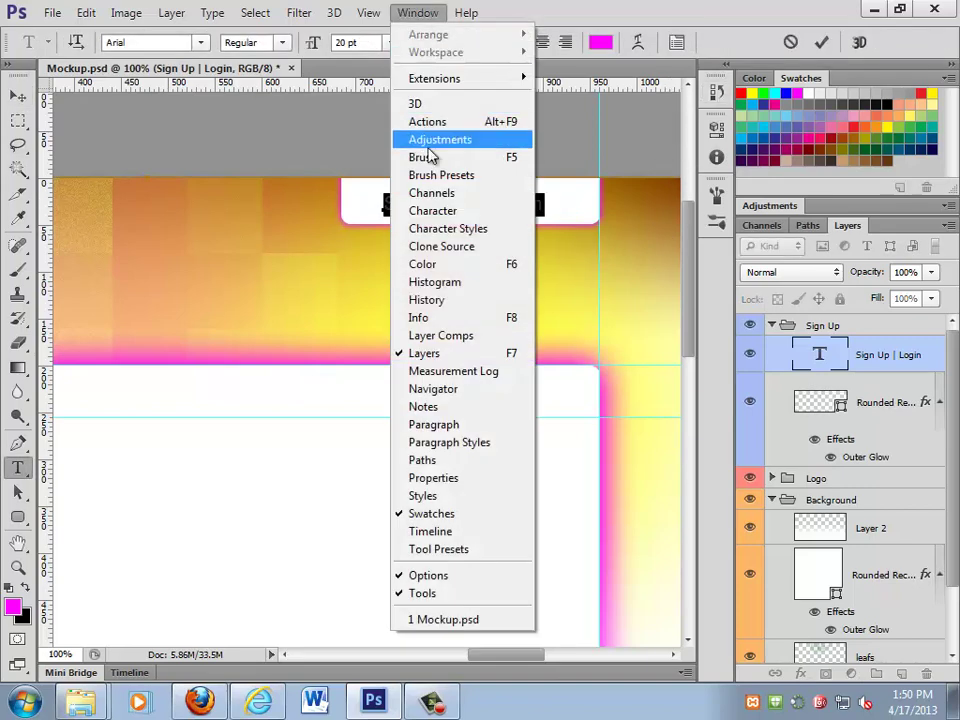
pyautogui.click(439, 208)
pyautogui.click(713, 481)
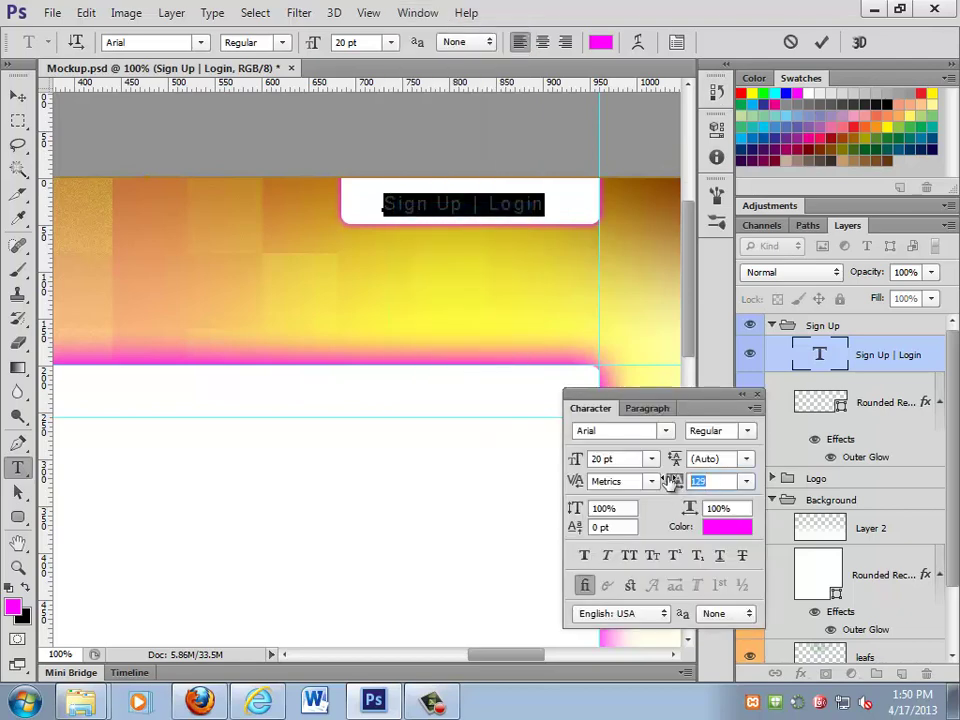
pyautogui.write('0')
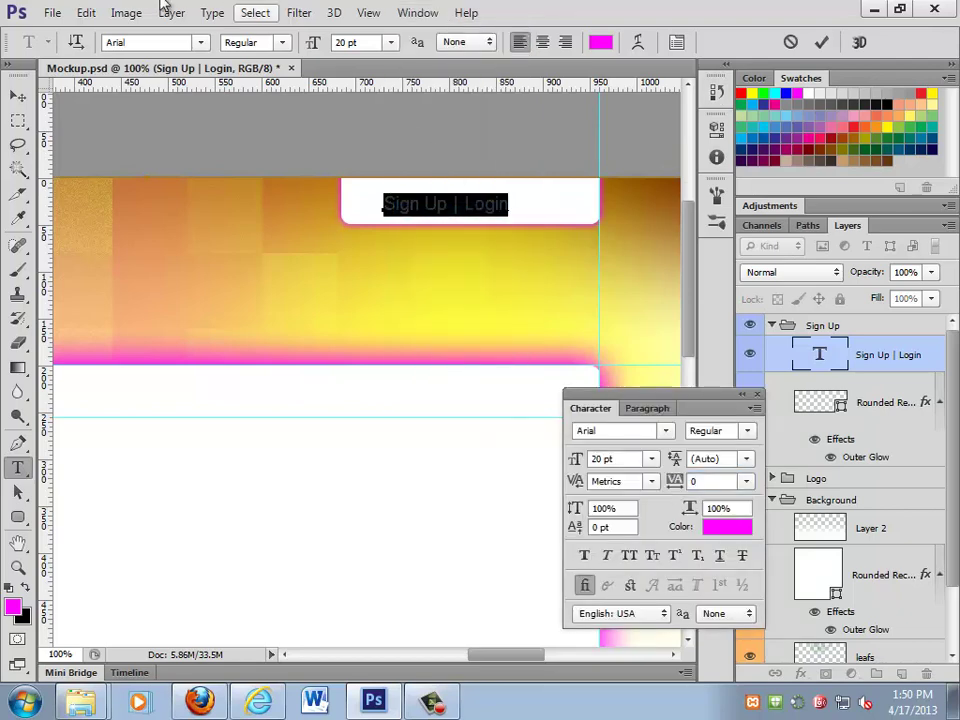
pyautogui.click(17, 95)
pyautogui.moveTo(464, 205); pyautogui.dragTo(521, 205)
# - Pull Rounded Rectangle 2's left anchors in so the white tab is 206 px wide
pyautogui.click(835, 400)
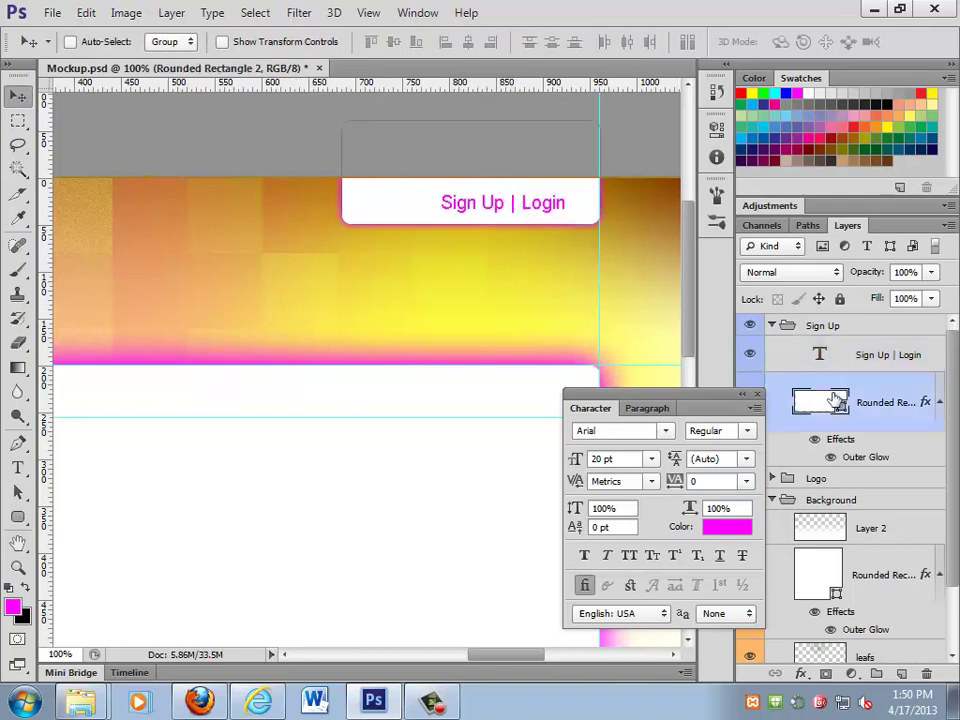
pyautogui.press('a')
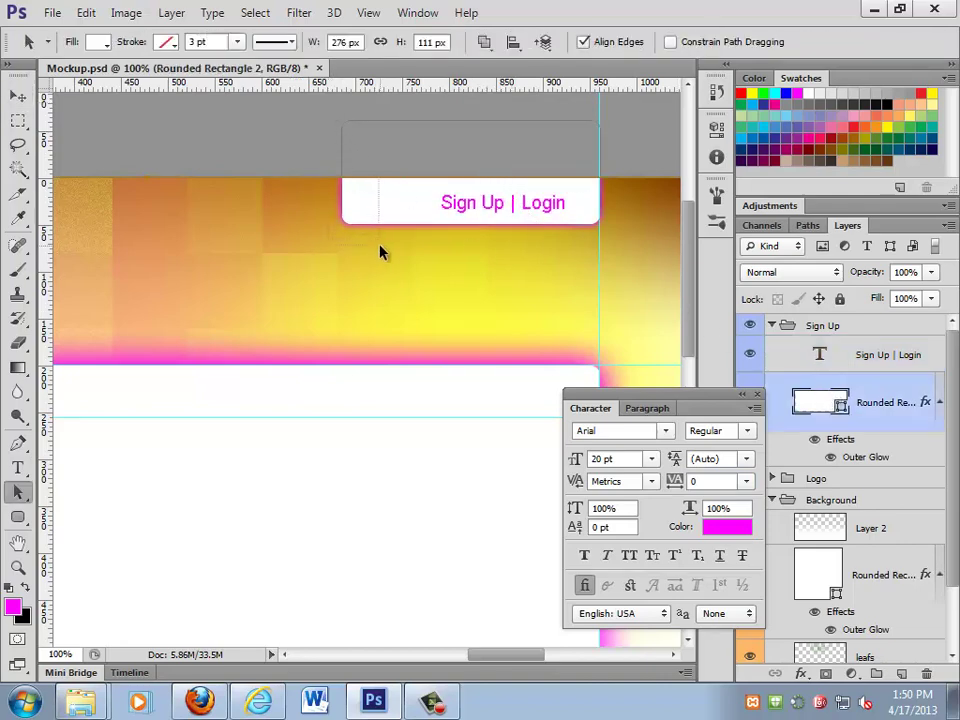
pyautogui.press('Right')
pyautogui.press('Right')
pyautogui.press('Right')
pyautogui.press('Right')
pyautogui.press('Right')
pyautogui.press('Right')
pyautogui.press('Right')
pyautogui.press('Right')
pyautogui.press('Right')
pyautogui.press('Right')
pyautogui.press('Right')
pyautogui.press('Right')
pyautogui.press('Right')
pyautogui.press('Right')
pyautogui.press('Right')
pyautogui.press('Right')
pyautogui.press('Right')
pyautogui.press('Right')
pyautogui.press('Right')
pyautogui.press('Right')
pyautogui.press('Left')
pyautogui.press('Left')
pyautogui.press('Left')
pyautogui.press('Left')
pyautogui.press('Left')
pyautogui.press('Left')
pyautogui.press('Left')
pyautogui.press('Left')
pyautogui.press('Left')
pyautogui.press('Left')
pyautogui.press('Left')
pyautogui.press('Left')
pyautogui.press('Left')
pyautogui.press('Left')
pyautogui.press('Left')
pyautogui.press('Left')
pyautogui.press('Left')
pyautogui.press('Left')
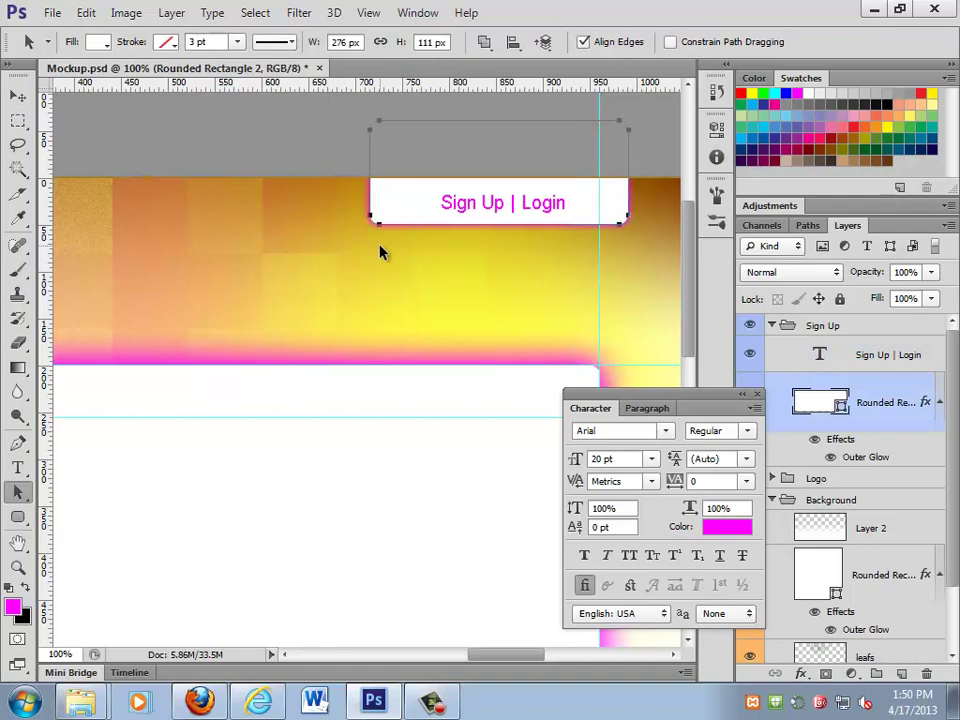
pyautogui.press('Left')
pyautogui.press('Left')
pyautogui.press('Left')
pyautogui.press('Left')
pyautogui.press('Left')
pyautogui.press('Left')
pyautogui.press('Left')
pyautogui.press('Left')
pyautogui.press('Left')
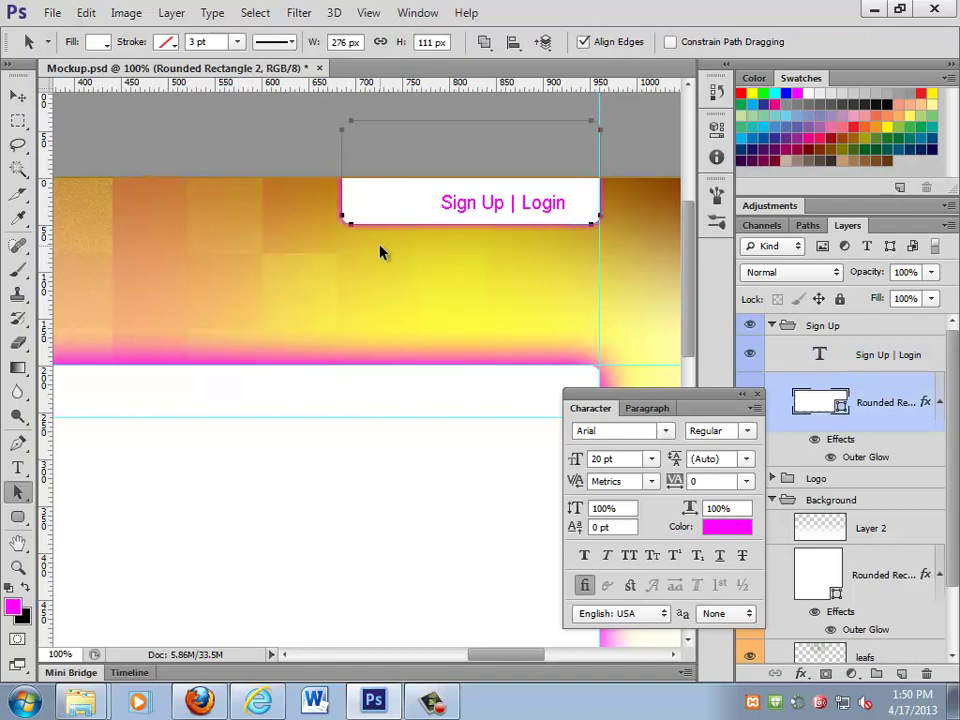
pyautogui.moveTo(17, 491); pyautogui.dragTo(69, 514)
pyautogui.hotkey('shift', 'Right')
pyautogui.hotkey('shift', 'Right')
pyautogui.hotkey('shift', 'Right')
pyautogui.hotkey('shift', 'Right')
pyautogui.hotkey('shift', 'Right')
pyautogui.hotkey('shift', 'Right')
pyautogui.hotkey('shift', 'Right')
pyautogui.hotkey('shift', 'Right')
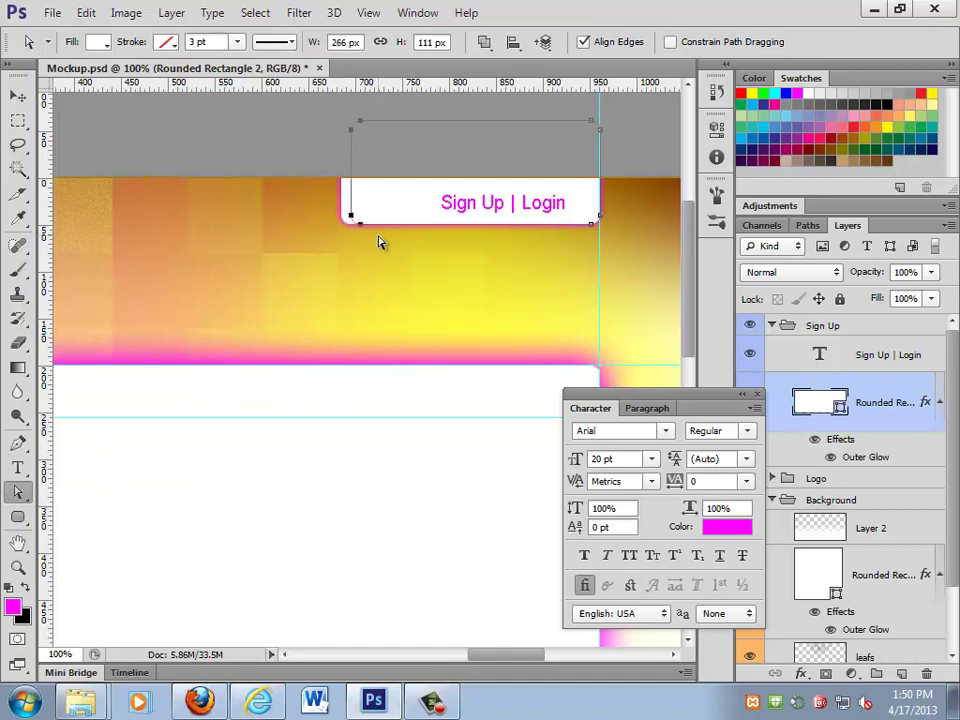
pyautogui.hotkey('shift', 'Left')
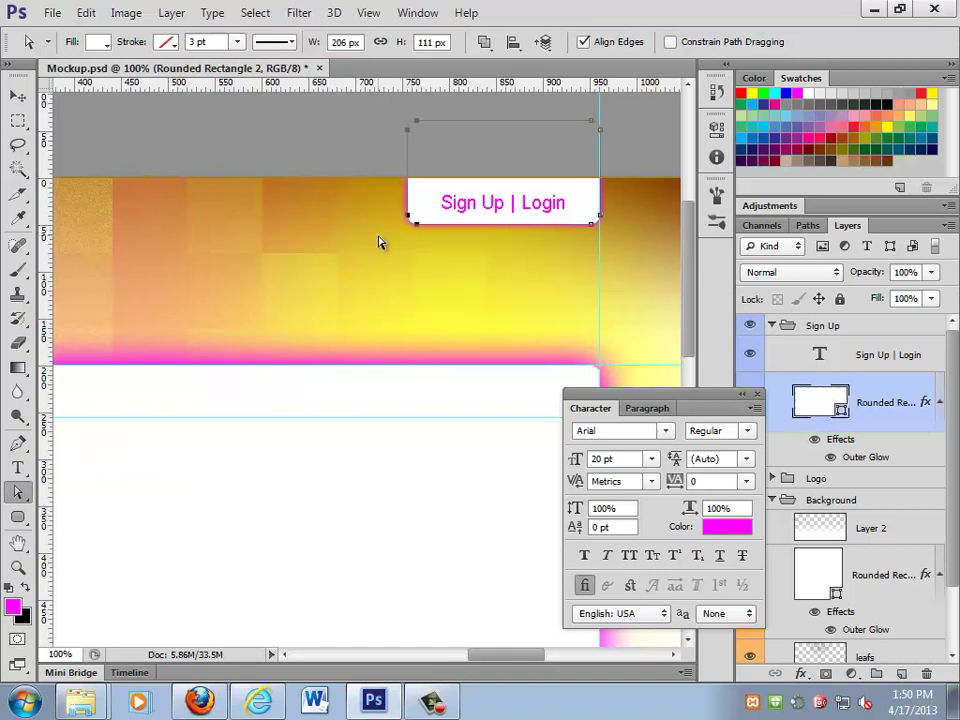
pyautogui.click(853, 326)
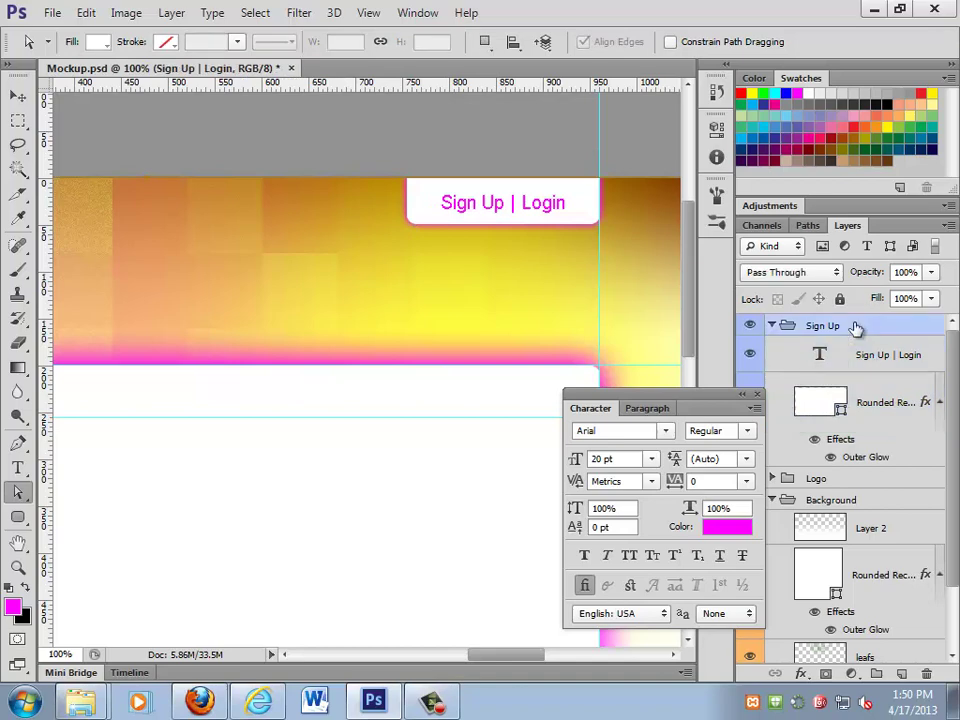
pyautogui.click(18, 566)
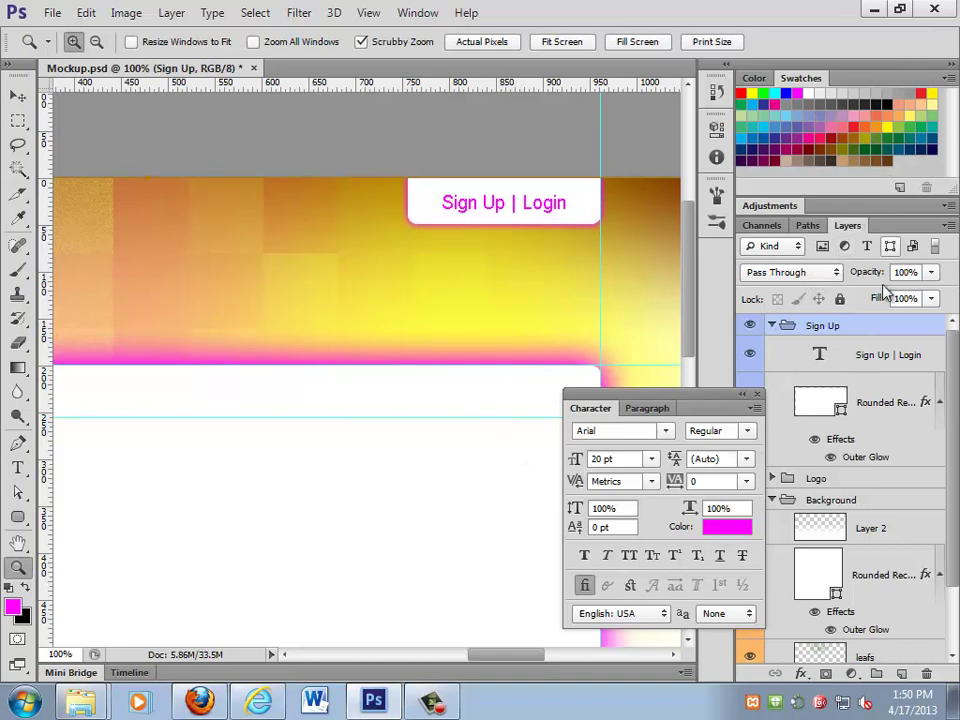
# - Add a Gradient Overlay effect to the white Sign Up tab
pyautogui.click(823, 396)
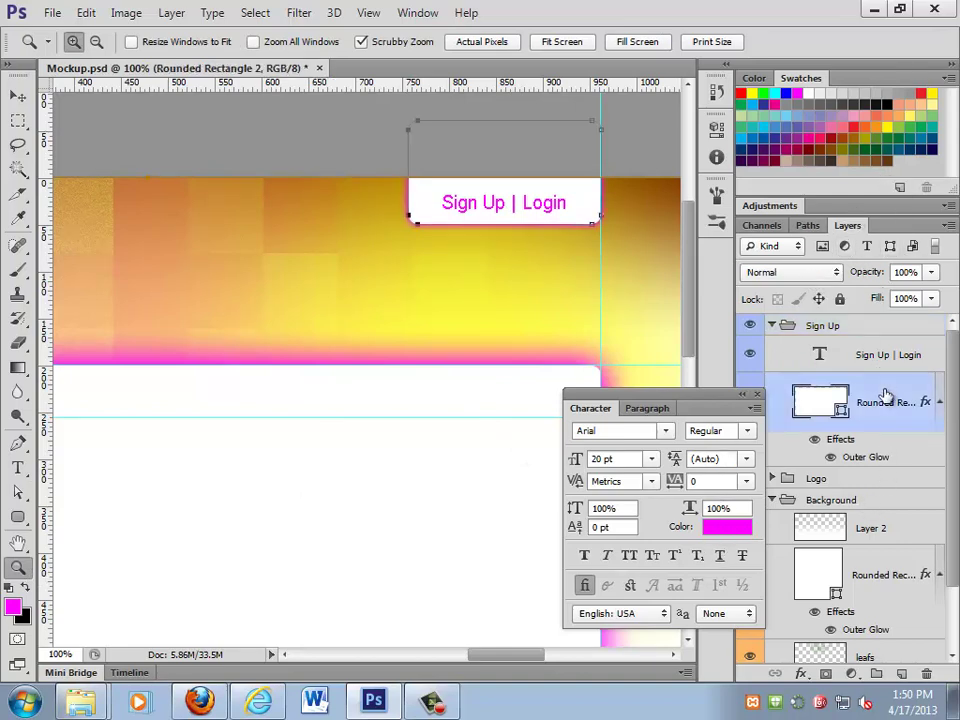
pyautogui.click(801, 673)
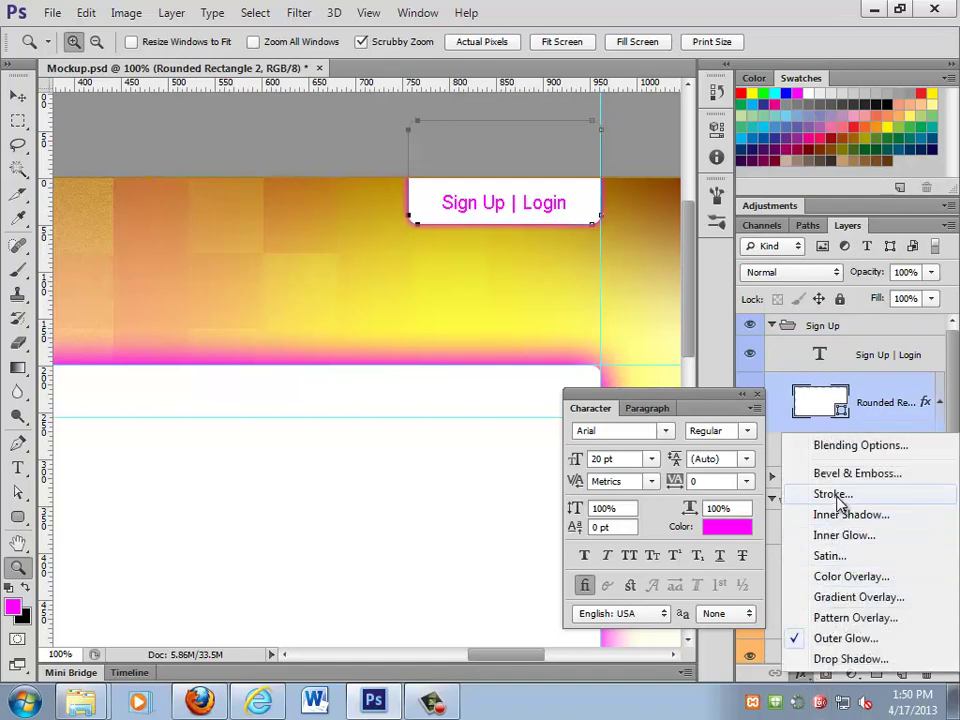
pyautogui.click(857, 597)
pyautogui.moveTo(456, 292); pyautogui.dragTo(449, 300)
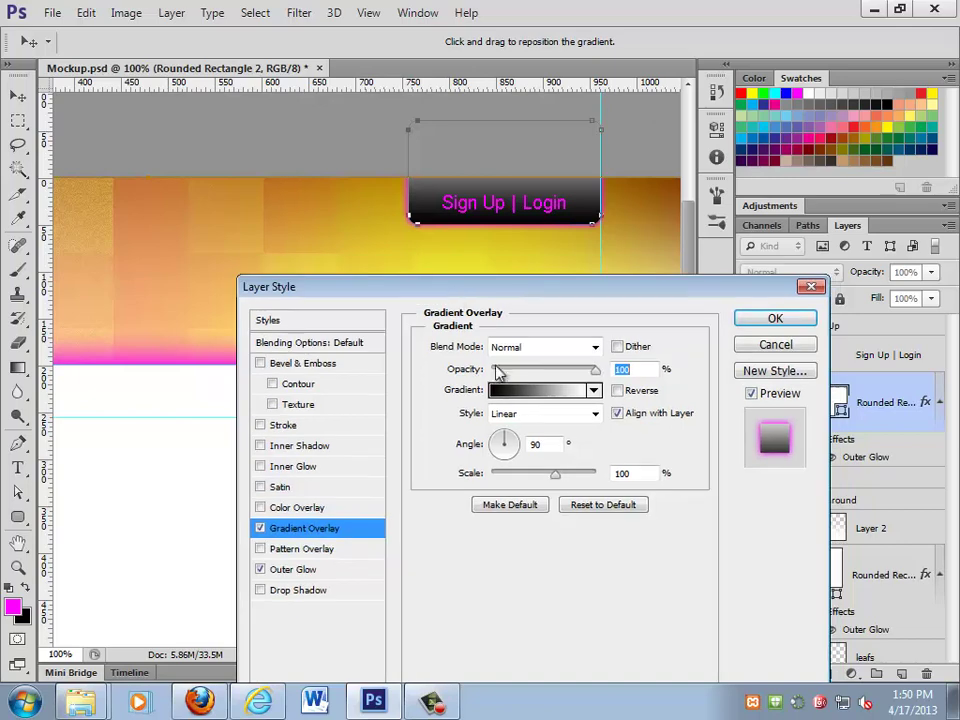
pyautogui.click(540, 389)
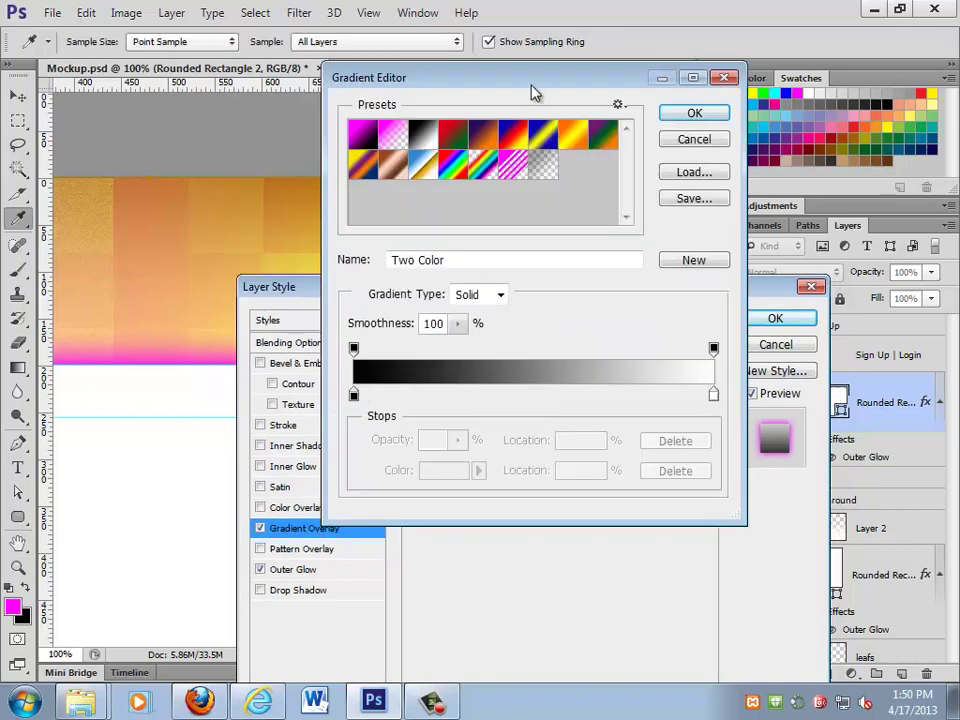
pyautogui.moveTo(531, 80); pyautogui.dragTo(822, 192)
# - Make the overlay a reversed yellow-to-white gradient with the white stop at 47%
pyautogui.click(645, 505)
pyautogui.doubleClick(645, 505)
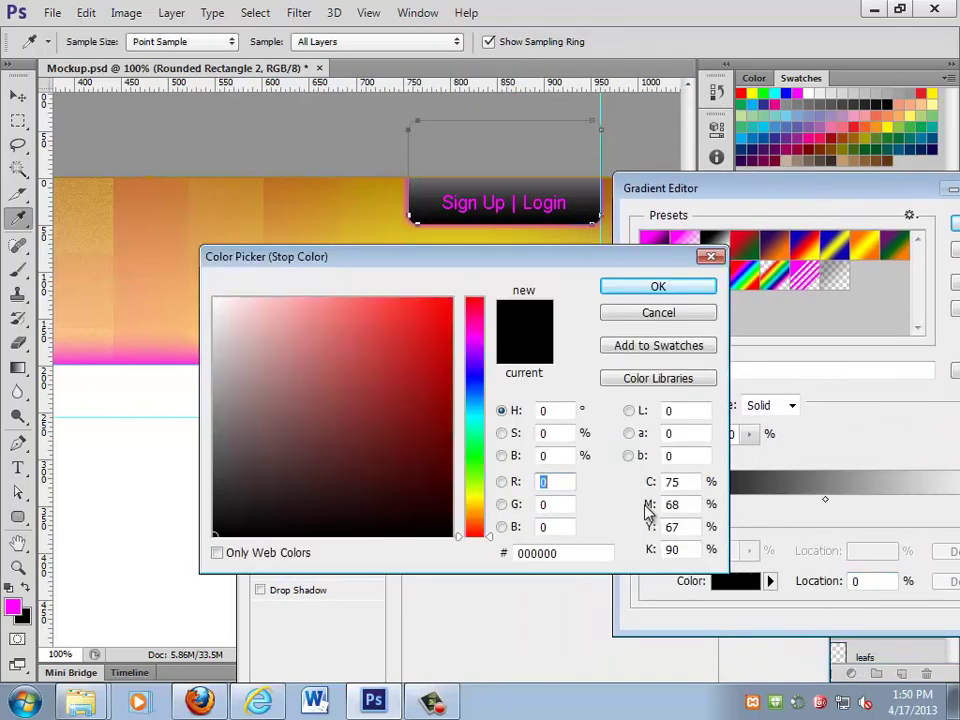
pyautogui.click(475, 500)
pyautogui.moveTo(421, 358); pyautogui.dragTo(456, 288)
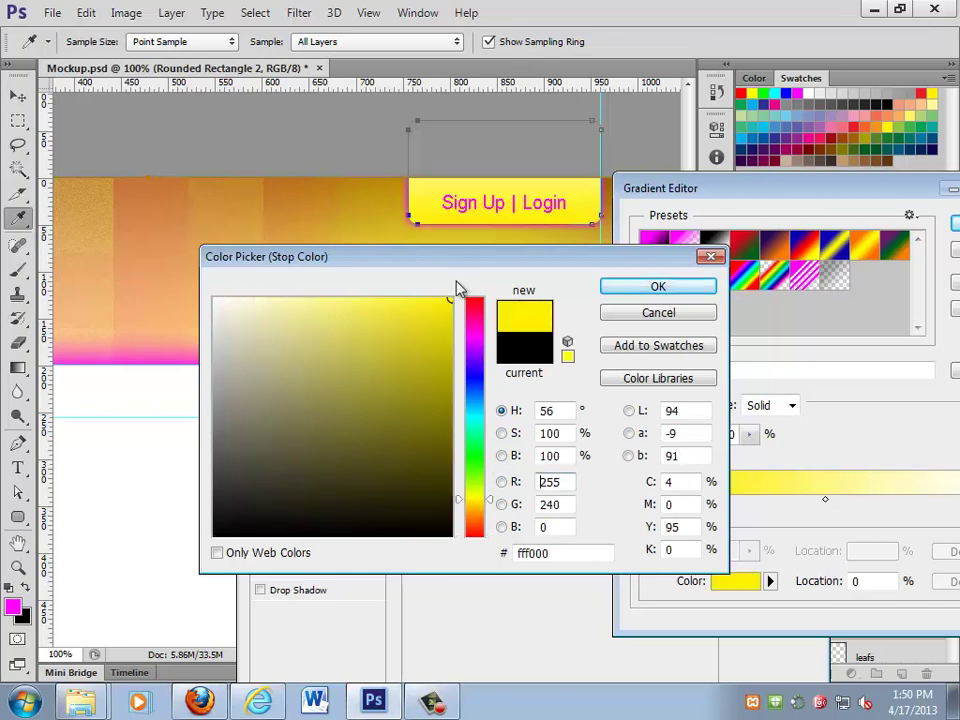
pyautogui.click(658, 286)
pyautogui.moveTo(844, 197); pyautogui.dragTo(726, 213)
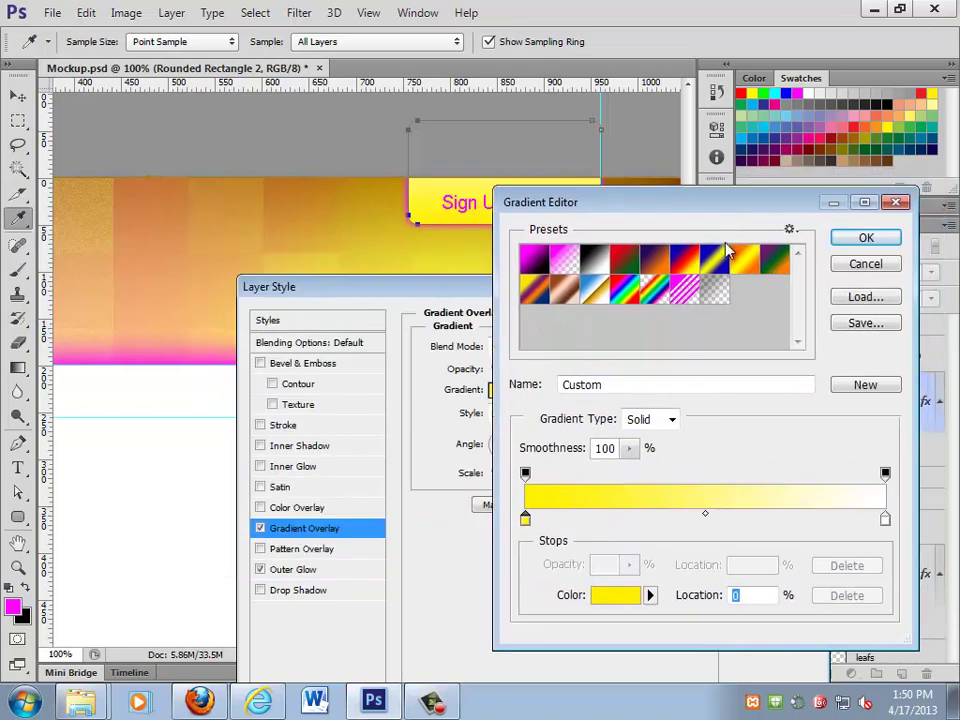
pyautogui.moveTo(887, 527); pyautogui.dragTo(866, 521)
pyautogui.click(864, 238)
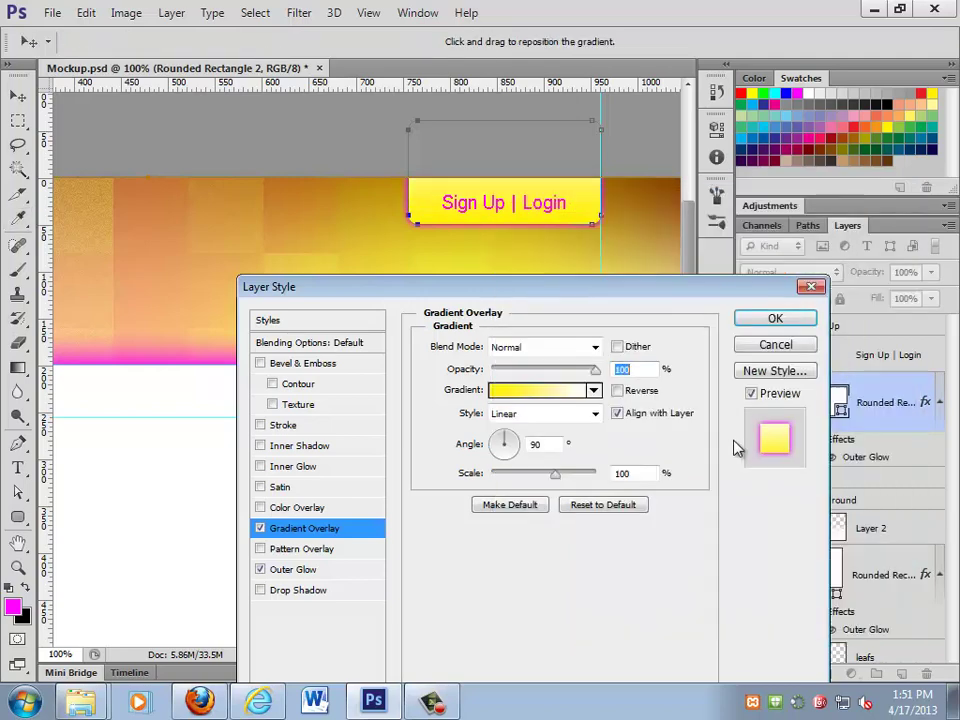
pyautogui.click(632, 391)
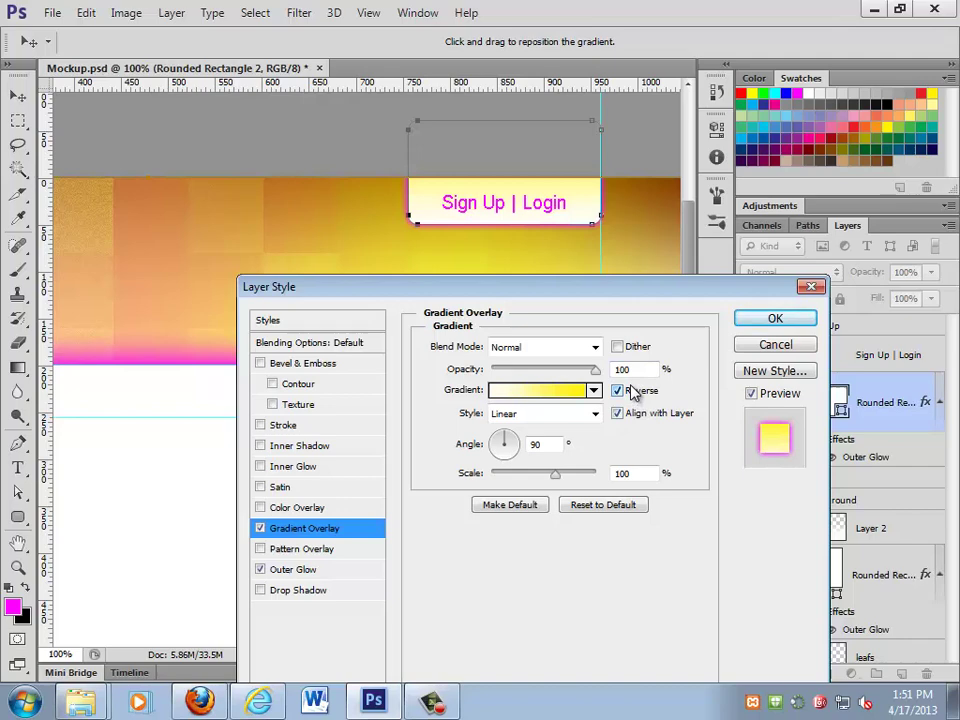
pyautogui.click(772, 320)
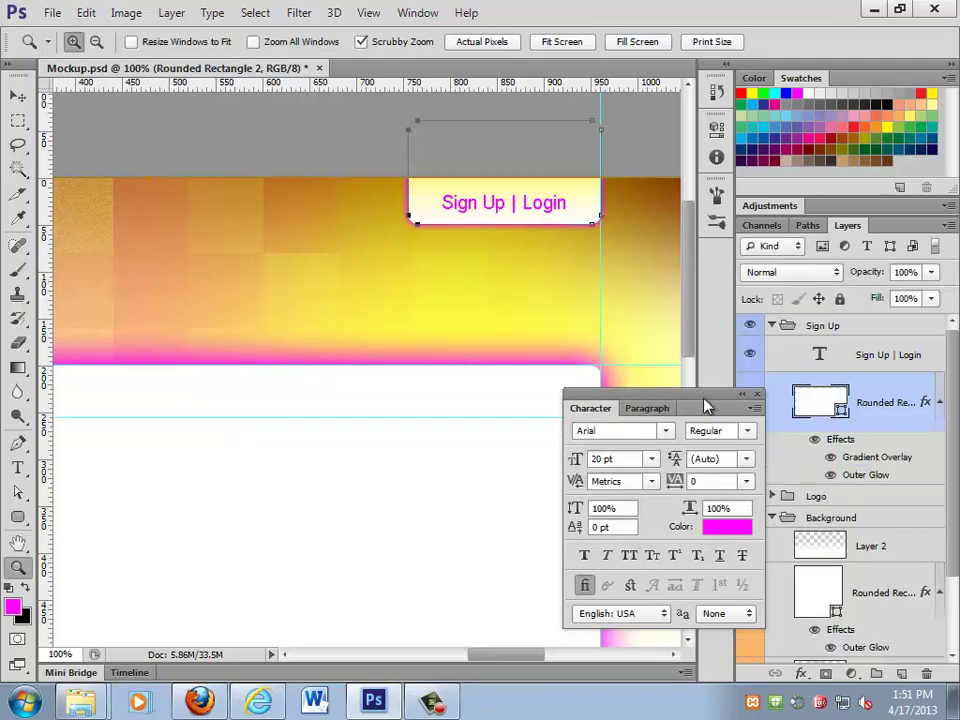
pyautogui.click(812, 332)
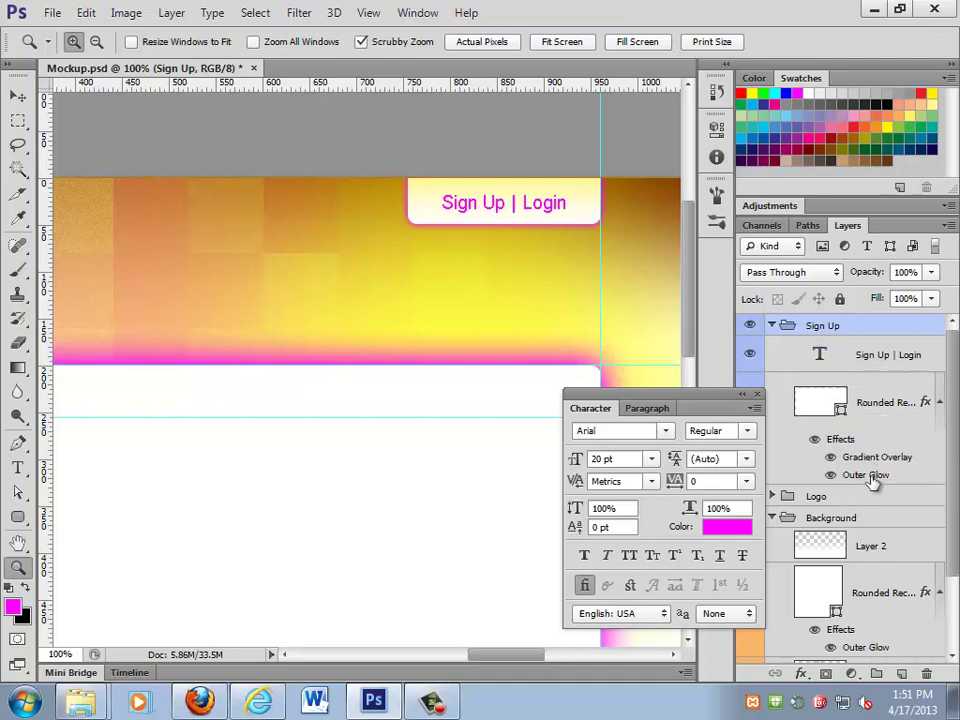
# - Copy the Gradient Overlay onto Rounded Rectangle 1 and move its white stop to 28%
pyautogui.scroll(-2, 896, 480)
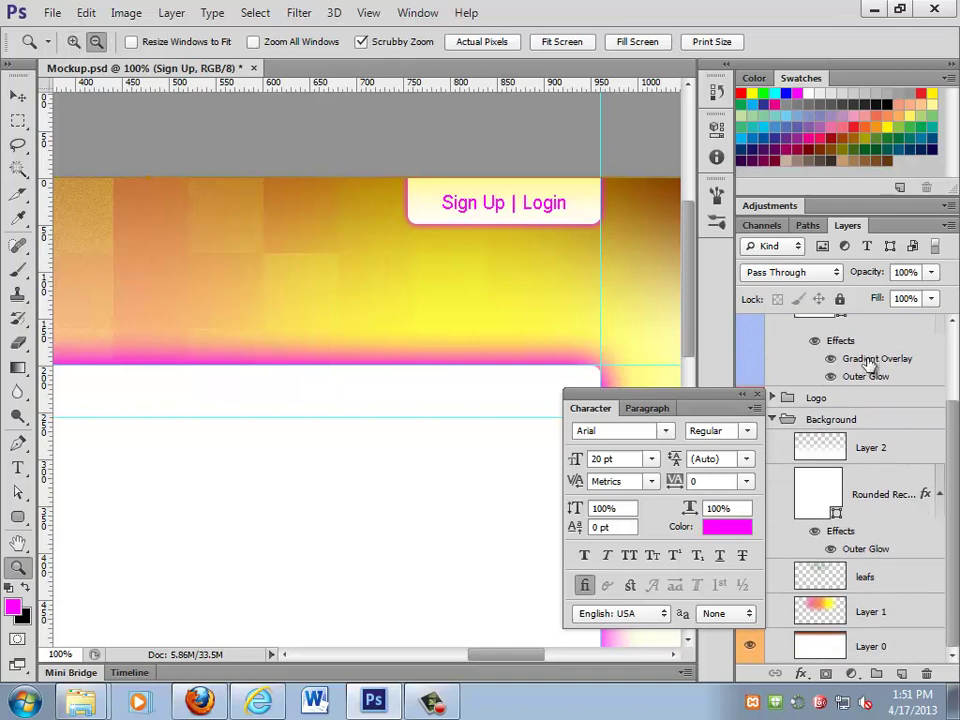
pyautogui.moveTo(872, 364); pyautogui.dragTo(895, 507)
pyautogui.hotkey('ctrl', '-')
pyautogui.hotkey('ctrl', '-')
pyautogui.hotkey('ctrl', '-')
pyautogui.hotkey('ctrl', '-')
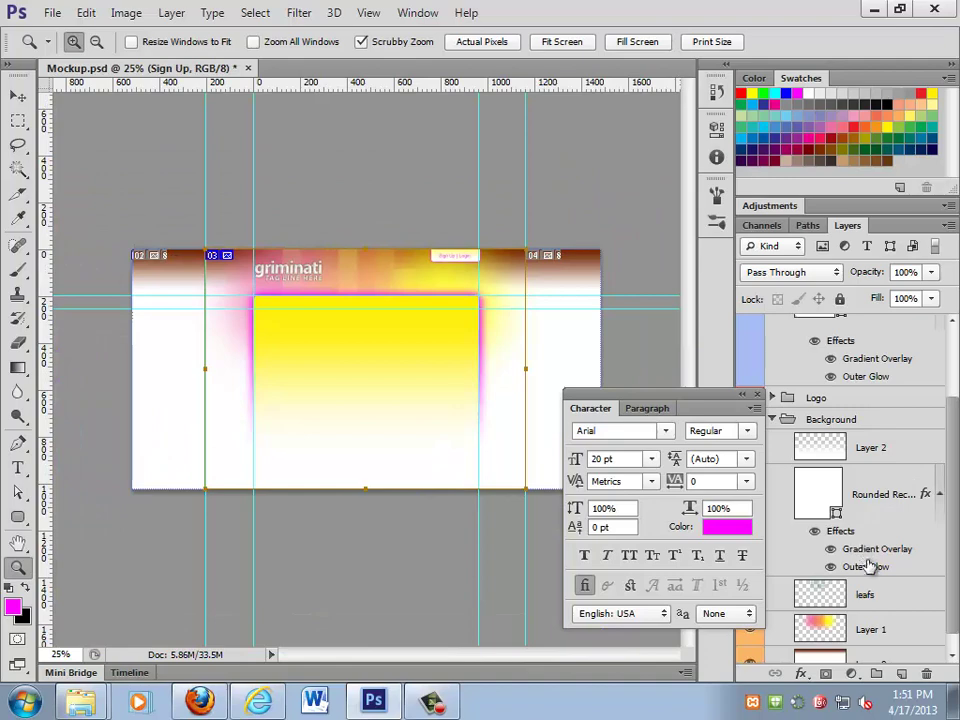
pyautogui.doubleClick(868, 550)
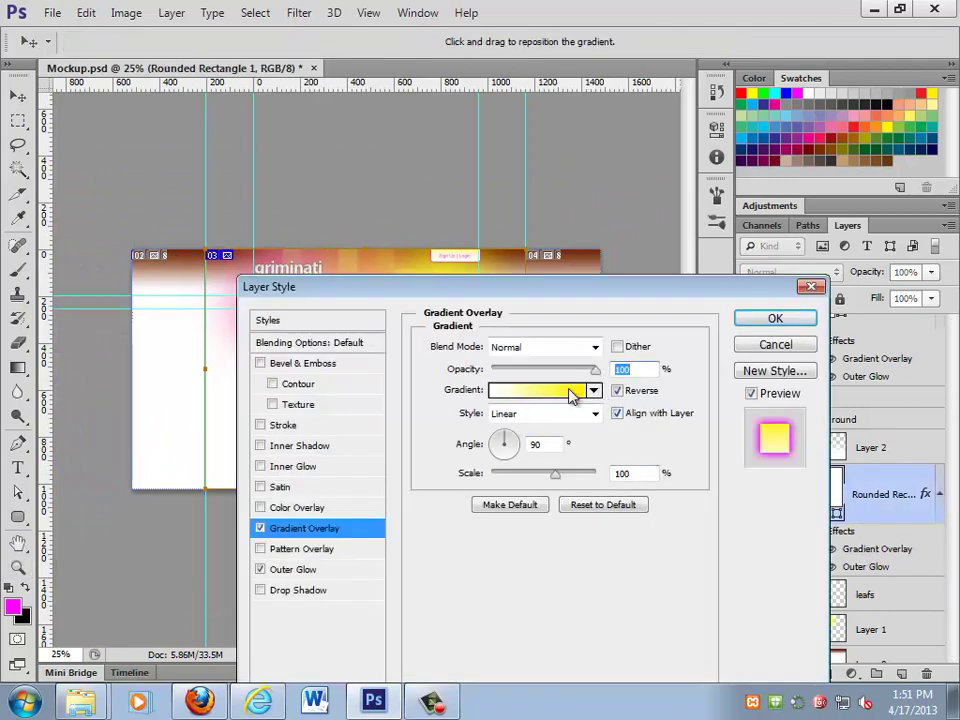
pyautogui.click(572, 395)
pyautogui.click(873, 520)
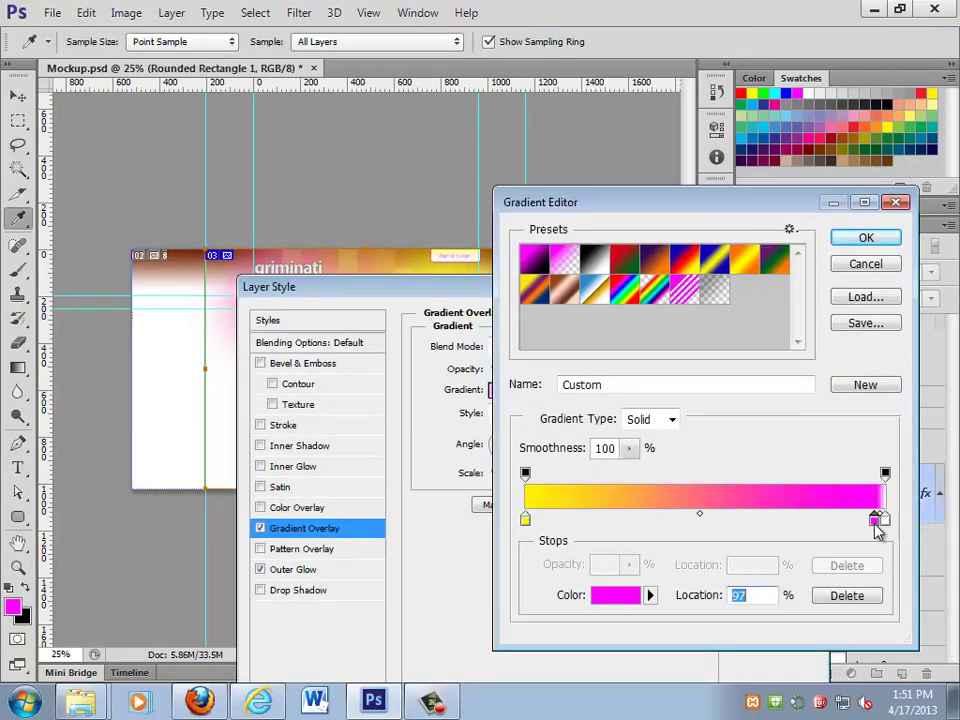
pyautogui.moveTo(875, 520); pyautogui.dragTo(625, 520)
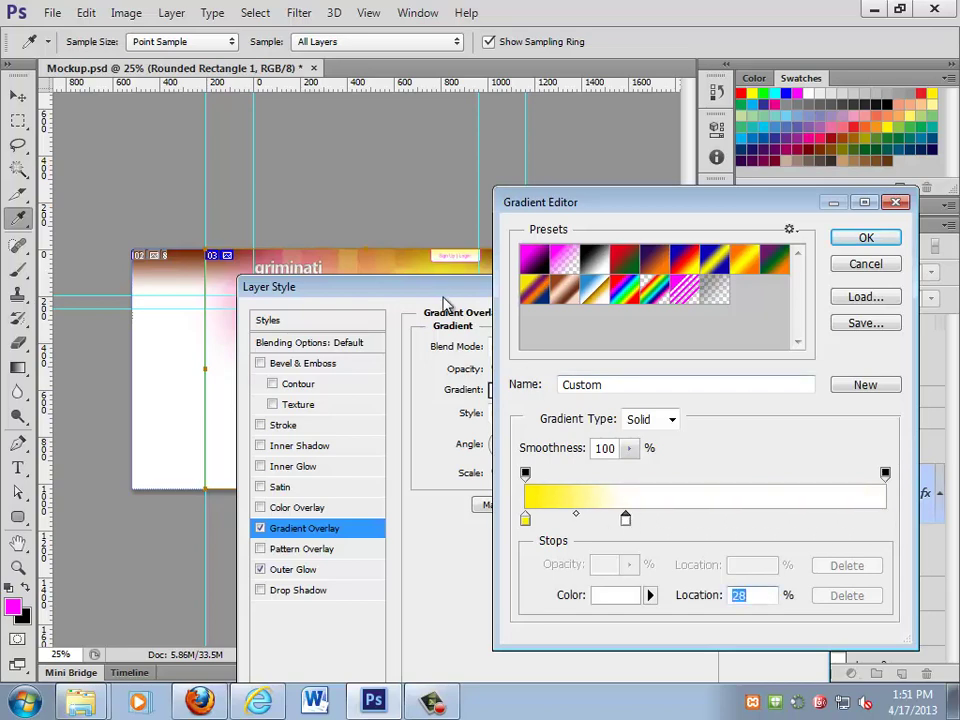
pyautogui.moveTo(728, 207); pyautogui.dragTo(761, 317)
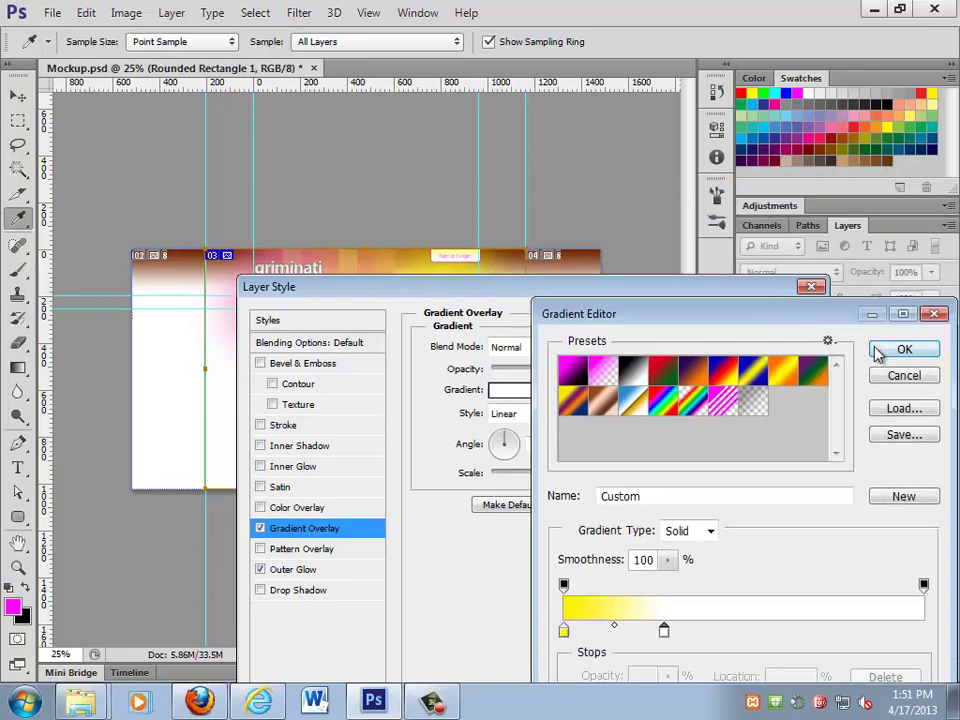
pyautogui.click(899, 348)
# - Set the gradient's starting stop to pale yellow fbf7bc and apply the overlay
pyautogui.moveTo(625, 295); pyautogui.dragTo(872, 244)
pyautogui.click(784, 336)
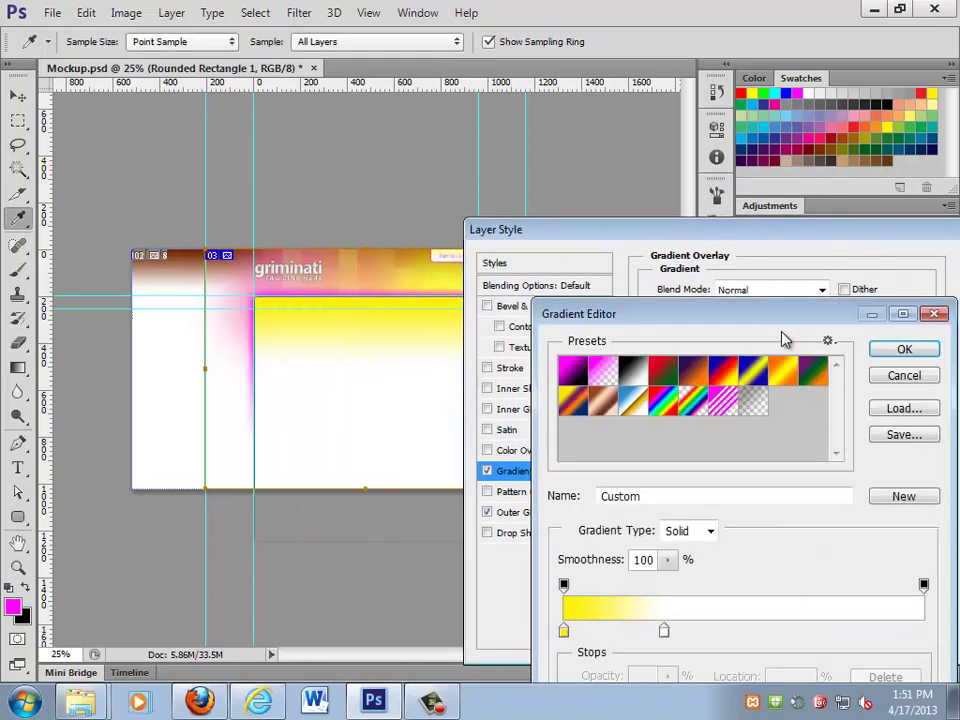
pyautogui.doubleClick(564, 630)
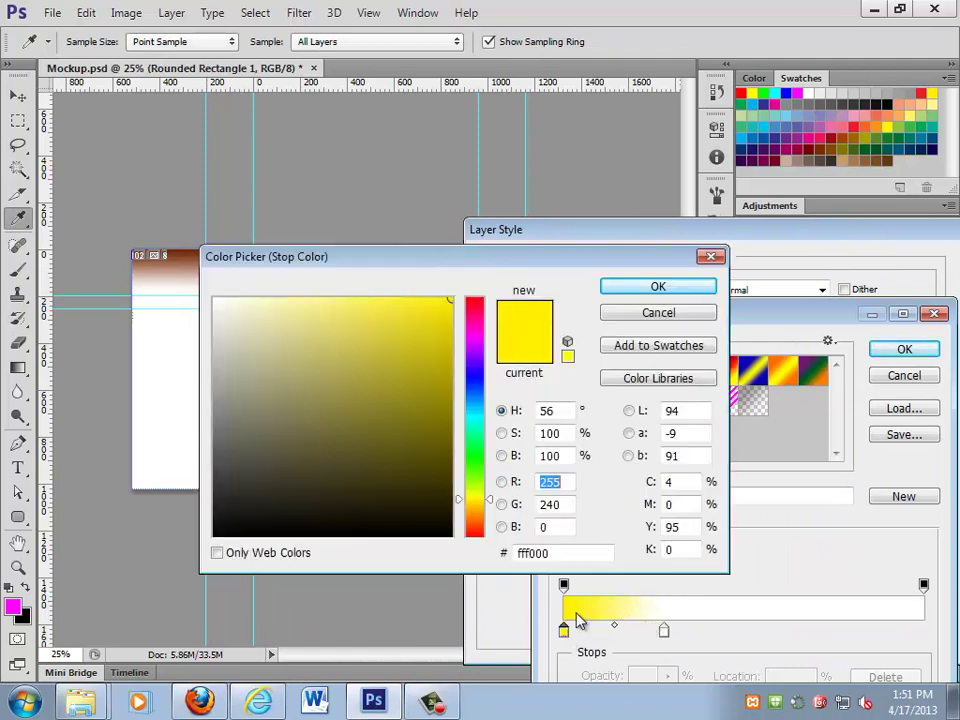
pyautogui.click(272, 300)
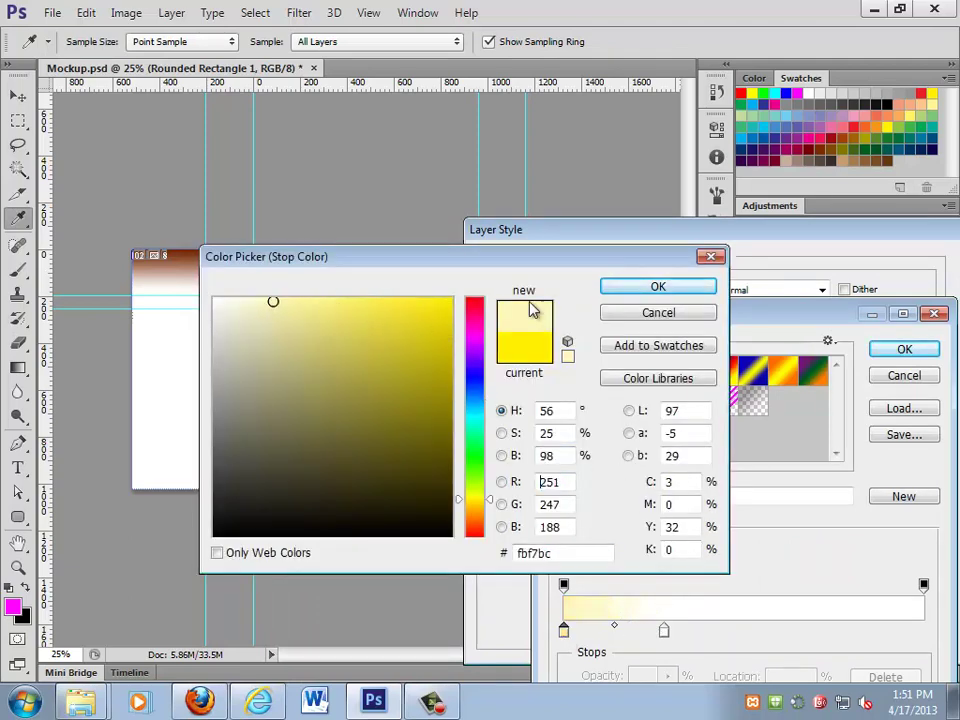
pyautogui.click(658, 286)
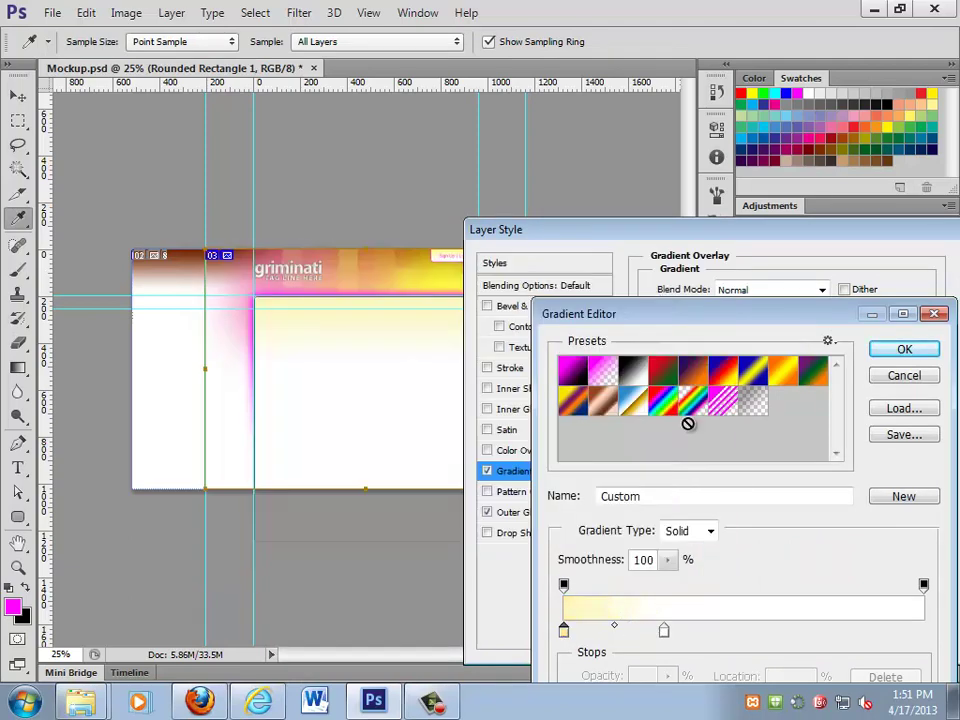
pyautogui.click(928, 354)
pyautogui.moveTo(754, 238); pyautogui.dragTo(676, 226)
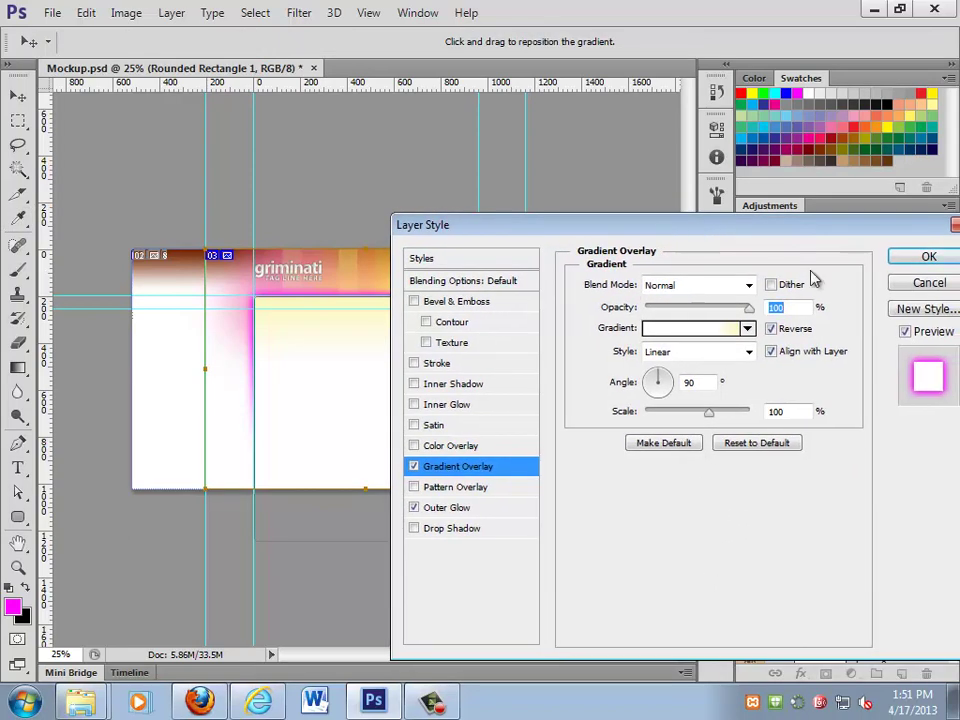
pyautogui.click(926, 253)
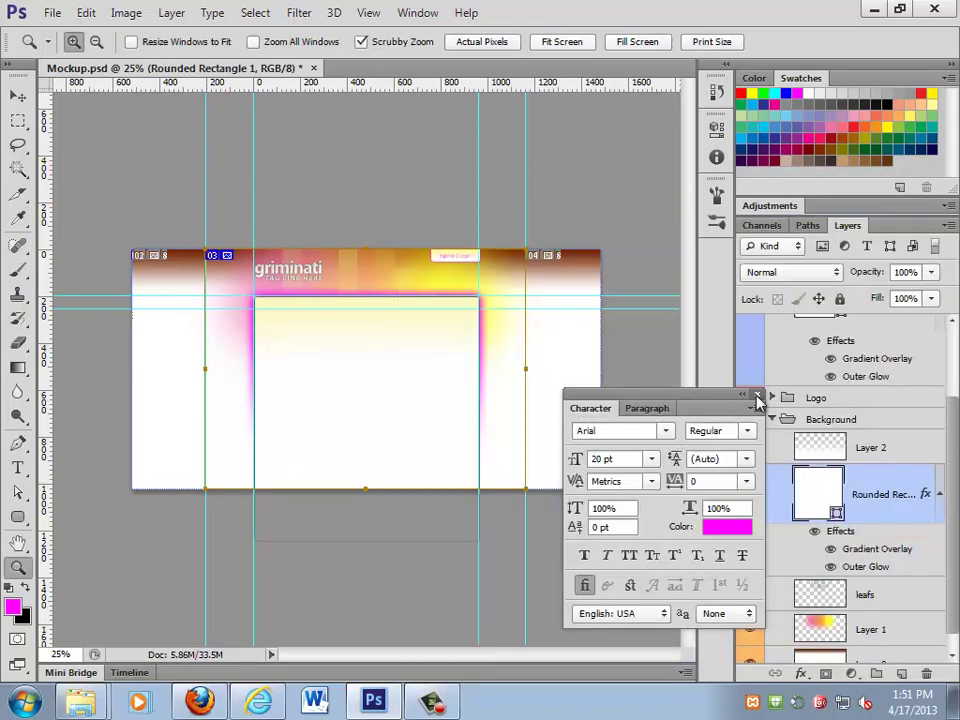
# - Close the Character panel, save with Ctrl+S, hide extras, and zoom to 100% on the rectangle's corner
pyautogui.click(757, 401)
pyautogui.hotkey('ctrl', 's')
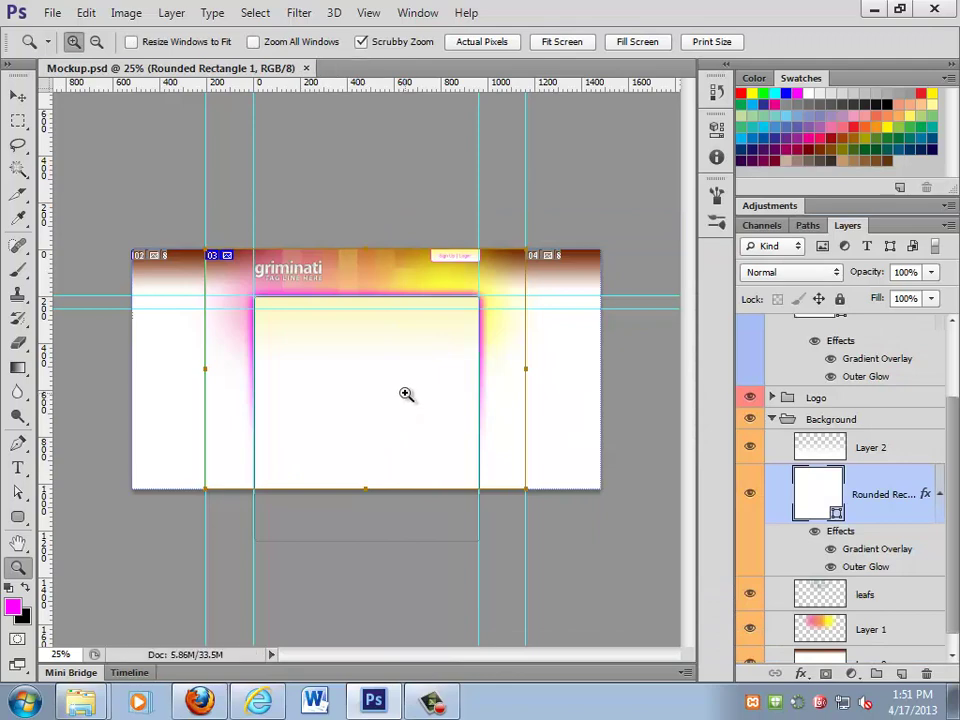
pyautogui.moveTo(405, 400); pyautogui.dragTo(407, 392)
pyautogui.hotkey('ctrl', 'h')
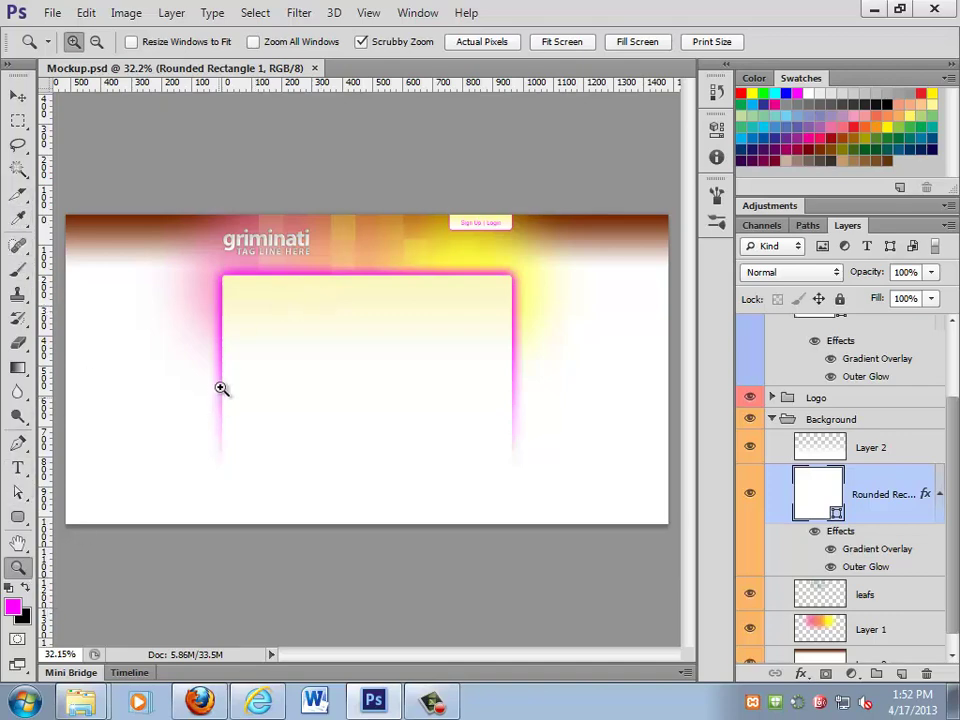
pyautogui.click(229, 281)
pyautogui.click(233, 289)
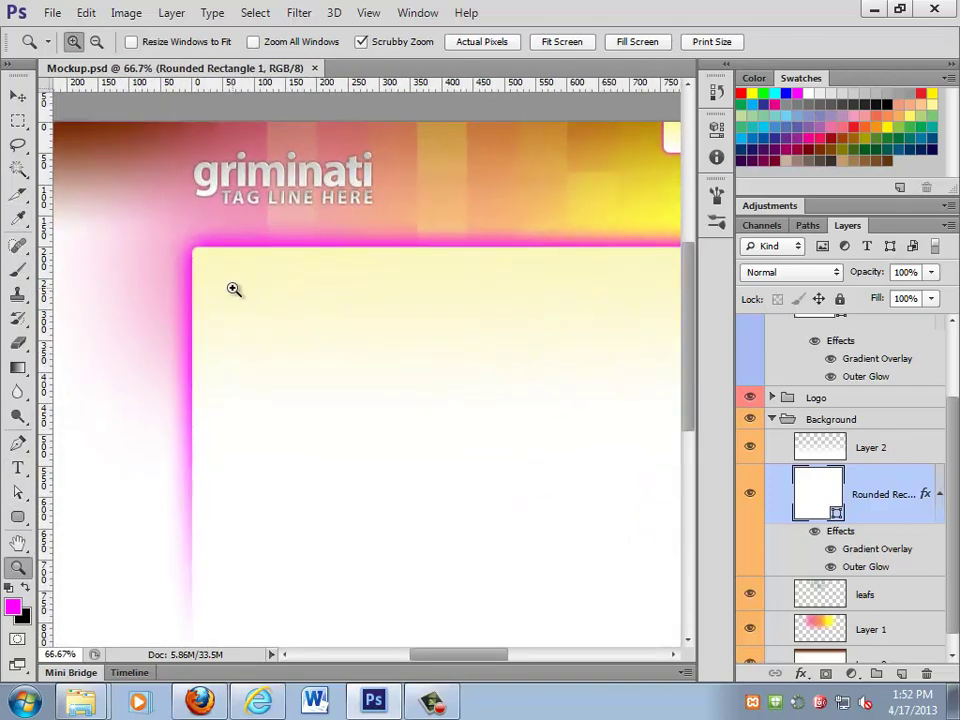
pyautogui.click(233, 289)
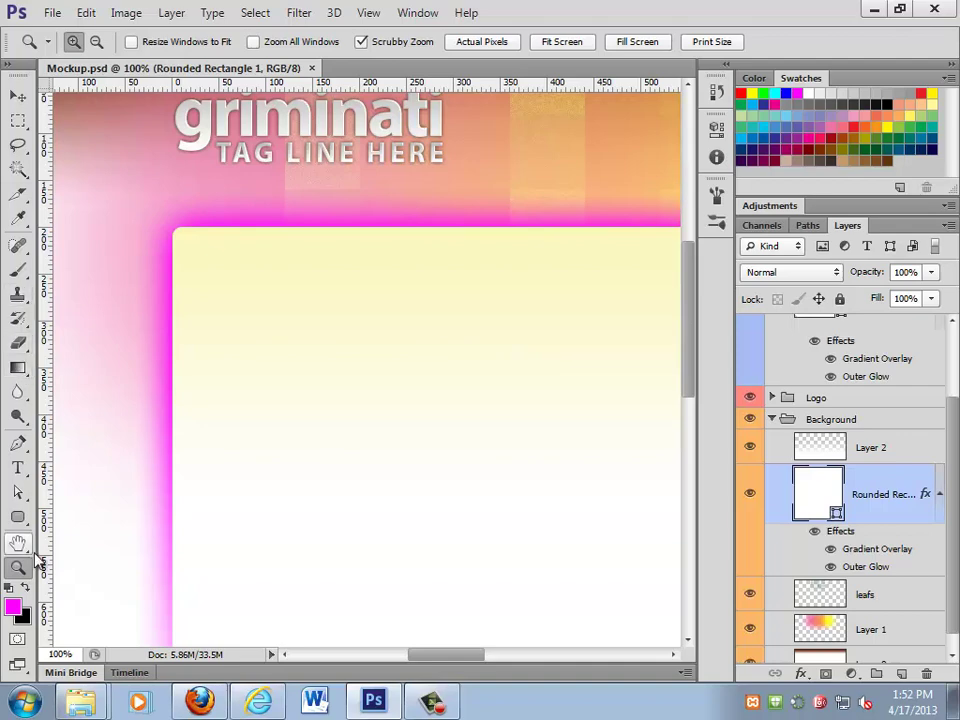
# - Draw a white 960 × 56 px rounded bar along the content box's top and move it out of Background
pyautogui.click(20, 518)
pyautogui.moveTo(27, 527); pyautogui.dragTo(81, 532)
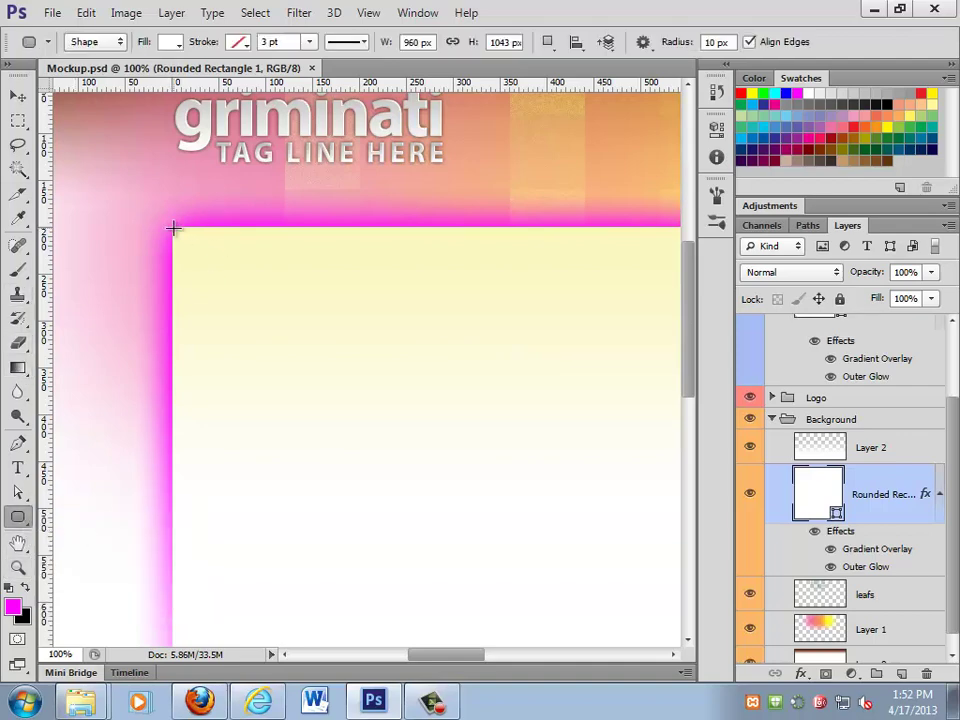
pyautogui.moveTo(171, 232); pyautogui.dragTo(171, 226)
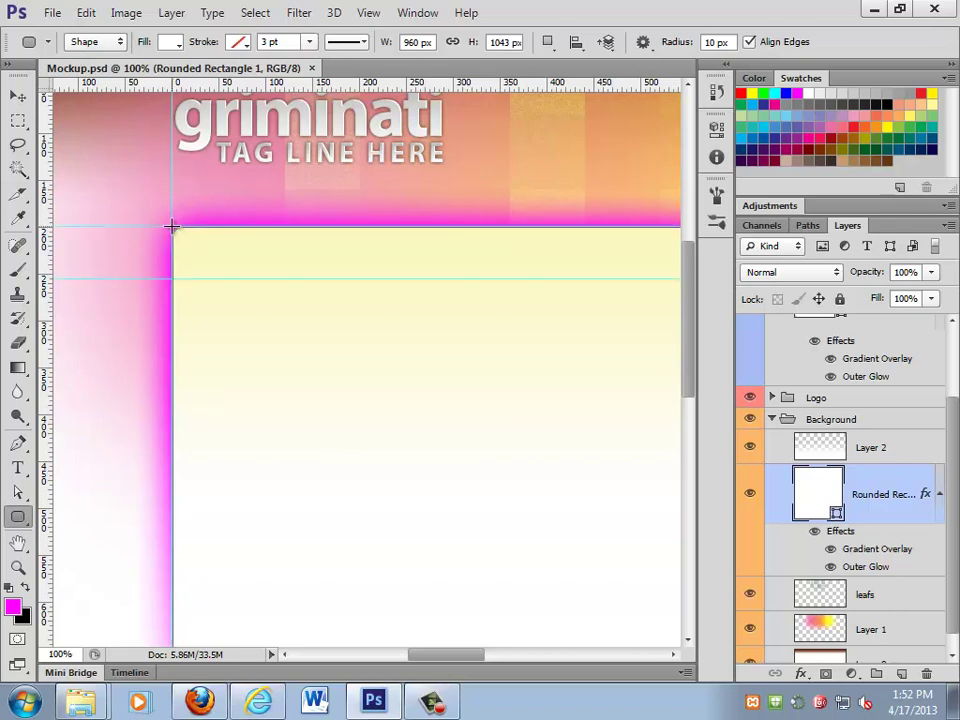
pyautogui.moveTo(171, 226); pyautogui.dragTo(499, 286)
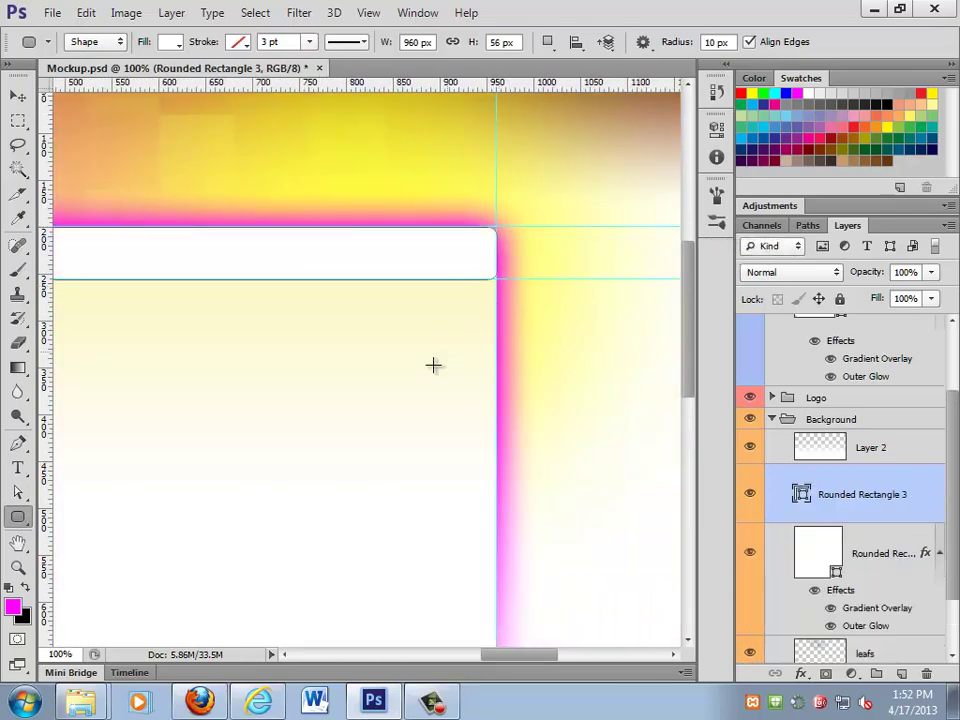
pyautogui.moveTo(433, 365); pyautogui.dragTo(593, 368)
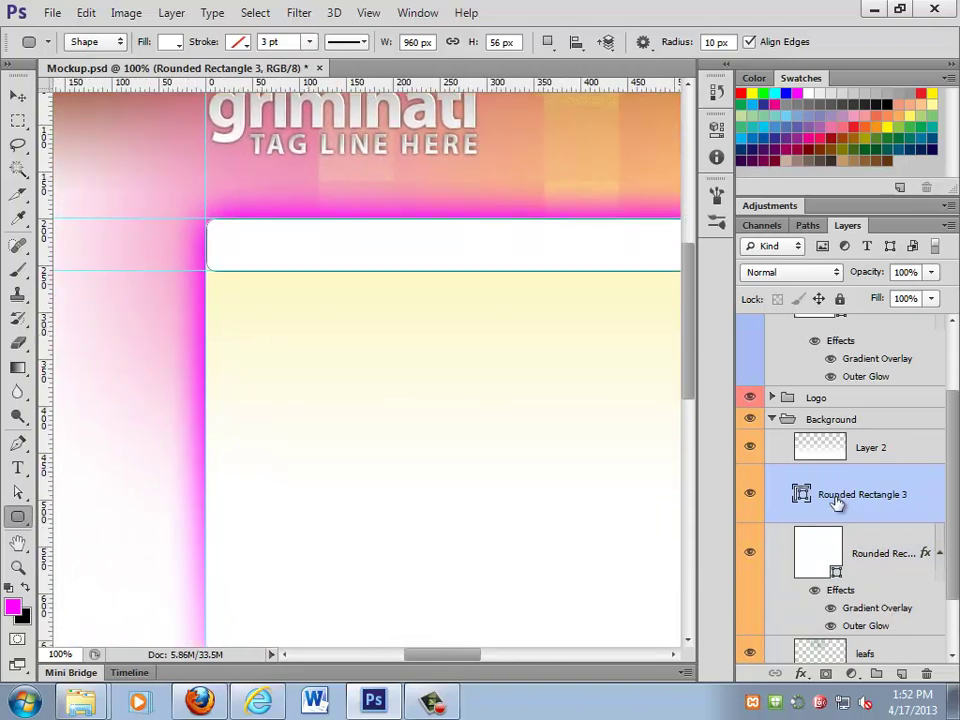
pyautogui.moveTo(836, 503); pyautogui.dragTo(836, 418)
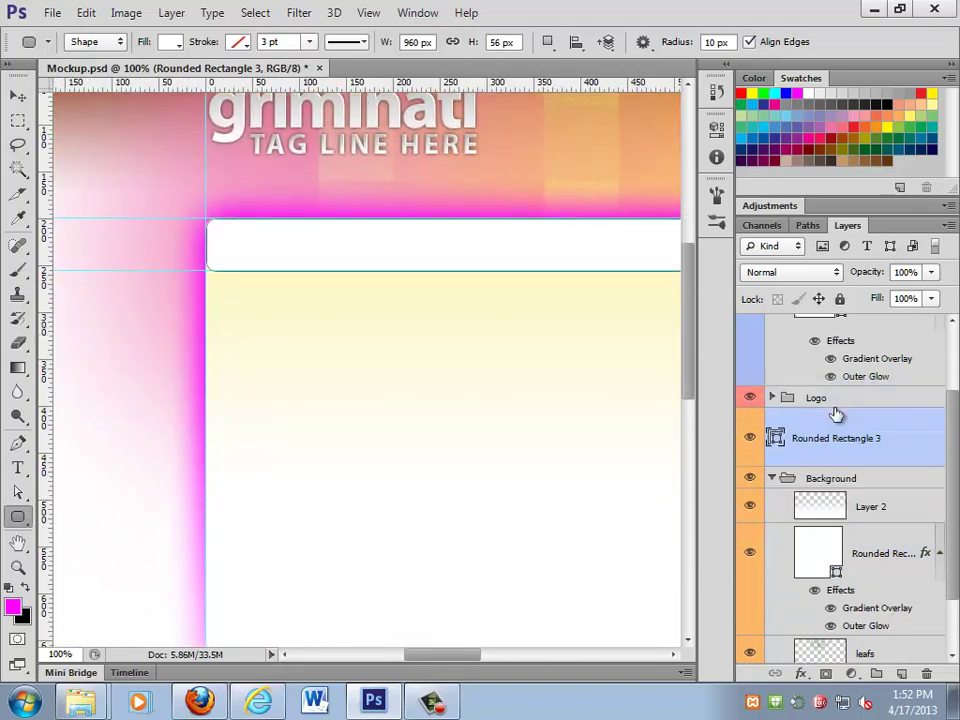
# - Group the bar layer as 'Navigation Bar' with a green label
pyautogui.hotkey('ctrl', 'g')
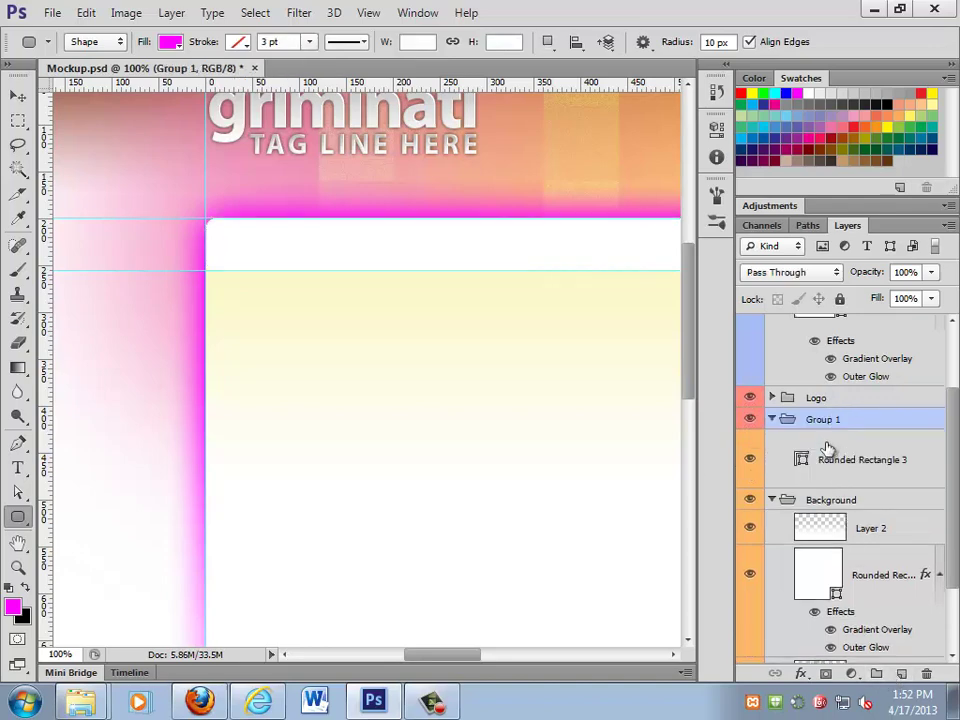
pyautogui.doubleClick(826, 420)
pyautogui.write('Na')
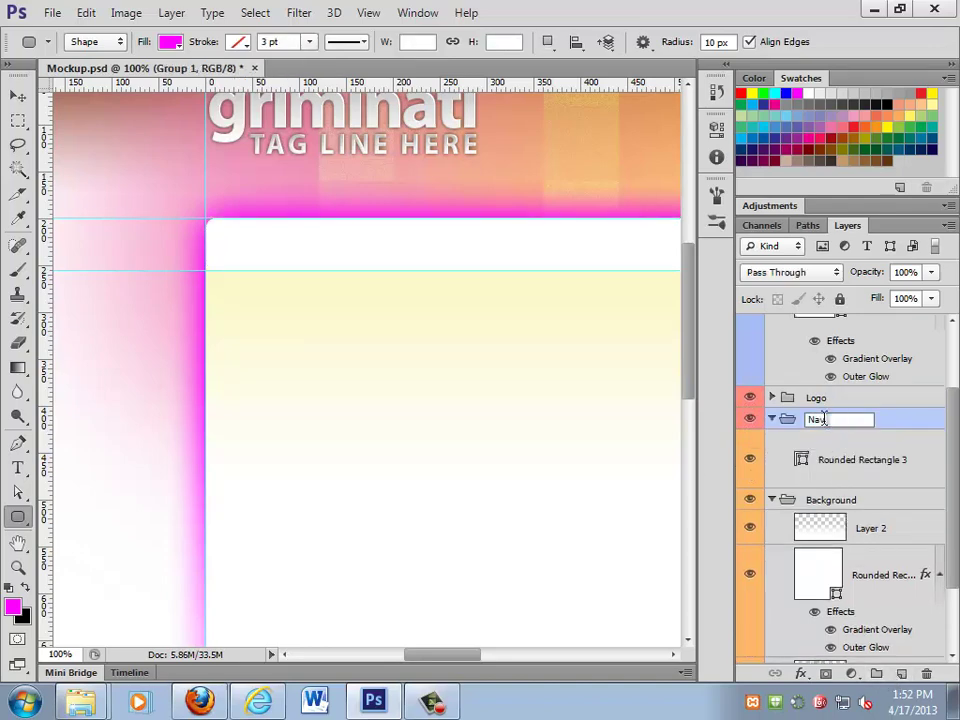
pyautogui.write('vigation Bar')
pyautogui.press('Return')
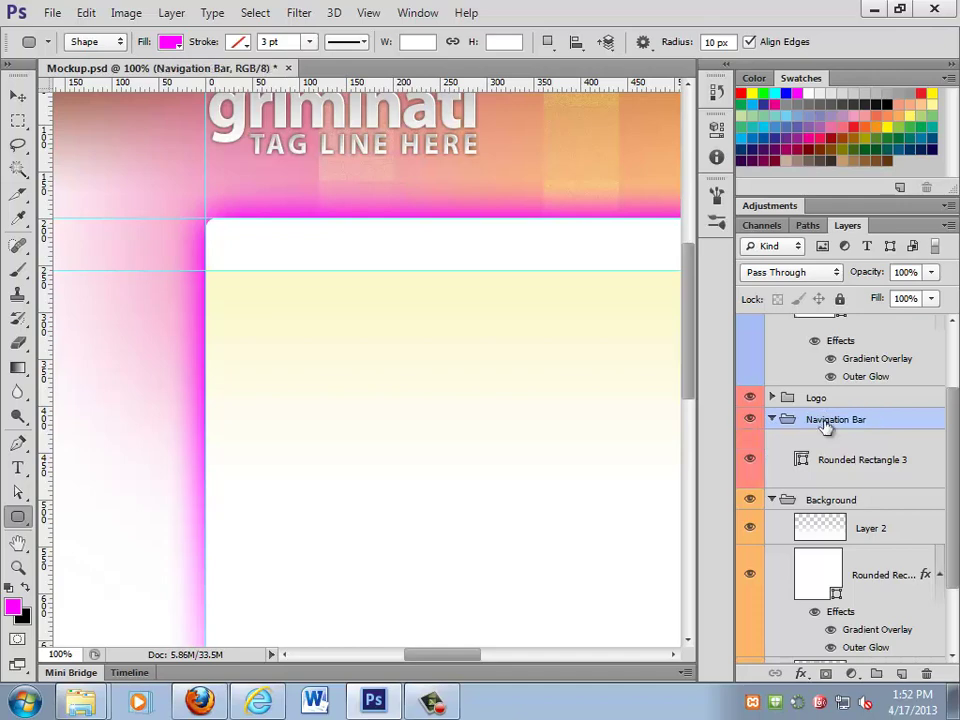
pyautogui.rightClick(765, 421)
pyautogui.click(600, 610)
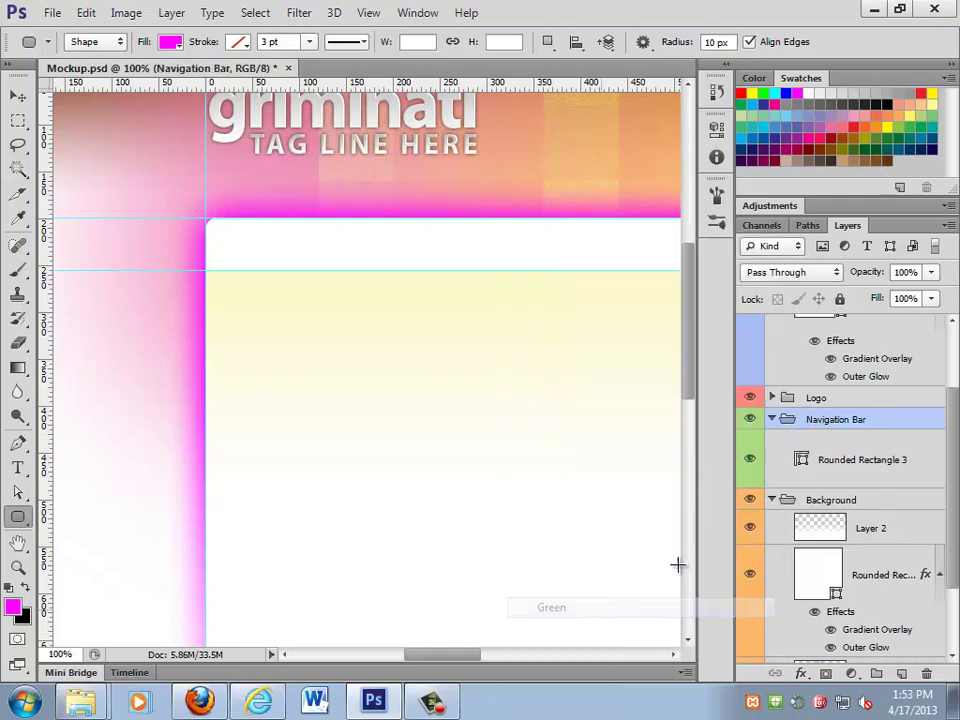
# - Collapse the Sign Up and Background groups and select Rounded Rectangle 3
pyautogui.scroll(3, 790, 435)
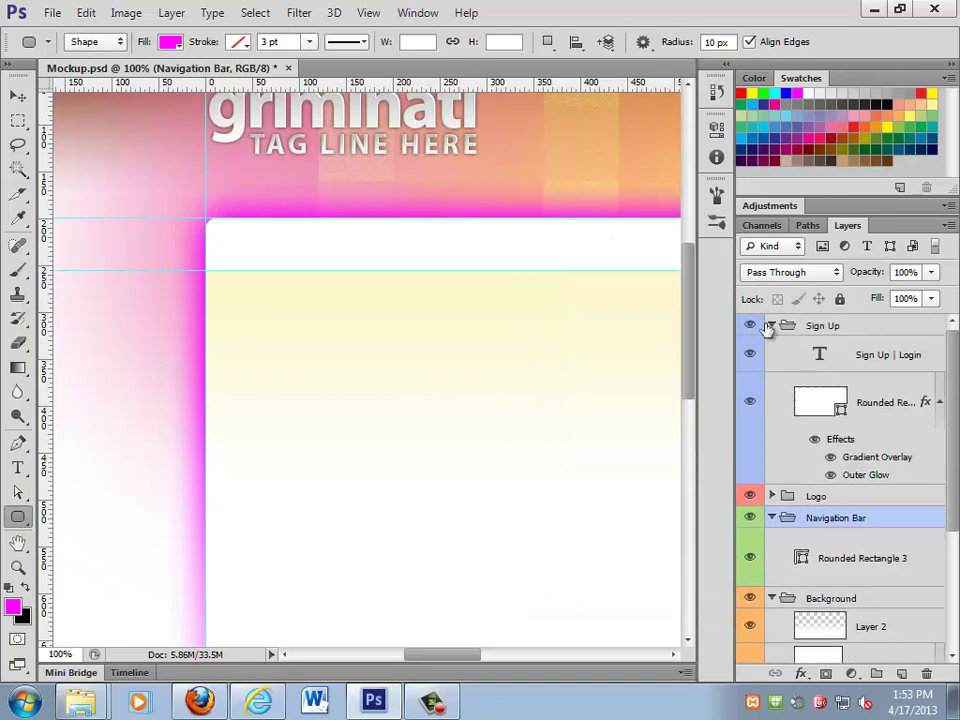
pyautogui.click(771, 325)
pyautogui.click(771, 452)
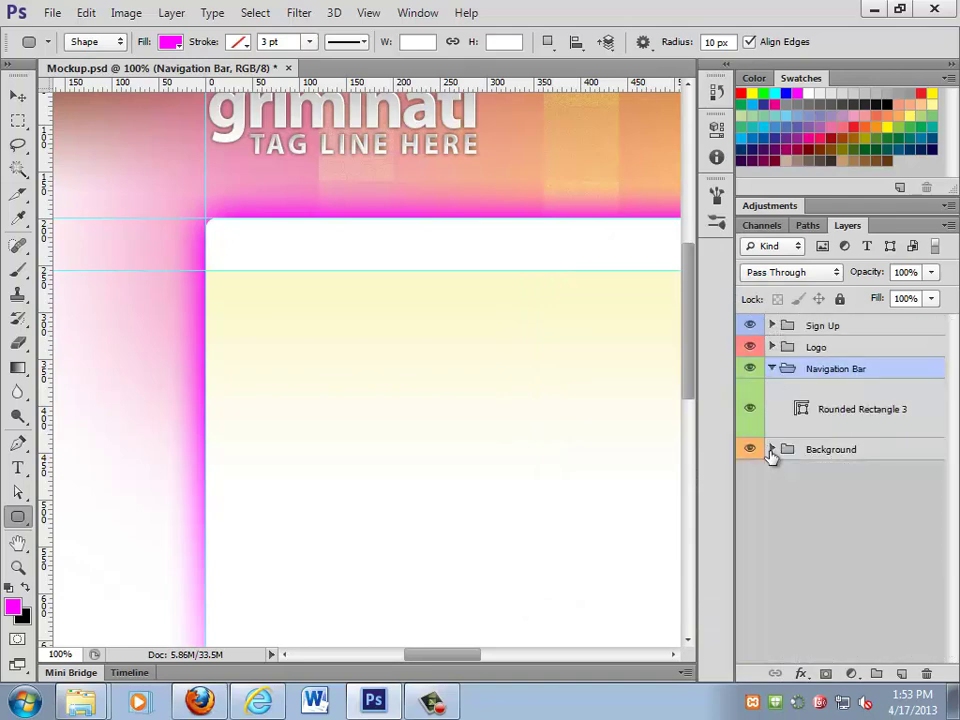
pyautogui.click(834, 414)
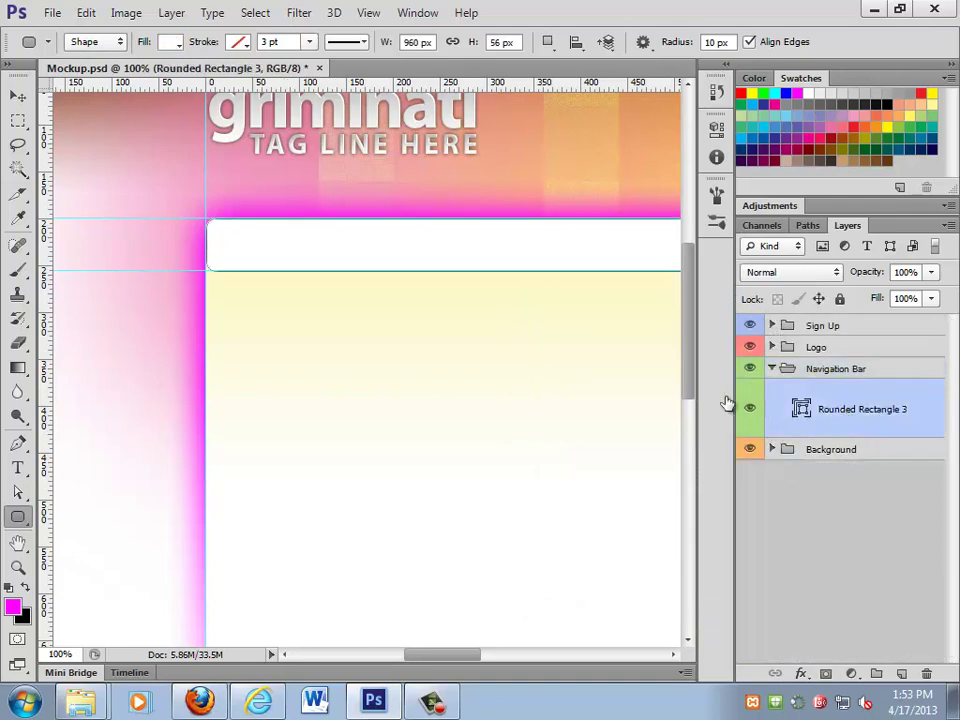
# - Fill Rounded Rectangle 3 with purple 7e2373 and zoom to 100% on its corner
pyautogui.doubleClick(801, 410)
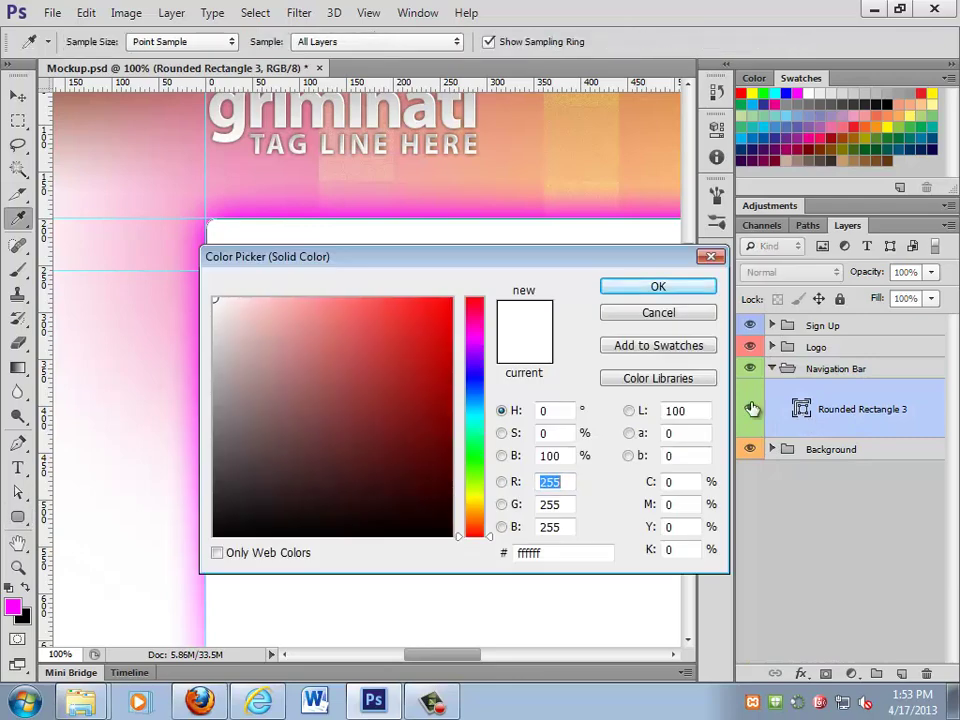
pyautogui.click(376, 206)
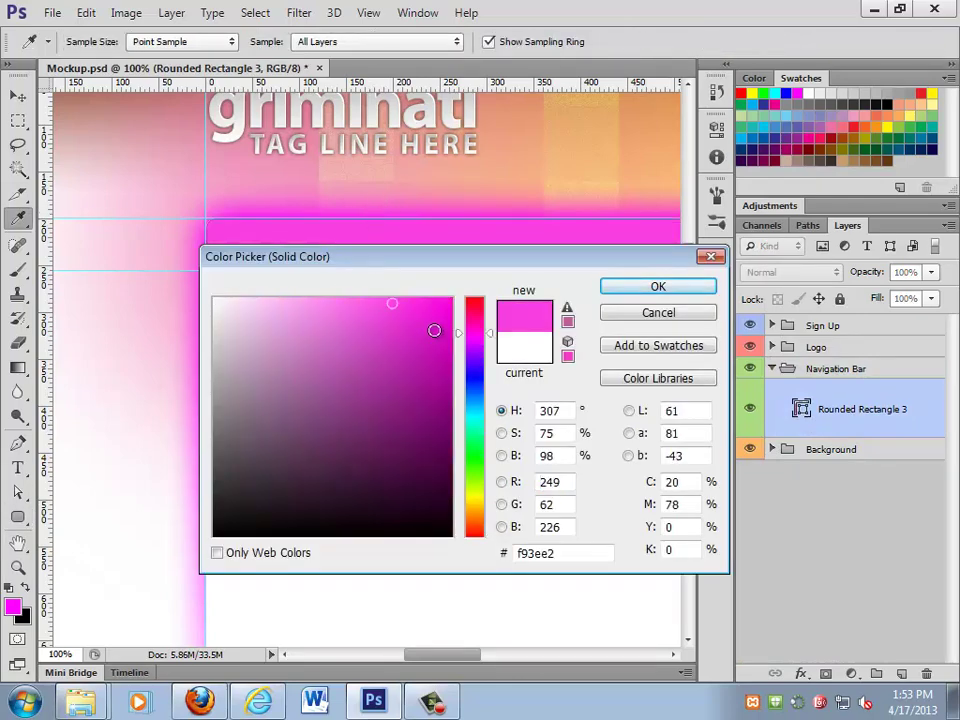
pyautogui.moveTo(434, 330)
pyautogui.mouseDown()
pyautogui.moveTo(448, 317)
pyautogui.moveTo(405, 414)
pyautogui.moveTo(340, 411)
pyautogui.moveTo(344, 424)
pyautogui.moveTo(410, 451)
pyautogui.moveTo(400, 464)
pyautogui.moveTo(385, 415)
pyautogui.mouseUp()
pyautogui.click(650, 288)
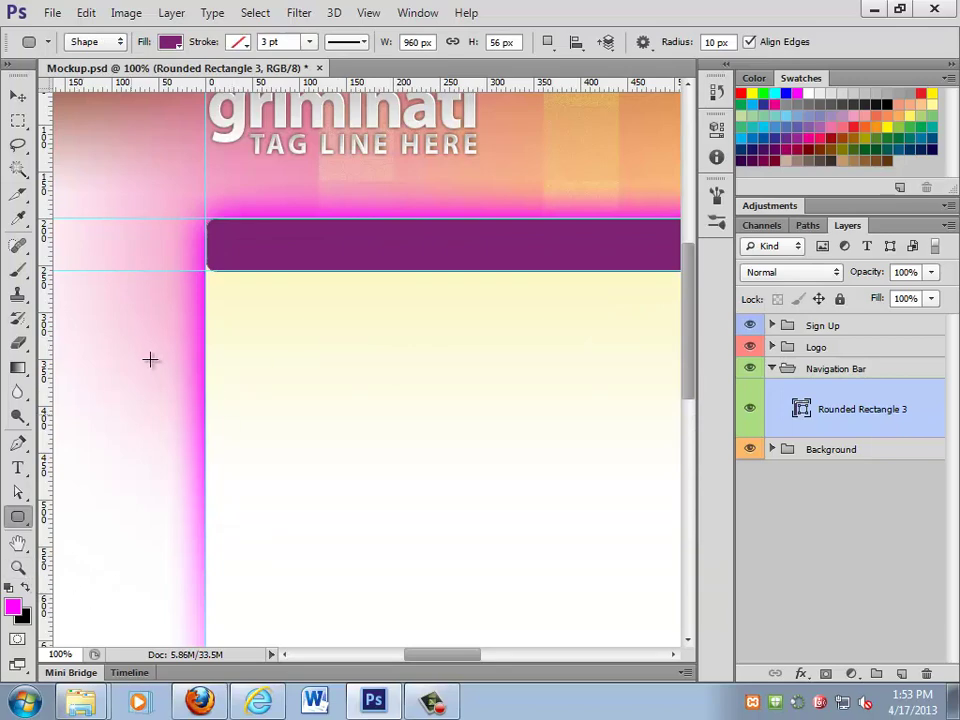
pyautogui.moveTo(407, 405); pyautogui.dragTo(272, 390)
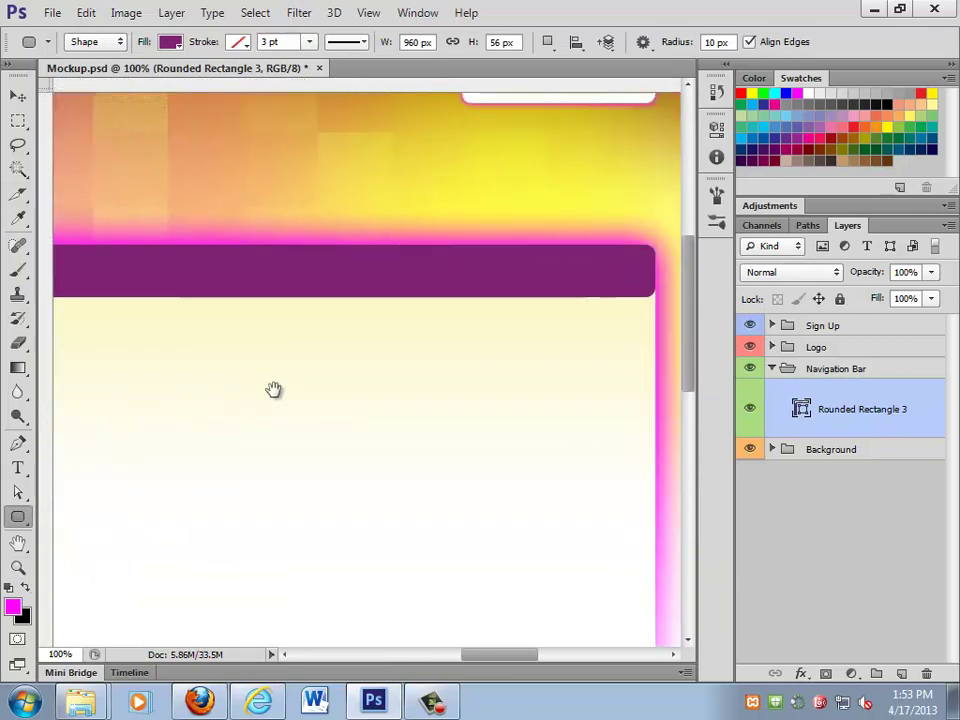
pyautogui.moveTo(374, 384); pyautogui.dragTo(377, 384)
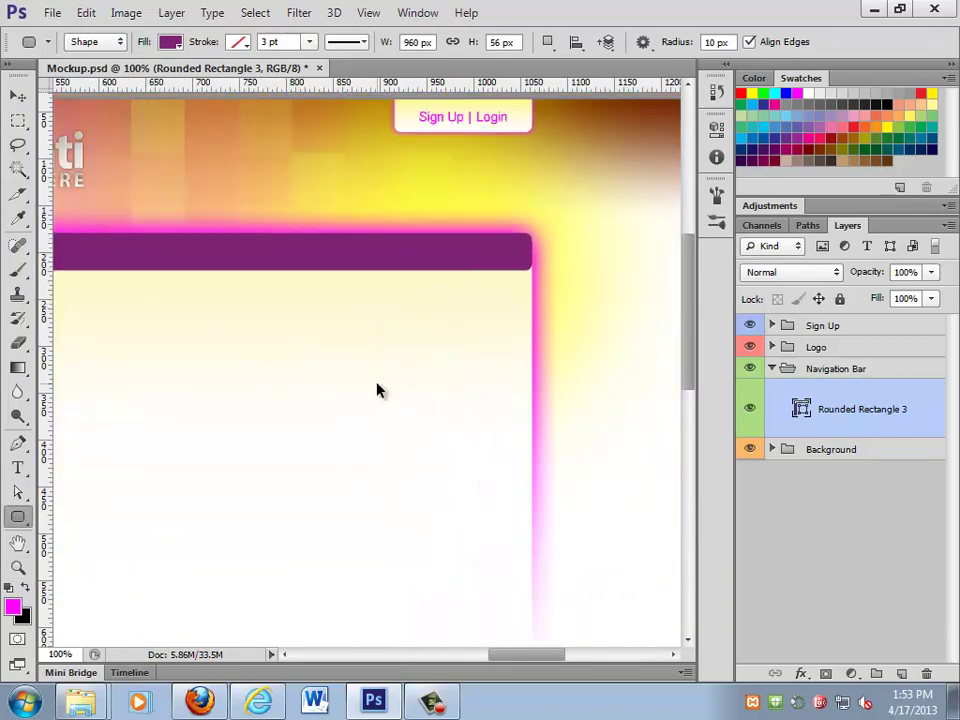
pyautogui.hotkey('ctrl', '0')
pyautogui.press('z')
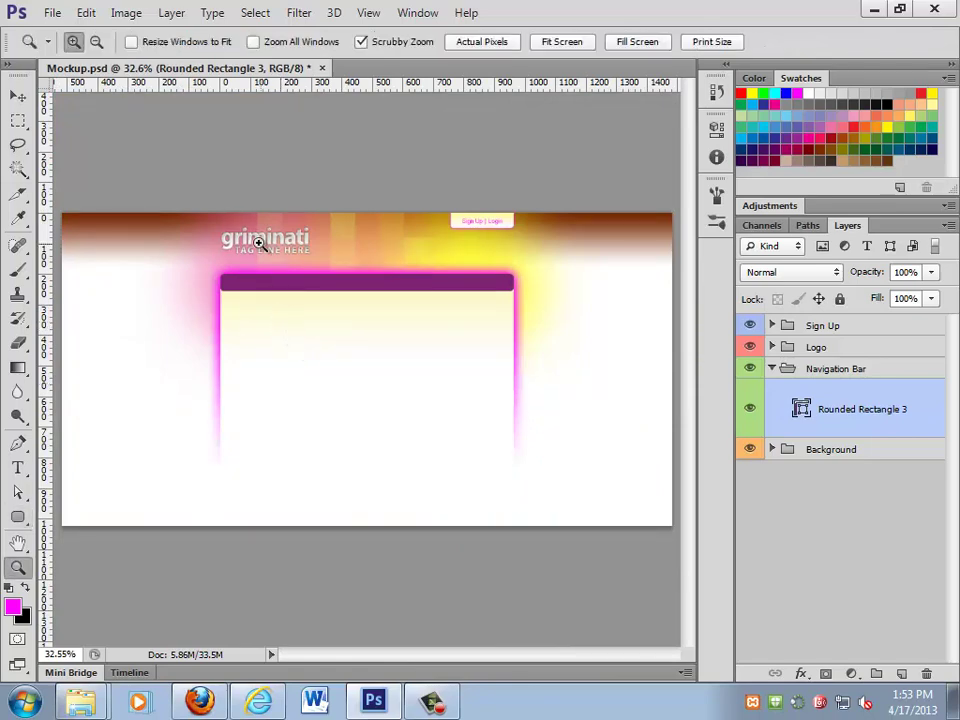
pyautogui.click(231, 284)
pyautogui.click(230, 283)
pyautogui.click(228, 282)
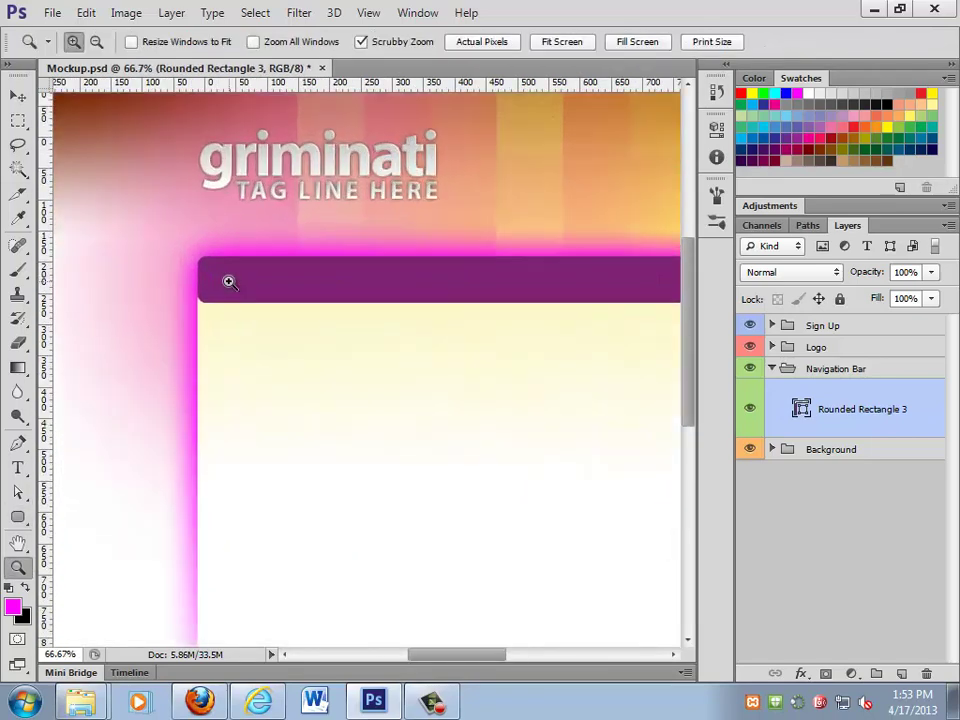
pyautogui.click(227, 281)
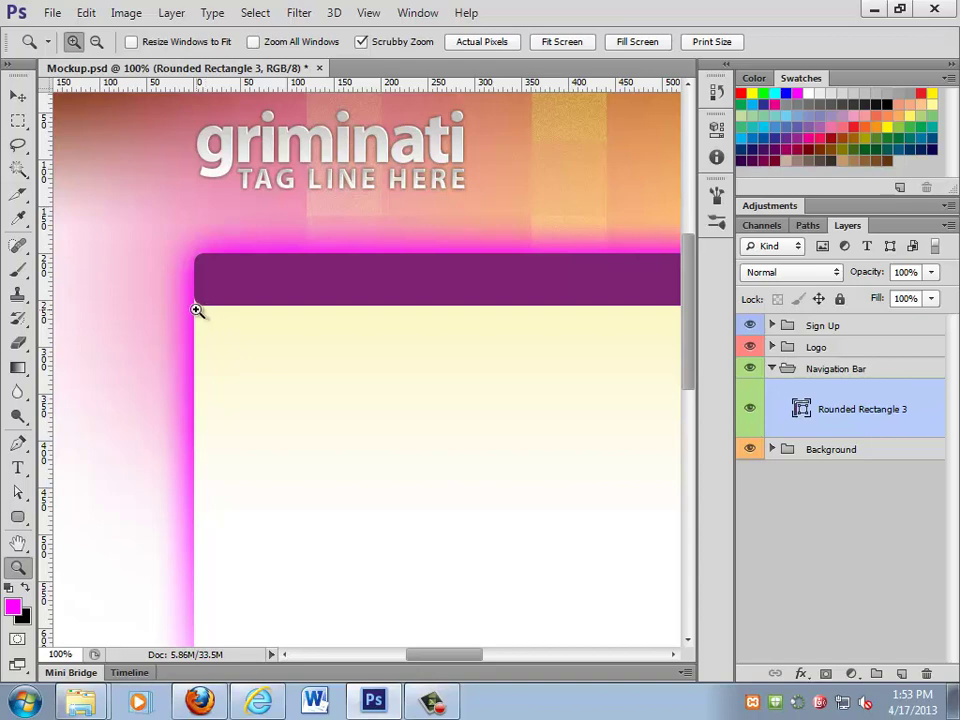
# - Pull curve handles from the bar's lower-left corner, then select the resulting teardrop path
pyautogui.click(18, 492)
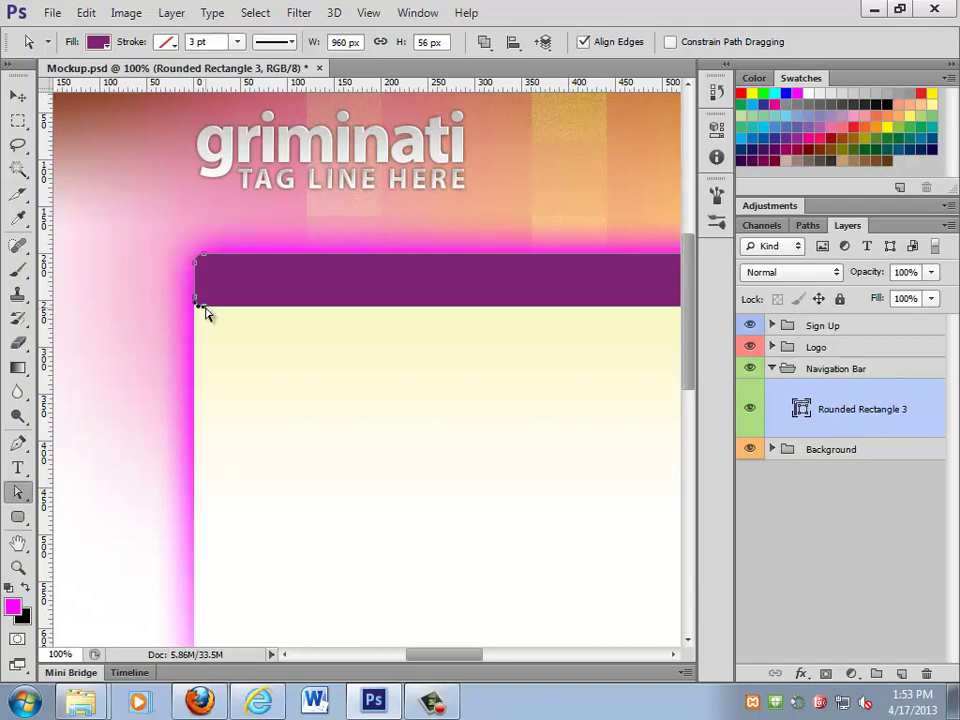
pyautogui.moveTo(197, 304); pyautogui.dragTo(172, 372)
pyautogui.moveTo(171, 309); pyautogui.dragTo(122, 311)
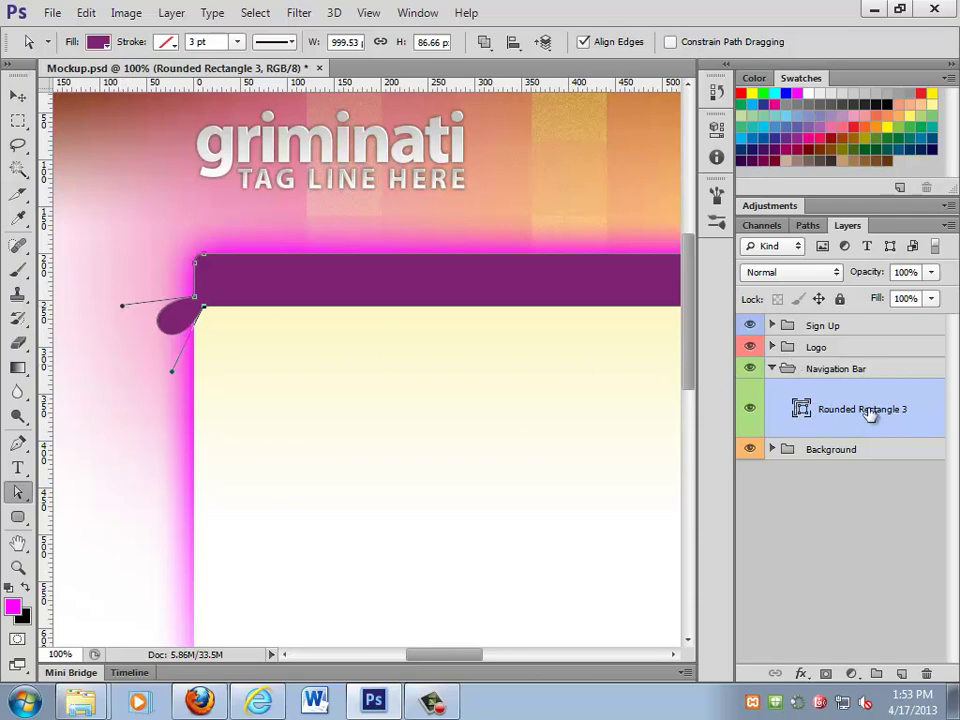
pyautogui.click(17, 517)
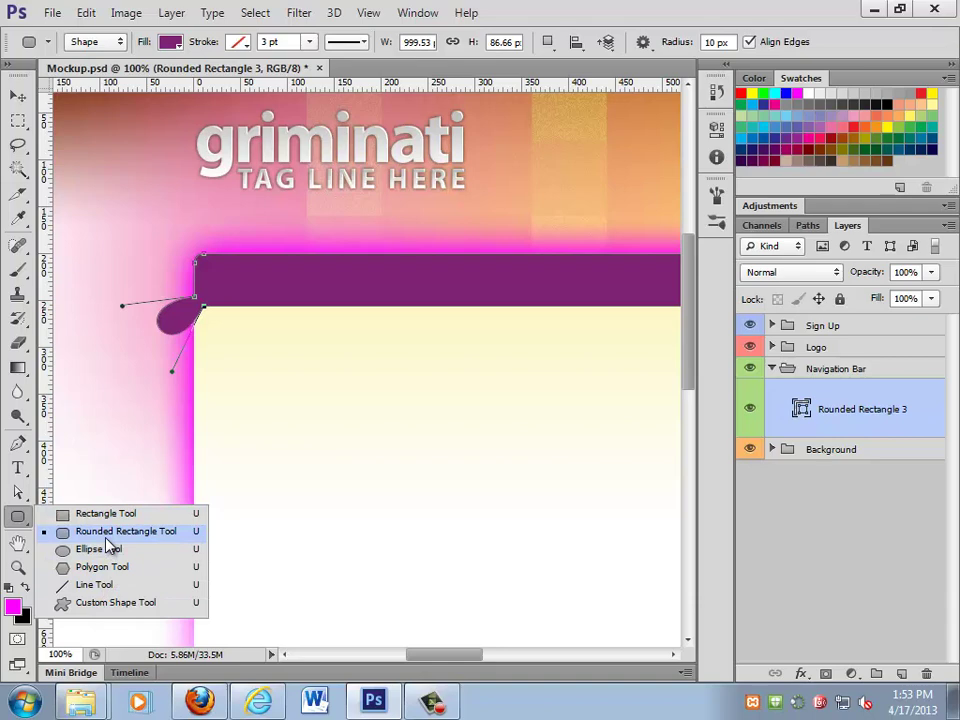
pyautogui.click(17, 492)
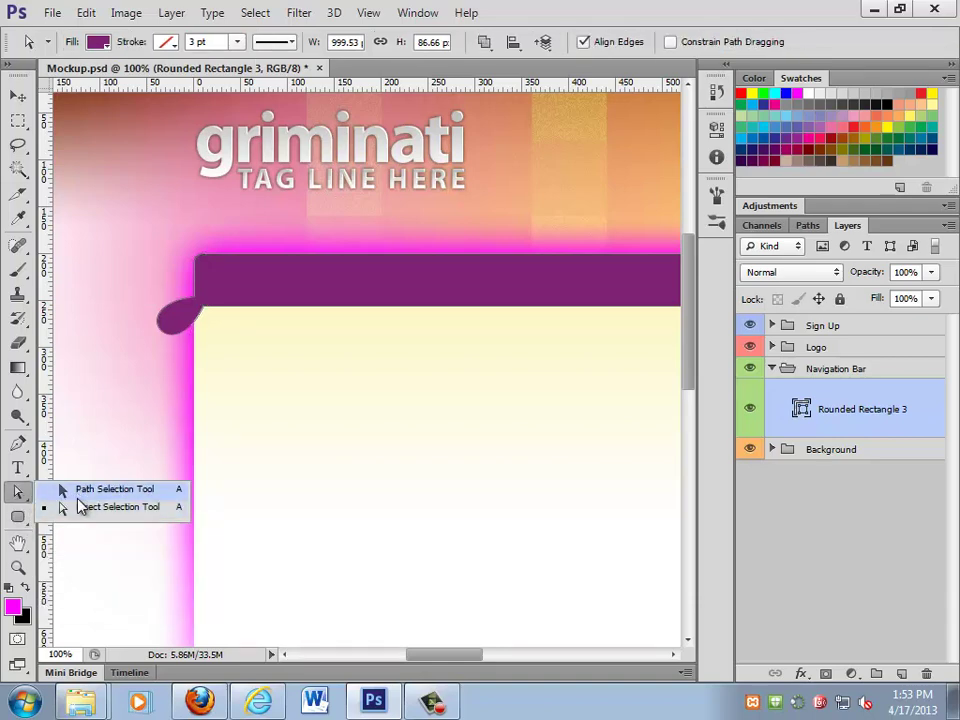
pyautogui.click(20, 495)
pyautogui.click(170, 333)
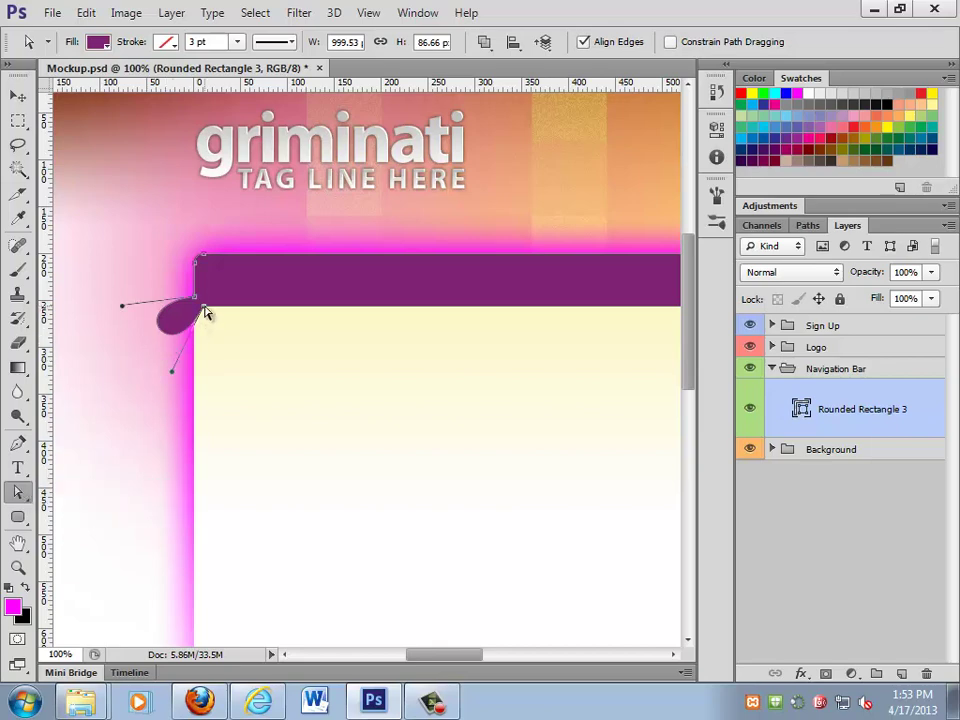
# - Delete the teardrop's bottom anchor point and straighten the bar's lower-left corner
pyautogui.click(58, 499)
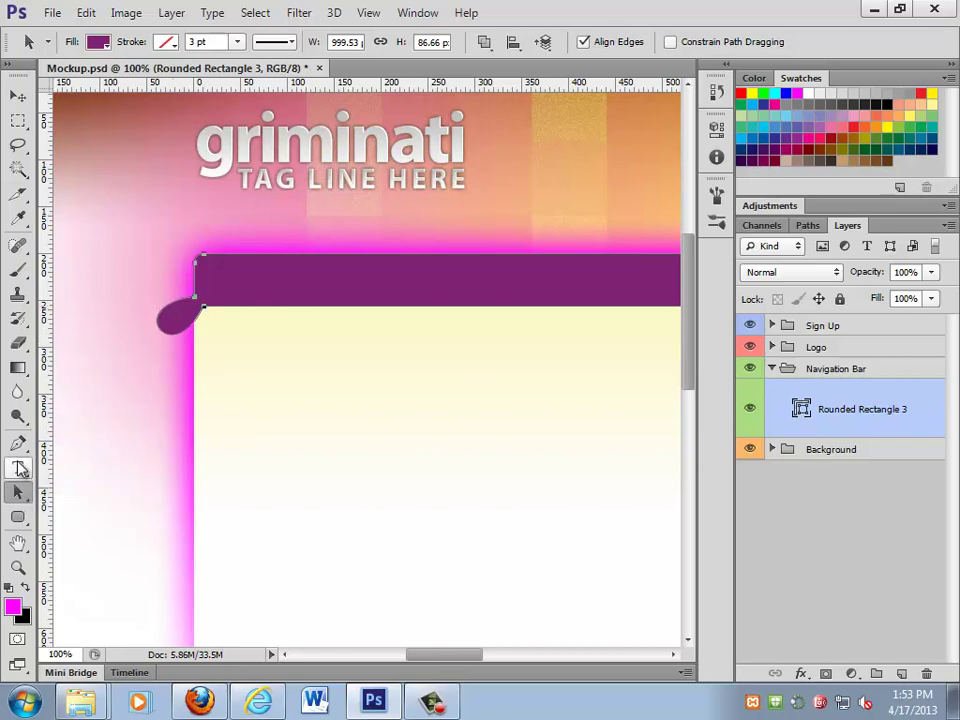
pyautogui.moveTo(18, 443); pyautogui.dragTo(48, 450)
pyautogui.click(112, 493)
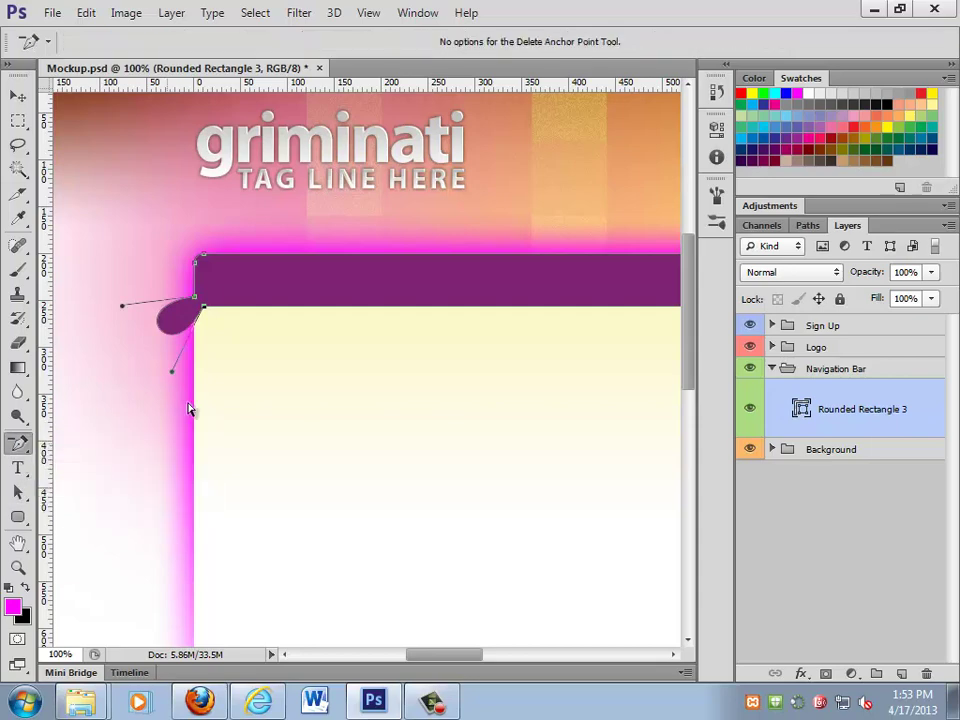
pyautogui.click(205, 309)
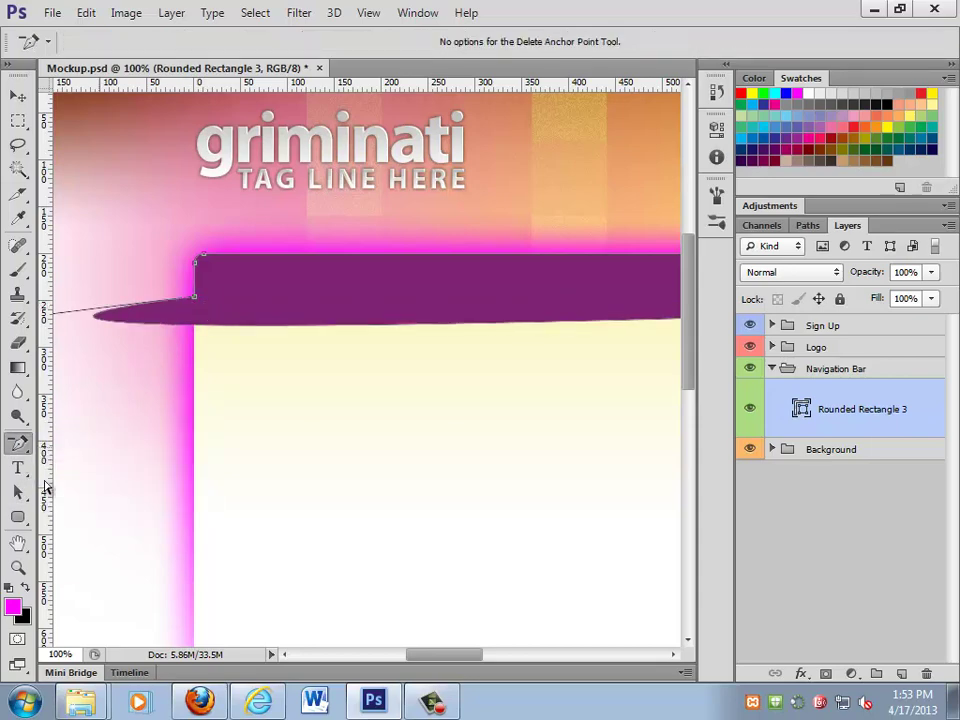
pyautogui.moveTo(18, 443); pyautogui.dragTo(97, 515)
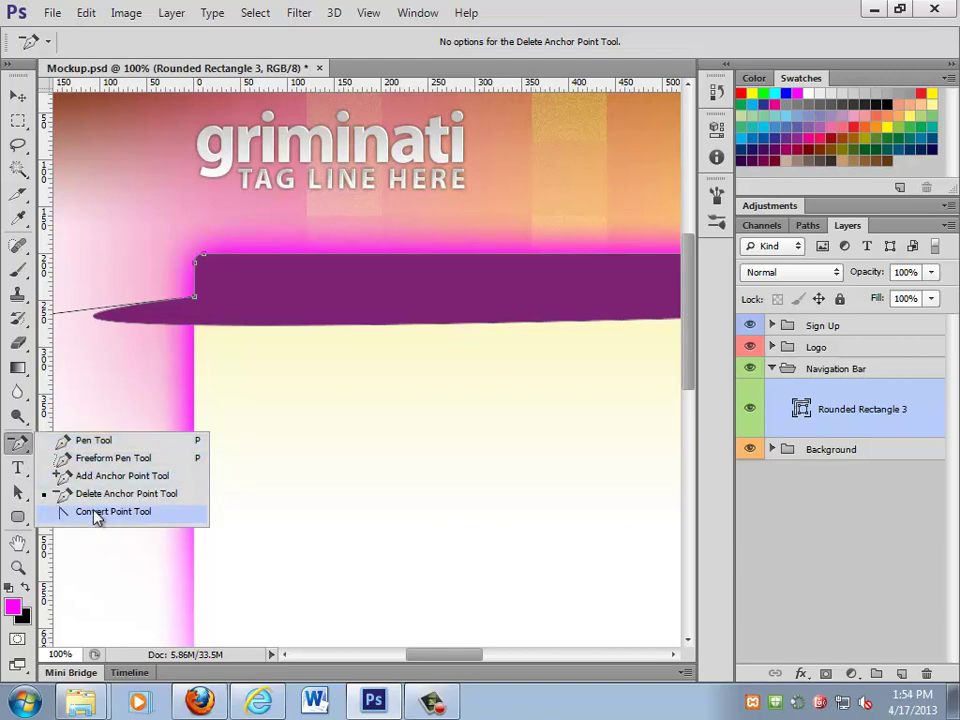
pyautogui.click(97, 515)
pyautogui.click(195, 297)
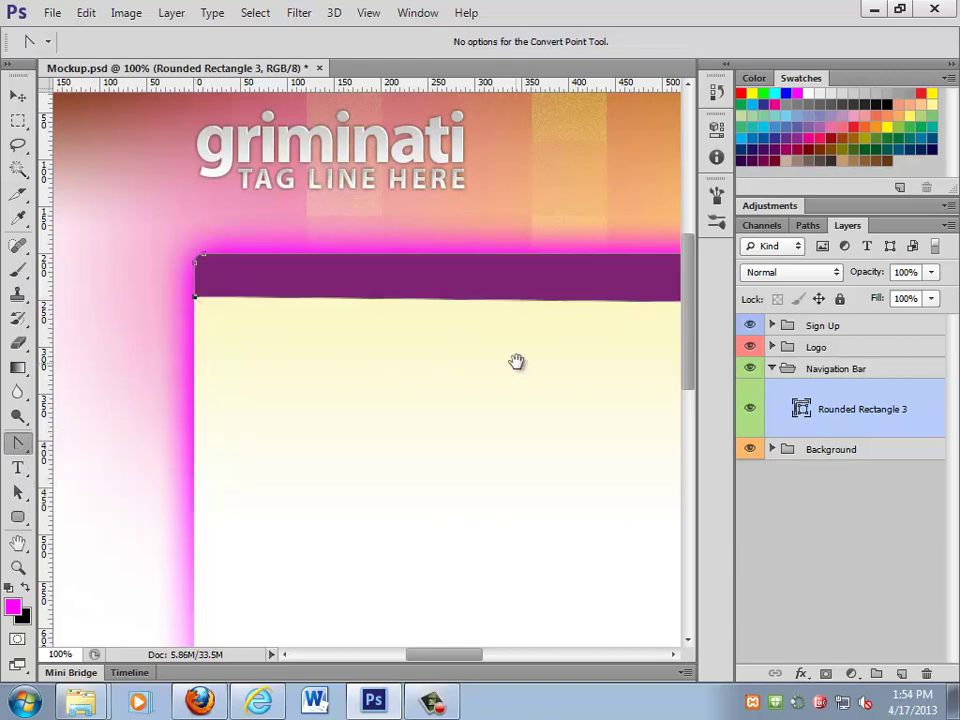
# - Show rulers, delete the bar's bottom-right anchor, and make the curved right anchor a sharp corner
pyautogui.moveTo(516, 361); pyautogui.dragTo(178, 399)
pyautogui.moveTo(594, 405); pyautogui.dragTo(538, 403)
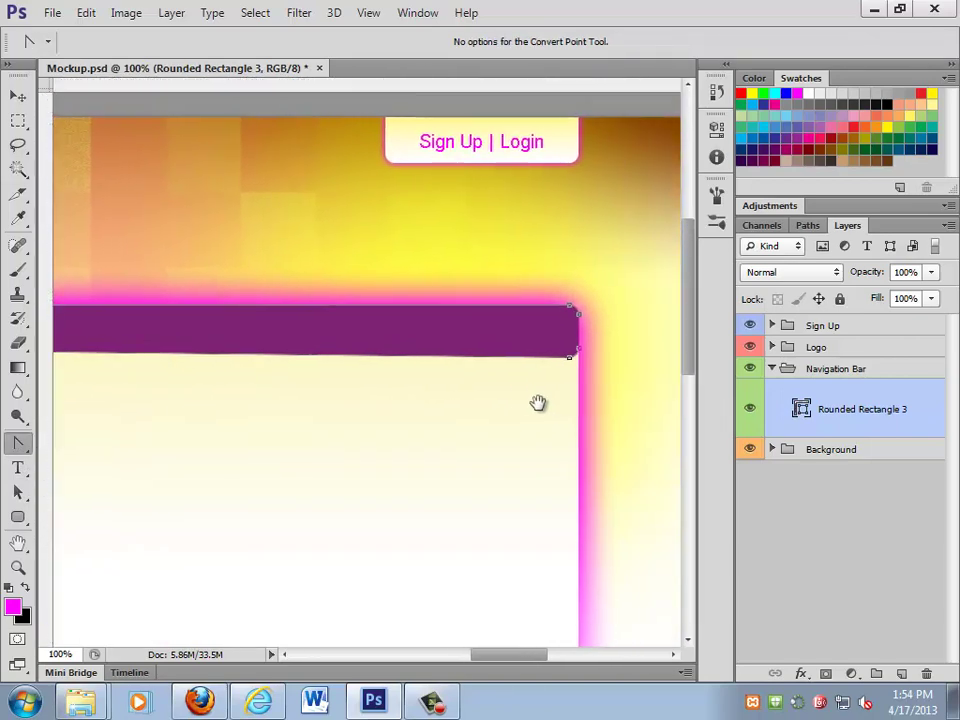
pyautogui.hotkey('ctrl', 'r')
pyautogui.moveTo(18, 443); pyautogui.dragTo(81, 495)
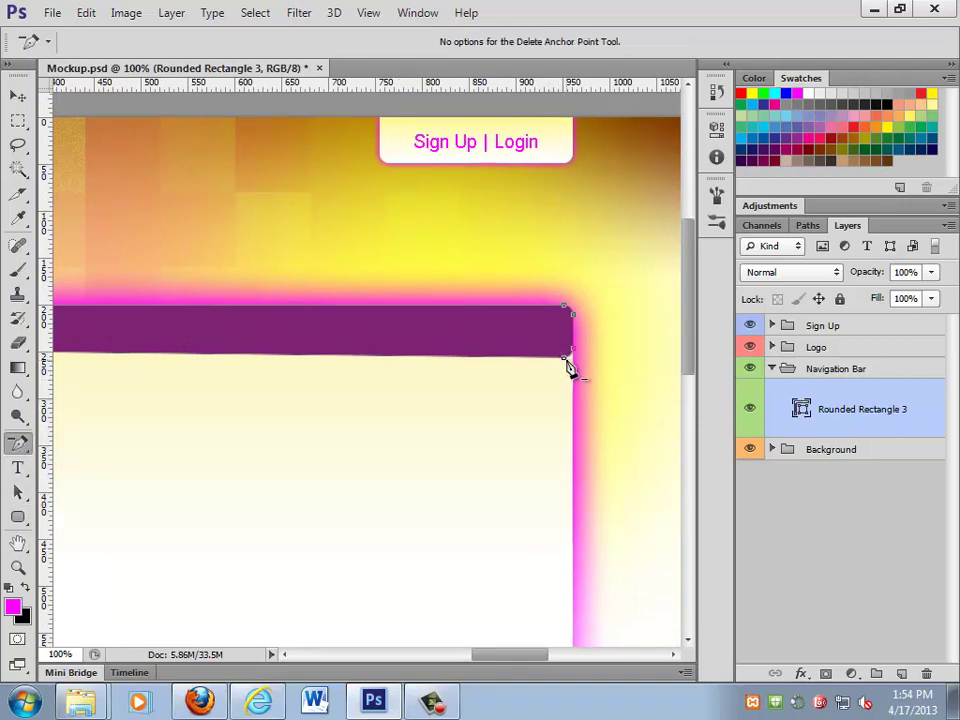
pyautogui.click(568, 362)
pyautogui.rightClick(29, 453)
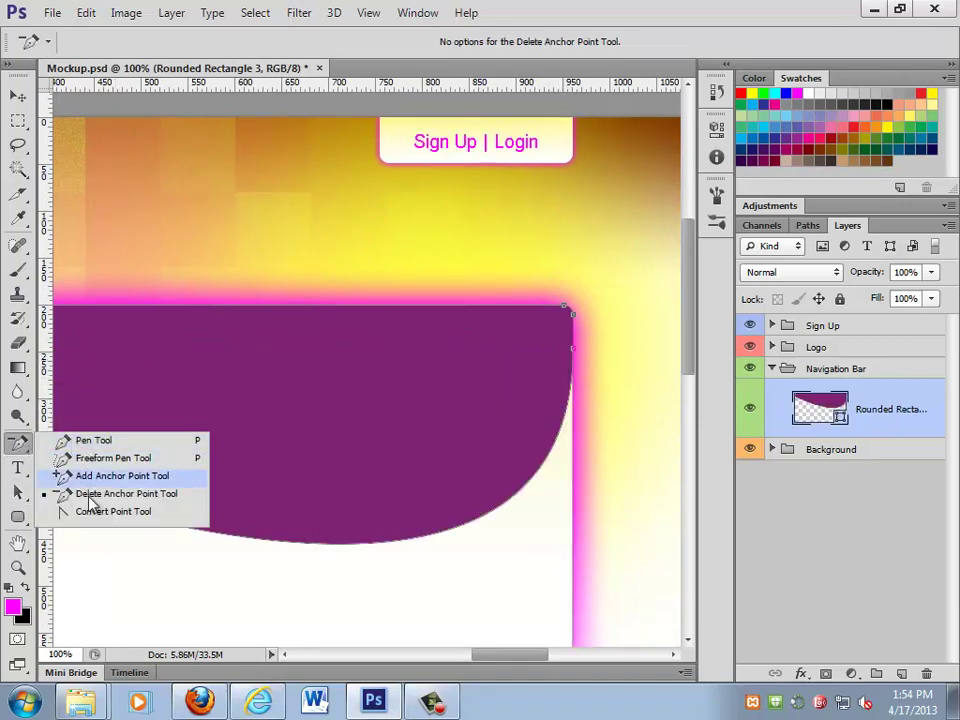
pyautogui.click(90, 508)
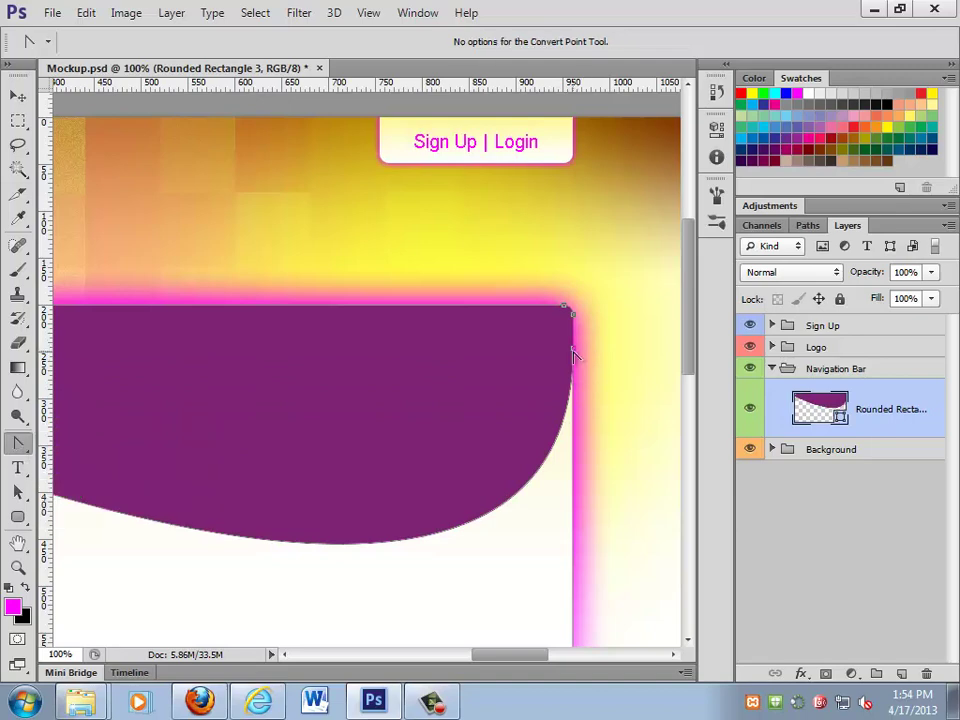
pyautogui.click(572, 350)
# - Zoom in on the bar's top-left corner and align its bottom edge to the guide
pyautogui.moveTo(360, 506); pyautogui.dragTo(324, 495)
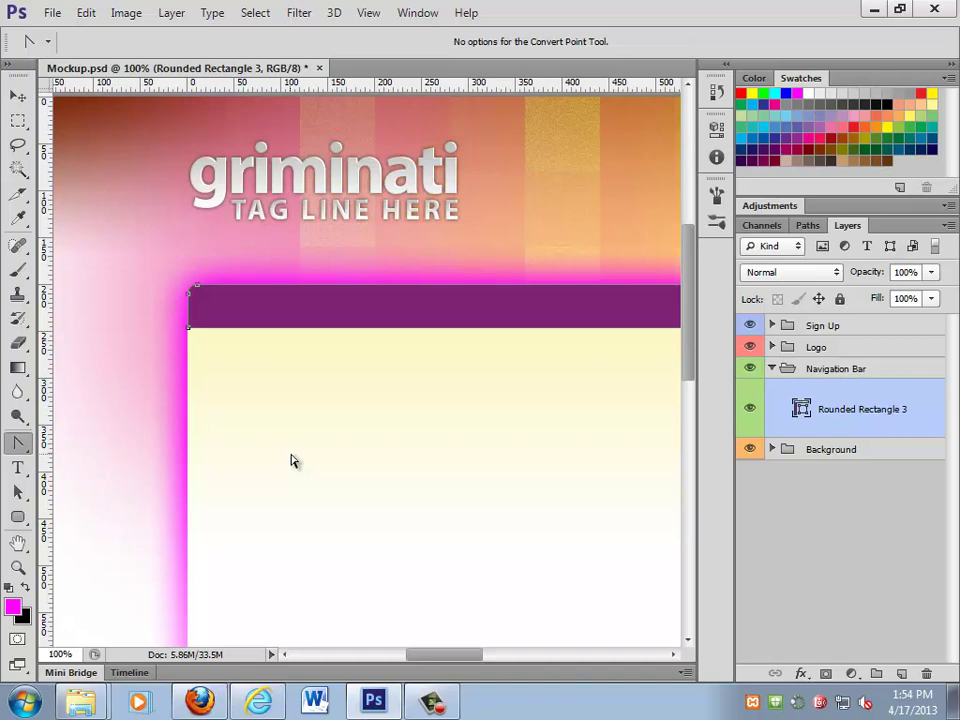
pyautogui.click(18, 94)
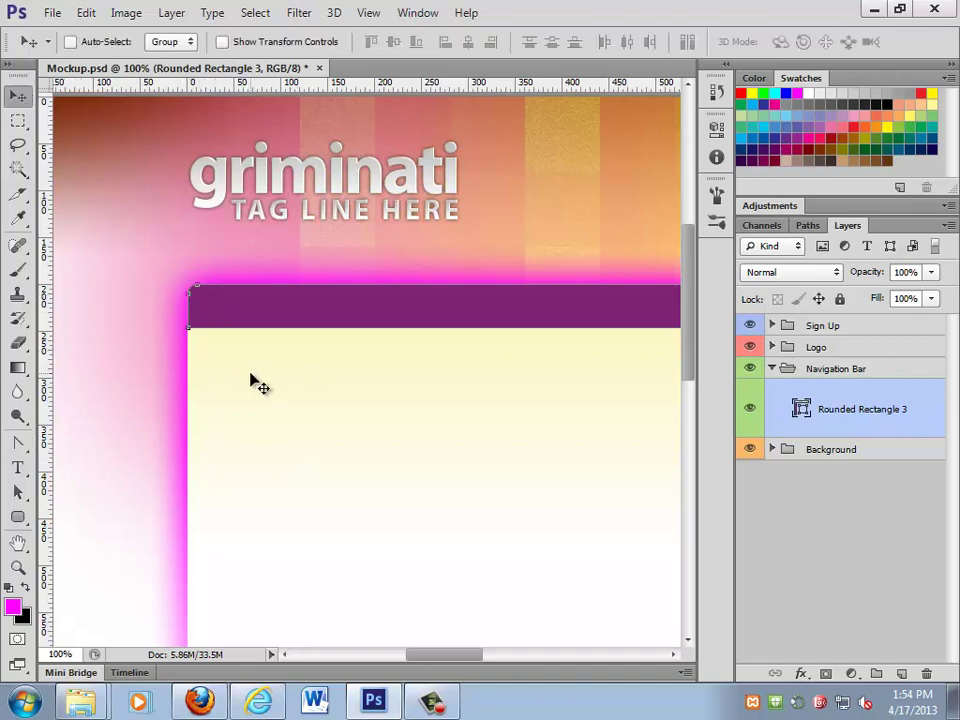
pyautogui.click(18, 567)
pyautogui.click(191, 297)
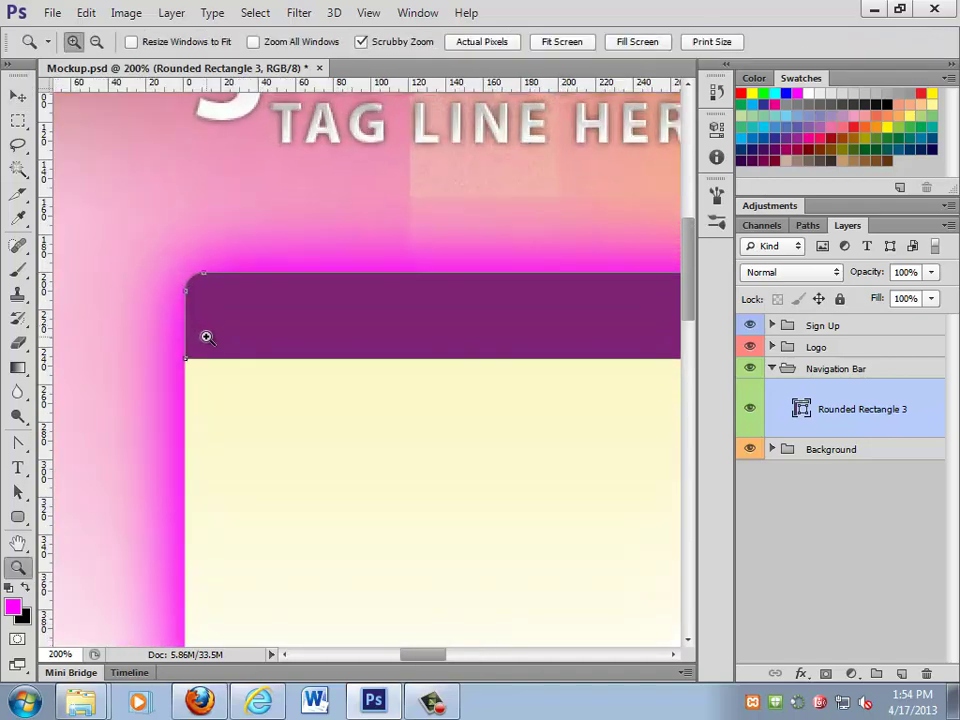
pyautogui.click(206, 336)
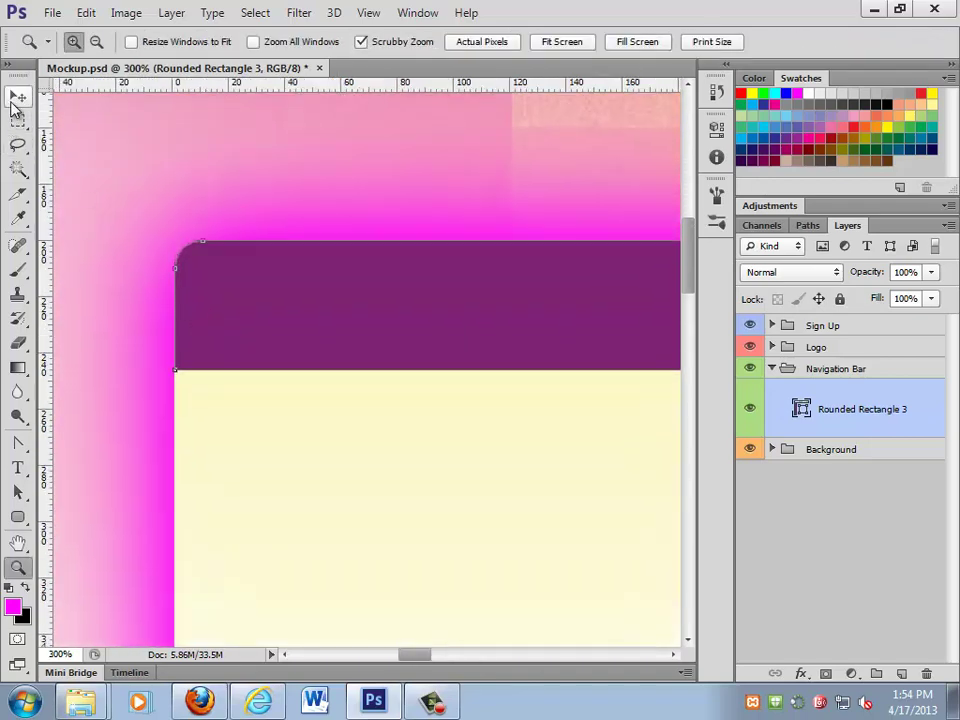
pyautogui.hotkey('ctrl', ';')
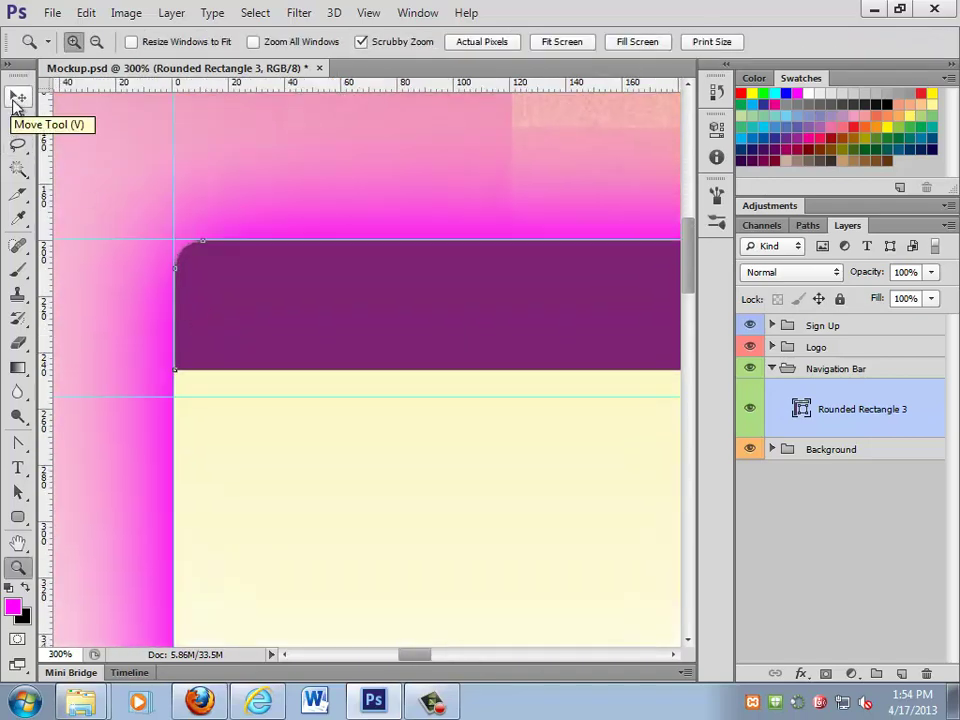
pyautogui.click(18, 491)
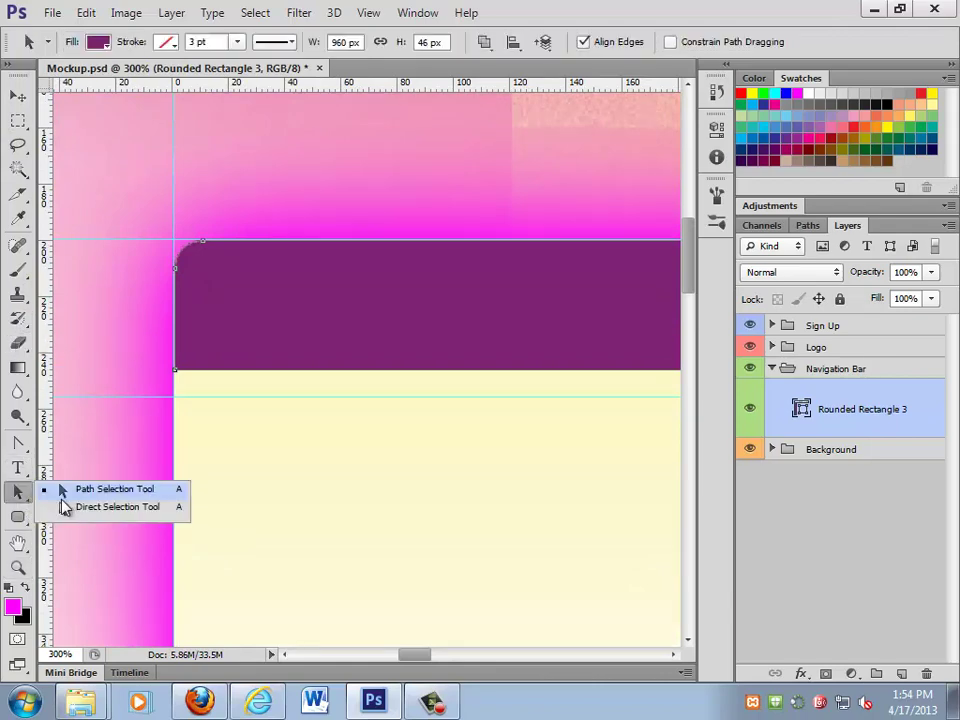
pyautogui.click(178, 378)
pyautogui.moveTo(174, 369)
pyautogui.mouseDown()
pyautogui.moveTo(178, 396)
pyautogui.moveTo(177, 375)
pyautogui.mouseUp()
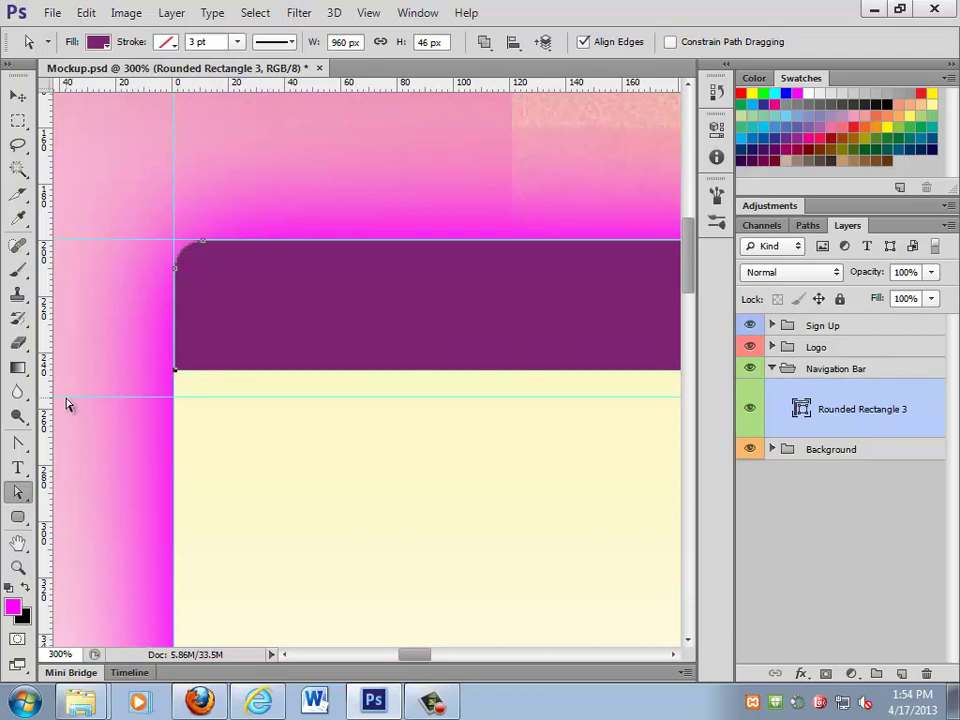
pyautogui.click(113, 371)
pyautogui.hotkey('ctrl', ';')
# - Zoom back out to 100% with the logo in view
pyautogui.moveTo(200, 428); pyautogui.dragTo(283, 431)
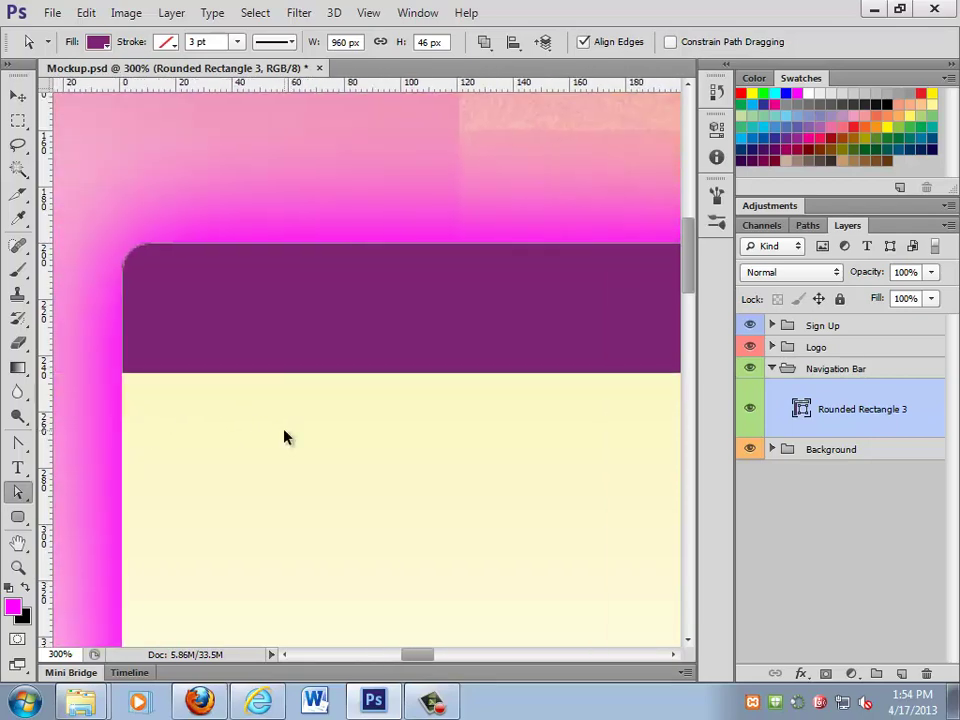
pyautogui.press('z')
pyautogui.keyDown('alt'); pyautogui.click(285, 431); pyautogui.keyUp('alt')
pyautogui.keyDown('alt'); pyautogui.click(285, 431); pyautogui.keyUp('alt')
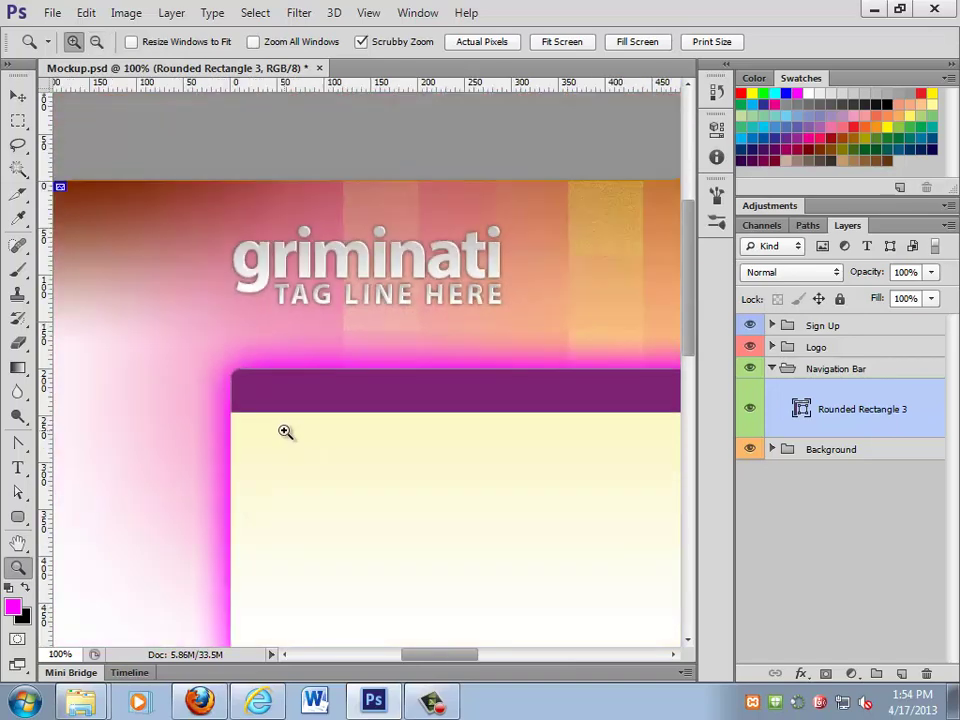
# - Type HOME ABOUT SERVICES PRODUCTS SUPPORT CONTACT in capitals below the bar, correcting typos
pyautogui.press('t')
pyautogui.click(250, 434)
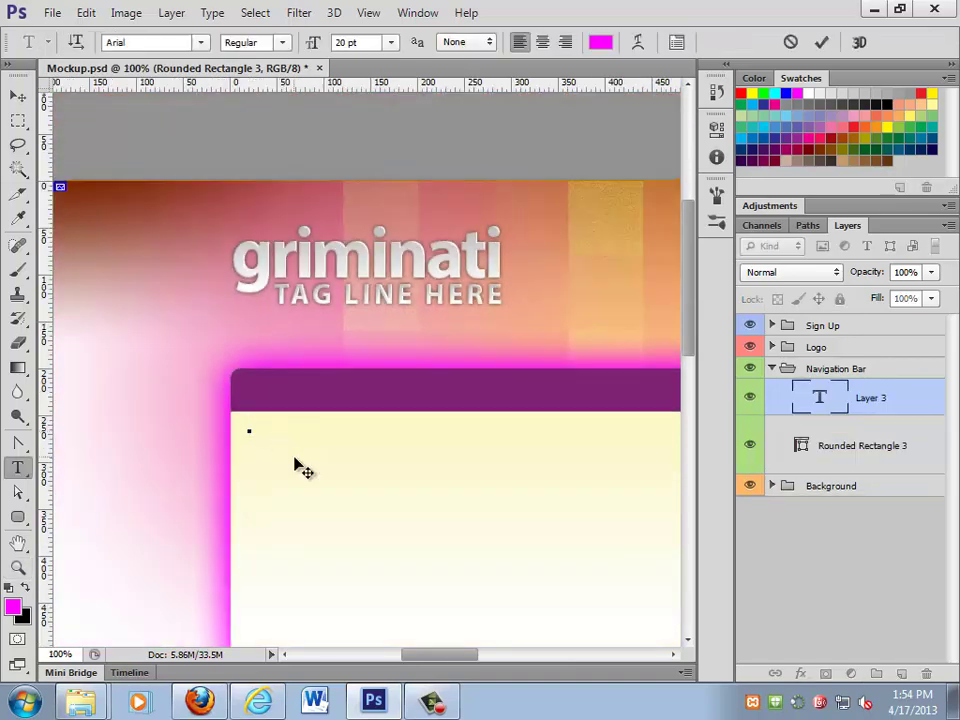
pyautogui.write('Hom')
pyautogui.press('BackSpace')
pyautogui.press('BackSpace')
pyautogui.press('BackSpace')
pyautogui.press('BackSpace')
pyautogui.write('HOME |')
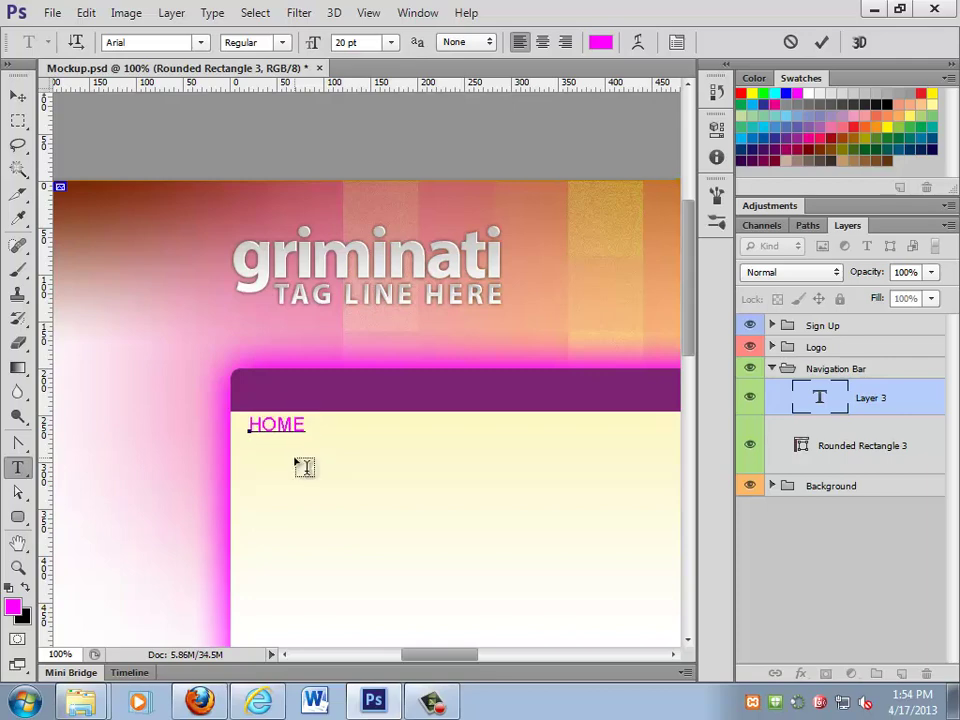
pyautogui.write('ABOUT')
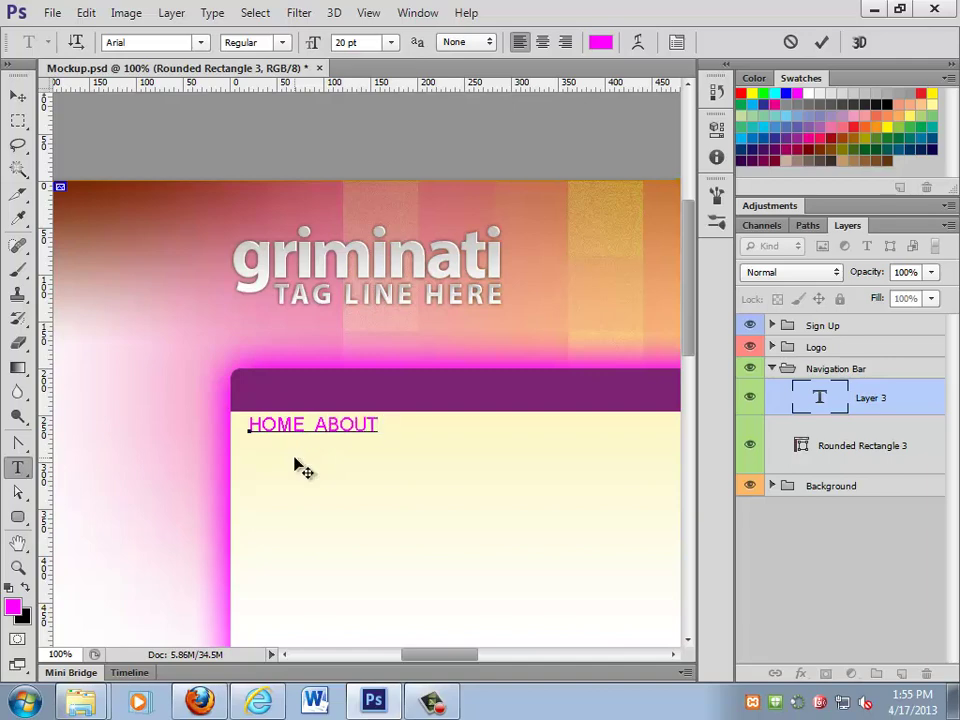
pyautogui.write('SERVICES')
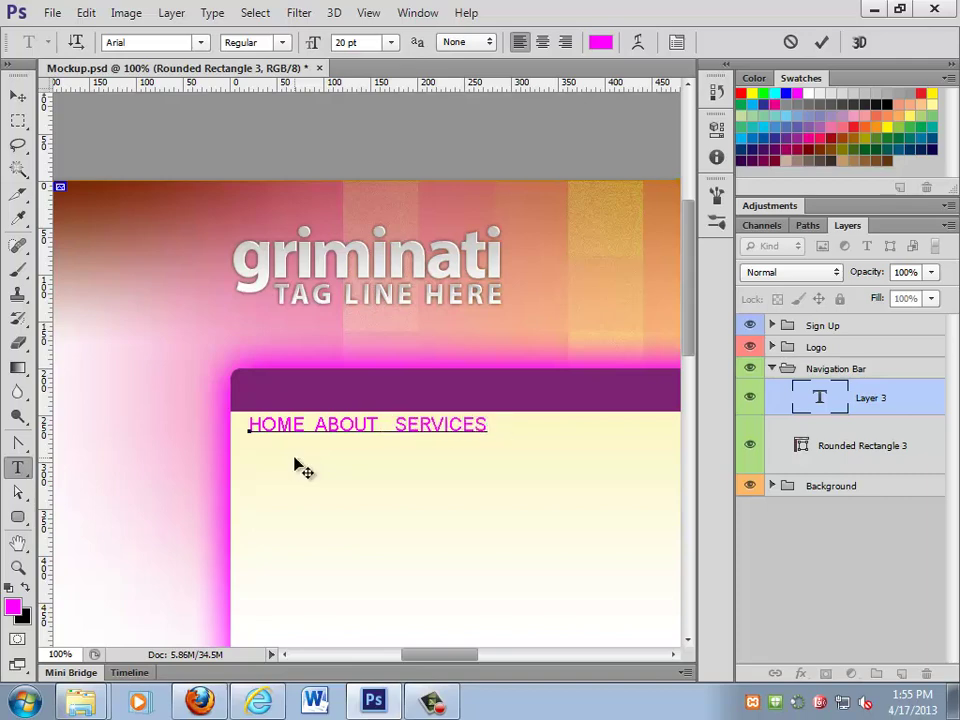
pyautogui.write('    Pro')
pyautogui.press('BackSpace')
pyautogui.write('RODUCTS')
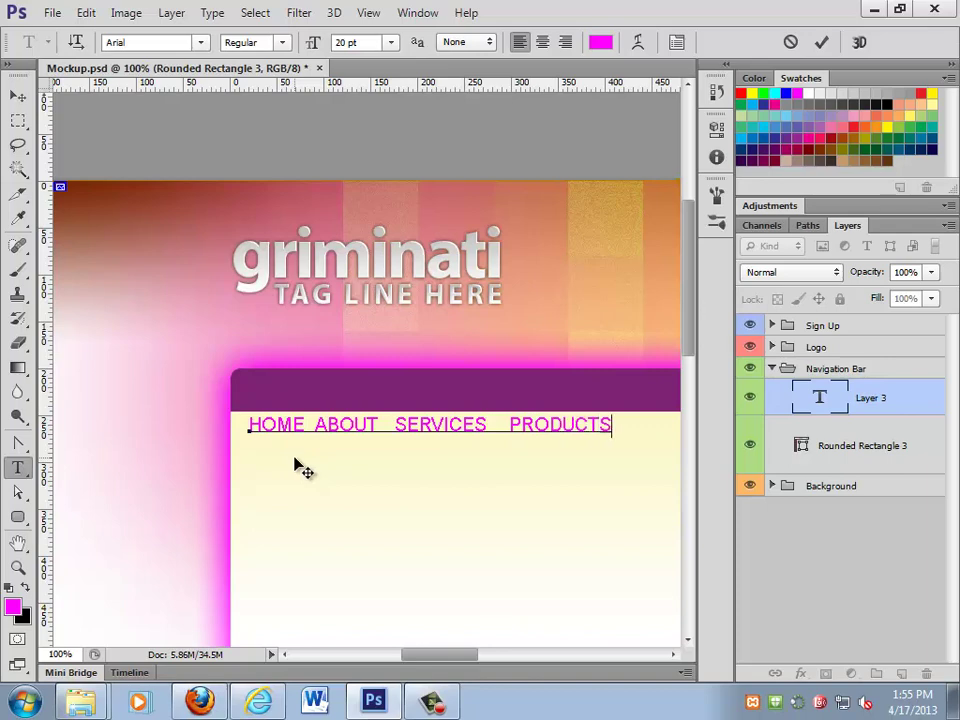
pyautogui.write('   SUPPO')
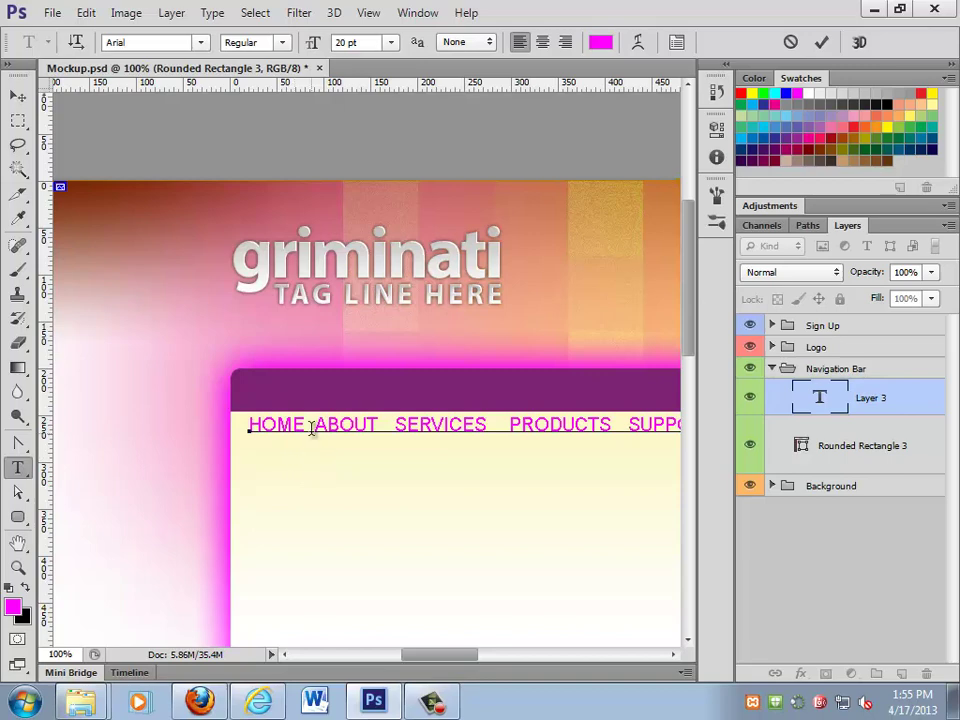
pyautogui.click(313, 425)
# - Move the navigation text up into the purple bar
pyautogui.click(18, 97)
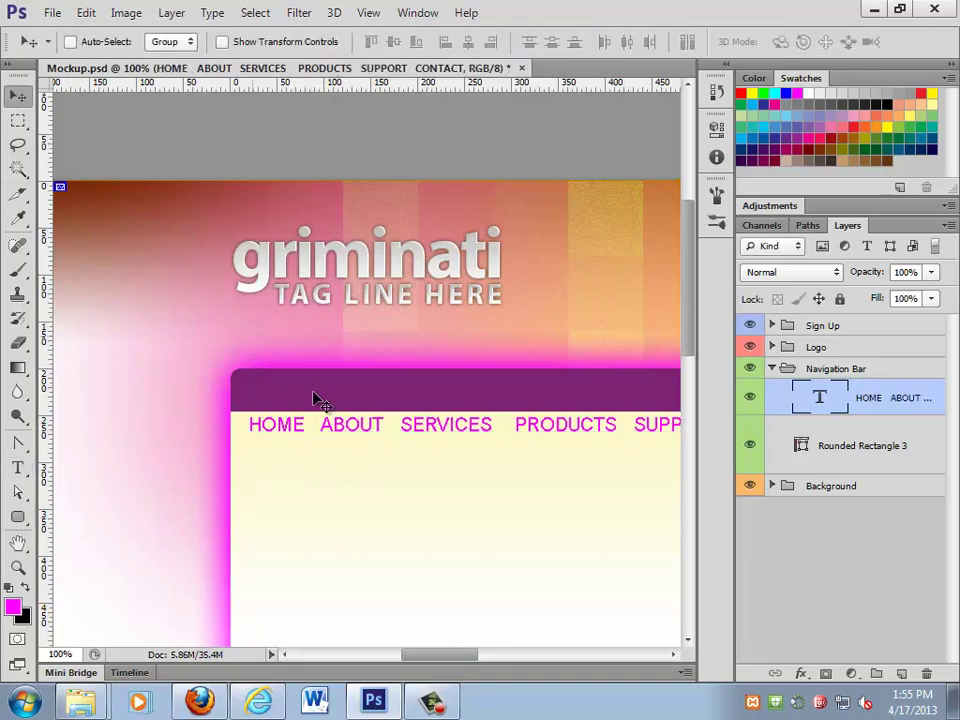
pyautogui.moveTo(350, 425); pyautogui.dragTo(349, 392)
pyautogui.moveTo(403, 476); pyautogui.dragTo(496, 458)
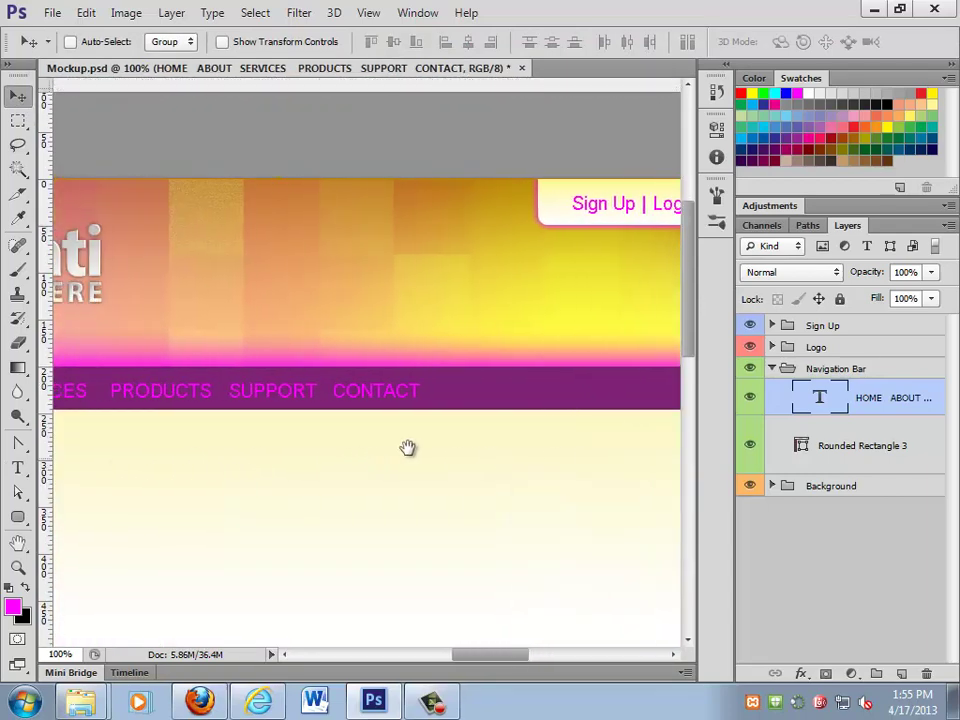
# - Widen the gaps between the menu words ABOUT, SERVICES, PRODUCTS, SUPPORT and CONTACT
pyautogui.press('t')
pyautogui.click(357, 390)
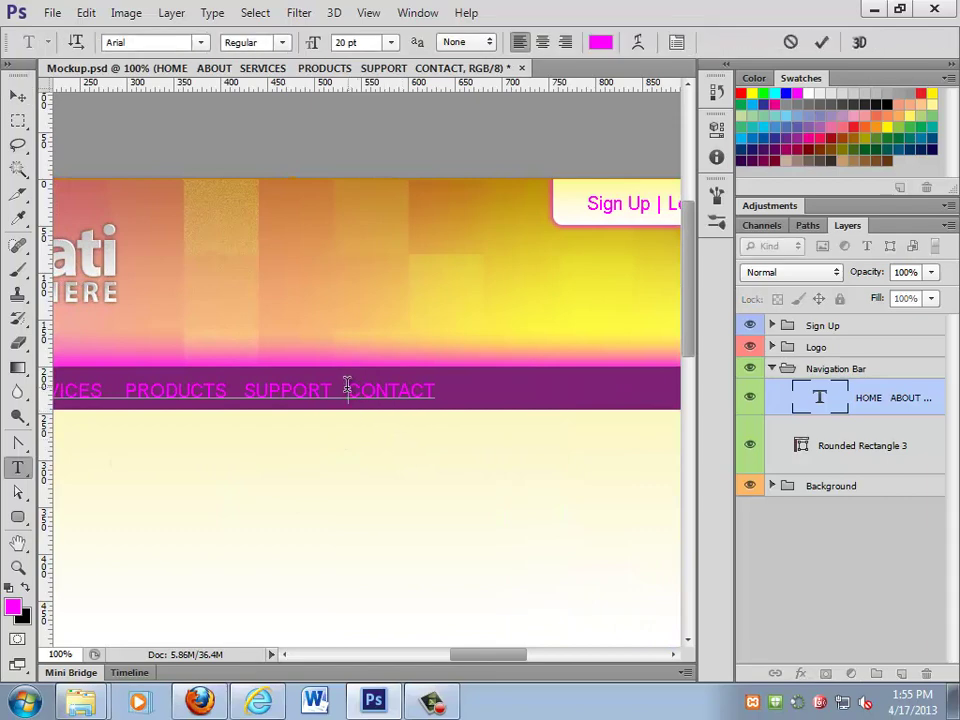
pyautogui.click(244, 390)
pyautogui.click(130, 390)
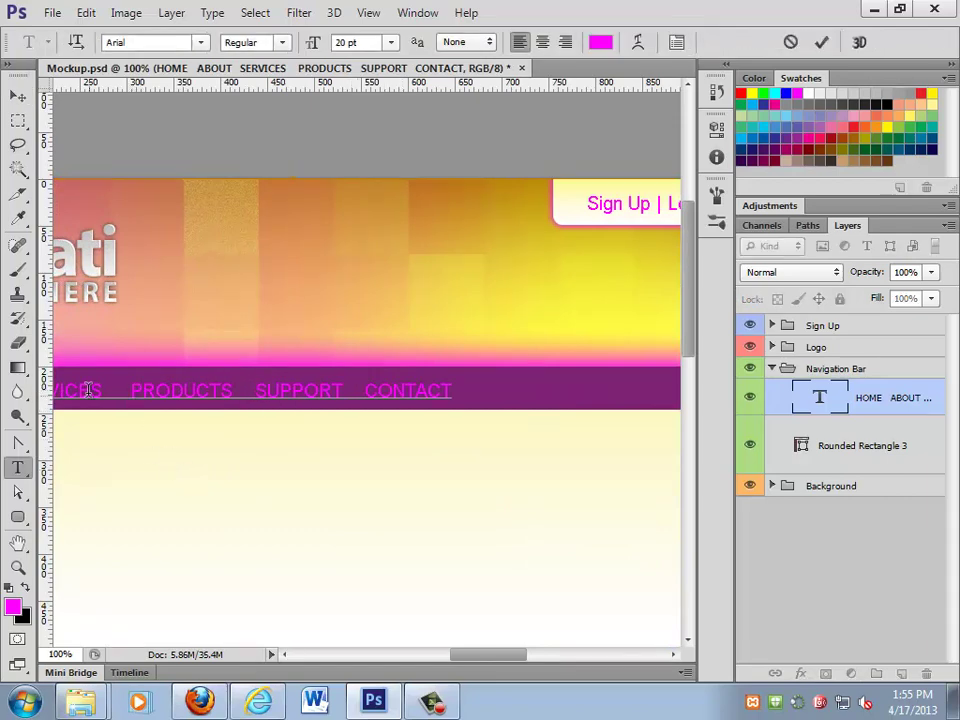
pyautogui.moveTo(527, 657); pyautogui.dragTo(494, 658)
pyautogui.click(200, 390)
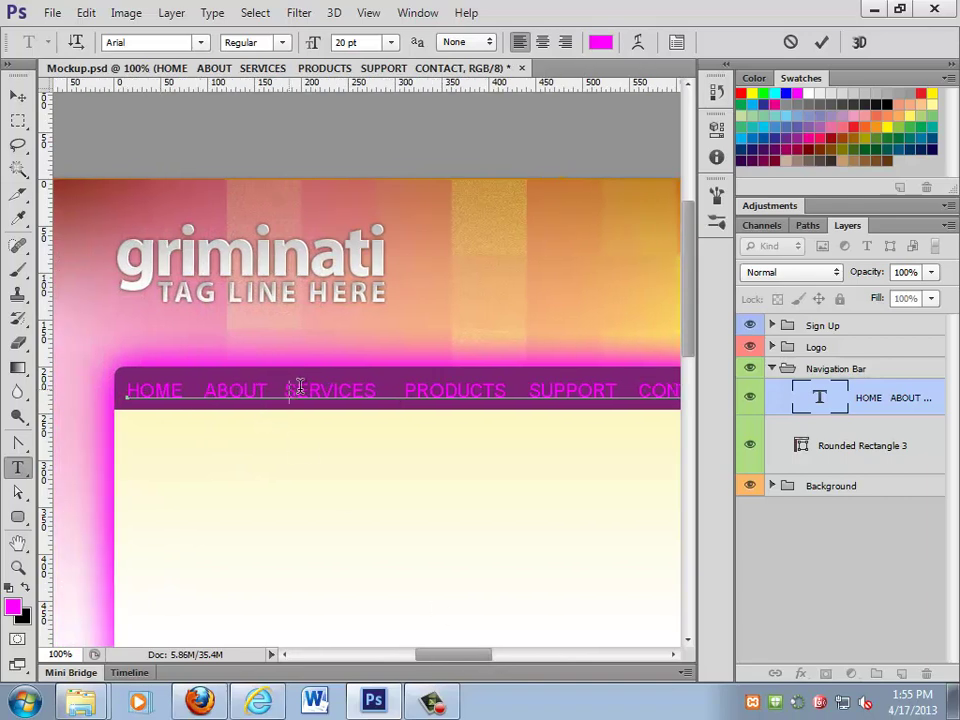
pyautogui.click(202, 390)
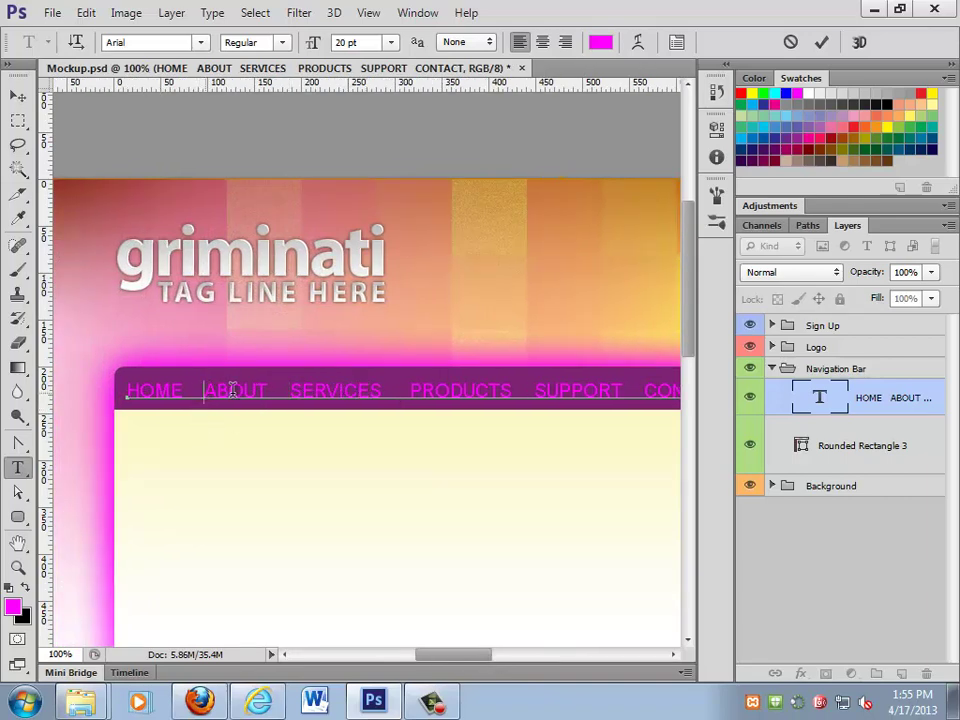
pyautogui.click(288, 390)
pyautogui.click(403, 390)
pyautogui.click(540, 390)
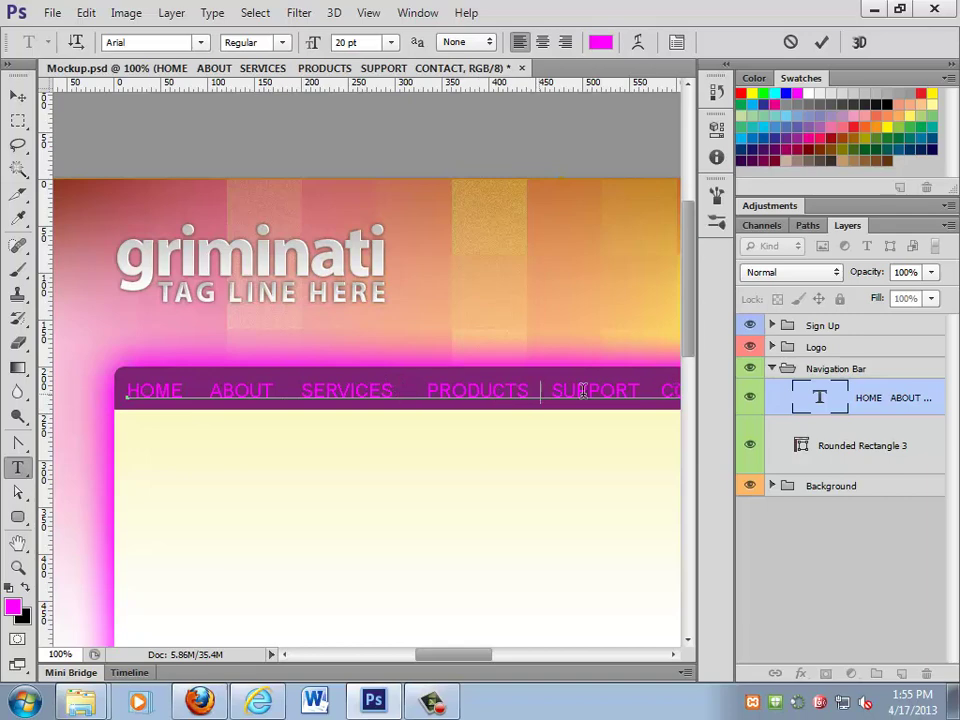
# - Recolour all the navigation text off-white
pyautogui.hotkey('ctrl', 'a')
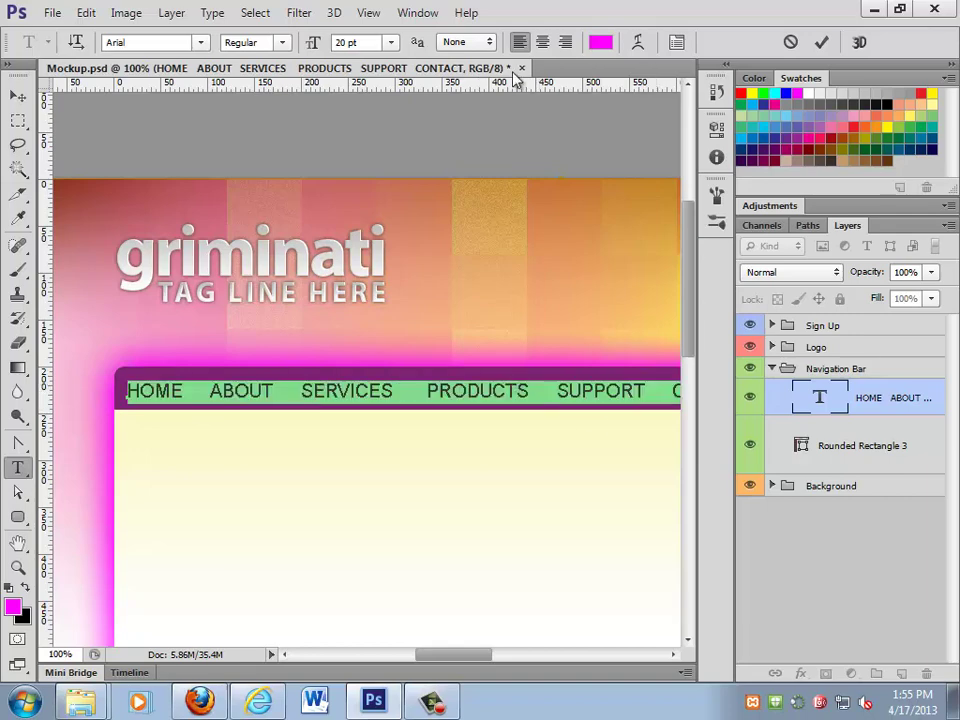
pyautogui.click(600, 42)
pyautogui.click(311, 326)
pyautogui.moveTo(257, 300); pyautogui.dragTo(202, 276)
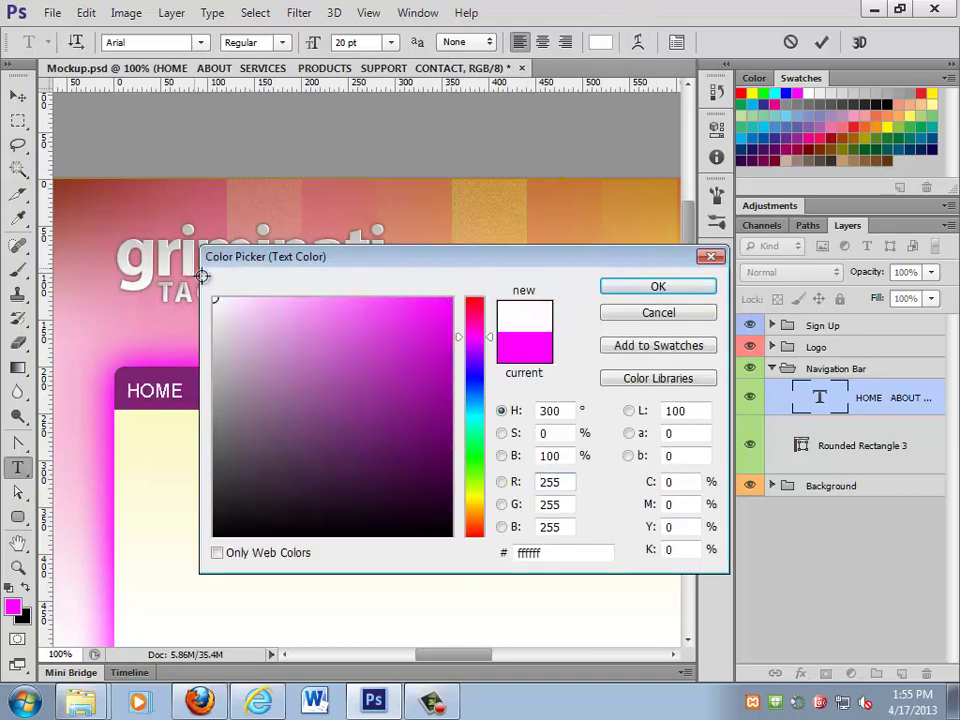
pyautogui.click(221, 301)
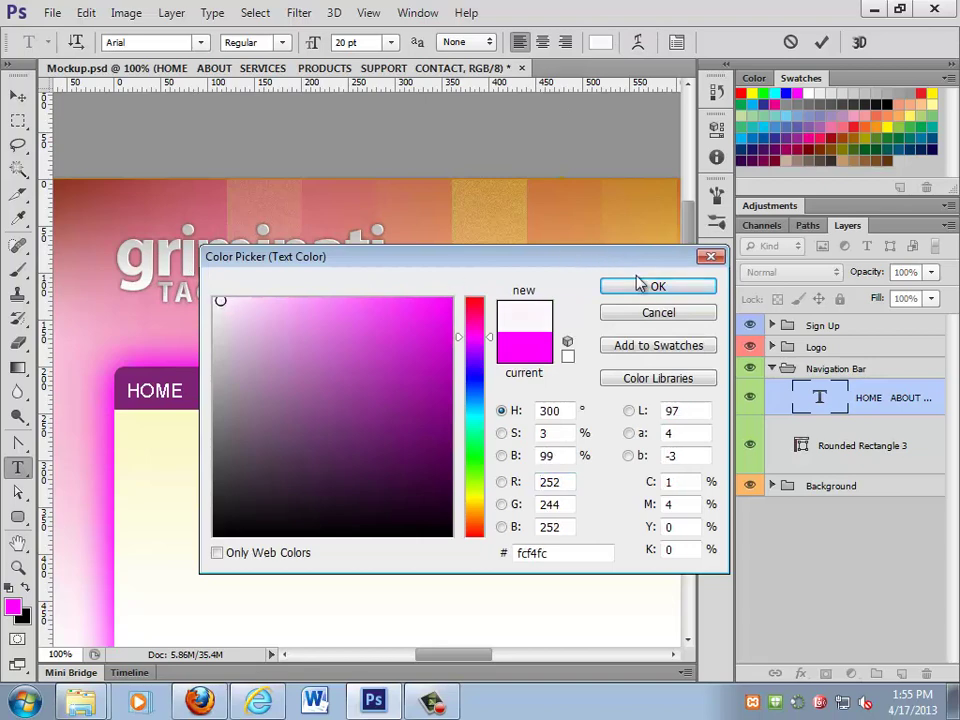
pyautogui.click(648, 286)
pyautogui.click(203, 381)
pyautogui.click(18, 95)
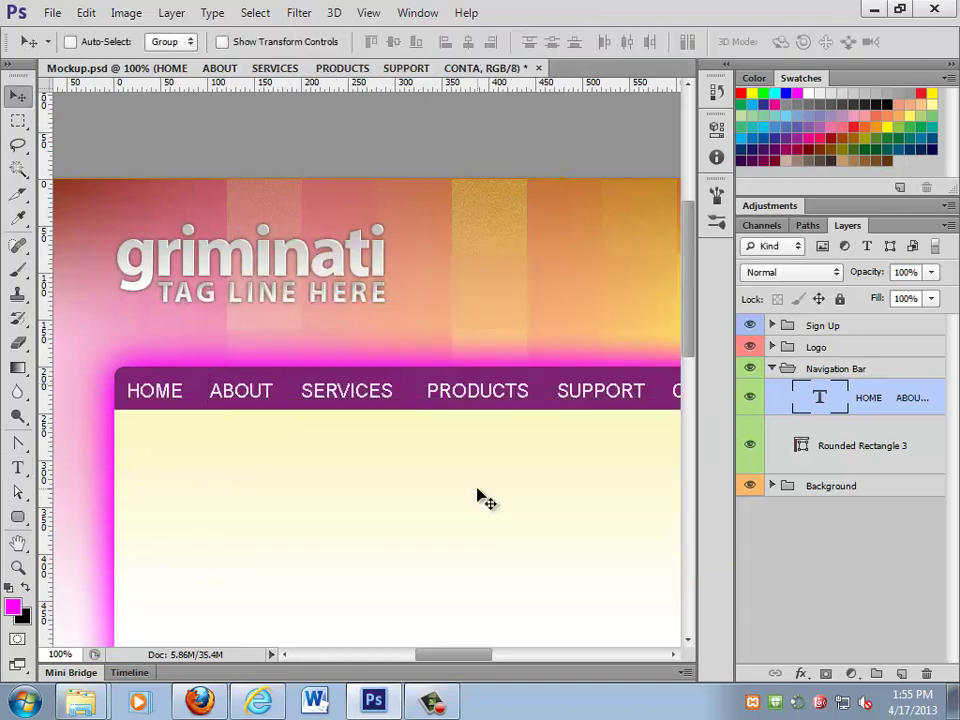
# - Widen the gap before SUPPORT and nudge the menu text slightly right
pyautogui.moveTo(553, 521); pyautogui.dragTo(356, 394)
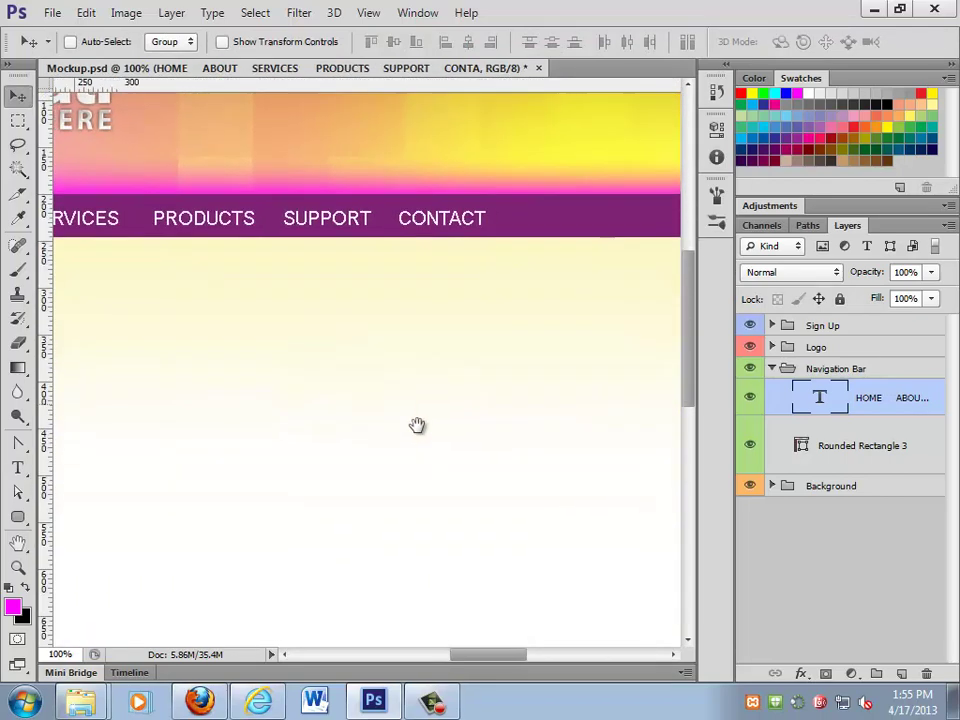
pyautogui.press('t')
pyautogui.click(238, 260)
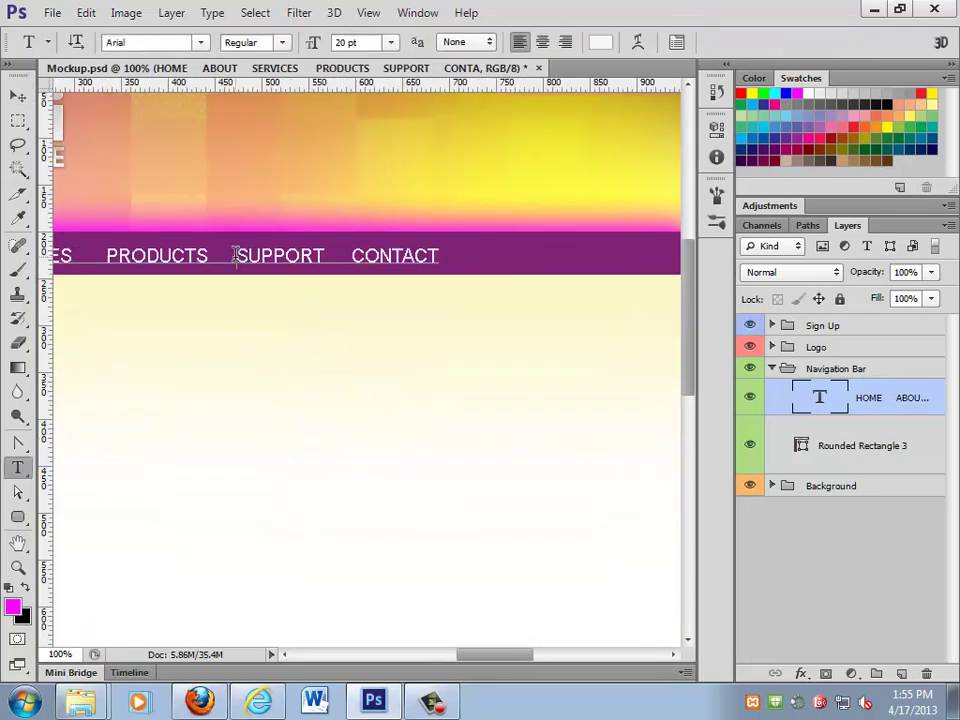
pyautogui.click(18, 95)
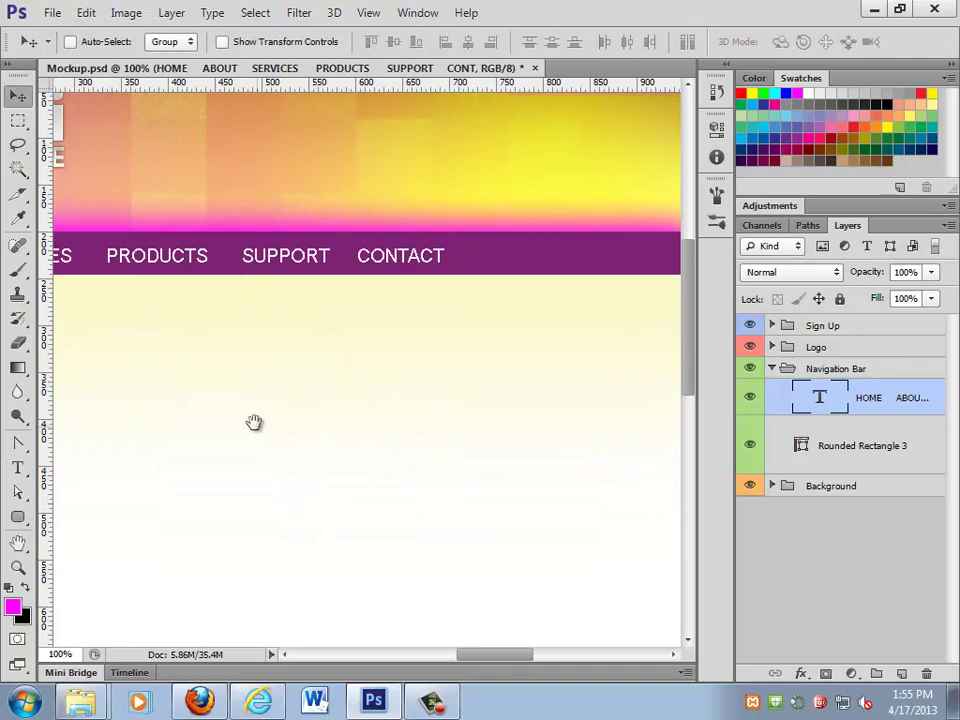
pyautogui.moveTo(253, 422); pyautogui.dragTo(536, 524)
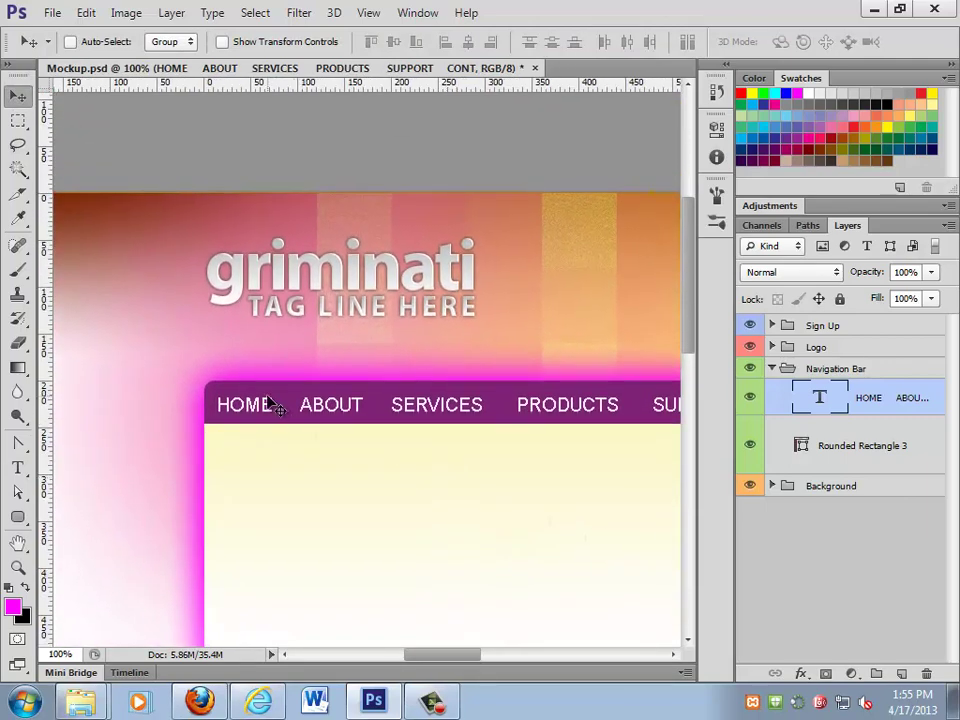
pyautogui.press('Right')
pyautogui.press('Right')
pyautogui.press('Right')
pyautogui.press('Right')
pyautogui.press('Right')
pyautogui.moveTo(357, 475); pyautogui.dragTo(312, 373)
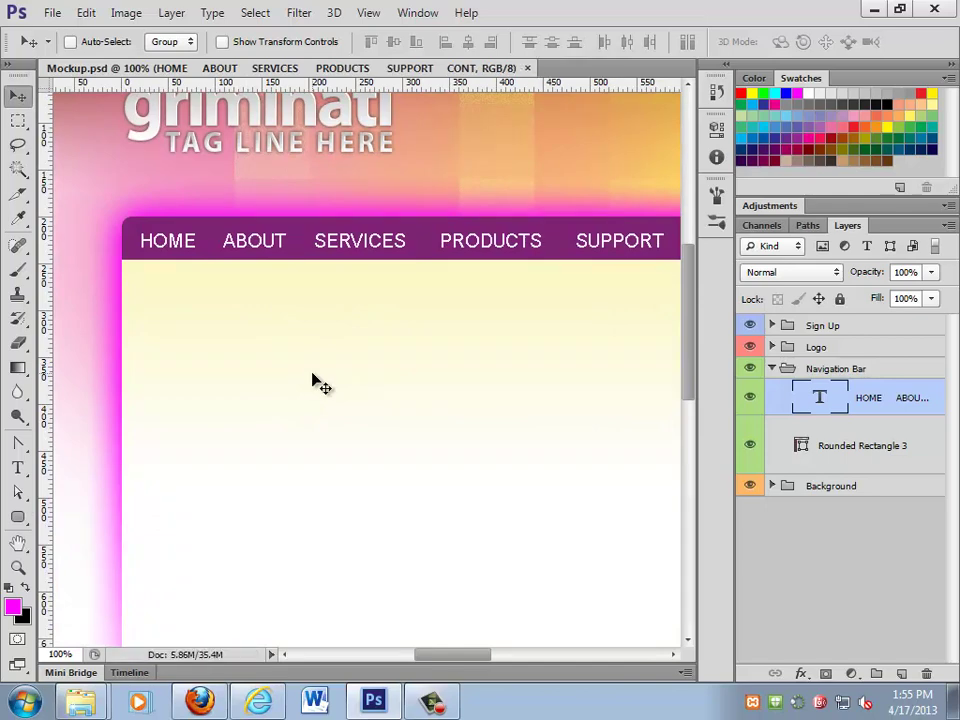
# - Fit the mockup on screen, then zoom in close on the CONTACT end of the bar
pyautogui.hotkey('ctrl', '0')
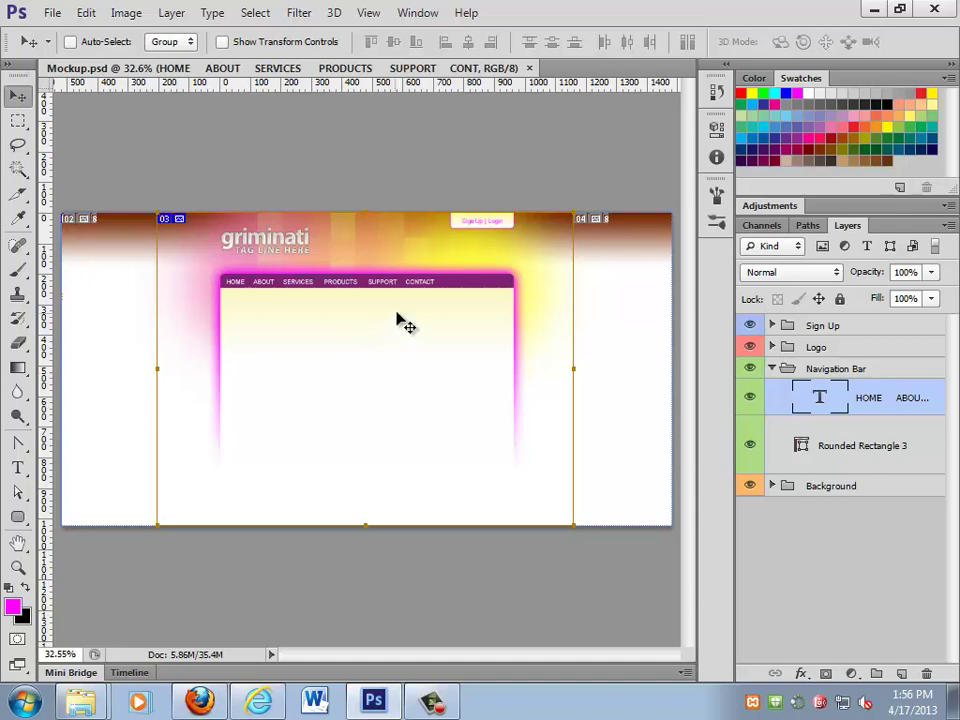
pyautogui.press('z')
pyautogui.moveTo(407, 253); pyautogui.dragTo(212, 334)
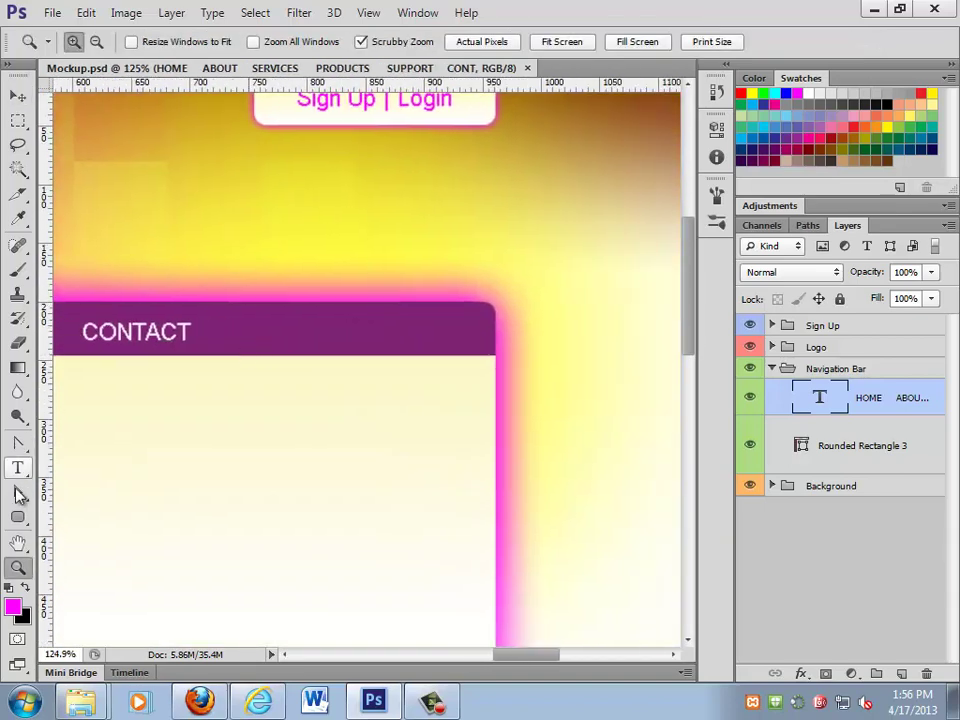
# - Draw a rectangle at the bar's right end filled with the header's sampled yellow
pyautogui.moveTo(25, 525); pyautogui.dragTo(81, 516)
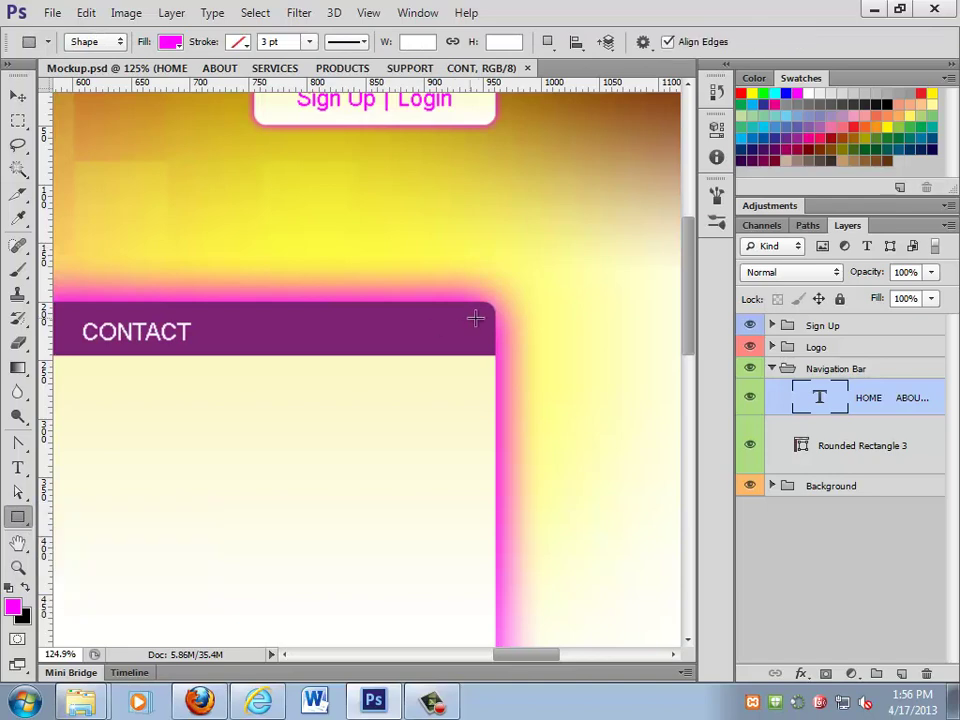
pyautogui.moveTo(482, 319); pyautogui.dragTo(405, 343)
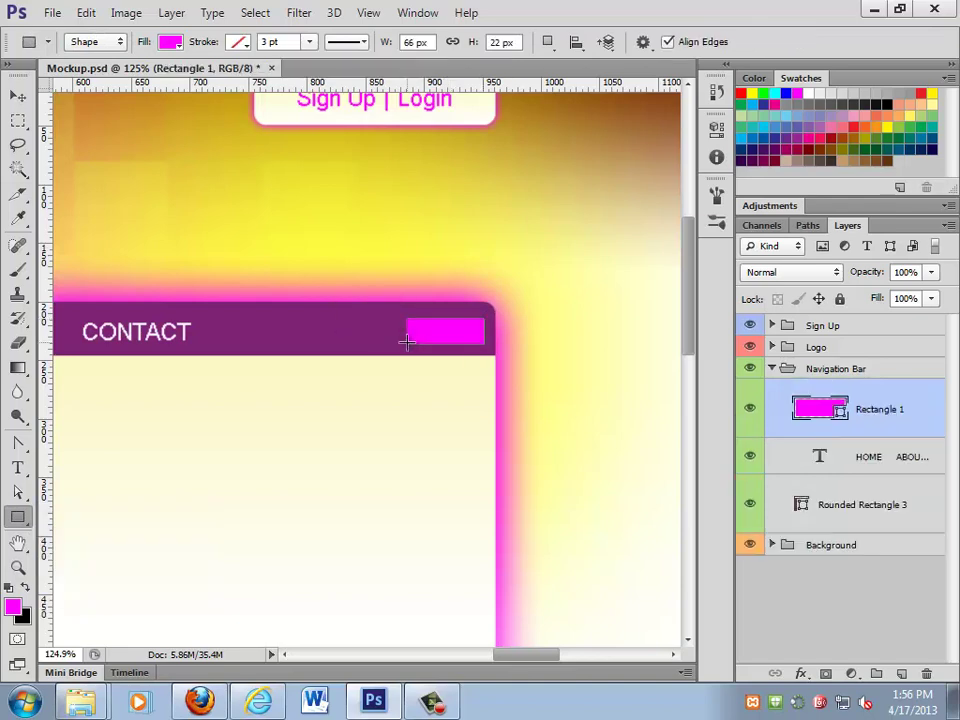
pyautogui.doubleClick(820, 408)
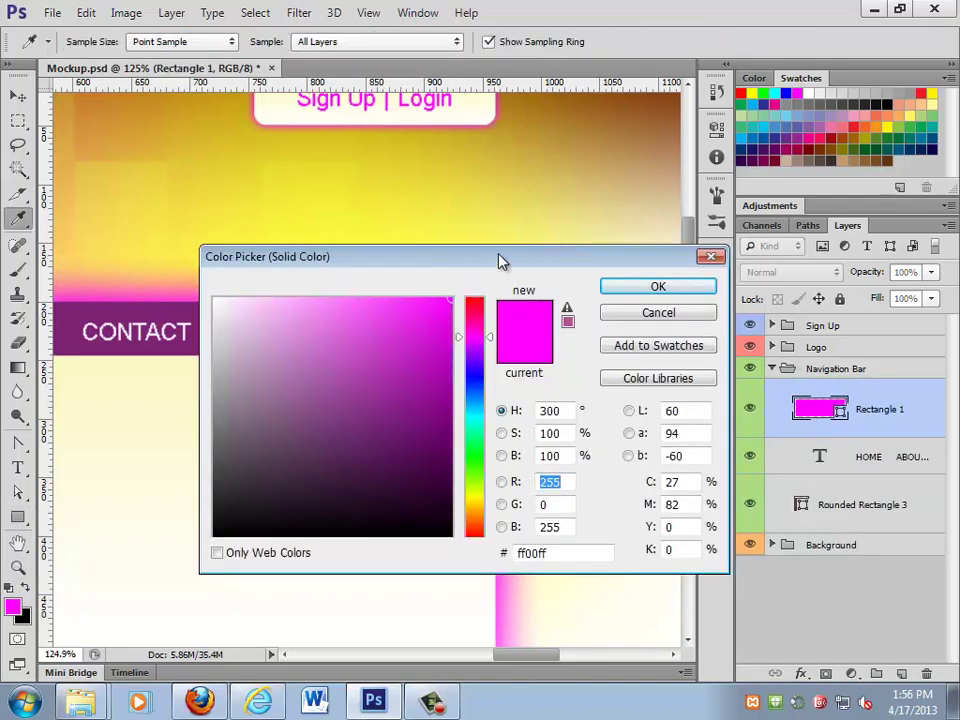
pyautogui.moveTo(372, 256); pyautogui.dragTo(420, 283)
pyautogui.click(420, 223)
pyautogui.click(690, 316)
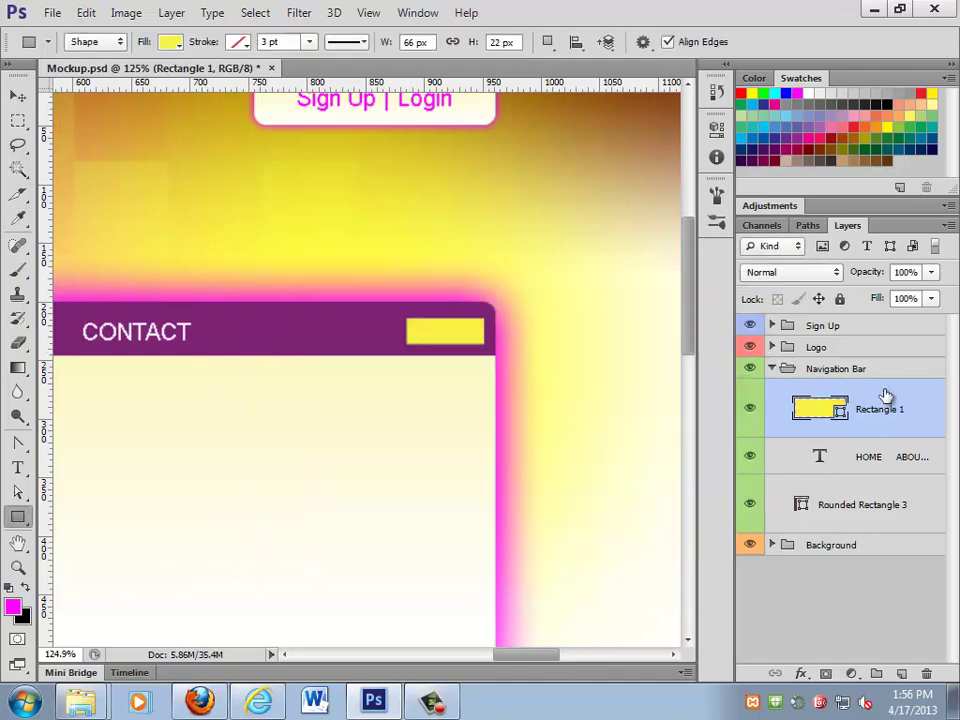
# - Alt-drag a copy of the yellow box to its left and widen it toward CONTACT
pyautogui.click(18, 94)
pyautogui.keyDown('alt'); pyautogui.moveTo(435, 330); pyautogui.dragTo(347, 329); pyautogui.keyUp('alt')
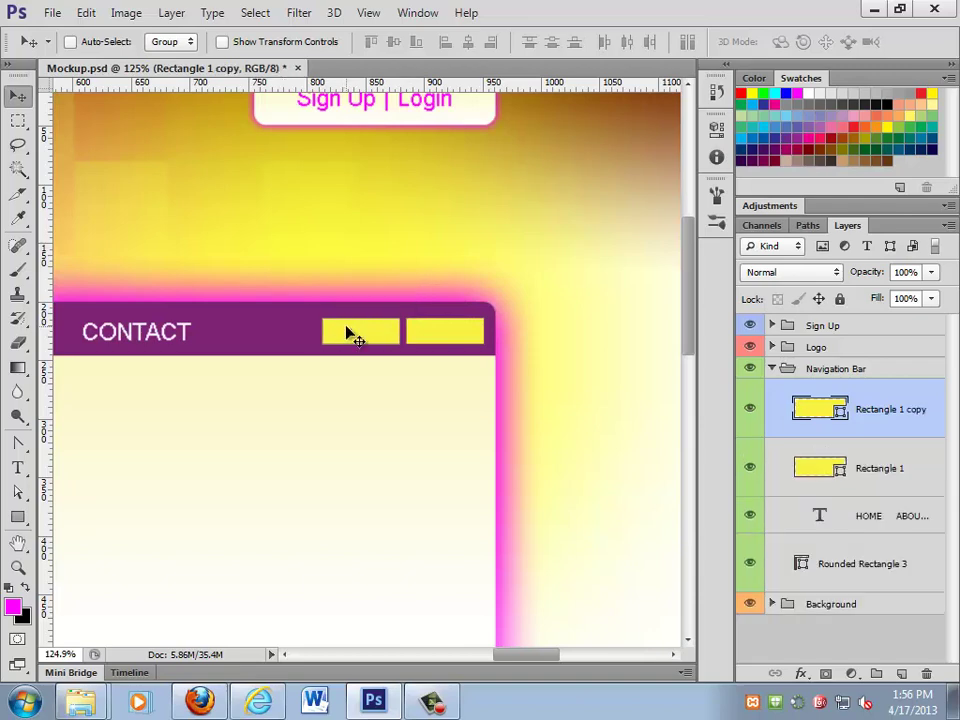
pyautogui.hotkey('ctrl', 't')
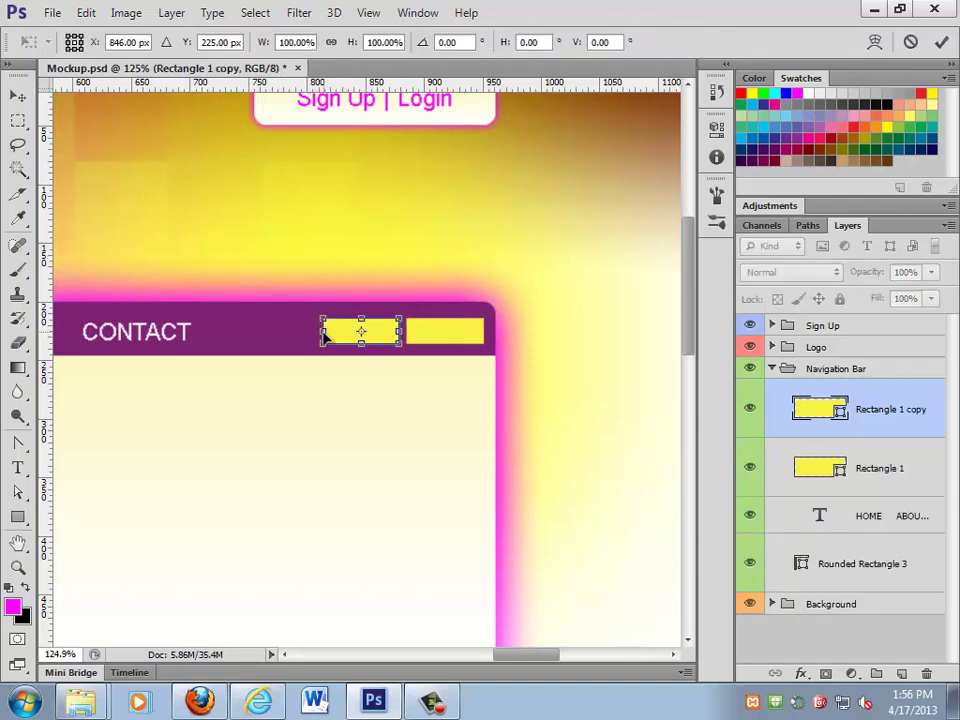
pyautogui.moveTo(286, 328); pyautogui.dragTo(251, 331)
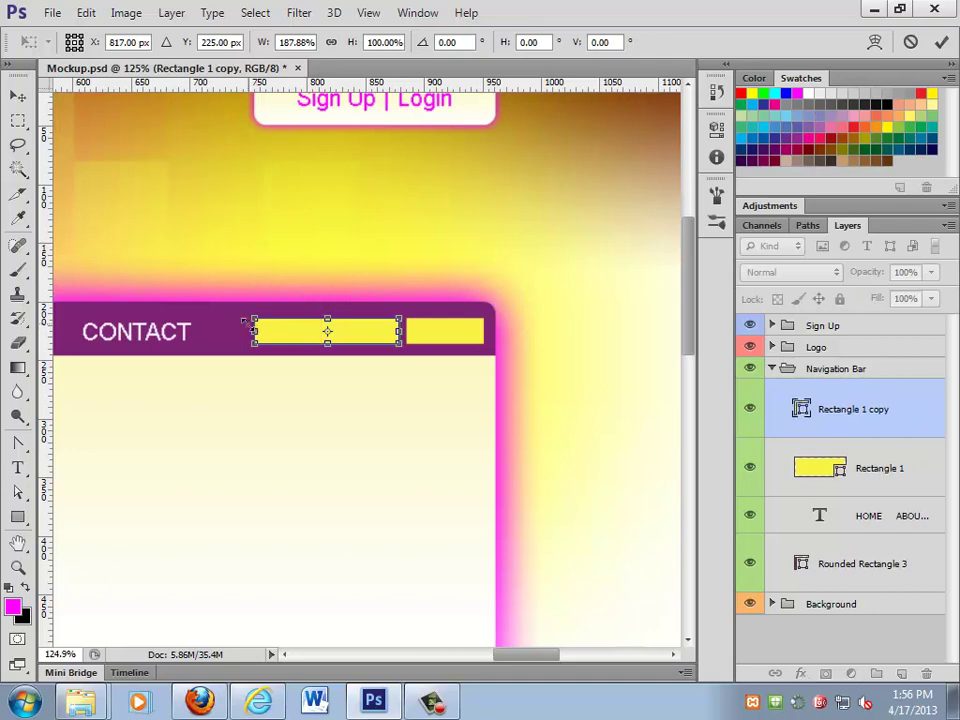
pyautogui.press('Return')
# - Start a new text layer coloured with the nav bar's sampled purple
pyautogui.press('t')
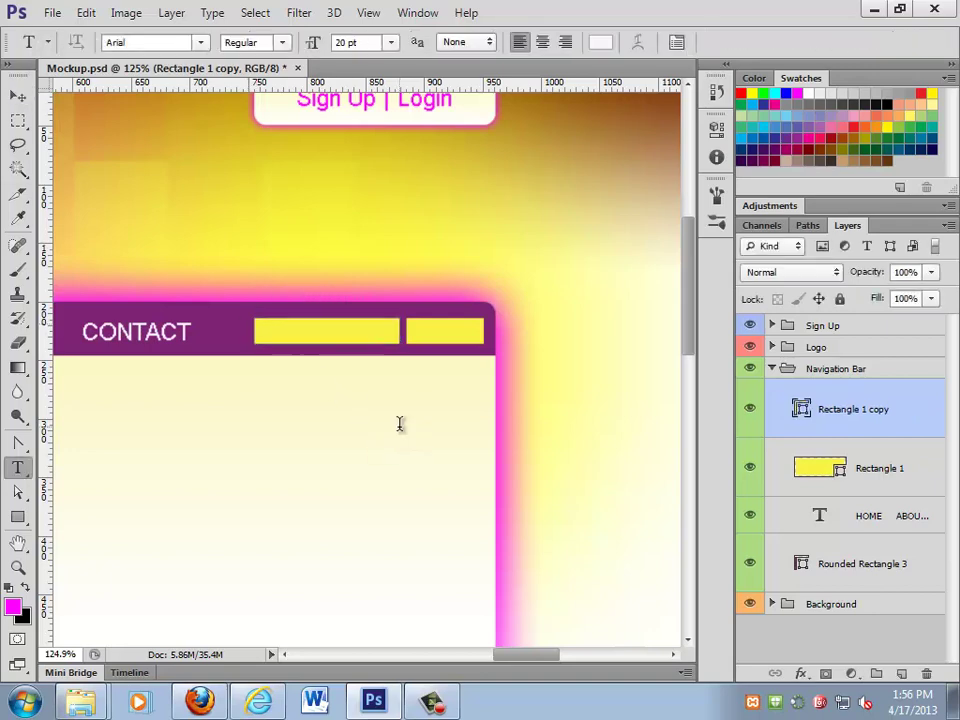
pyautogui.click(398, 426)
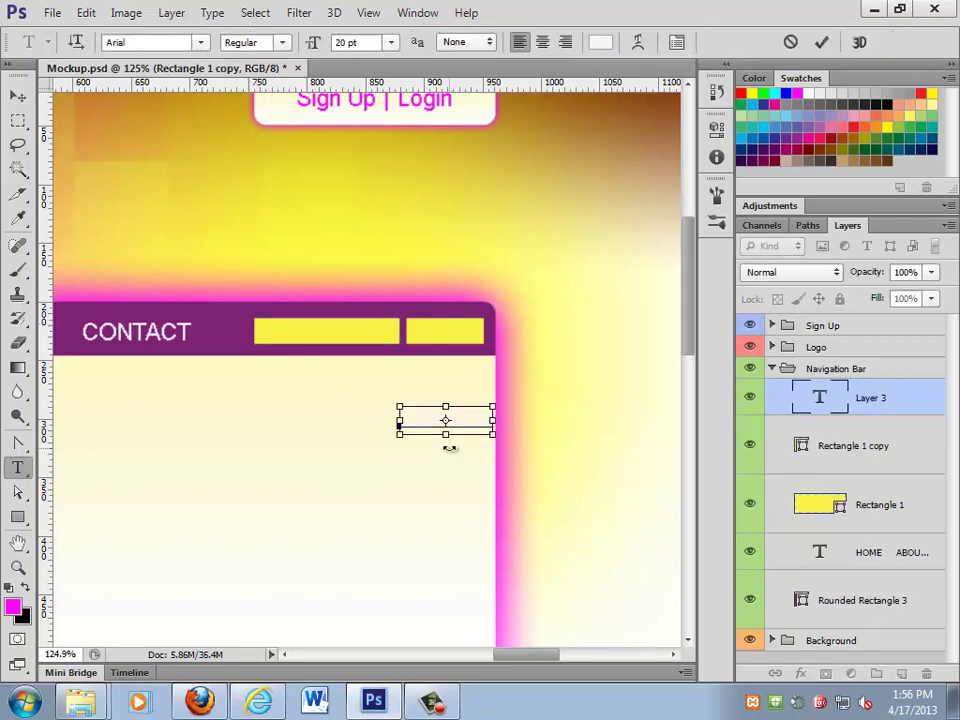
pyautogui.hotkey('ctrl', 'a')
pyautogui.click(600, 42)
pyautogui.click(214, 334)
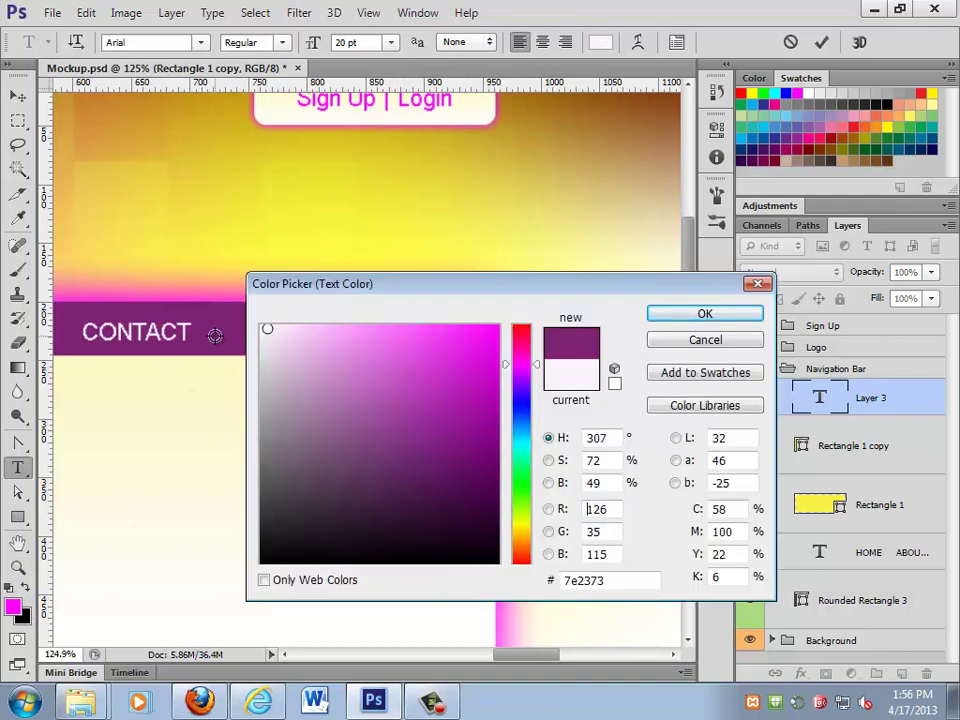
pyautogui.click(670, 316)
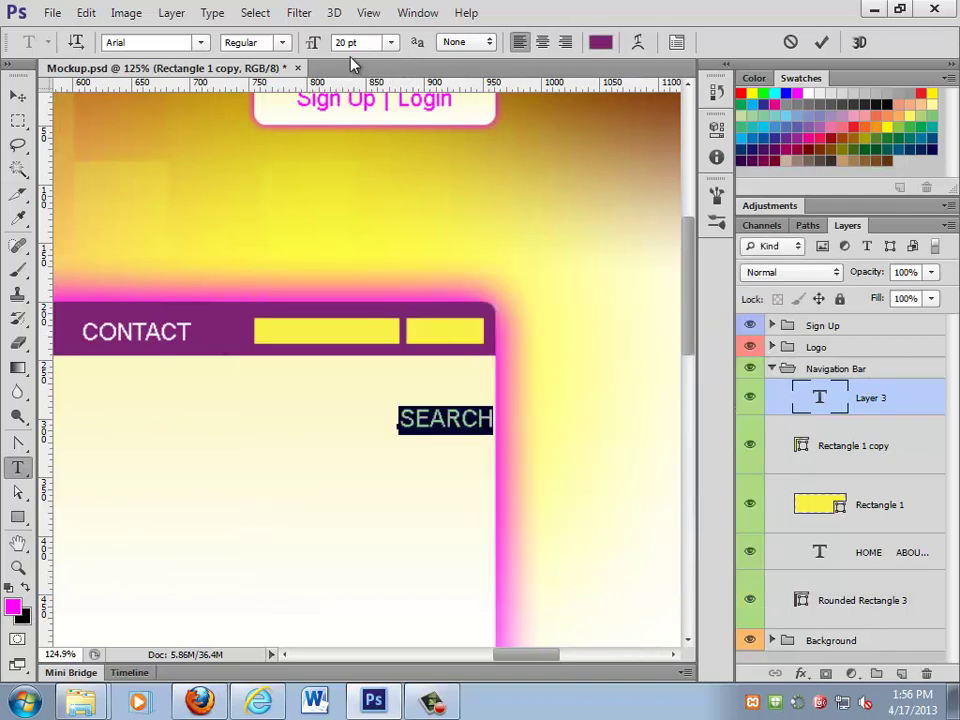
# - Type 'search' at 12 pt and move it into the right yellow box
pyautogui.write('search')
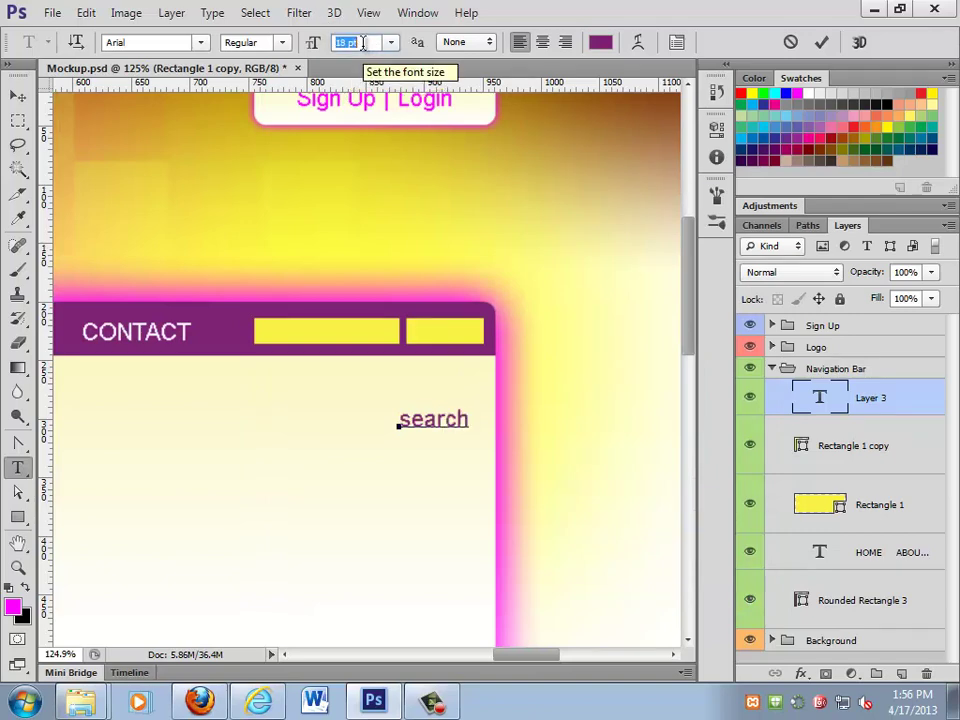
pyautogui.hotkey('ctrl', 'a')
pyautogui.press('Up')
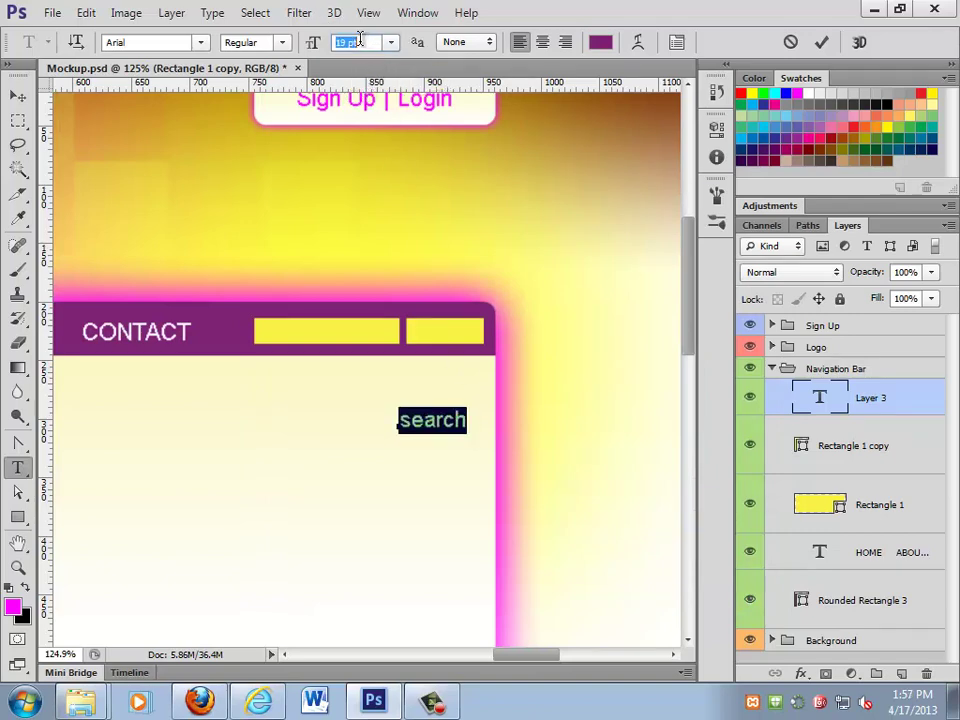
pyautogui.press('Down')
pyautogui.press('Down')
pyautogui.press('Down')
pyautogui.press('Down')
pyautogui.press('Down')
pyautogui.press('Down')
pyautogui.press('Down')
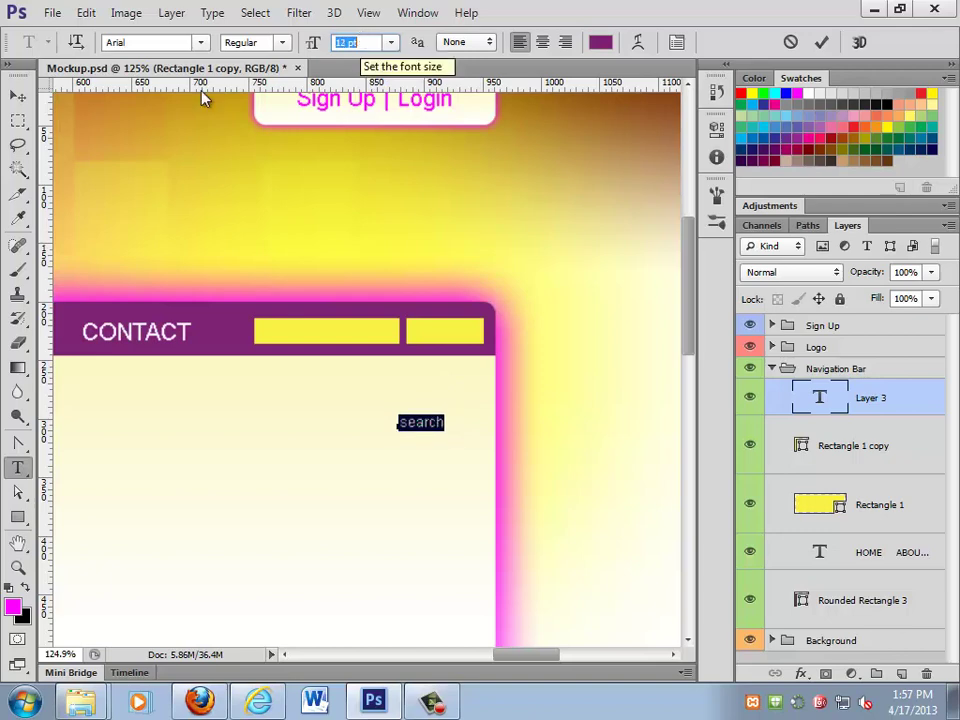
pyautogui.click(18, 95)
pyautogui.moveTo(430, 430); pyautogui.dragTo(448, 336)
pyautogui.press('Right')
pyautogui.press('Right')
pyautogui.press('Right')
pyautogui.press('Right')
pyautogui.press('Right')
pyautogui.press('Right')
pyautogui.press('Right')
pyautogui.press('Right')
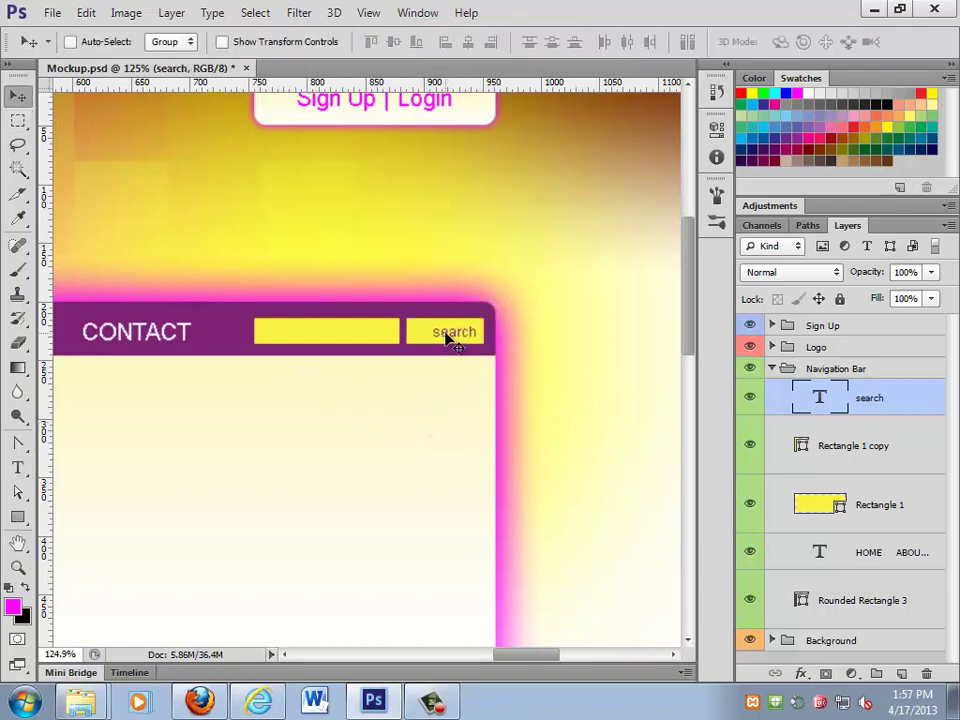
# - Narrow the small yellow box Rectangle 1 from its left side to frame the word
pyautogui.click(843, 455)
pyautogui.hotkey('ctrl', 't')
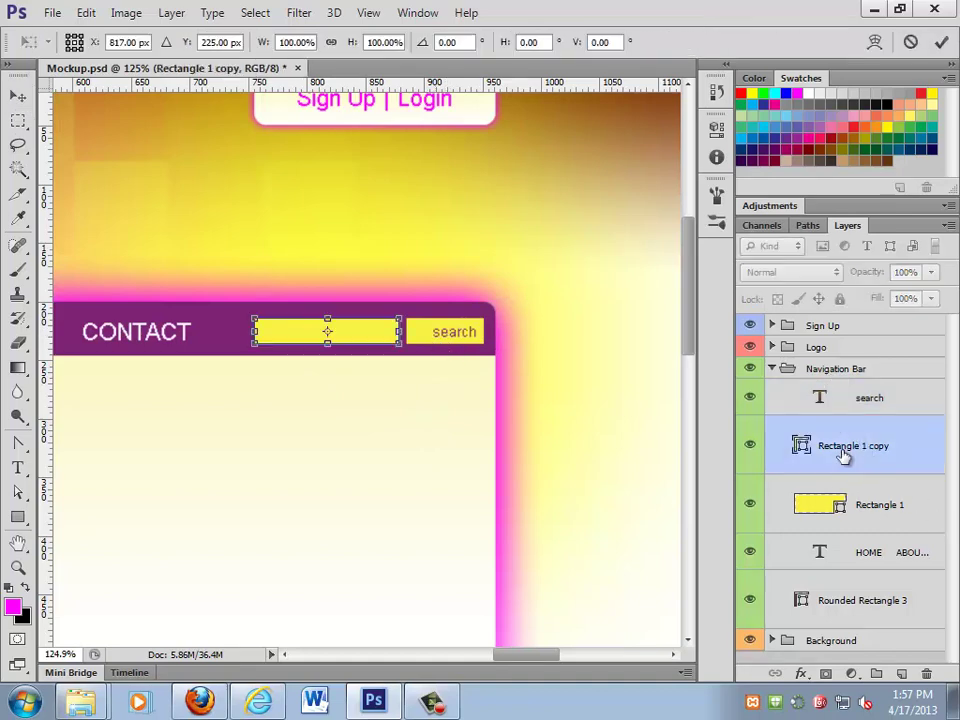
pyautogui.press('Escape')
pyautogui.click(872, 508)
pyautogui.hotkey('ctrl', 't')
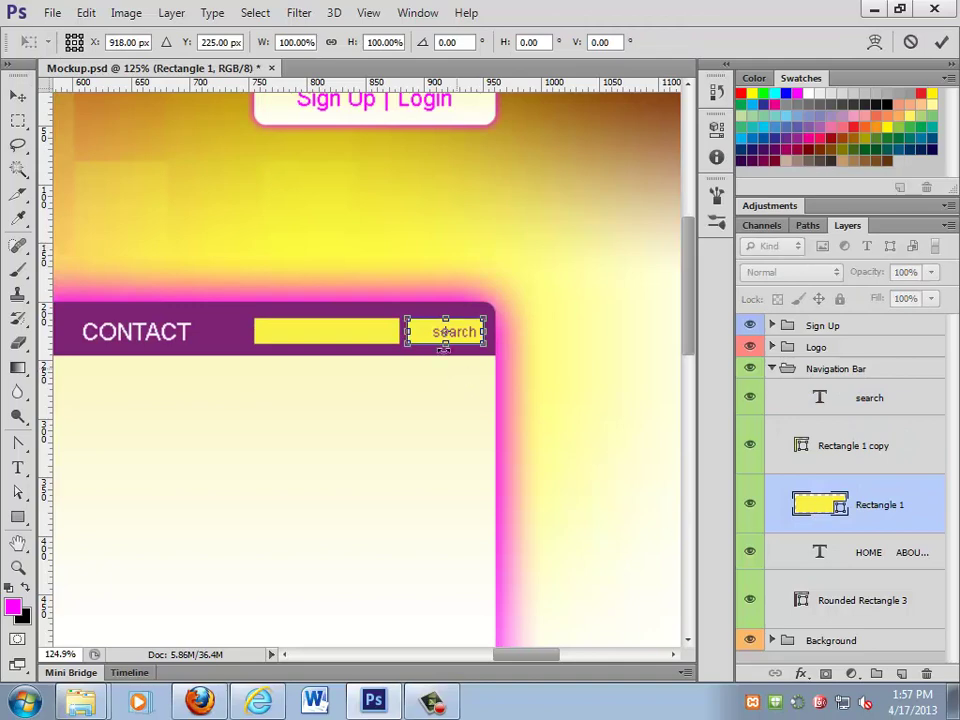
pyautogui.moveTo(406, 332); pyautogui.dragTo(420, 332)
pyautogui.press('Return')
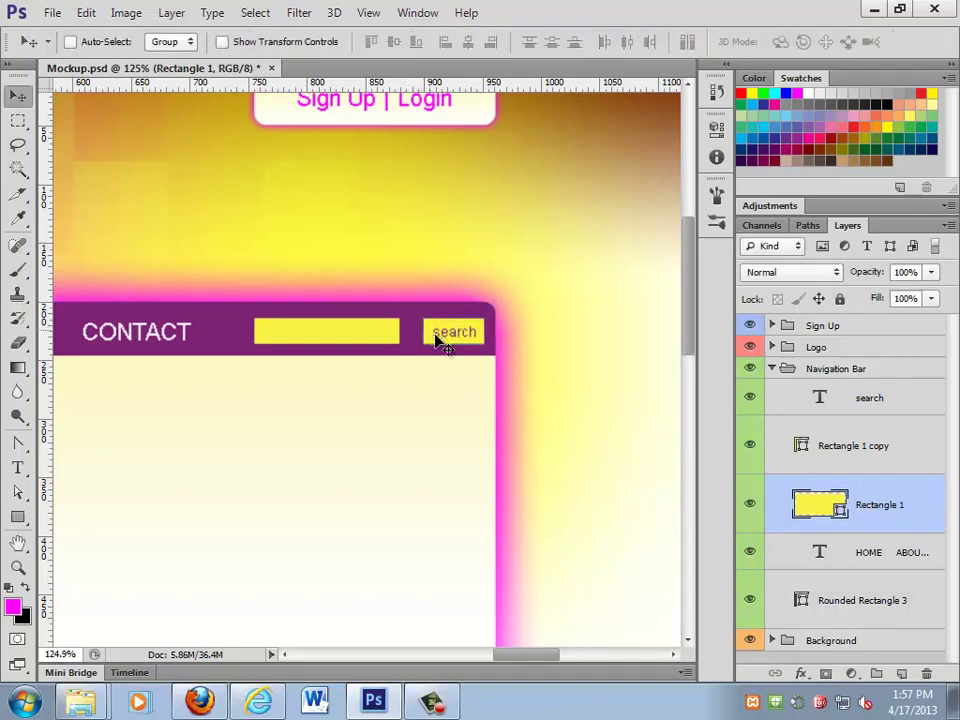
pyautogui.click(822, 446)
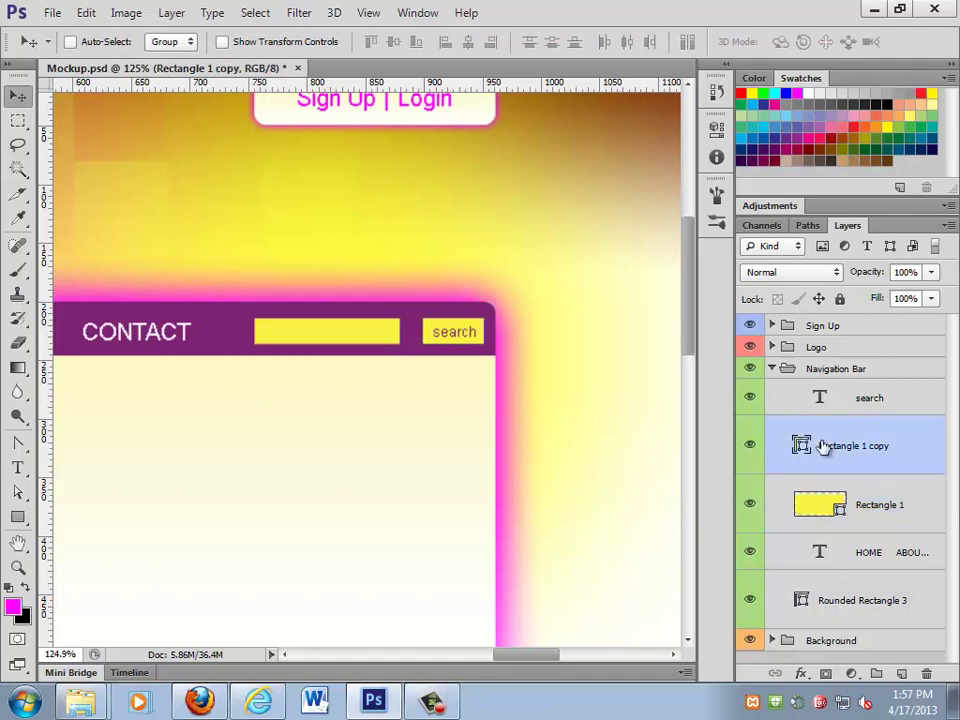
# - Nudge the wide yellow box right and group the search text with both yellow boxes
pyautogui.hotkey('shift', 'Right')
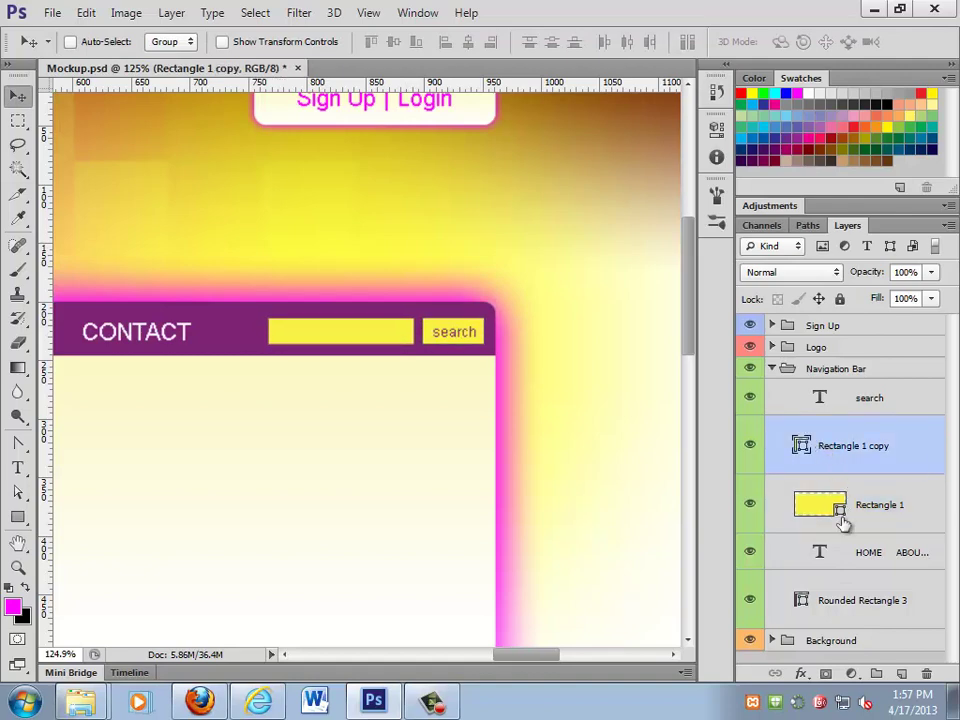
pyautogui.click(848, 553)
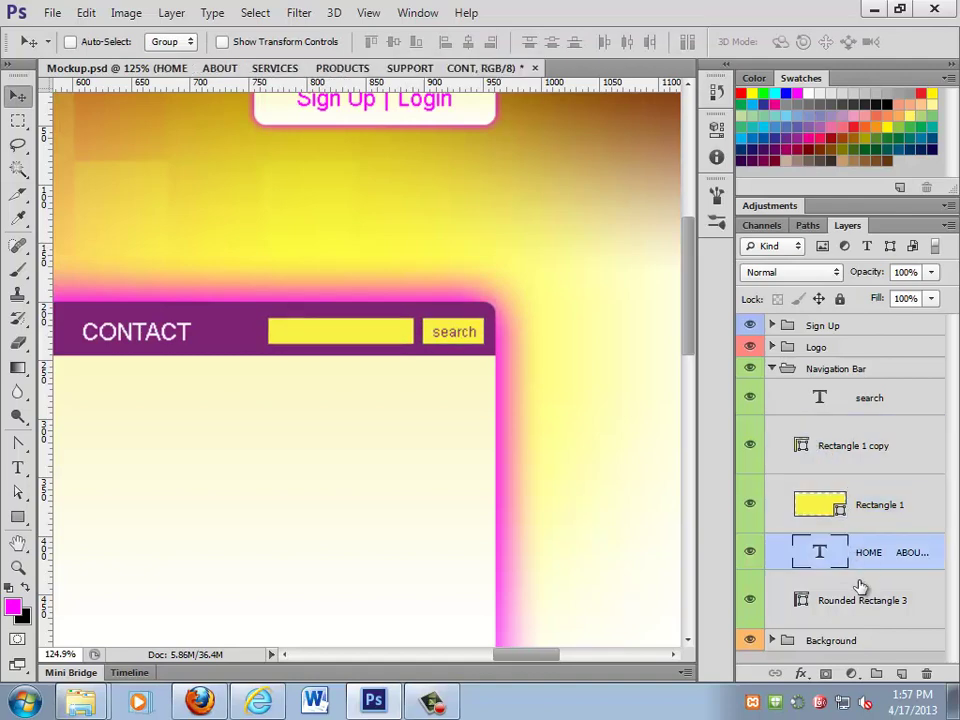
pyautogui.click(790, 600)
pyautogui.click(749, 598)
pyautogui.click(749, 598)
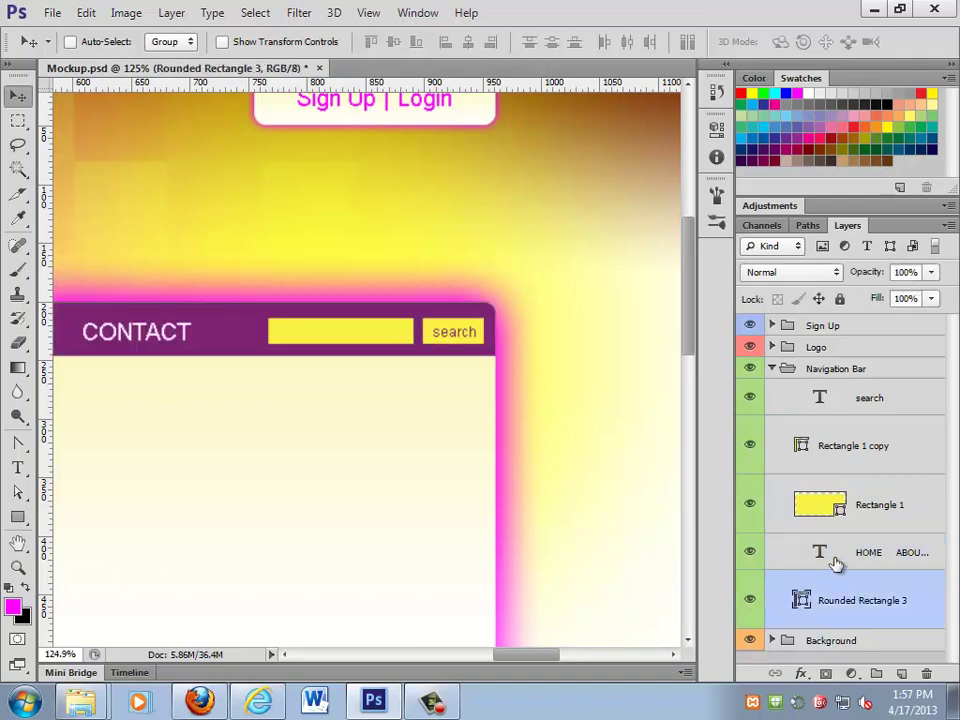
pyautogui.click(849, 448)
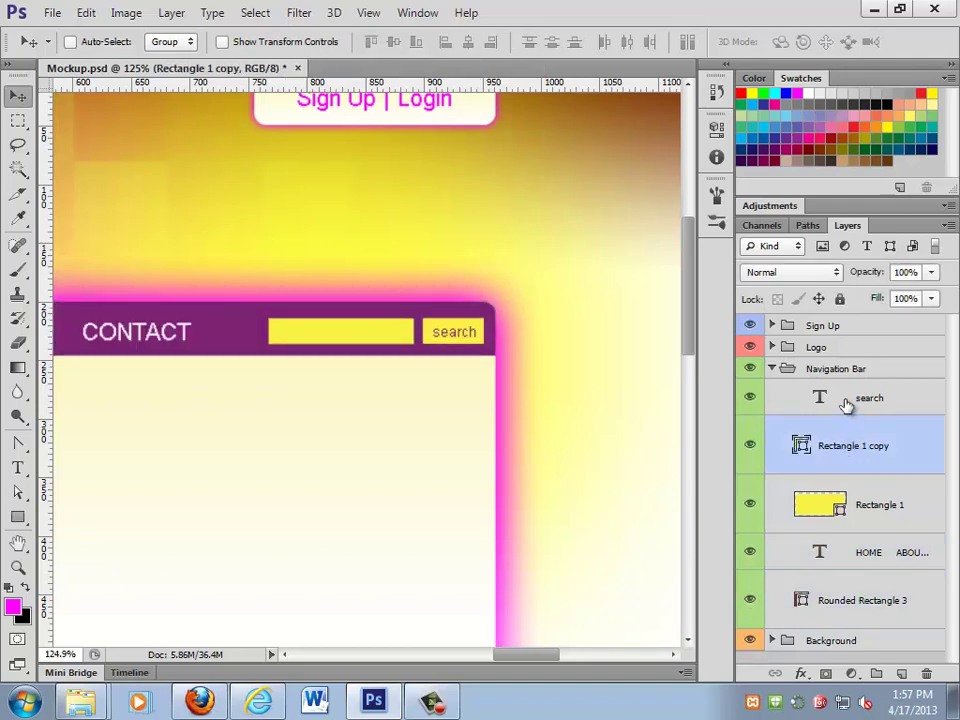
pyautogui.keyDown('shift'); pyautogui.click(872, 505); pyautogui.keyUp('shift')
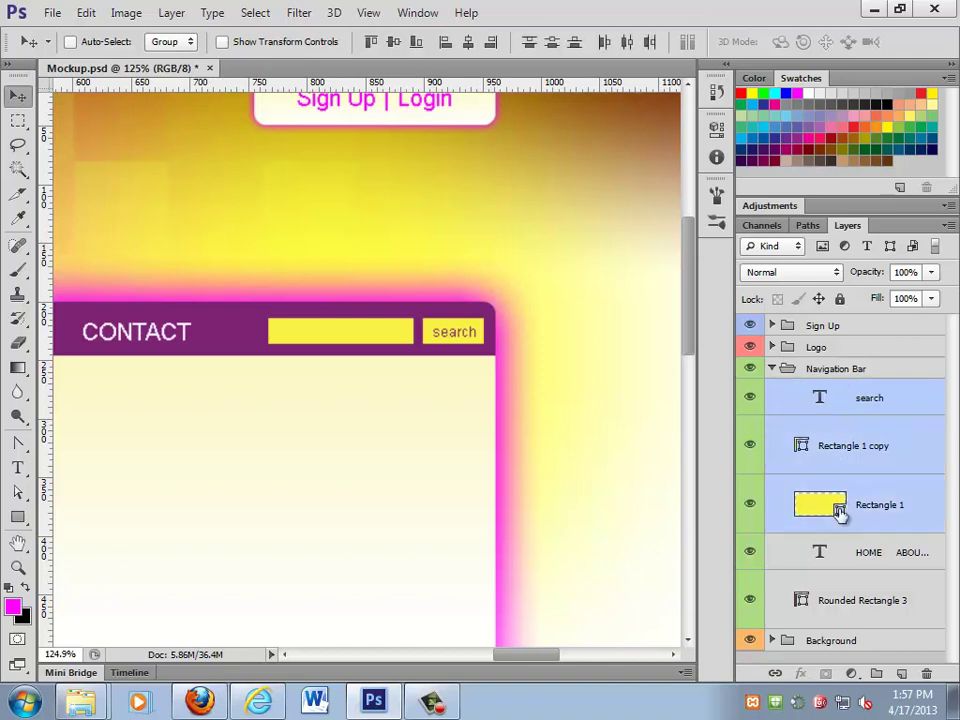
pyautogui.click(877, 674)
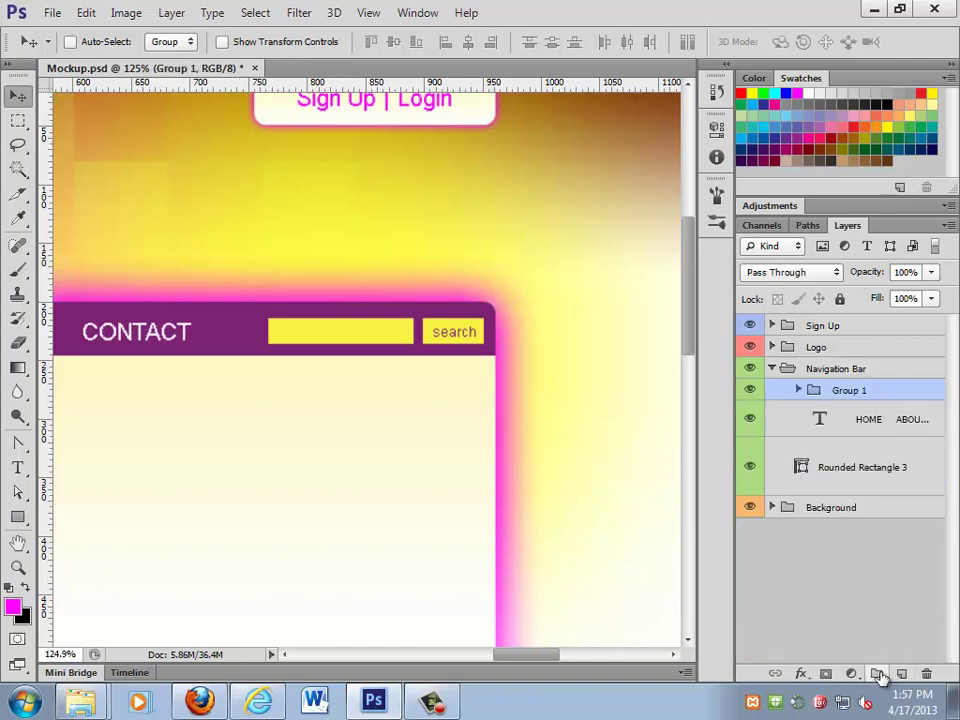
# - Rename Group 1 to 'Search Box' and move it above Navigation Bar
pyautogui.doubleClick(848, 391)
pyautogui.write('Sea')
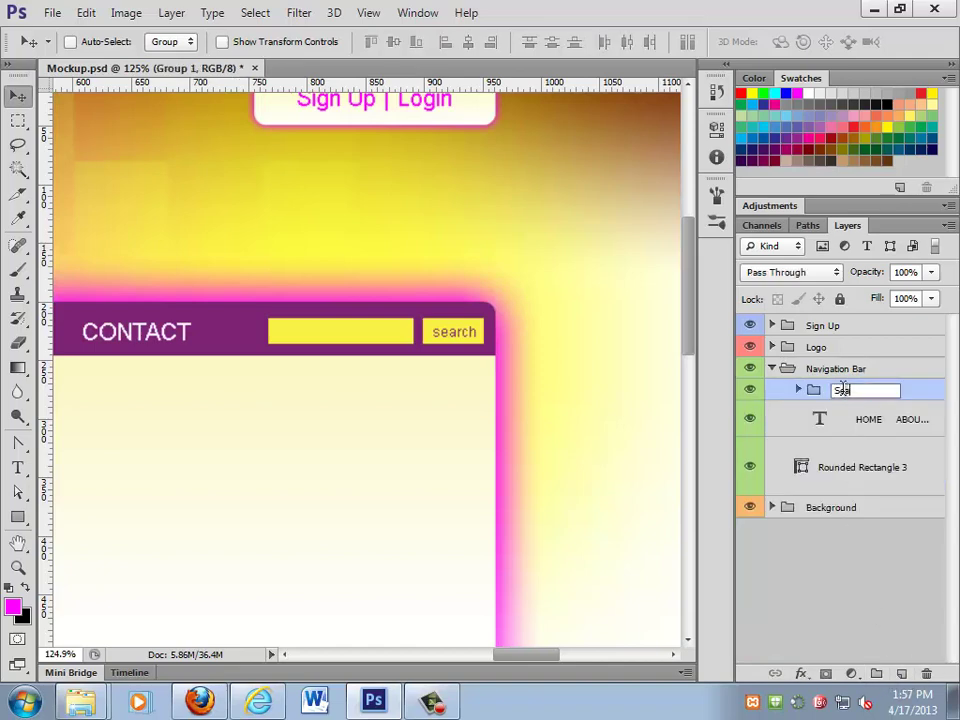
pyautogui.write('rch Box')
pyautogui.press('Return')
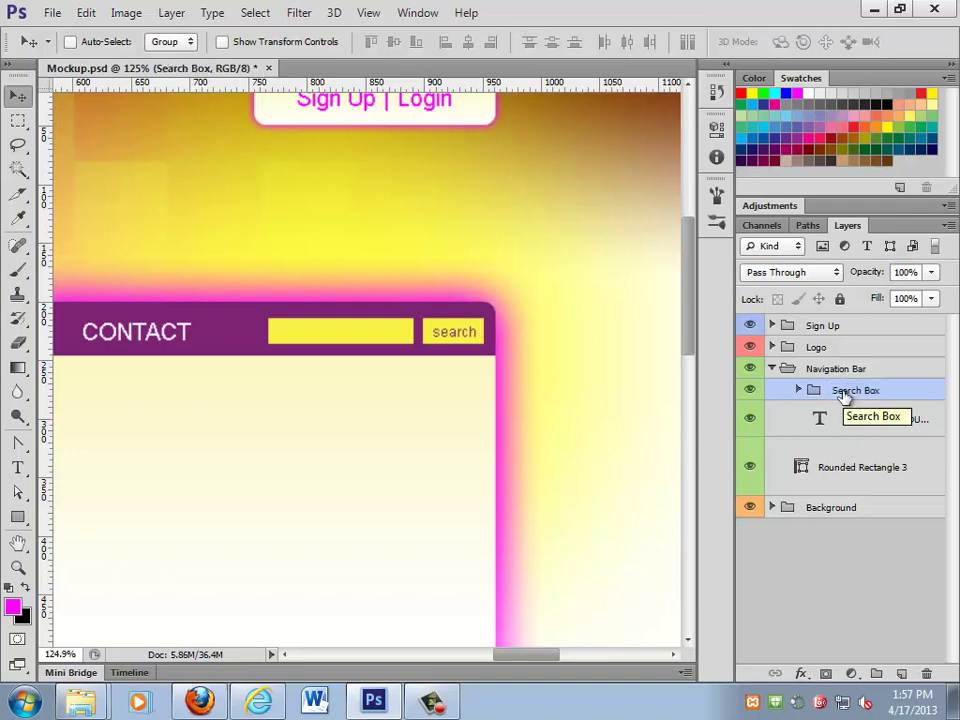
pyautogui.moveTo(843, 394); pyautogui.dragTo(845, 364)
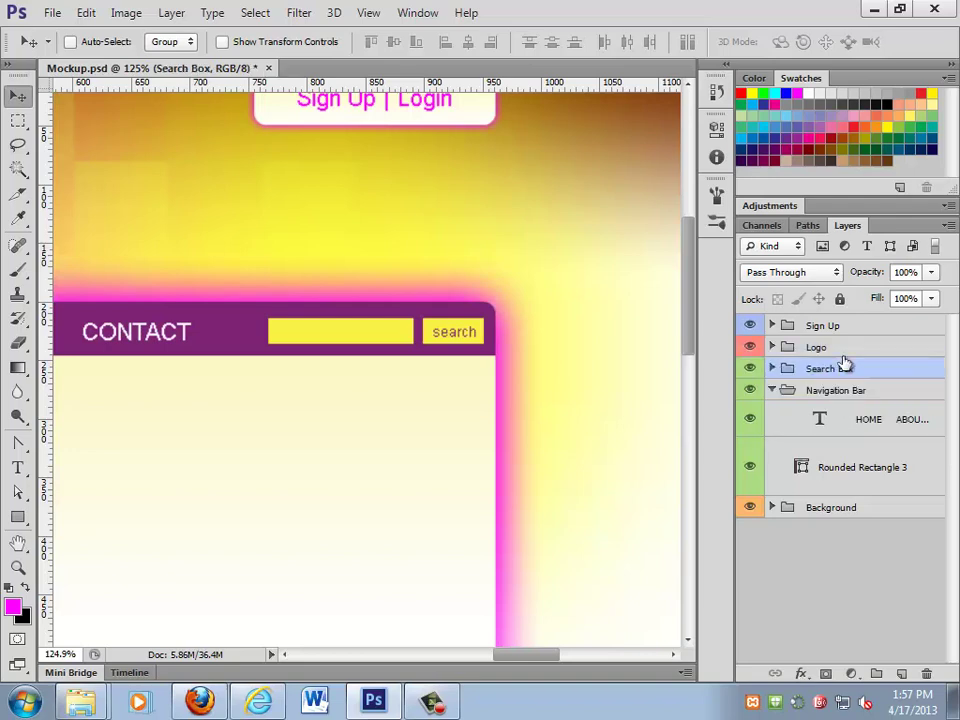
# - Colour-code the Search Box group yellow and view the document at 100%
pyautogui.doubleClick(788, 371)
pyautogui.press('Escape')
pyautogui.rightClick(810, 372)
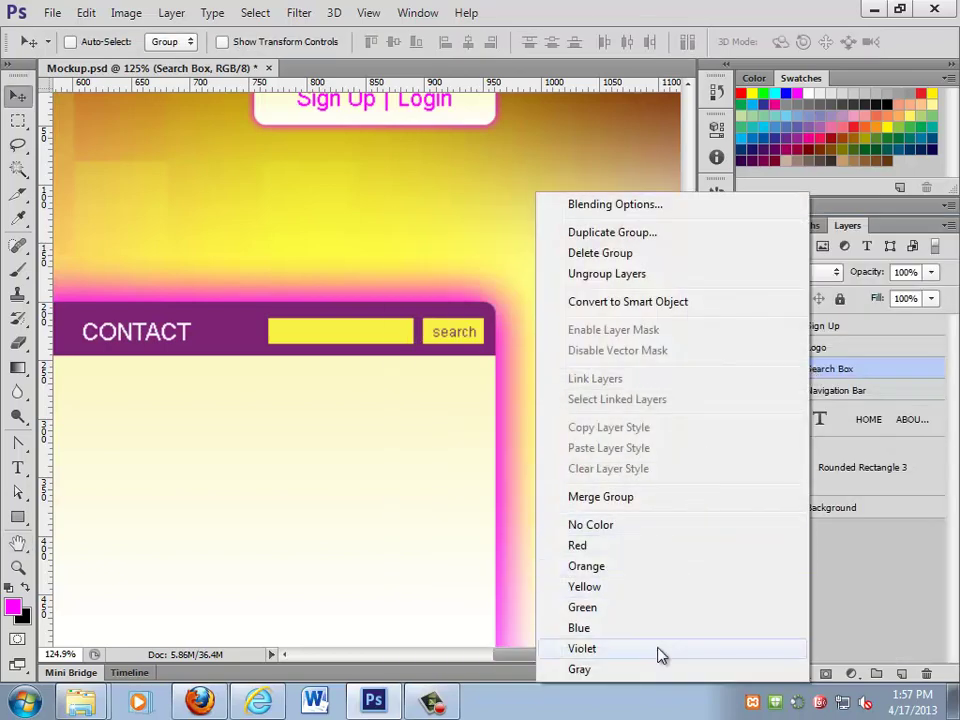
pyautogui.click(662, 648)
pyautogui.click(774, 390)
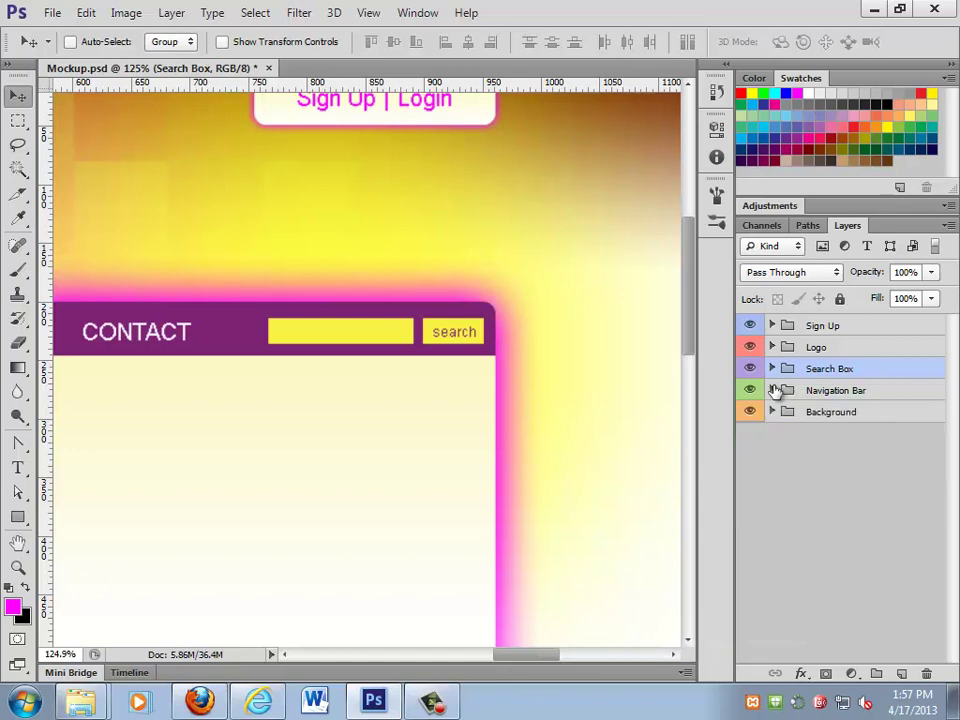
pyautogui.click(772, 369)
pyautogui.rightClick(806, 372)
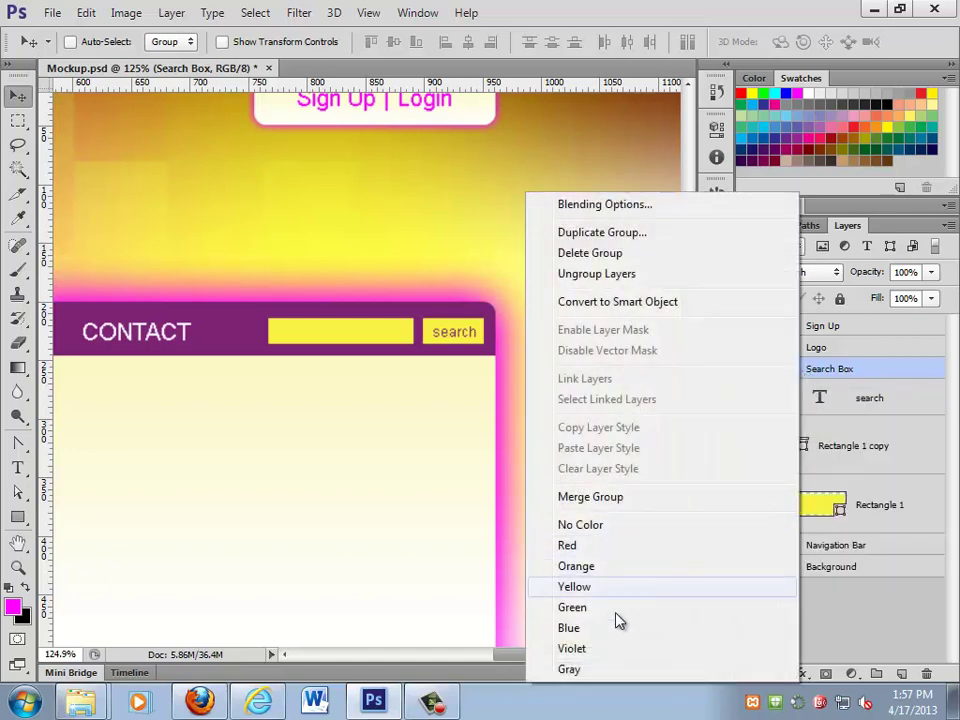
pyautogui.click(610, 588)
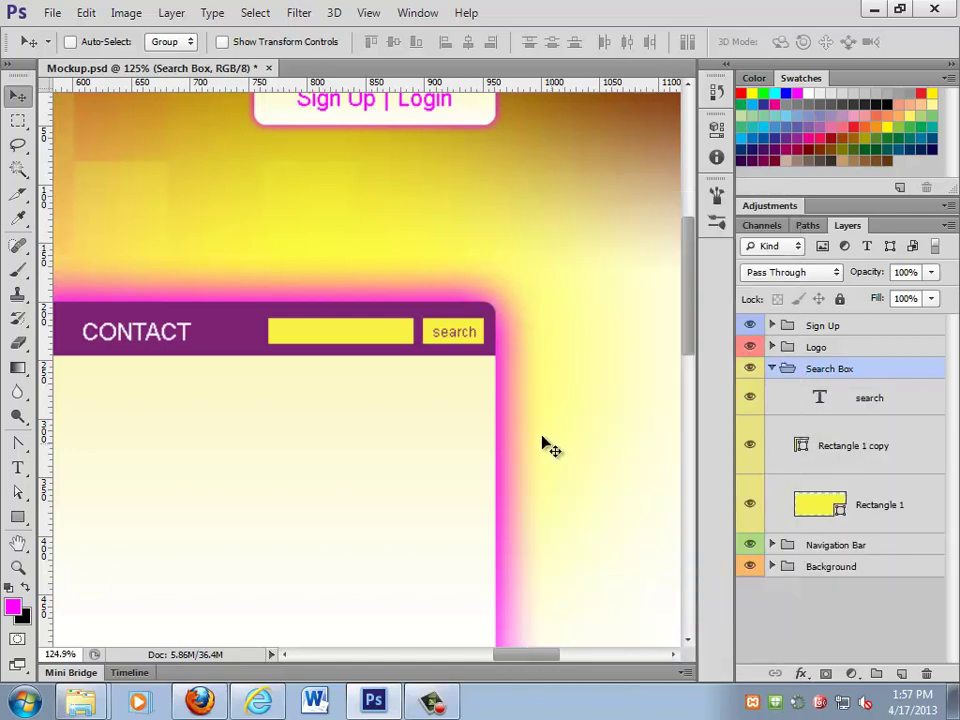
pyautogui.click(848, 409)
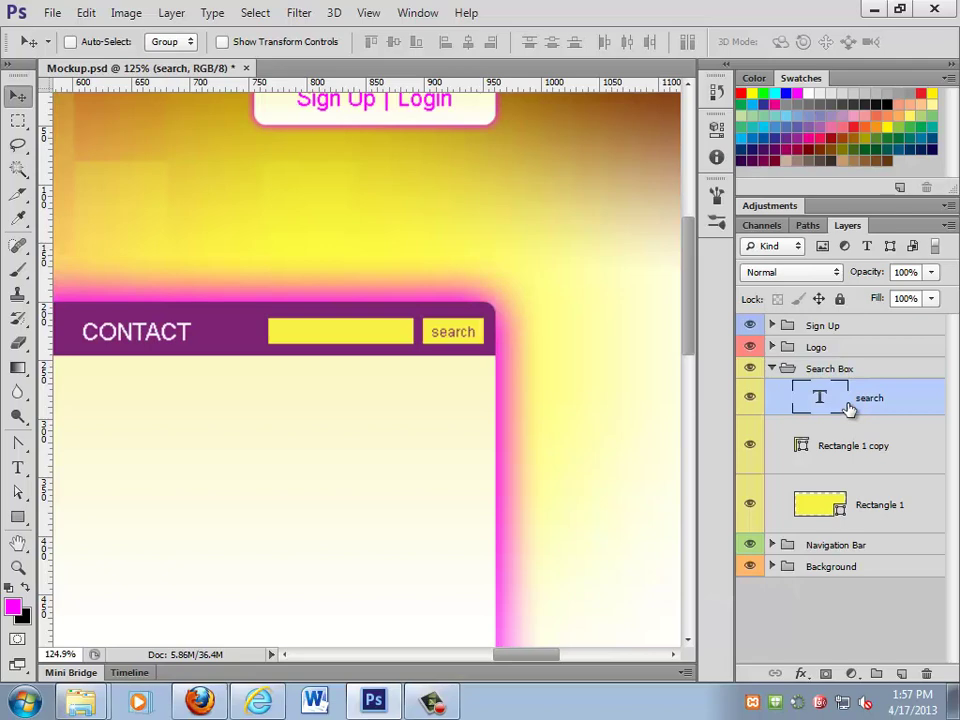
pyautogui.doubleClick(17, 567)
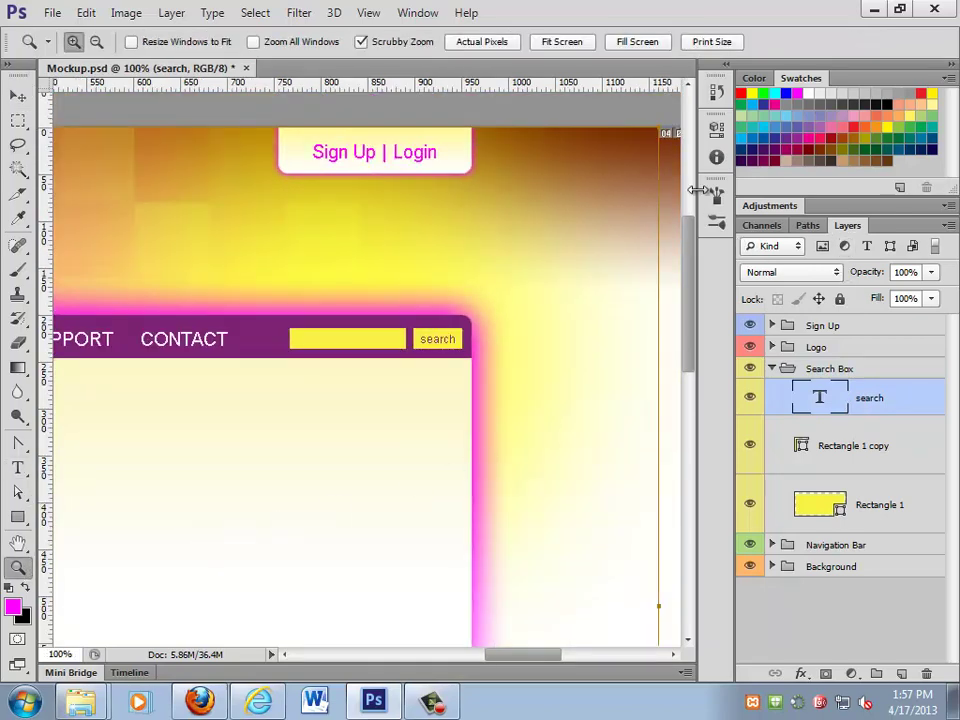
# - Zoom out, pan to the logo, and select the HOME text layer in Navigation Bar
pyautogui.keyDown('alt'); pyautogui.click(340, 445); pyautogui.keyUp('alt')
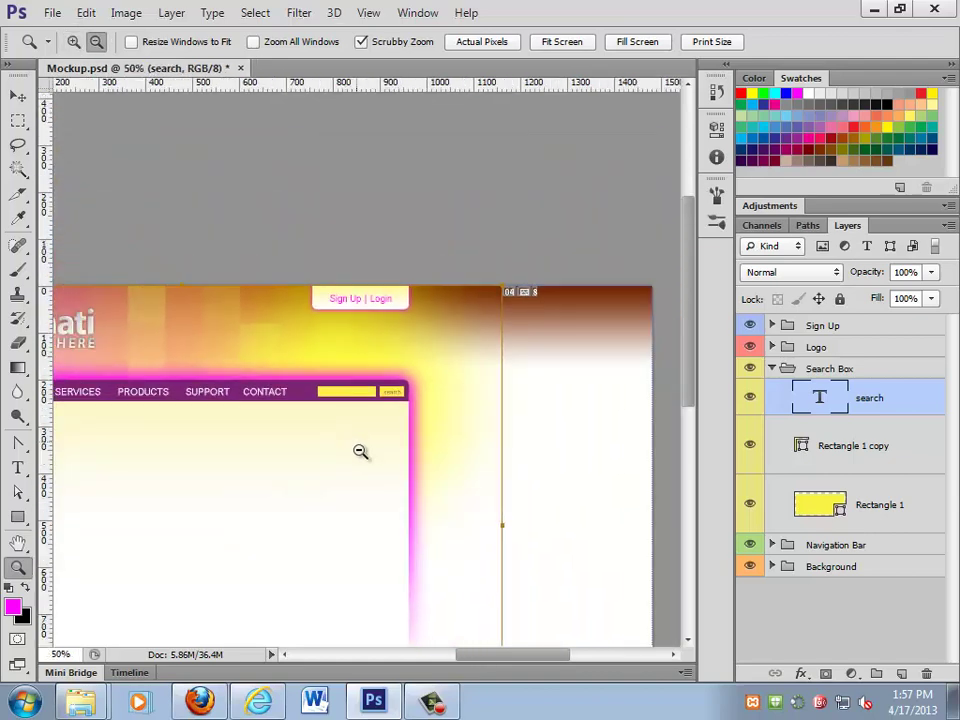
pyautogui.moveTo(360, 452); pyautogui.dragTo(542, 400)
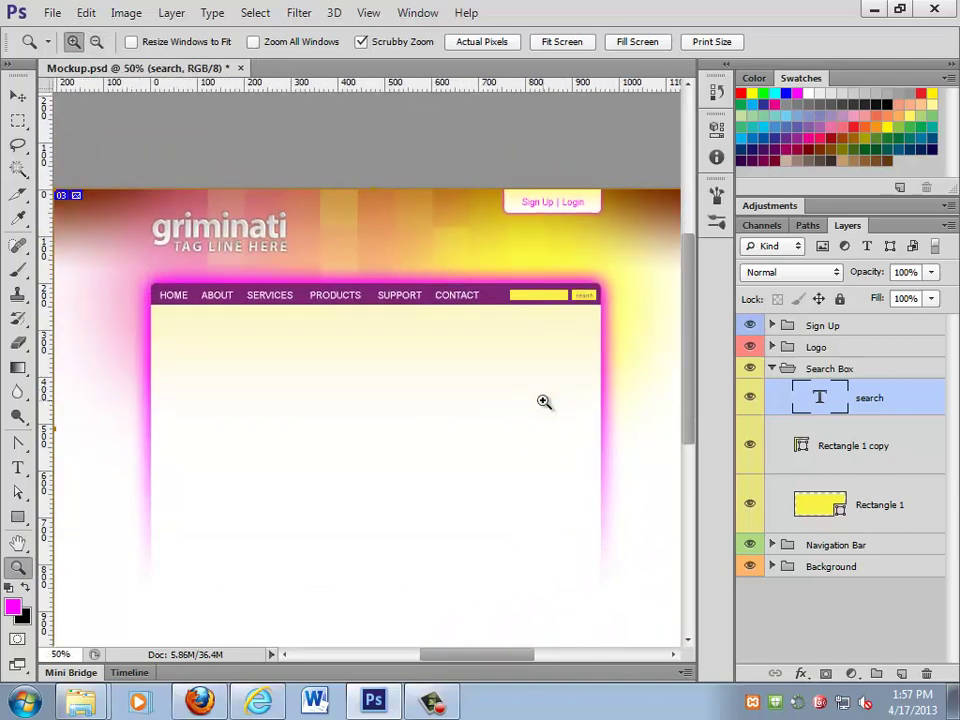
pyautogui.click(22, 94)
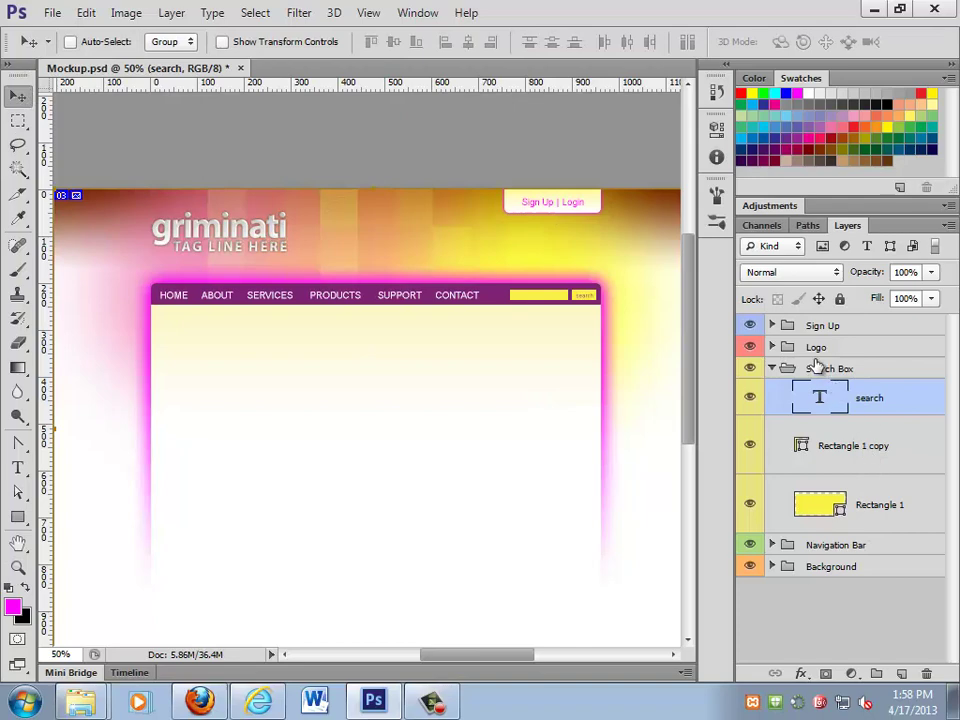
pyautogui.click(789, 548)
pyautogui.click(771, 545)
pyautogui.scroll(-1, 889, 583)
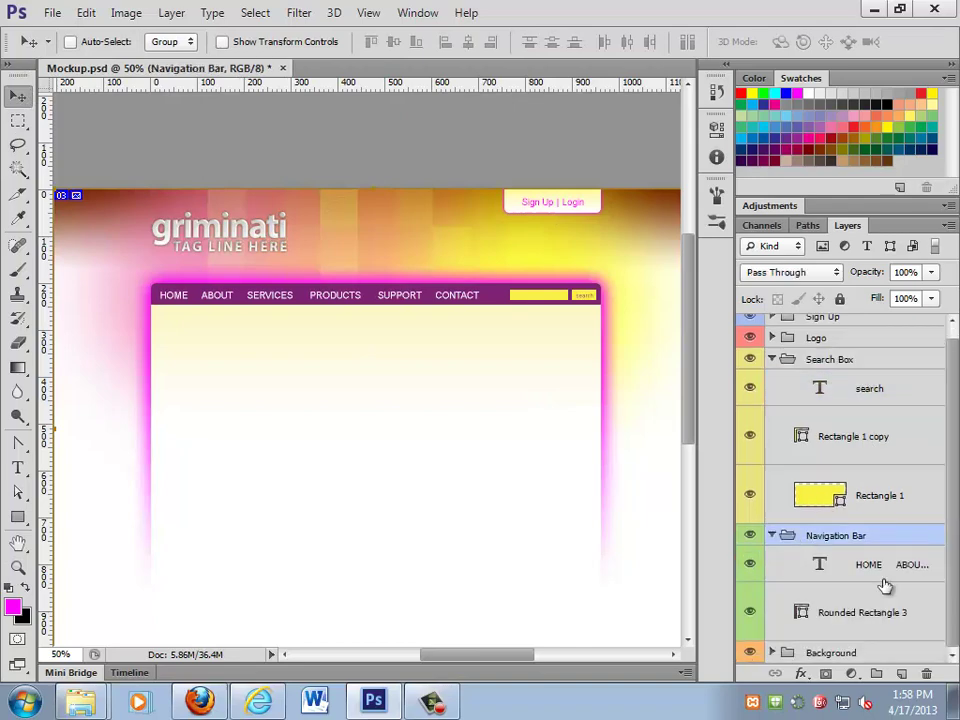
pyautogui.click(877, 570)
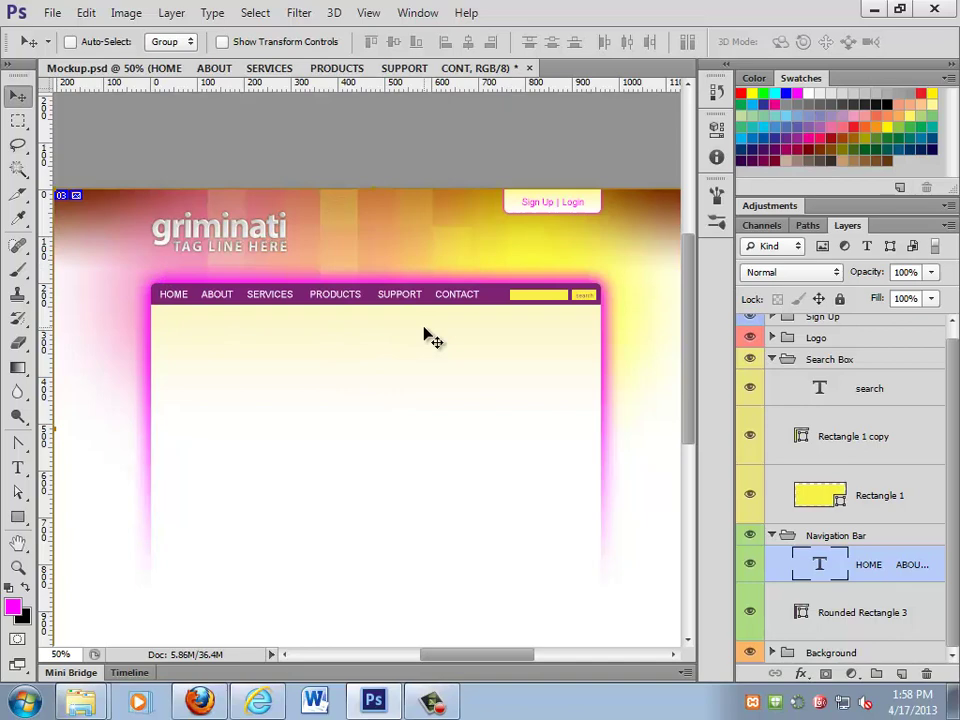
# - Scale the Logo group (griminati and TAG LINE HERE) up to about 155% width
pyautogui.click(772, 359)
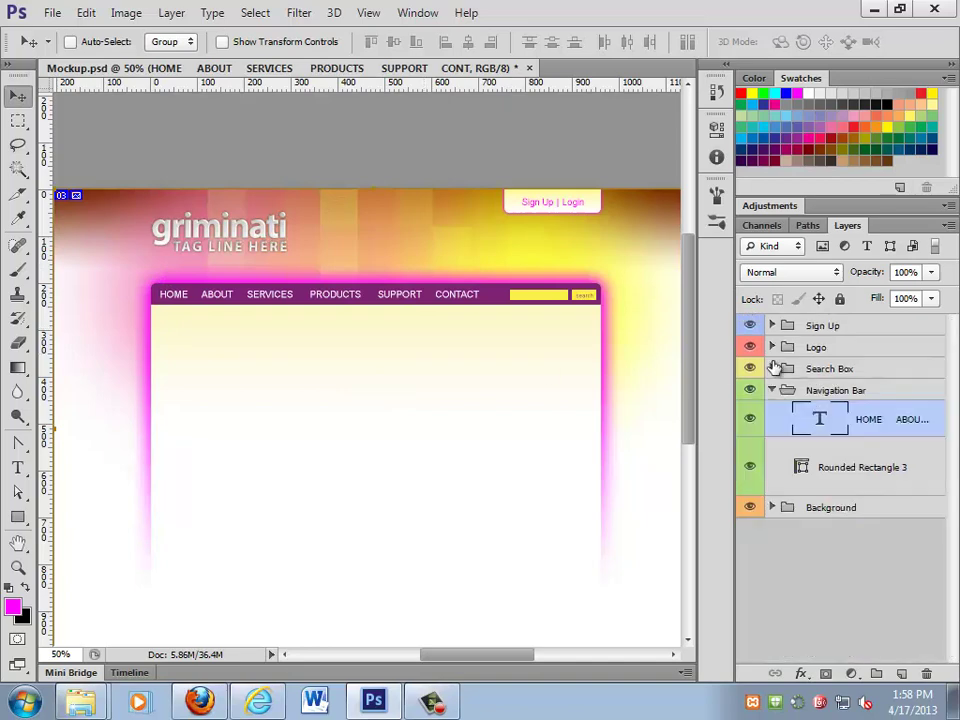
pyautogui.click(771, 347)
pyautogui.click(860, 378)
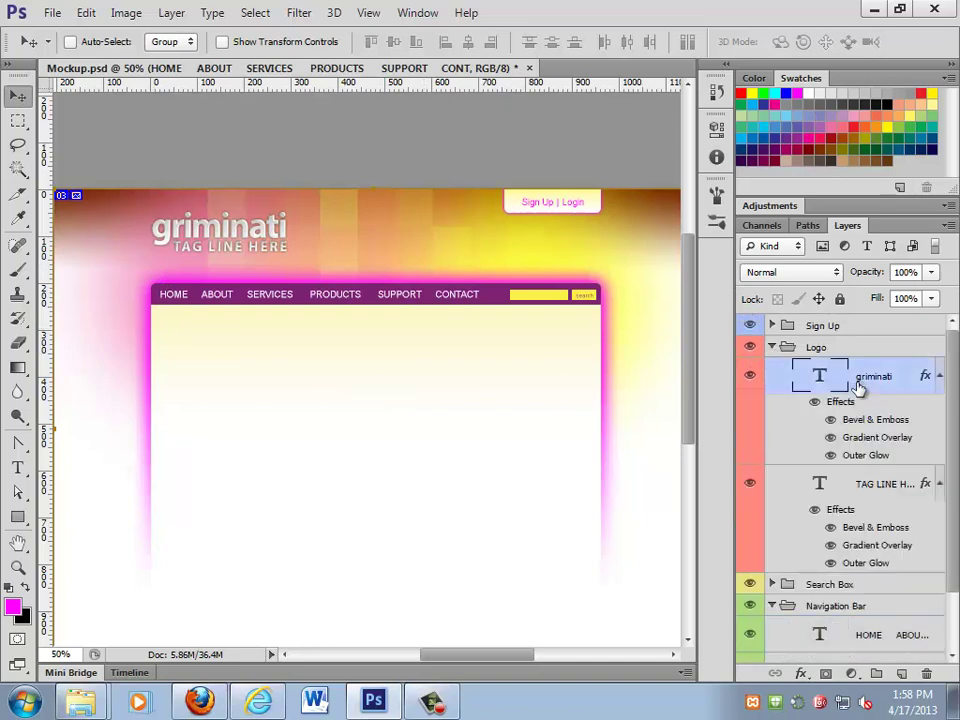
pyautogui.keyDown('ctrl'); pyautogui.click(877, 498); pyautogui.keyUp('ctrl')
pyautogui.hotkey('ctrl', 't')
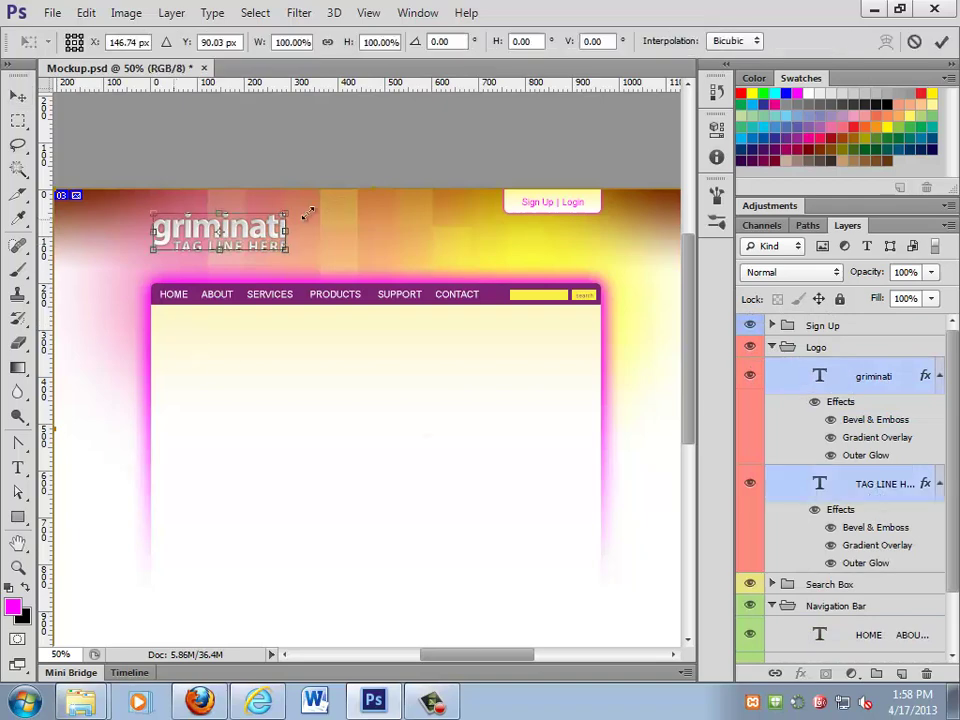
pyautogui.press('Return')
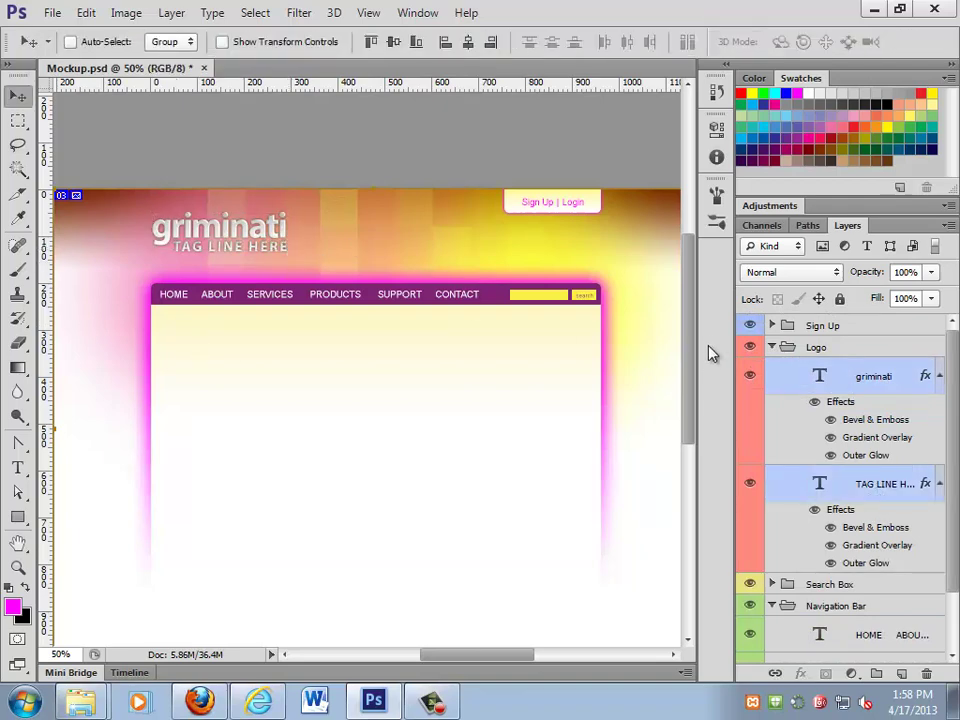
pyautogui.click(820, 348)
pyautogui.hotkey('ctrl', 't')
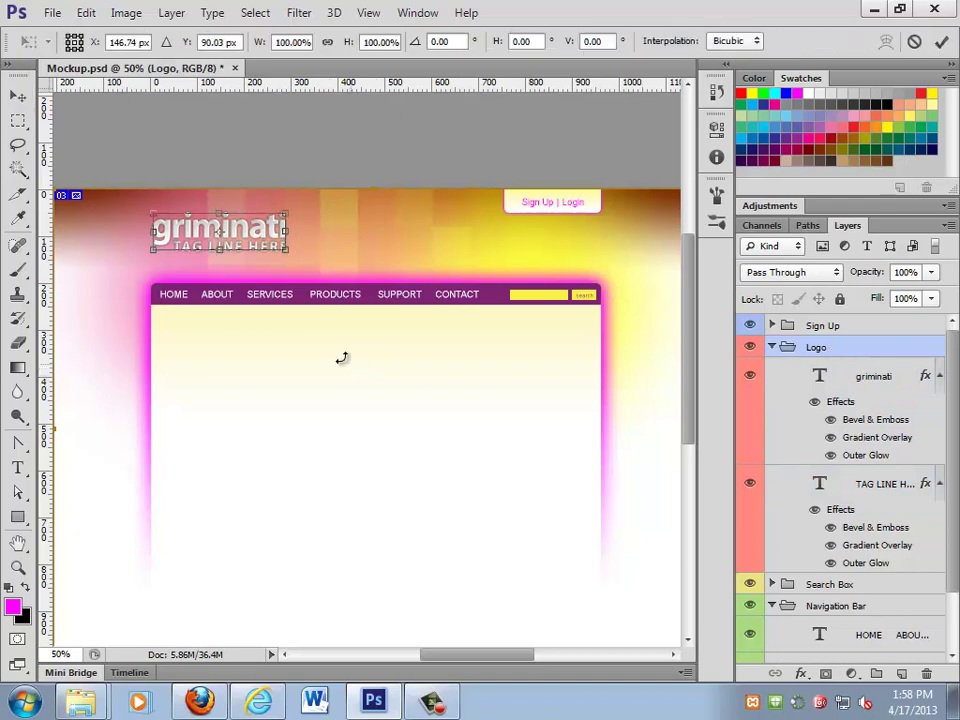
pyautogui.moveTo(287, 249); pyautogui.dragTo(331, 263)
pyautogui.press('Return')
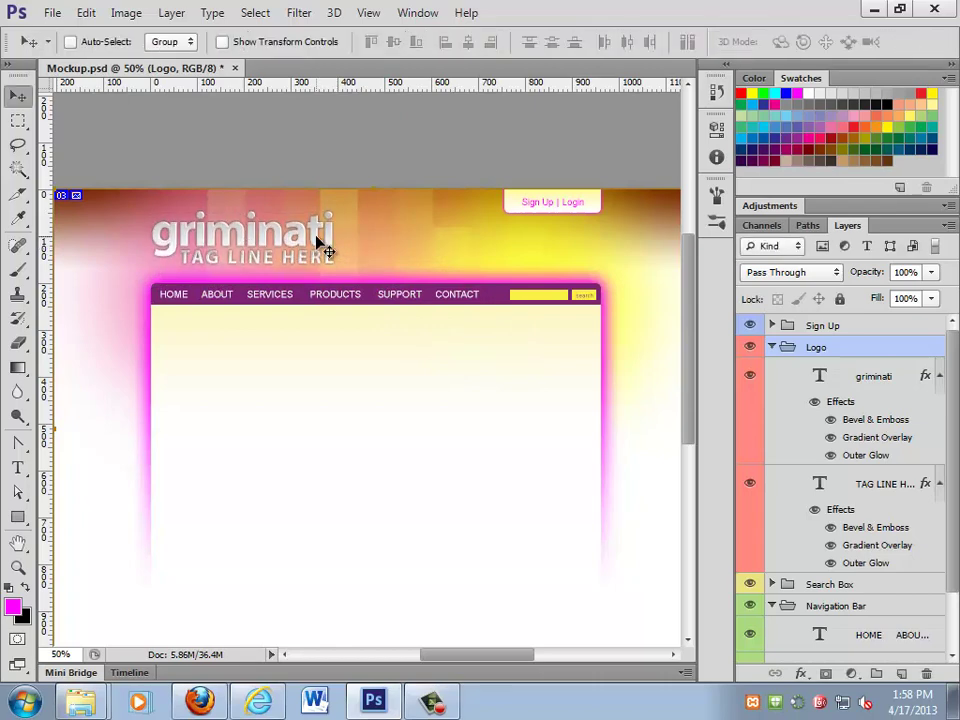
# - Check the mockup at 100% and zoomed out fully, then switch to the jolorsit page
pyautogui.doubleClick(18, 567)
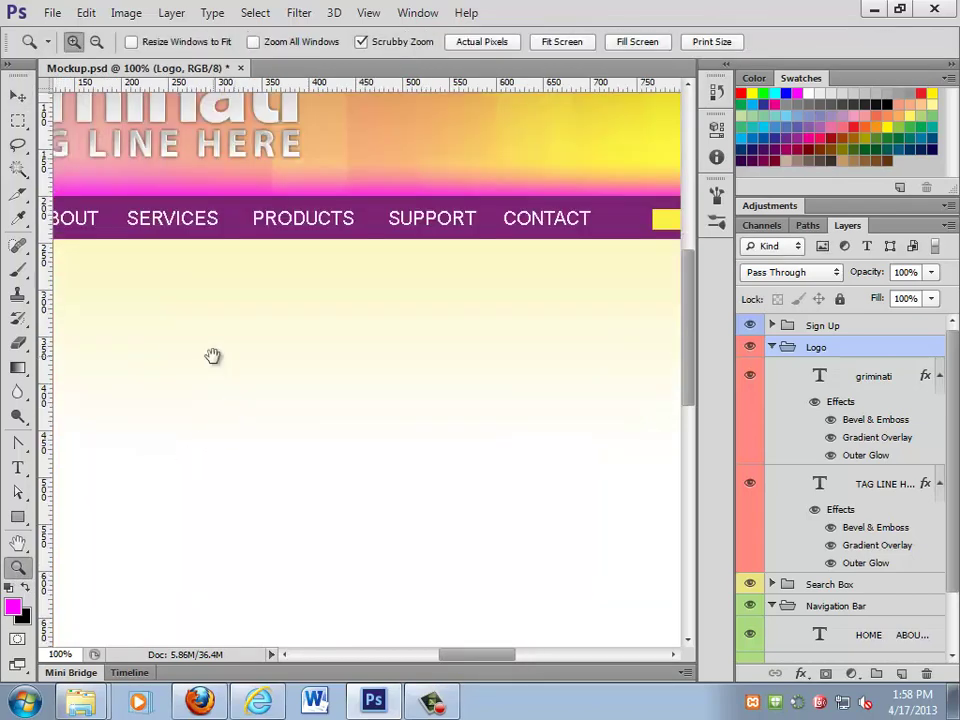
pyautogui.moveTo(212, 356); pyautogui.dragTo(407, 677)
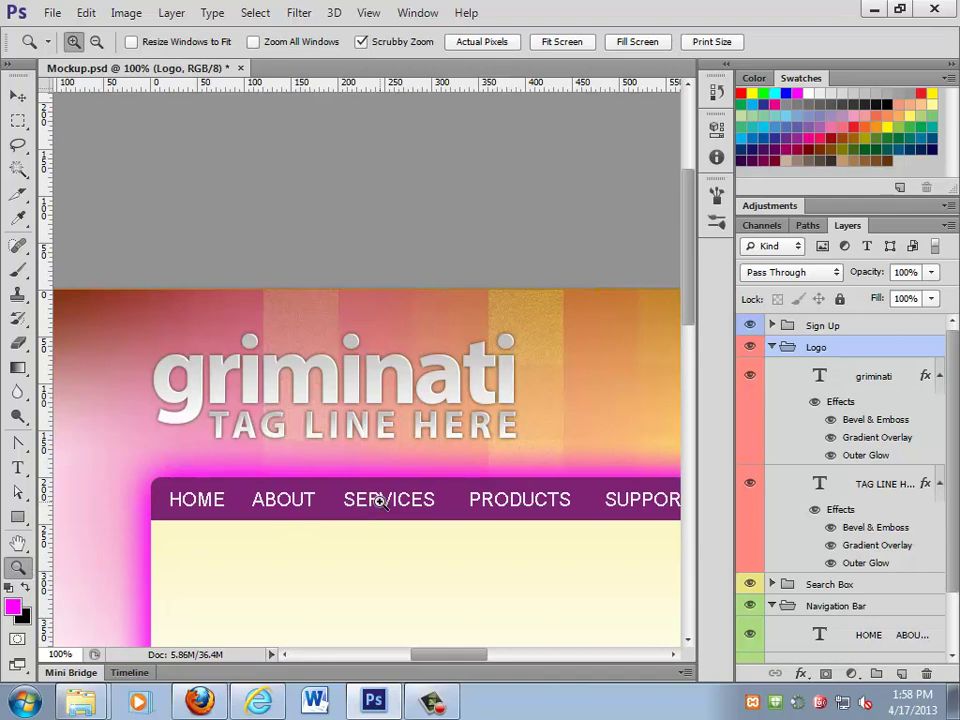
pyautogui.keyDown('alt'); pyautogui.click(396, 465); pyautogui.keyUp('alt')
pyautogui.keyDown('alt'); pyautogui.click(519, 514); pyautogui.keyUp('alt')
pyautogui.keyDown('alt'); pyautogui.click(447, 474); pyautogui.keyUp('alt')
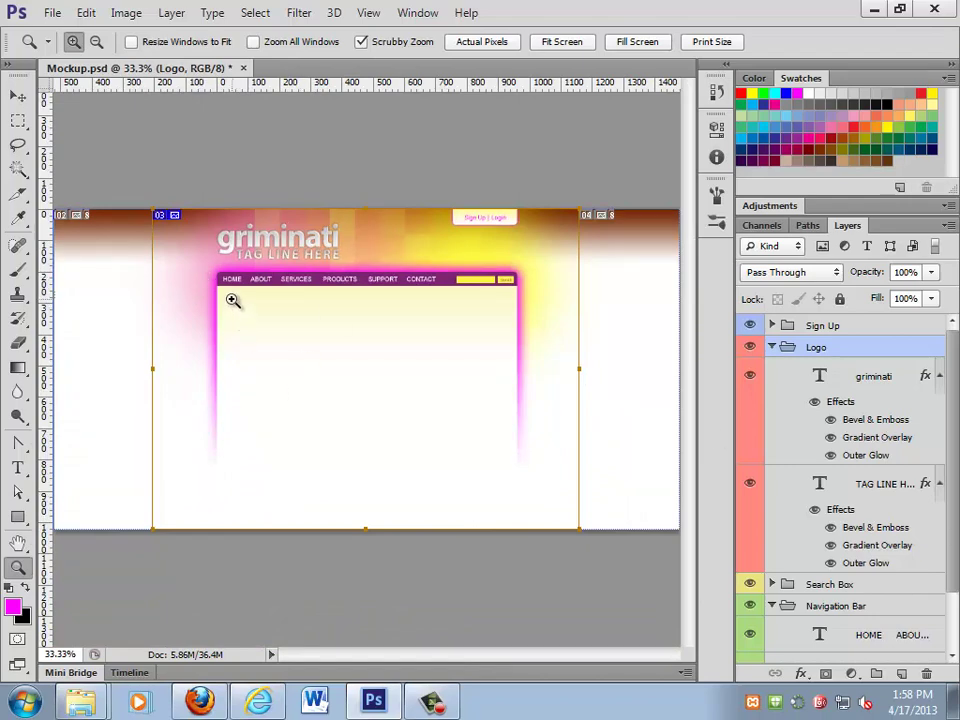
pyautogui.click(256, 703)
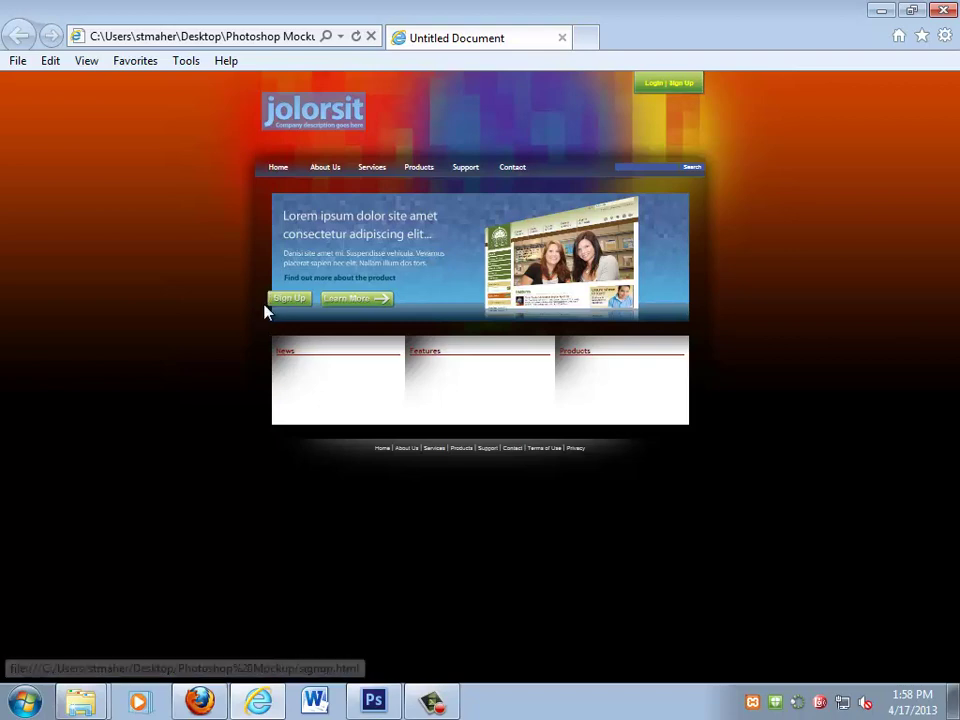
# - Minimize the jolorsit page, show the mockup's guides, and zoom the content area to 100%
pyautogui.click(890, 17)
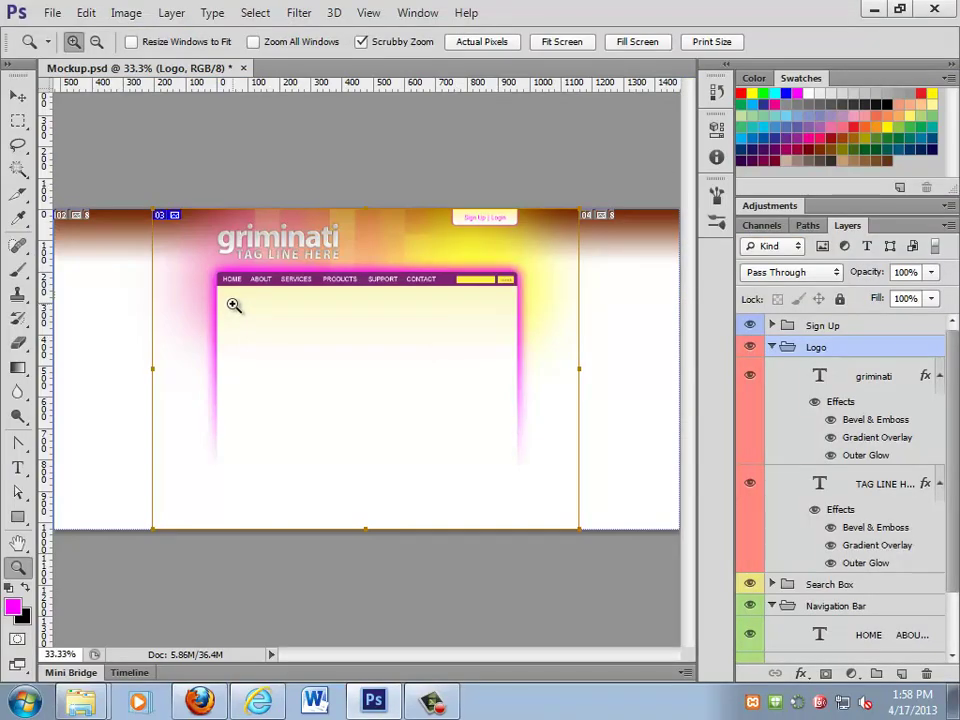
pyautogui.hotkey('ctrl', ';')
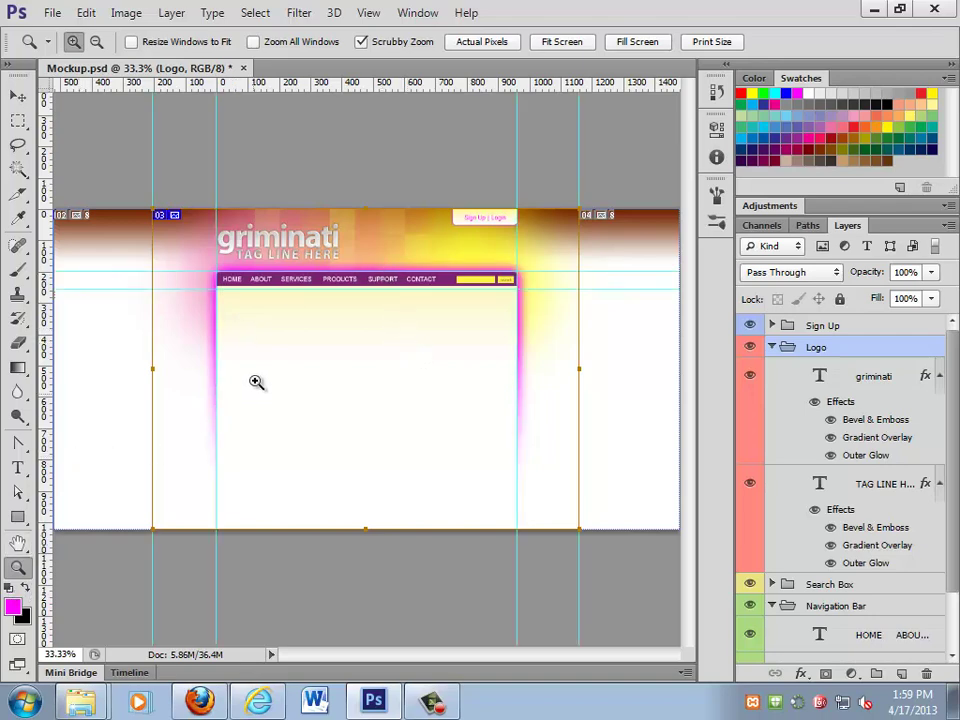
pyautogui.click(249, 339)
pyautogui.click(250, 339)
pyautogui.click(251, 339)
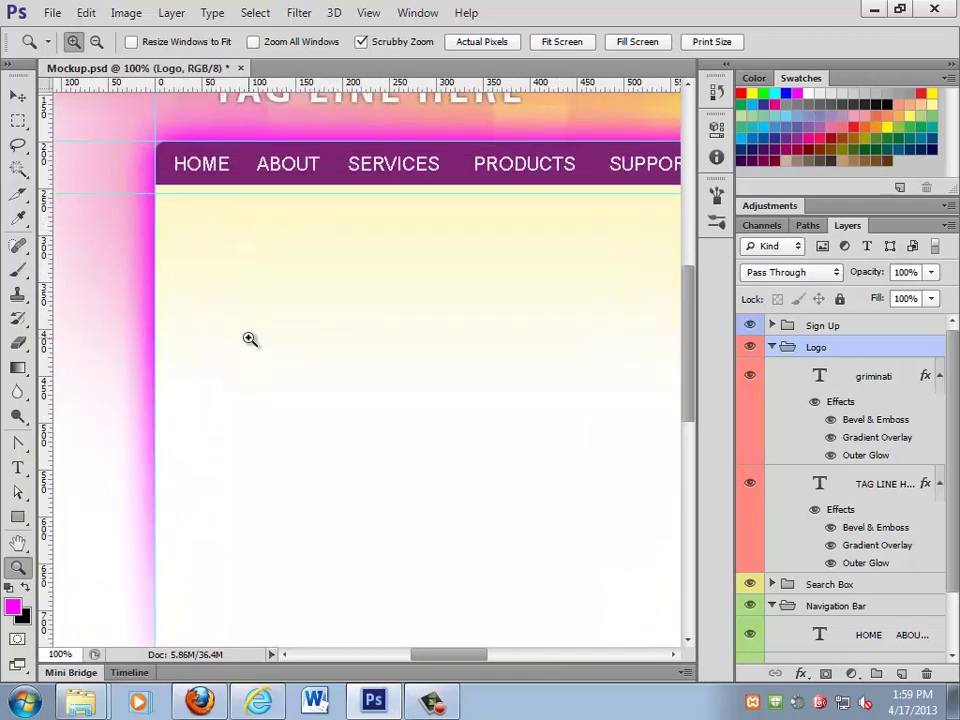
# - Return from the browser pages to Photoshop and drag a vertical guide to about 550 px
pyautogui.click(199, 702)
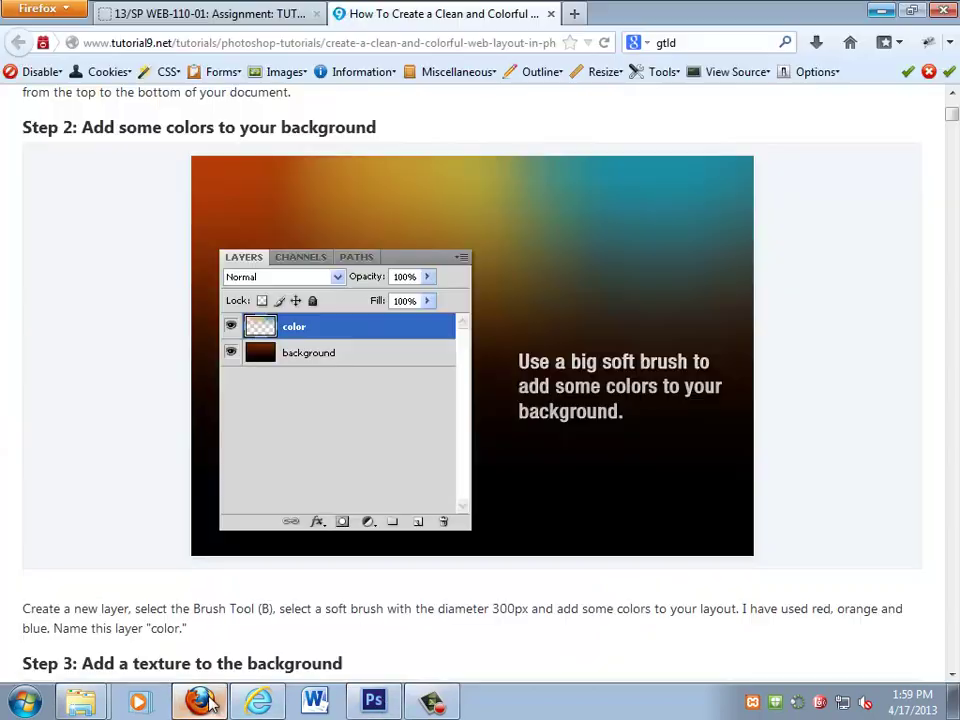
pyautogui.click(199, 702)
pyautogui.hotkey('alt', 'Tab')
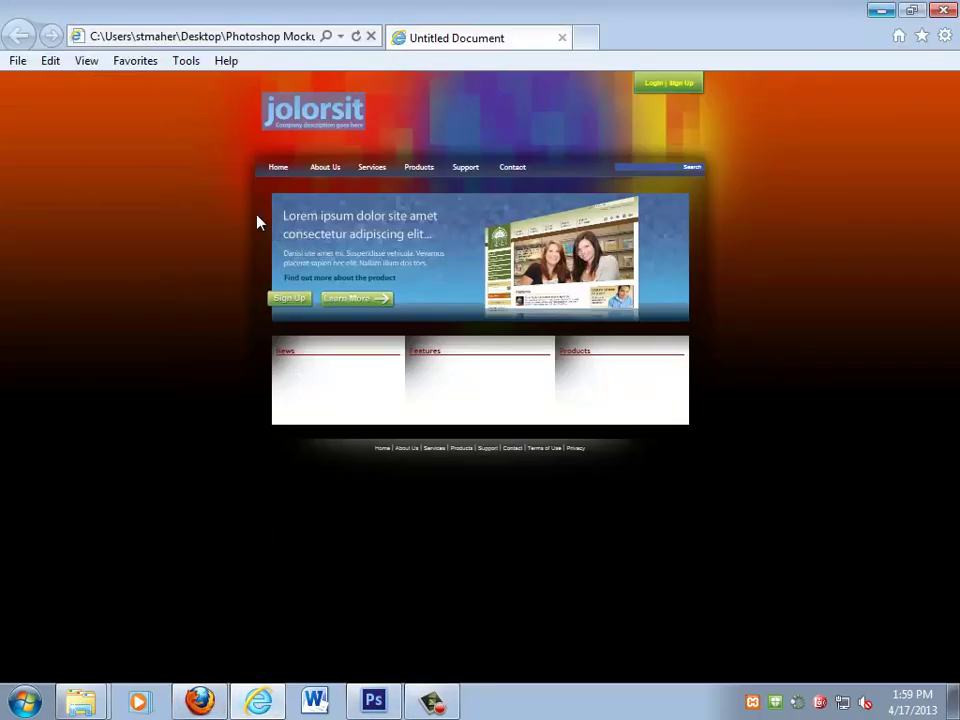
pyautogui.scroll(4, 263, 222)
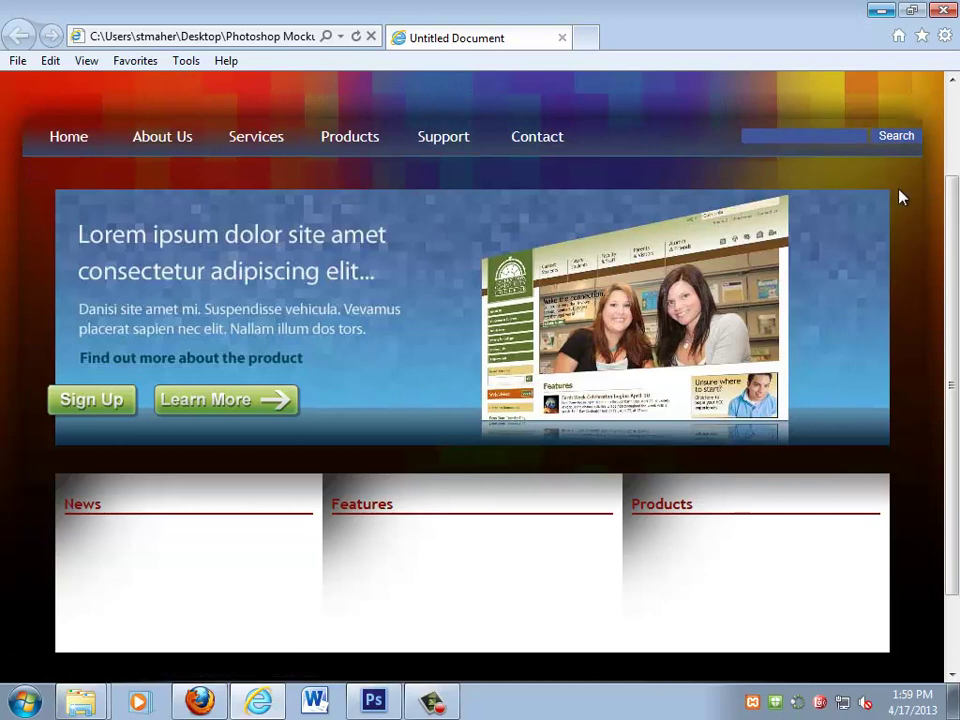
pyautogui.click(884, 10)
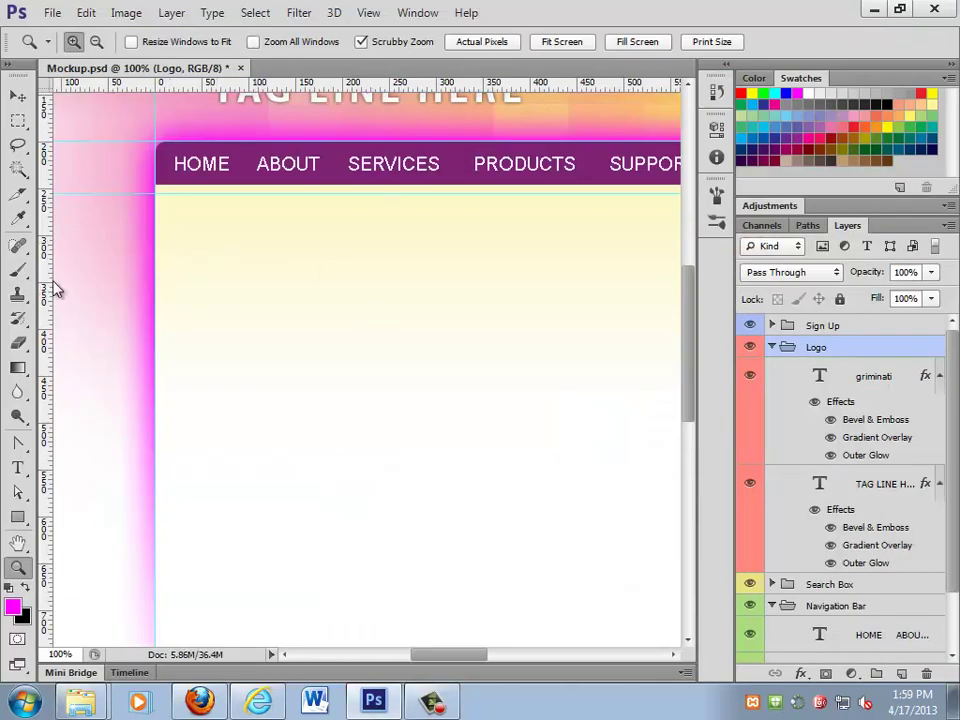
pyautogui.moveTo(50, 287); pyautogui.dragTo(185, 251)
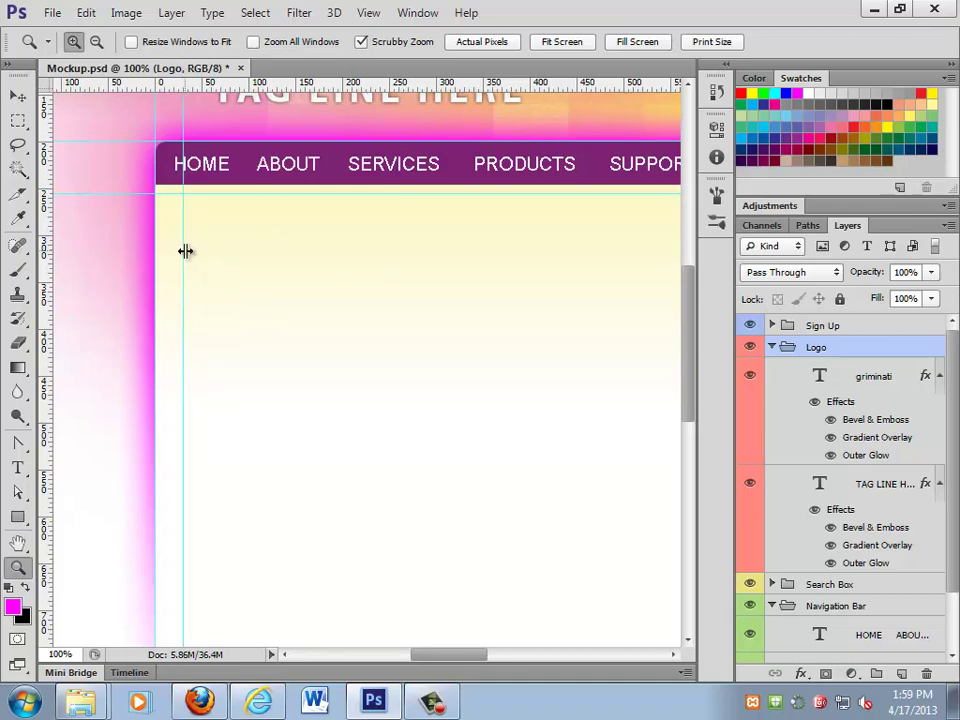
# - Undo the misplaced guide and add a vertical guide at 560 px via New Guide
pyautogui.hotkey('ctrl', 'z')
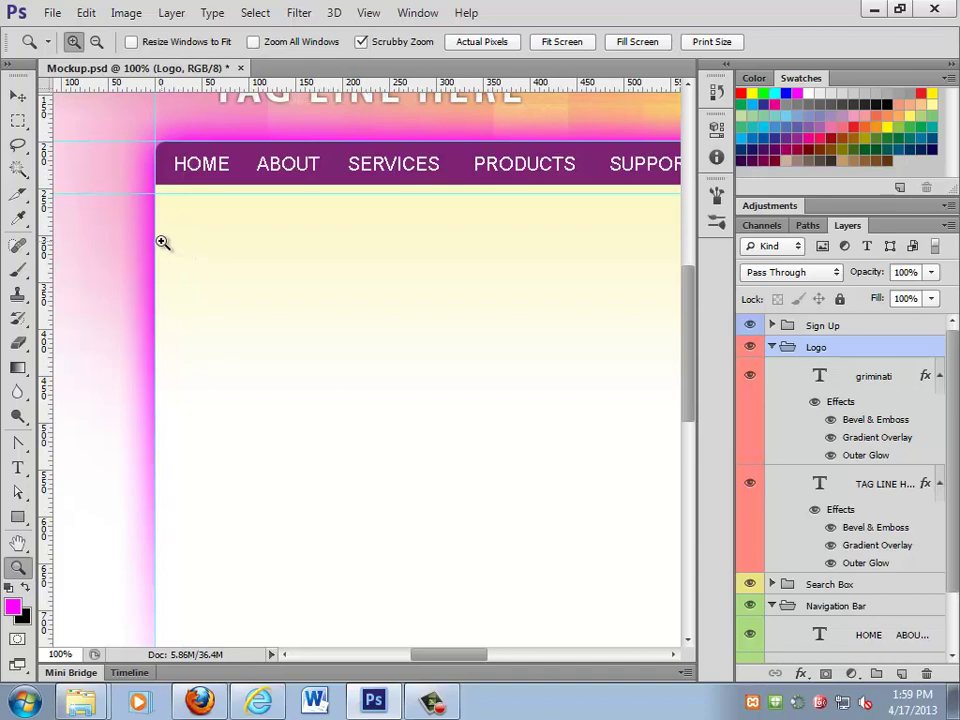
pyautogui.moveTo(44, 238); pyautogui.dragTo(184, 233)
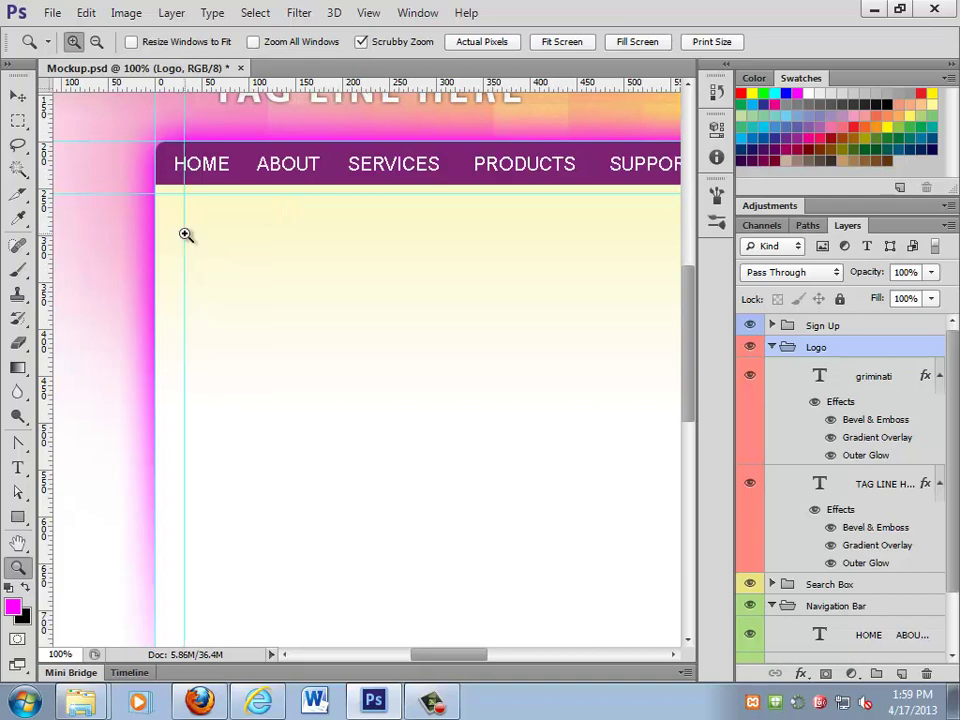
pyautogui.click(370, 15)
pyautogui.click(418, 423)
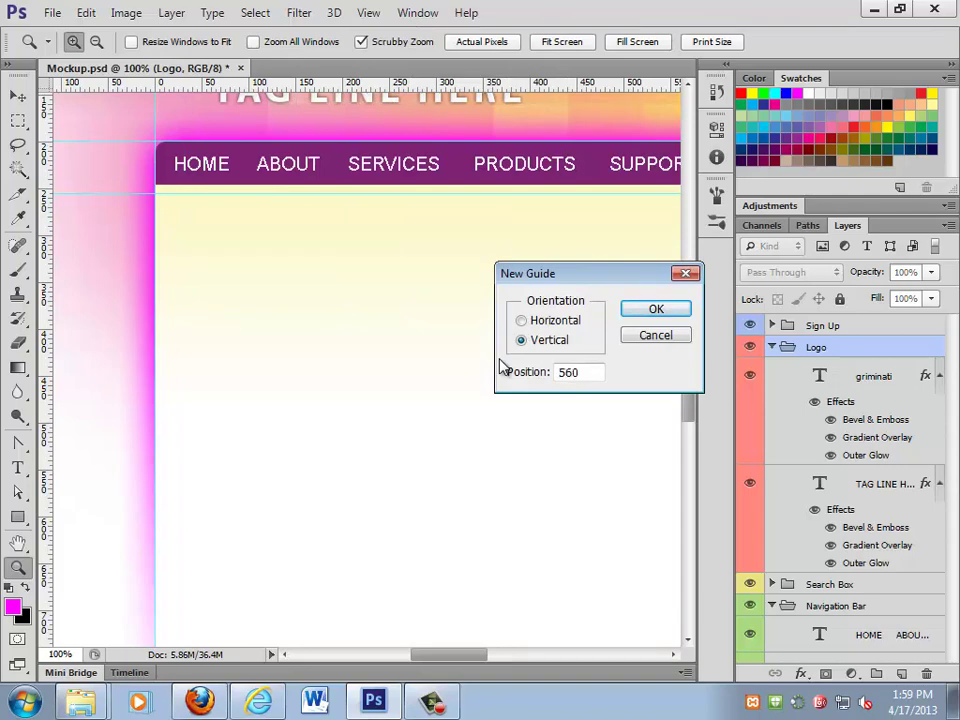
pyautogui.press('Return')
# - Add a vertical guide at 1450 px near the search box's right edge
pyautogui.hscroll(10, 557, 354)
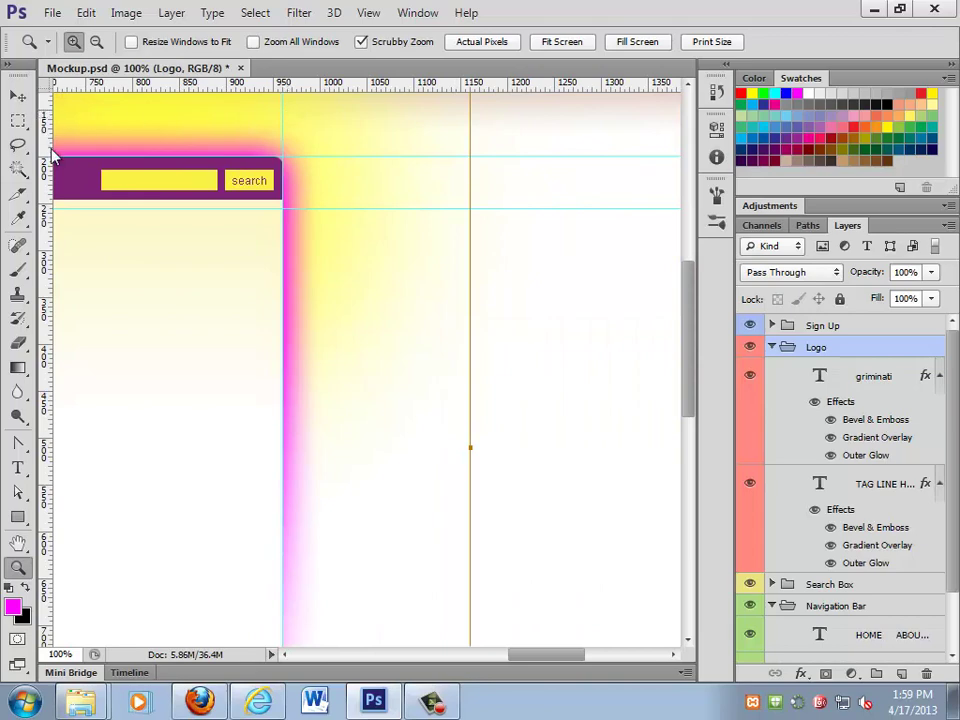
pyautogui.moveTo(41, 118); pyautogui.dragTo(44, 180)
pyautogui.click(368, 12)
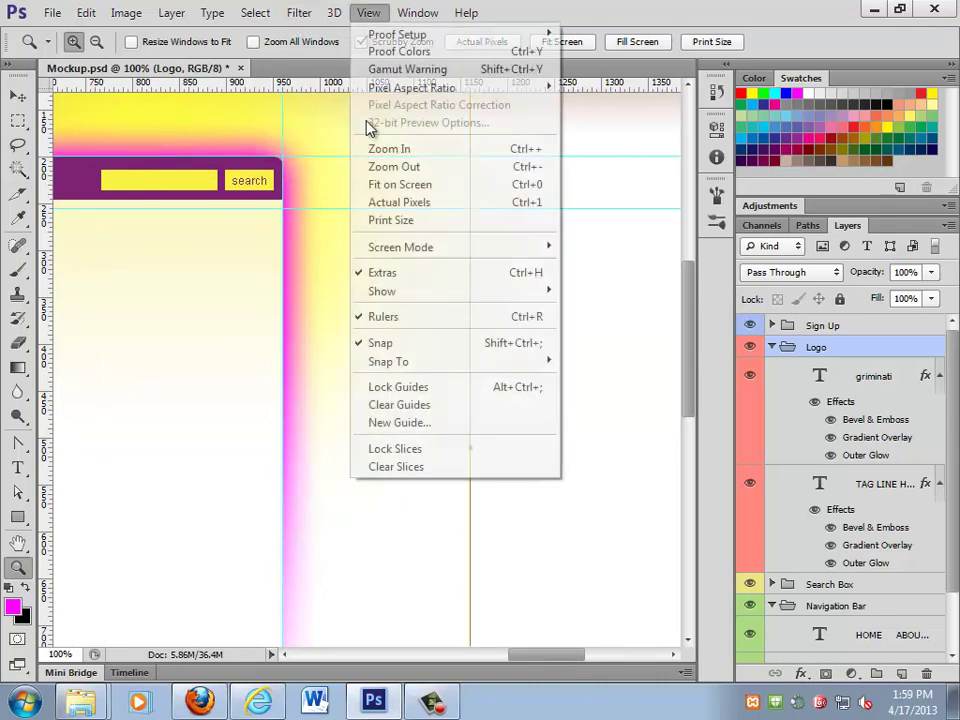
pyautogui.click(422, 424)
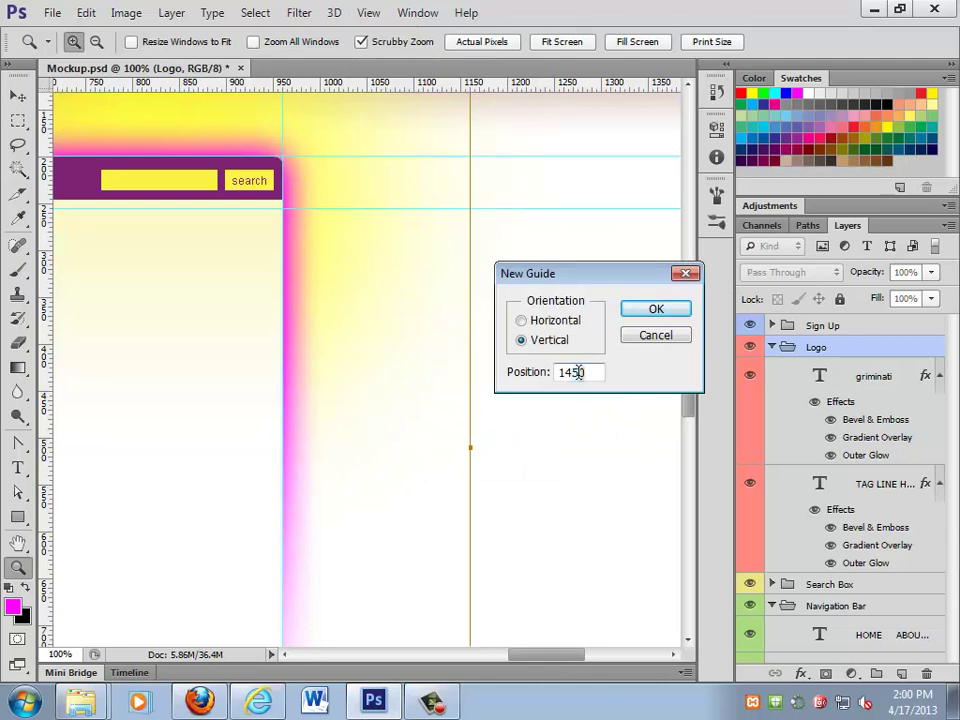
pyautogui.press('Return')
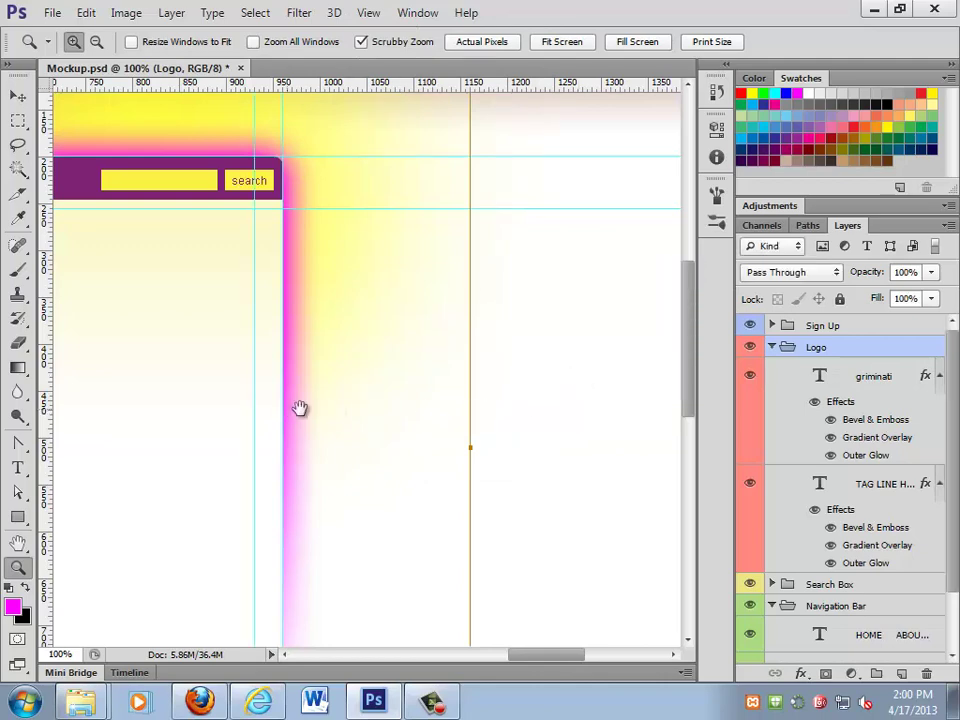
# - Add one more vertical guide, toggle the rulers, and fit the document on screen
pyautogui.moveTo(300, 407); pyautogui.dragTo(267, 432)
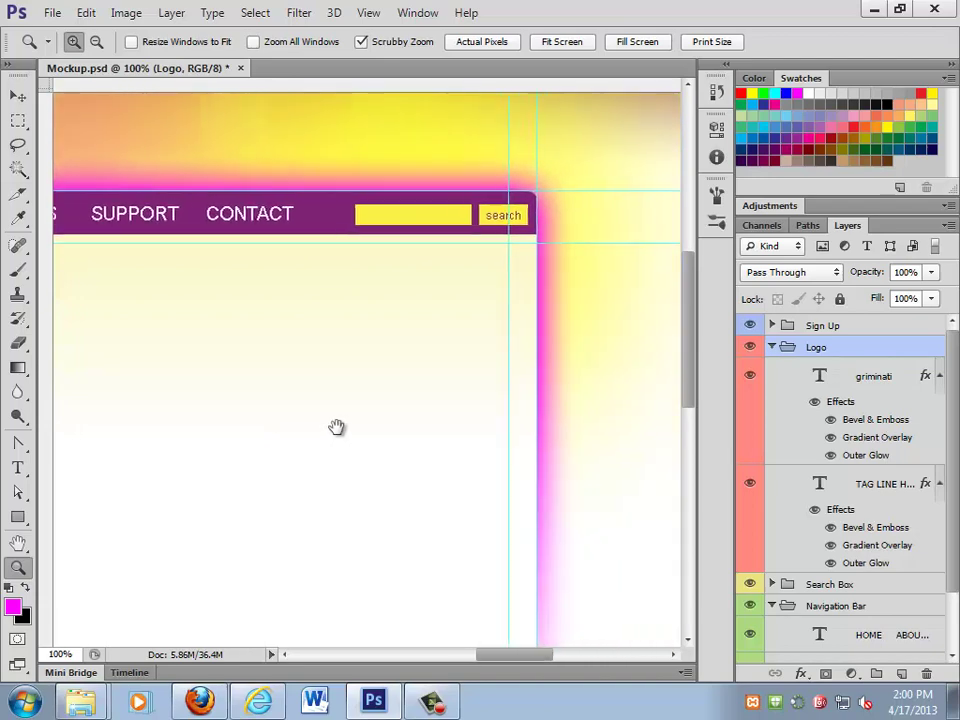
pyautogui.click(366, 13)
pyautogui.click(420, 422)
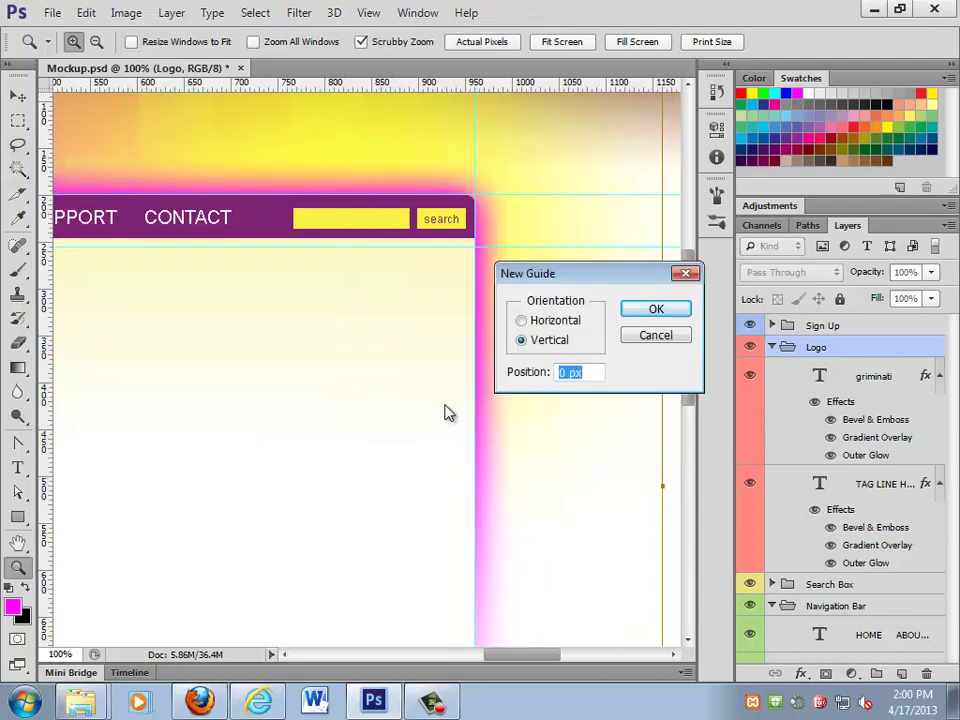
pyautogui.write('1440')
pyautogui.press('Return')
pyautogui.moveTo(495, 399); pyautogui.dragTo(344, 434)
pyautogui.hotkey('ctrl', 'r')
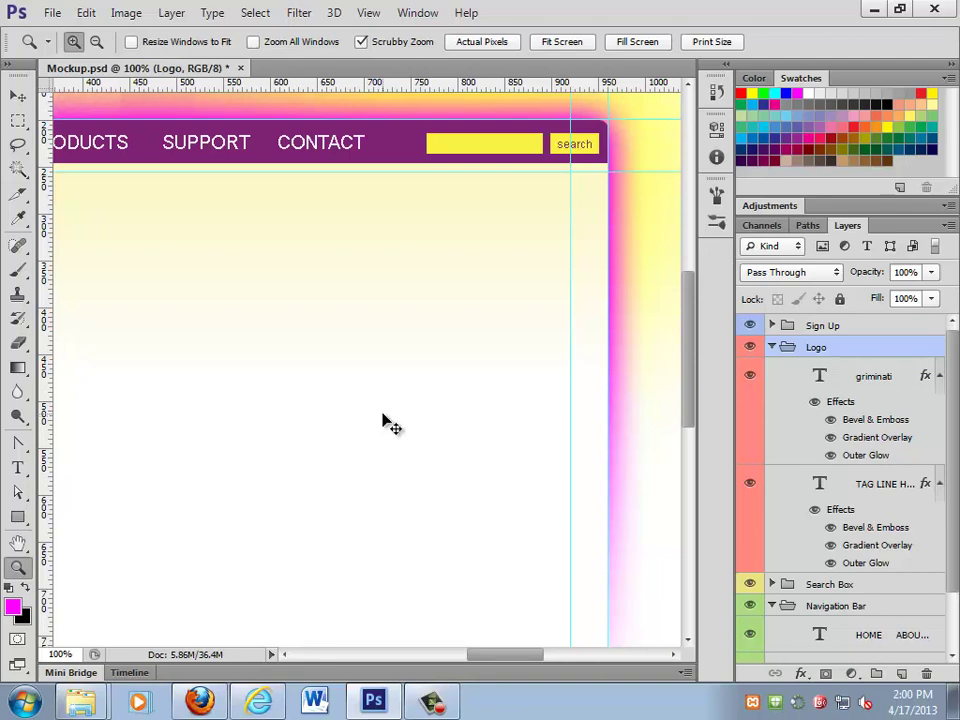
pyautogui.hotkey('ctrl', '0')
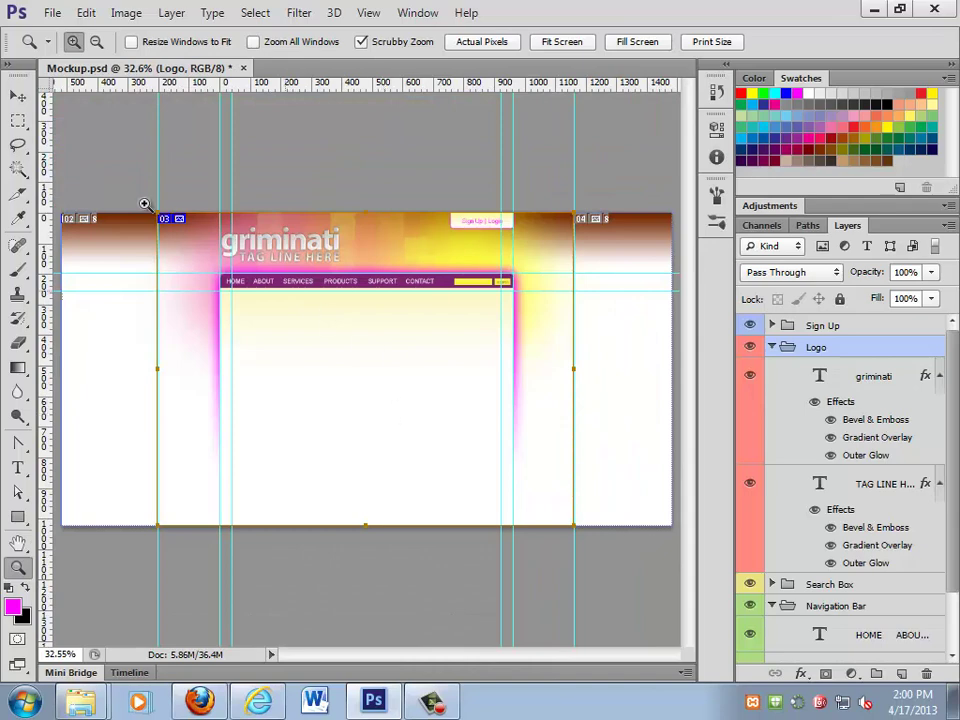
# - Collapse the Logo and Navigation Bar groups and create a group named Slider above Background
pyautogui.click(18, 120)
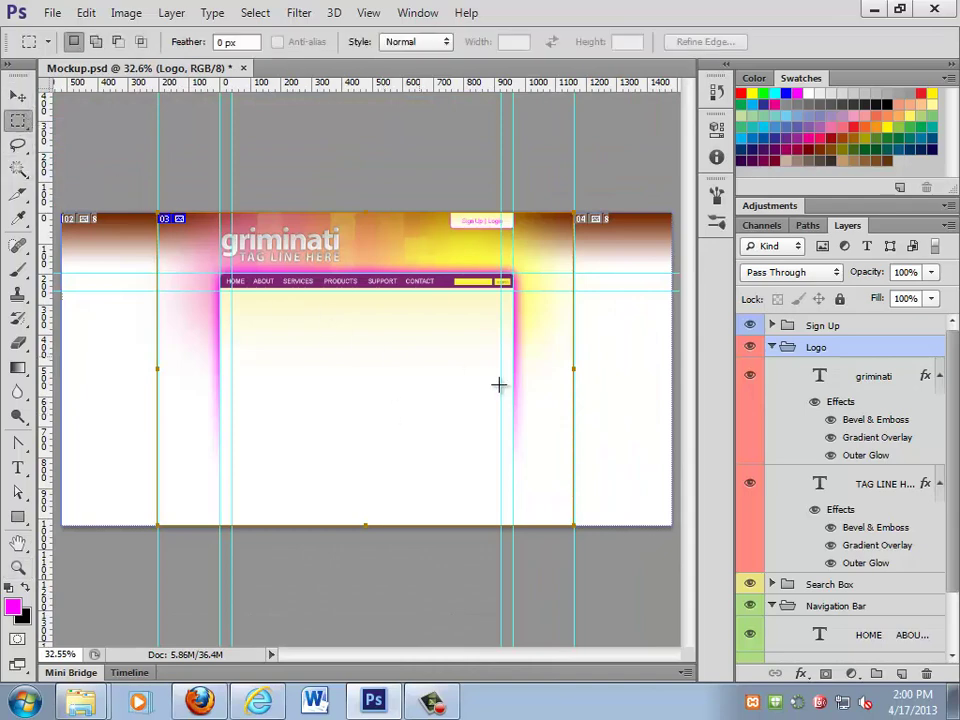
pyautogui.click(772, 347)
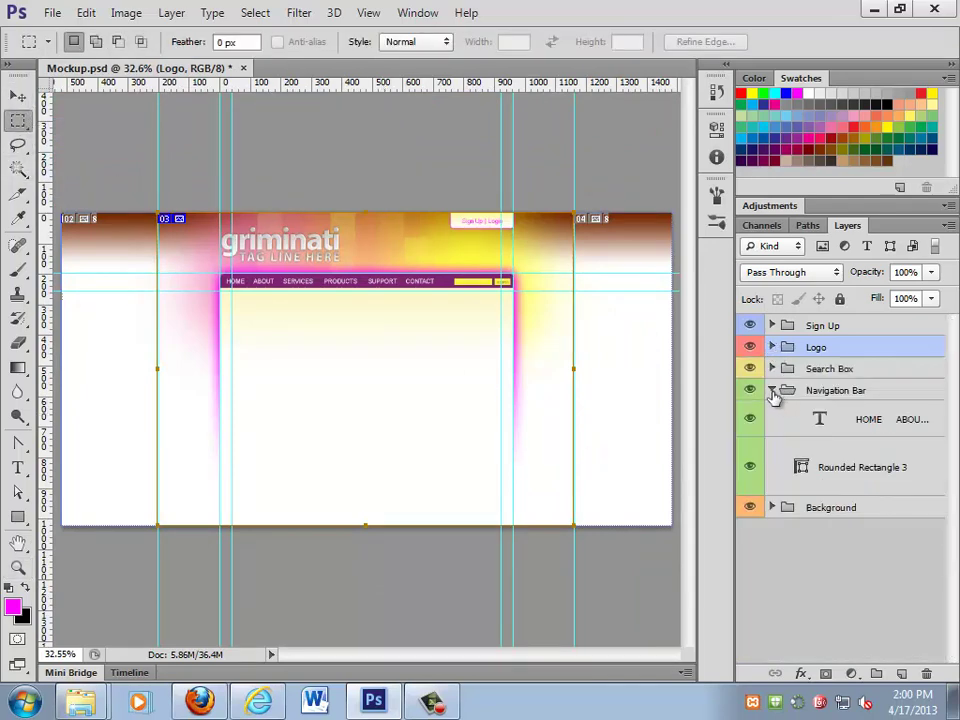
pyautogui.click(772, 390)
pyautogui.click(822, 413)
pyautogui.click(877, 678)
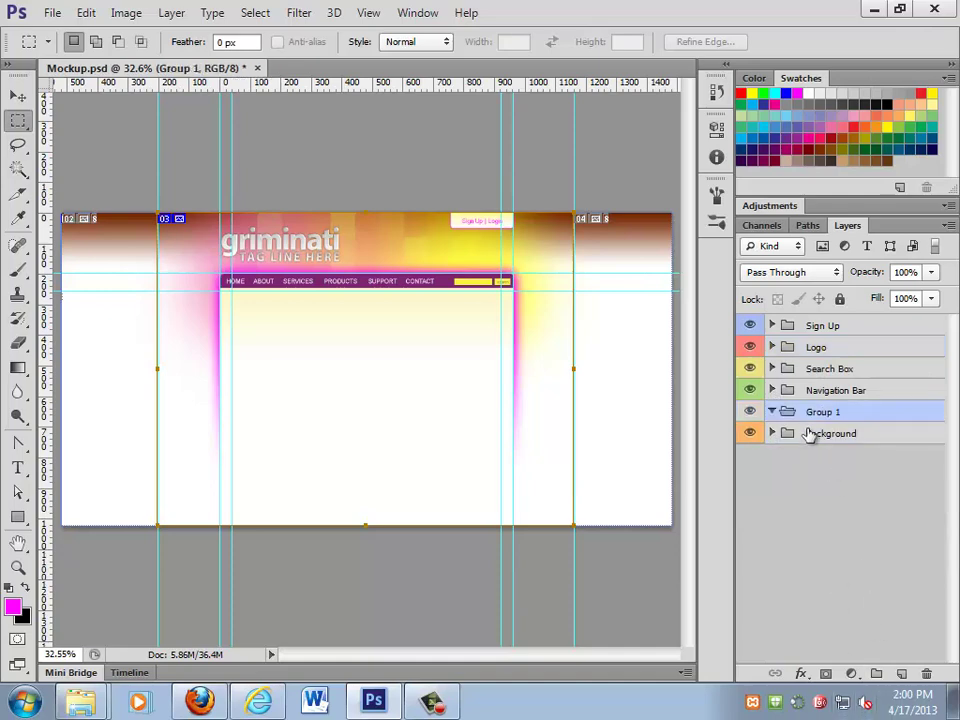
pyautogui.doubleClick(824, 411)
pyautogui.write('Slider')
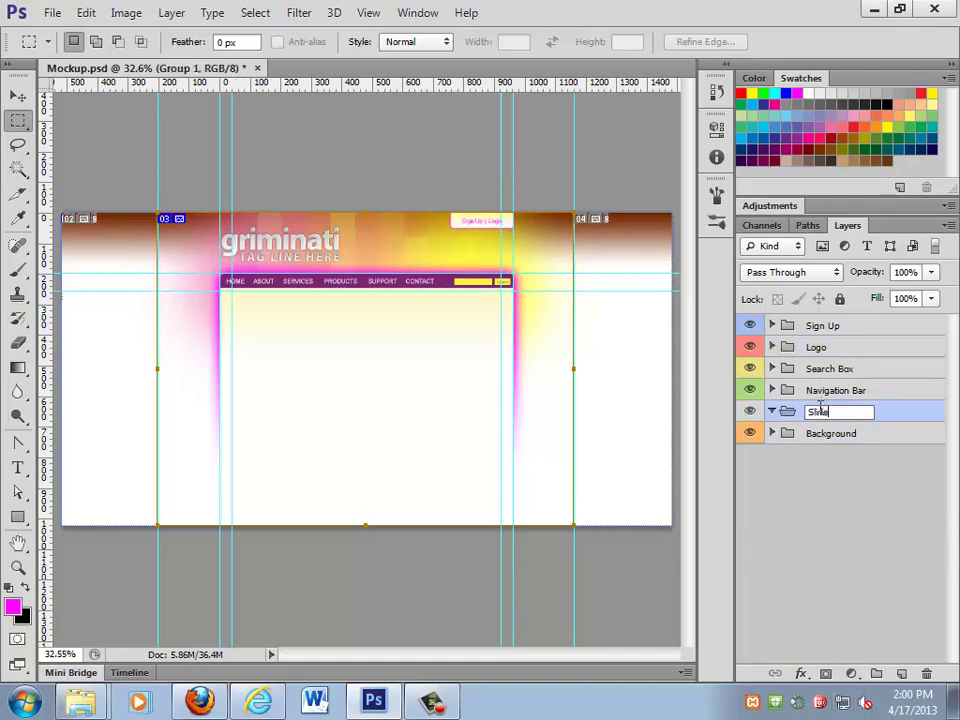
pyautogui.press('Return')
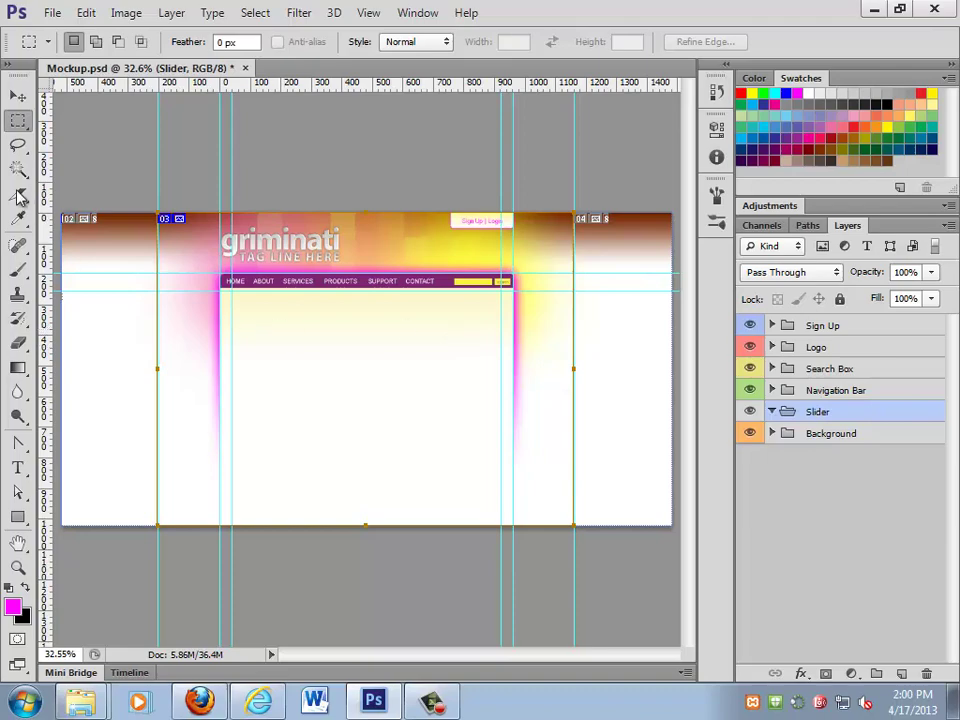
# - Place the pixelated blue rectangle image and fit it under the nav bar between the guides
pyautogui.click(50, 12)
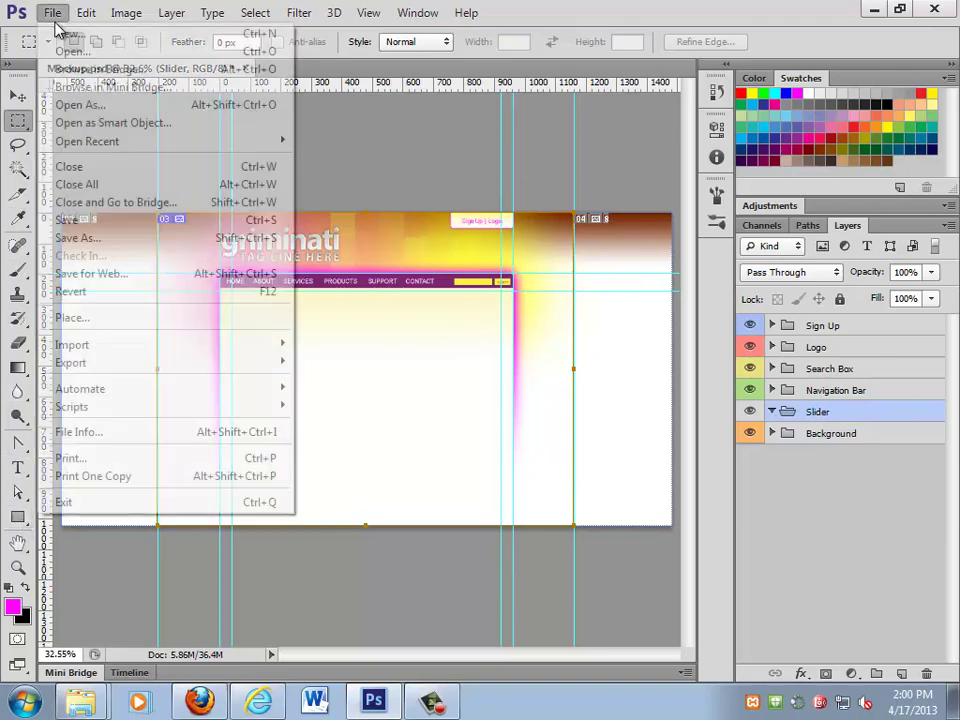
pyautogui.click(93, 326)
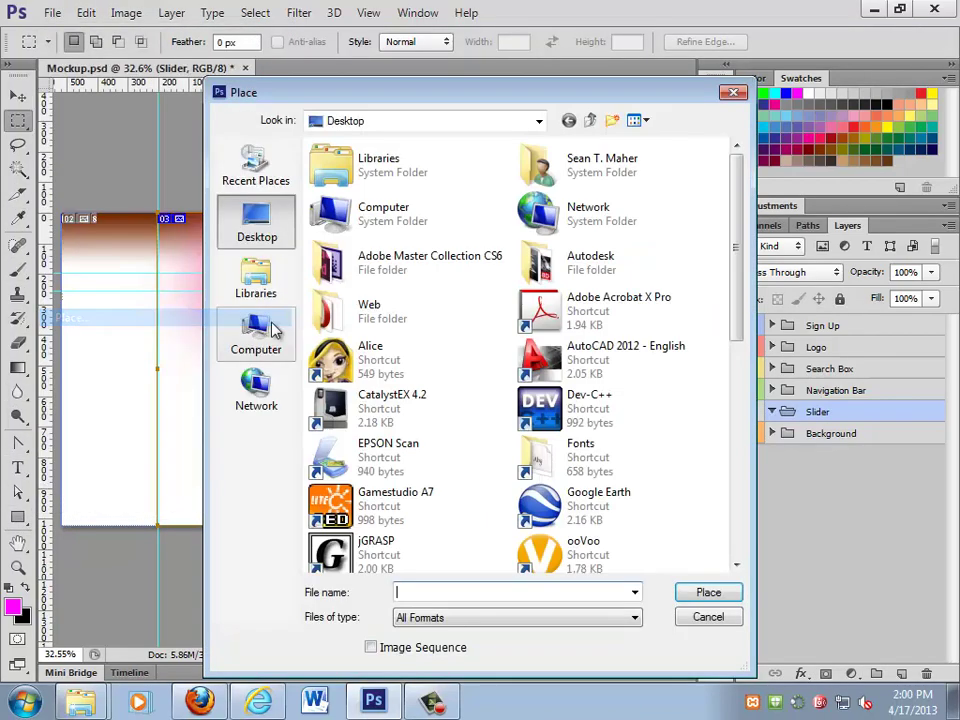
pyautogui.click(563, 504)
pyautogui.scroll(-3, 572, 508)
pyautogui.scroll(-2, 572, 508)
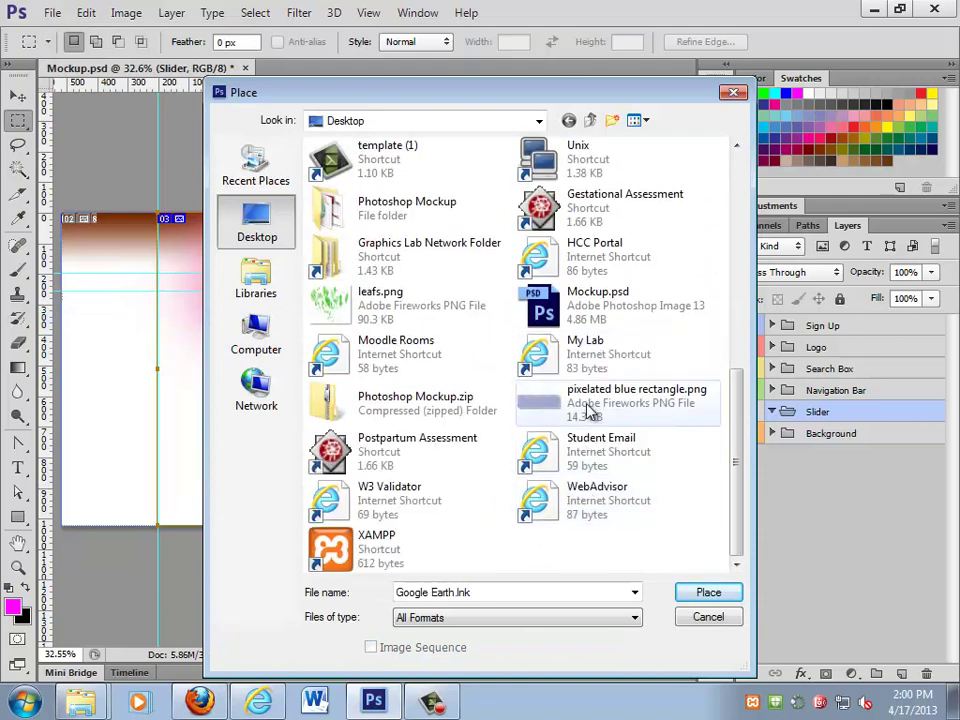
pyautogui.doubleClick(589, 466)
pyautogui.moveTo(445, 379)
pyautogui.mouseDown()
pyautogui.moveTo(446, 343)
pyautogui.moveTo(440, 355)
pyautogui.mouseUp()
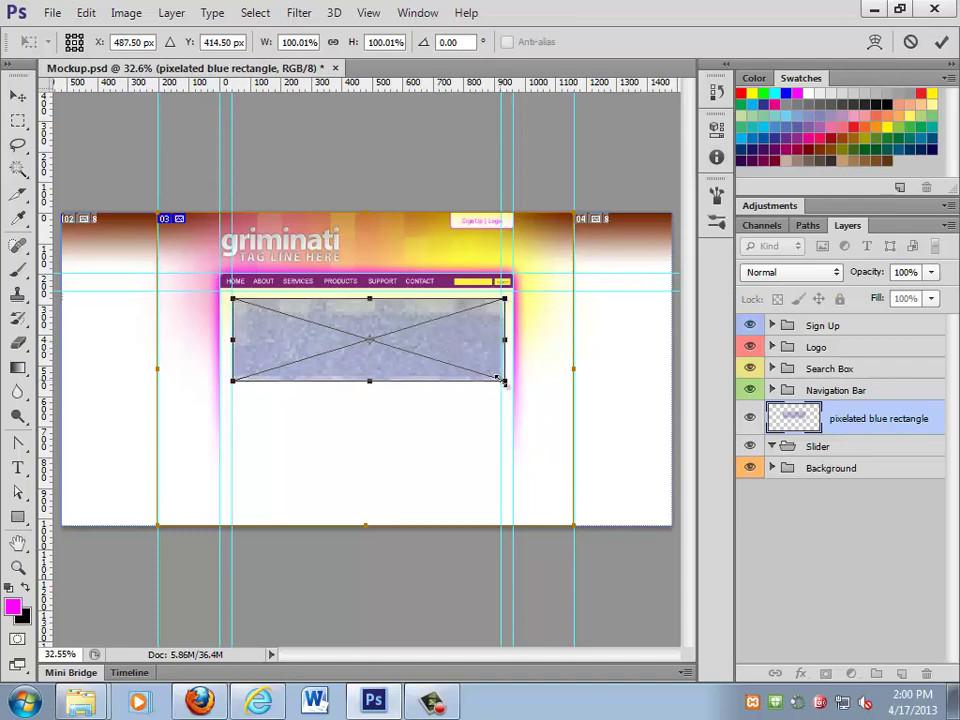
pyautogui.moveTo(504, 384); pyautogui.dragTo(493, 386)
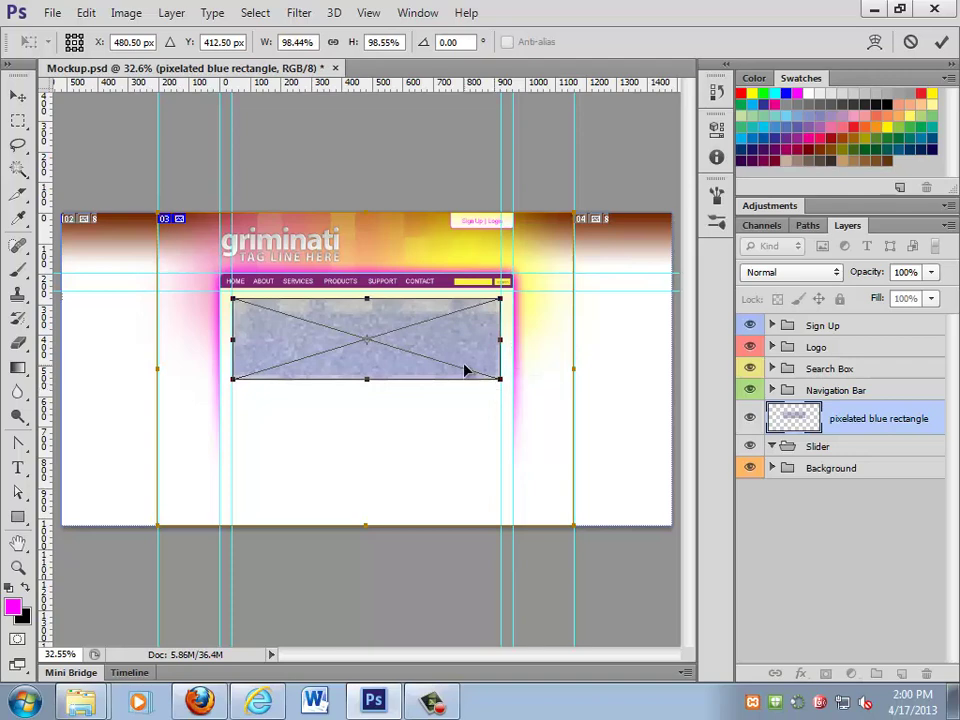
pyautogui.press('Return')
# - Inspect the rectangle at 100%, then delete the pixelated blue rectangle layer
pyautogui.doubleClick(18, 566)
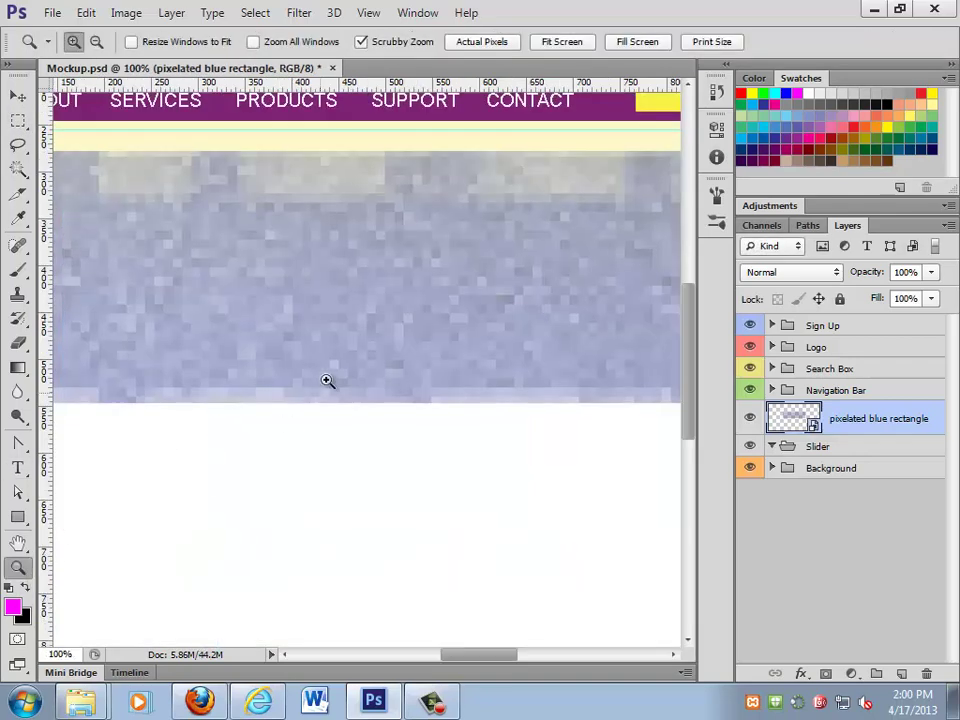
pyautogui.moveTo(311, 336); pyautogui.dragTo(476, 540)
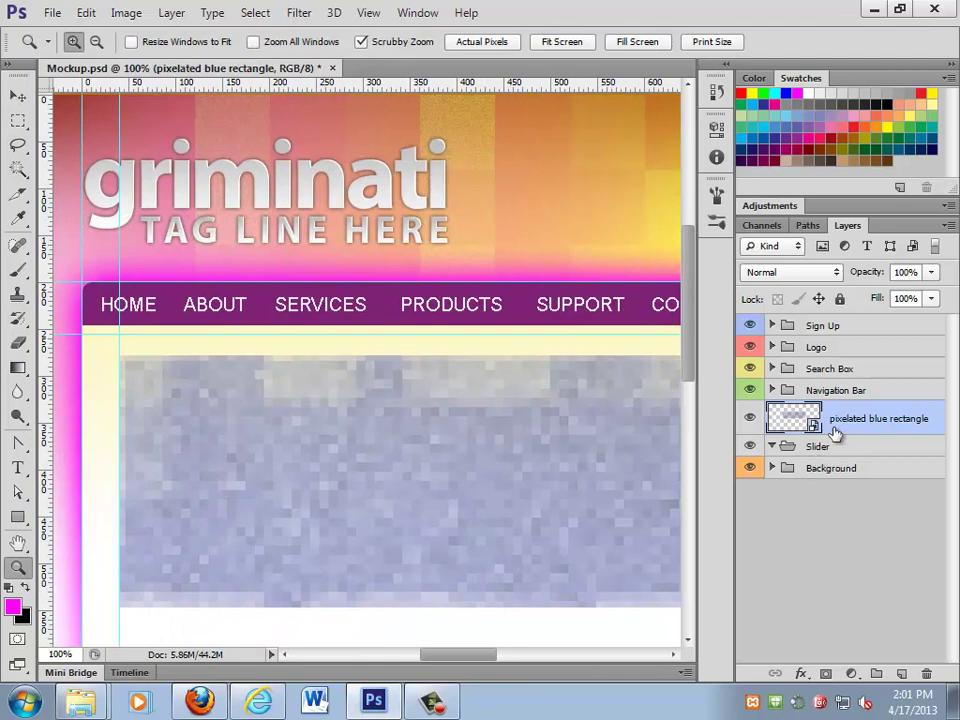
pyautogui.moveTo(360, 534); pyautogui.dragTo(208, 356)
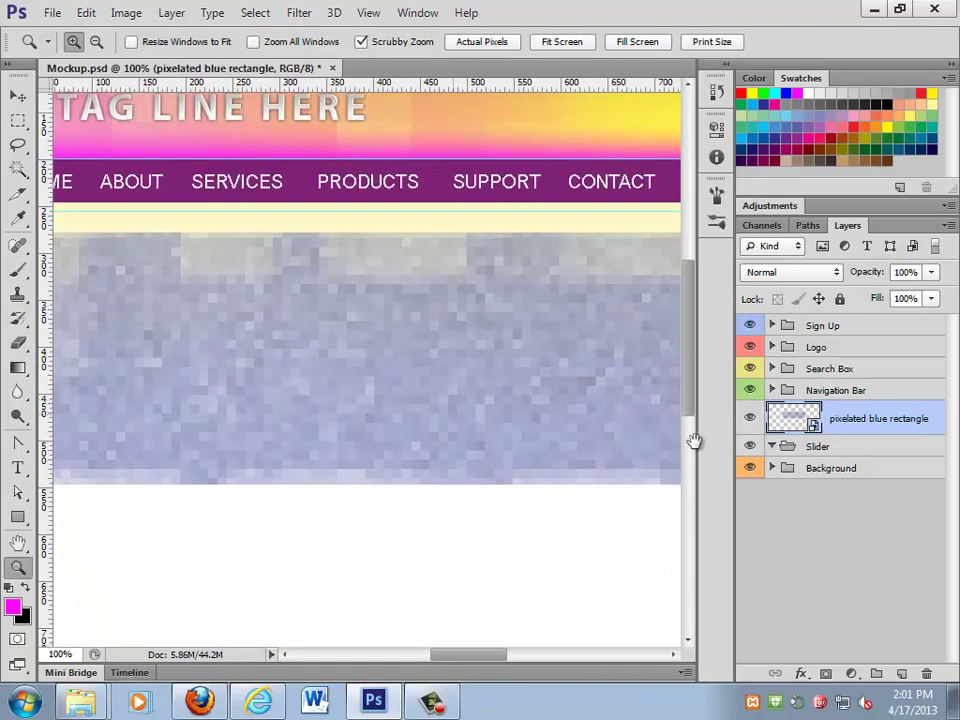
pyautogui.moveTo(853, 420); pyautogui.dragTo(926, 673)
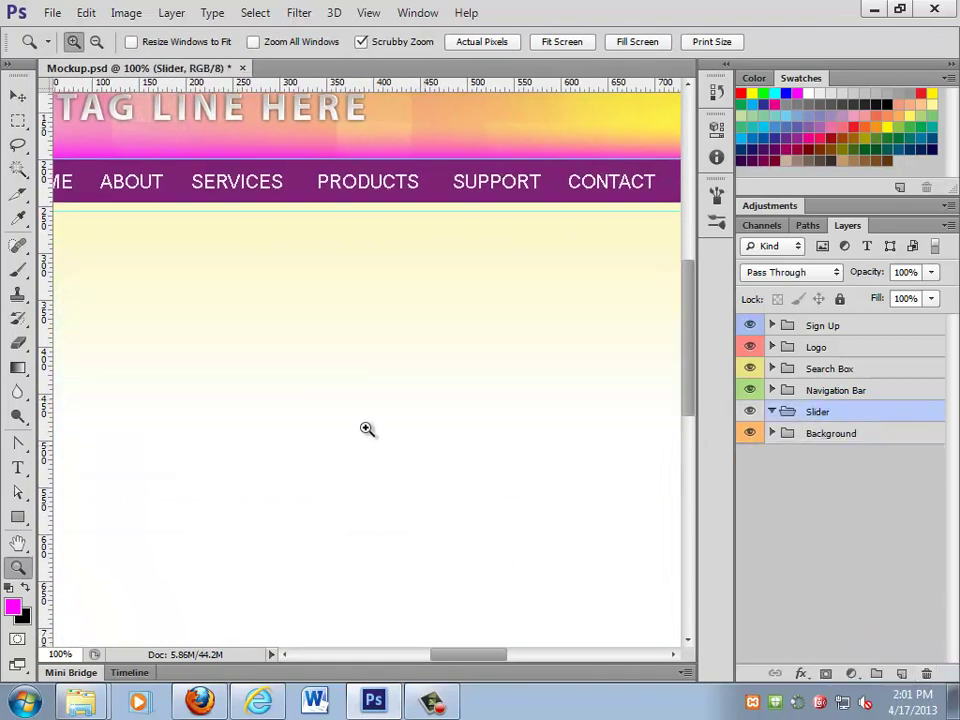
# - Drag horizontal guides to Y 245 px at the nav bar and 285 px below it
pyautogui.moveTo(296, 431); pyautogui.dragTo(339, 463)
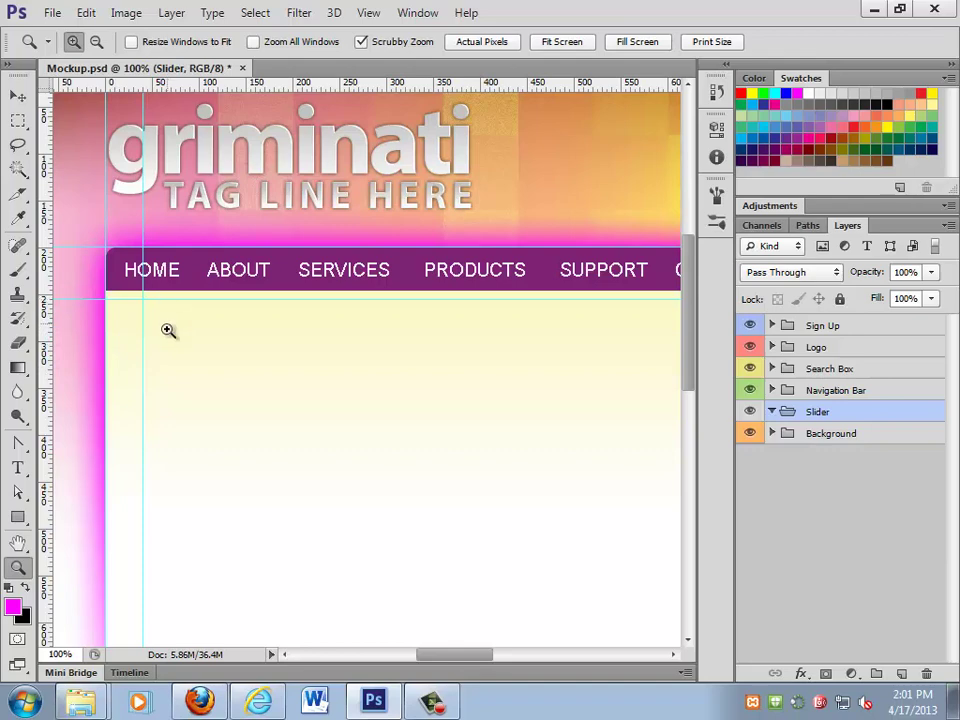
pyautogui.click(17, 96)
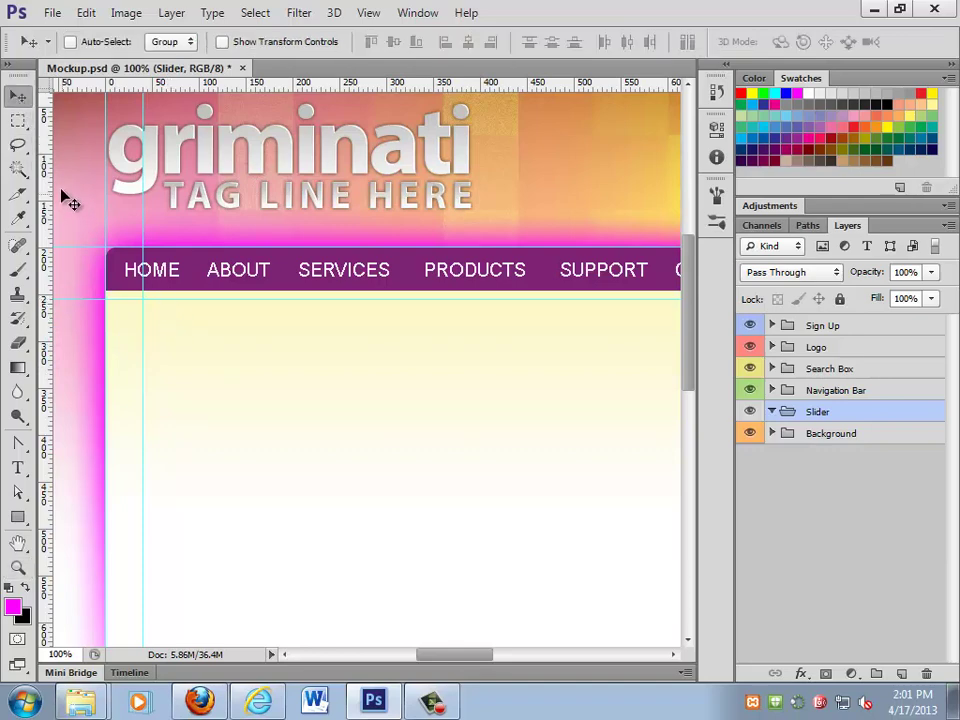
pyautogui.moveTo(86, 82); pyautogui.dragTo(81, 290)
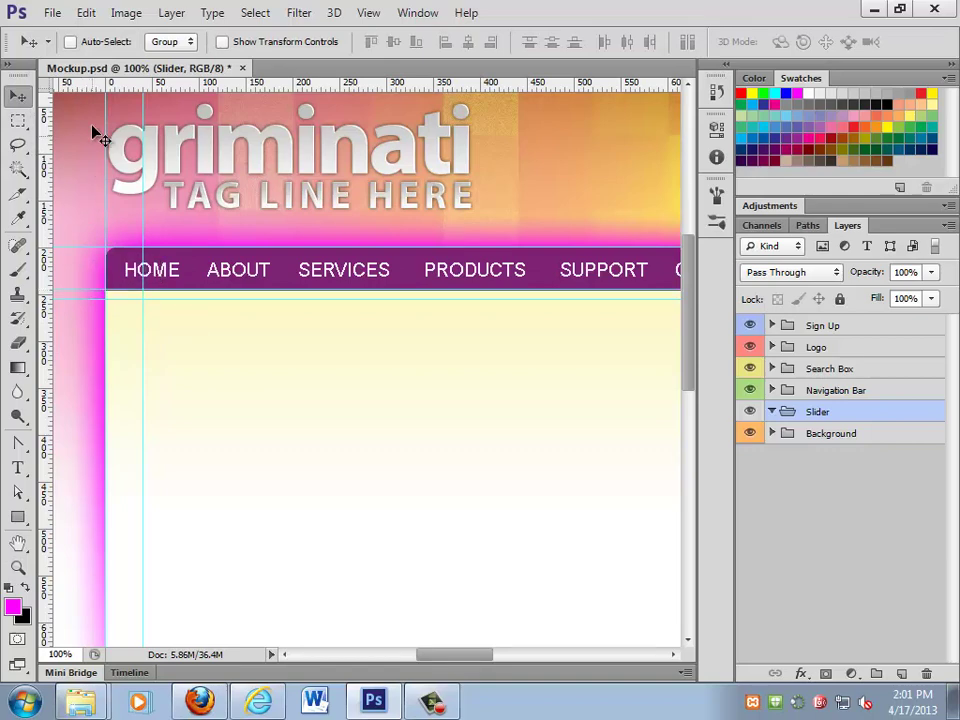
pyautogui.moveTo(86, 86); pyautogui.dragTo(103, 331)
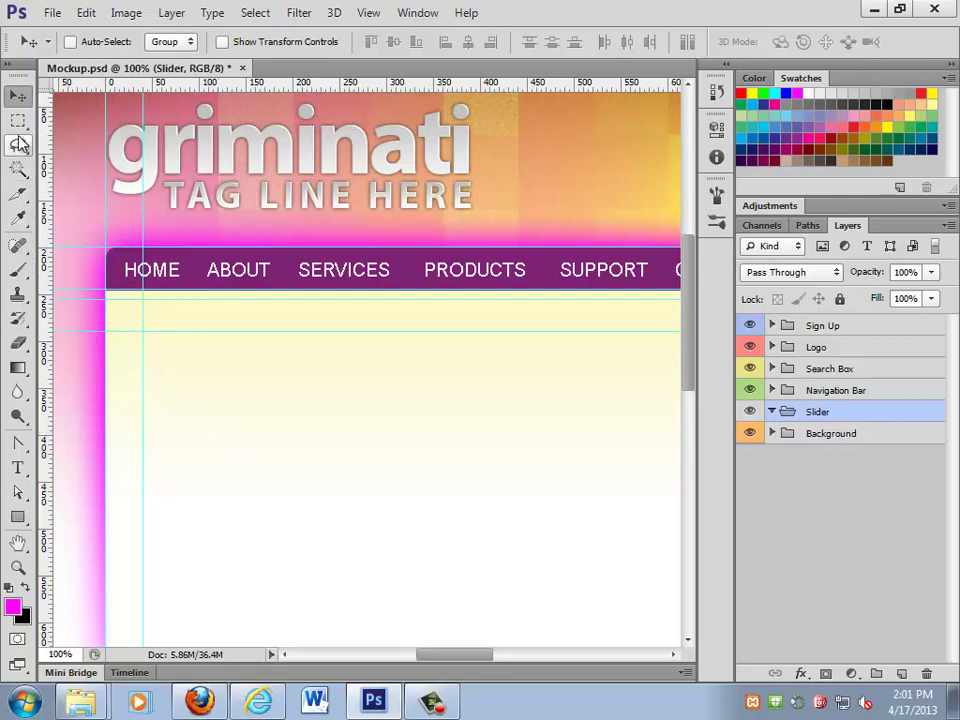
# - Measure a 40 px square below the nav bar, deselect, and show the History panel
pyautogui.click(18, 120)
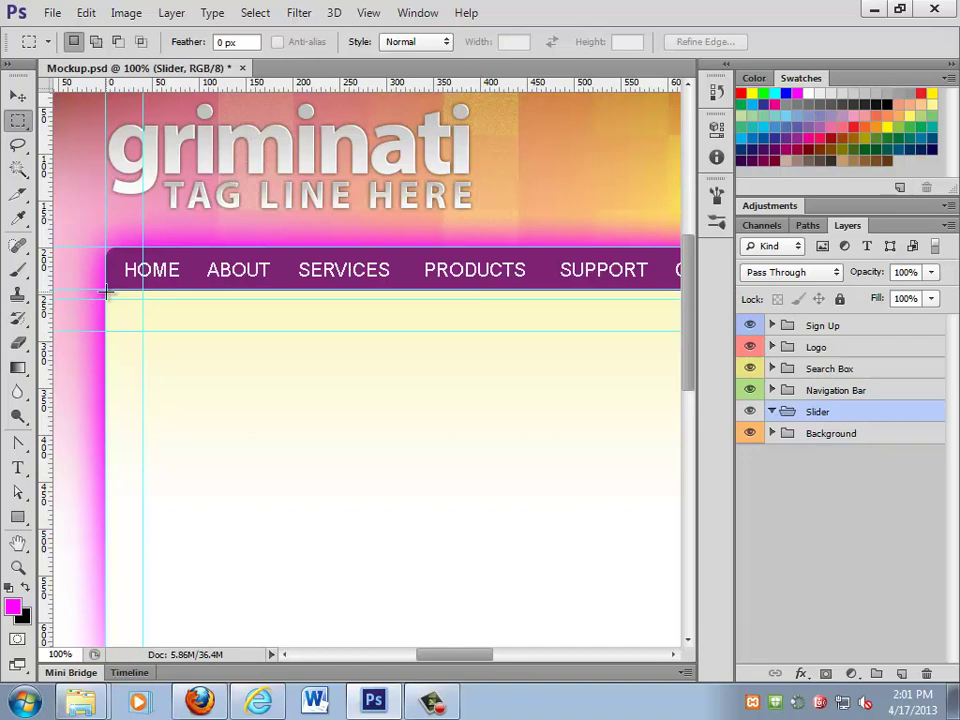
pyautogui.moveTo(107, 290); pyautogui.dragTo(148, 343)
pyautogui.hotkey('ctrl', 'd')
pyautogui.press('v')
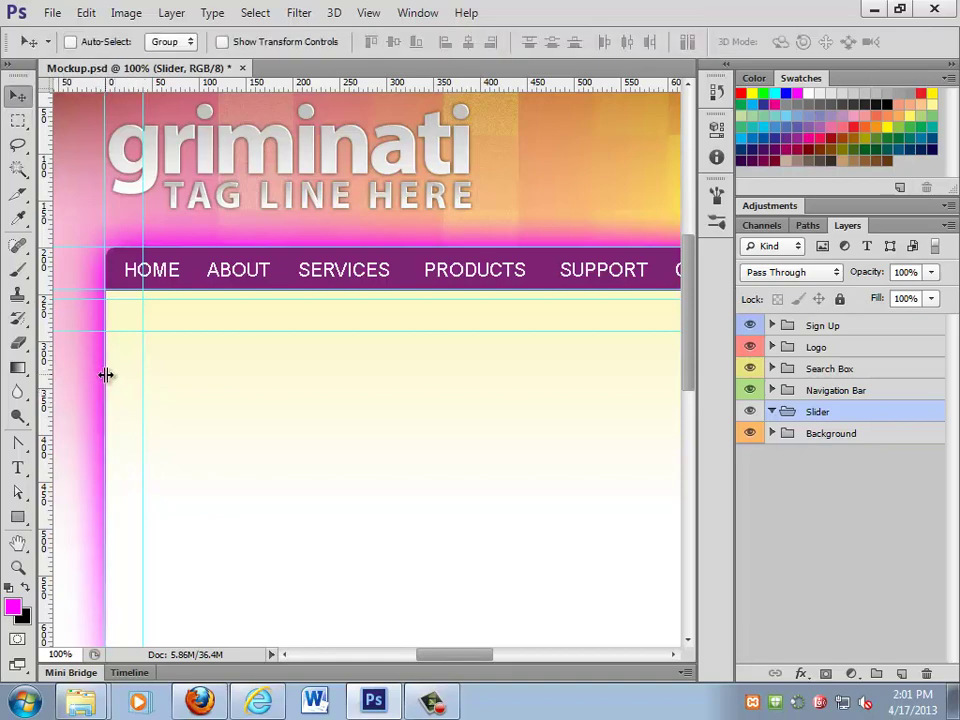
pyautogui.click(716, 91)
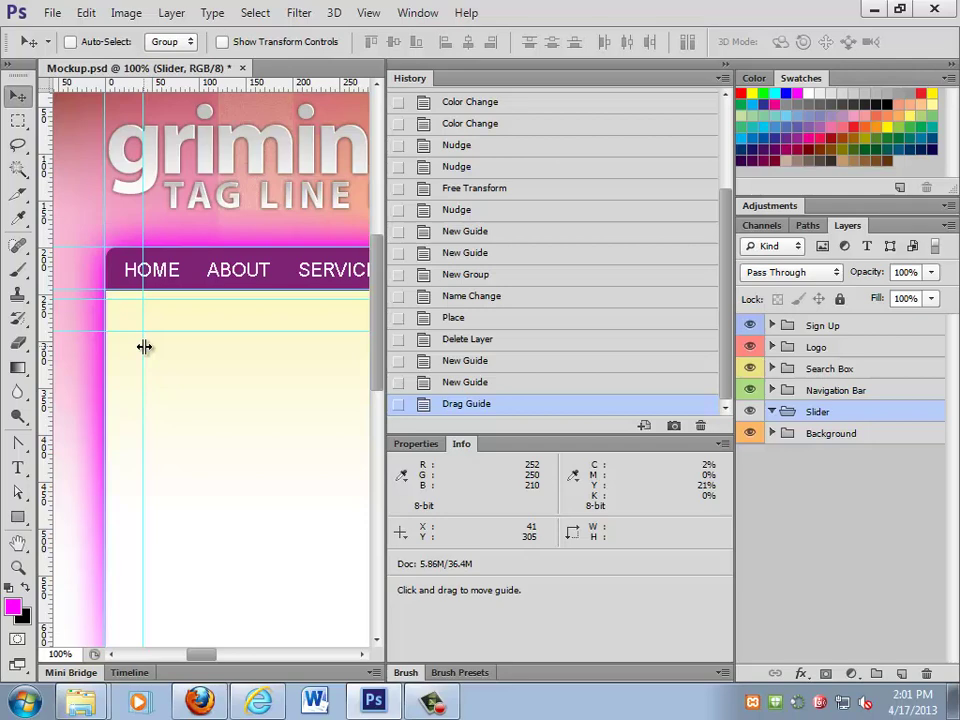
# - Undo the stray guide and re-add the horizontal guide at 285 px below the nav bar
pyautogui.click(18, 120)
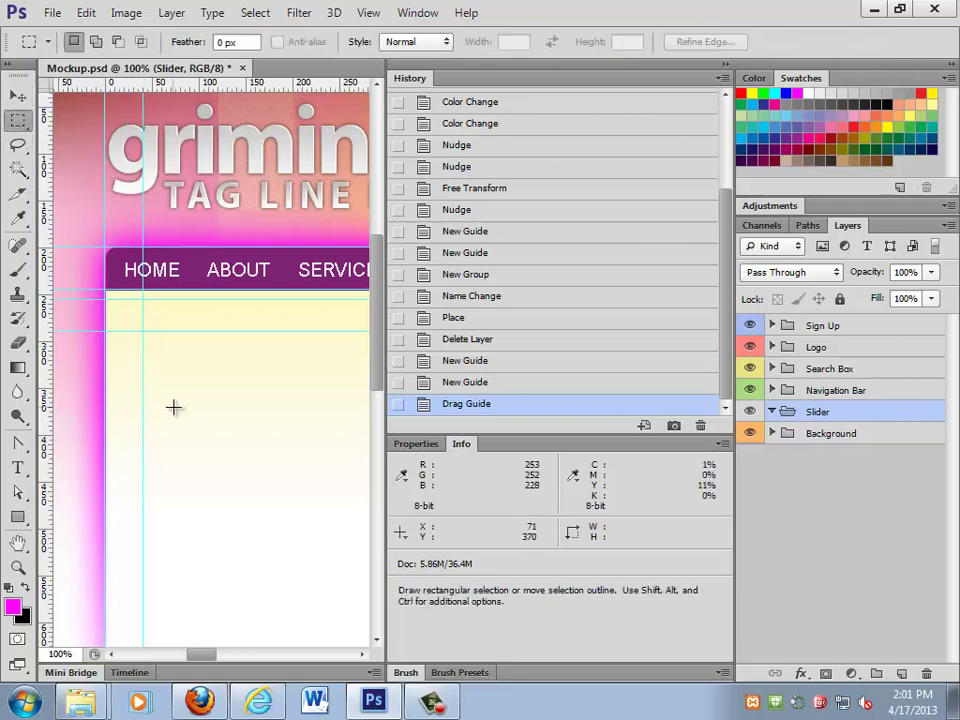
pyautogui.moveTo(143, 350); pyautogui.dragTo(107, 419)
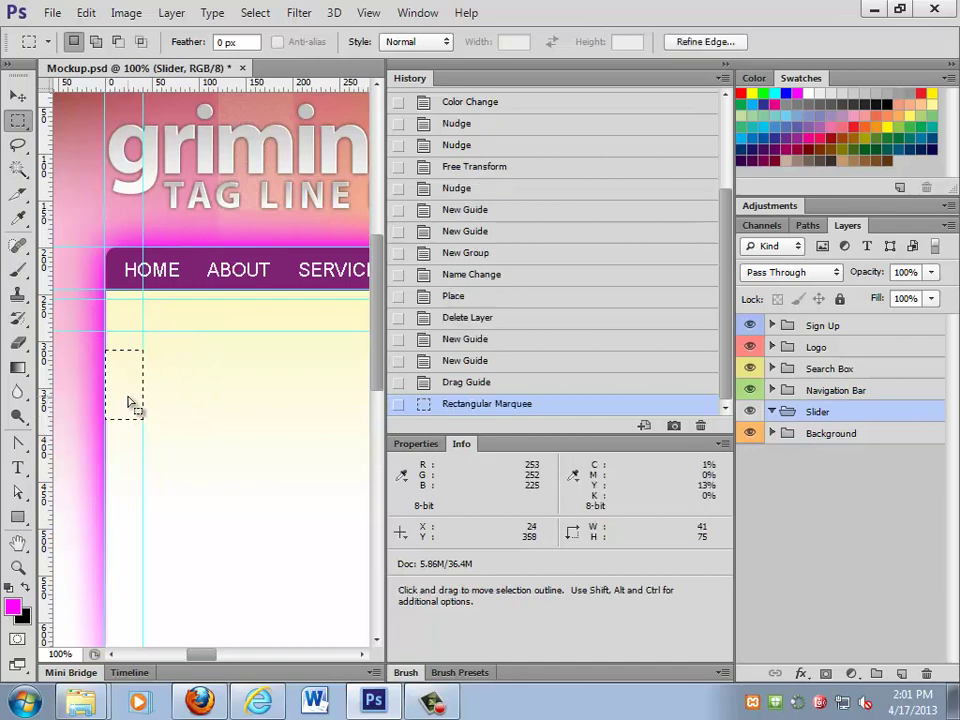
pyautogui.click(122, 375)
pyautogui.hotkey('ctrl', 'alt', 'z')
pyautogui.hotkey('ctrl', 'alt', 'z')
pyautogui.hotkey('ctrl', 'alt', 'z')
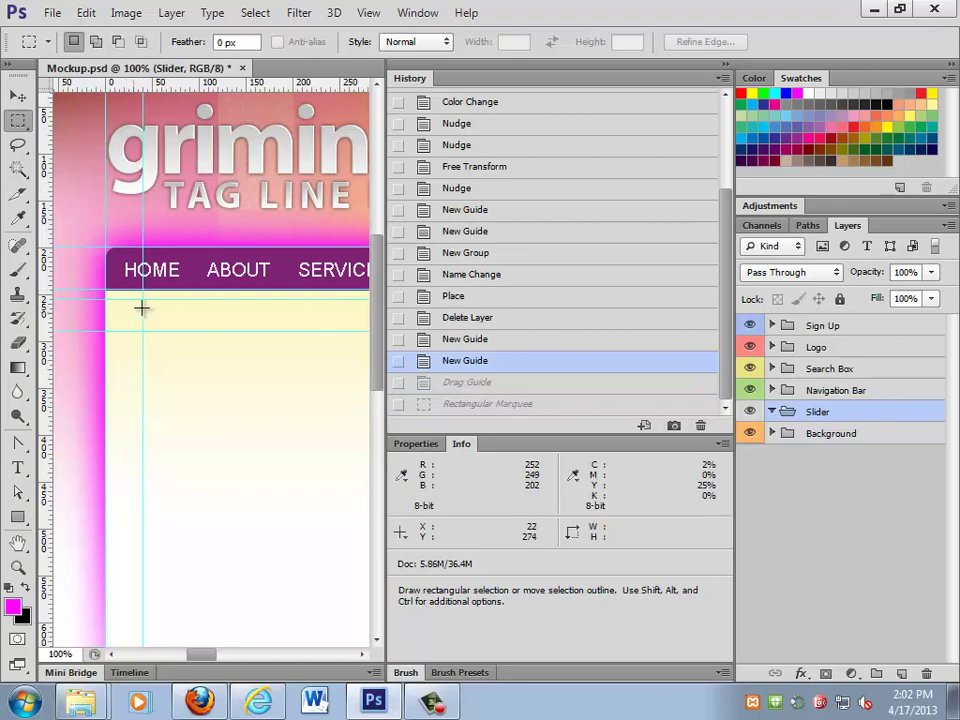
pyautogui.hotkey('ctrl', 'alt', 'z')
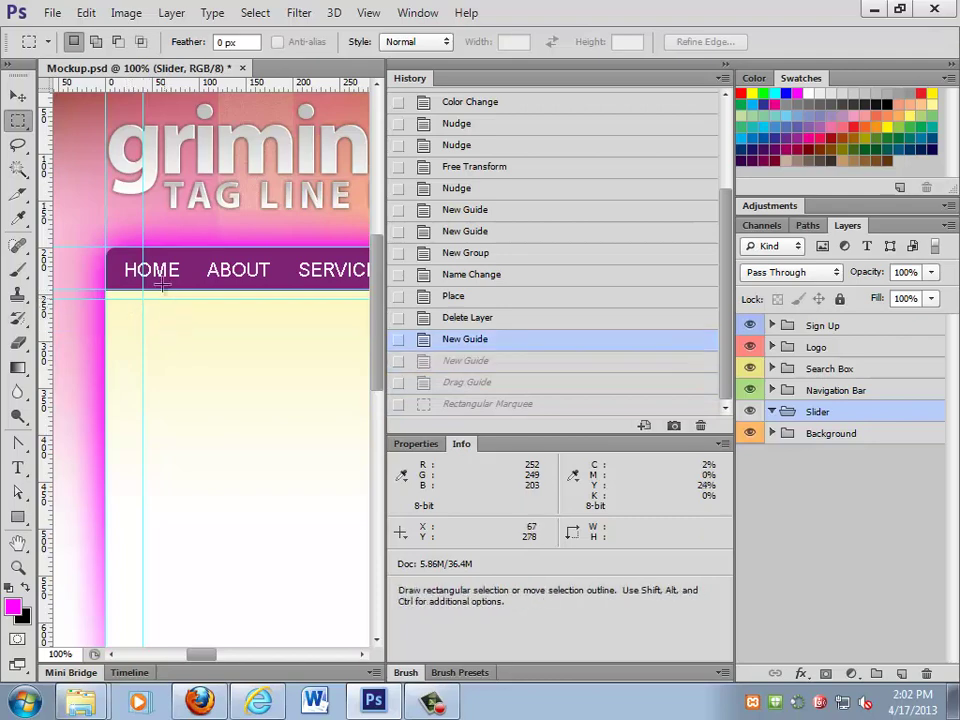
pyautogui.press('v')
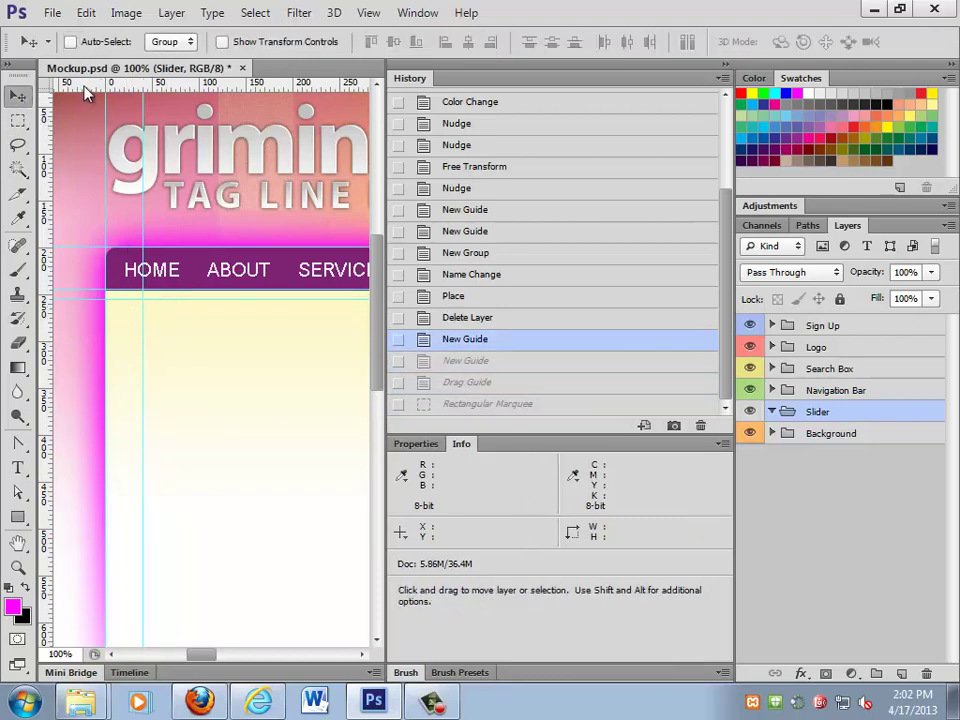
pyautogui.moveTo(72, 81); pyautogui.dragTo(140, 328)
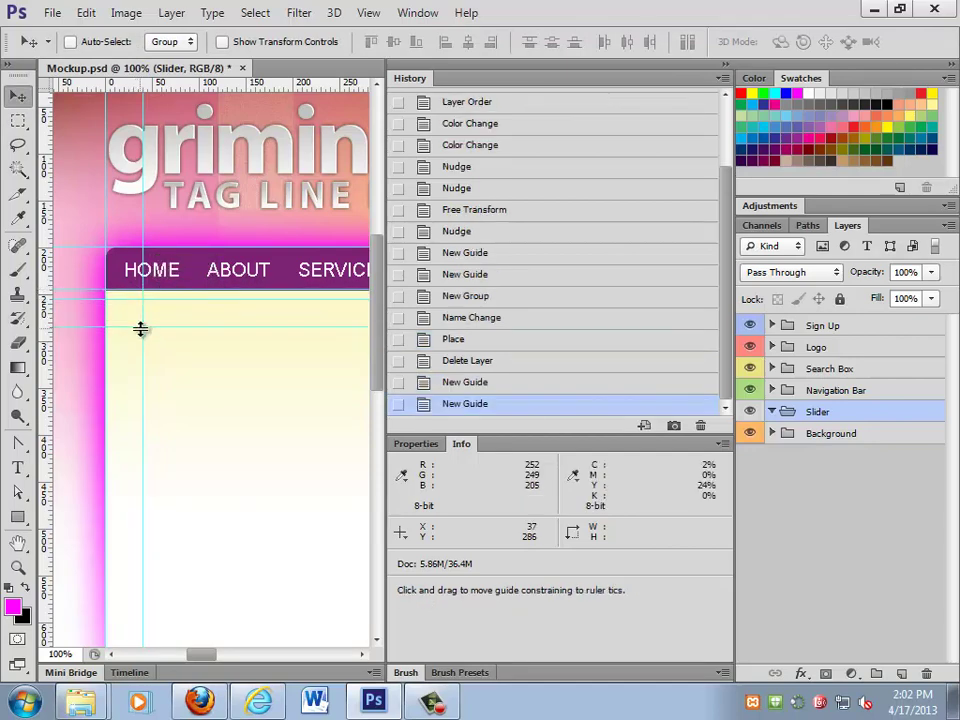
# - Check the 40 px spacing with a selection, save Mockup.psd, and hide the History panel
pyautogui.click(18, 119)
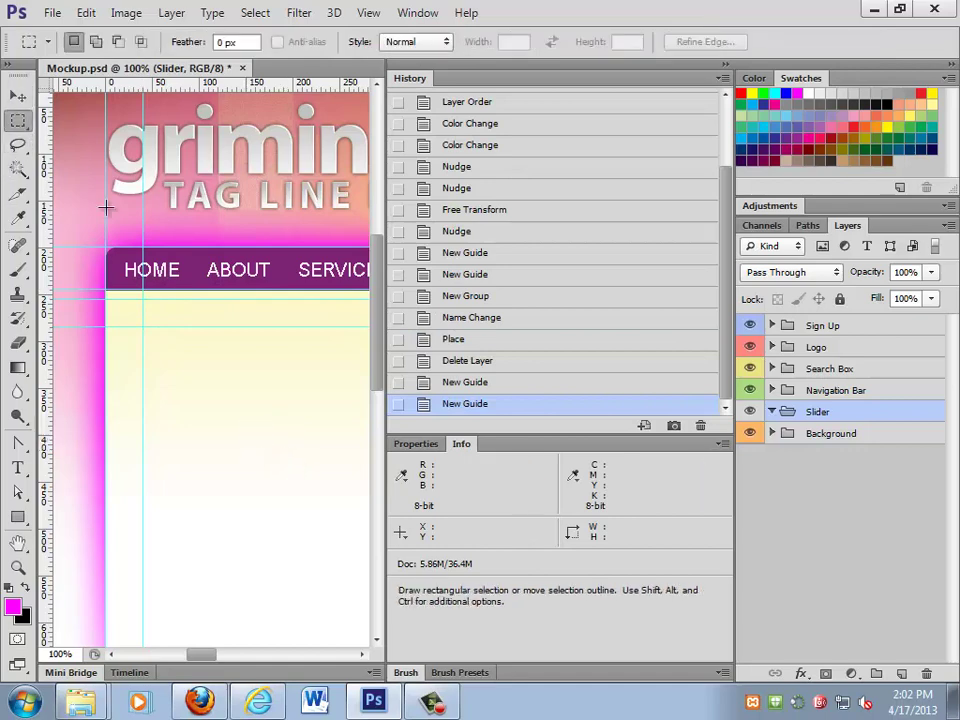
pyautogui.moveTo(143, 326); pyautogui.dragTo(98, 288)
pyautogui.click(132, 318)
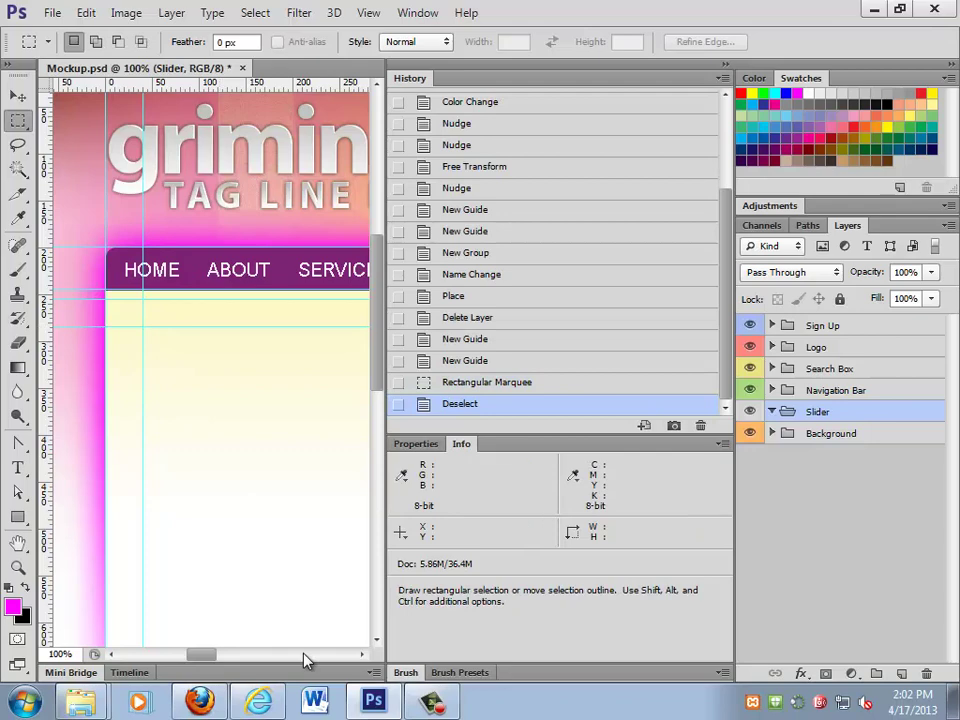
pyautogui.hotkey('ctrl', 's')
pyautogui.moveTo(212, 558); pyautogui.dragTo(201, 477)
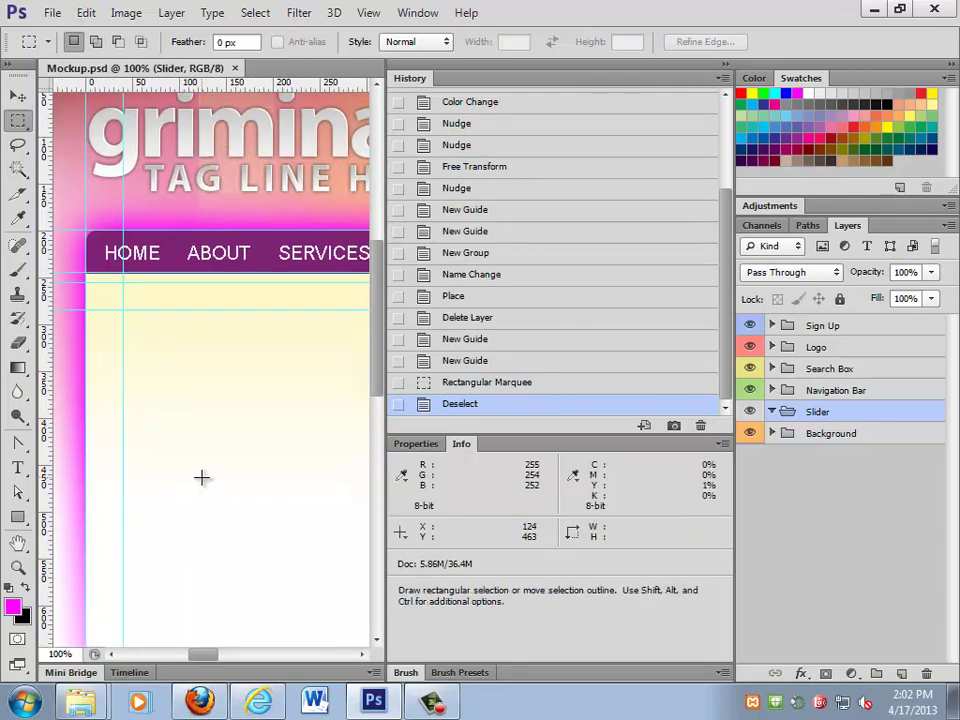
pyautogui.click(727, 66)
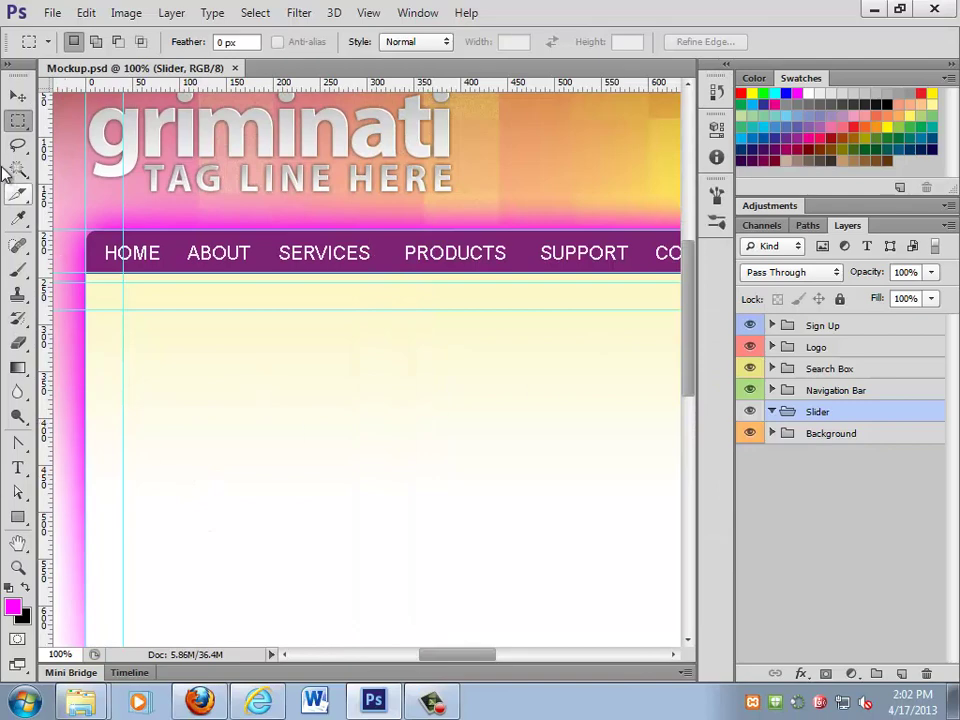
# - Pick the Rectangular Marquee Tool and add empty Layer 3 inside the Slider group
pyautogui.click(18, 120)
pyautogui.click(62, 116)
pyautogui.click(902, 674)
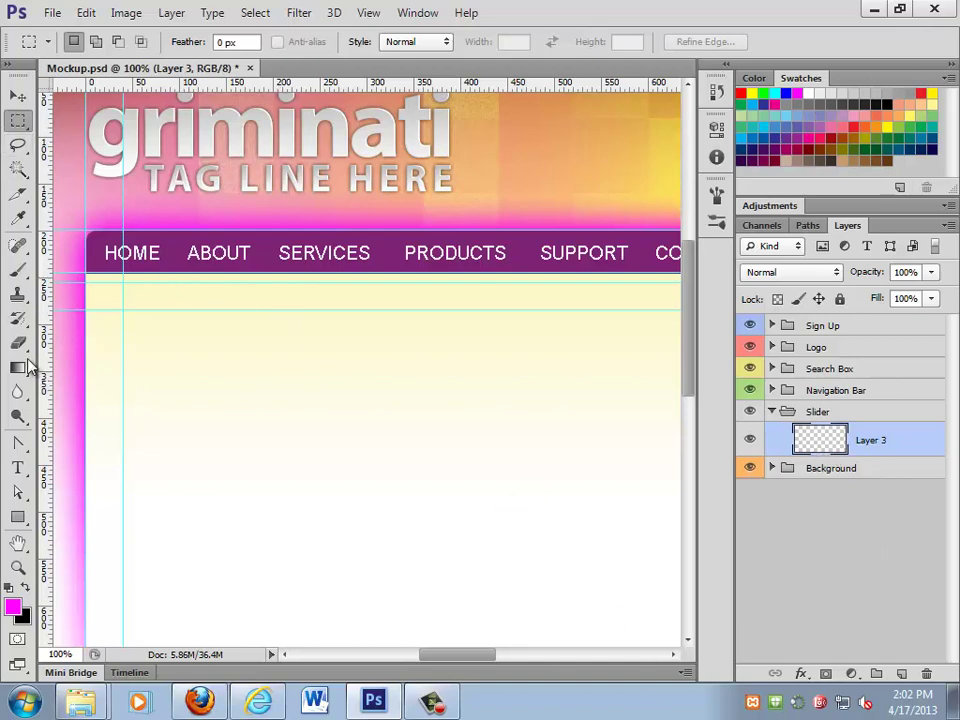
pyautogui.click(17, 517)
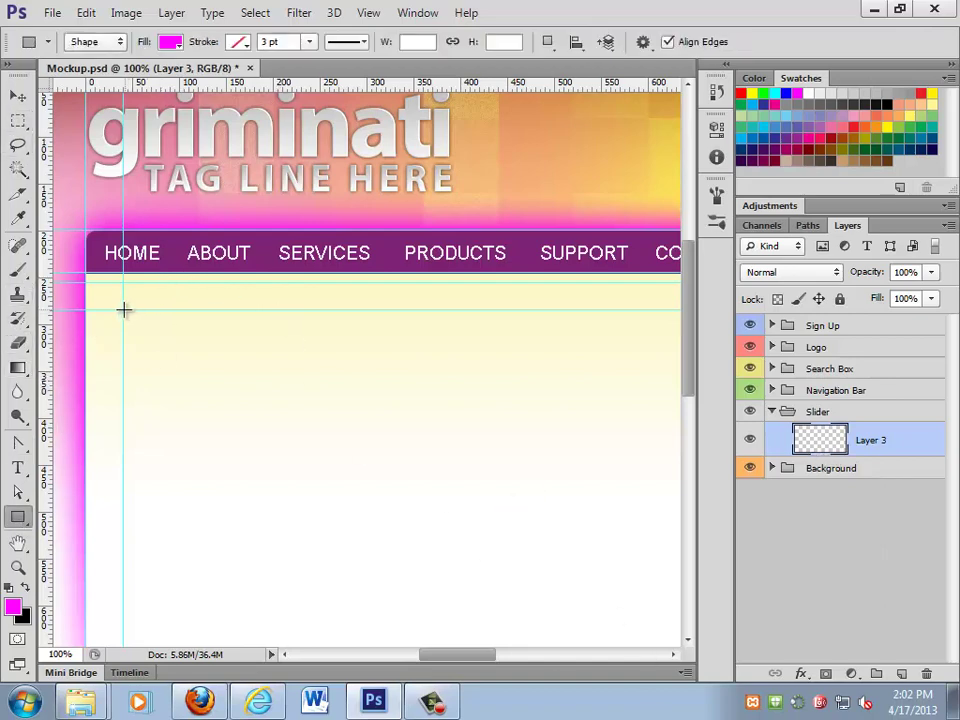
# - Fit the mockup on screen and frame the area under the nav bar for the 880 × 350 px slider
pyautogui.moveTo(184, 386); pyautogui.dragTo(216, 229)
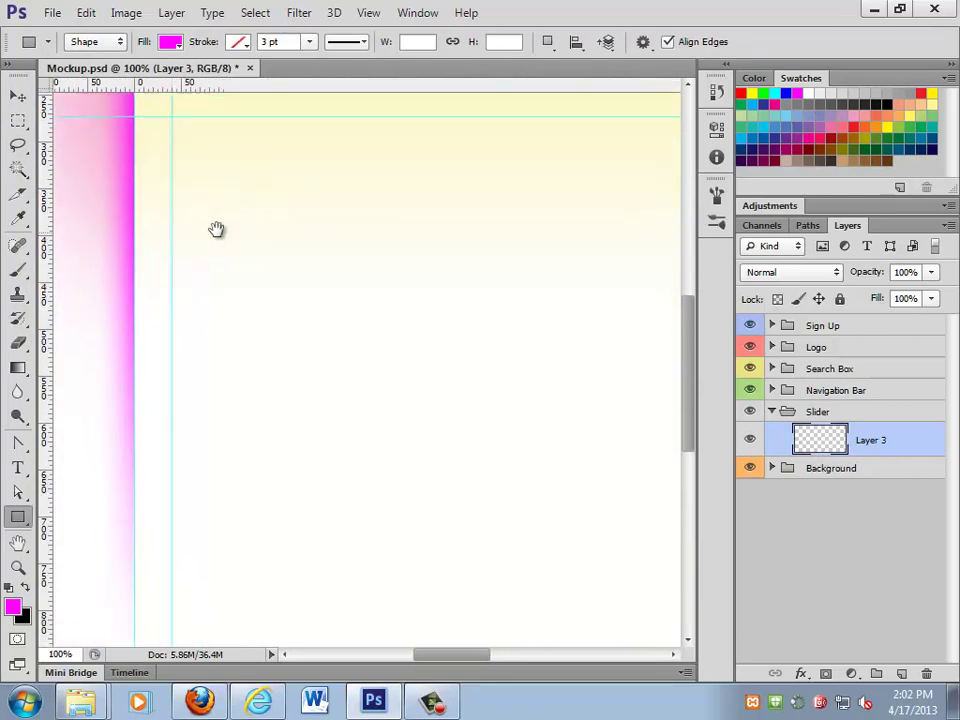
pyautogui.hotkey('ctrl', '0')
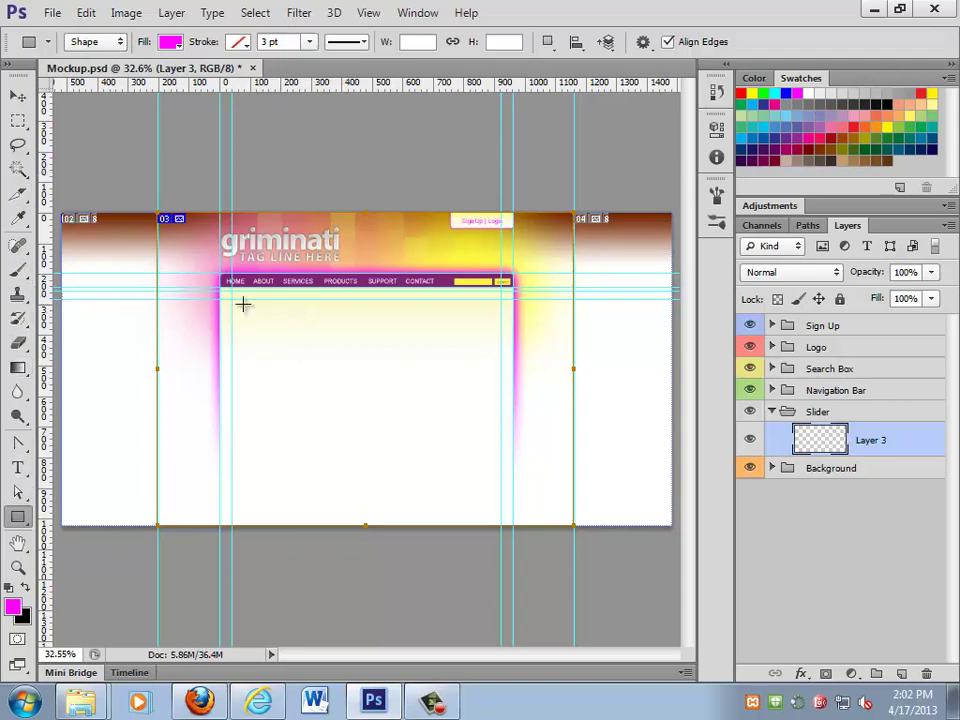
pyautogui.click(716, 66)
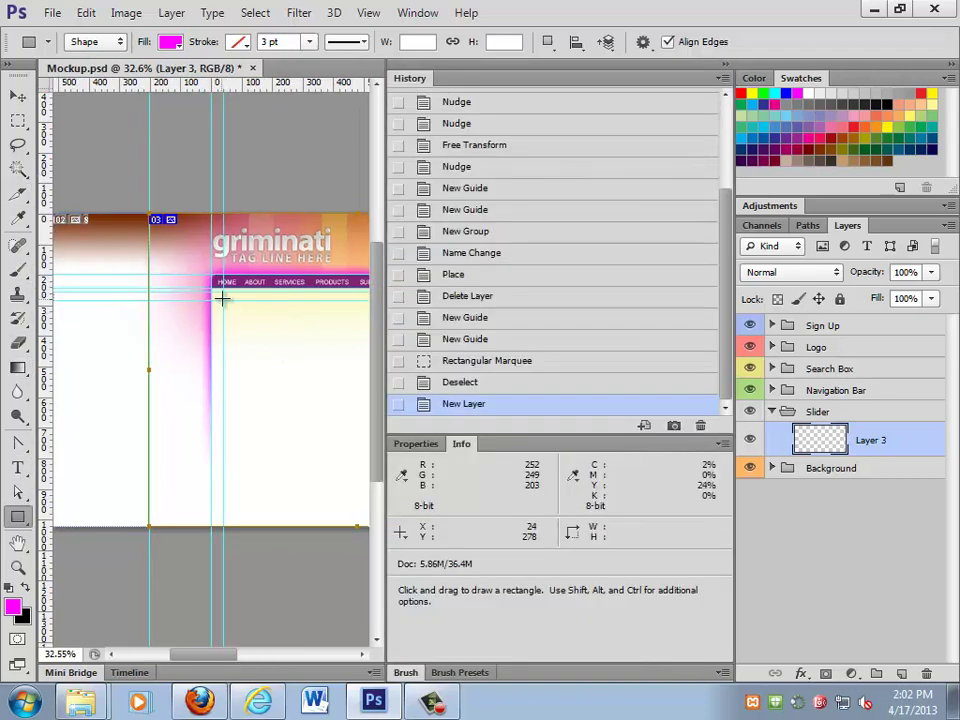
pyautogui.moveTo(222, 298); pyautogui.dragTo(344, 392)
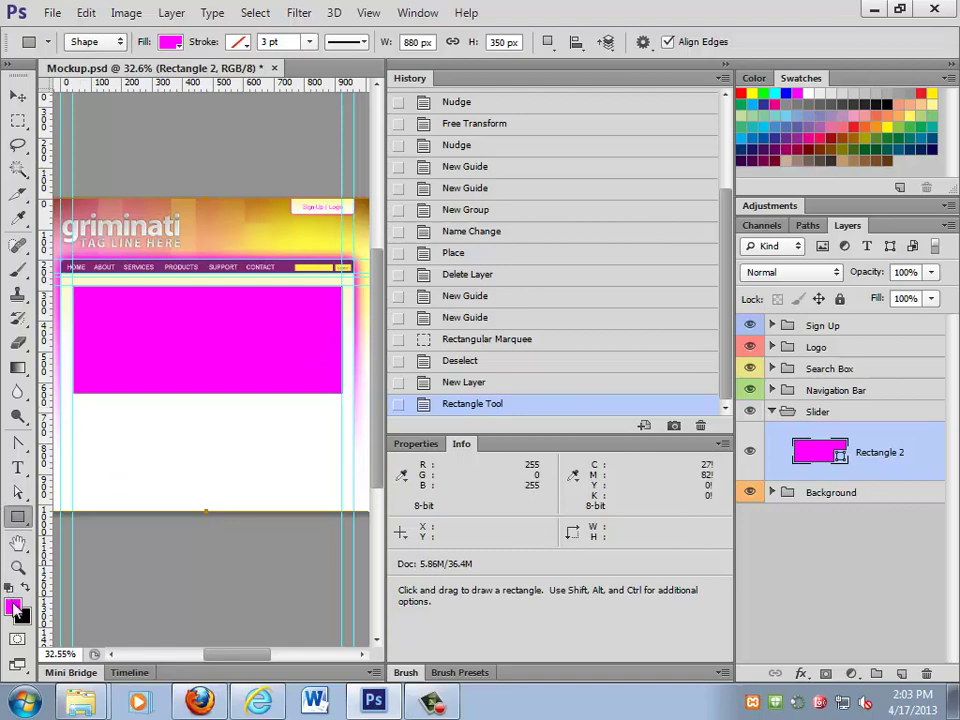
pyautogui.click(726, 66)
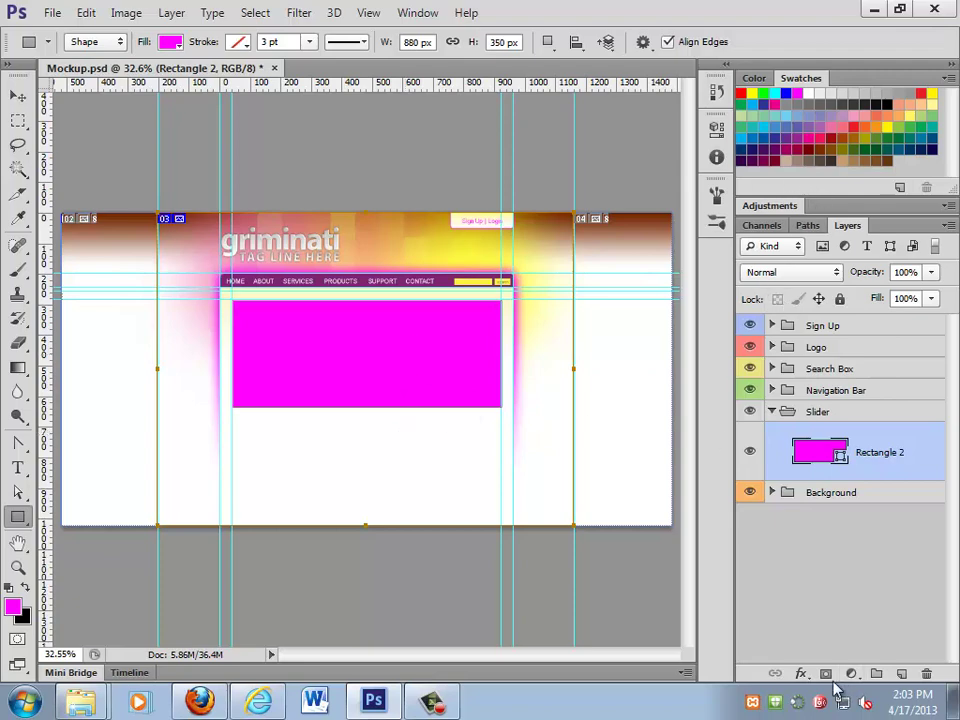
# - Fill Rectangle 2 with white sampled from the canvas, then hide guides and slice markers with Ctrl+H
pyautogui.doubleClick(820, 452)
pyautogui.click(172, 262)
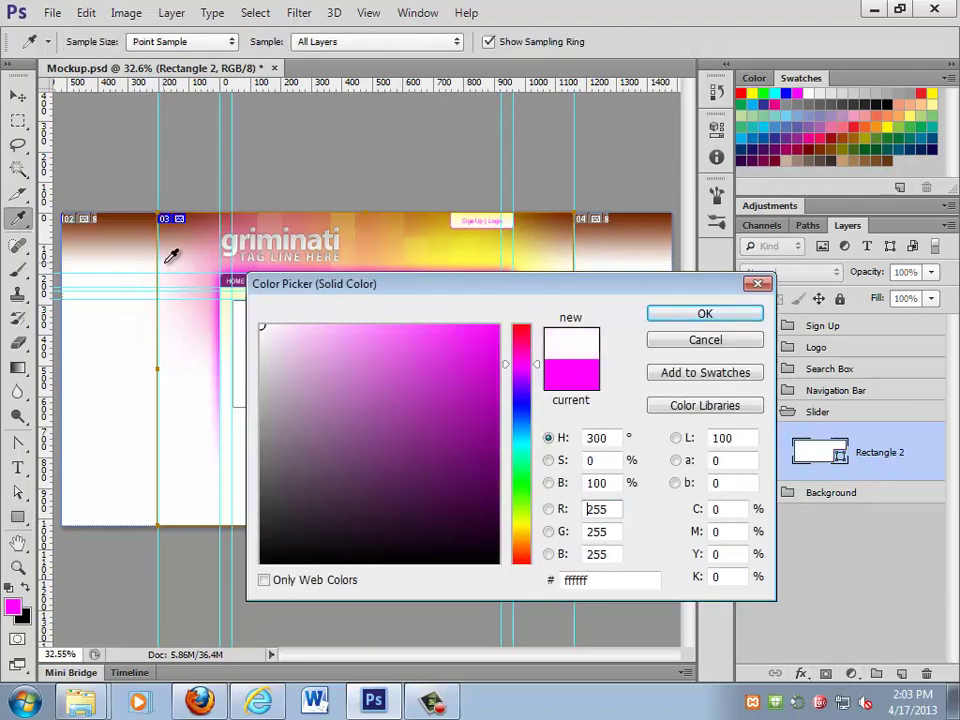
pyautogui.click(675, 316)
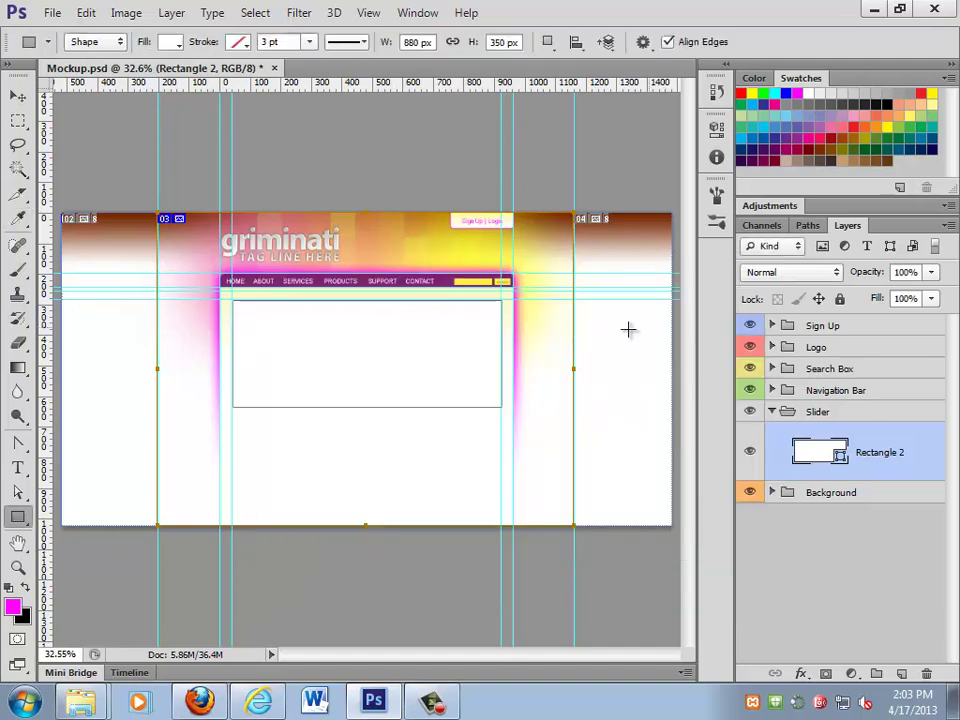
pyautogui.click(17, 94)
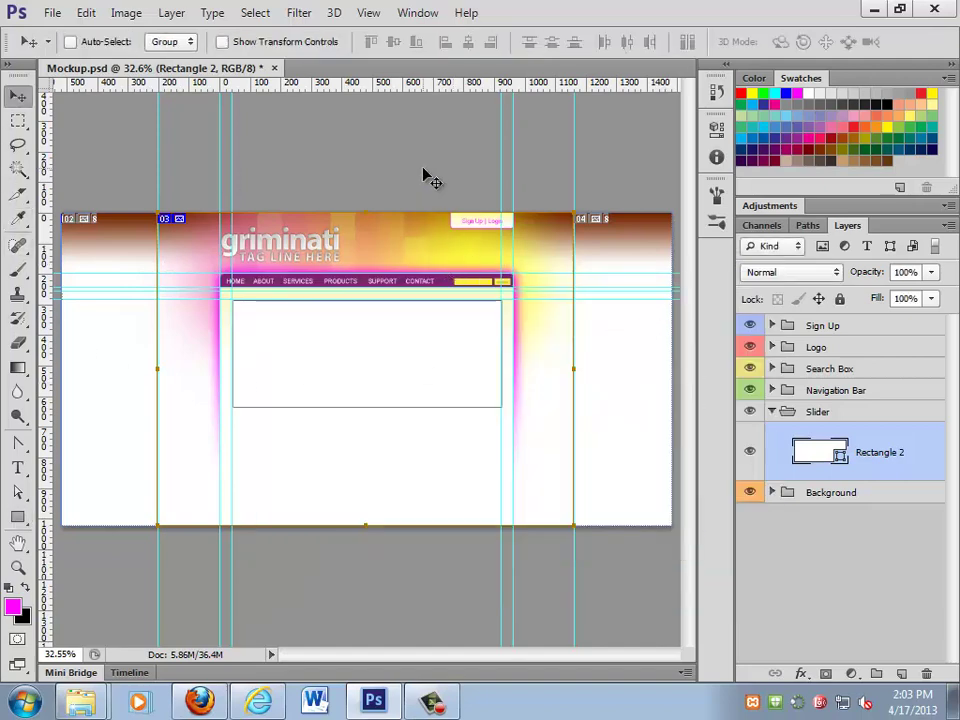
pyautogui.hotkey('ctrl', 'h')
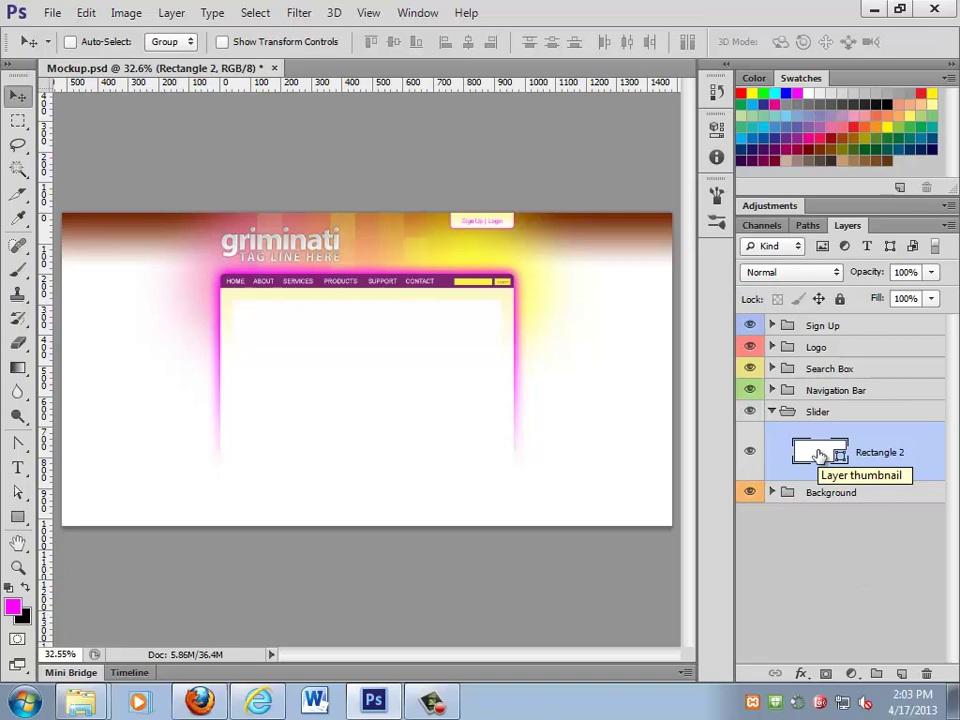
# - Add a Gradient Overlay to the slider rectangle and edit its left stop colour
pyautogui.click(799, 674)
pyautogui.click(830, 598)
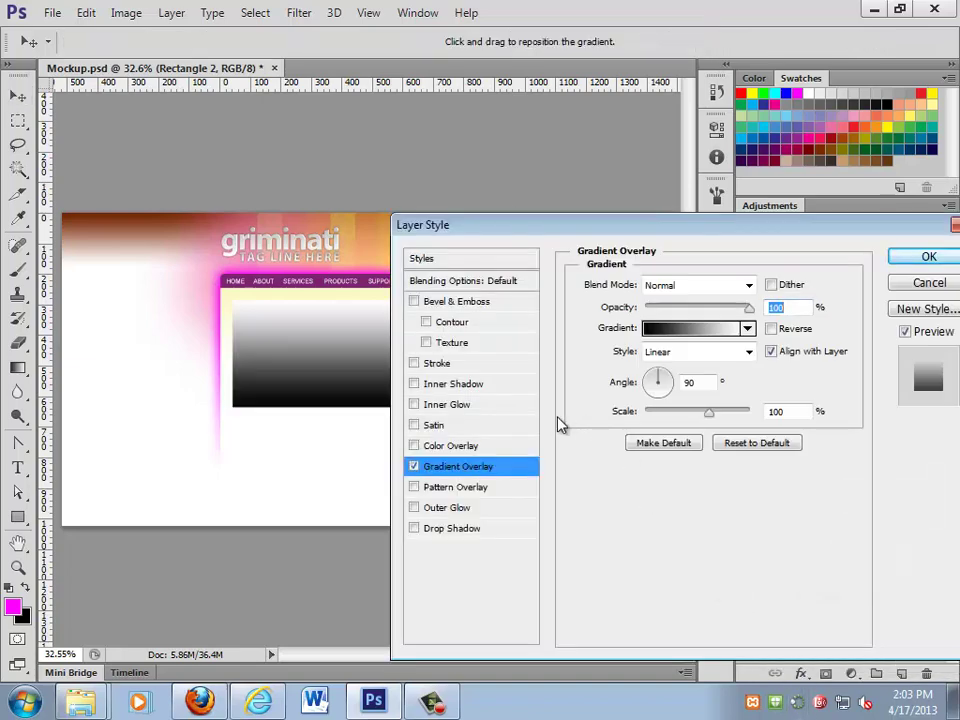
pyautogui.click(683, 337)
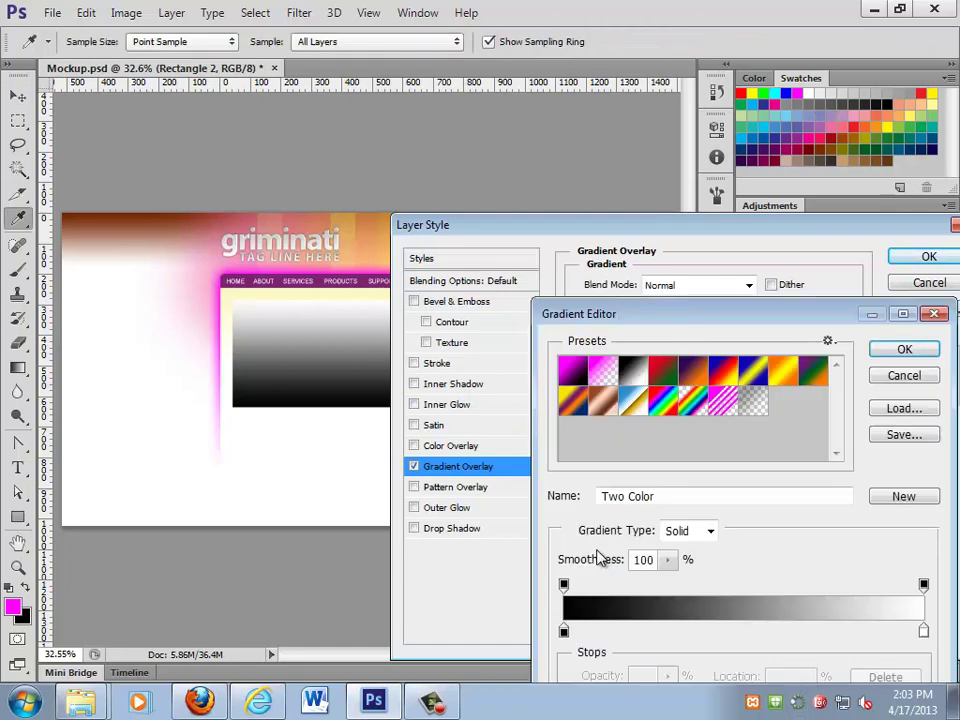
pyautogui.doubleClick(564, 630)
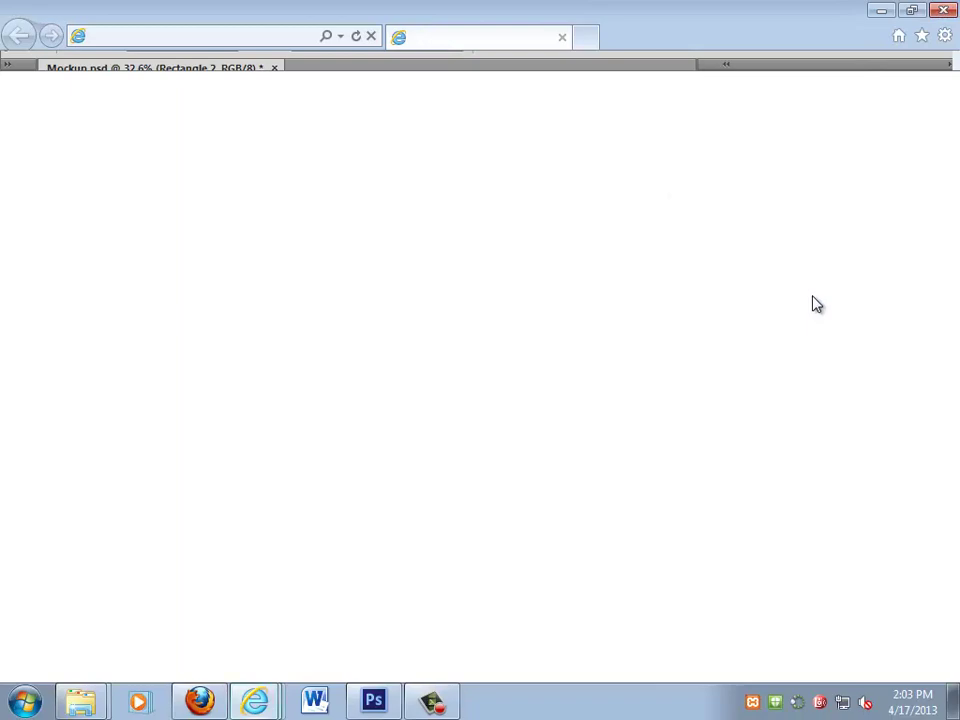
# - Close the Internet Explorer help windows and return to Photoshop's stop colour picker
pyautogui.click(372, 702)
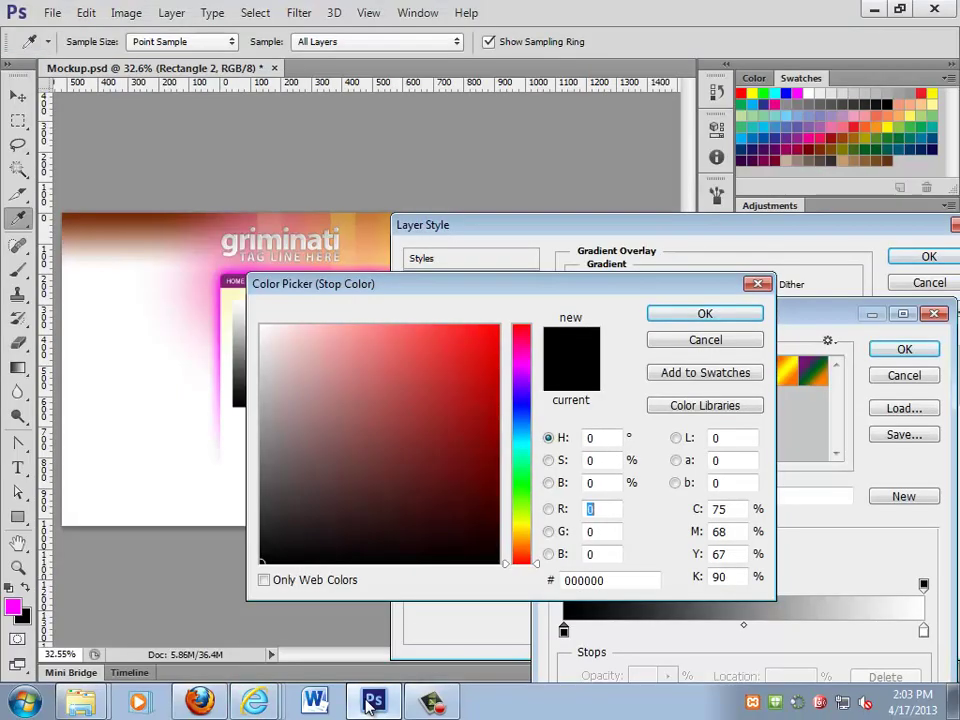
pyautogui.click(262, 703)
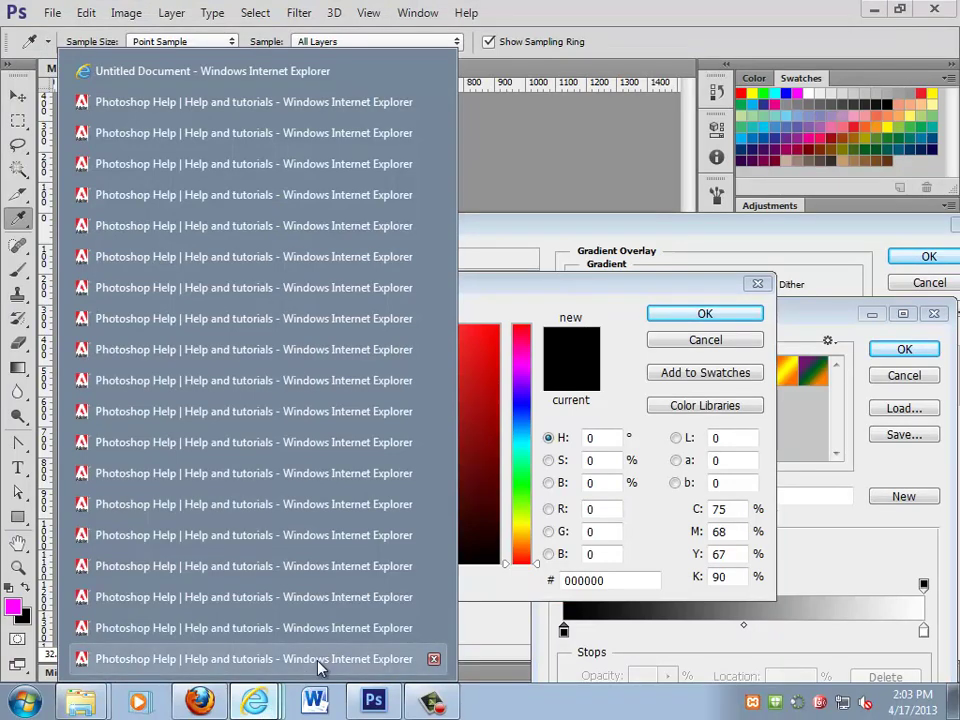
pyautogui.click(434, 628)
pyautogui.click(376, 703)
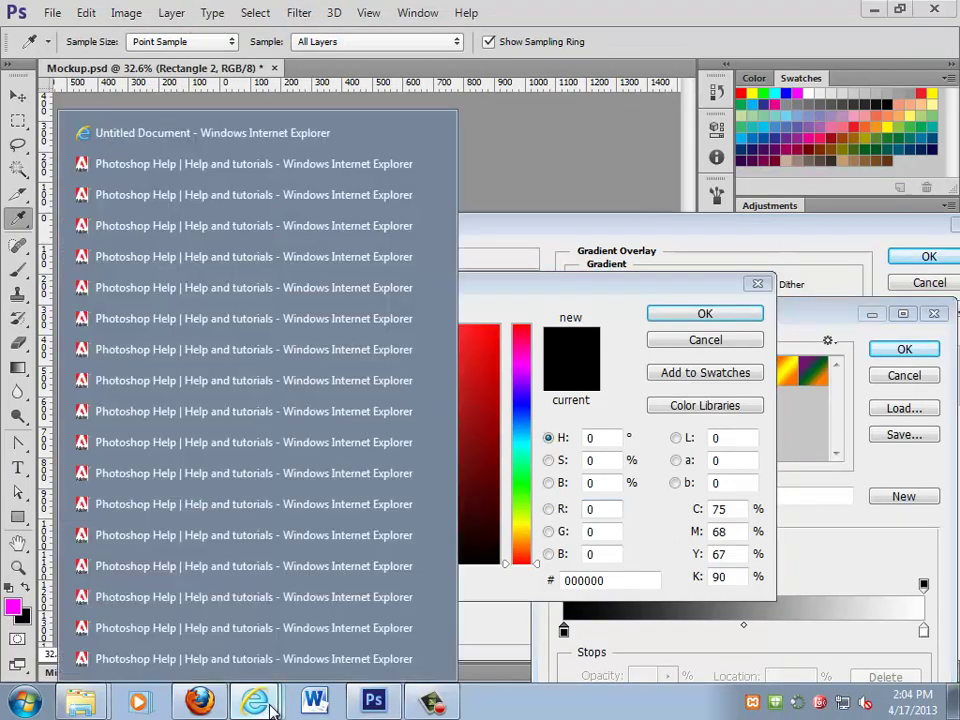
pyautogui.rightClick(262, 705)
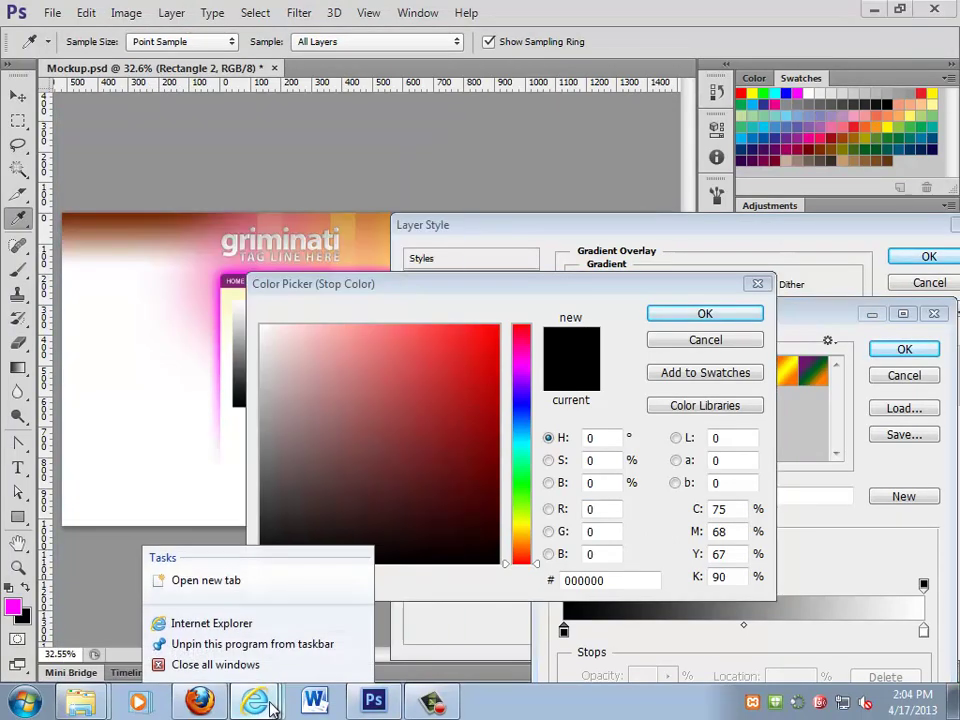
pyautogui.click(272, 674)
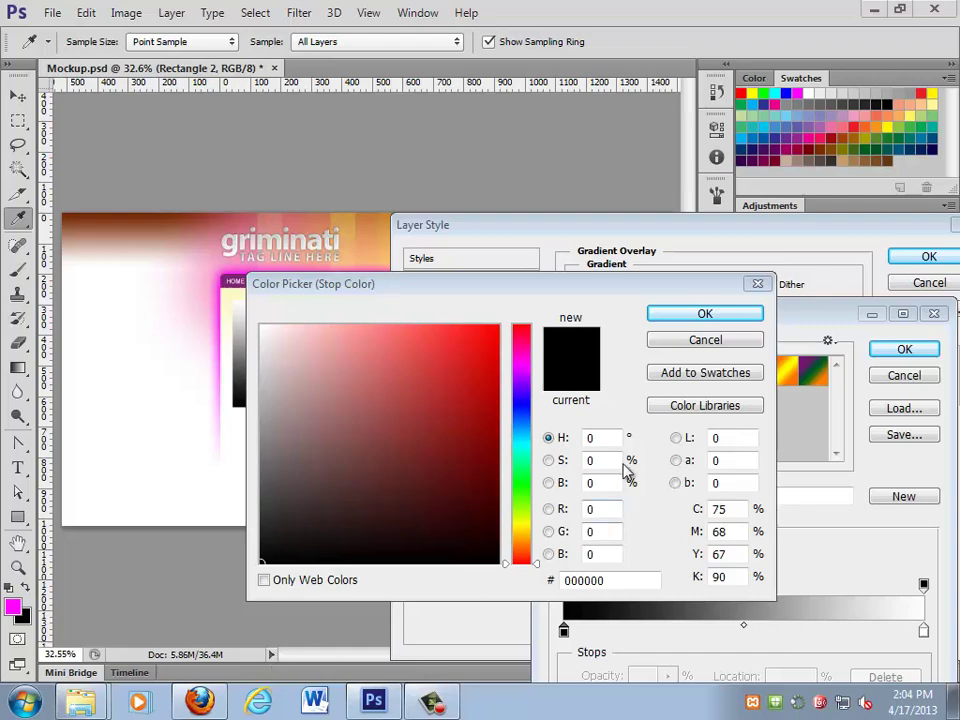
# - Sample the header's pink f85ad3 from the canvas as the left stop colour
pyautogui.moveTo(573, 298); pyautogui.dragTo(661, 221)
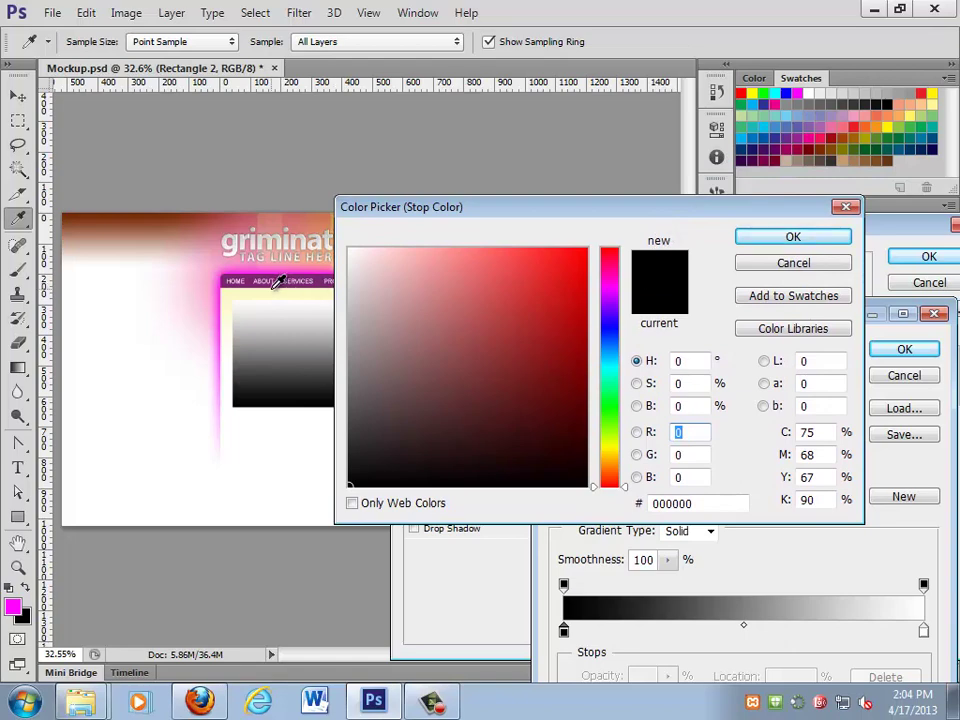
pyautogui.click(279, 258)
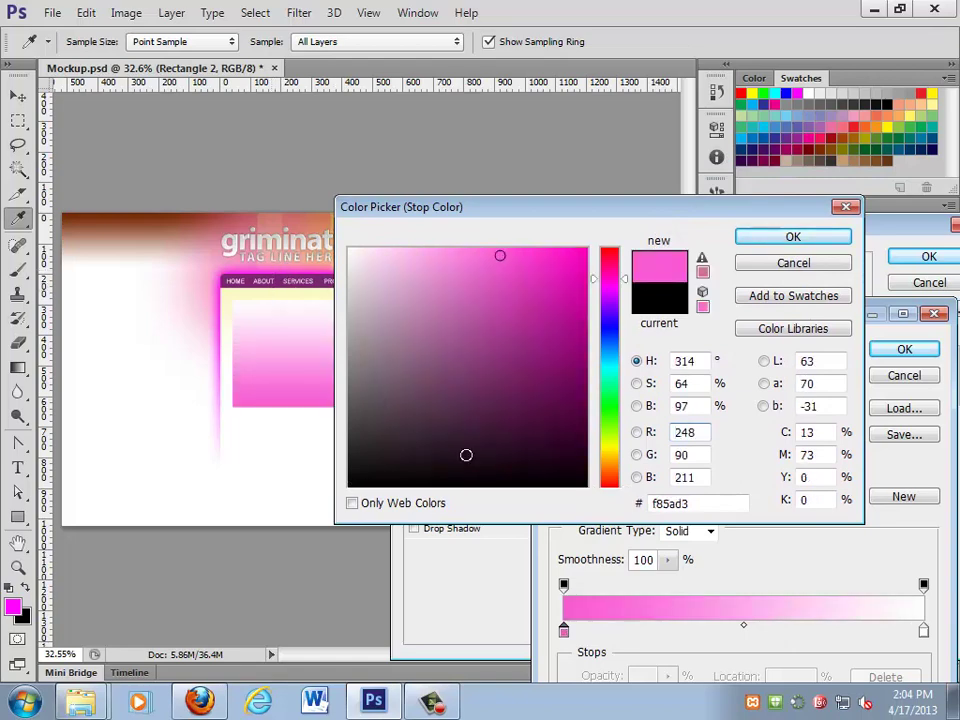
pyautogui.click(786, 251)
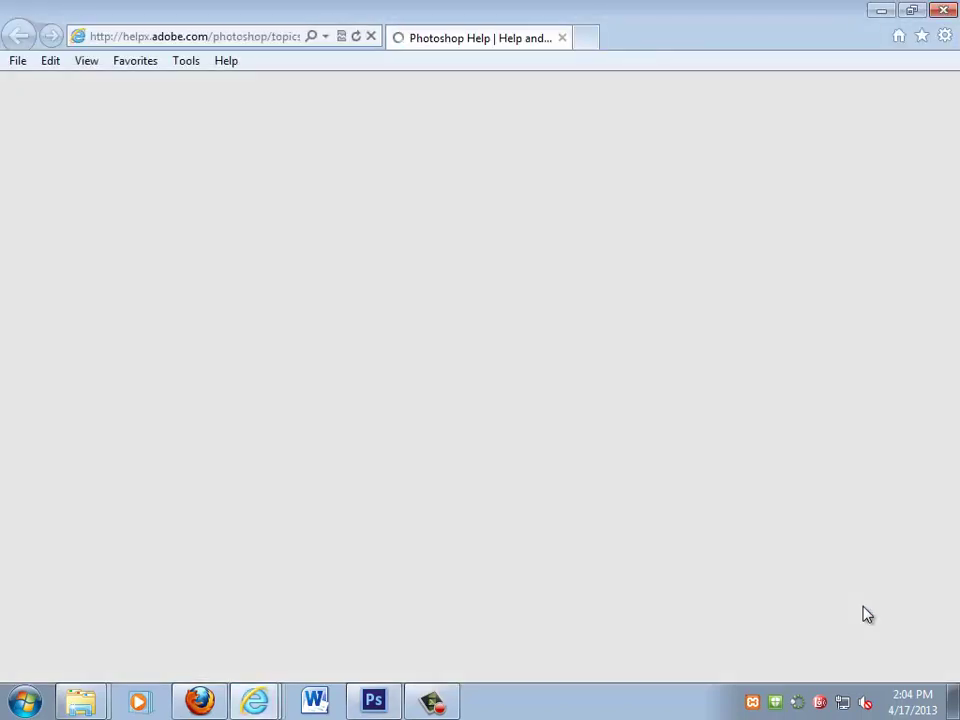
# - Close the Windows Help and Support window and move the gradient editor higher
pyautogui.press('F1')
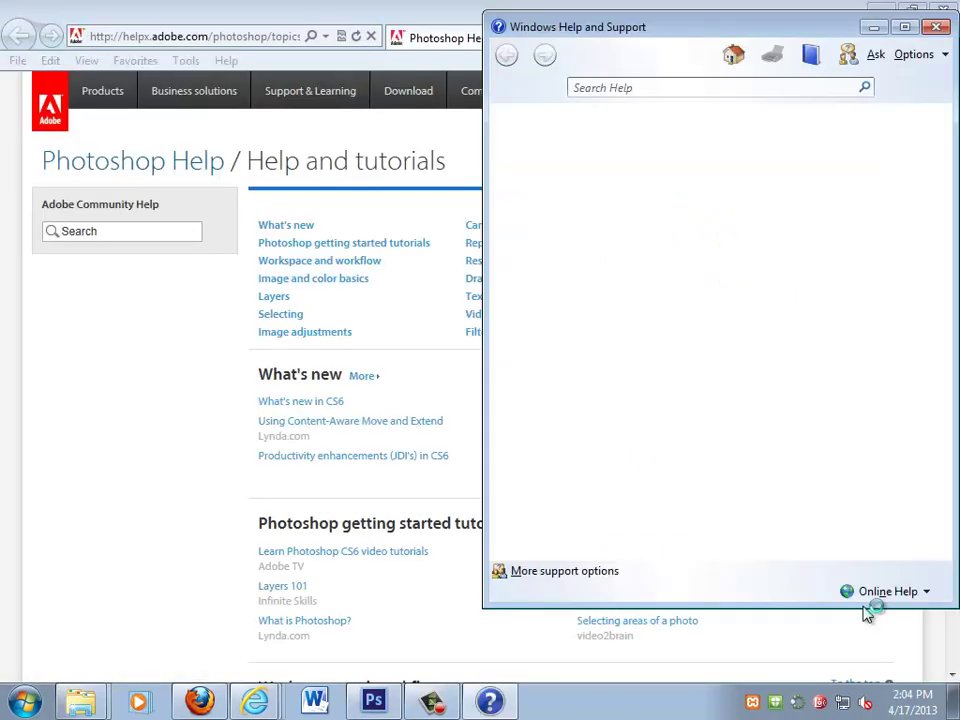
pyautogui.rightClick(258, 698)
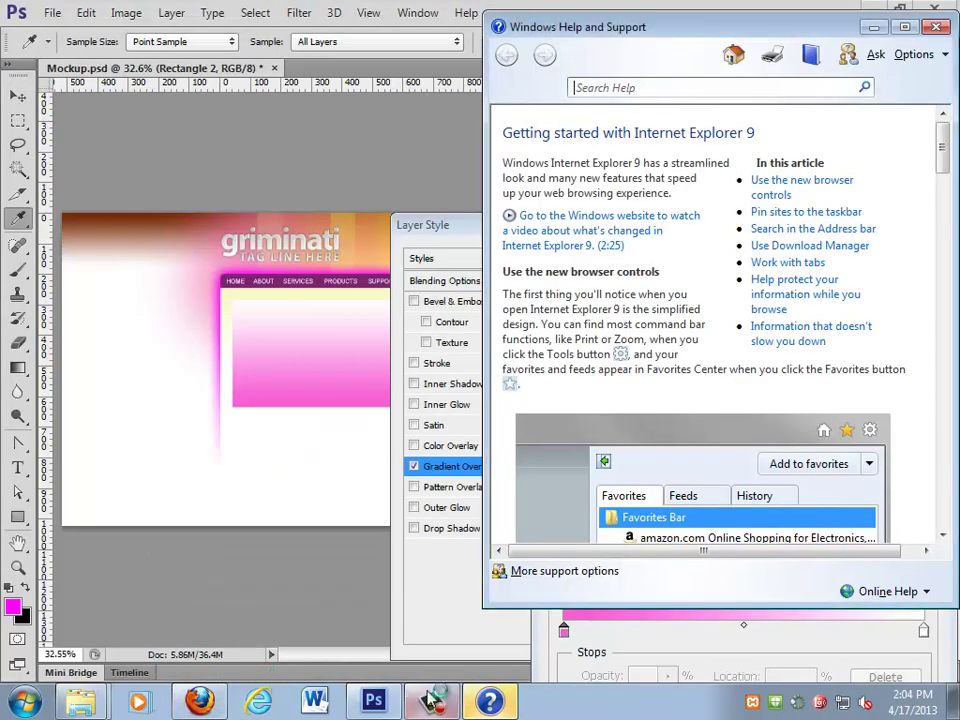
pyautogui.click(935, 27)
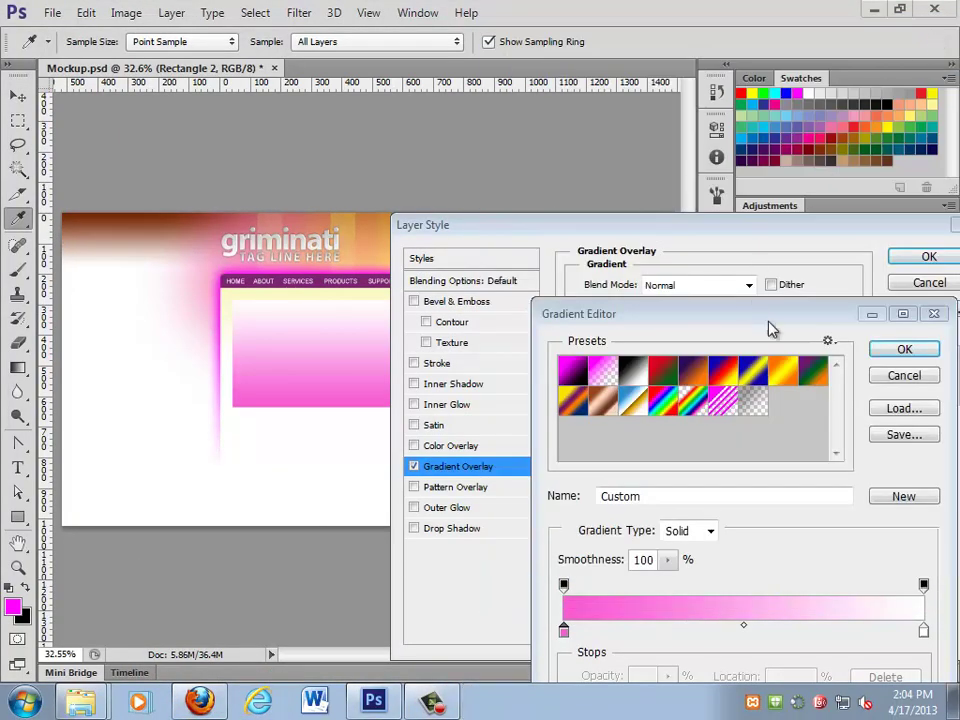
pyautogui.moveTo(803, 318); pyautogui.dragTo(776, 156)
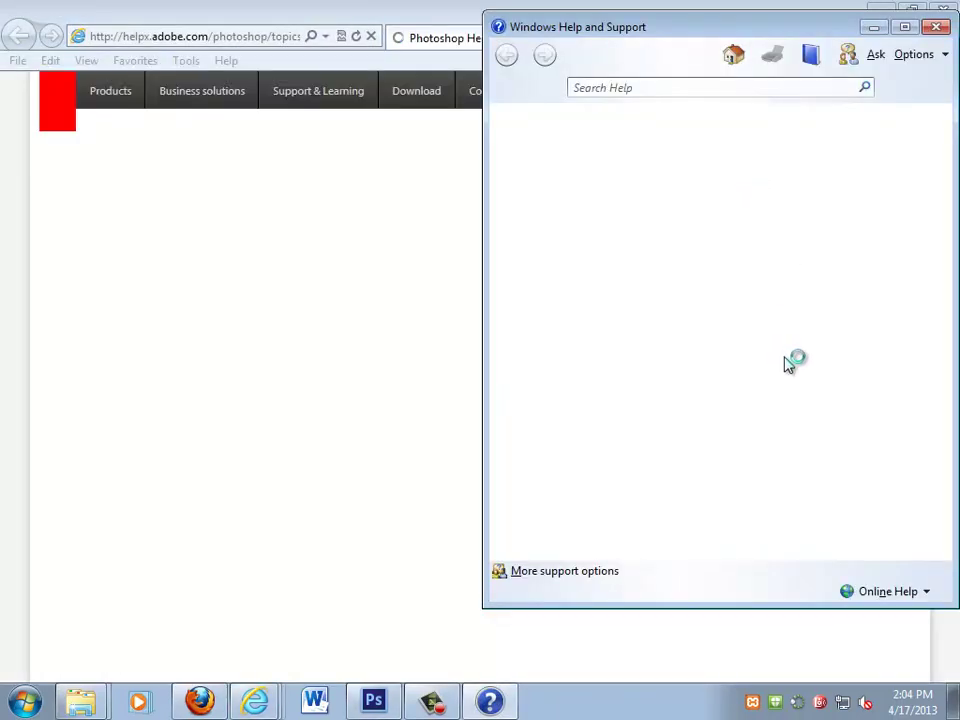
# - Close all Internet Explorer windows, Windows Help and Support, and the front browser window
pyautogui.rightClick(263, 705)
pyautogui.click(262, 705)
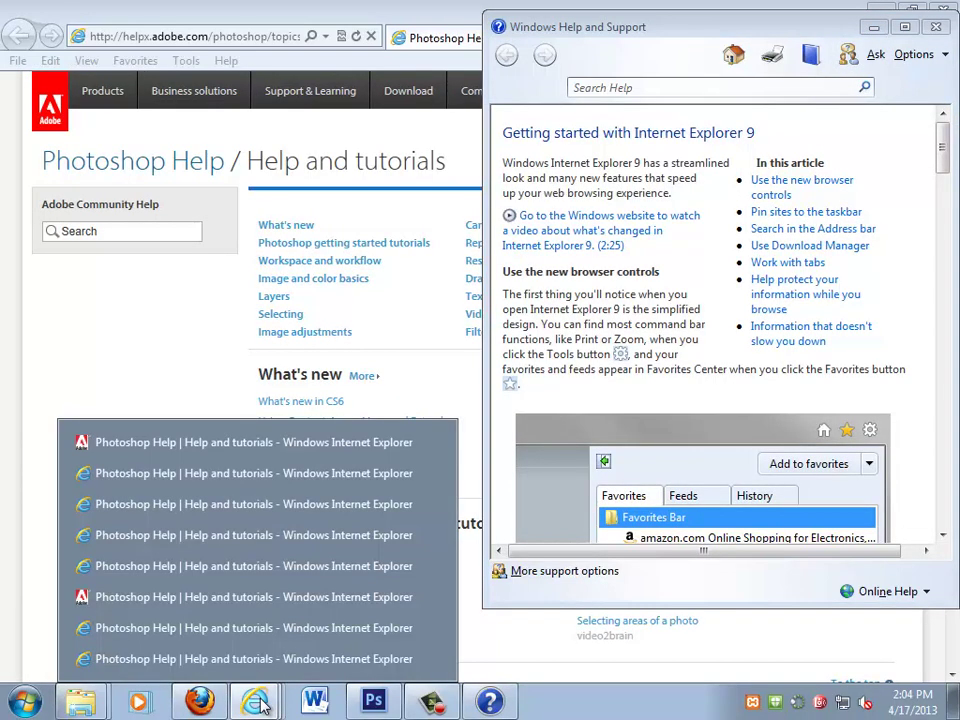
pyautogui.rightClick(262, 705)
pyautogui.click(230, 664)
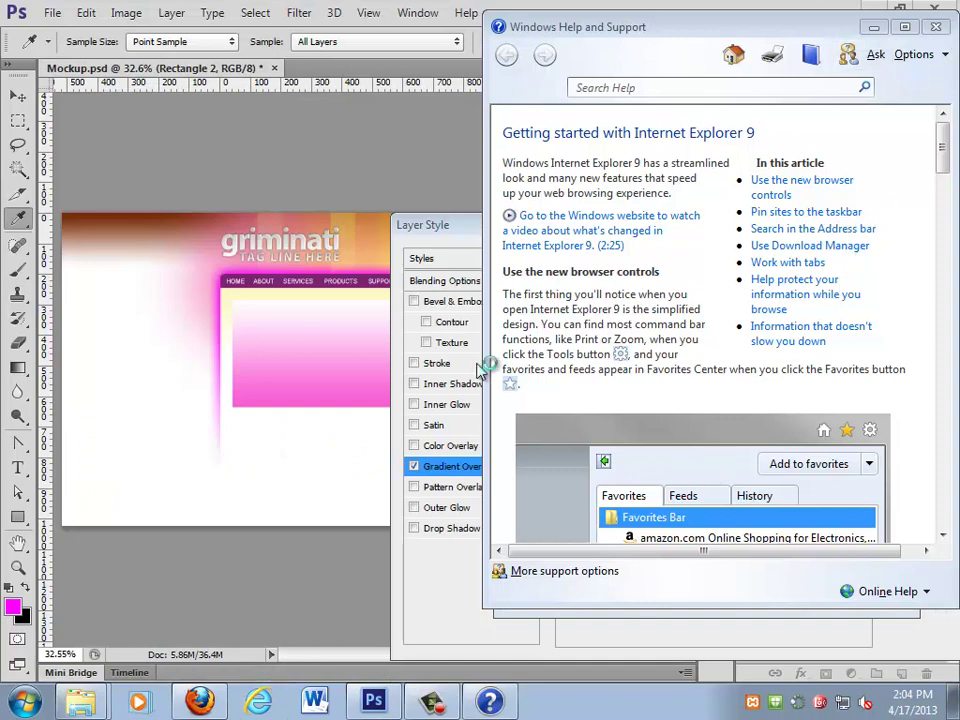
pyautogui.click(935, 27)
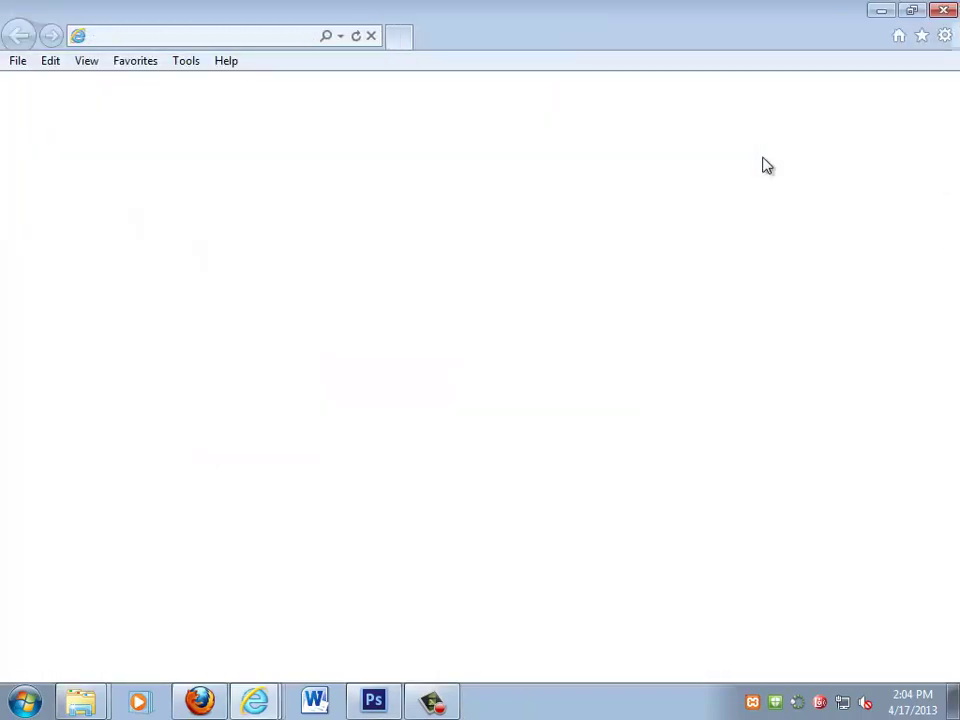
pyautogui.click(945, 12)
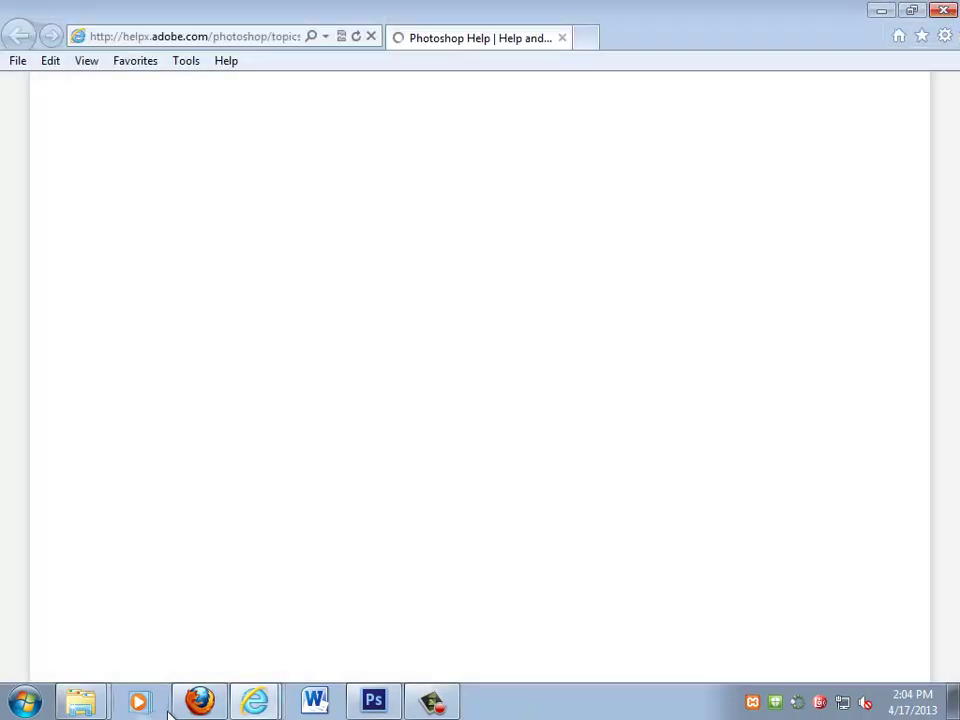
# - Close the remaining Internet Explorer windows and return to Photoshop's Layer Style dialog
pyautogui.click(250, 703)
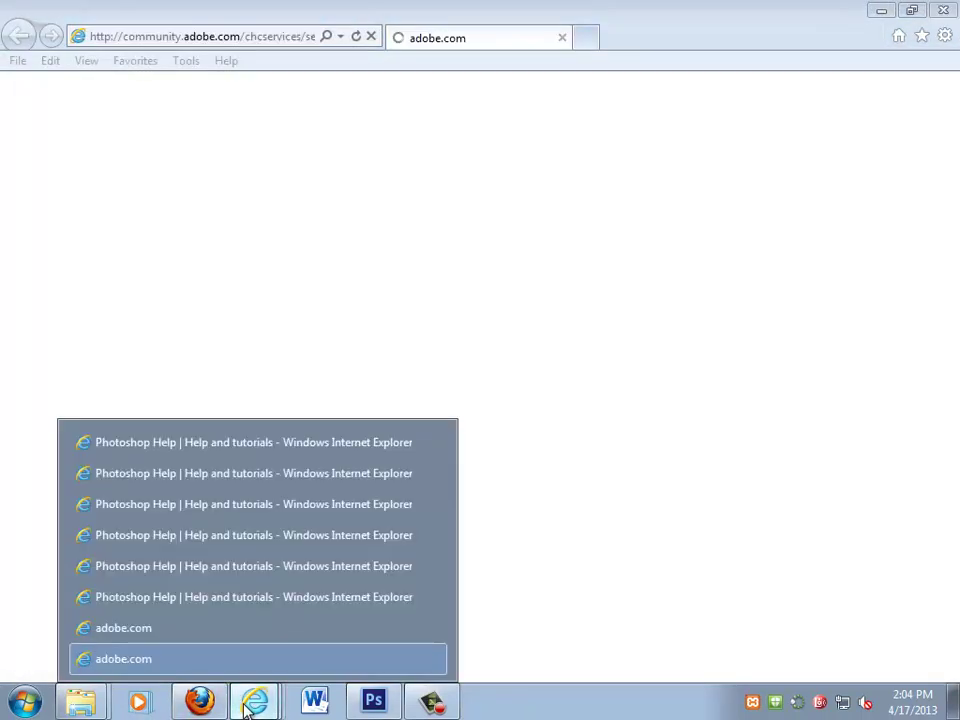
pyautogui.moveTo(257, 705)
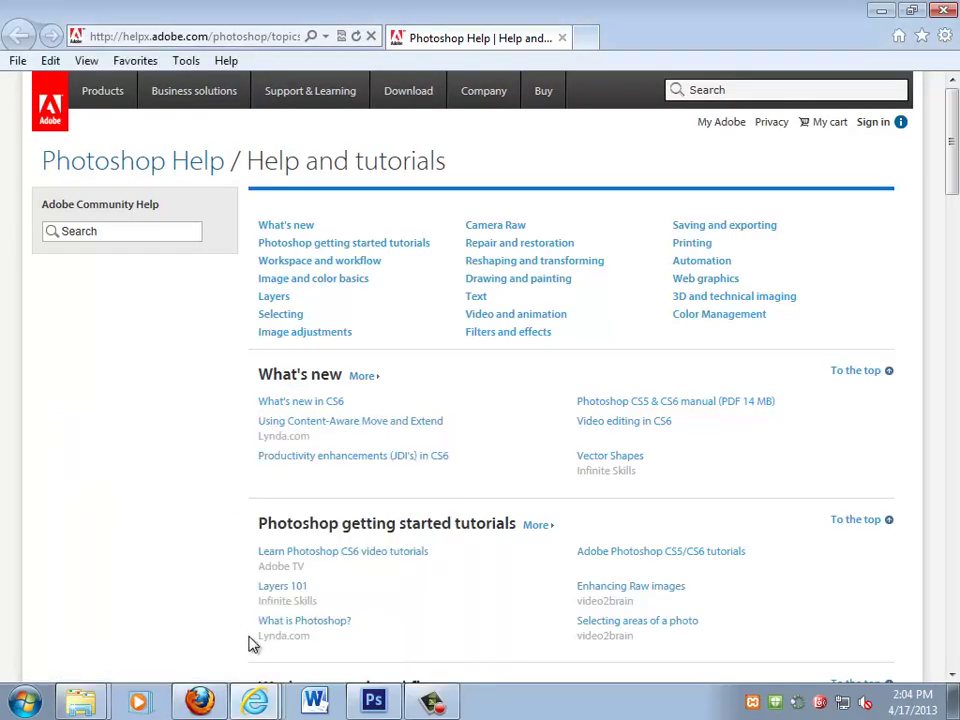
pyautogui.rightClick(257, 702)
pyautogui.click(252, 662)
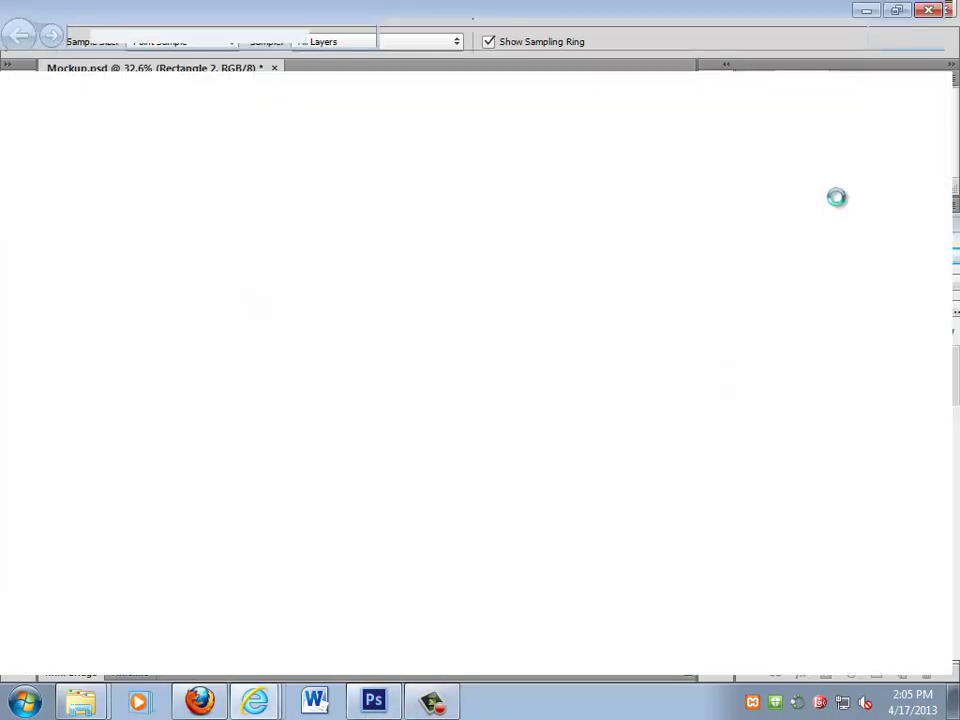
pyautogui.click(374, 705)
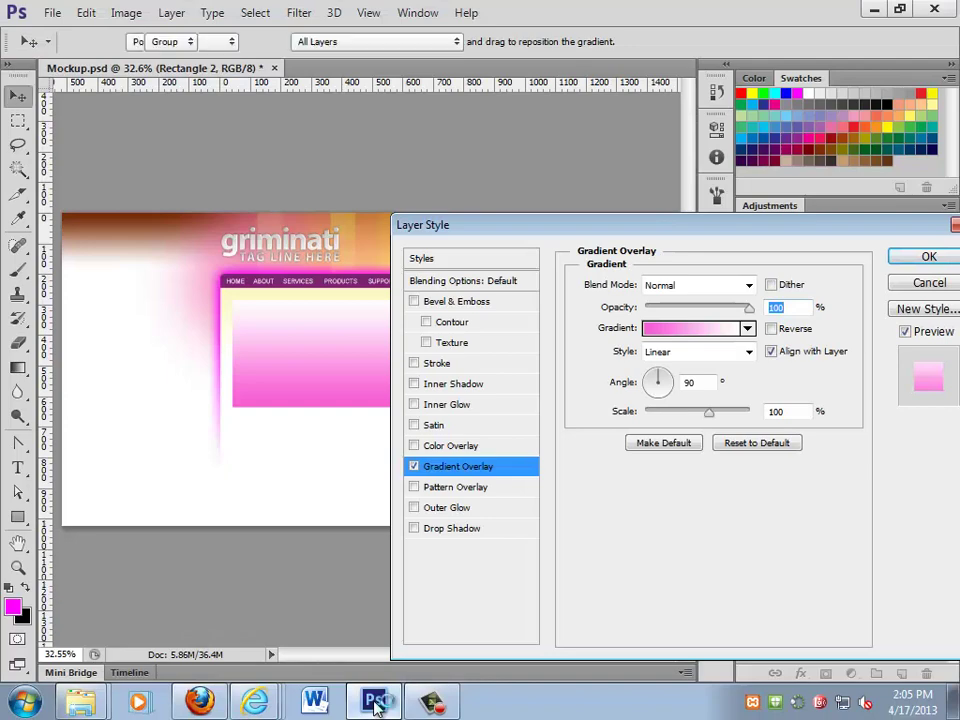
# - Apply the pink gradient overlay and save the mockup with Ctrl+S
pyautogui.press('Return')
pyautogui.hotkey('ctrl', 's')
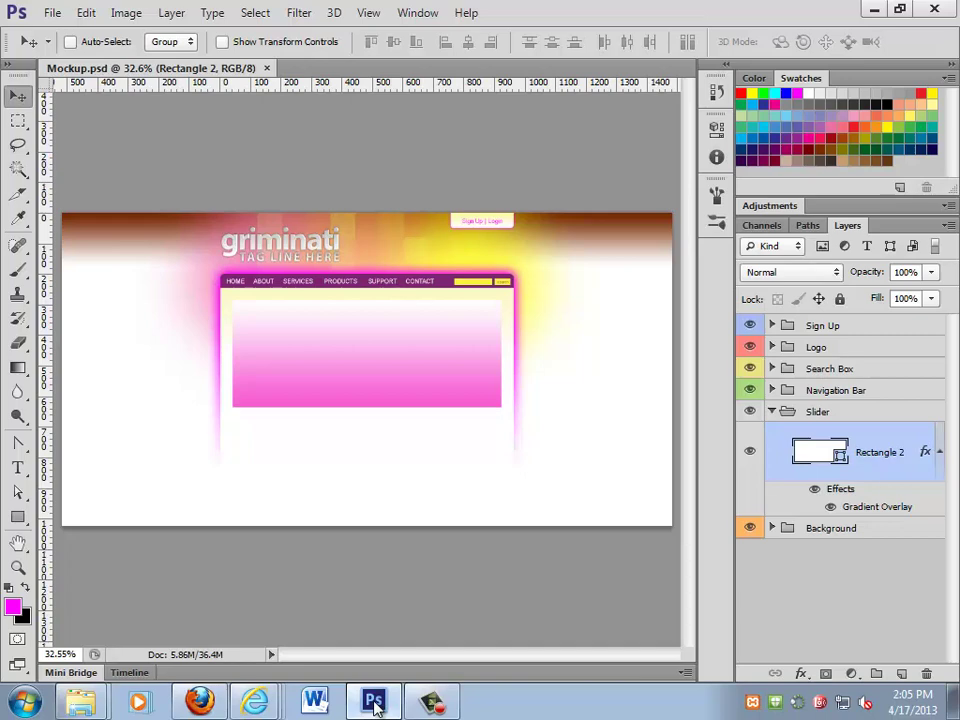
pyautogui.click(376, 707)
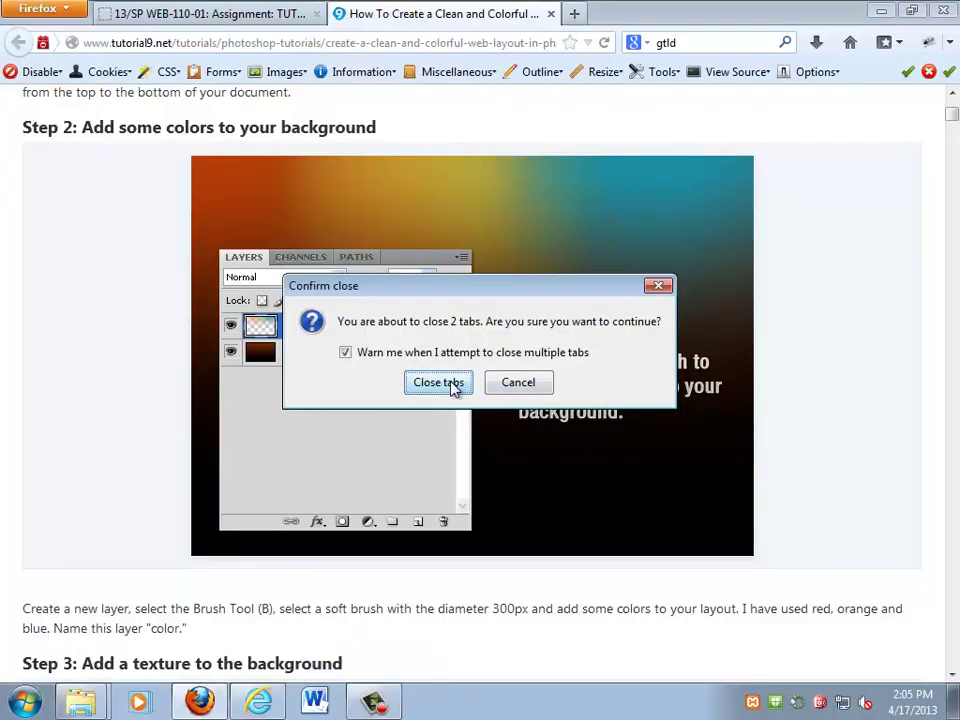
# - Keep the Firefox tabs open and reopen Mockup.psd from the desktop
pyautogui.click(518, 382)
pyautogui.click(881, 10)
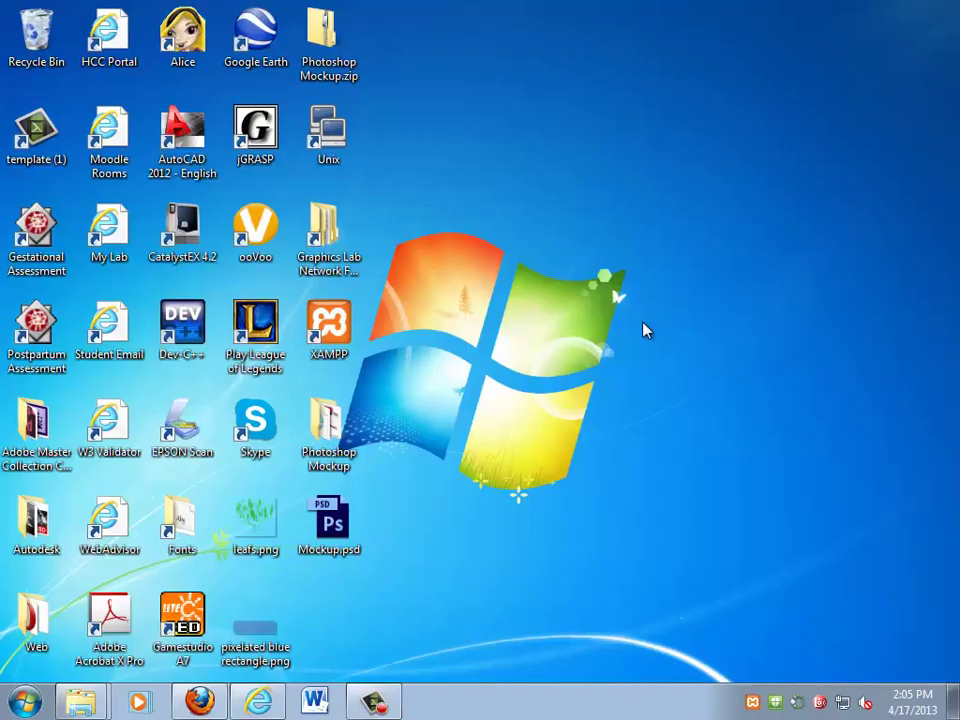
pyautogui.doubleClick(335, 532)
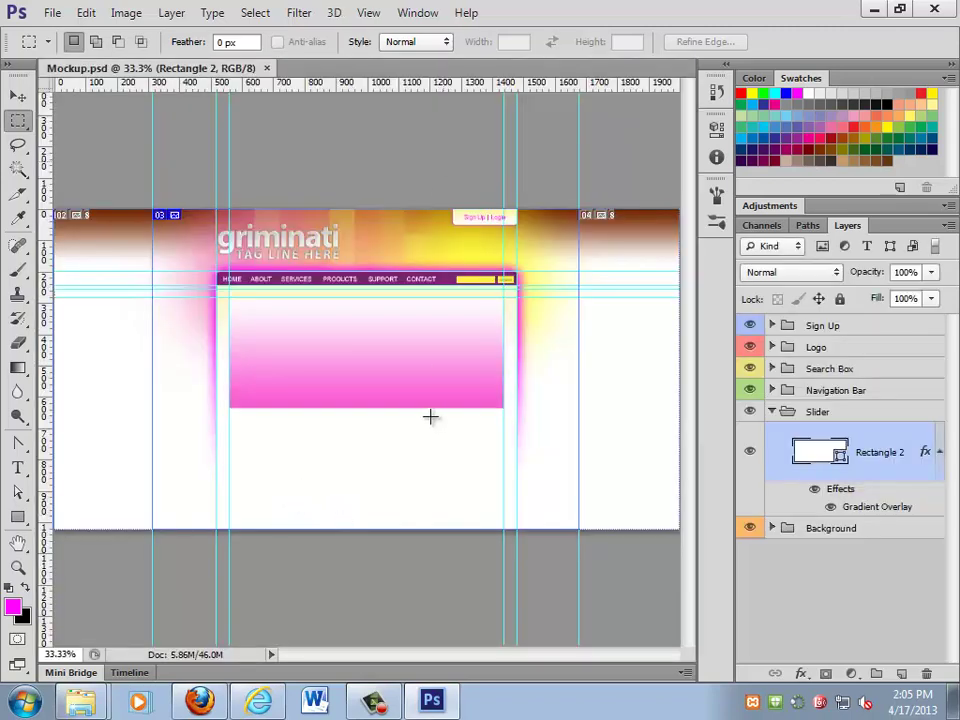
# - Check Rectangle 2's Gradient Overlay is still Normal, 100% opacity, 90°, and confirm it
pyautogui.doubleClick(880, 507)
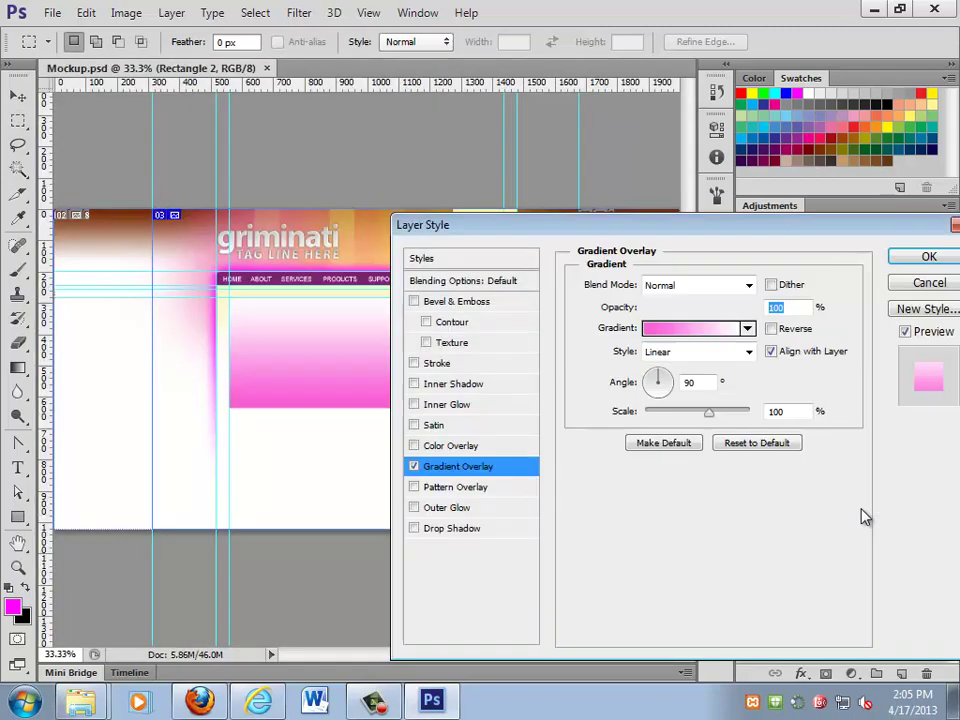
pyautogui.click(928, 256)
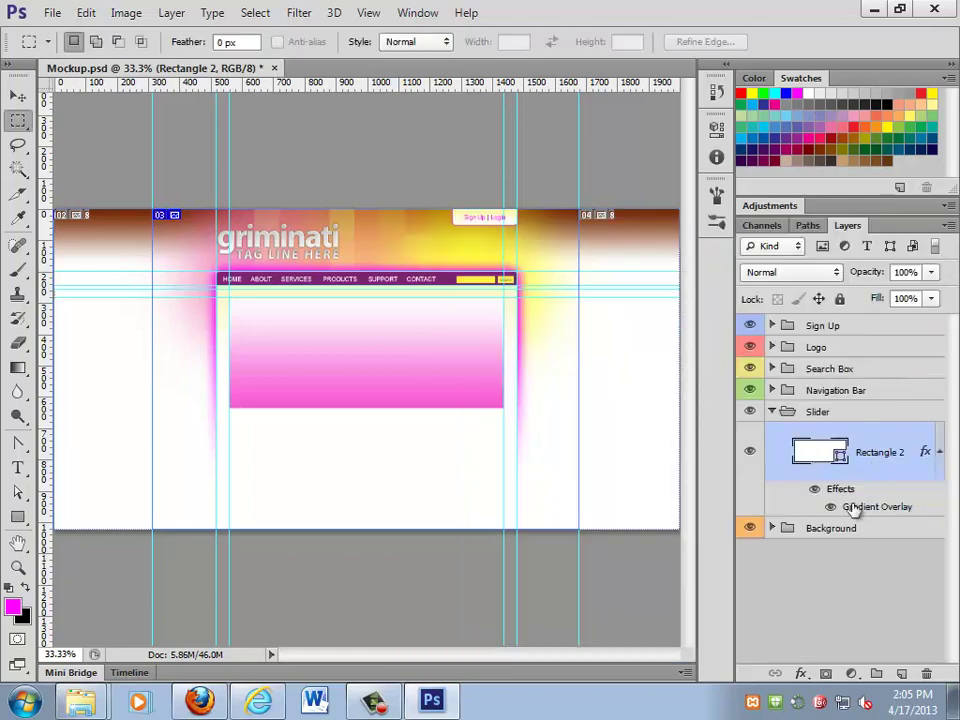
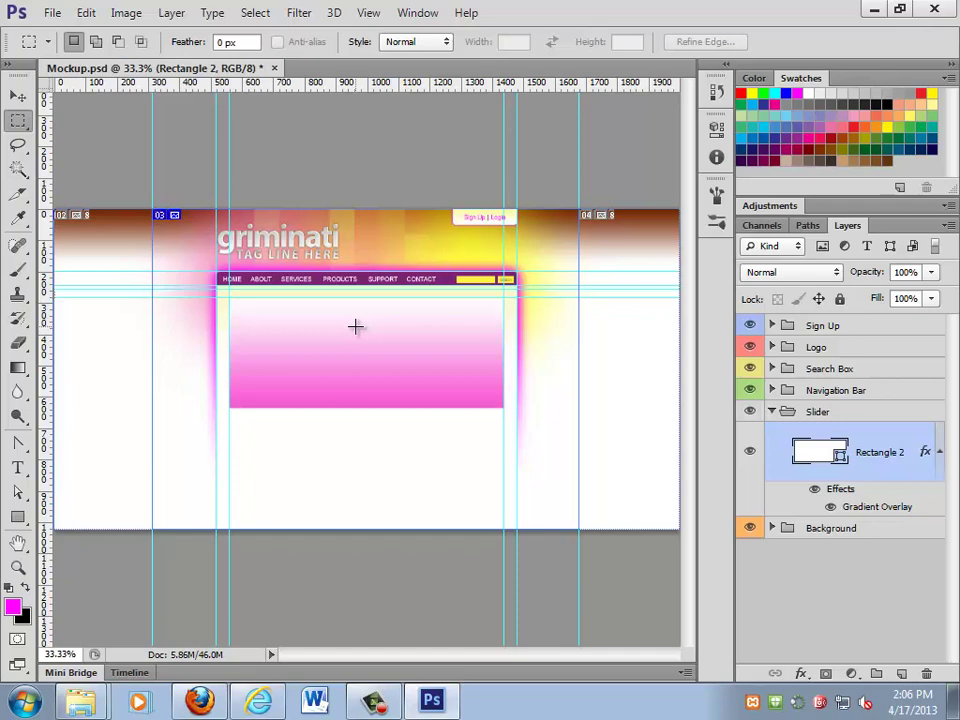
# - Screenshot the top of the Clean and Colorful Web Layout tutorial page in Firefox, then return to Photoshop
pyautogui.click(199, 700)
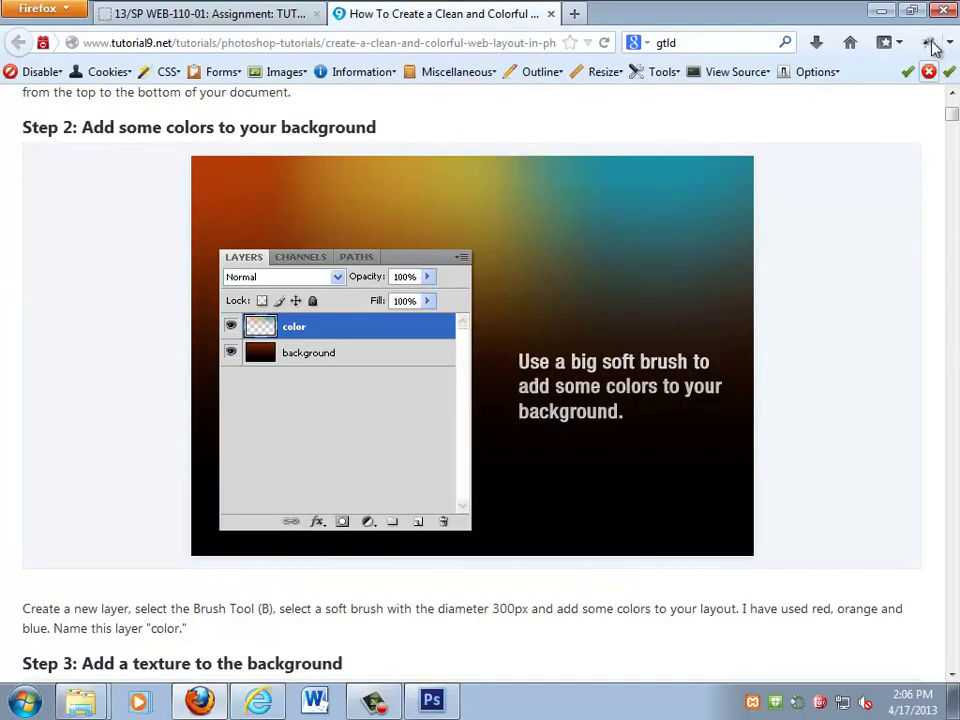
pyautogui.moveTo(953, 115); pyautogui.dragTo(953, 97)
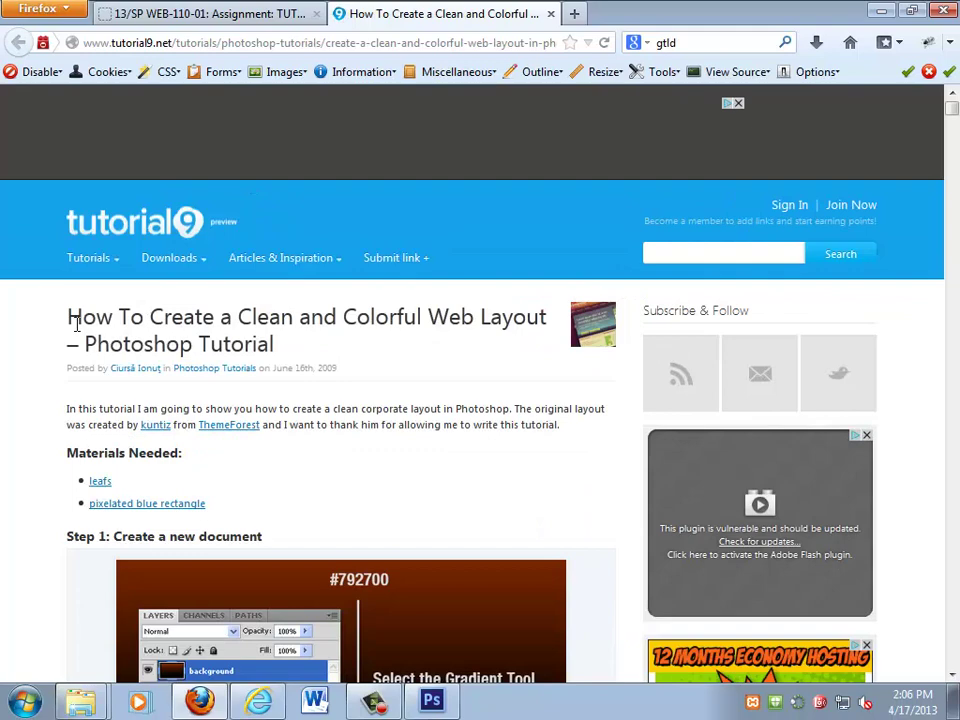
pyautogui.hotkey('alt', 'Tab')
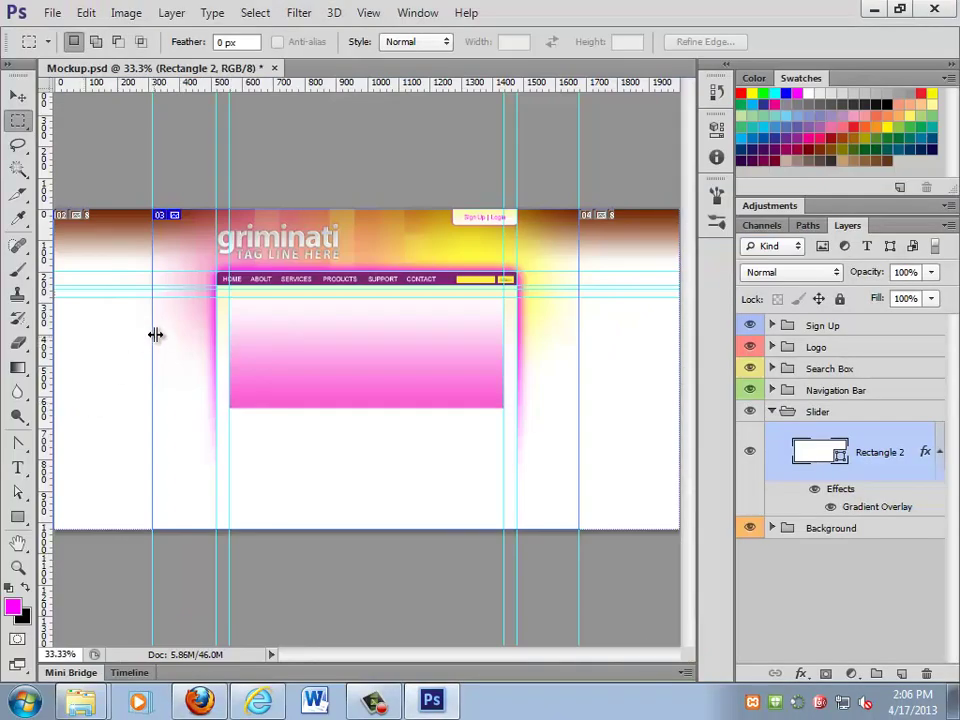
# - Paste the tutorial screenshot as Layer 3 and confirm its 1024 x 768 size in File > New
pyautogui.hotkey('ctrl', 'v')
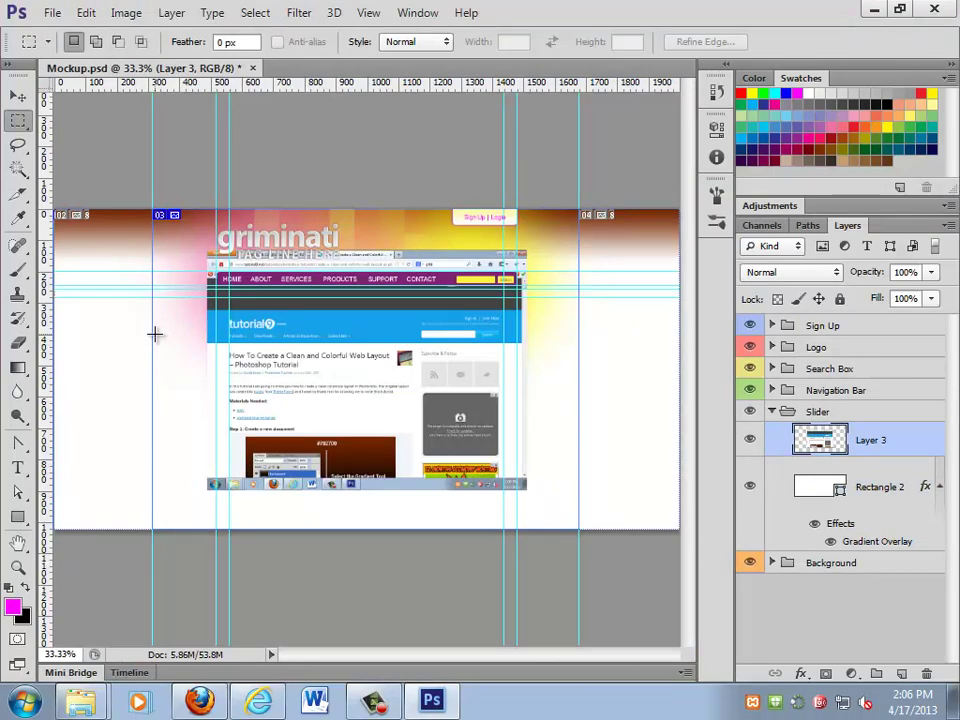
pyautogui.click(52, 13)
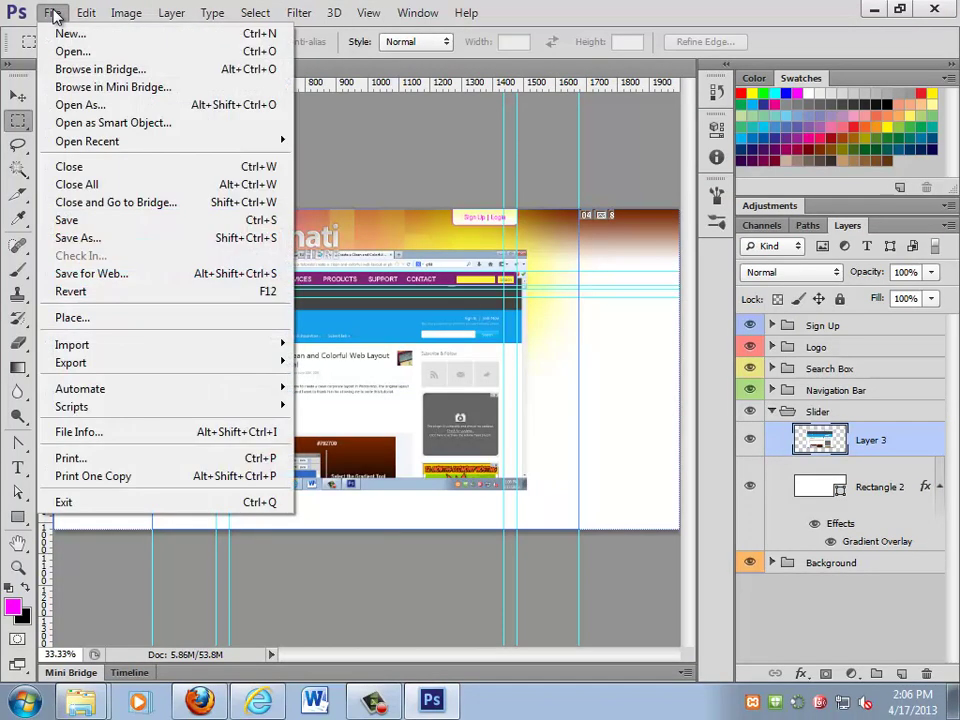
pyautogui.click(64, 33)
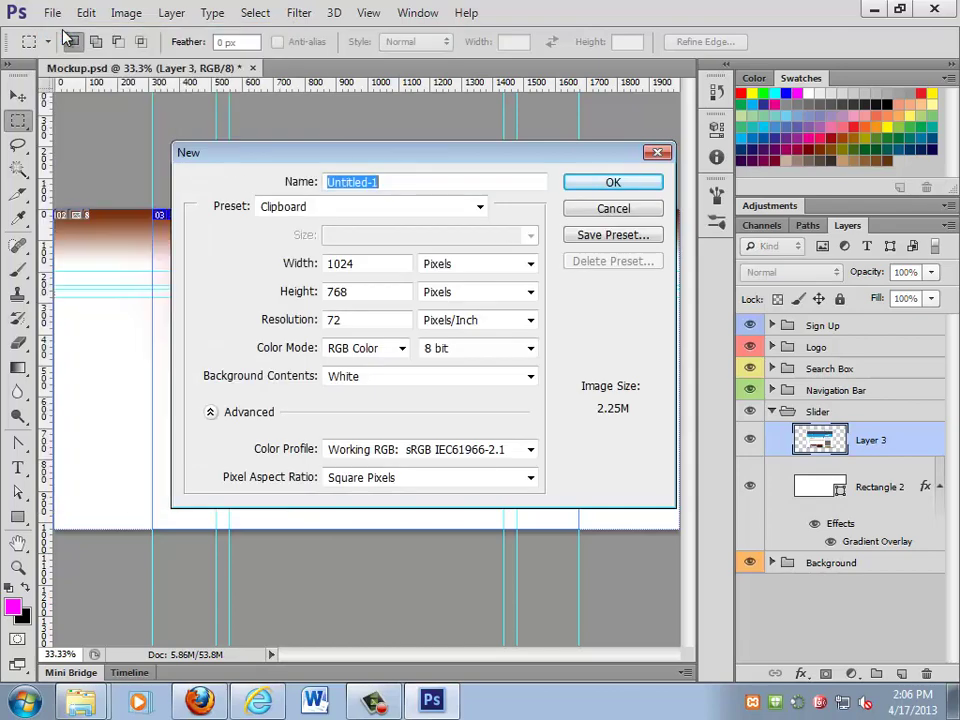
pyautogui.doubleClick(358, 263)
pyautogui.moveTo(349, 290); pyautogui.dragTo(316, 291)
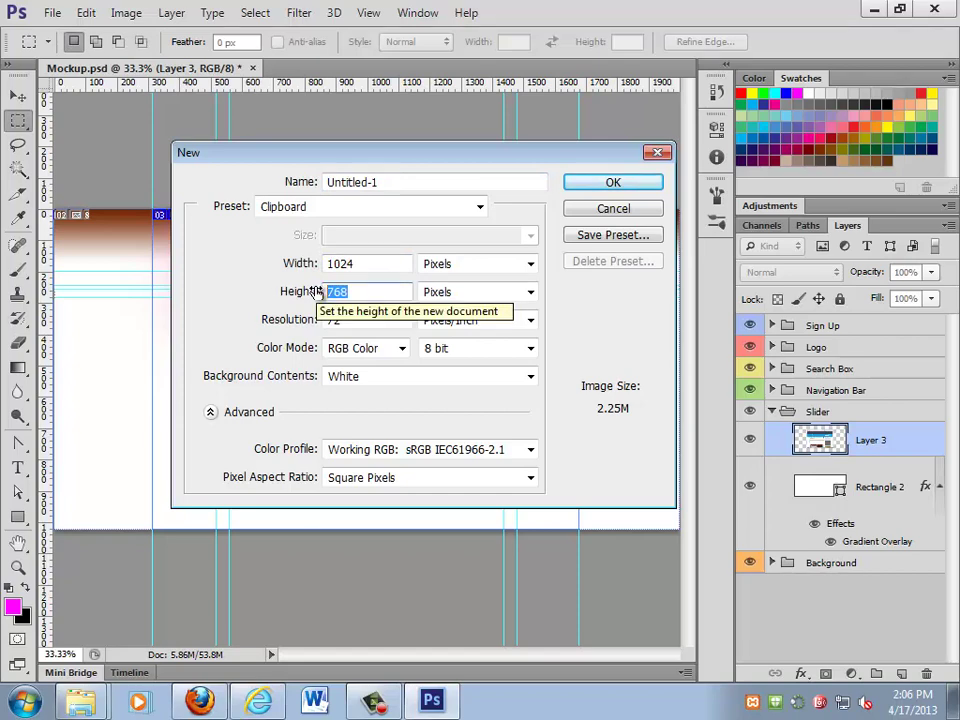
pyautogui.press('Escape')
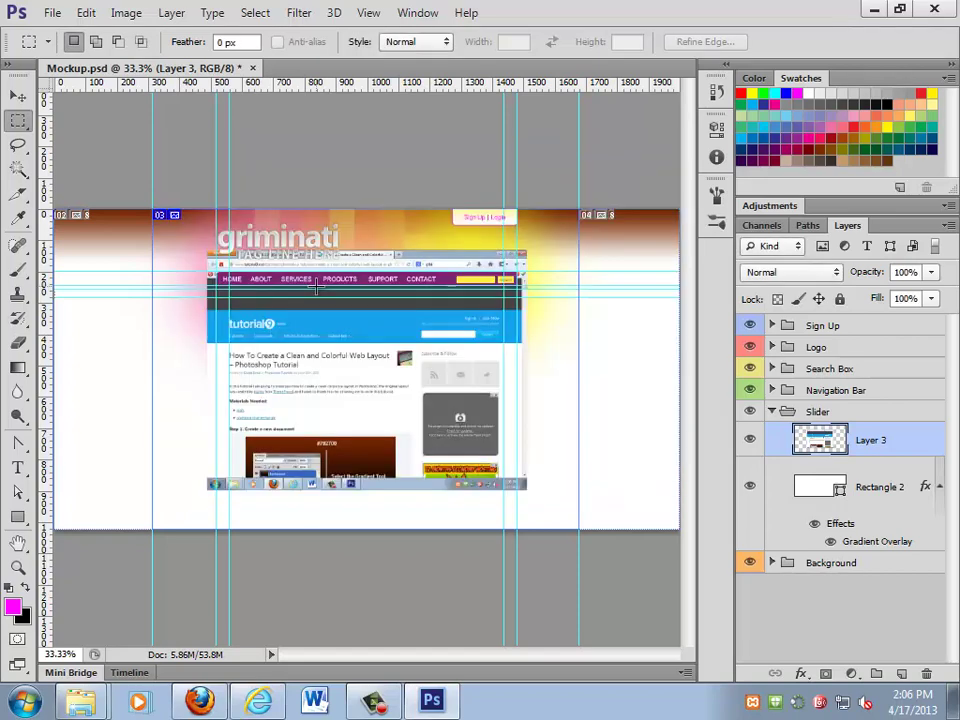
# - Convert Layer 3 to a smart object and scale it to about 34.5% onto the pink slider
pyautogui.rightClick(814, 445)
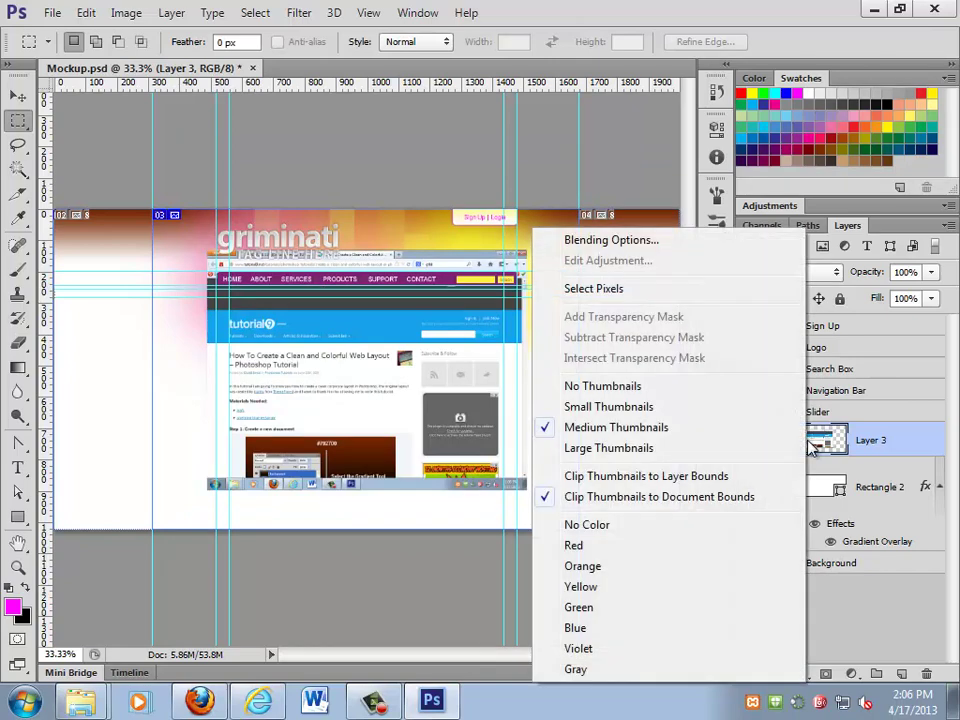
pyautogui.click(864, 446)
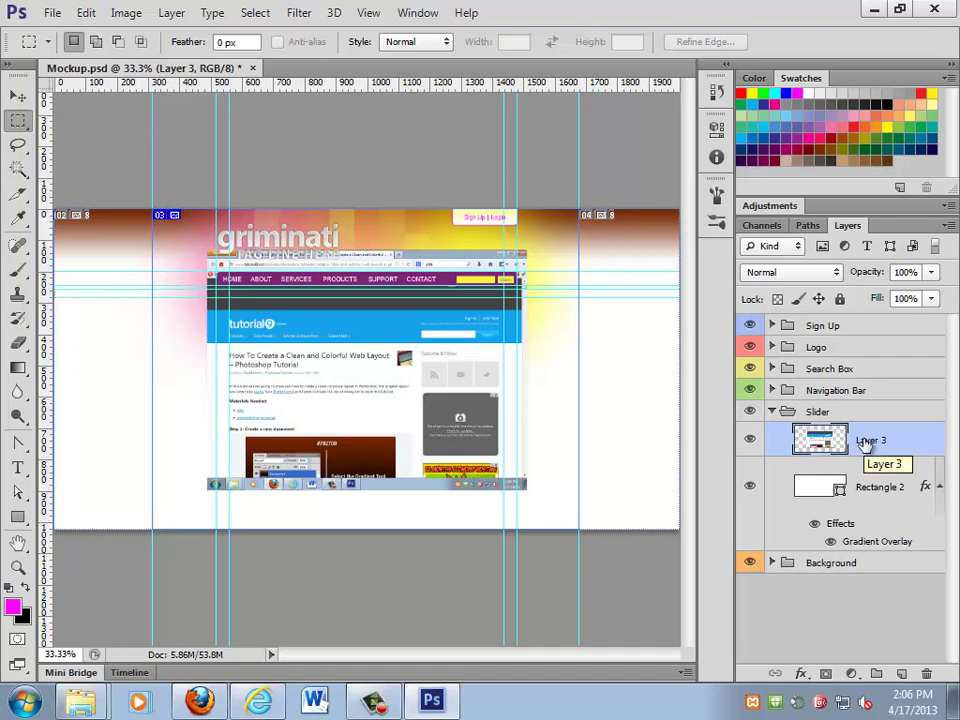
pyautogui.rightClick(864, 445)
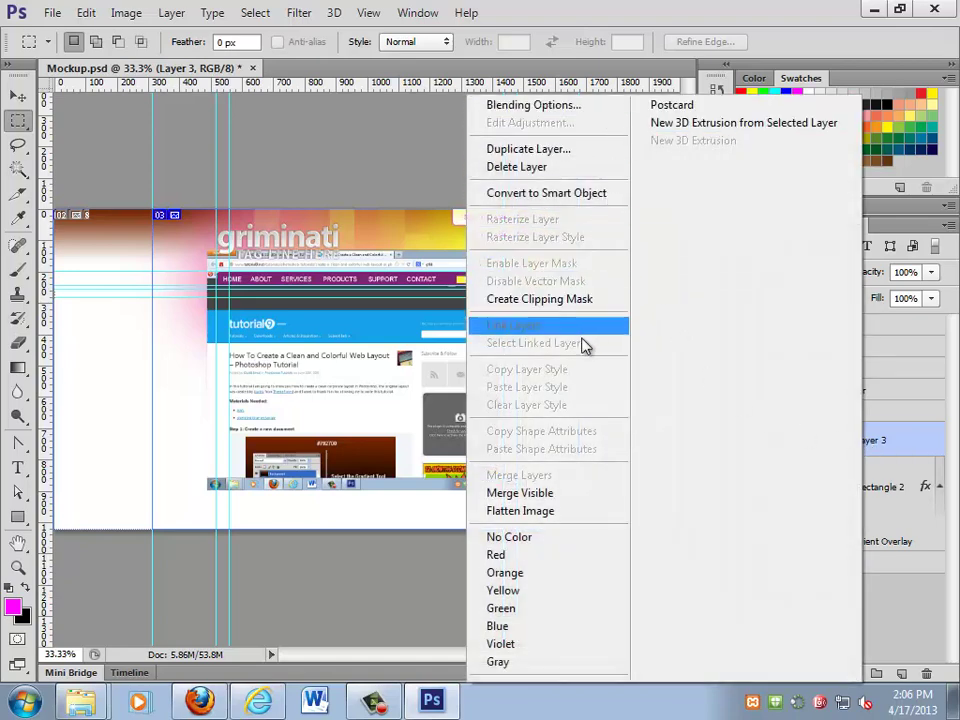
pyautogui.click(586, 199)
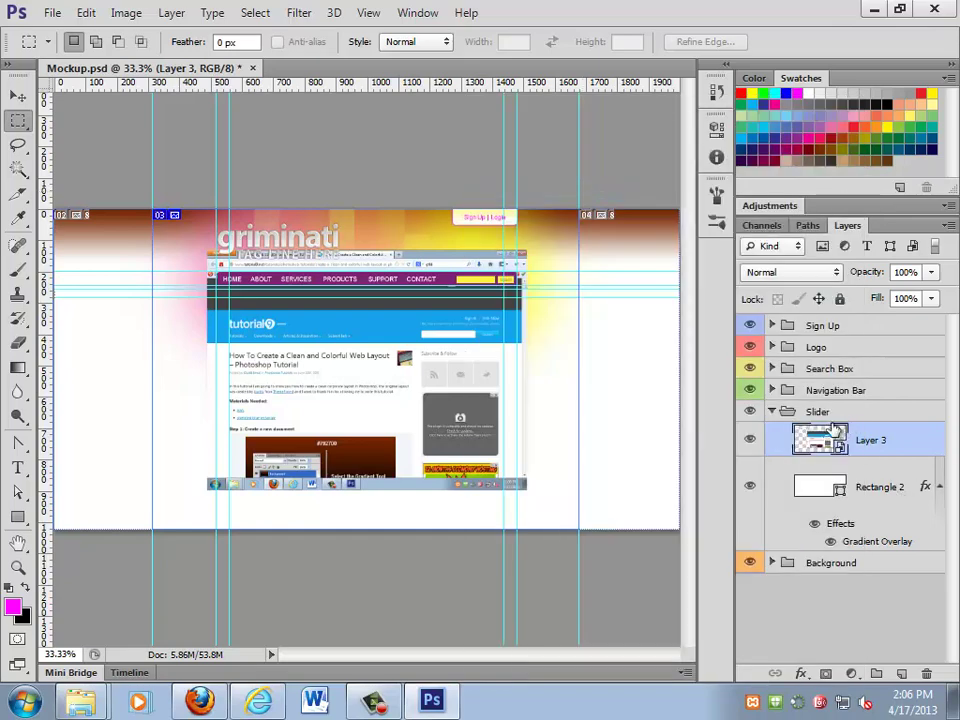
pyautogui.hotkey('ctrl', 't')
pyautogui.moveTo(531, 489); pyautogui.dragTo(469, 375)
pyautogui.moveTo(326, 301); pyautogui.dragTo(357, 318)
pyautogui.click(86, 12)
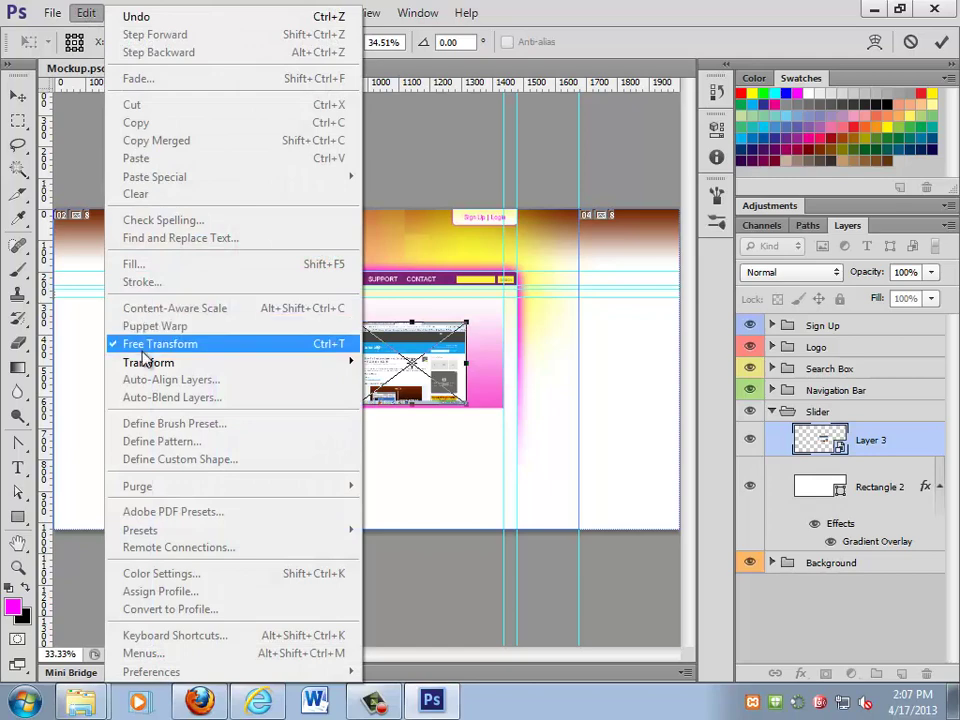
# - Skew the screenshot by raising its left edge and corners, then commit the perspective tilt
pyautogui.moveTo(236, 366)
pyautogui.click(443, 426)
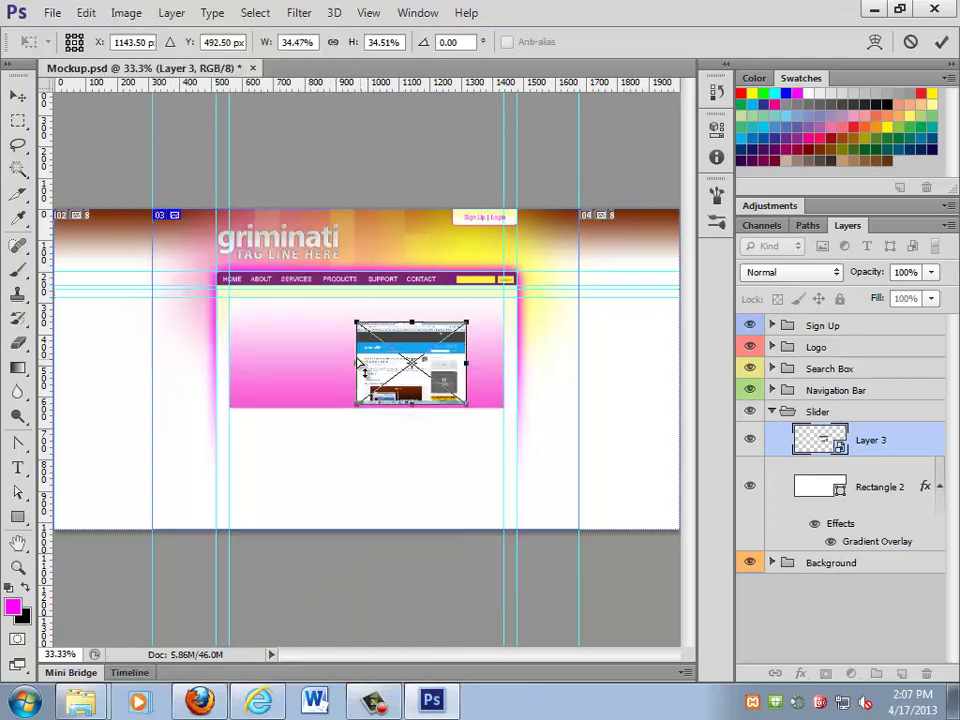
pyautogui.moveTo(357, 363); pyautogui.dragTo(360, 327)
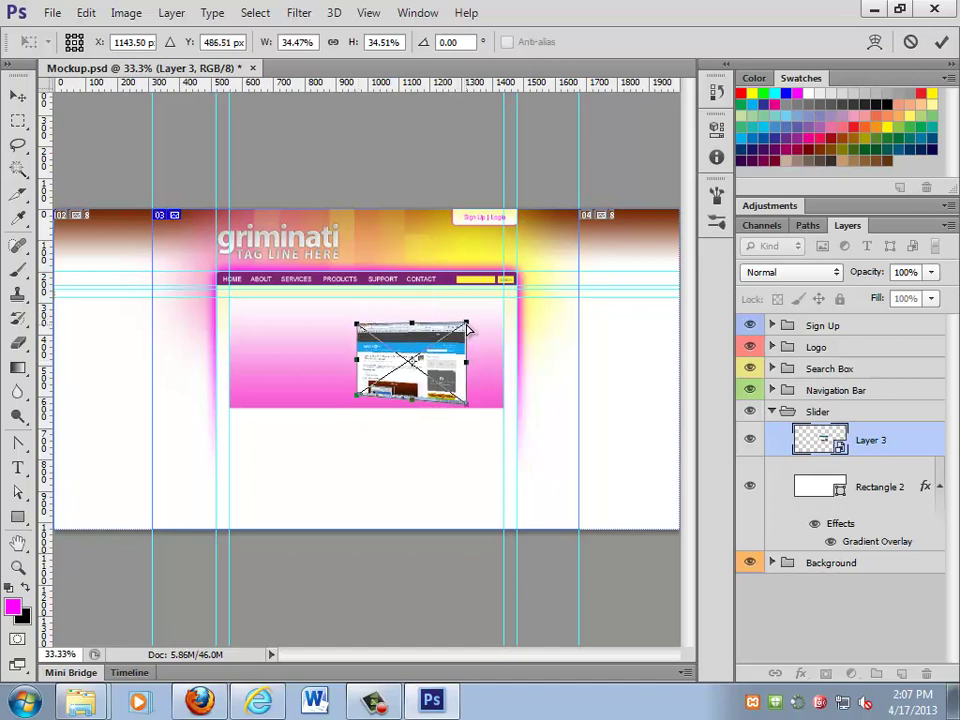
pyautogui.moveTo(467, 328); pyautogui.dragTo(467, 319)
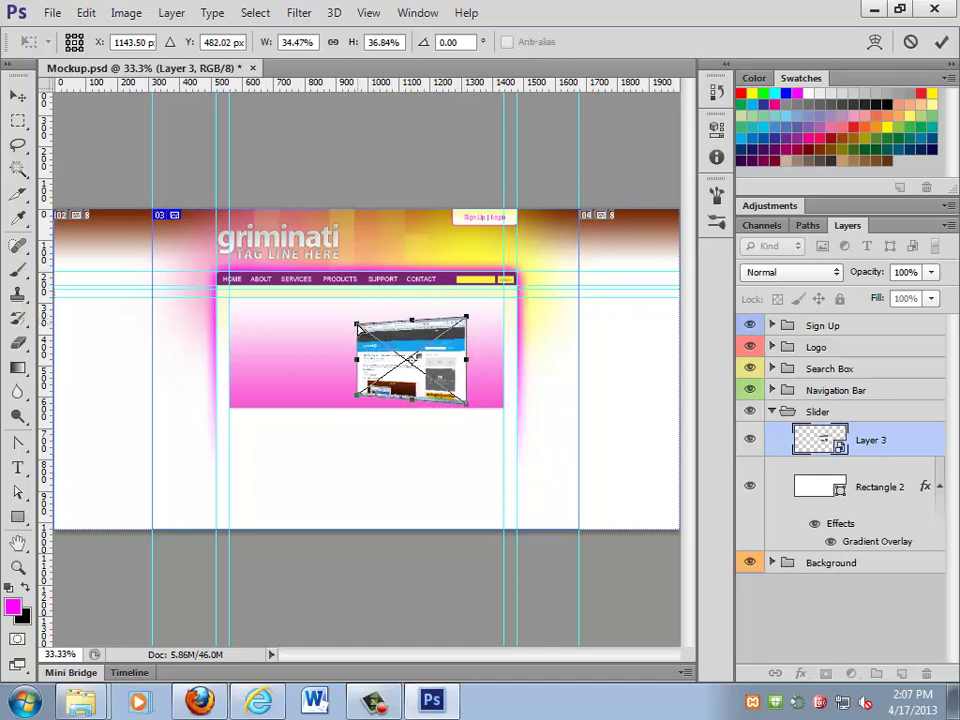
pyautogui.moveTo(357, 325); pyautogui.dragTo(360, 320)
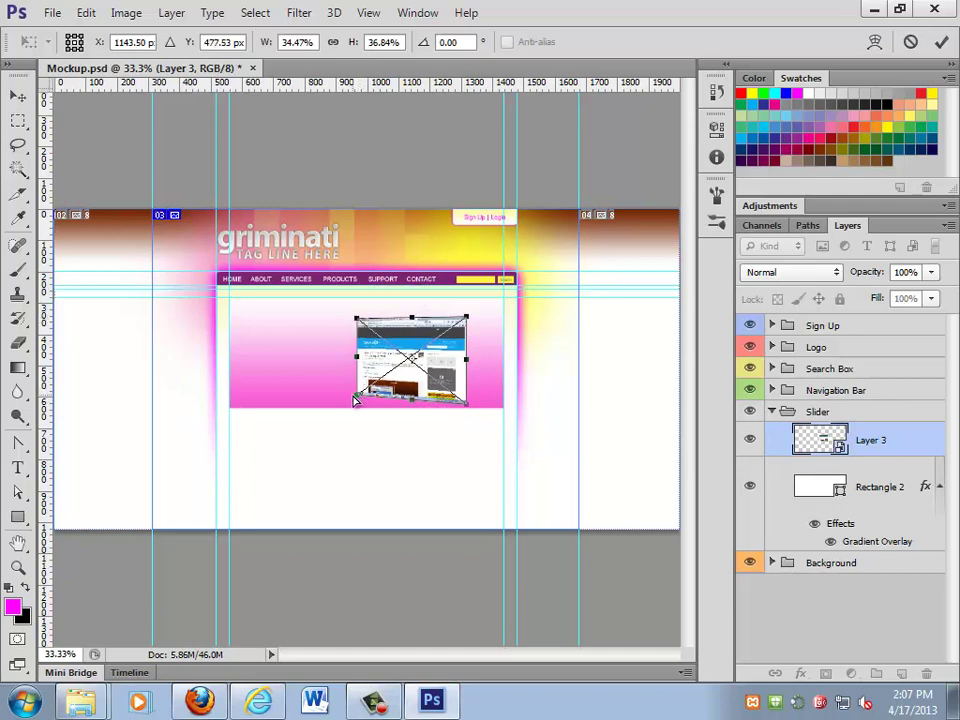
pyautogui.moveTo(357, 396); pyautogui.dragTo(357, 389)
pyautogui.press('Return')
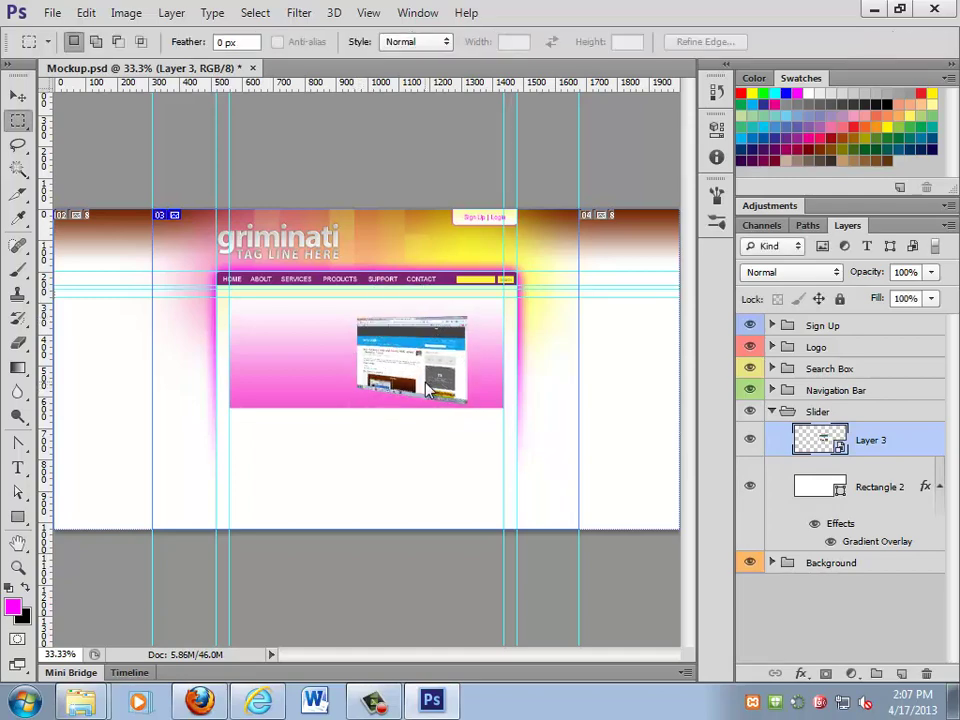
# - Zoom to 100% on the slider and nudge the screenshot up and left
pyautogui.doubleClick(18, 567)
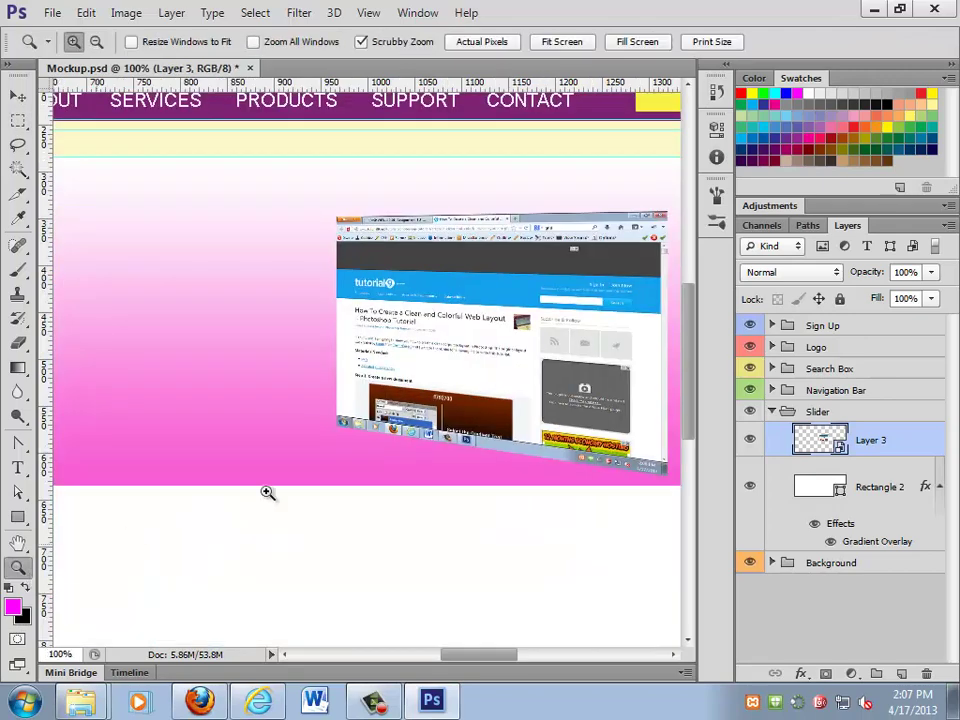
pyautogui.moveTo(544, 424); pyautogui.dragTo(499, 418)
pyautogui.press('v')
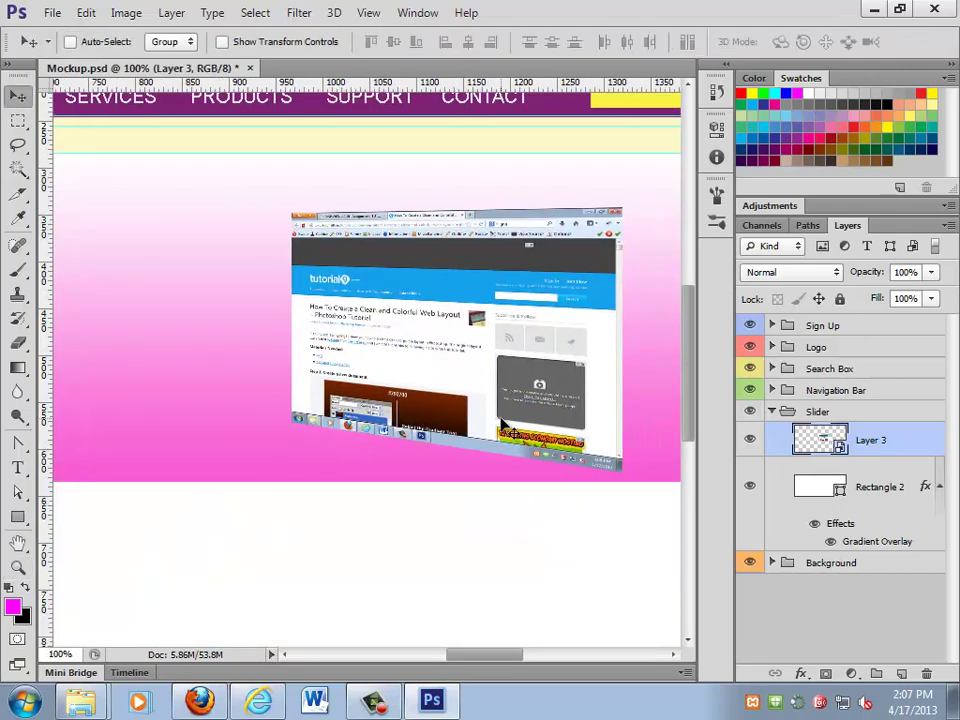
pyautogui.press('Up')
pyautogui.press('Up')
pyautogui.press('Up')
pyautogui.press('Up')
pyautogui.press('Up')
pyautogui.press('Up')
pyautogui.press('Up')
pyautogui.press('Up')
pyautogui.press('Up')
pyautogui.press('Up')
pyautogui.press('Up')
pyautogui.press('Up')
pyautogui.press('Up')
pyautogui.press('Up')
pyautogui.press('Up')
pyautogui.press('Up')
pyautogui.press('Up')
pyautogui.press('Up')
pyautogui.press('Up')
pyautogui.press('Up')
pyautogui.press('Left')
pyautogui.press('Left')
pyautogui.press('Left')
pyautogui.press('Left')
pyautogui.press('Left')
pyautogui.press('Left')
pyautogui.press('Left')
pyautogui.press('Left')
pyautogui.press('Left')
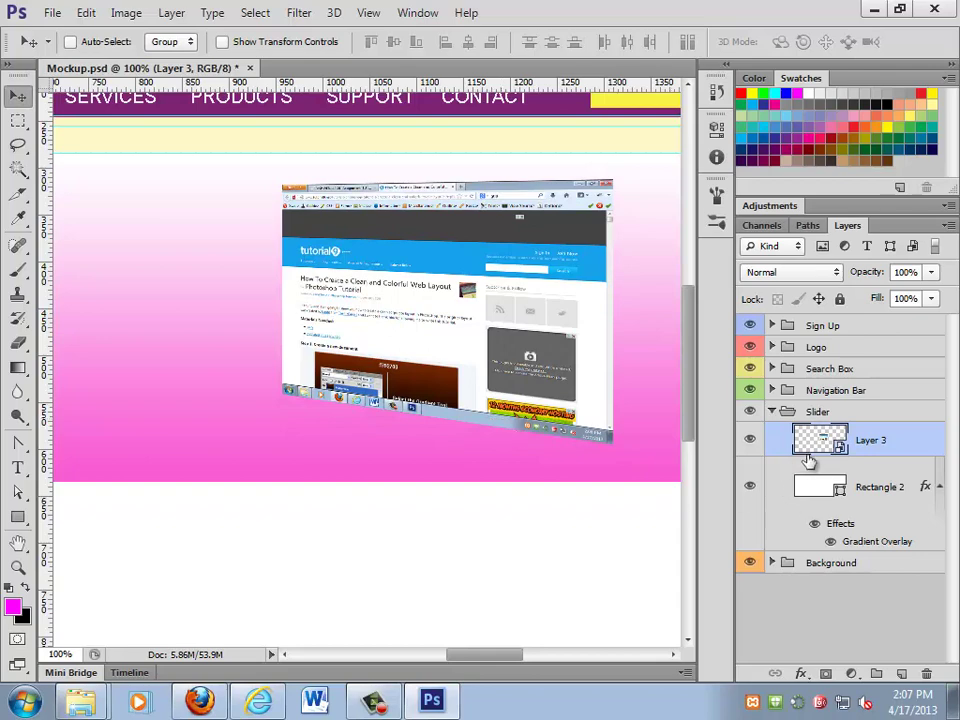
# - Duplicate the screenshot layer, move the copy below the original and flip it vertically
pyautogui.moveTo(820, 447); pyautogui.dragTo(903, 675)
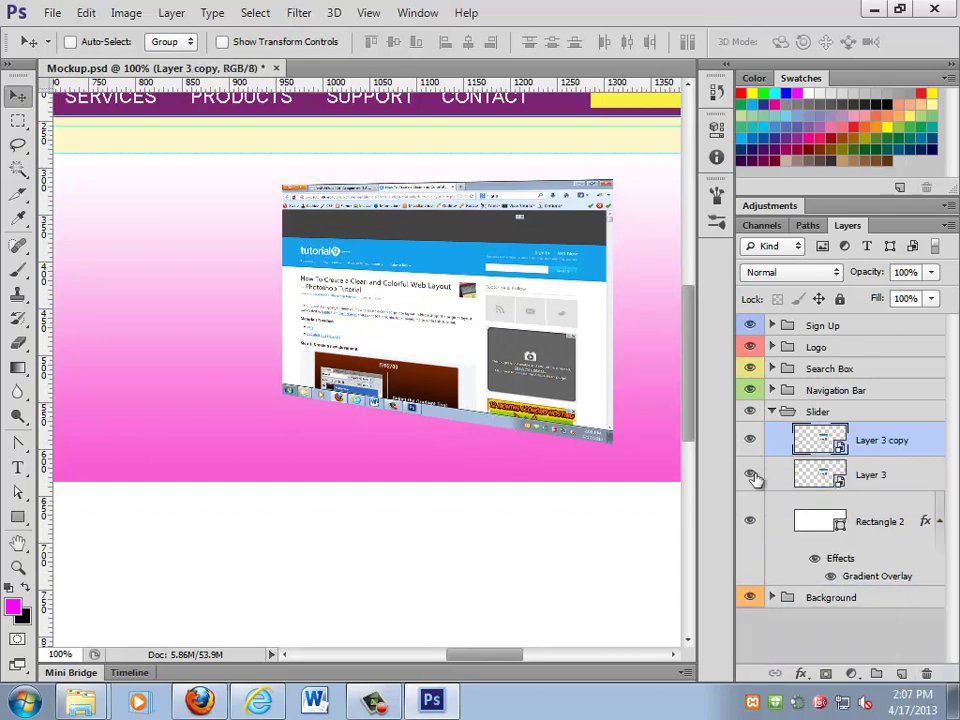
pyautogui.moveTo(510, 296); pyautogui.dragTo(521, 503)
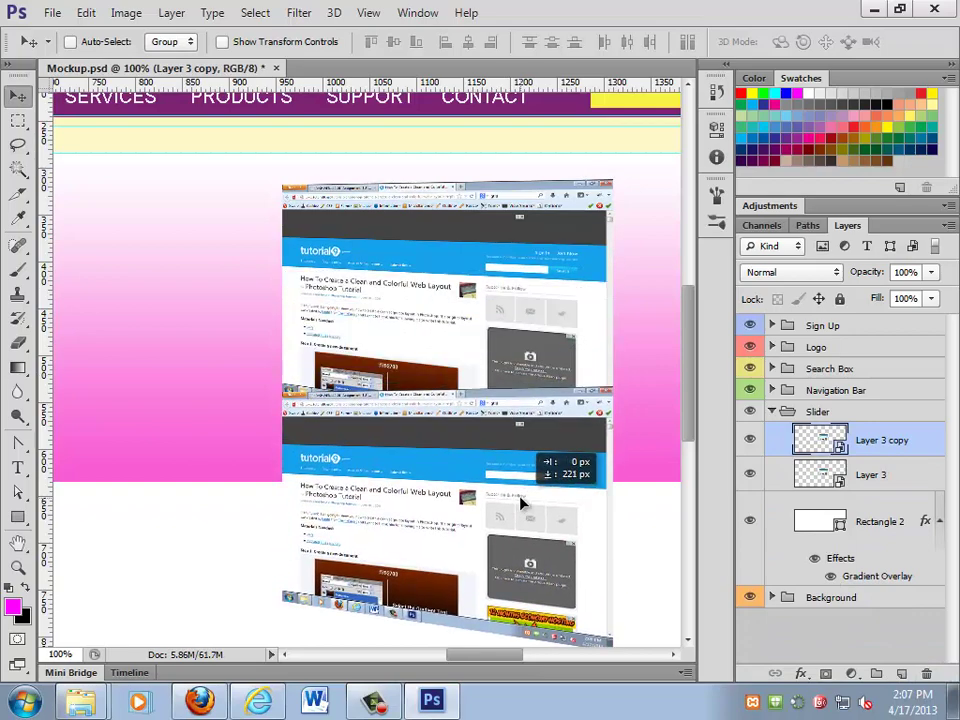
pyautogui.click(86, 13)
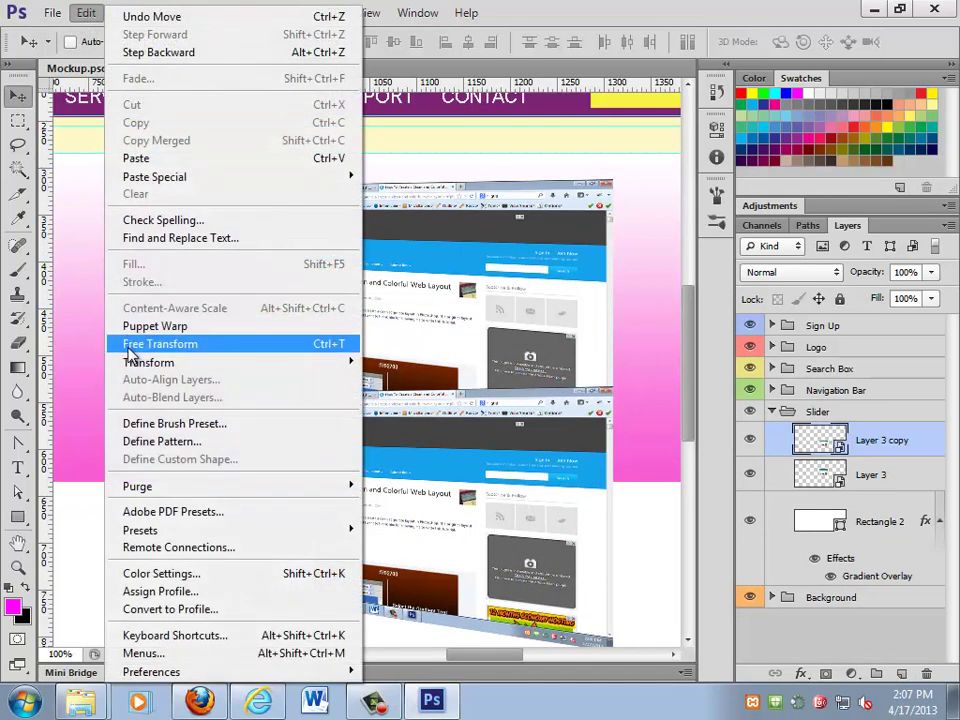
pyautogui.moveTo(250, 362)
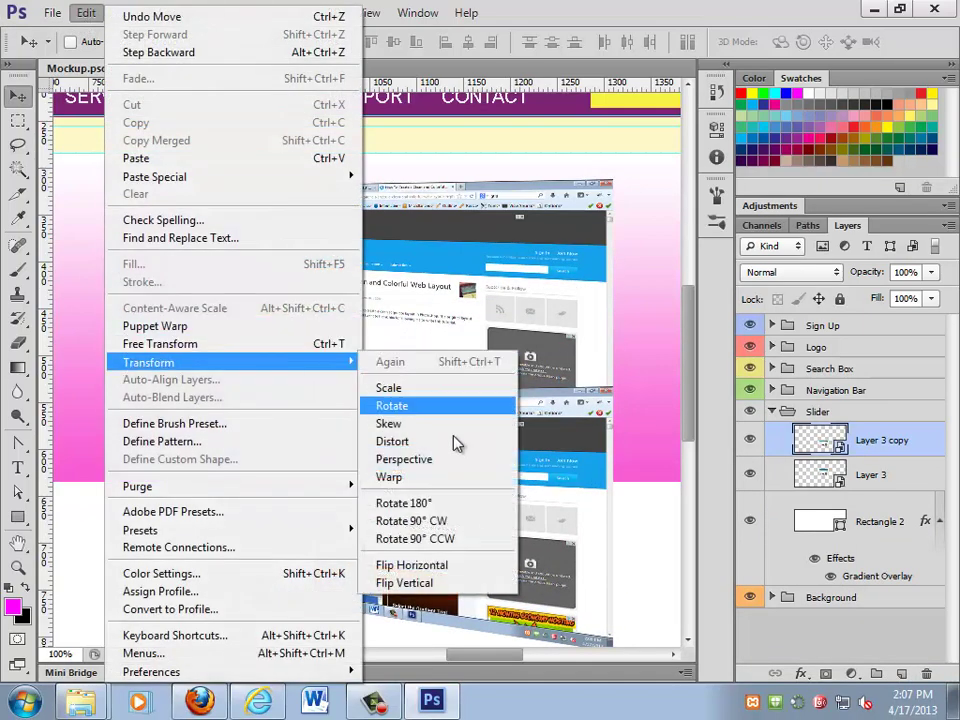
pyautogui.click(446, 583)
pyautogui.moveTo(539, 447); pyautogui.dragTo(540, 498)
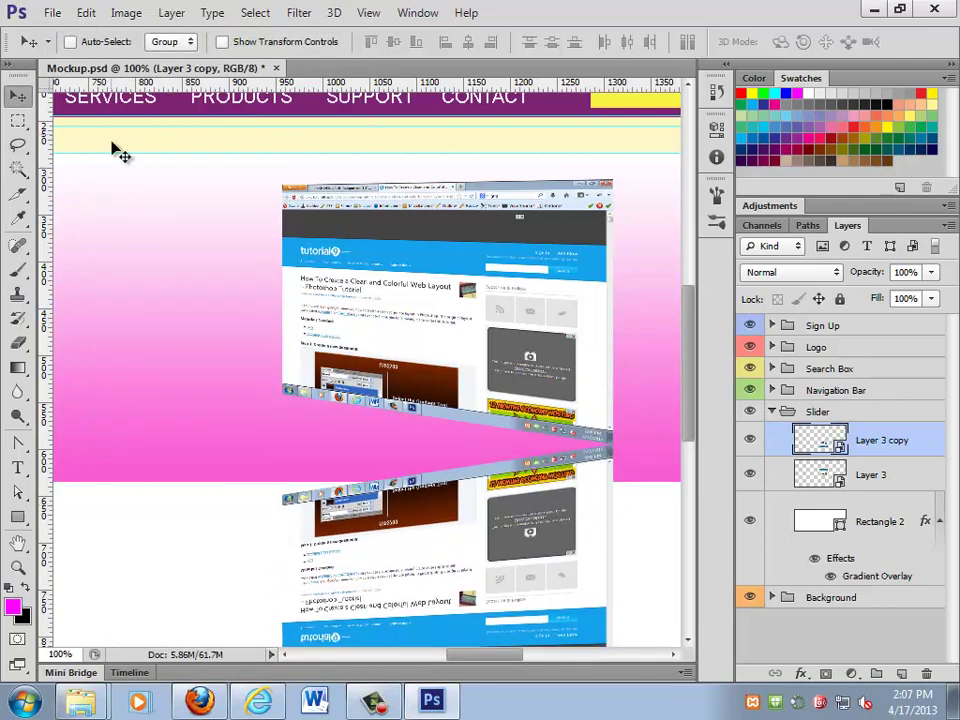
# - Skew the flipped copy so it follows the screenshot's angle
pyautogui.click(86, 12)
pyautogui.moveTo(148, 365)
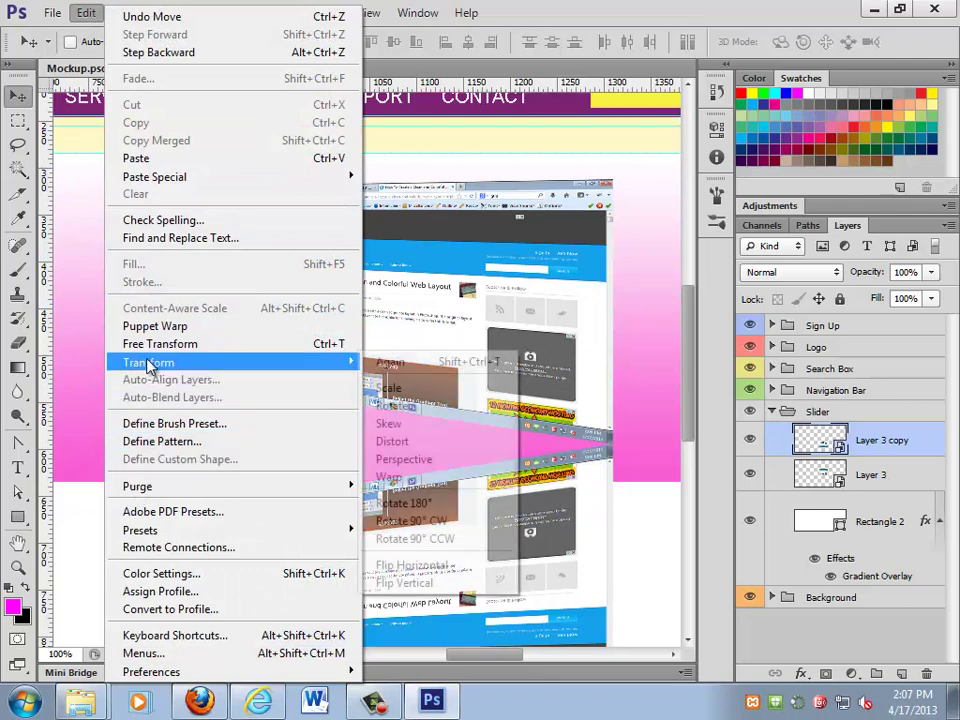
pyautogui.click(392, 423)
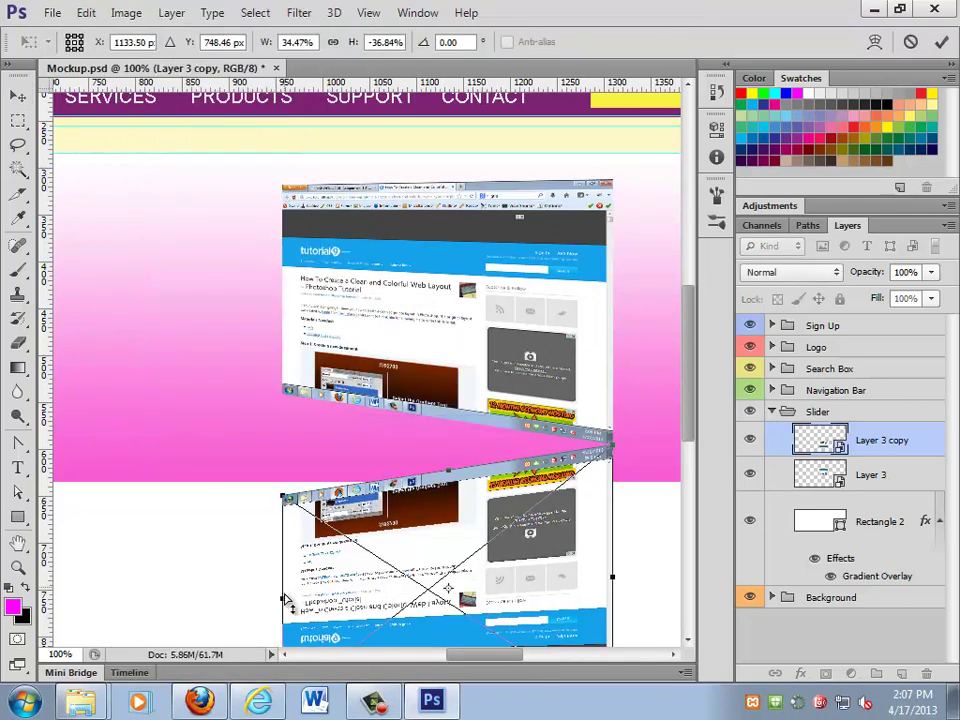
pyautogui.moveTo(285, 600); pyautogui.dragTo(284, 503)
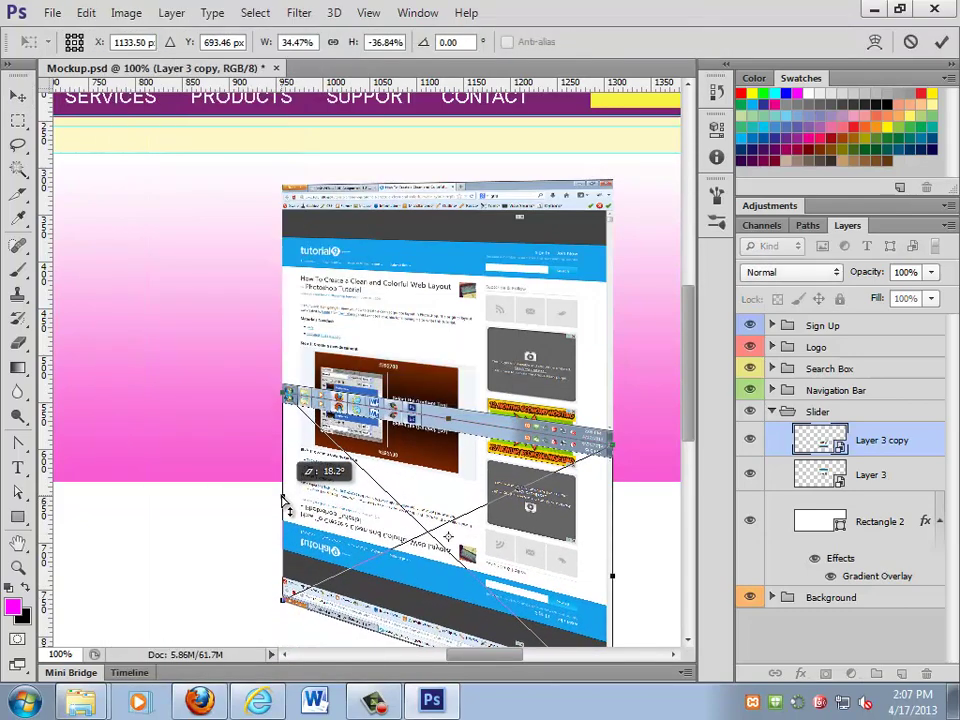
pyautogui.press('Return')
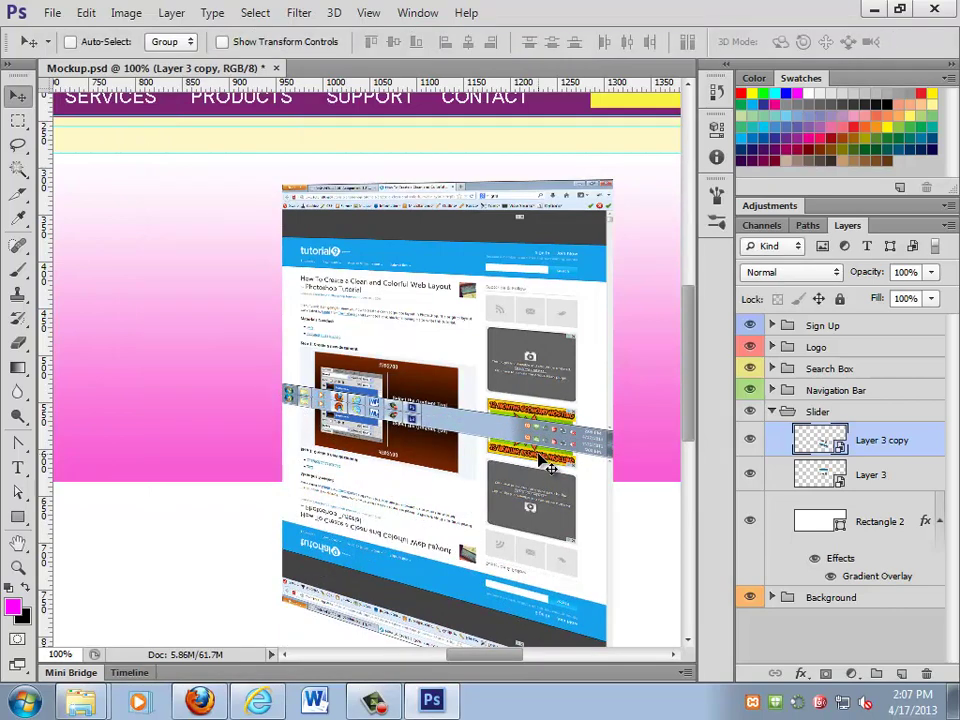
# - Place Layer 3 copy beneath Layer 3 and lower its opacity to 16%
pyautogui.moveTo(881, 454); pyautogui.dragTo(884, 503)
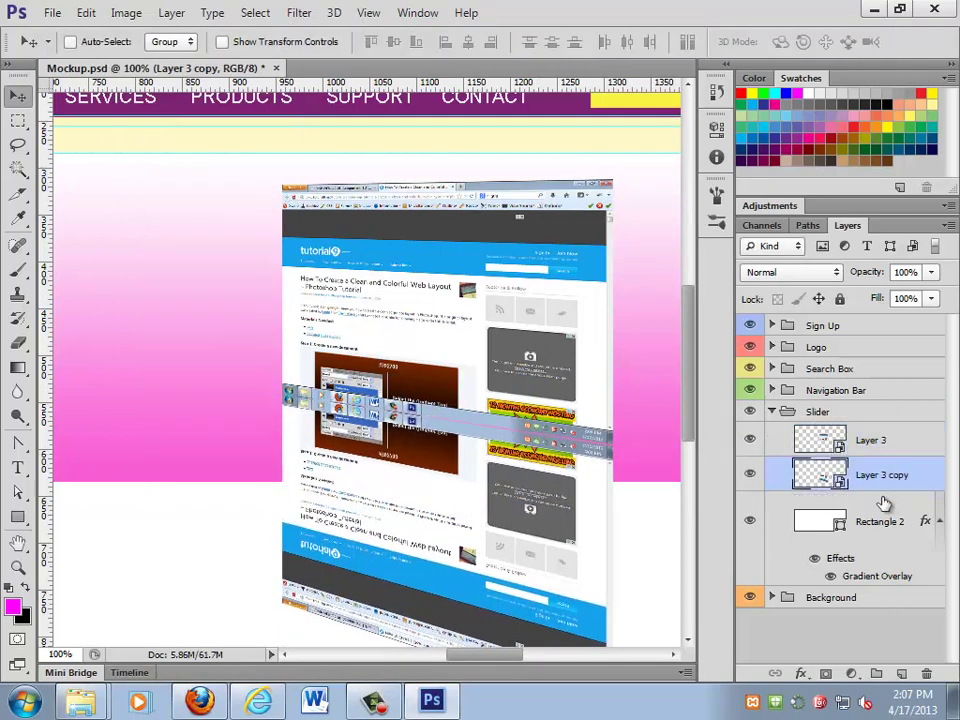
pyautogui.click(930, 272)
pyautogui.moveTo(931, 293); pyautogui.dragTo(852, 300)
pyautogui.click(893, 476)
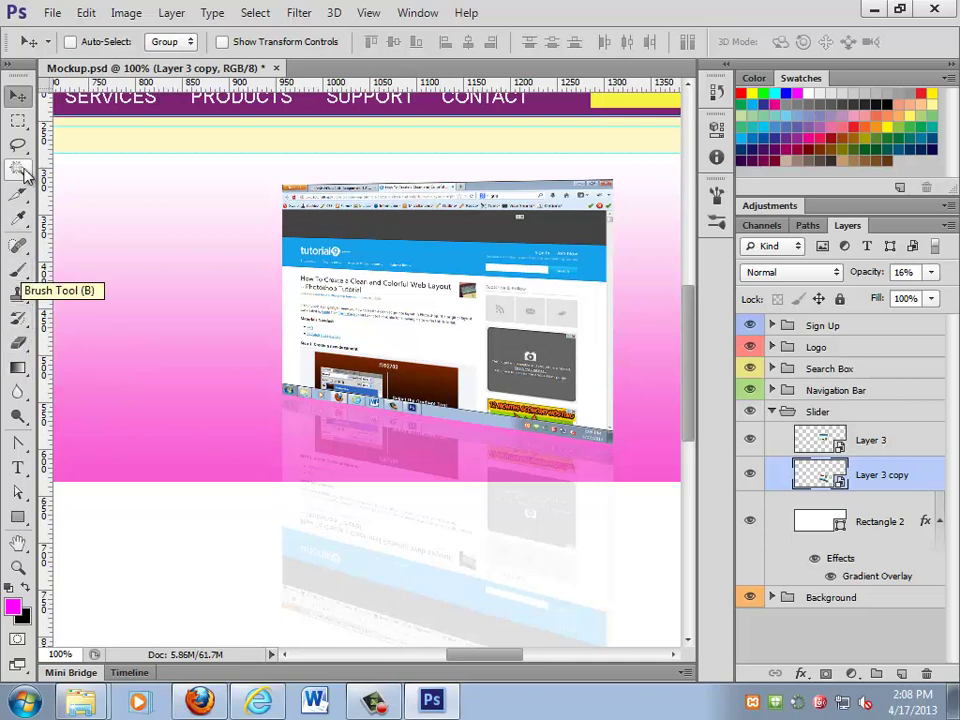
# - Add a layer mask to the reflection layer, Layer 3 copy
pyautogui.click(18, 343)
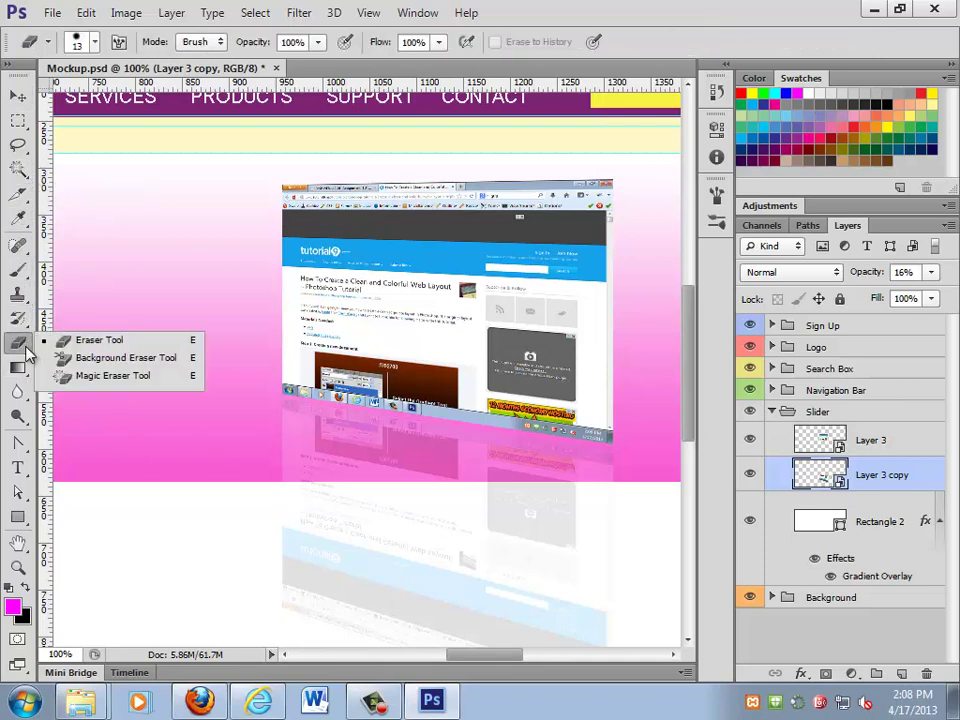
pyautogui.click(84, 348)
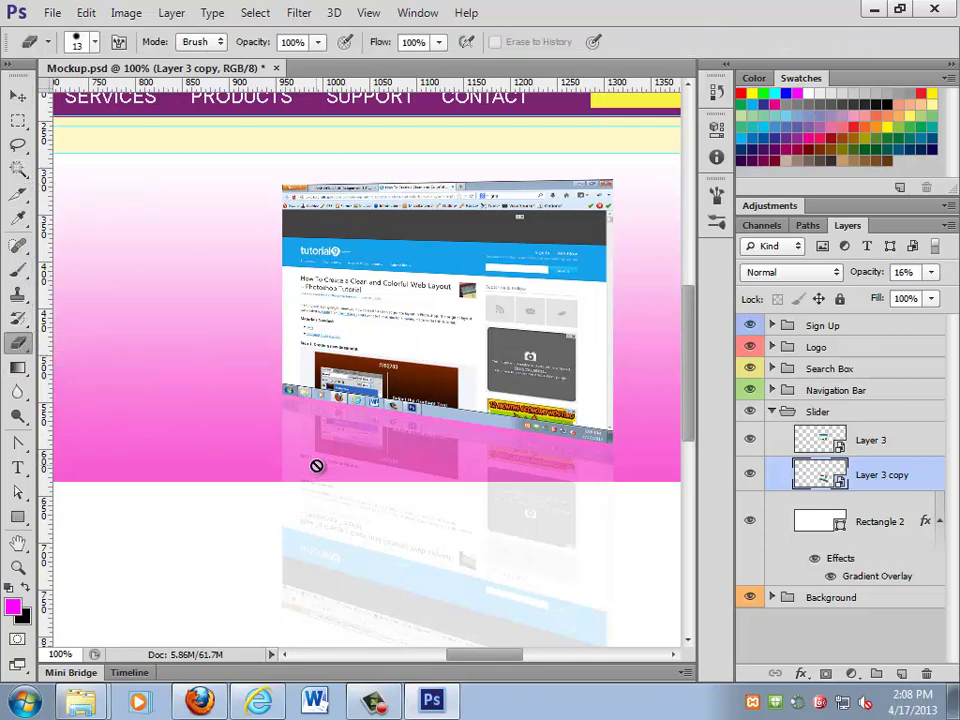
pyautogui.click(826, 674)
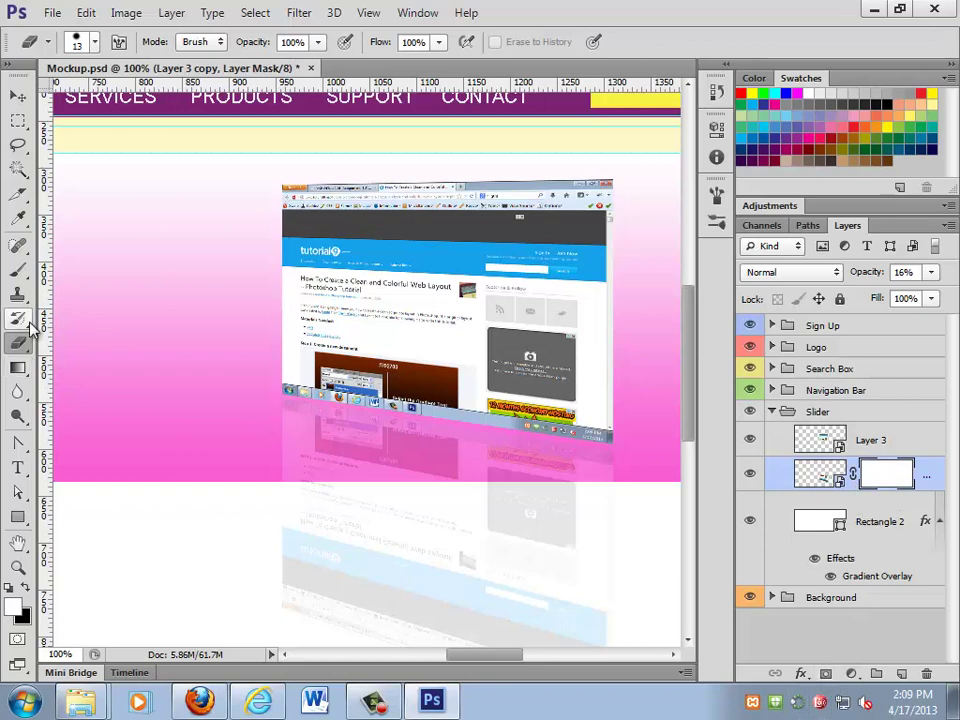
# - Paint black and white on the mask to hide the reflection's lower part, with opacity at 49%
pyautogui.click(18, 268)
pyautogui.press('x')
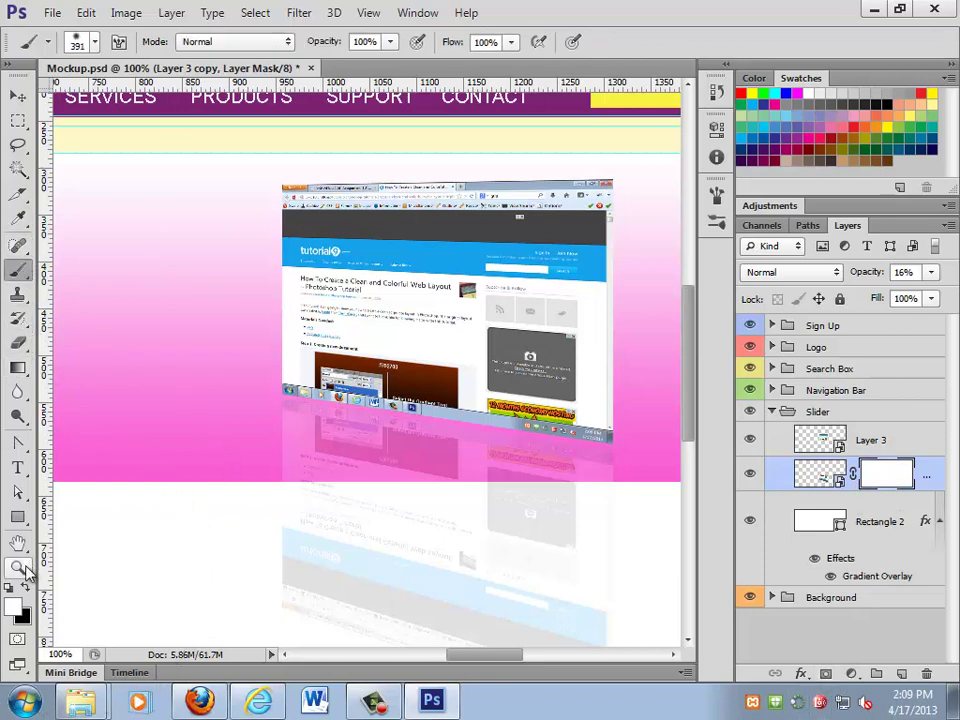
pyautogui.moveTo(257, 407)
pyautogui.mouseDown()
pyautogui.moveTo(341, 415)
pyautogui.moveTo(391, 464)
pyautogui.moveTo(491, 519)
pyautogui.moveTo(568, 520)
pyautogui.moveTo(581, 478)
pyautogui.mouseUp()
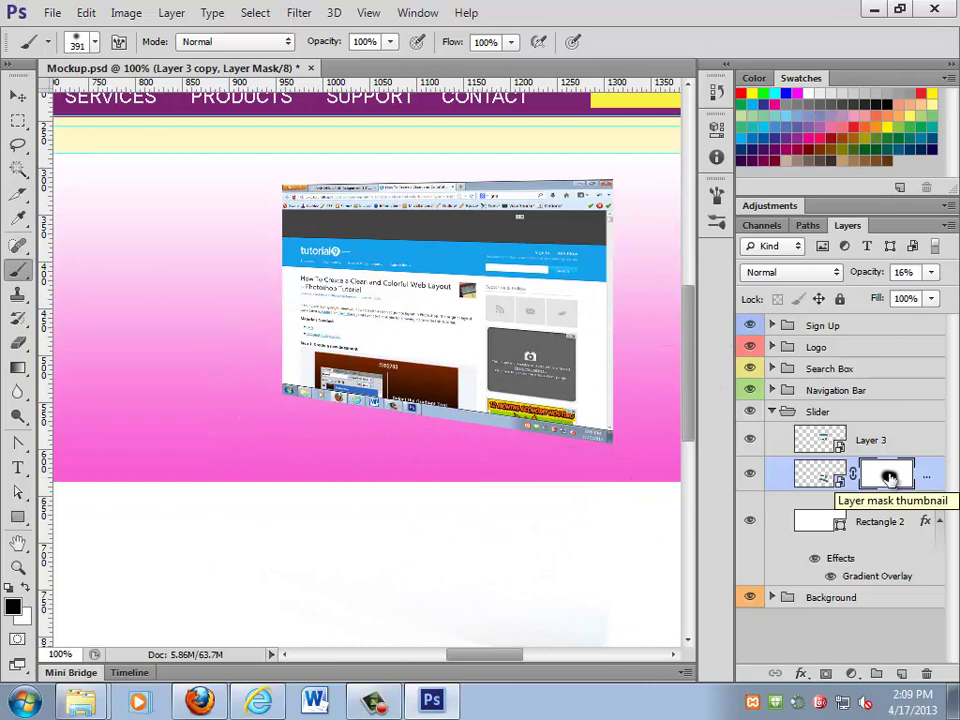
pyautogui.press('x')
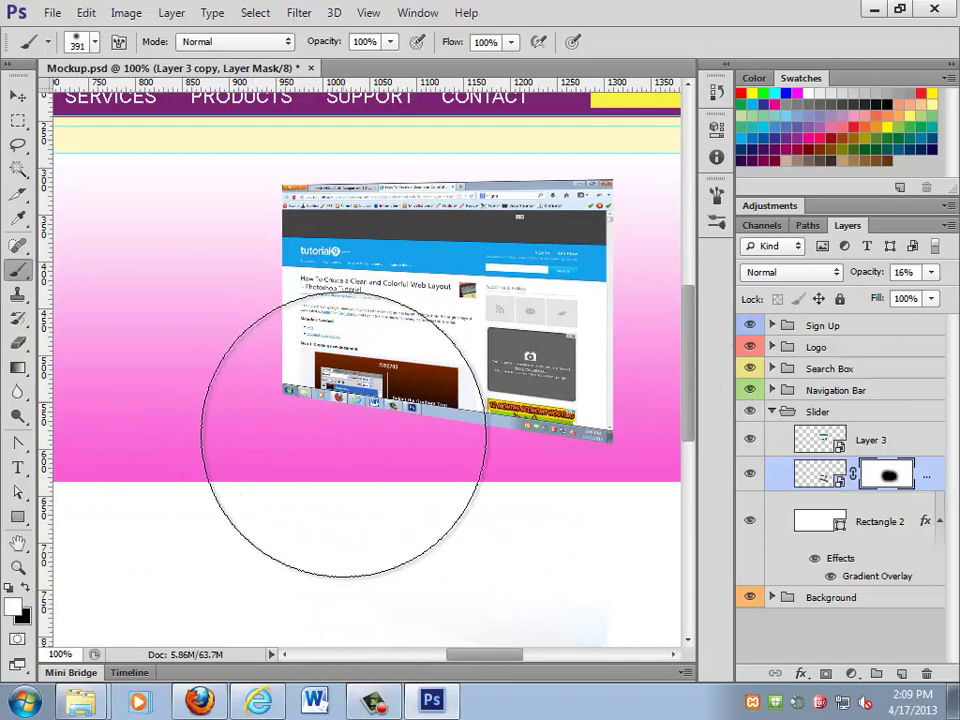
pyautogui.moveTo(354, 450)
pyautogui.mouseDown()
pyautogui.moveTo(545, 515)
pyautogui.moveTo(543, 528)
pyautogui.moveTo(372, 558)
pyautogui.moveTo(287, 478)
pyautogui.moveTo(284, 528)
pyautogui.moveTo(461, 450)
pyautogui.moveTo(447, 572)
pyautogui.moveTo(336, 510)
pyautogui.mouseUp()
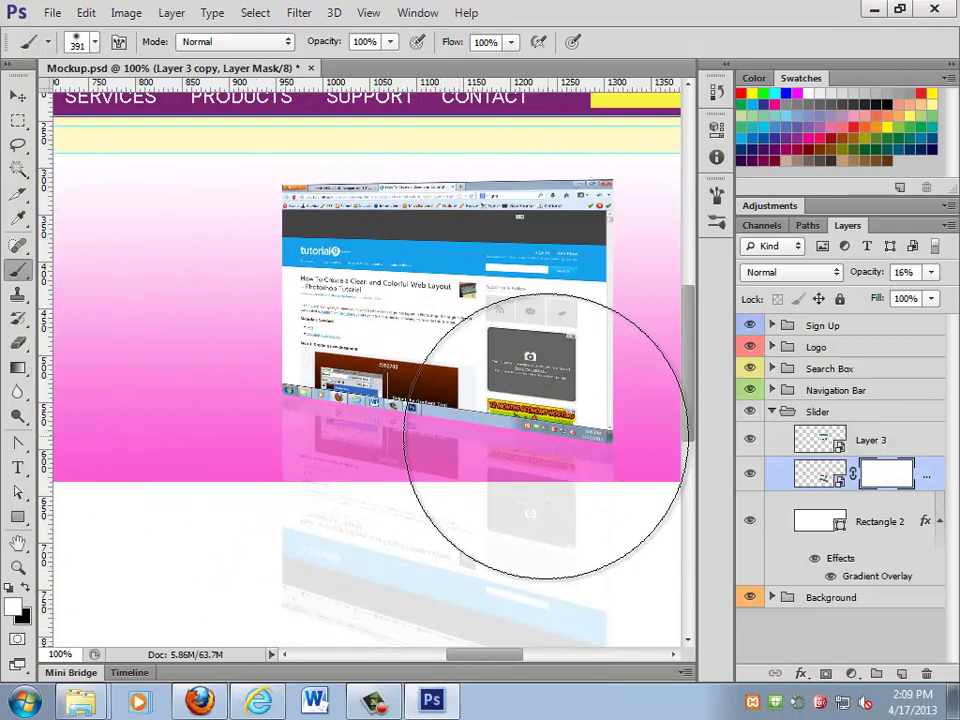
pyautogui.press('x')
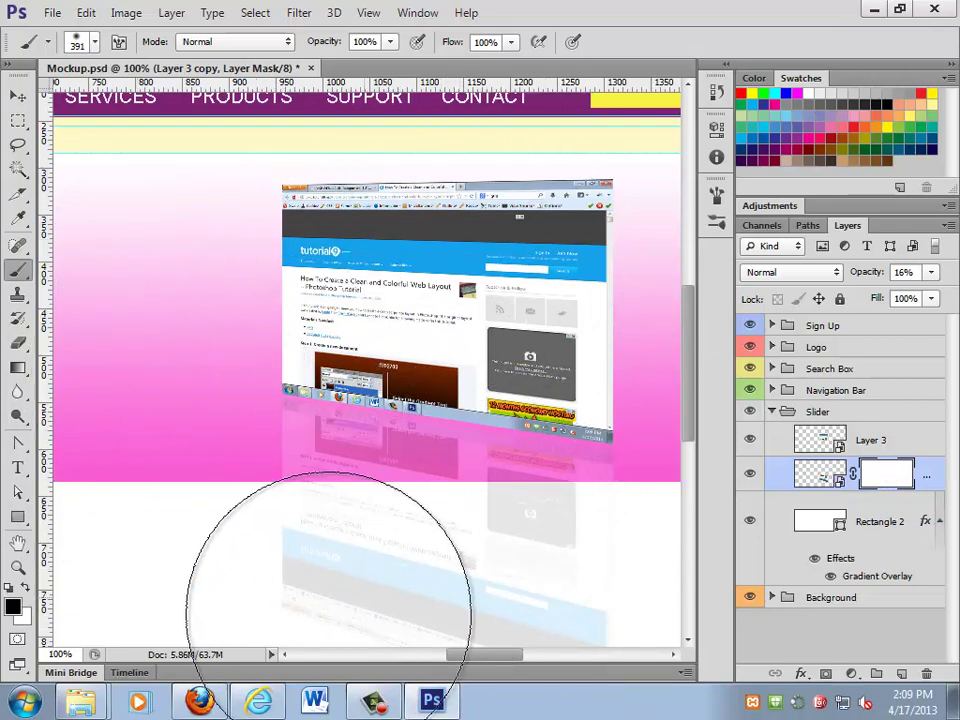
pyautogui.moveTo(343, 606)
pyautogui.mouseDown()
pyautogui.moveTo(322, 598)
pyautogui.moveTo(330, 625)
pyautogui.moveTo(613, 665)
pyautogui.moveTo(536, 643)
pyautogui.moveTo(325, 612)
pyautogui.mouseUp()
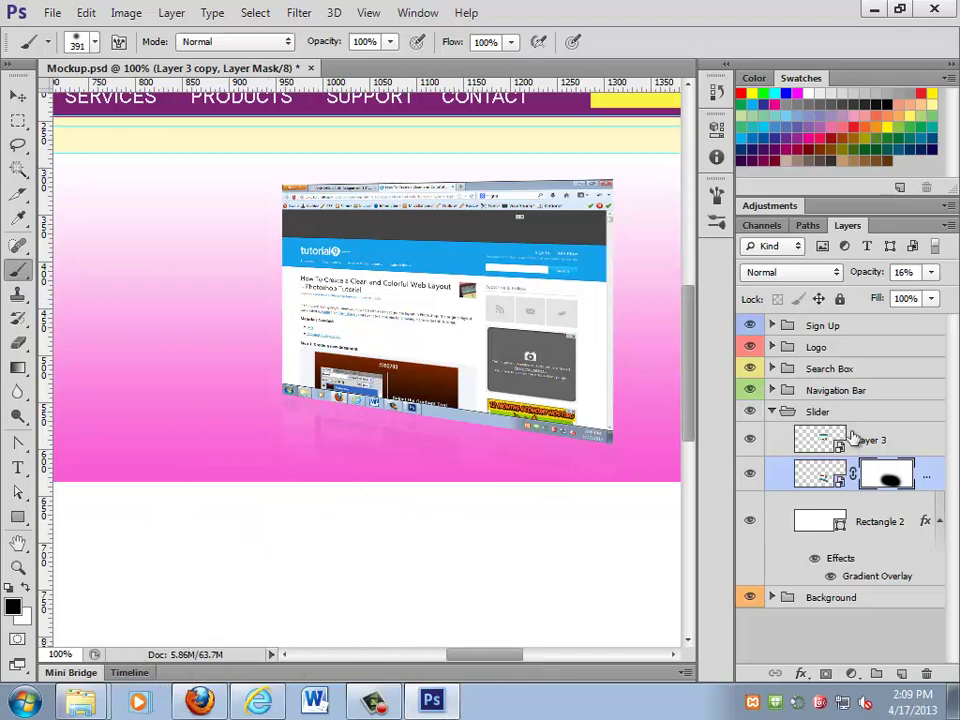
pyautogui.click(931, 272)
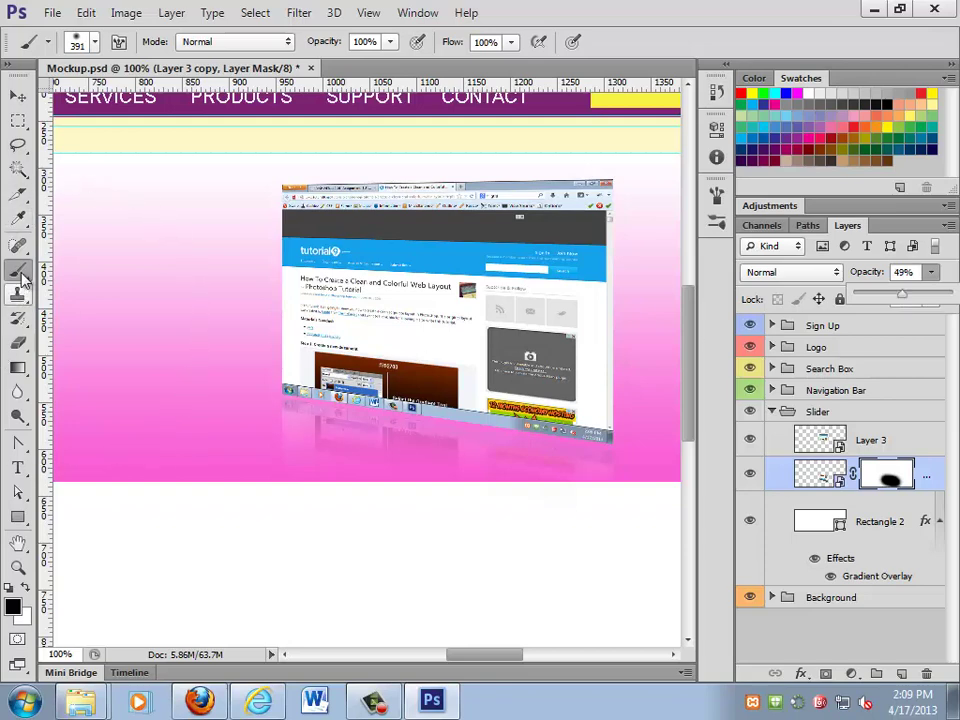
# - Set the brush to 91 px and paint white on the mask to reveal the reflection
pyautogui.click(78, 42)
pyautogui.moveTo(182, 102); pyautogui.dragTo(110, 102)
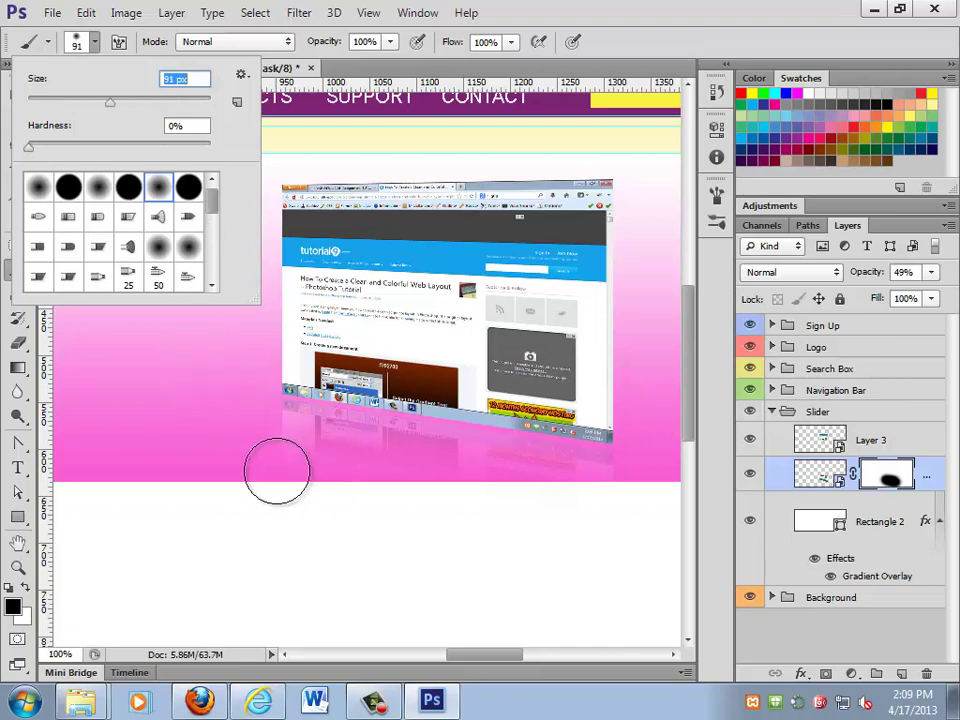
pyautogui.press('Return')
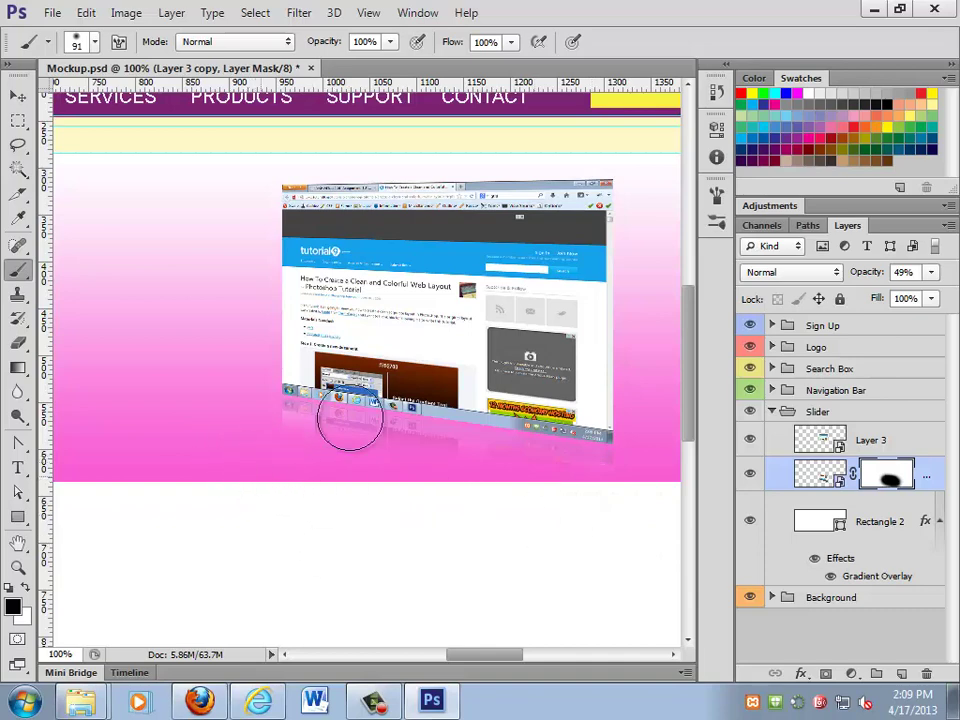
pyautogui.press('x')
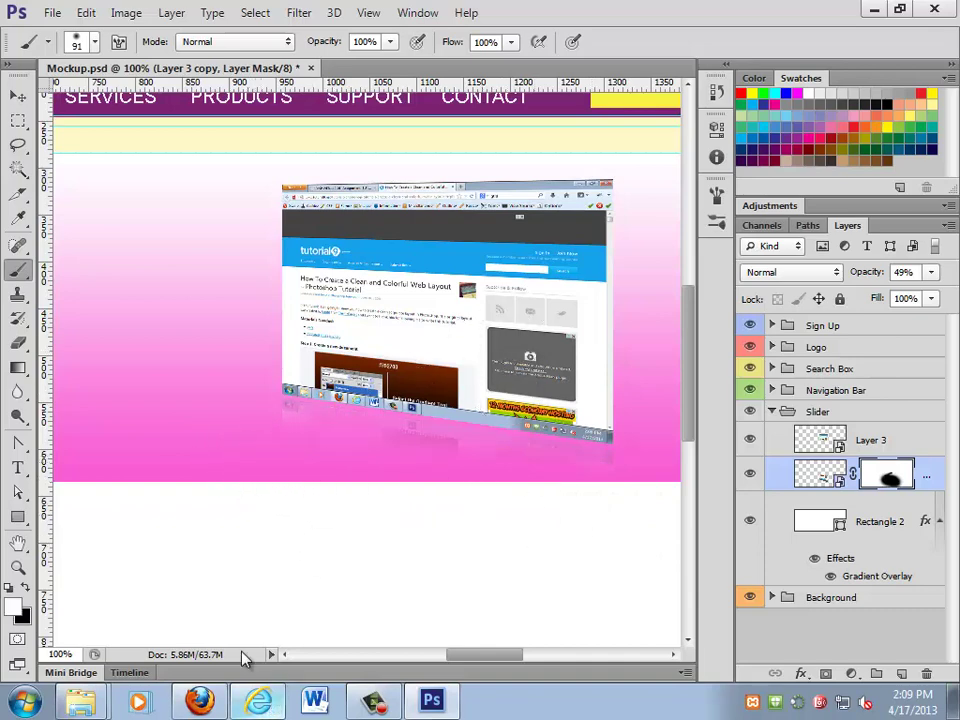
pyautogui.moveTo(277, 430)
pyautogui.mouseDown()
pyautogui.moveTo(567, 446)
pyautogui.moveTo(607, 454)
pyautogui.moveTo(615, 467)
pyautogui.moveTo(583, 445)
pyautogui.moveTo(553, 478)
pyautogui.mouseUp()
pyautogui.press('z')
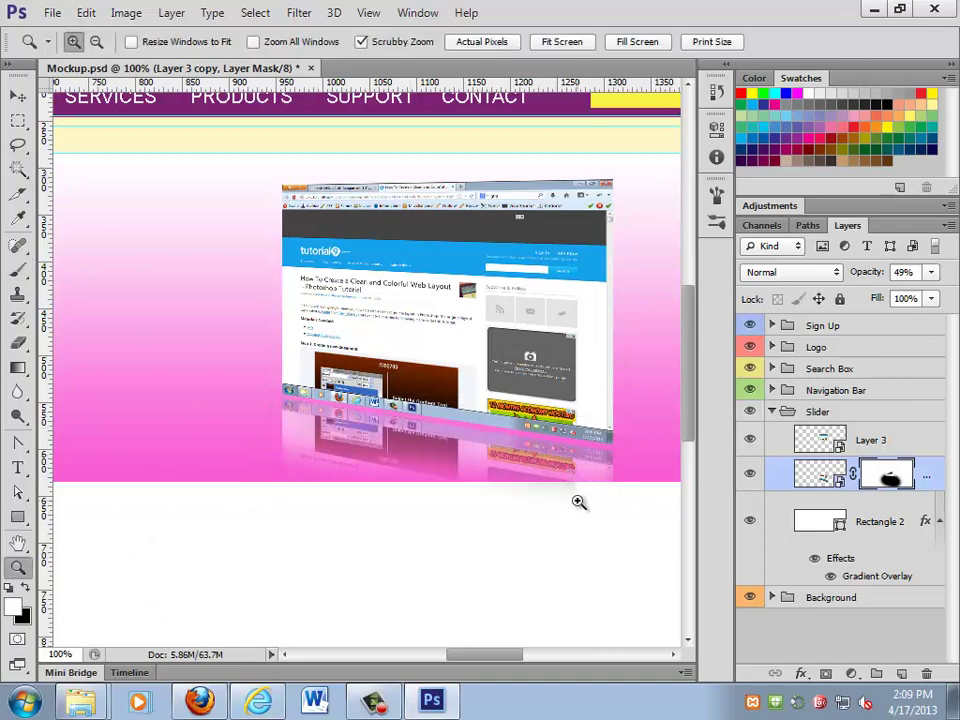
pyautogui.press('b')
pyautogui.press('x')
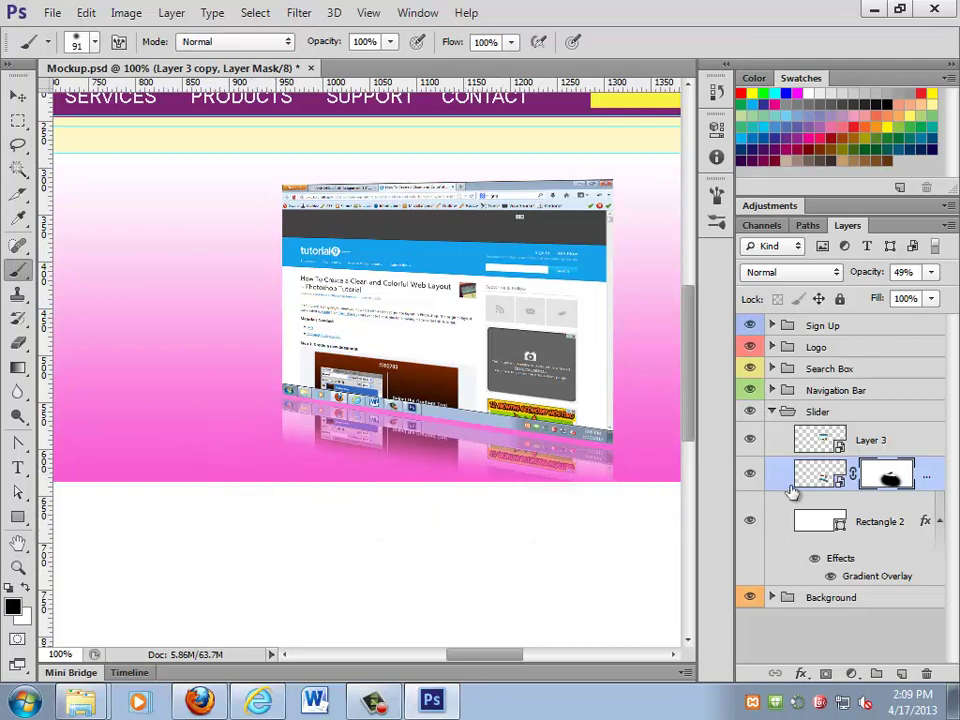
# - Set the reflection layer's opacity to 24%
pyautogui.click(930, 272)
pyautogui.moveTo(892, 296); pyautogui.dragTo(871, 299)
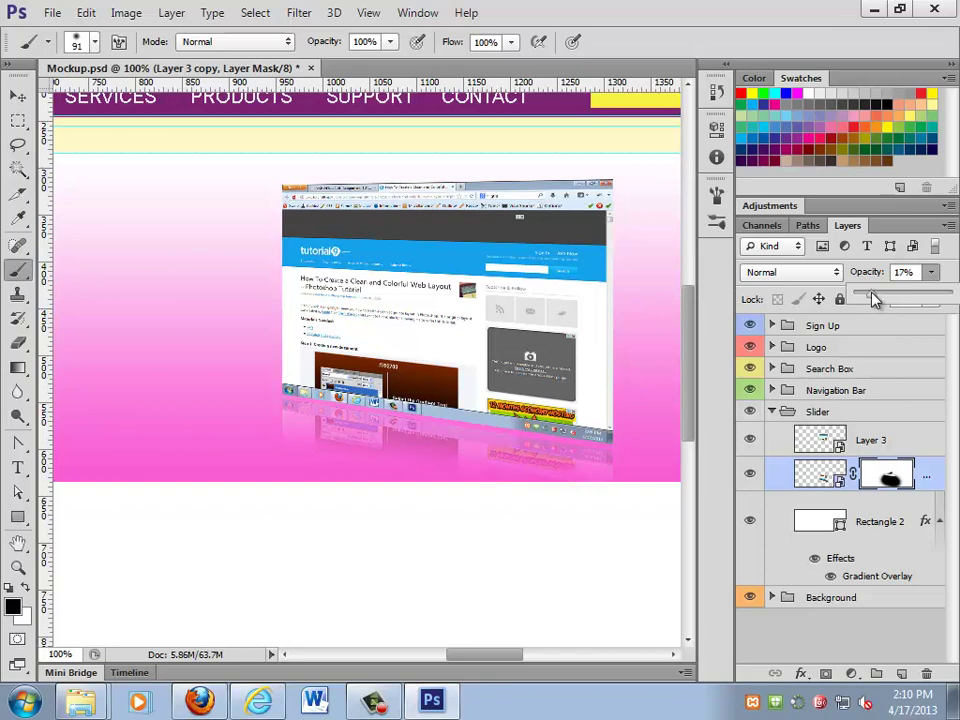
pyautogui.hotkey('ctrl', '2')
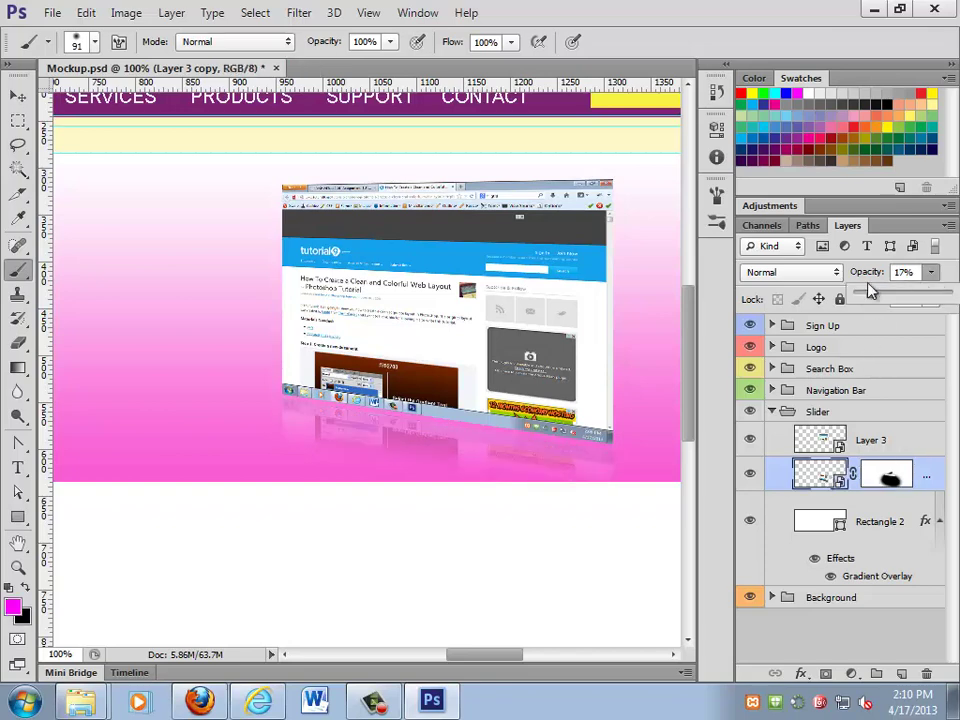
pyautogui.moveTo(873, 300); pyautogui.dragTo(879, 298)
pyautogui.click(886, 474)
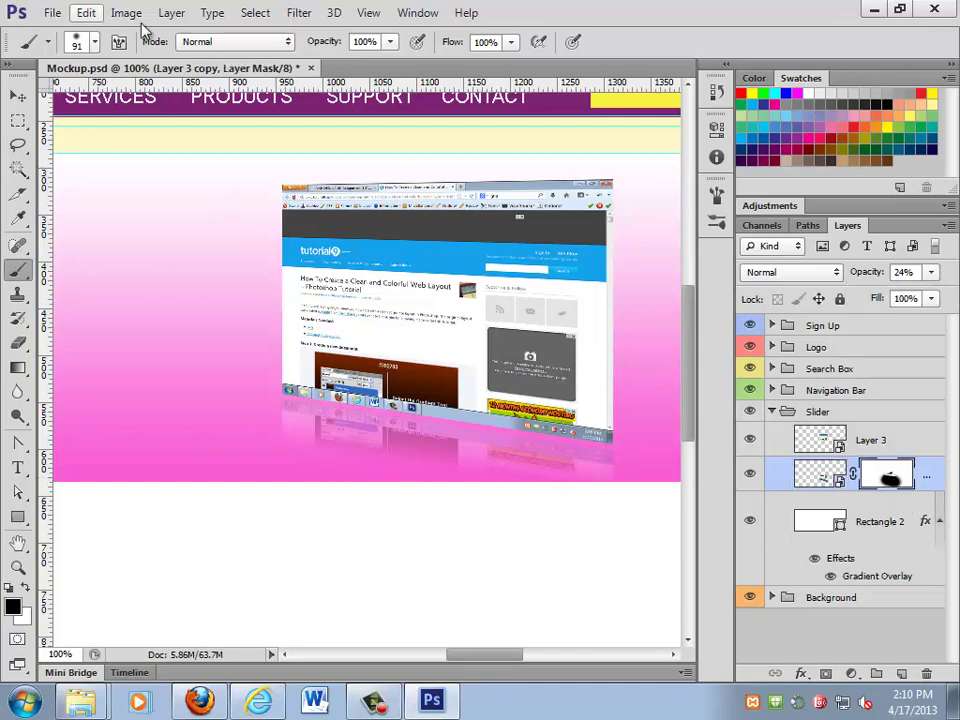
# - Lower brush opacity to 22% and softly fade the reflection's left part into the pink
pyautogui.click(78, 40)
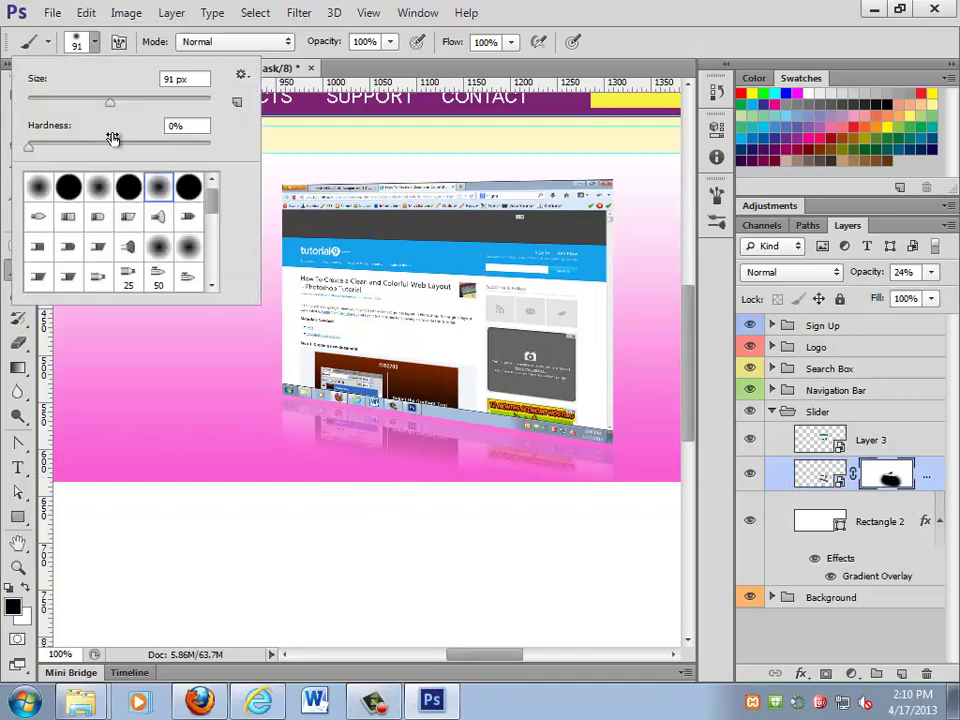
pyautogui.click(328, 97)
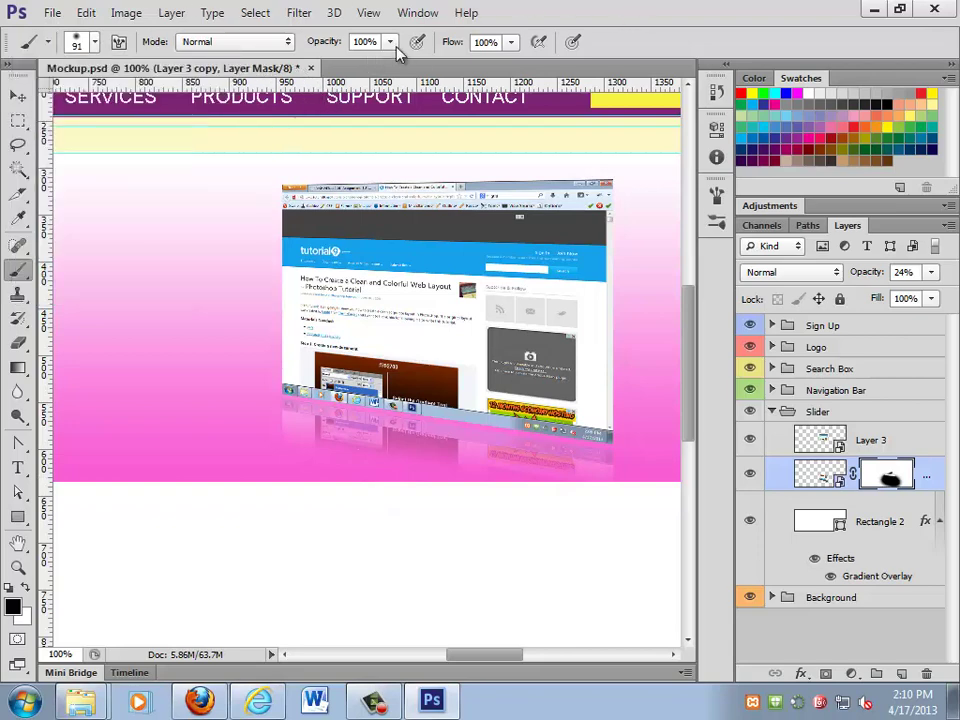
pyautogui.moveTo(390, 42); pyautogui.dragTo(321, 79)
pyautogui.moveTo(485, 485)
pyautogui.mouseDown()
pyautogui.moveTo(381, 491)
pyautogui.moveTo(459, 463)
pyautogui.moveTo(407, 471)
pyautogui.moveTo(398, 455)
pyautogui.moveTo(315, 454)
pyautogui.moveTo(634, 486)
pyautogui.moveTo(586, 511)
pyautogui.mouseUp()
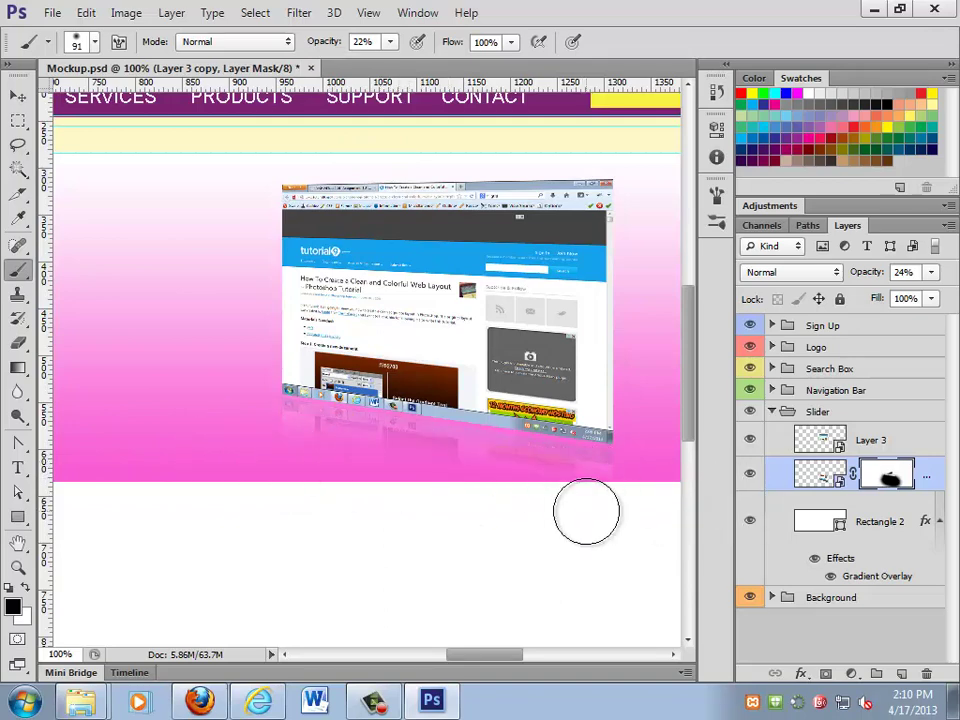
pyautogui.click(17, 95)
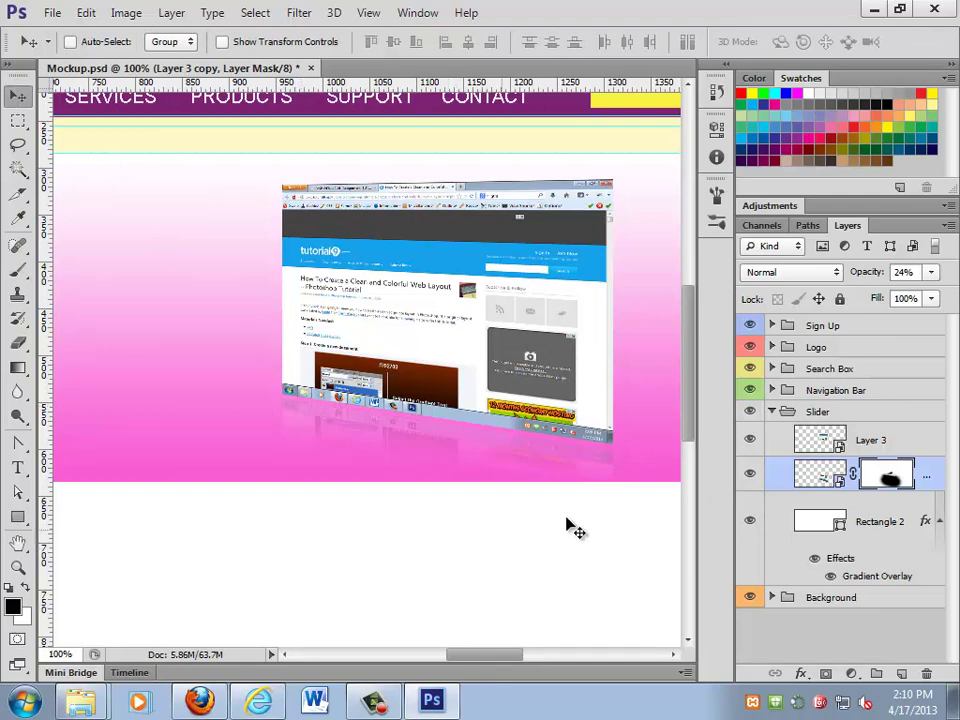
# - Skew the reflection layer's image and commit the transform
pyautogui.click(812, 477)
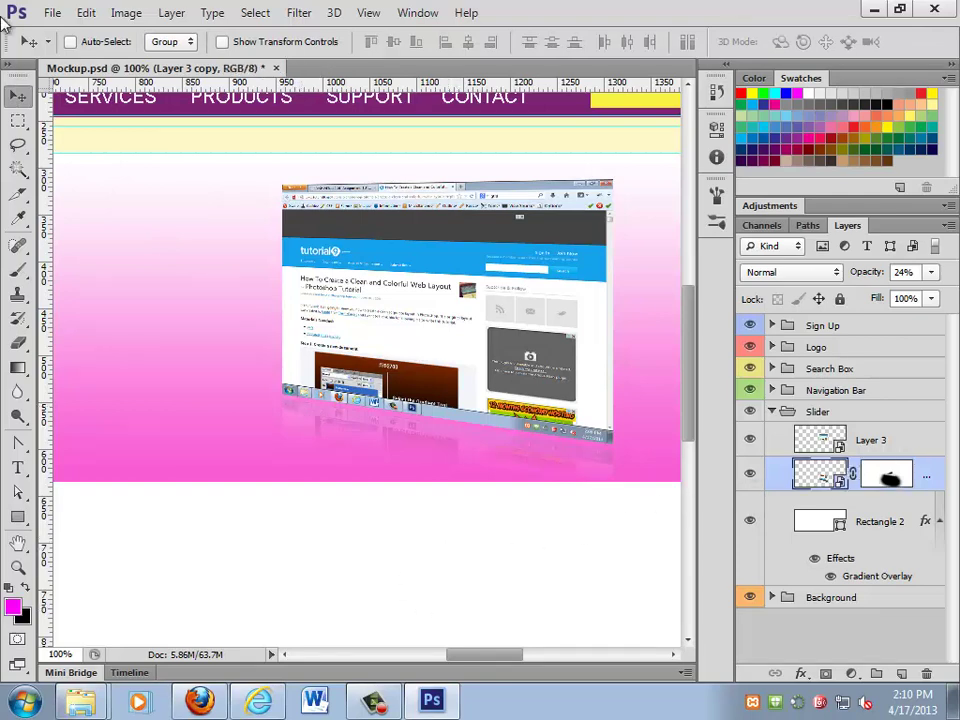
pyautogui.click(86, 13)
pyautogui.moveTo(251, 363)
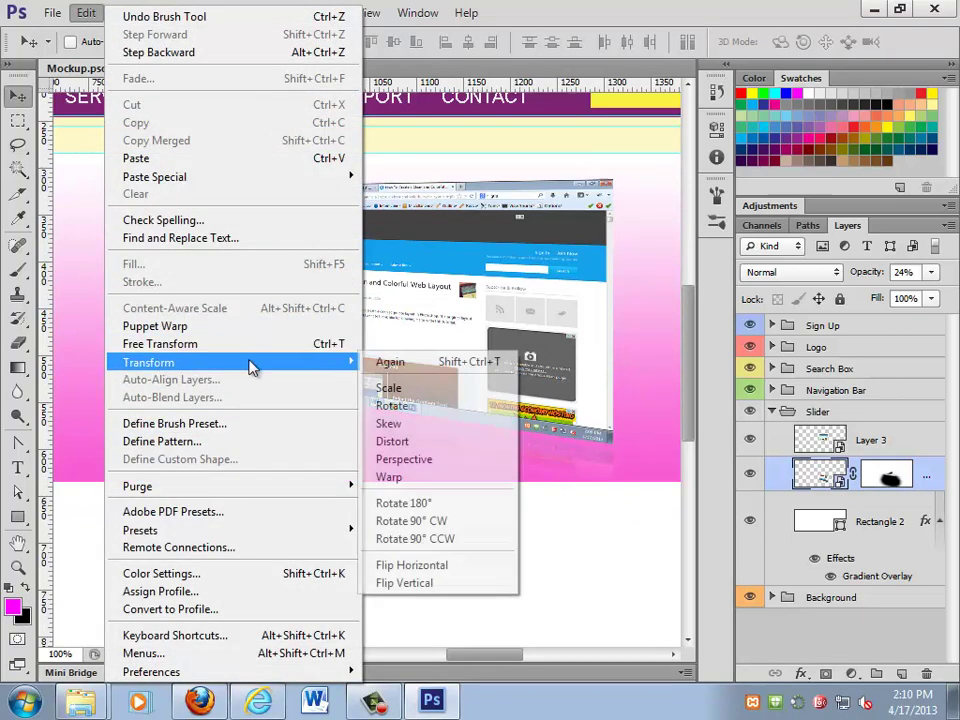
pyautogui.press('Return')
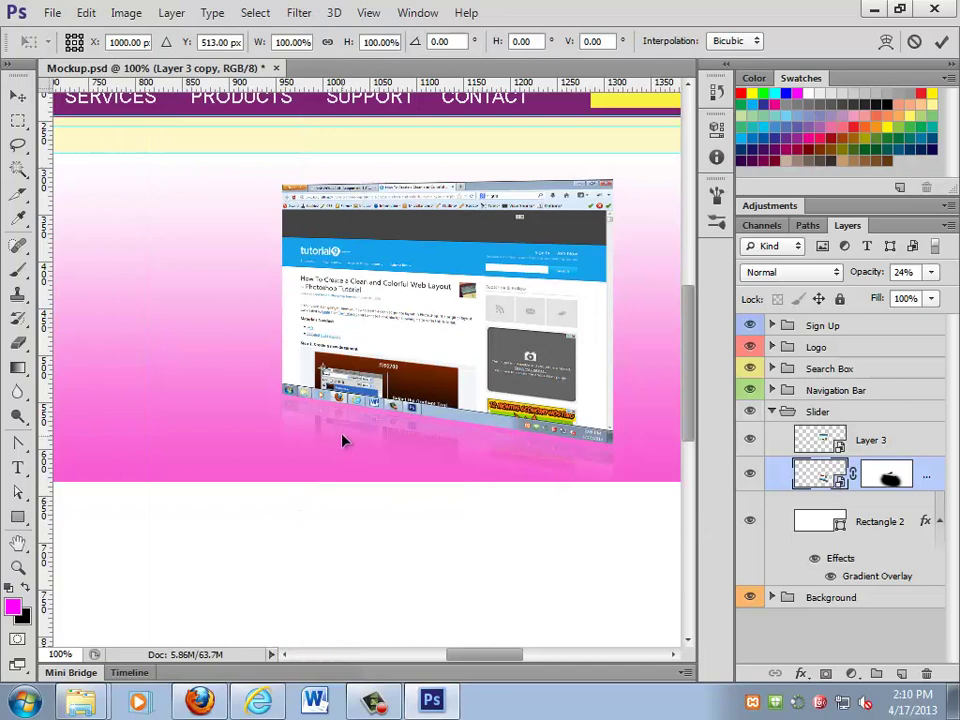
pyautogui.press('Return')
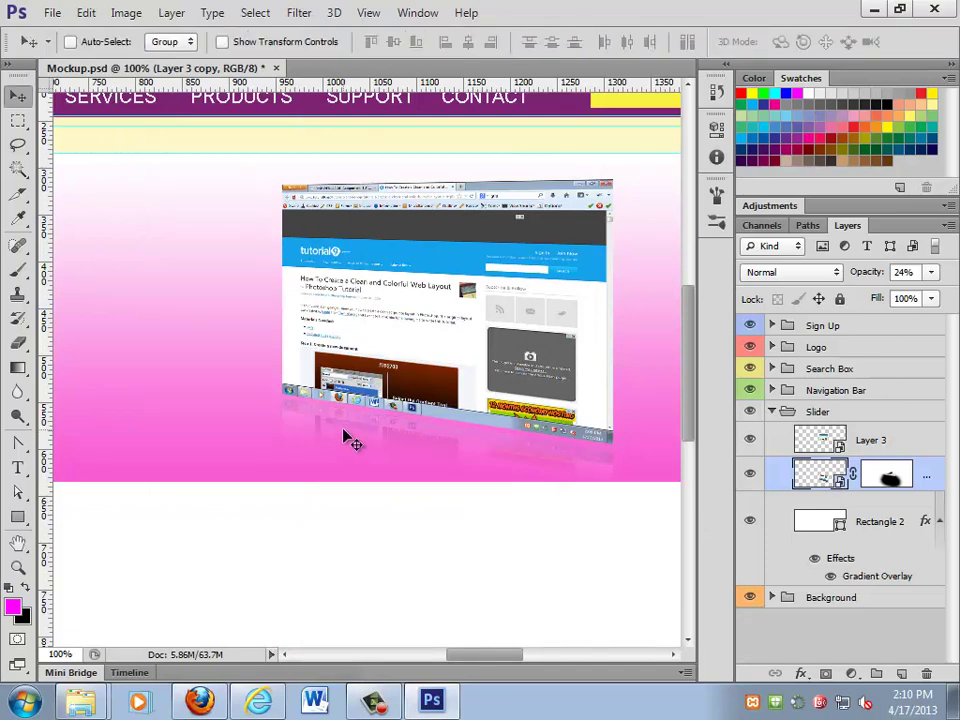
# - Select the screenshot and its reflection together and shift them right on the slider
pyautogui.hotkey('ctrl', '0')
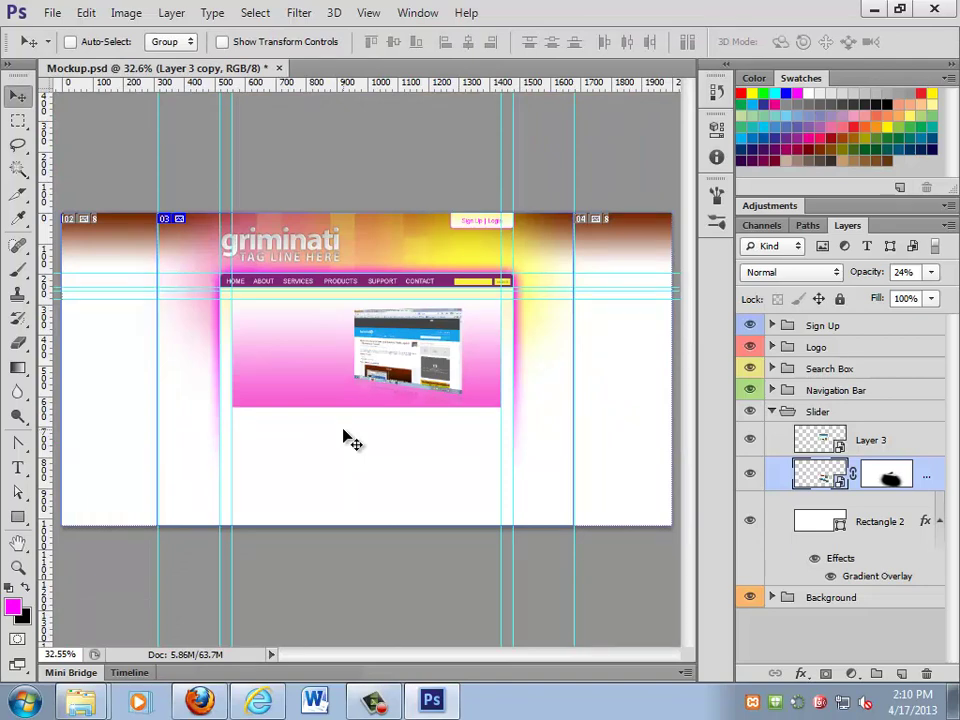
pyautogui.keyDown('shift'); pyautogui.click(871, 448); pyautogui.keyUp('shift')
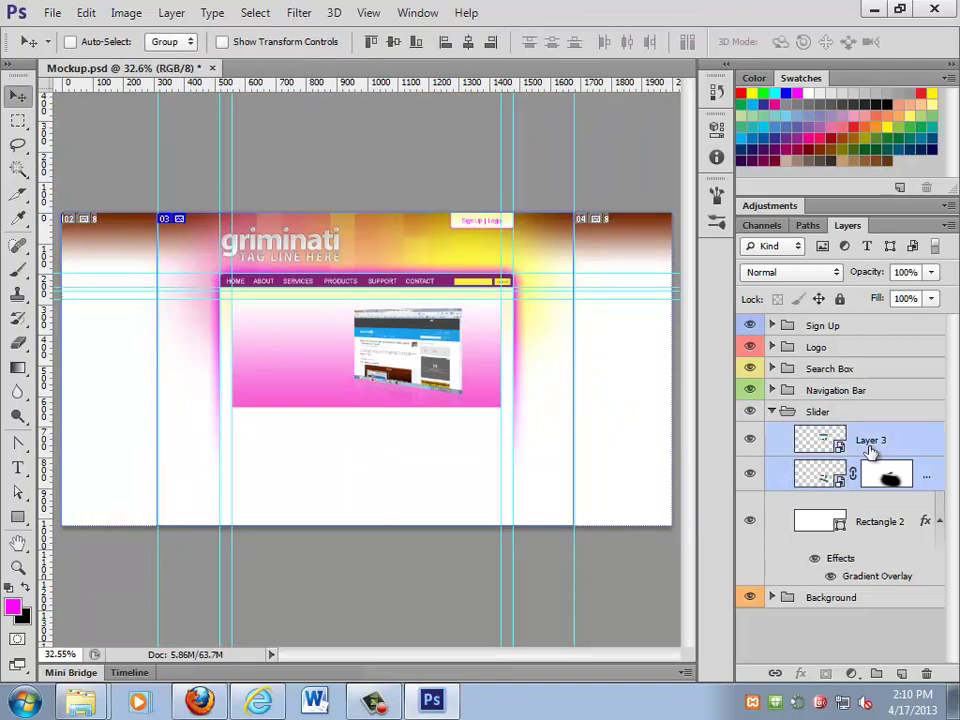
pyautogui.hotkey('shift', 'Right')
pyautogui.hotkey('shift', 'Right')
pyautogui.hotkey('shift', 'Right')
pyautogui.hotkey('shift', 'Right')
pyautogui.hotkey('shift', 'Right')
pyautogui.hotkey('shift', 'Right')
pyautogui.hotkey('shift', 'Right')
pyautogui.hotkey('shift', 'Right')
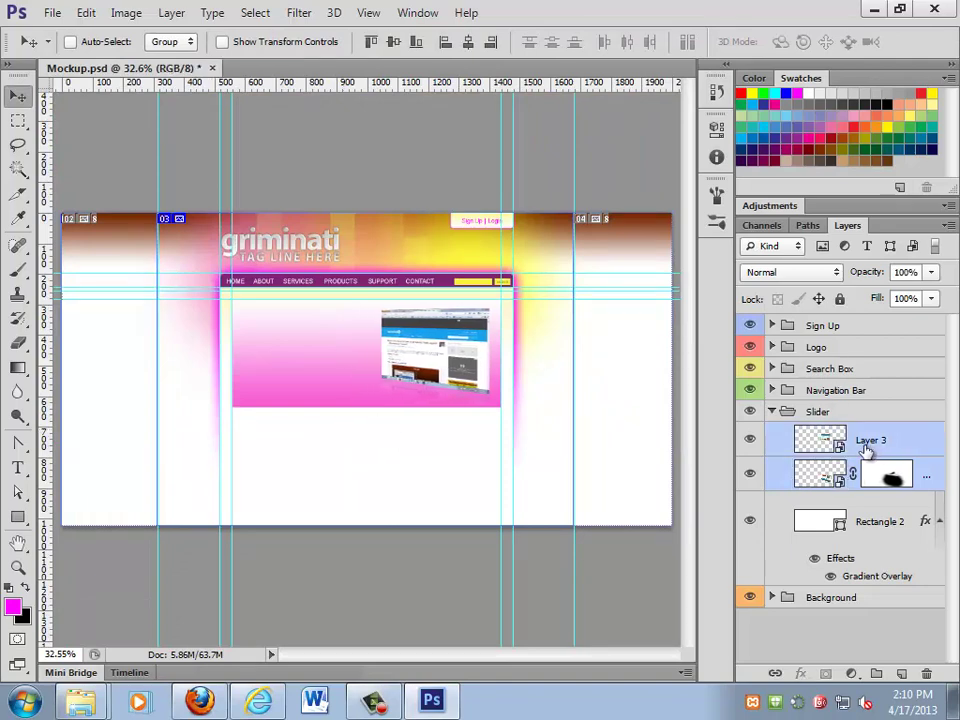
pyautogui.click(855, 415)
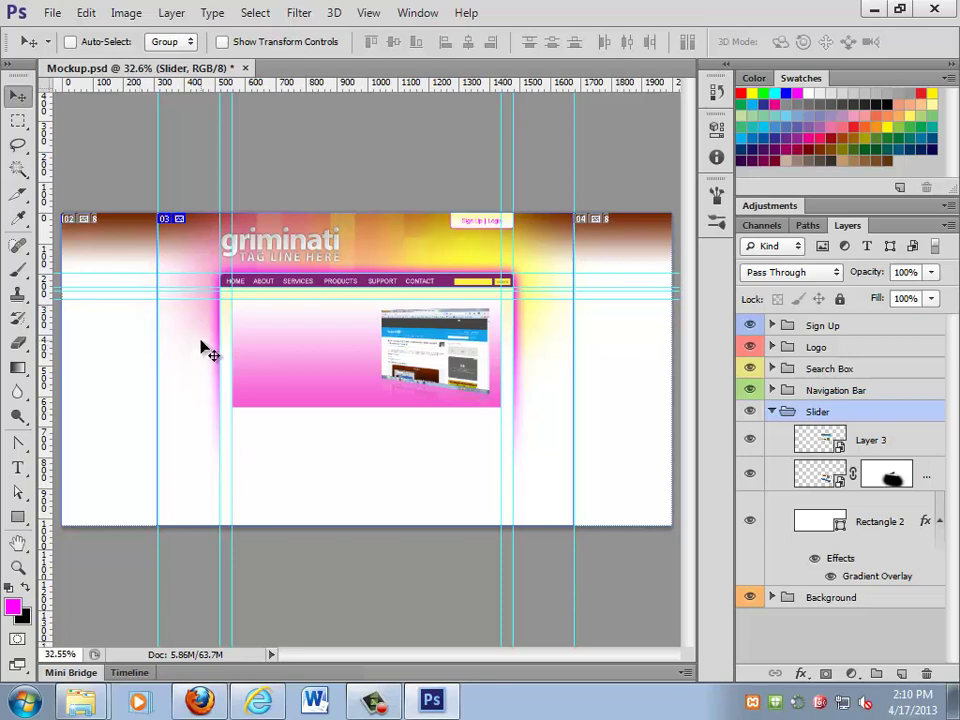
# - Hide the guides and zoom in on the finished slider
pyautogui.hotkey('ctrl', 'h')
pyautogui.press('z')
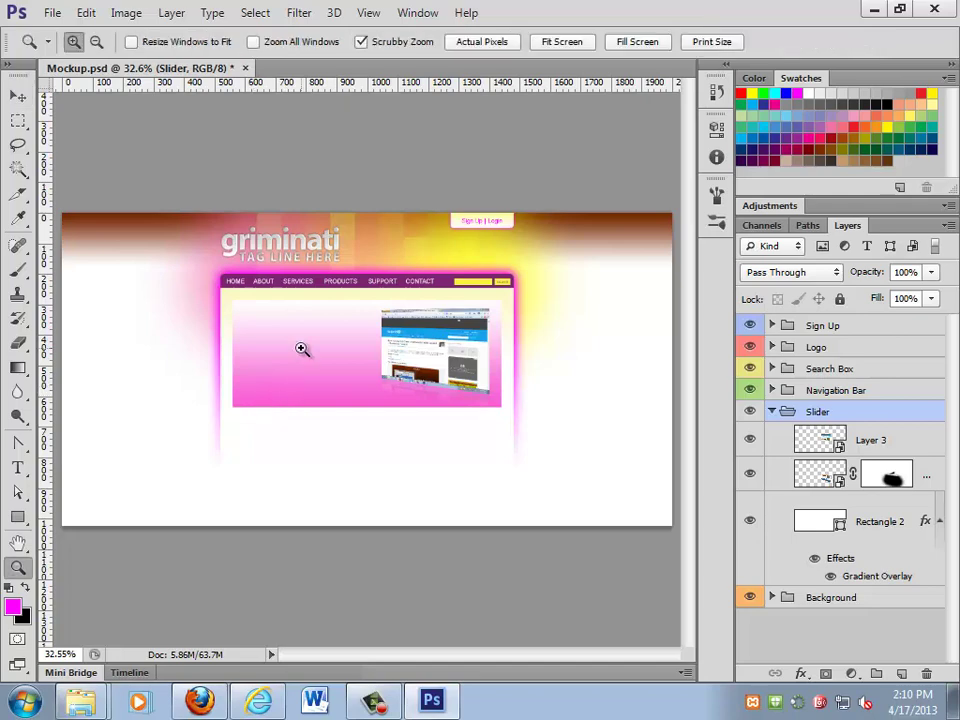
pyautogui.click(301, 348)
pyautogui.click(302, 347)
pyautogui.click(304, 349)
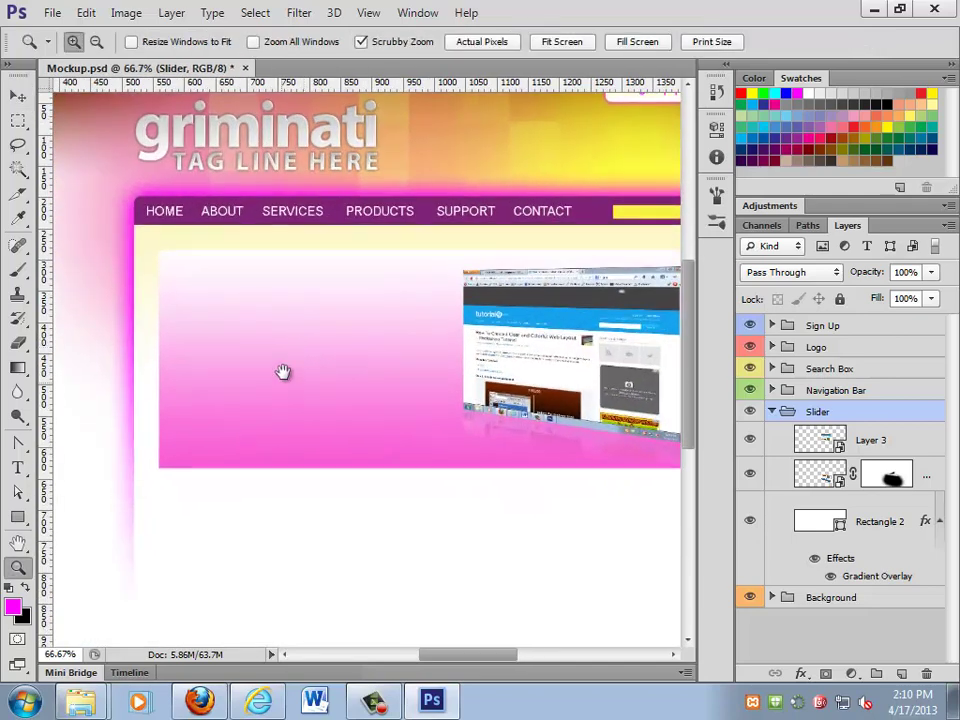
pyautogui.moveTo(283, 372); pyautogui.dragTo(229, 311)
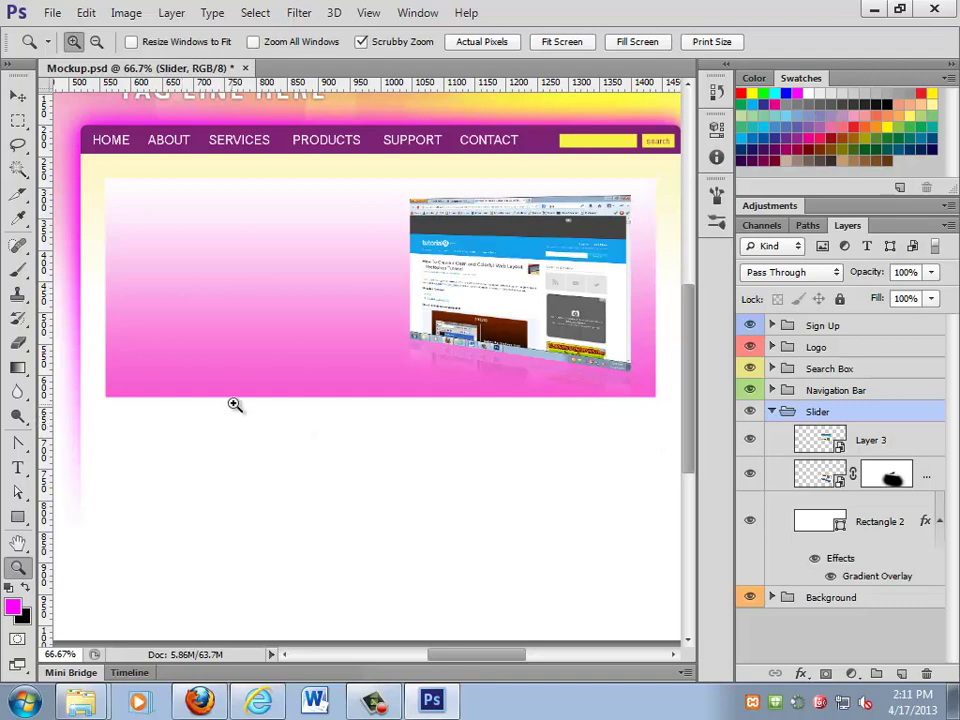
# - Type 'Lorem ipsum dolor sit amet' and 'consectetur adipiscing elit.' as two lines at the slider's upper left
pyautogui.click(19, 468)
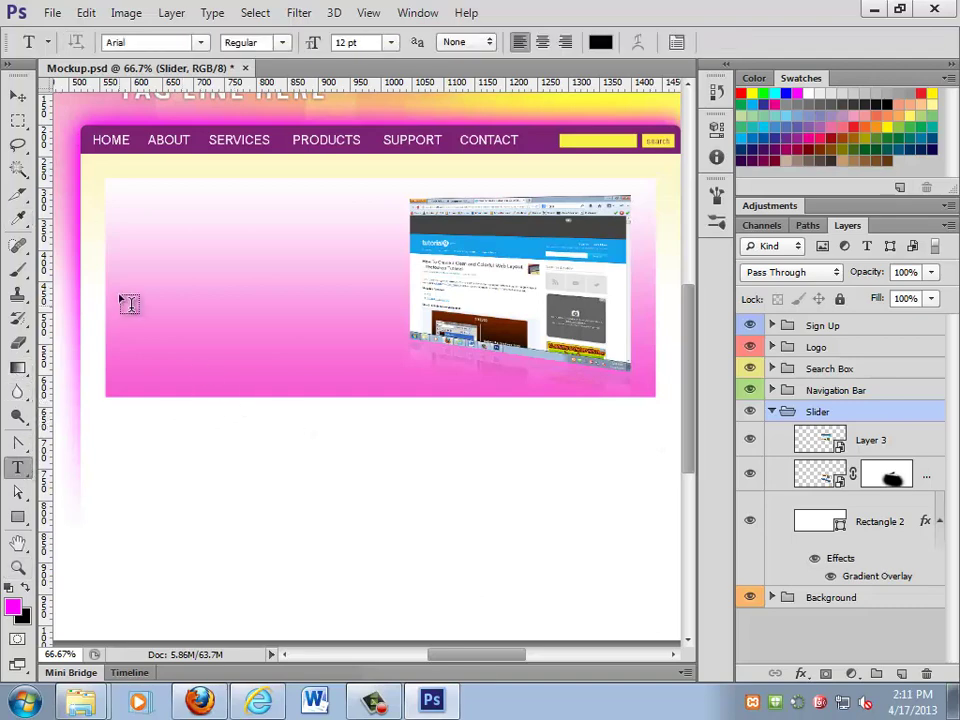
pyautogui.click(135, 213)
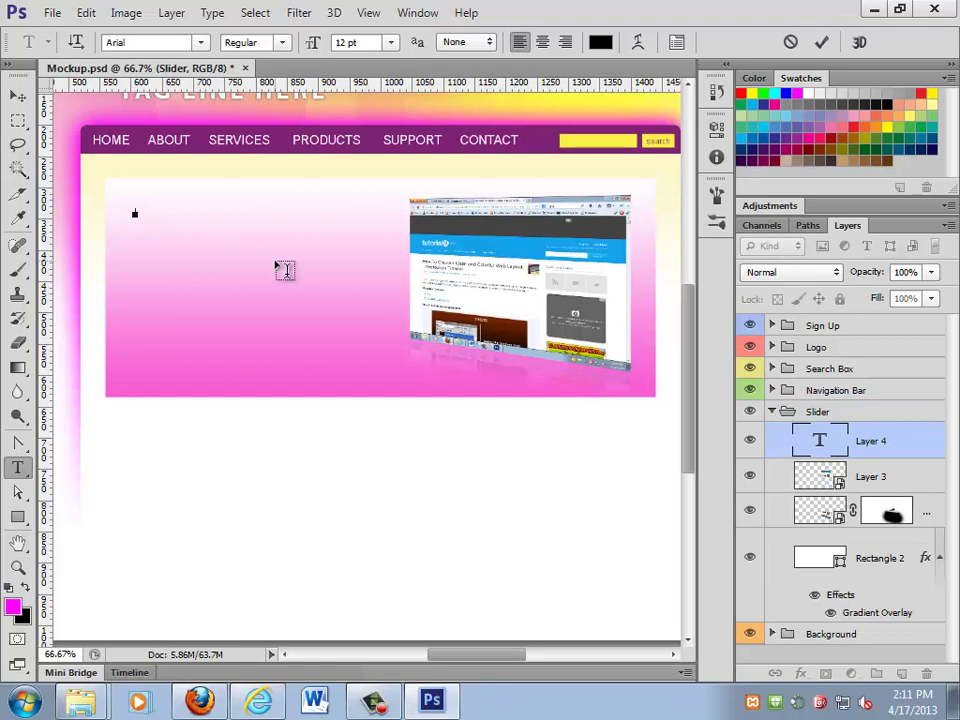
pyautogui.write('Lorem ipsum dolor sit amet')
pyautogui.press('Return')
pyautogui.write('consectetur adipiscing elit.')
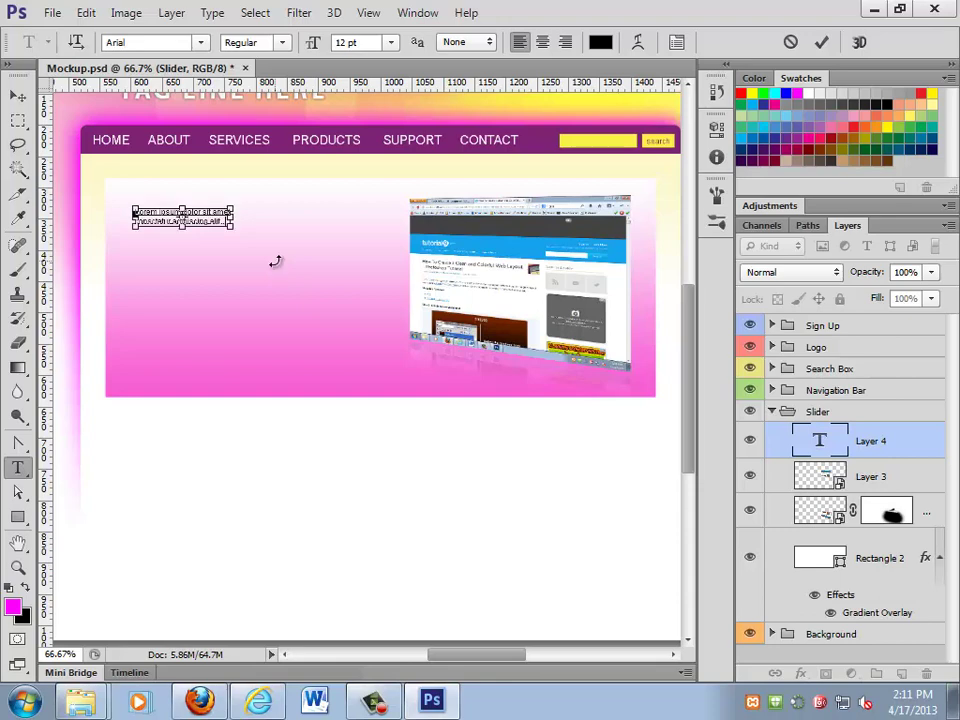
pyautogui.hotkey('ctrl', 'a')
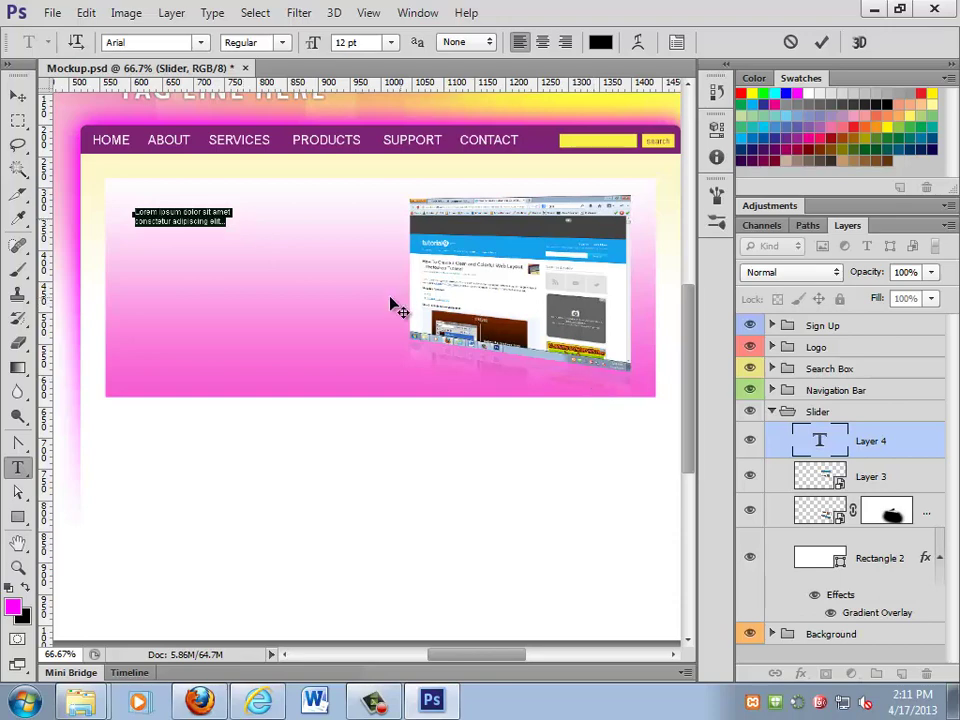
# - Set the slider text to Myriad Pro with 90% vertical scale
pyautogui.click(201, 43)
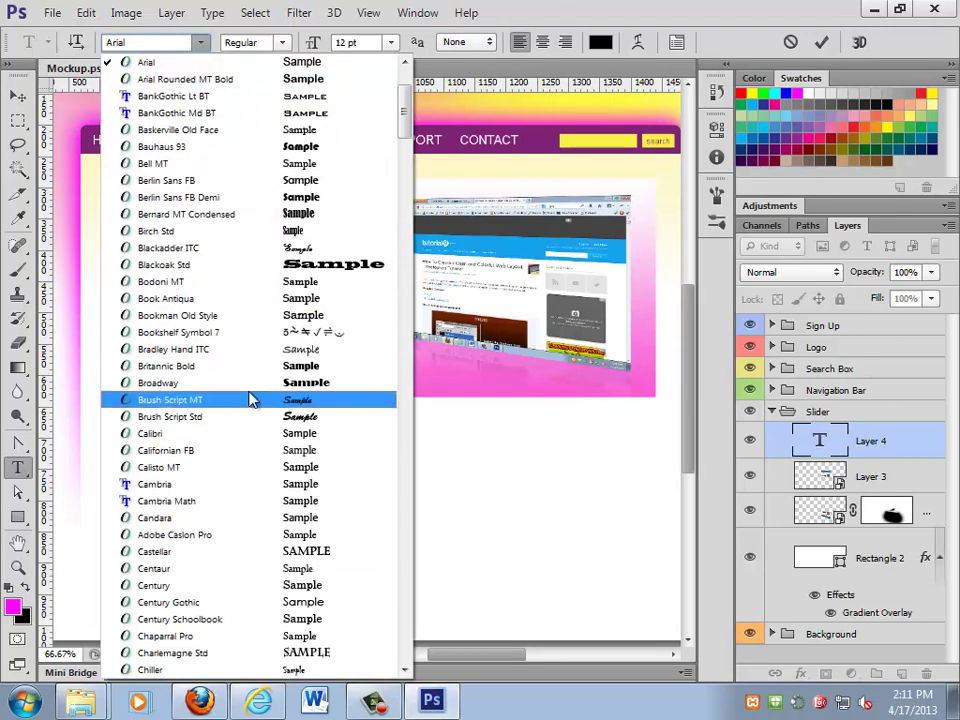
pyautogui.scroll(-7, 245, 390)
pyautogui.scroll(-20, 240, 389)
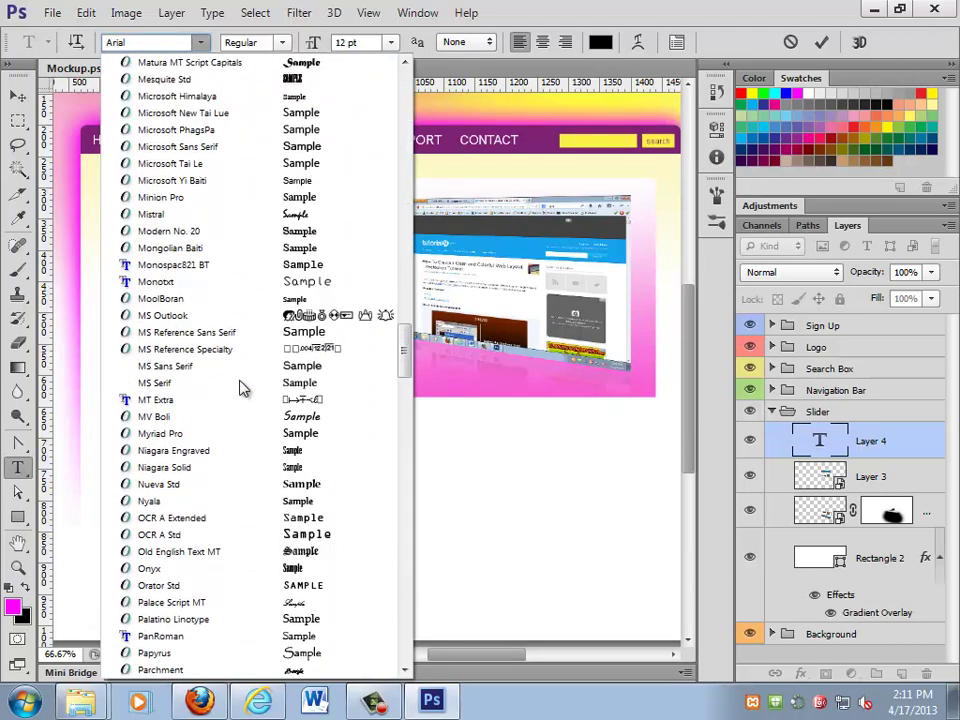
pyautogui.click(212, 433)
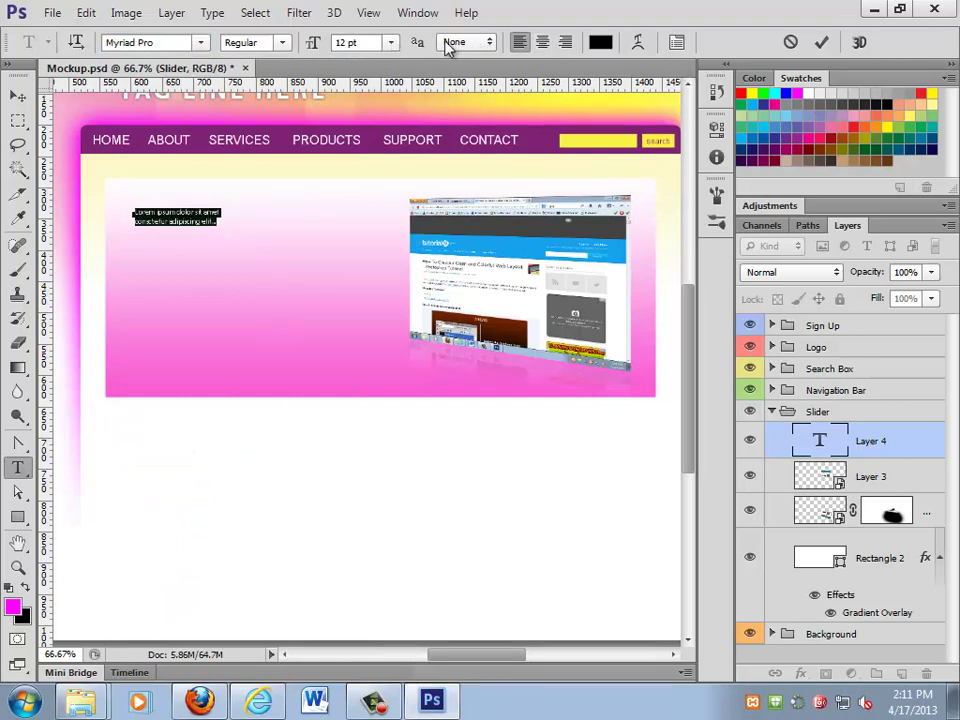
pyautogui.click(675, 42)
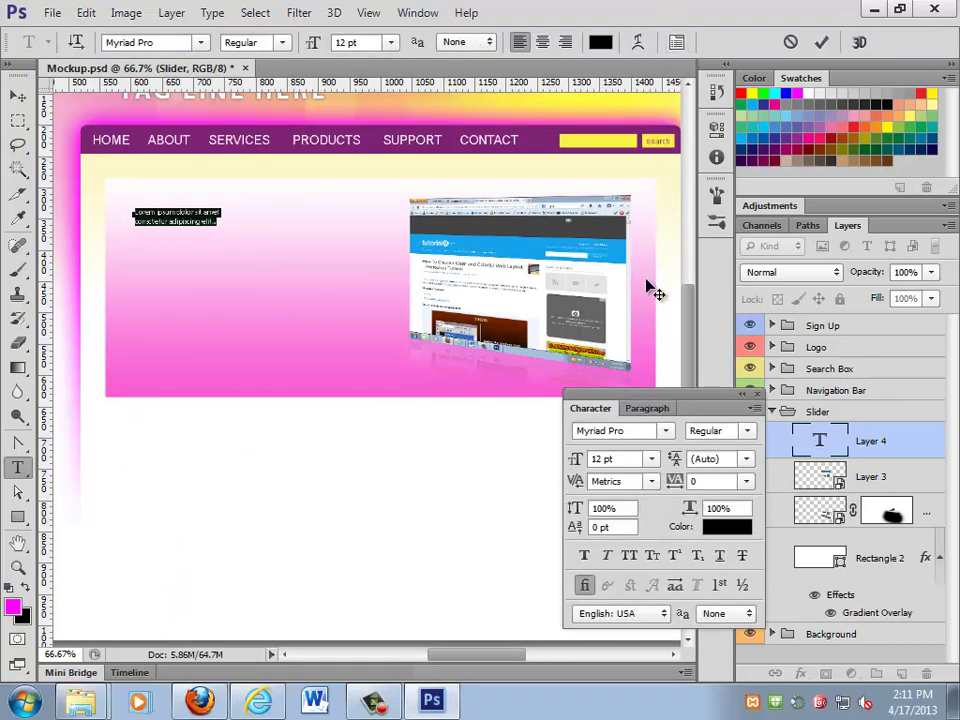
pyautogui.click(738, 511)
pyautogui.write('90')
pyautogui.press('Return')
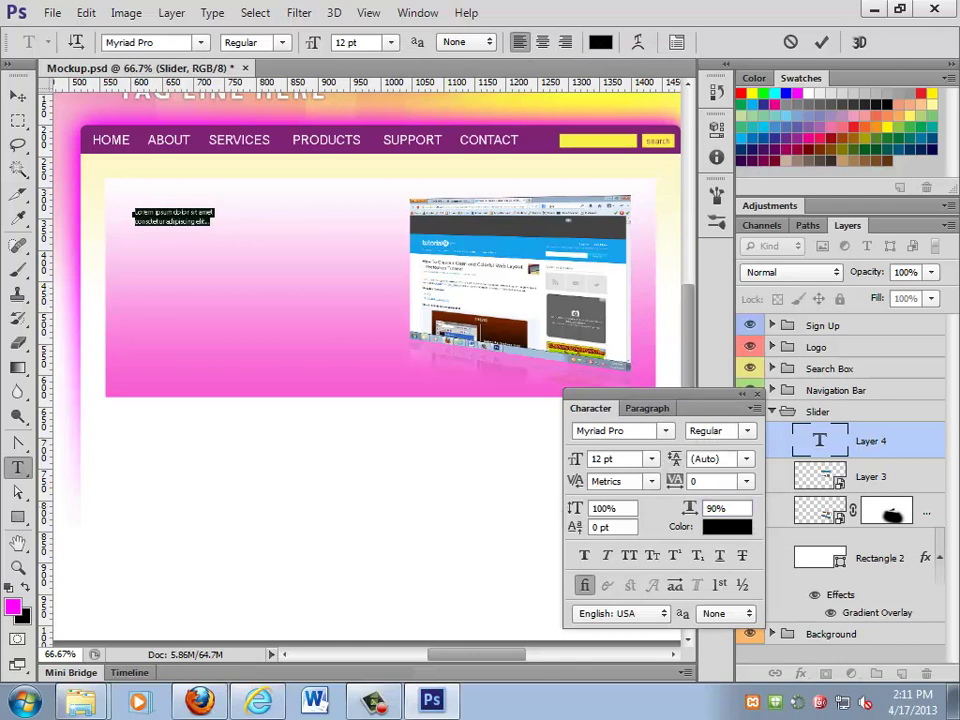
# - Scale the text up about 299% into a large headline
pyautogui.click(18, 95)
pyautogui.hotkey('ctrl', 't')
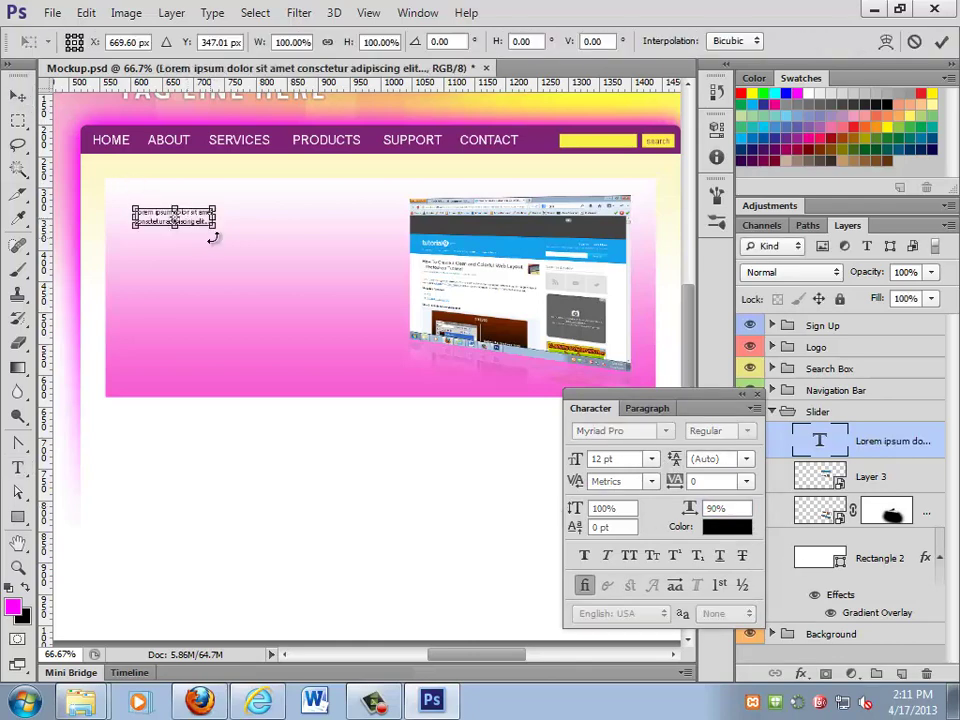
pyautogui.moveTo(213, 237); pyautogui.dragTo(360, 276)
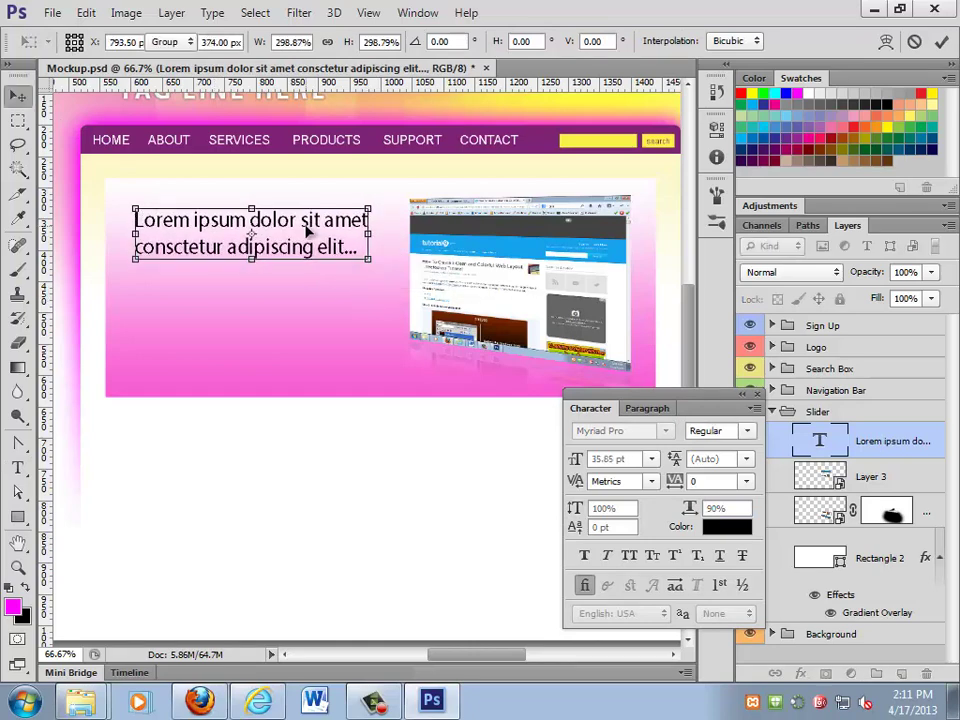
# - Commit the headline enlargement and zoom to 100% on it
pyautogui.press('Return')
pyautogui.click(18, 567)
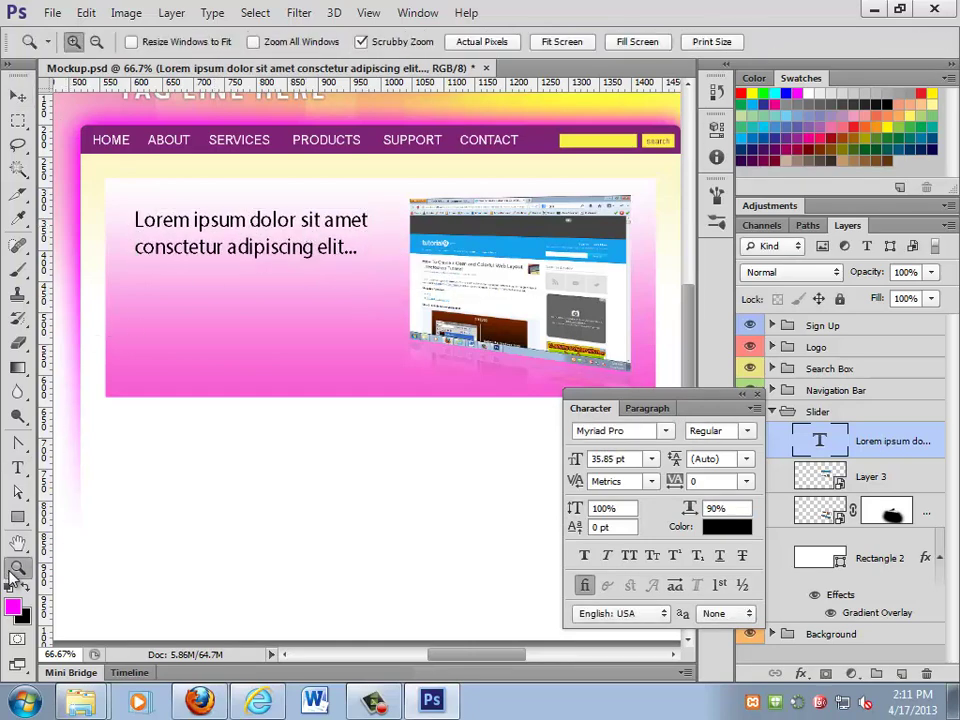
pyautogui.click(208, 302)
pyautogui.moveTo(208, 302); pyautogui.dragTo(339, 385)
# - Set the two-line headline's anti-aliasing to Sharp
pyautogui.press('t')
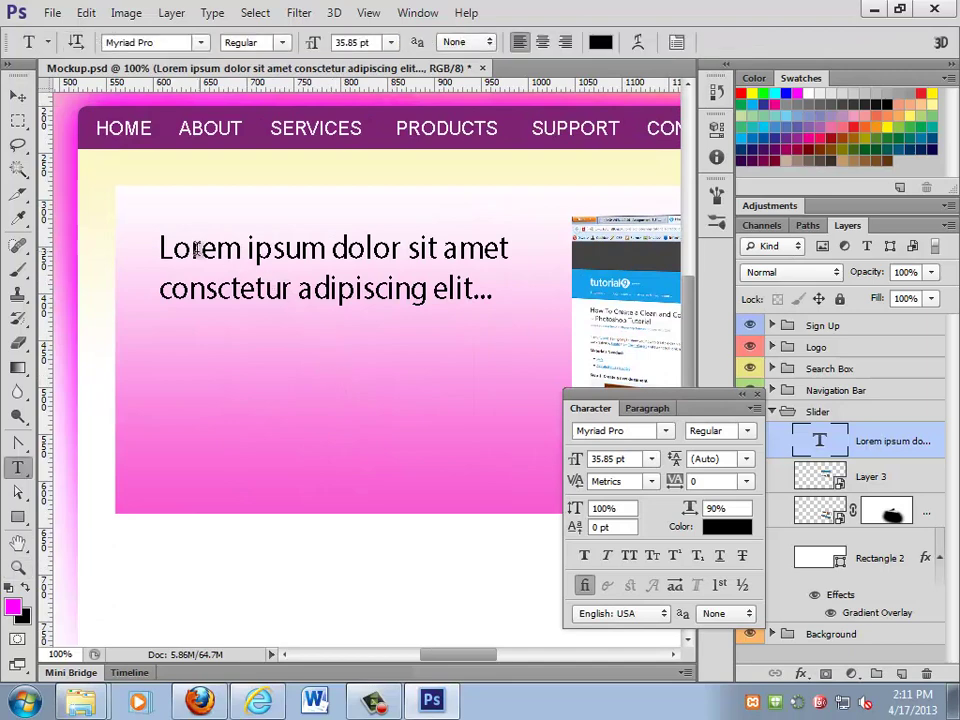
pyautogui.moveTo(163, 244); pyautogui.dragTo(508, 302)
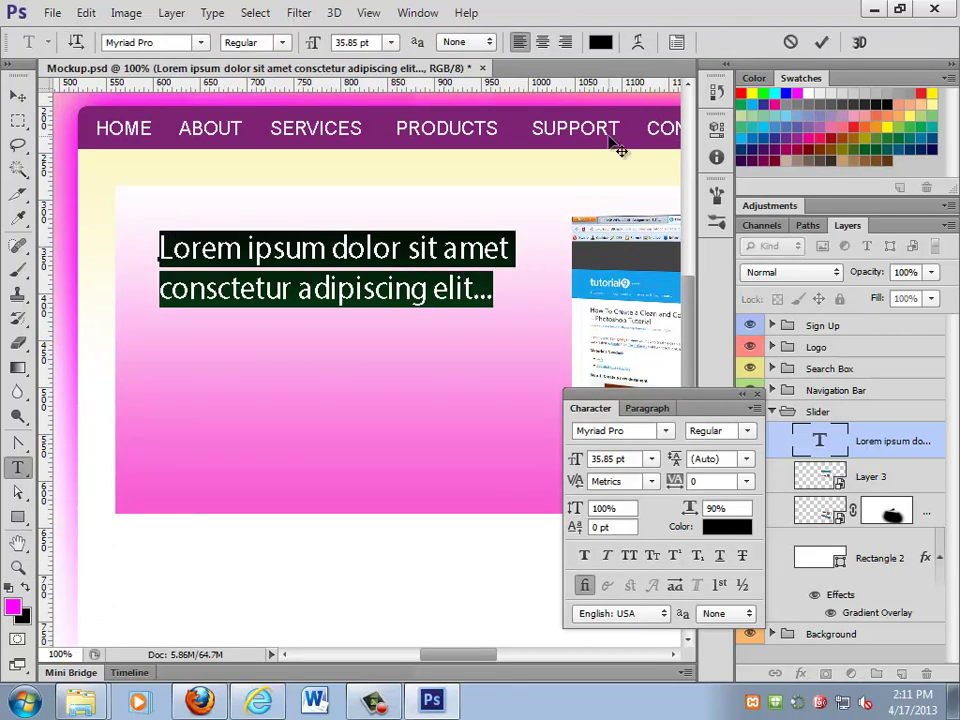
pyautogui.click(490, 42)
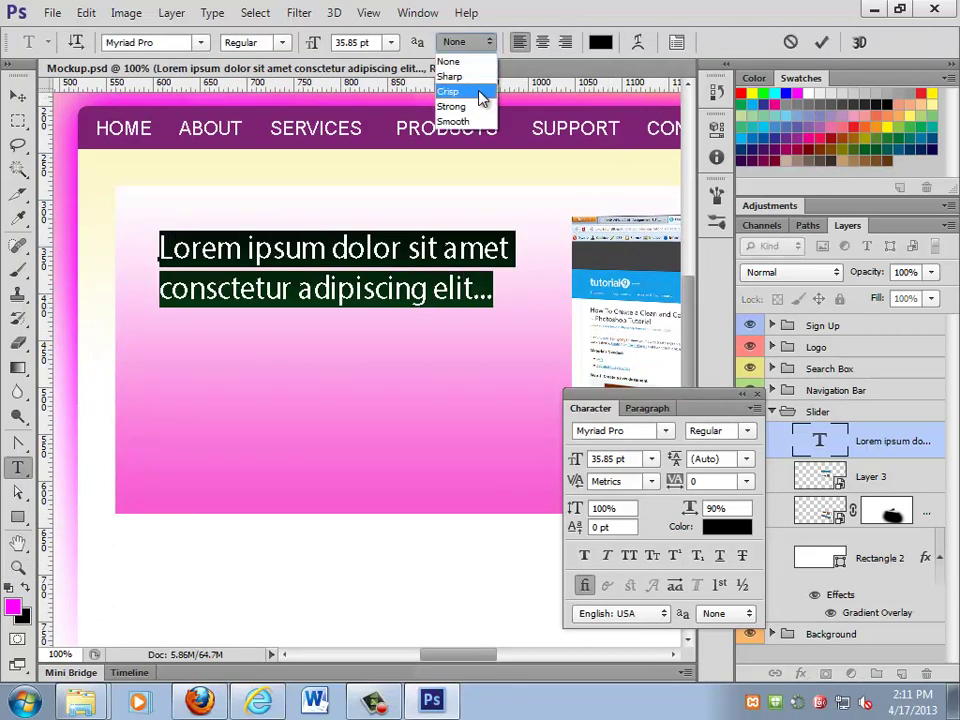
pyautogui.click(470, 75)
pyautogui.hotkey('ctrl', 'h')
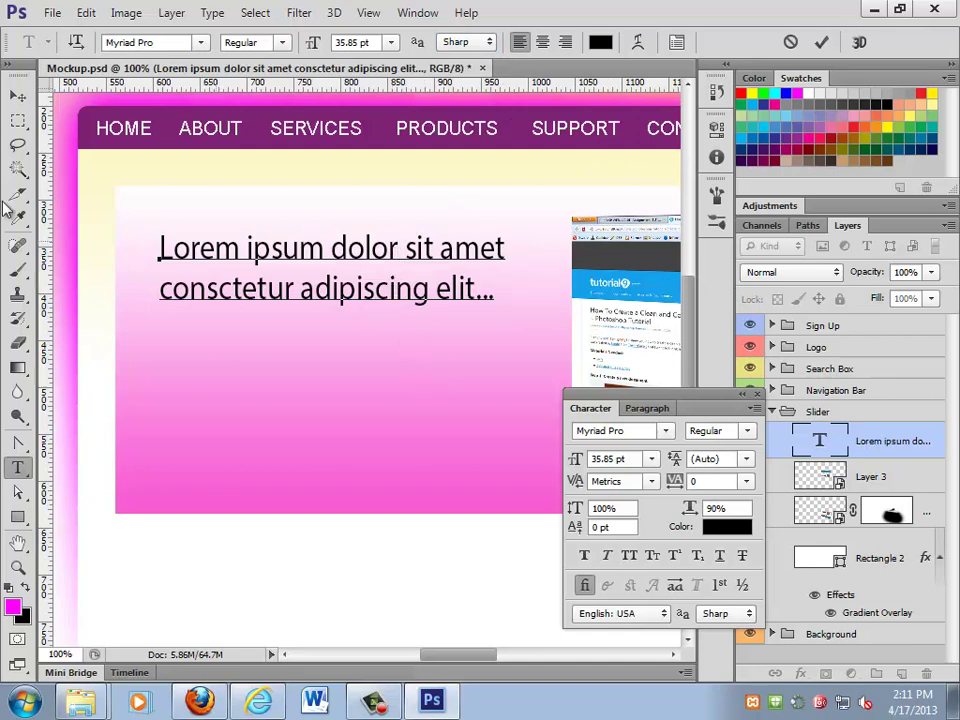
pyautogui.click(18, 95)
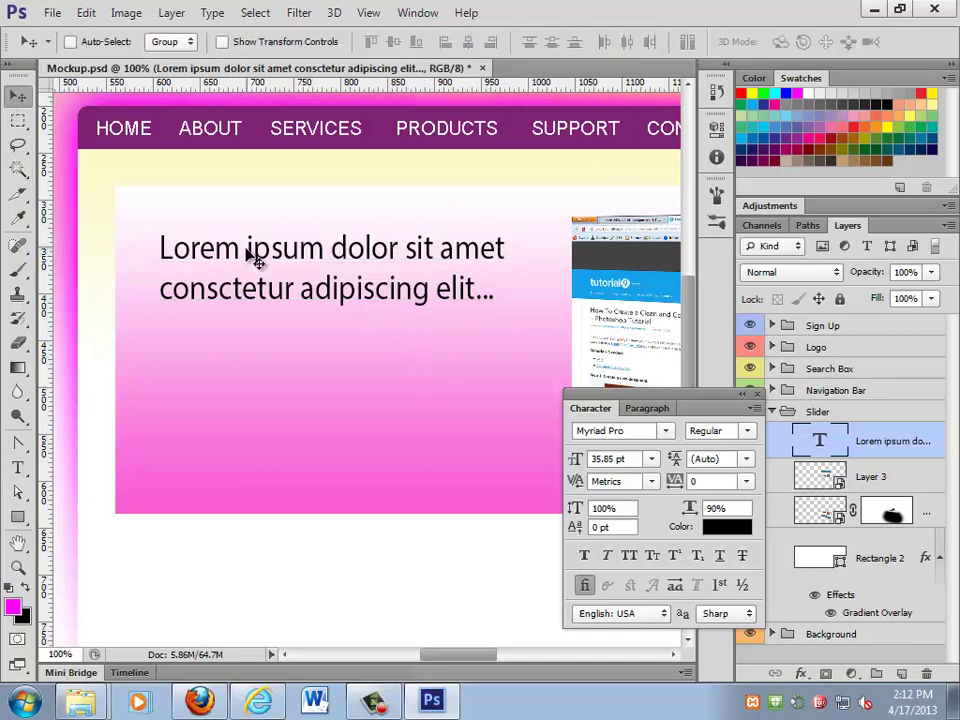
# - Draw a paragraph text box over the headline, then discard it empty
pyautogui.press('t')
pyautogui.moveTo(160, 241); pyautogui.dragTo(395, 290)
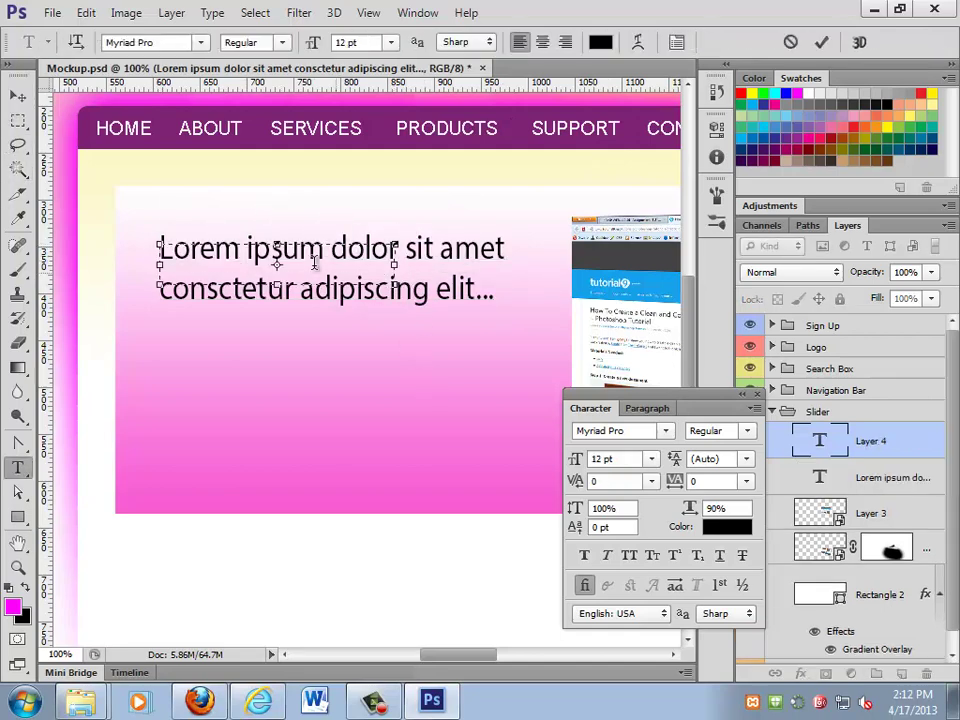
pyautogui.press('Escape')
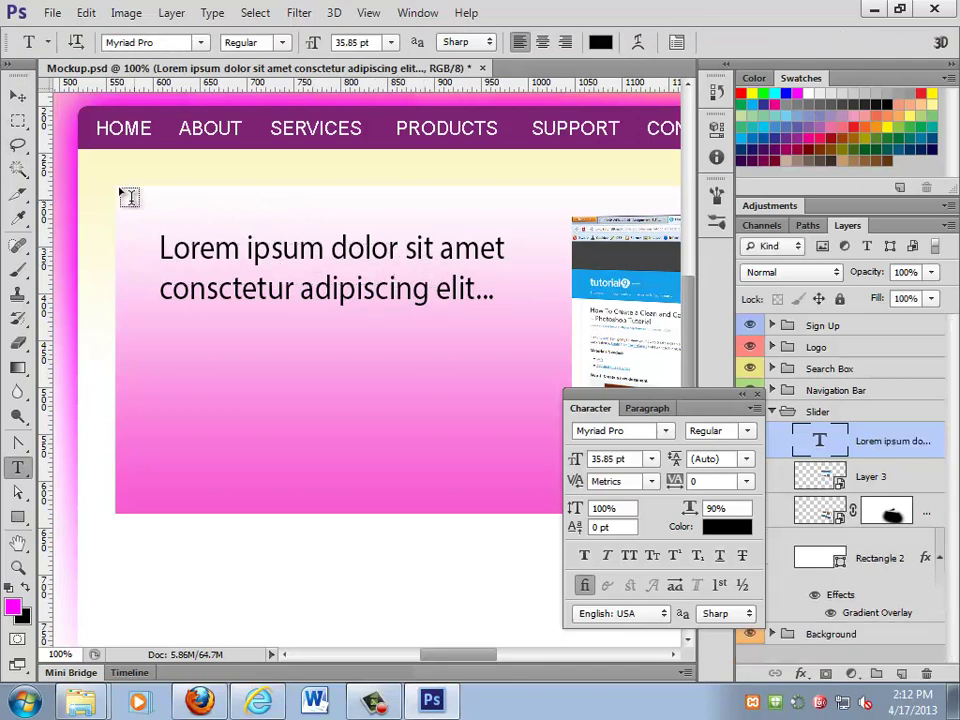
pyautogui.click(19, 96)
# - Duplicate the headline below itself and retype it as 'Something else goes here about our wonderful products and sites.'
pyautogui.moveTo(257, 297); pyautogui.dragTo(261, 388)
pyautogui.press('t')
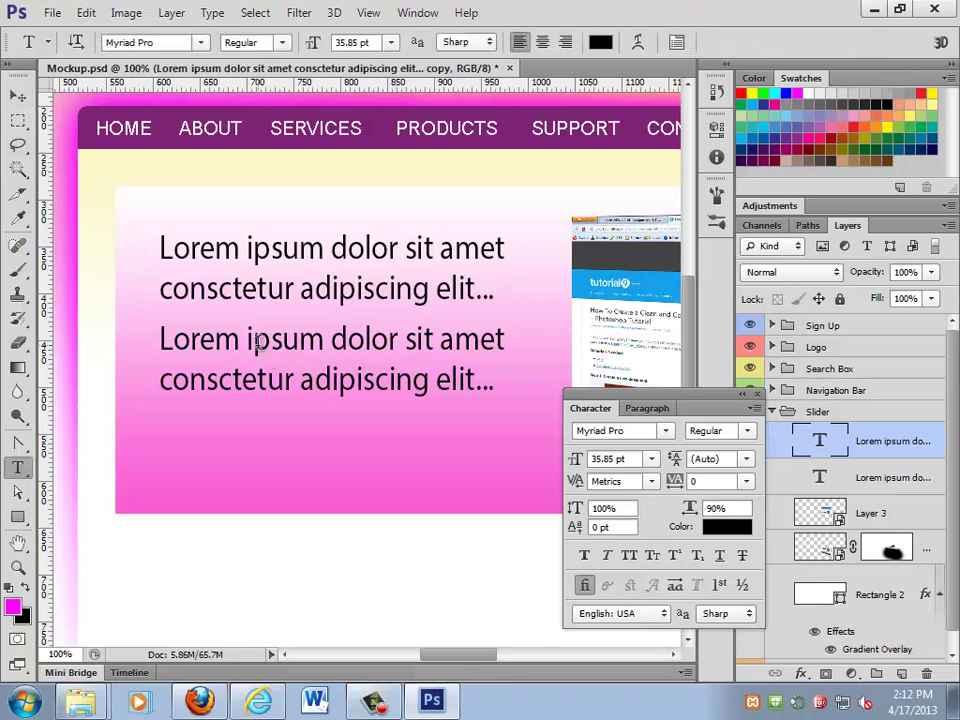
pyautogui.tripleClick(257, 342)
pyautogui.hotkey('ctrl', 'a')
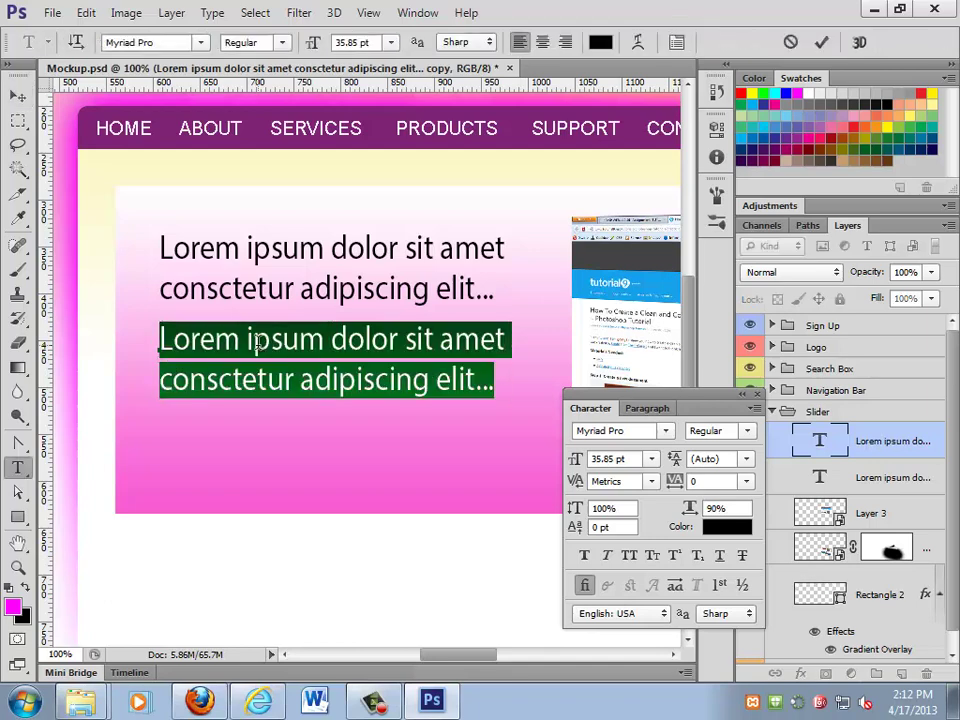
pyautogui.write('Somethi')
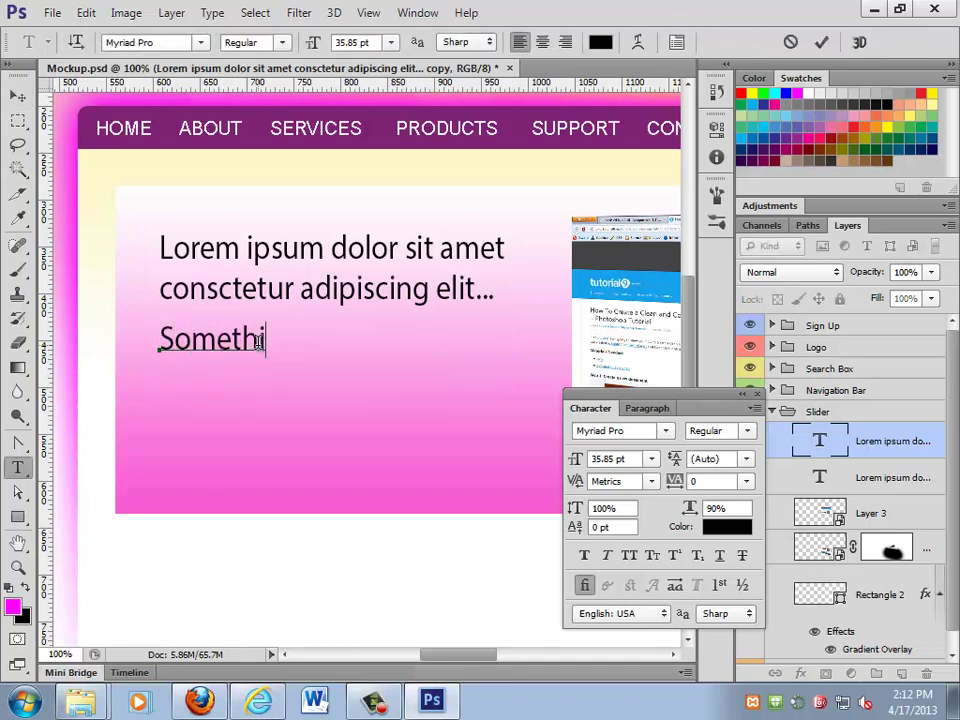
pyautogui.write('ng else goes ')
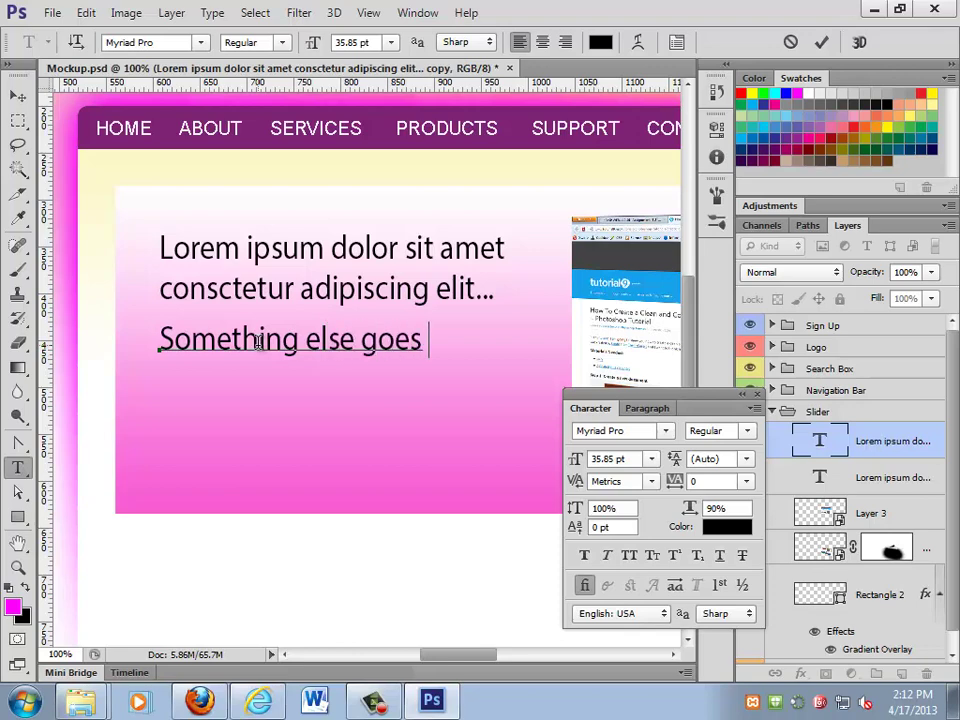
pyautogui.write('here about arou')
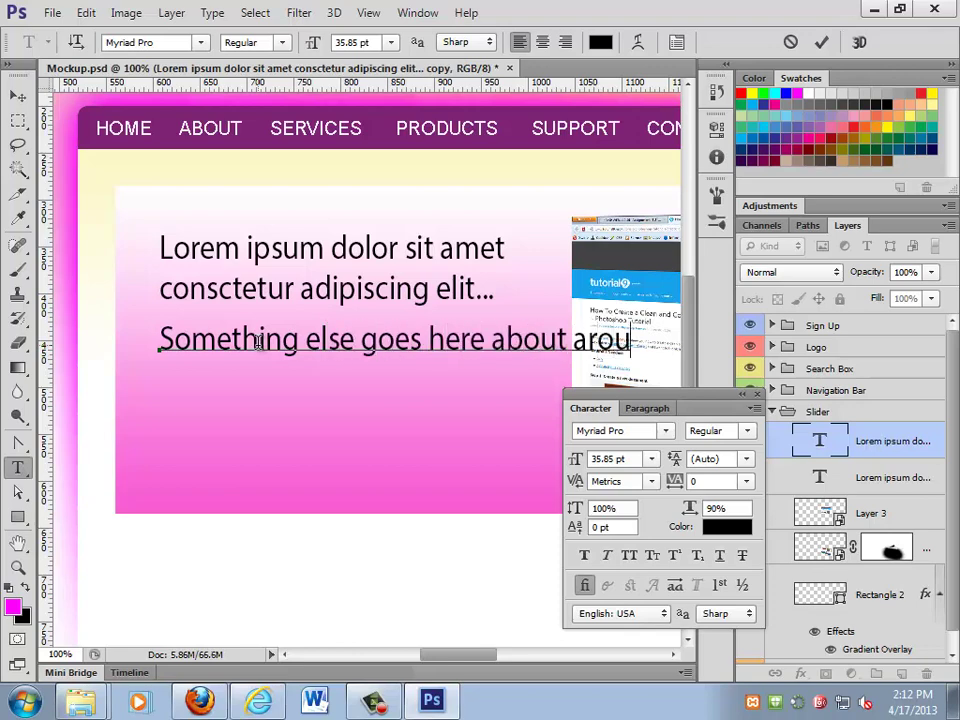
pyautogui.press('BackSpace')
pyautogui.press('BackSpace')
pyautogui.press('BackSpace')
pyautogui.press('BackSpace')
pyautogui.write('our won')
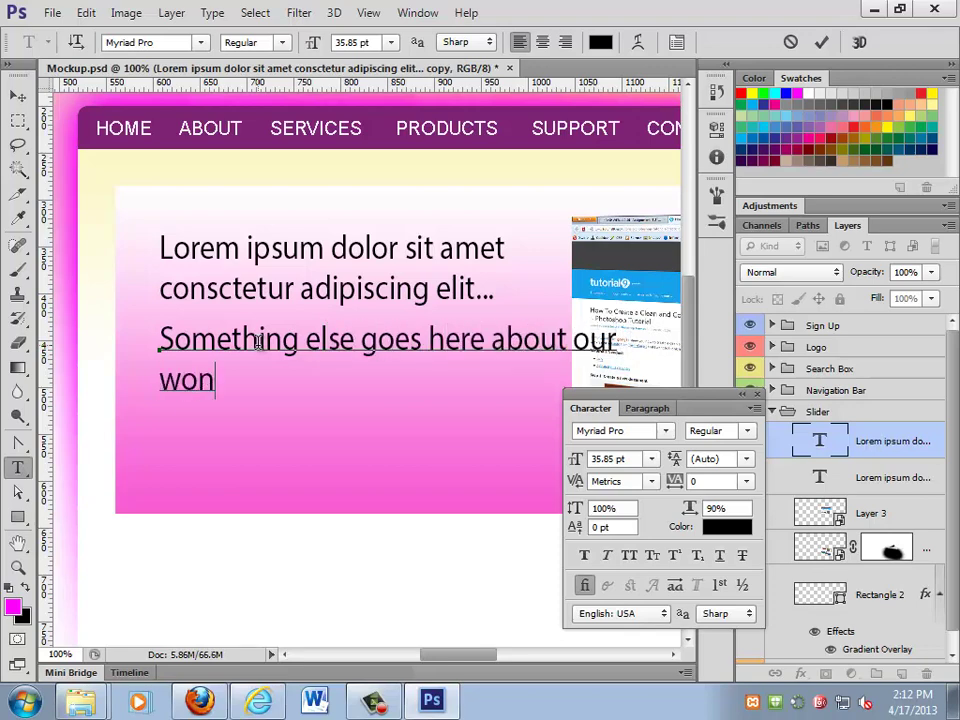
pyautogui.write('derful products ')
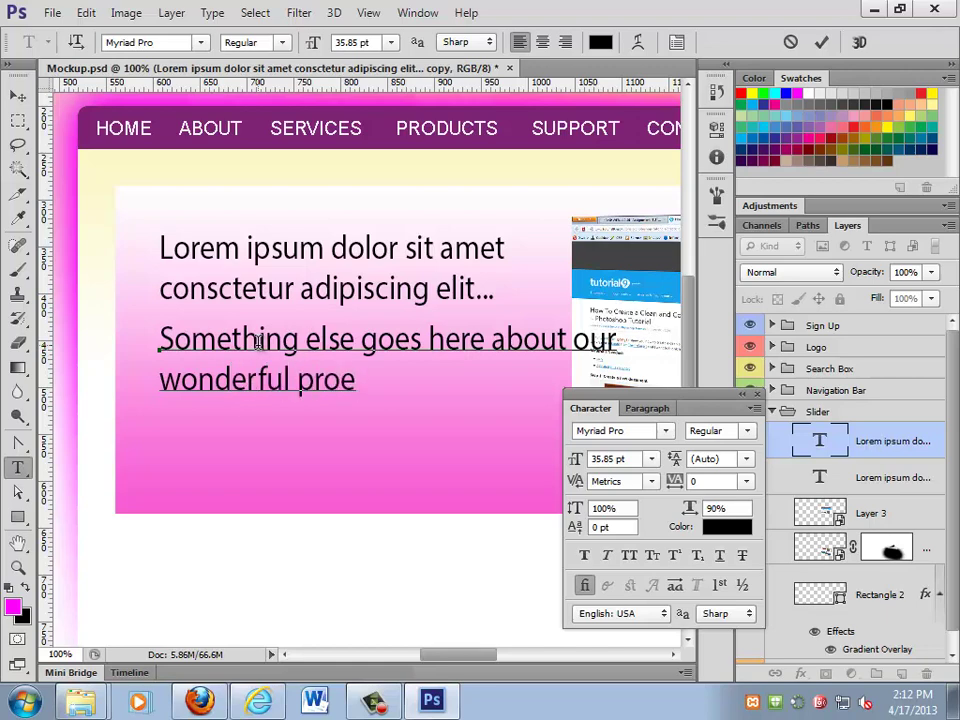
pyautogui.write('and sites.')
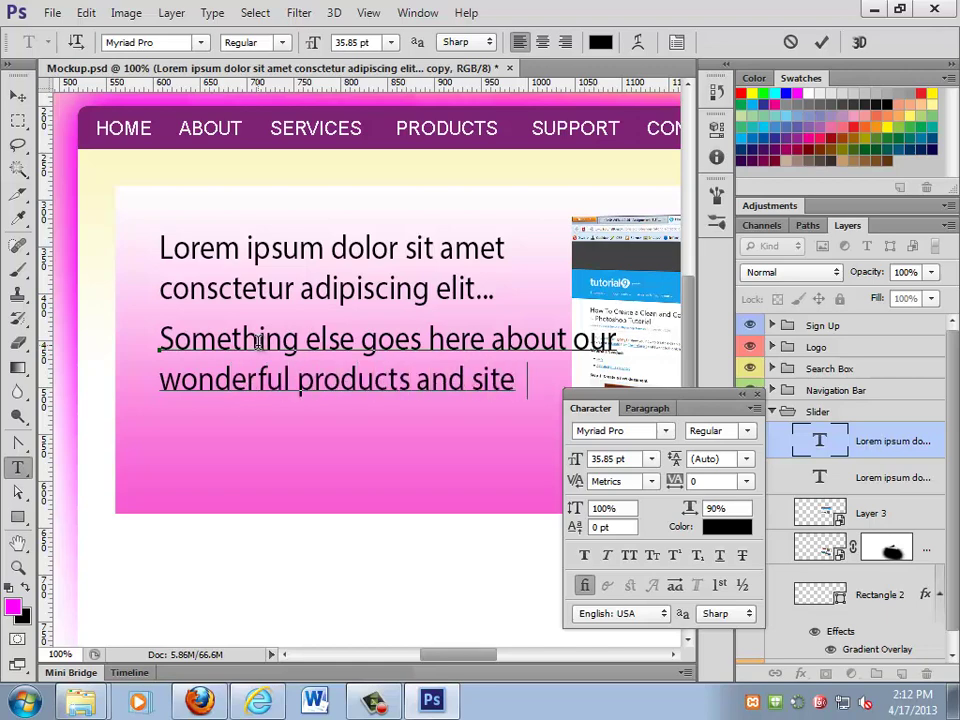
# - Reduce the new line's font size to 26.85 pt and commit it
pyautogui.hotkey('ctrl', 'a')
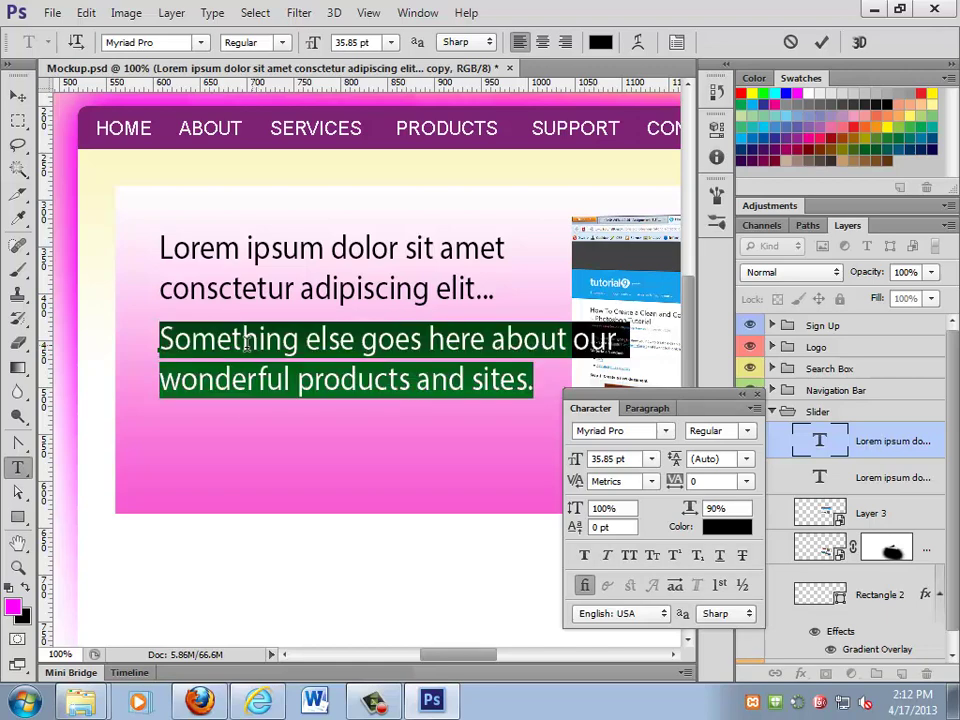
pyautogui.click(360, 42)
pyautogui.press('Down')
pyautogui.press('Down')
pyautogui.press('Down')
pyautogui.press('Down')
pyautogui.press('Down')
pyautogui.press('Down')
pyautogui.press('Down')
pyautogui.press('Down')
pyautogui.press('Down')
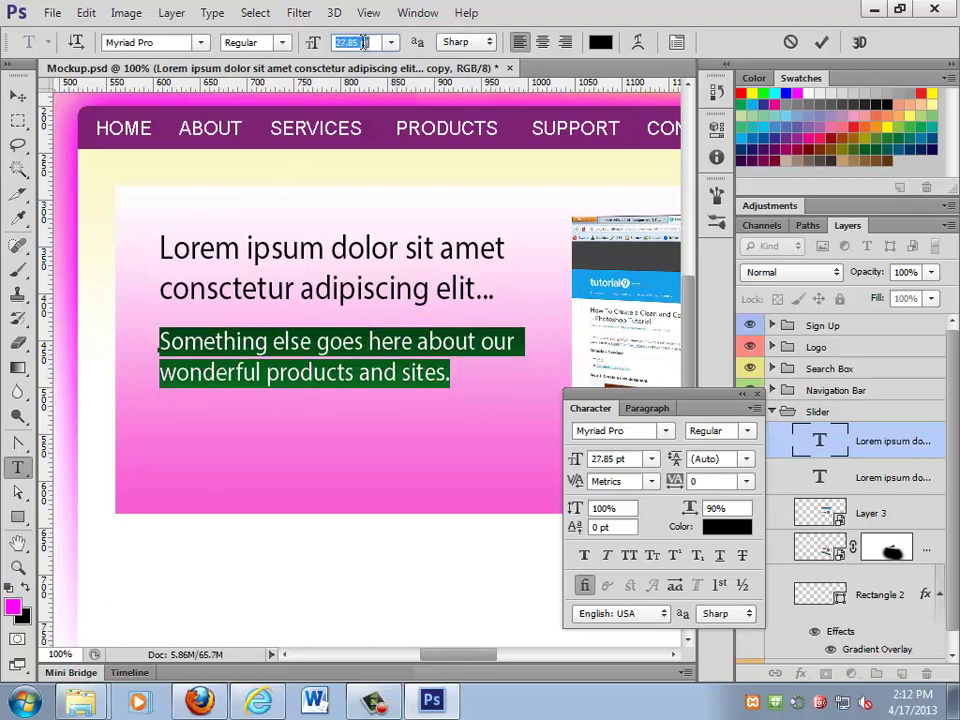
pyautogui.click(17, 94)
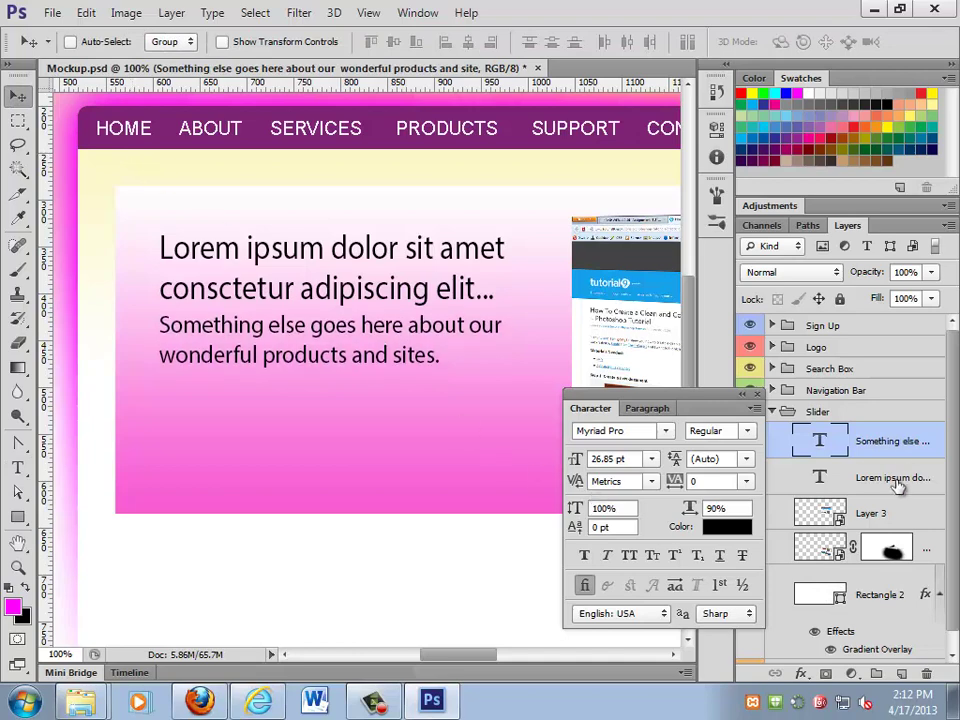
# - Set the Lorem ipsum headline to Myriad Pro Semibold, undoing an accidental duplicate afterward
pyautogui.doubleClick(828, 479)
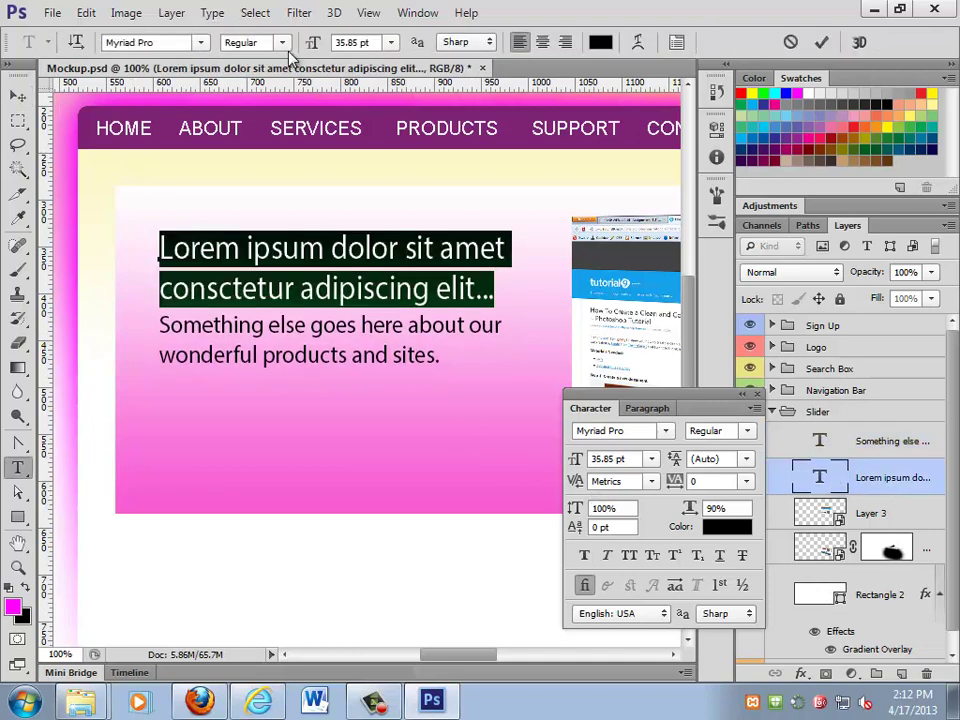
pyautogui.click(245, 42)
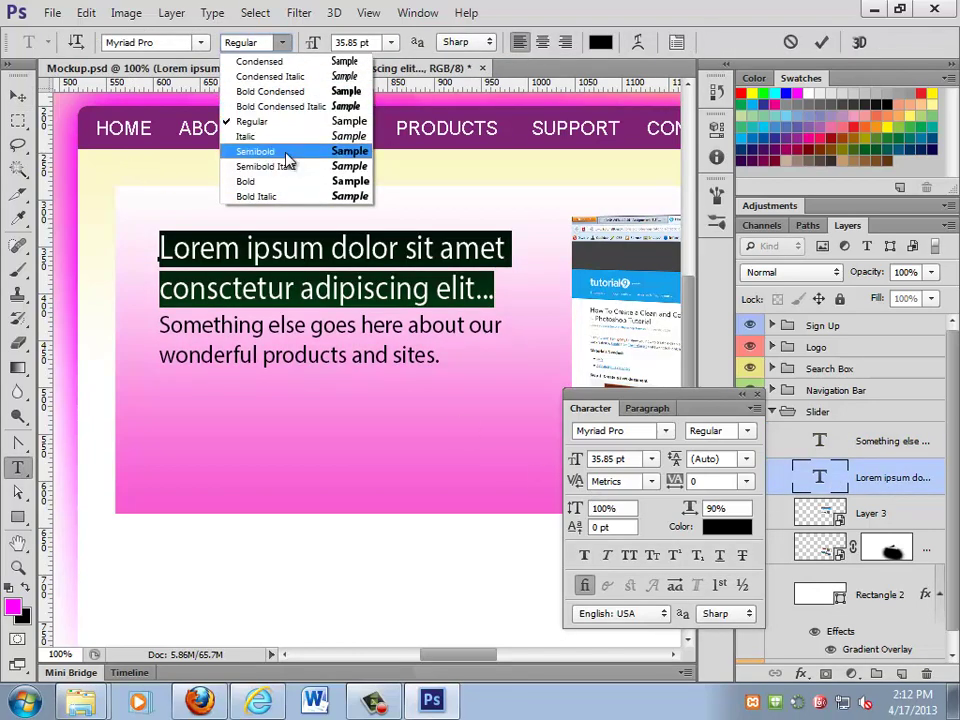
pyautogui.click(280, 151)
pyautogui.click(303, 250)
pyautogui.click(19, 93)
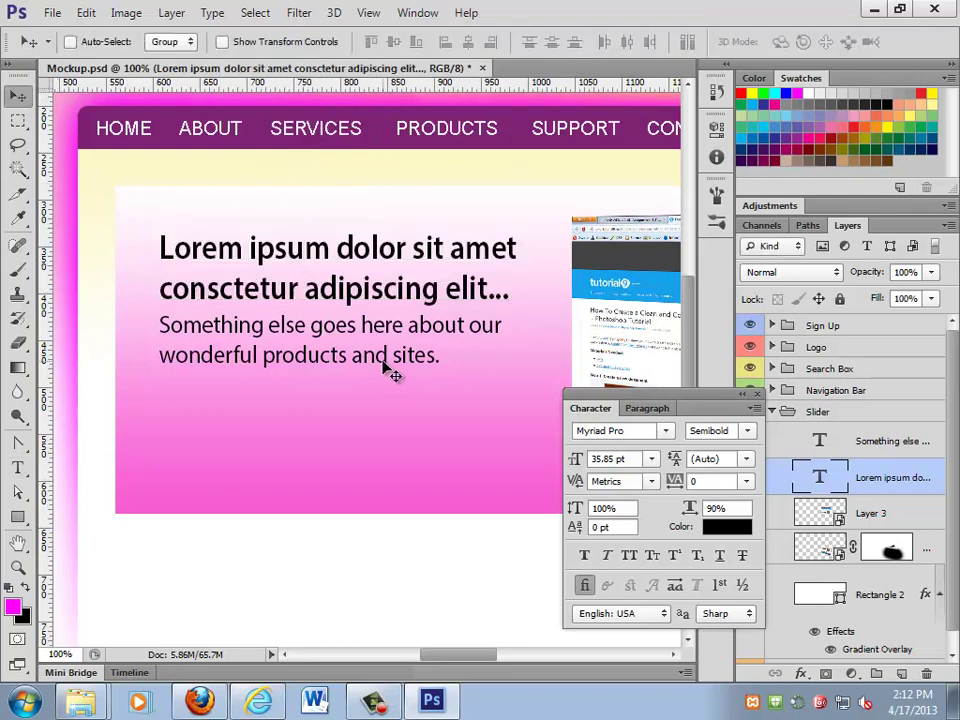
pyautogui.moveTo(386, 369); pyautogui.dragTo(390, 411)
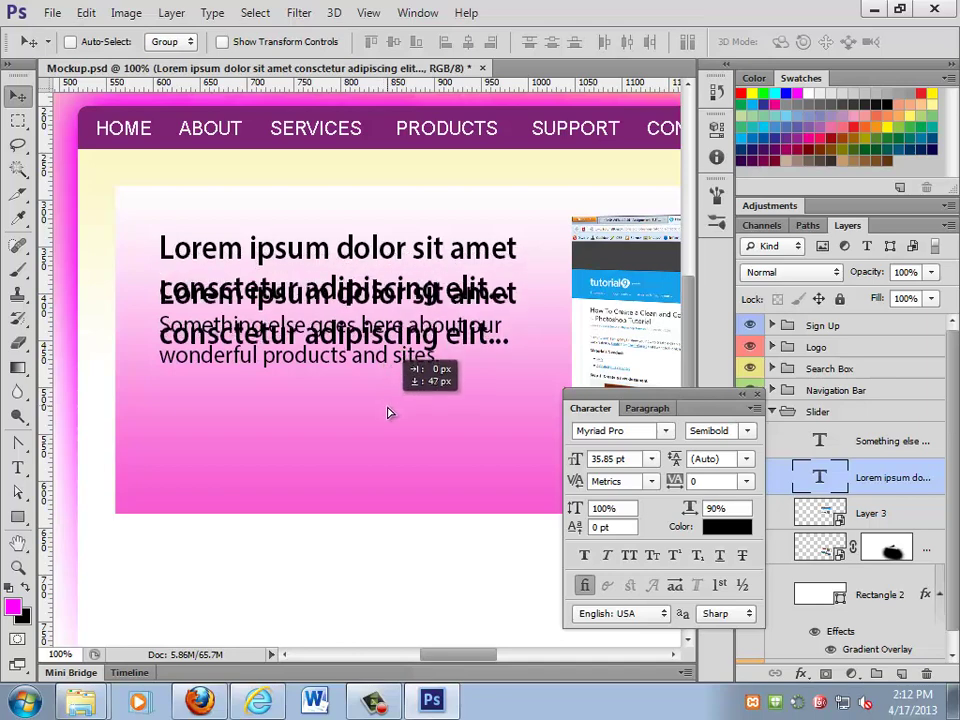
pyautogui.hotkey('ctrl', 'z')
# - Duplicate the body text below itself and retype the copy as 'Find out more>>>'
pyautogui.keyDown('ctrl'); pyautogui.click(225, 321); pyautogui.keyUp('ctrl')
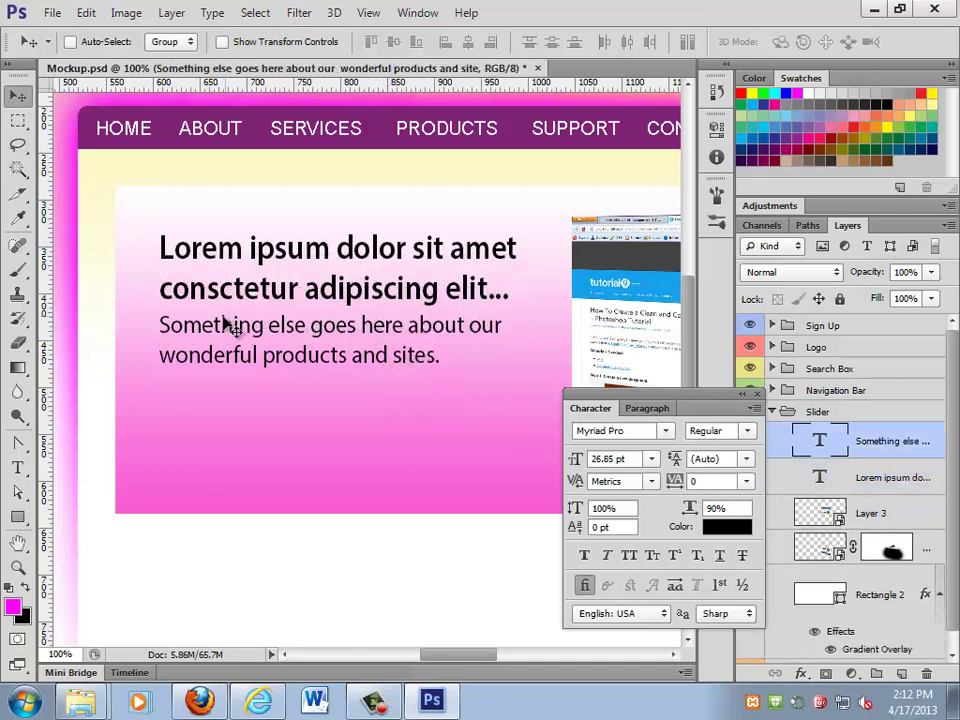
pyautogui.moveTo(225, 321); pyautogui.dragTo(240, 414)
pyautogui.press('r')
pyautogui.press('t')
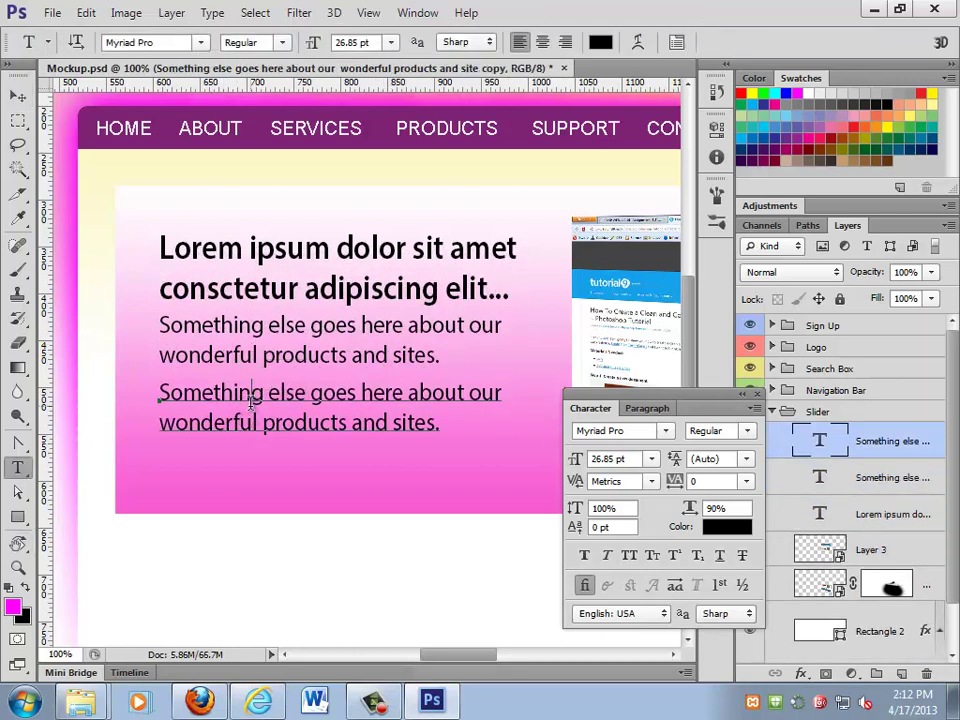
pyautogui.doubleClick(250, 400)
pyautogui.hotkey('ctrl', 'a')
pyautogui.write('fin')
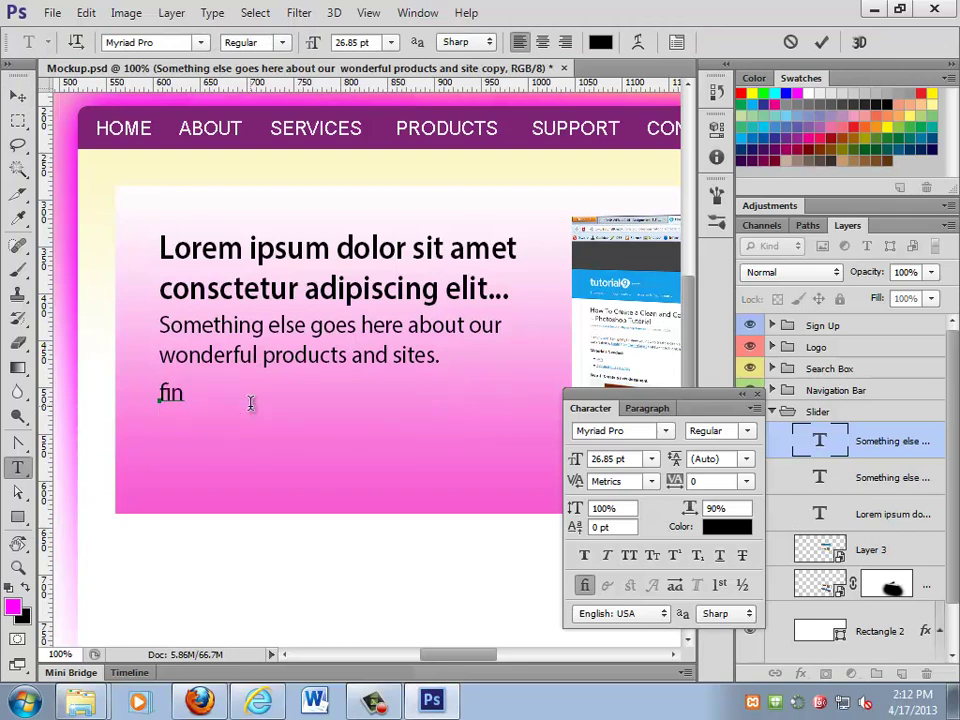
pyautogui.press('BackSpace')
pyautogui.press('BackSpace')
pyautogui.press('BackSpace')
pyautogui.write('Find out more..')
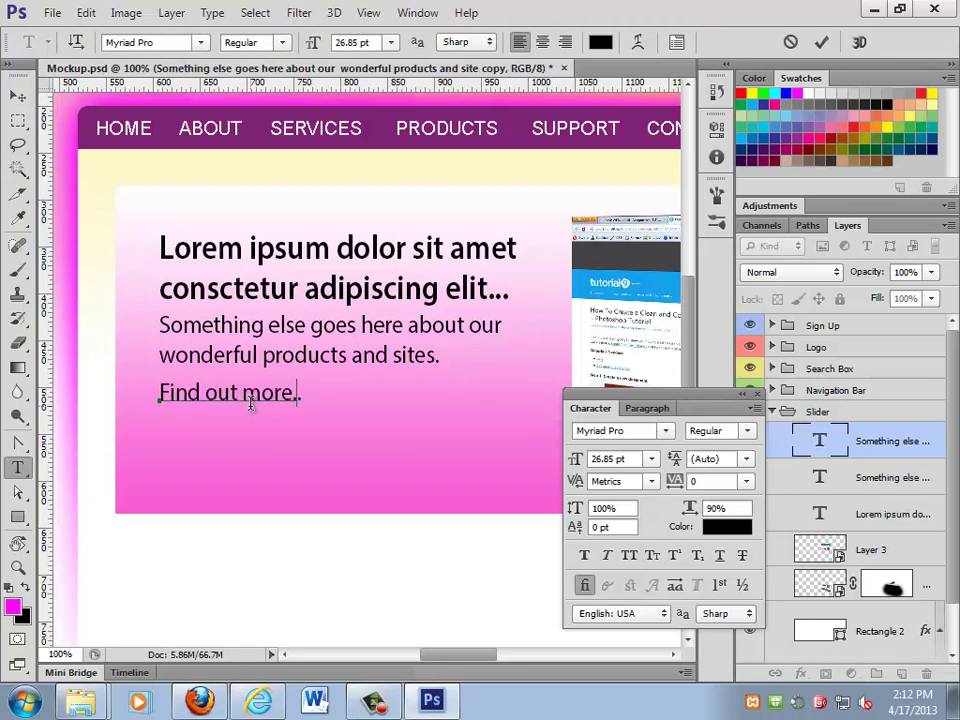
pyautogui.press('BackSpace')
pyautogui.press('BackSpace')
pyautogui.write('>>>')
# - Shrink the 'Find out more>>>' line to 18.85 pt and commit it
pyautogui.doubleClick(250, 392)
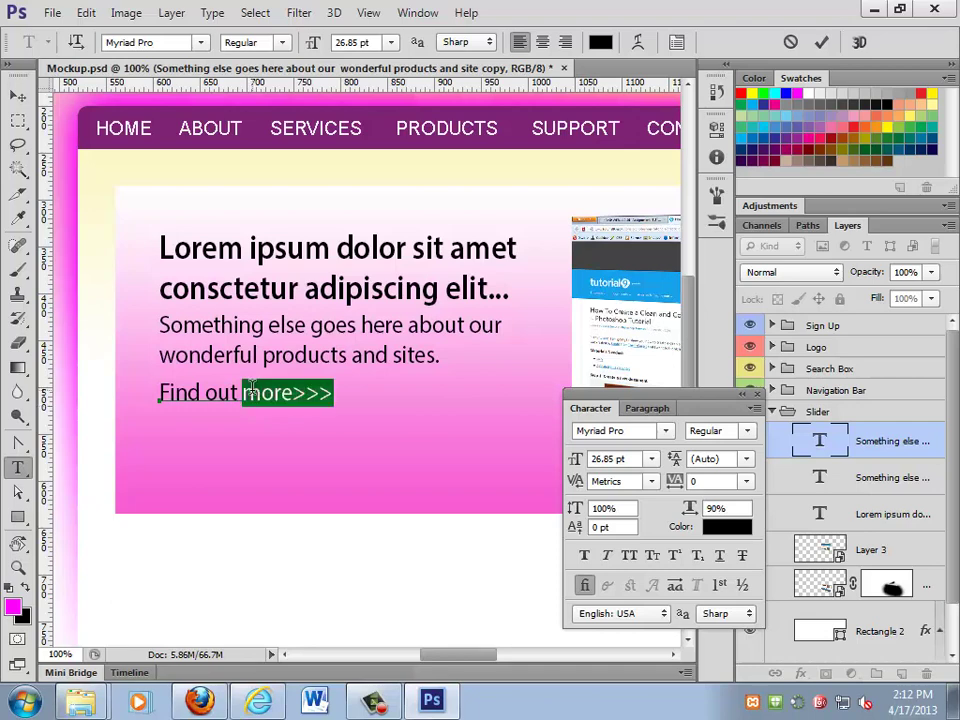
pyautogui.tripleClick(250, 392)
pyautogui.click(372, 40)
pyautogui.scroll(-5, 372, 38)
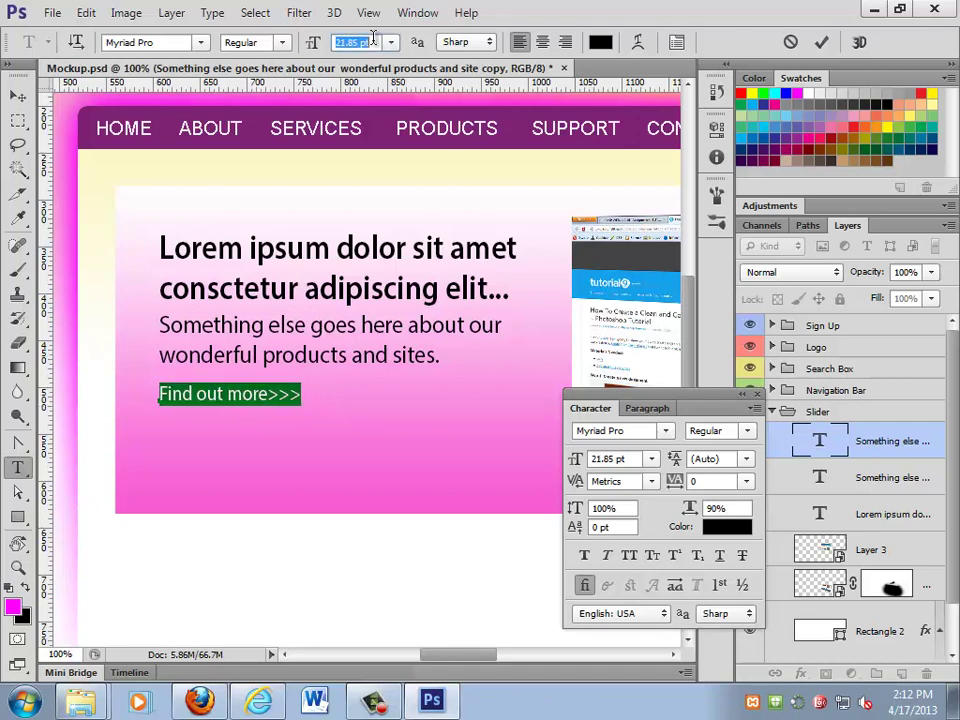
pyautogui.scroll(-3, 372, 38)
pyautogui.click(18, 95)
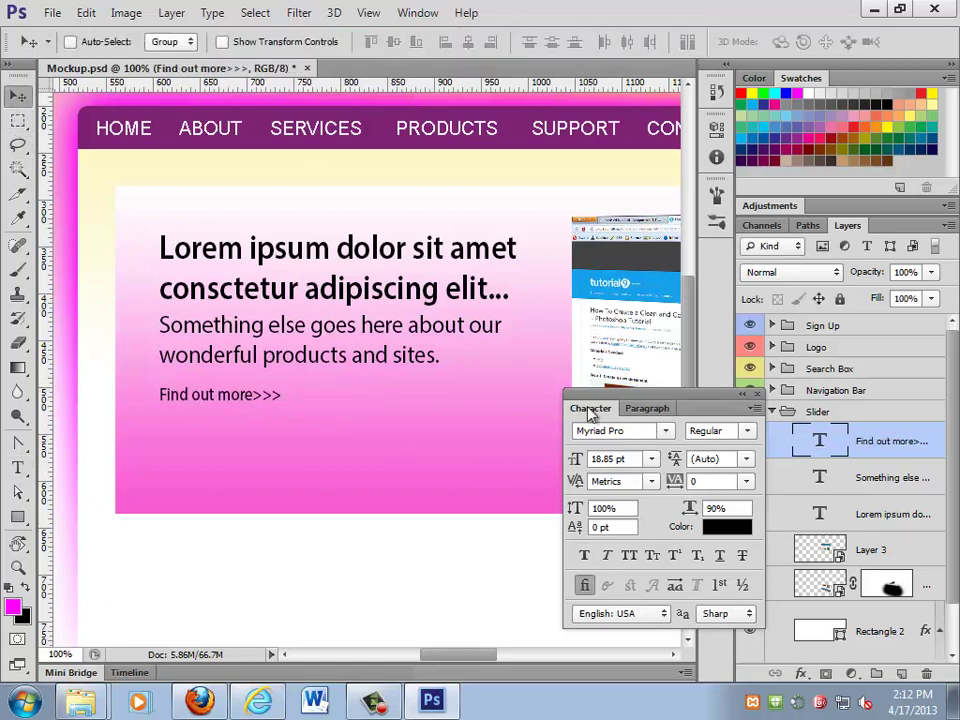
pyautogui.doubleClick(819, 440)
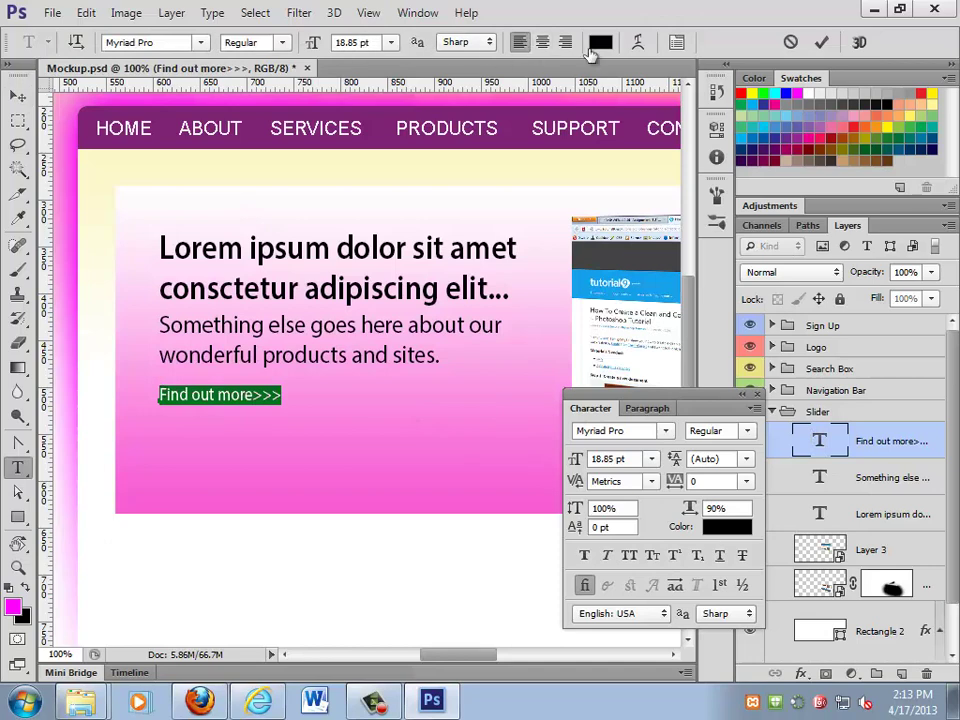
# - Change the 'Find out more>>>' text colour to white
pyautogui.click(599, 43)
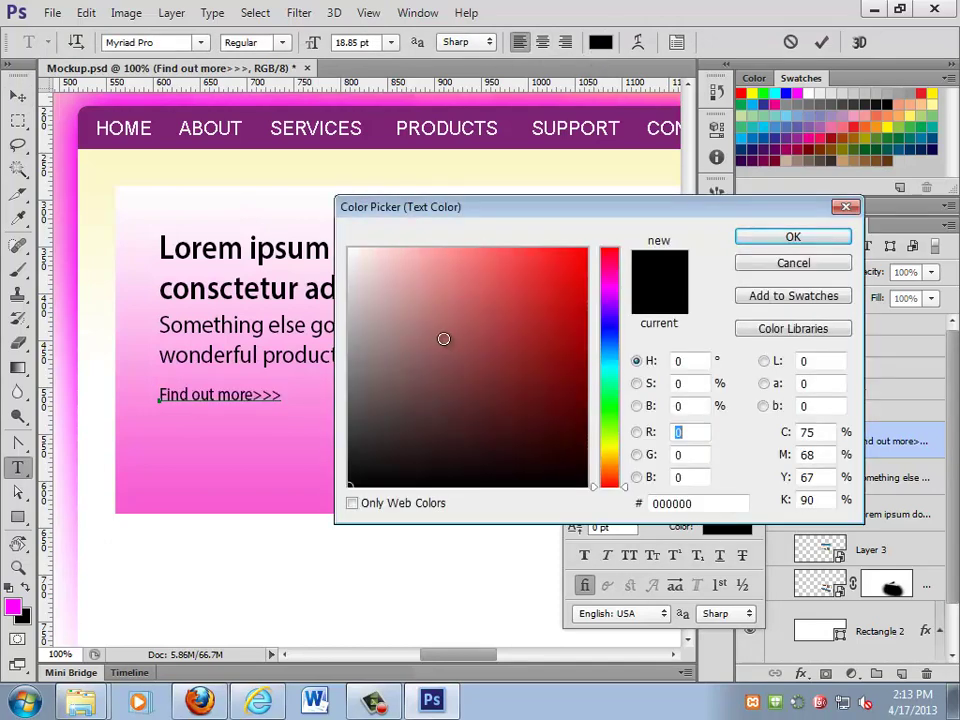
pyautogui.click(350, 250)
pyautogui.click(800, 240)
pyautogui.click(18, 95)
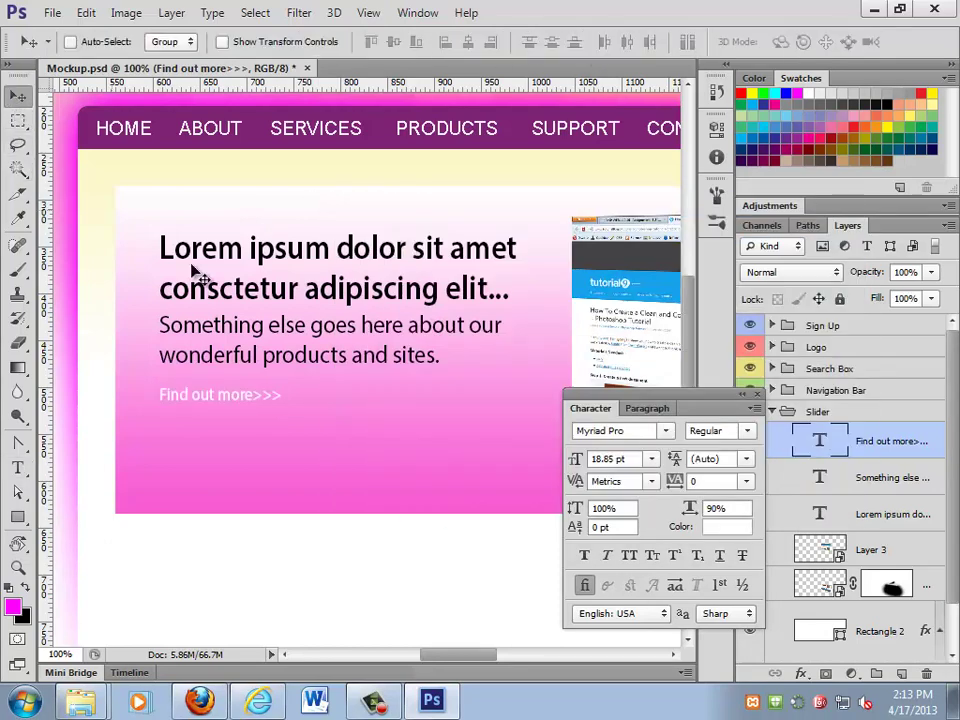
# - Nudge the link up slightly, save the mockup, and zoom out
pyautogui.hotkey('shift', 'Up')
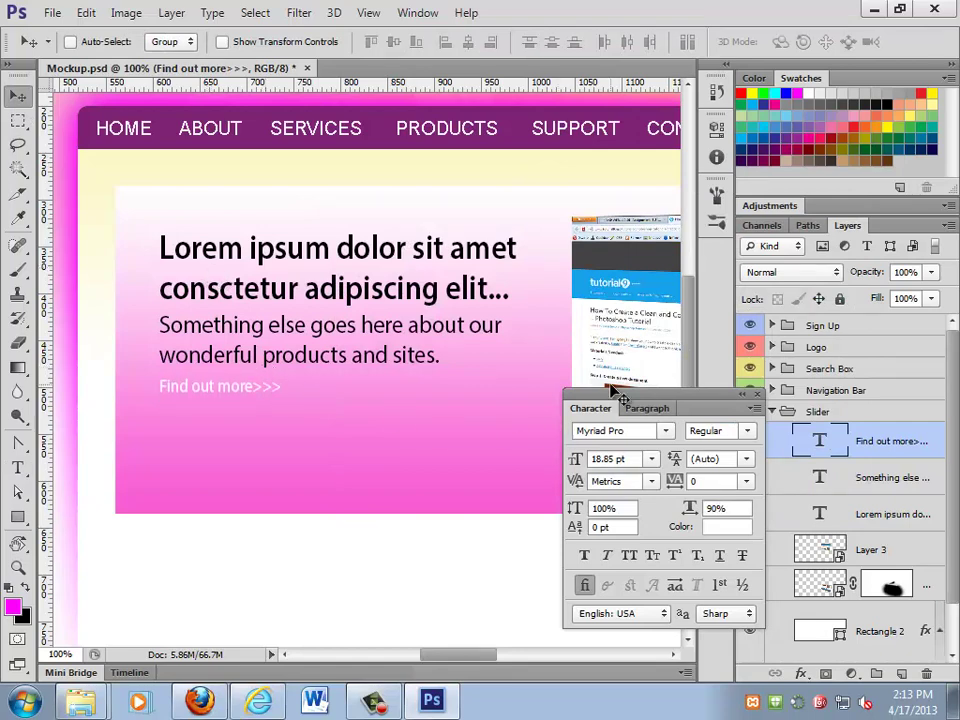
pyautogui.hotkey('ctrl', 's')
pyautogui.hotkey('ctrl', '-')
pyautogui.hotkey('ctrl', '-')
pyautogui.hotkey('ctrl', '-')
pyautogui.hotkey('ctrl', '-')
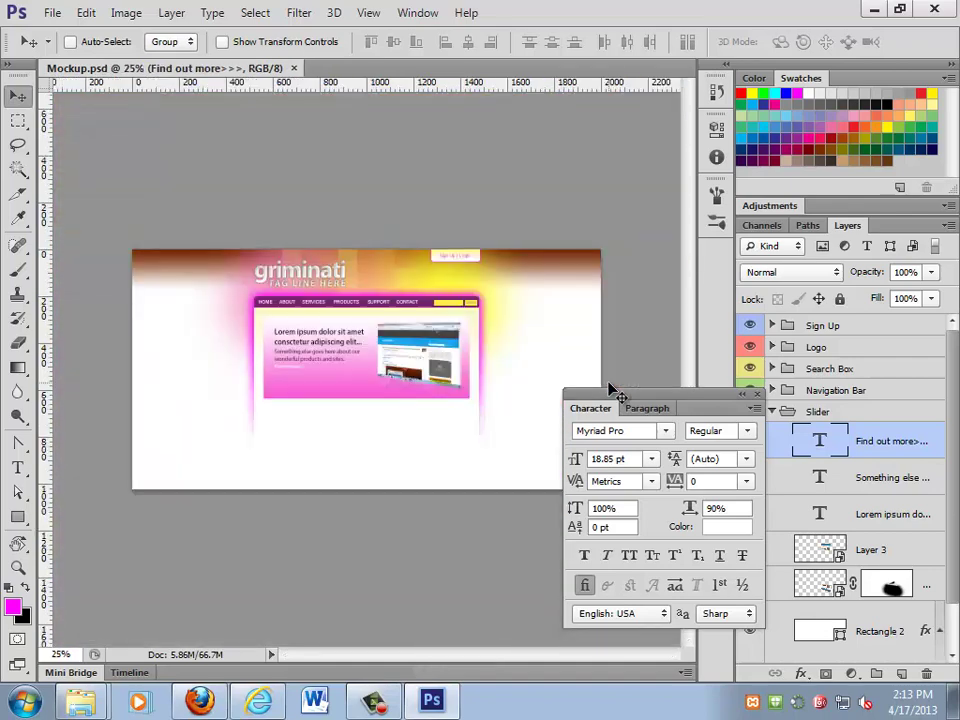